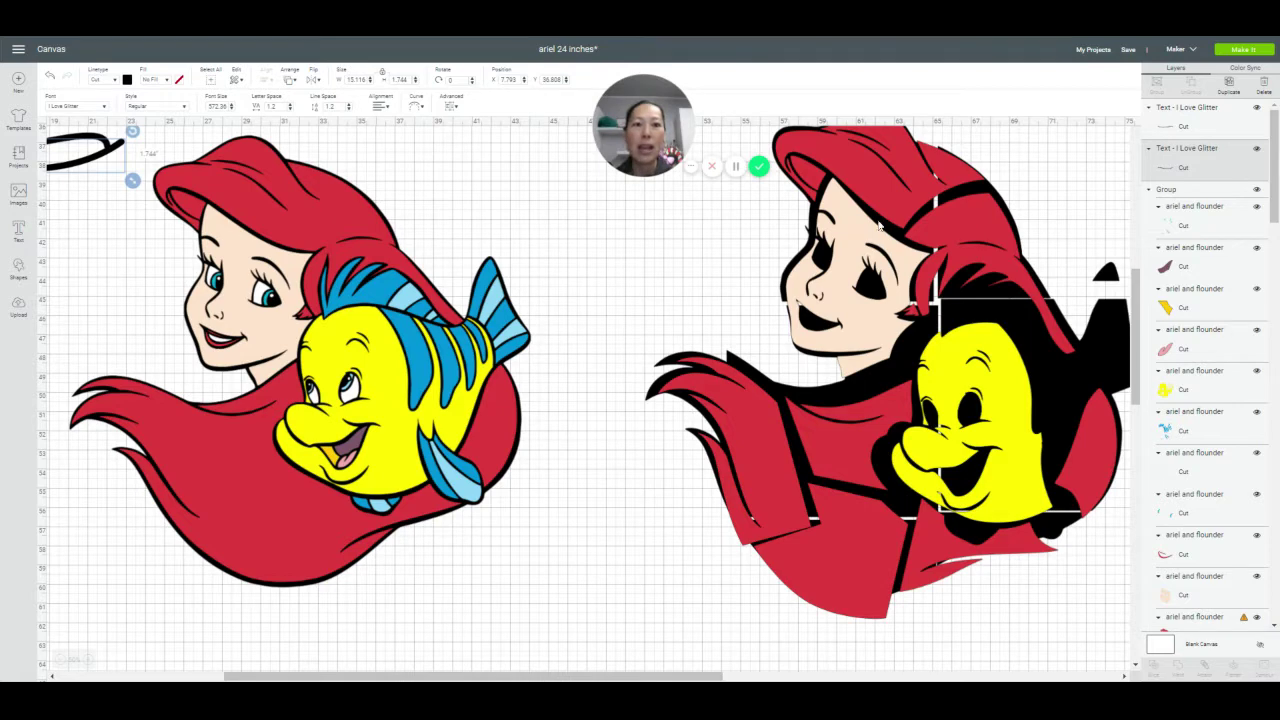
Separate the two overlapping black curved text strokes, placing one above the other beside the intact Ariel and Flounder image
{"action": "left_click_drag", "start_coordinate": [383, 678], "coordinate": [394, 678]}
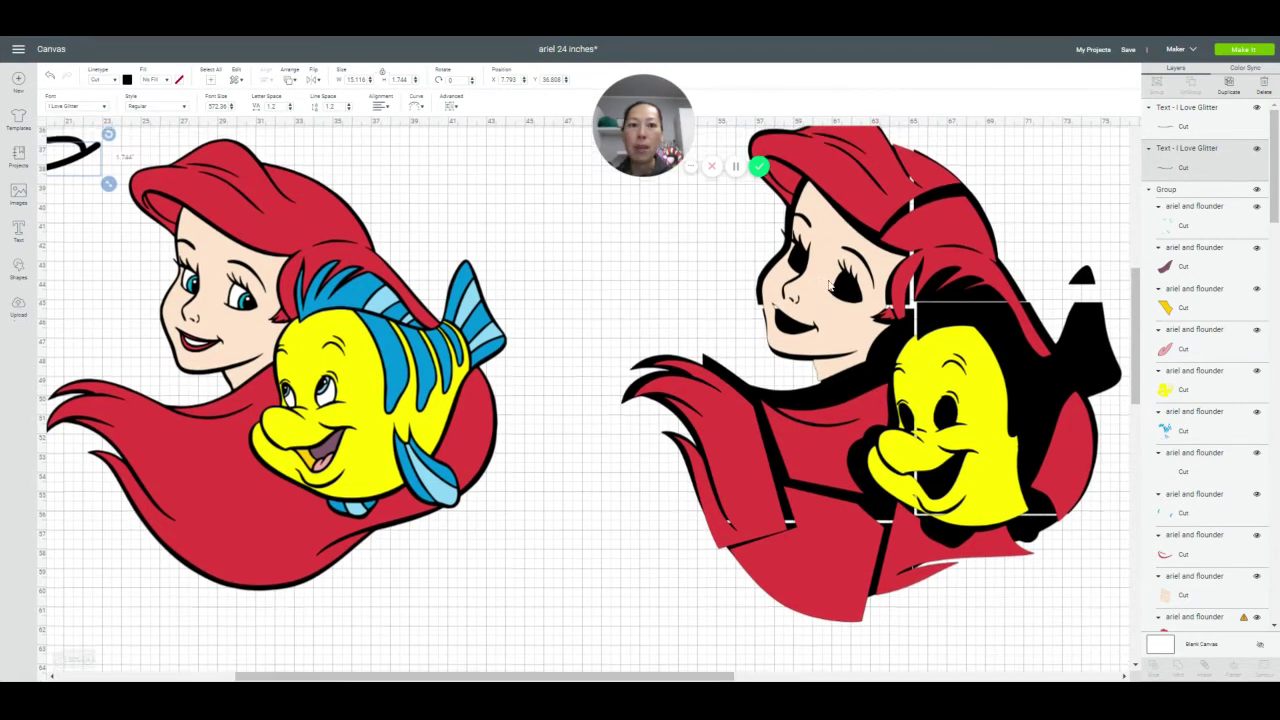
{"action": "scroll", "coordinate": [829, 287], "scroll_direction": "up", "scroll_amount": 1}
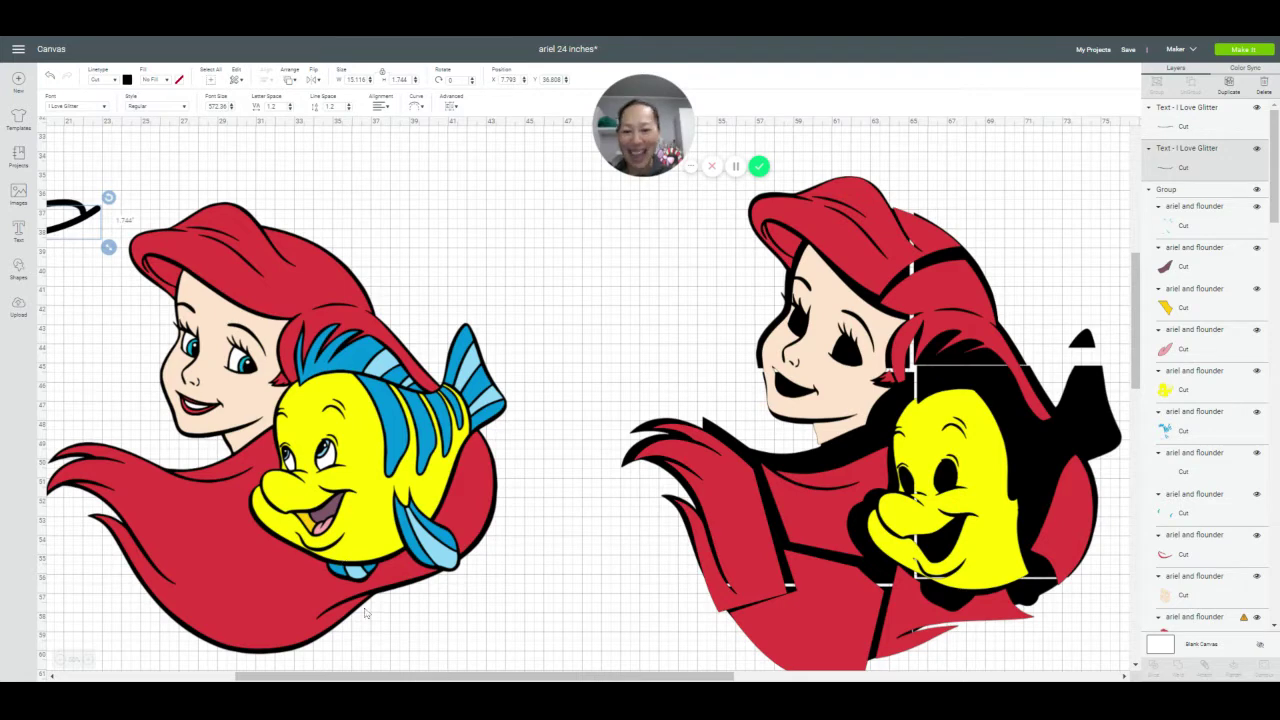
{"action": "left_click_drag", "start_coordinate": [348, 677], "coordinate": [226, 663]}
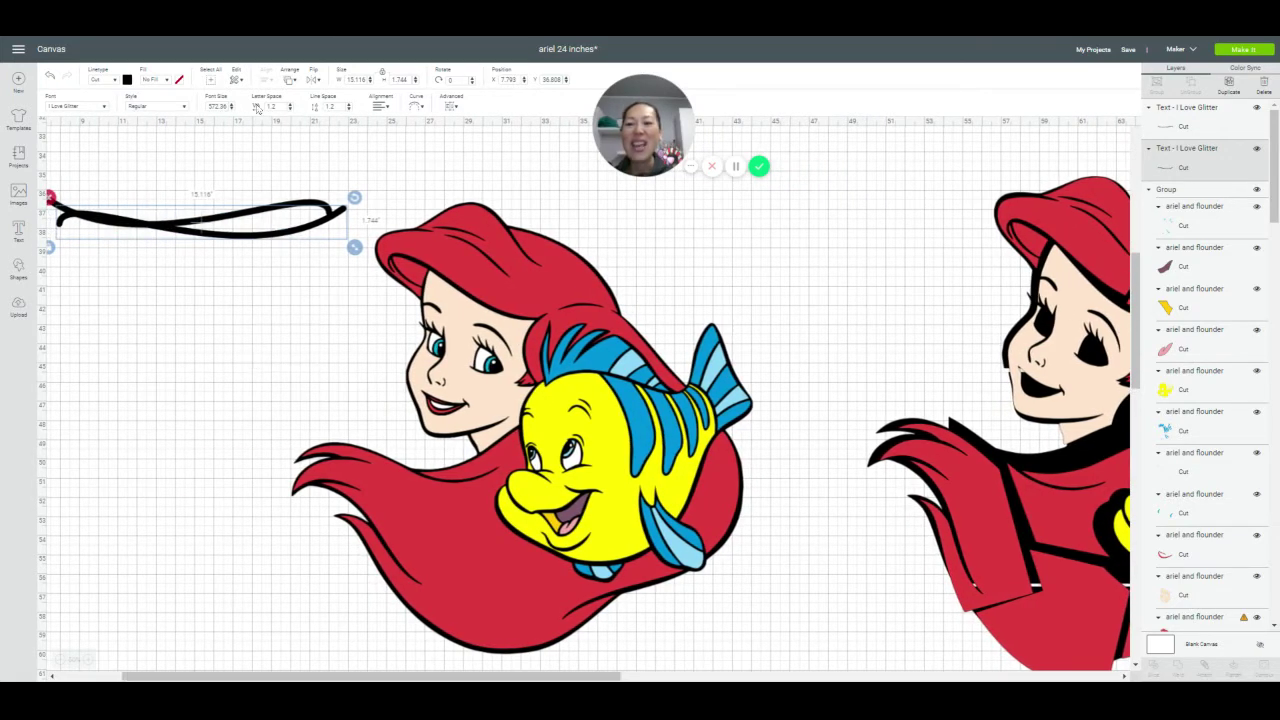
{"action": "mouse_move", "coordinate": [188, 240]}
{"action": "left_mouse_down"}
{"action": "mouse_move", "coordinate": [240, 352]}
{"action": "mouse_move", "coordinate": [226, 370]}
{"action": "left_mouse_up"}
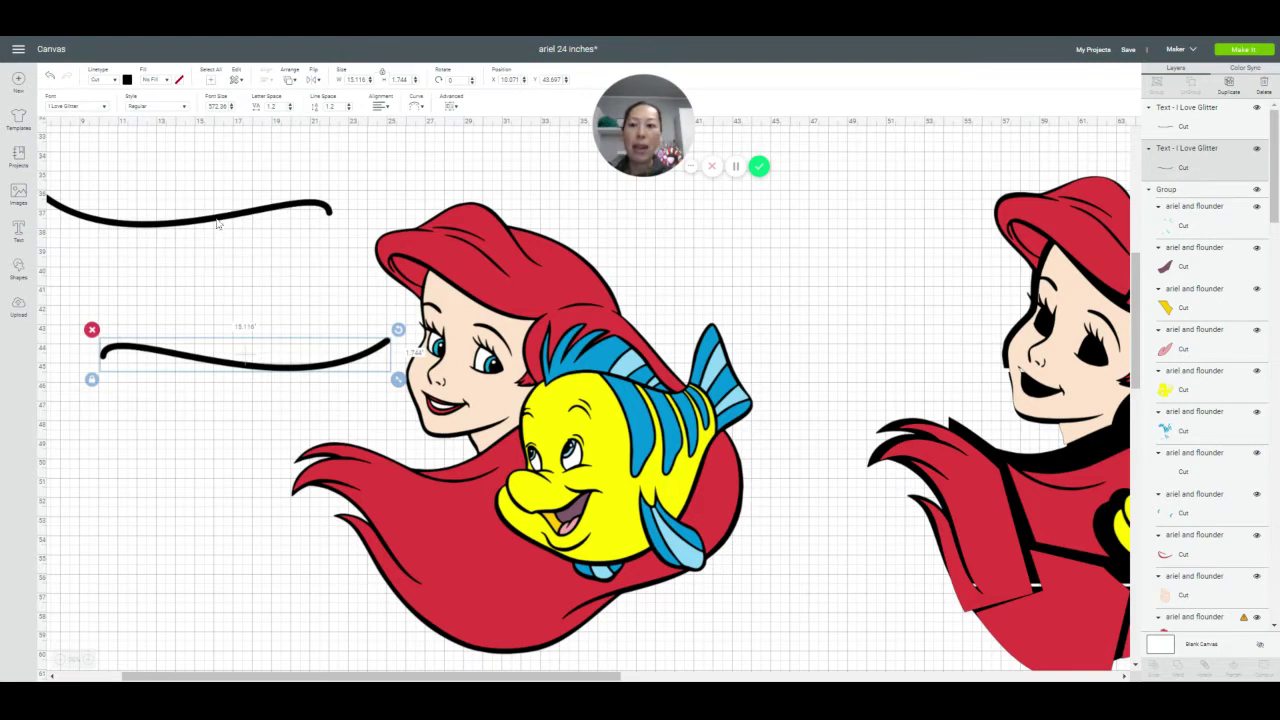
{"action": "mouse_move", "coordinate": [222, 228]}
{"action": "left_mouse_down"}
{"action": "mouse_move", "coordinate": [343, 212]}
{"action": "mouse_move", "coordinate": [268, 302]}
{"action": "left_mouse_up"}
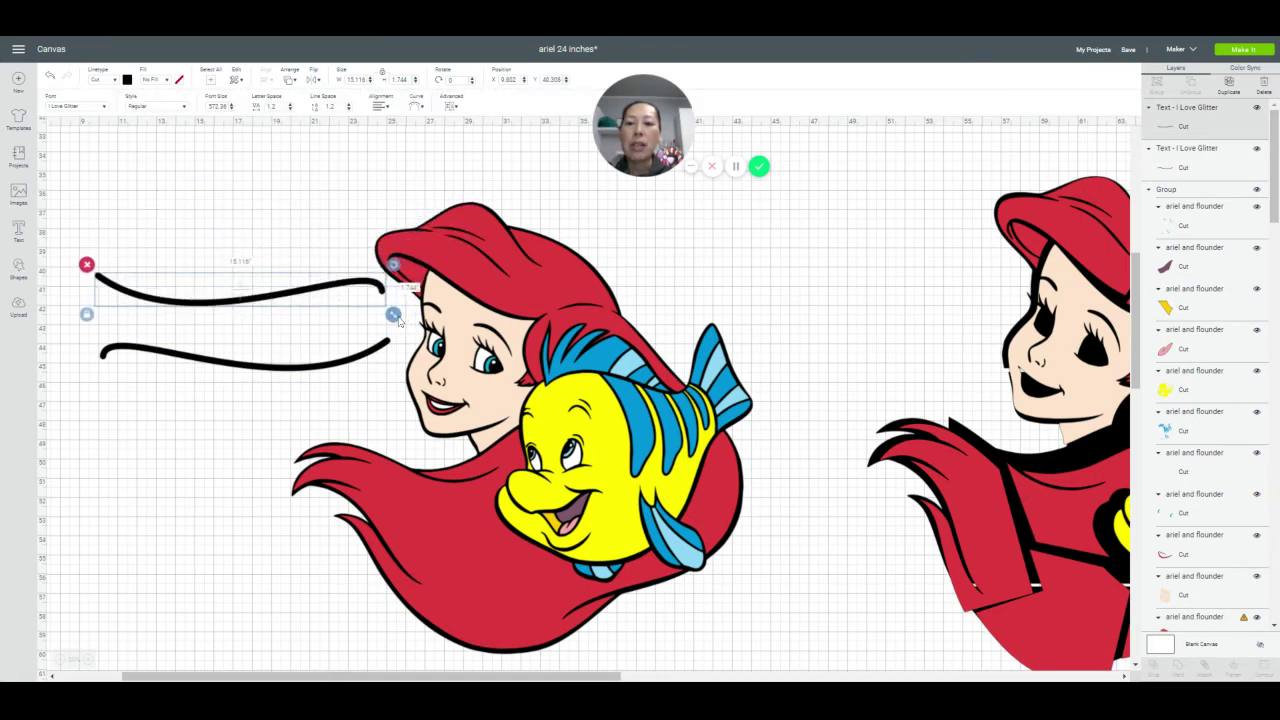
Shrink the two black curved strokes to about 8 inches wide each, keeping them clear of the Ariel and Flounder image
{"action": "mouse_move", "coordinate": [393, 314]}
{"action": "left_mouse_down"}
{"action": "mouse_move", "coordinate": [390, 300]}
{"action": "mouse_move", "coordinate": [300, 295]}
{"action": "mouse_move", "coordinate": [508, 271]}
{"action": "mouse_move", "coordinate": [480, 278]}
{"action": "left_mouse_up"}
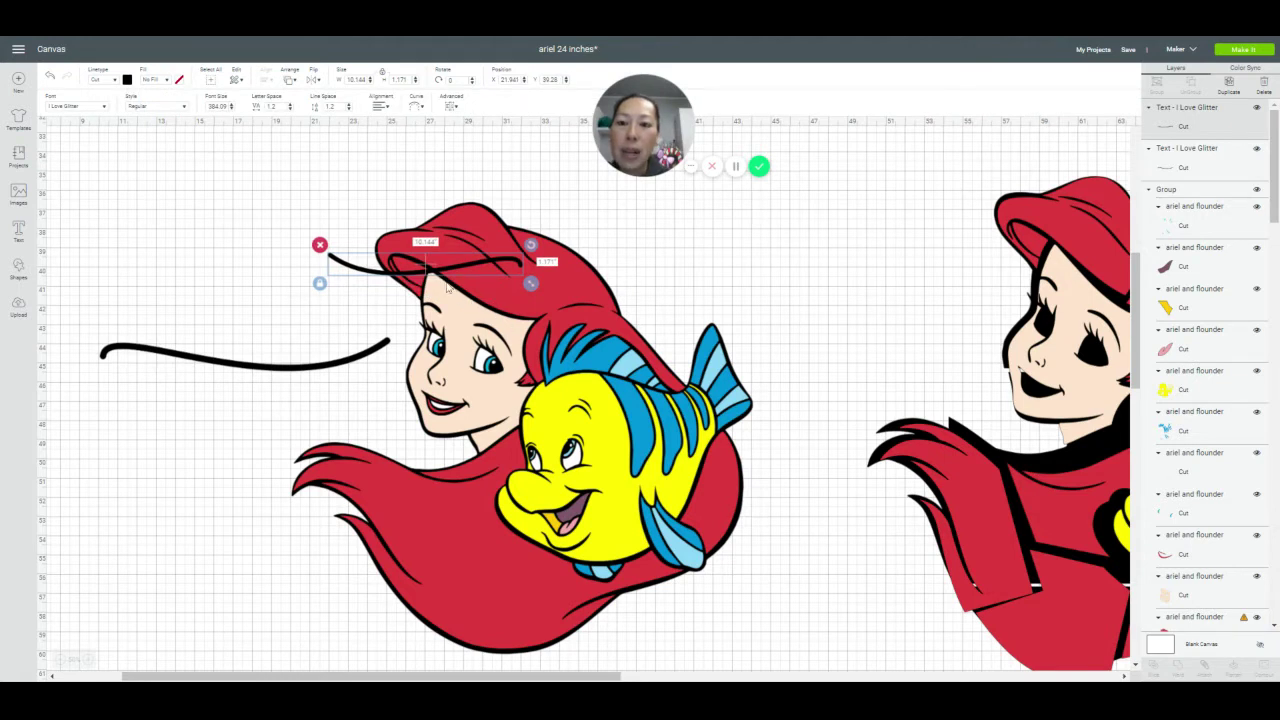
{"action": "mouse_move", "coordinate": [527, 281]}
{"action": "left_mouse_down"}
{"action": "mouse_move", "coordinate": [436, 269]}
{"action": "mouse_move", "coordinate": [282, 282]}
{"action": "left_mouse_up"}
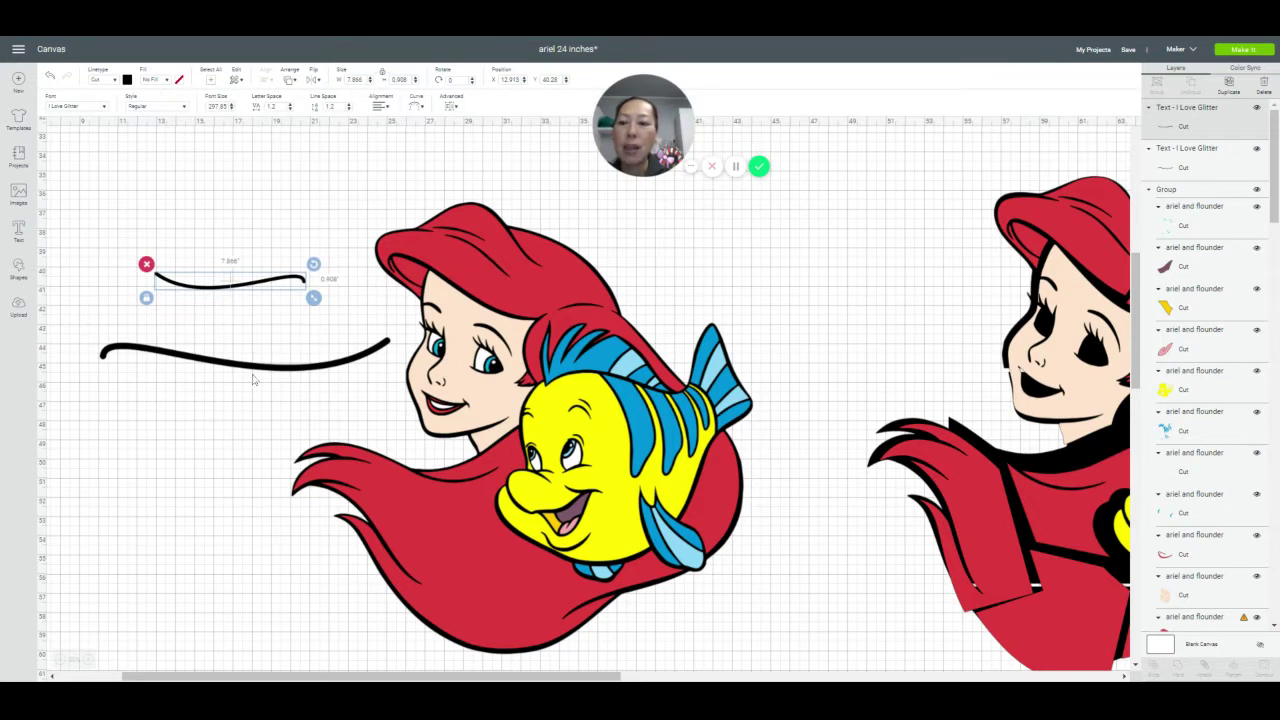
{"action": "left_click", "coordinate": [329, 368]}
{"action": "left_click_drag", "start_coordinate": [398, 381], "coordinate": [262, 363]}
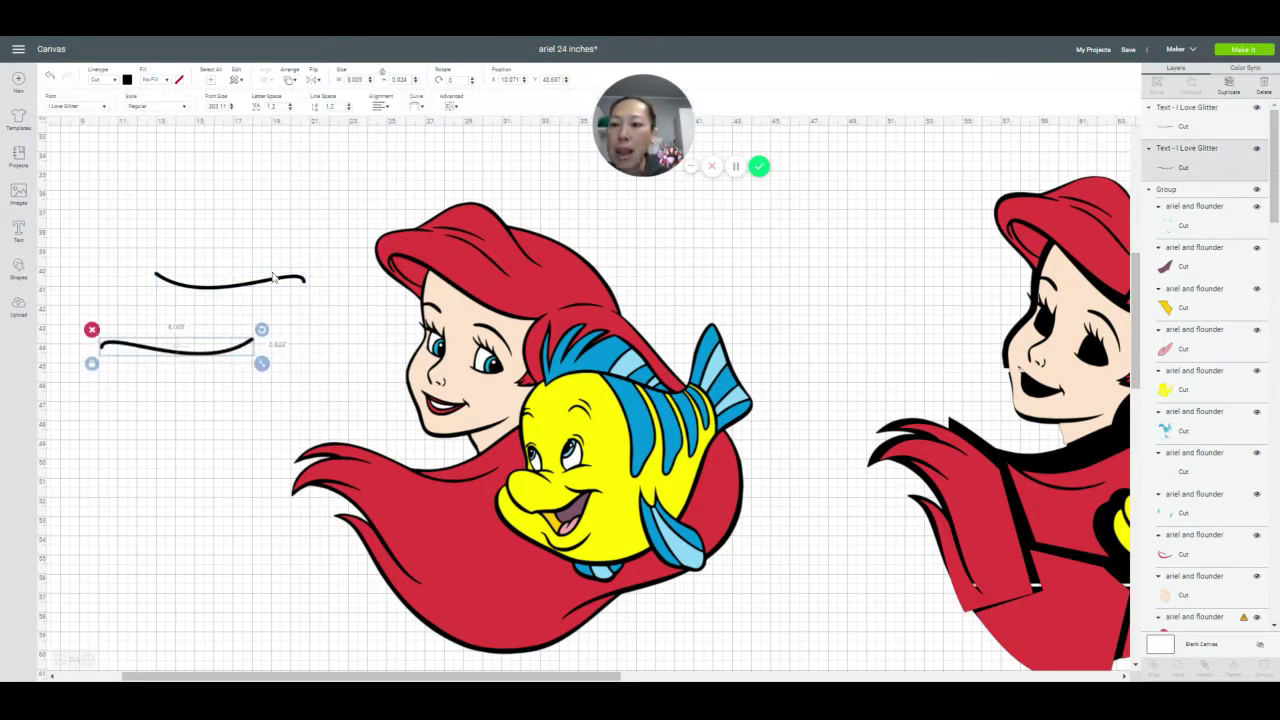
{"action": "left_click", "coordinate": [318, 350]}
{"action": "left_click", "coordinate": [248, 285]}
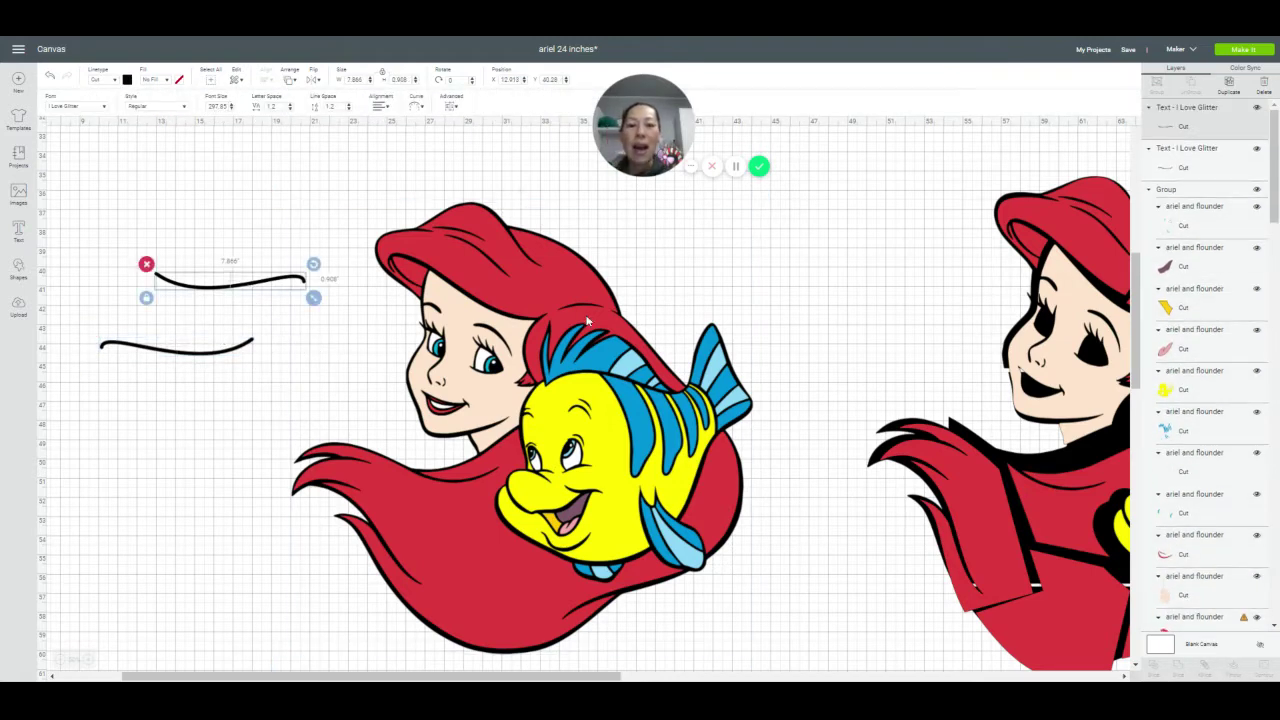
Ungroup the intact Ariel and Flounder image into its separate colour layers
{"action": "left_click", "coordinate": [616, 465]}
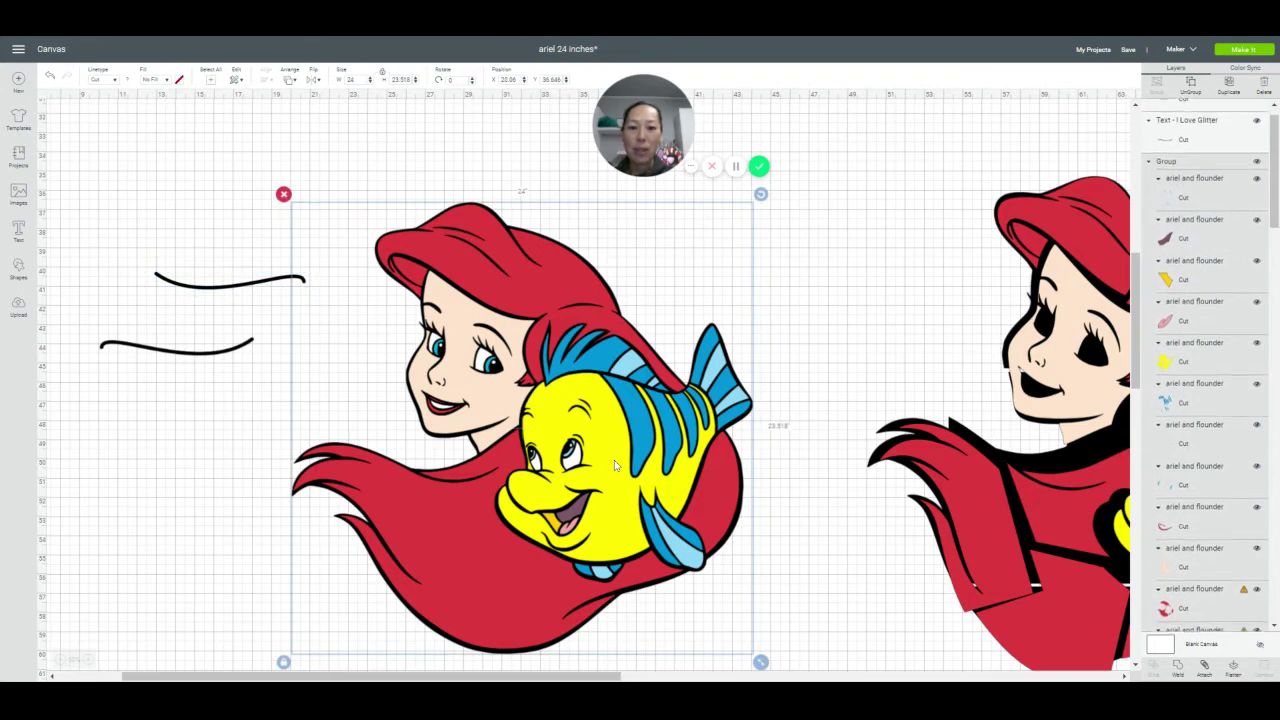
{"action": "key", "text": "Delete"}
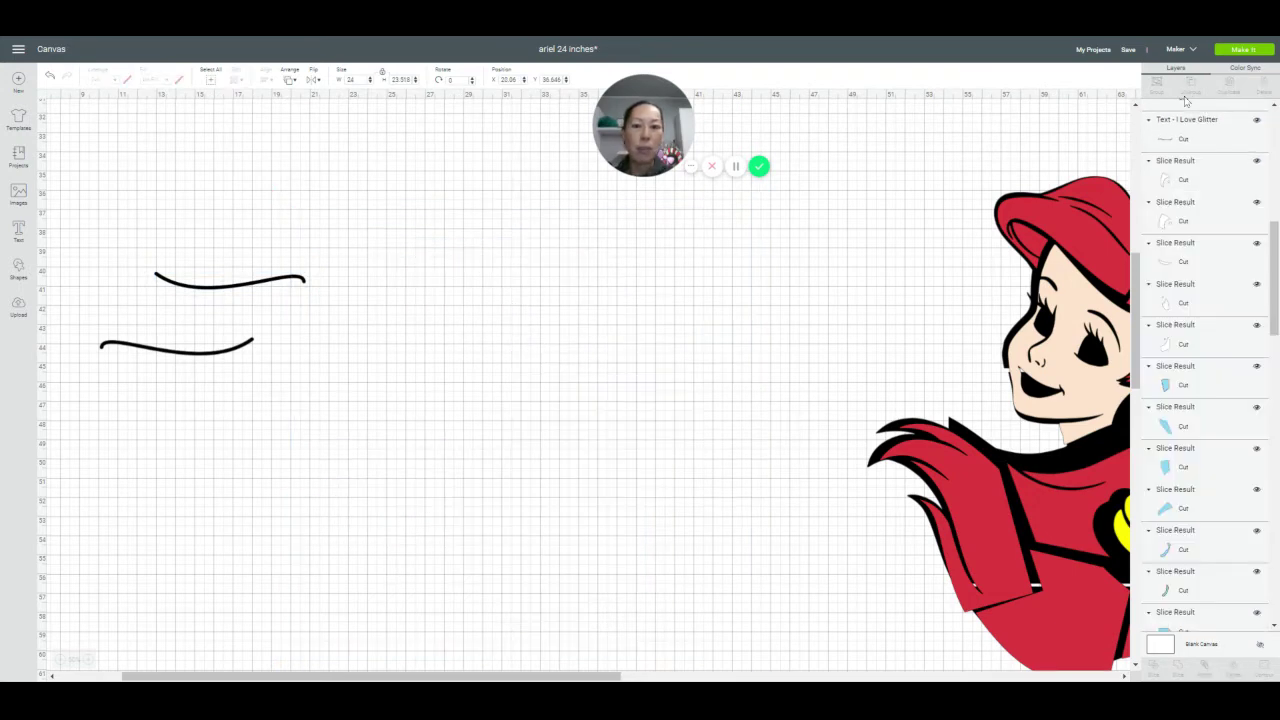
{"action": "key", "text": "ctrl+z"}
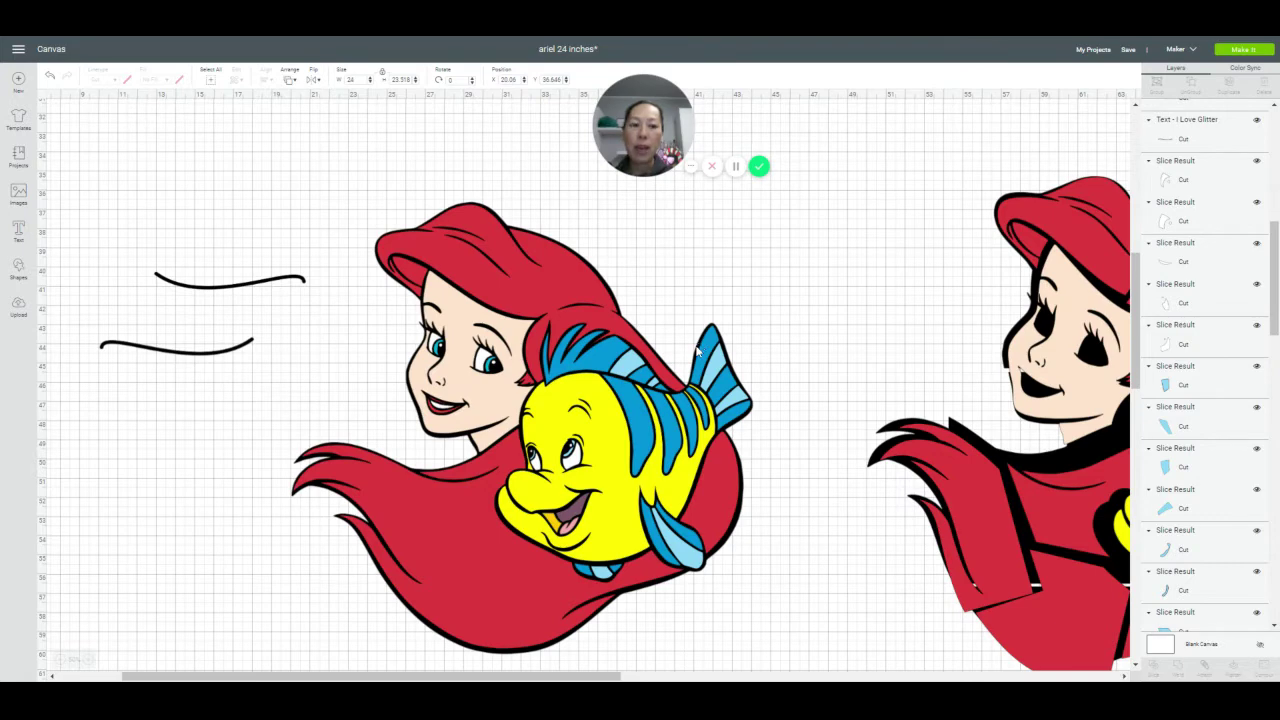
Pull the light blue accent layer out of the ungrouped image and delete it
{"action": "left_click", "coordinate": [596, 442]}
{"action": "left_click", "coordinate": [588, 435]}
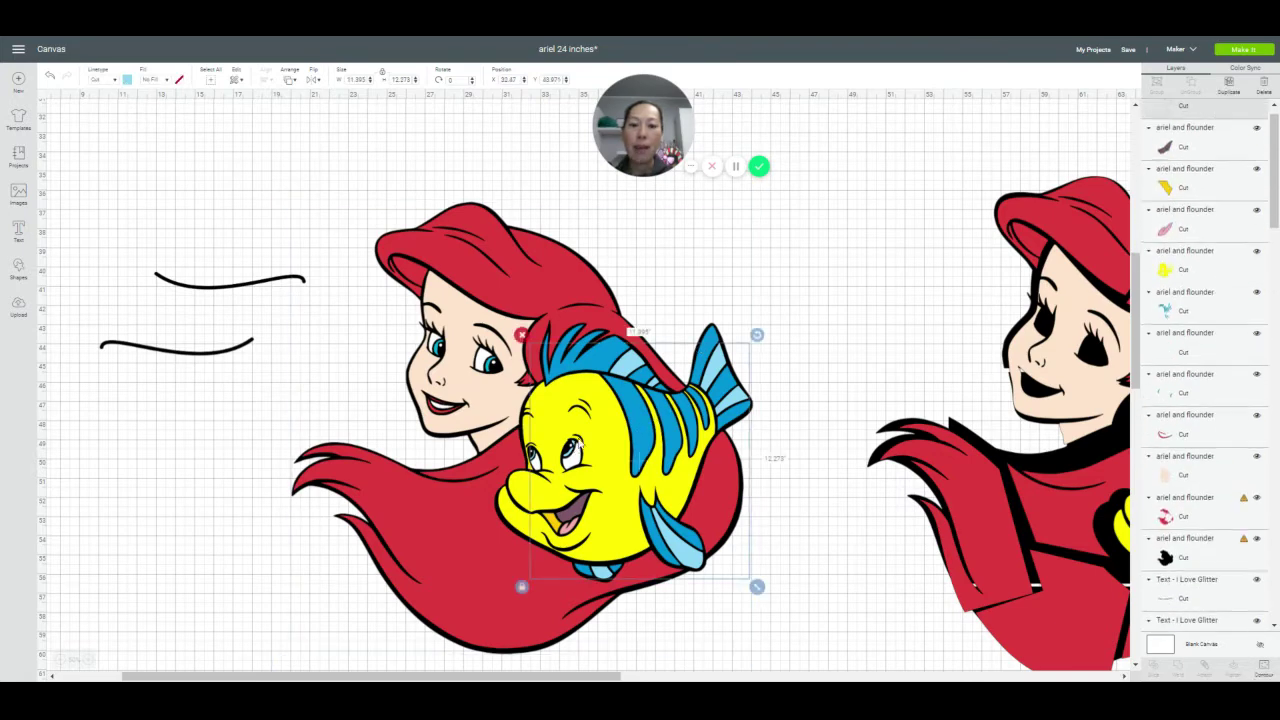
{"action": "left_click_drag", "start_coordinate": [588, 435], "coordinate": [789, 346]}
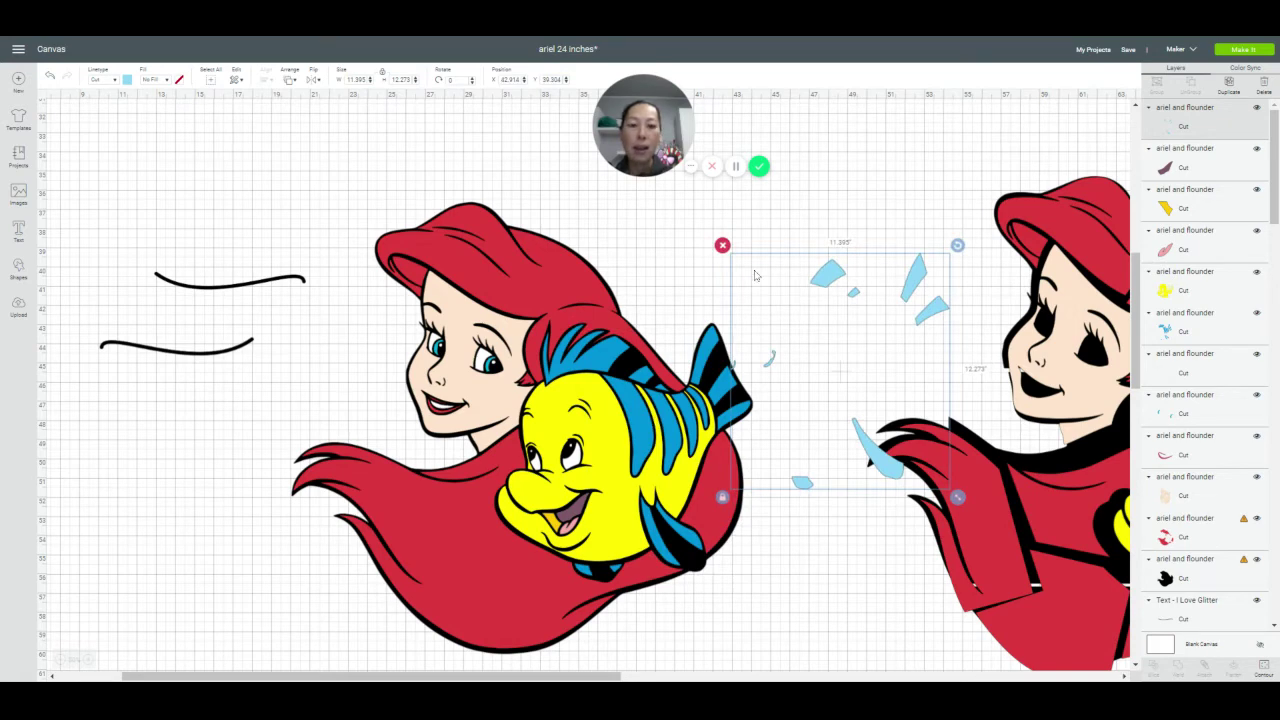
{"action": "left_click", "coordinate": [722, 245]}
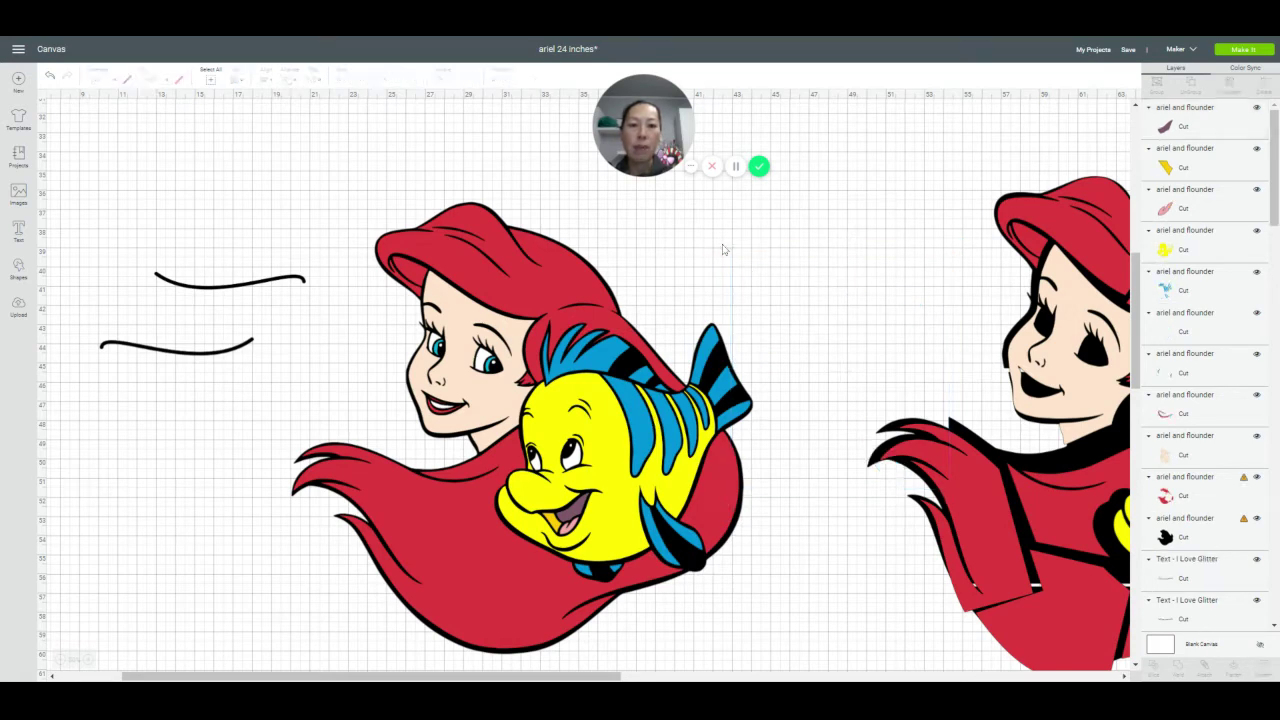
Move Flounder's yellow layer out of the intact image and lay the sliced image's yellow piece over it to compare them
{"action": "left_click_drag", "start_coordinate": [640, 408], "coordinate": [791, 329]}
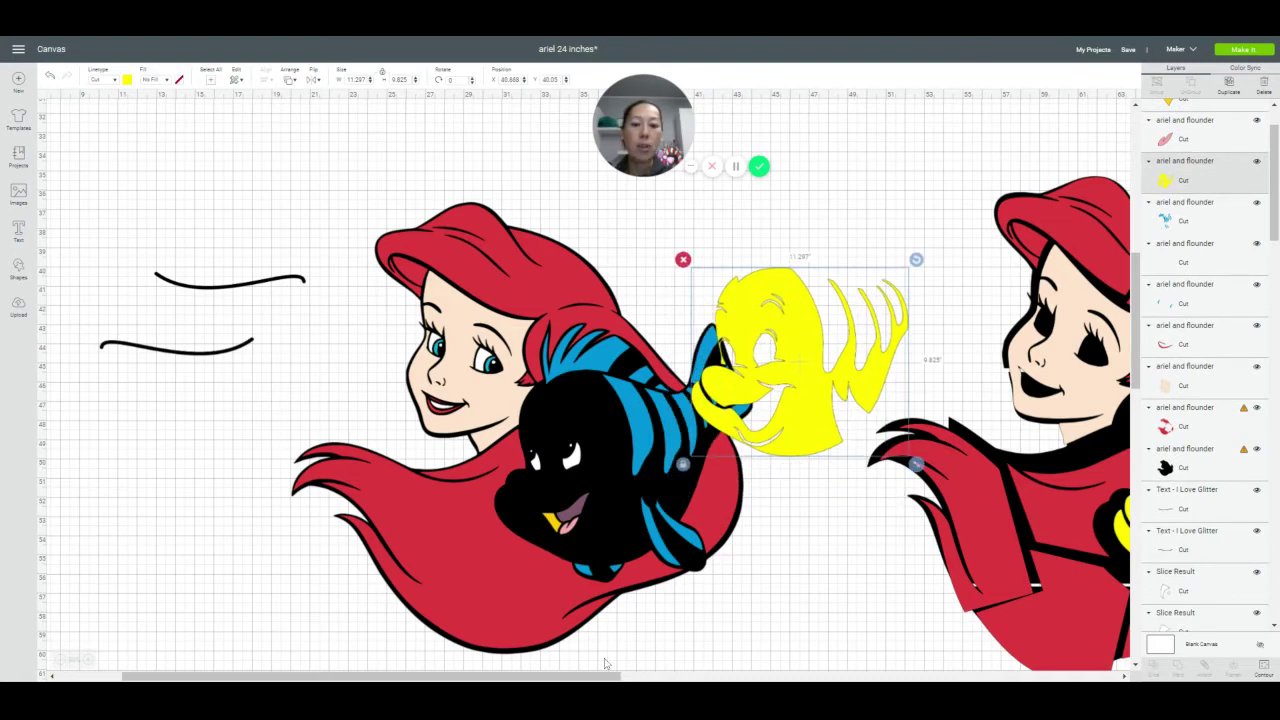
{"action": "left_click_drag", "start_coordinate": [598, 677], "coordinate": [716, 677]}
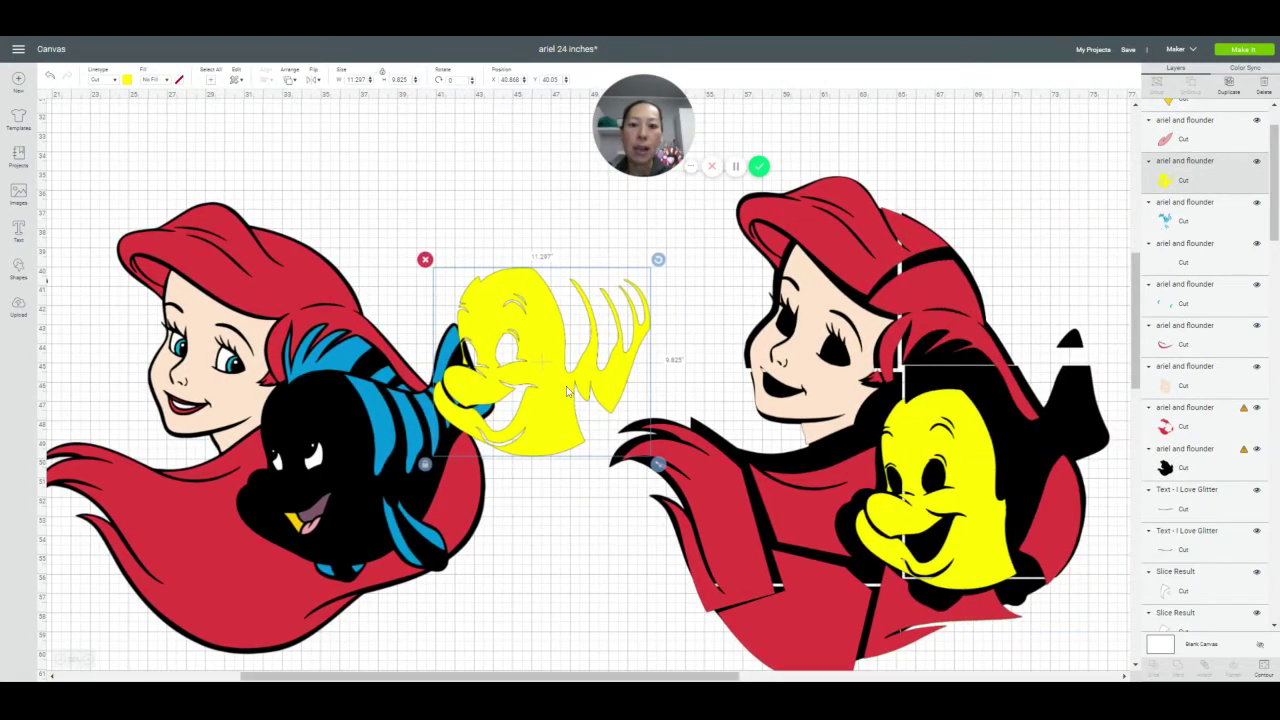
{"action": "left_click", "coordinate": [982, 472]}
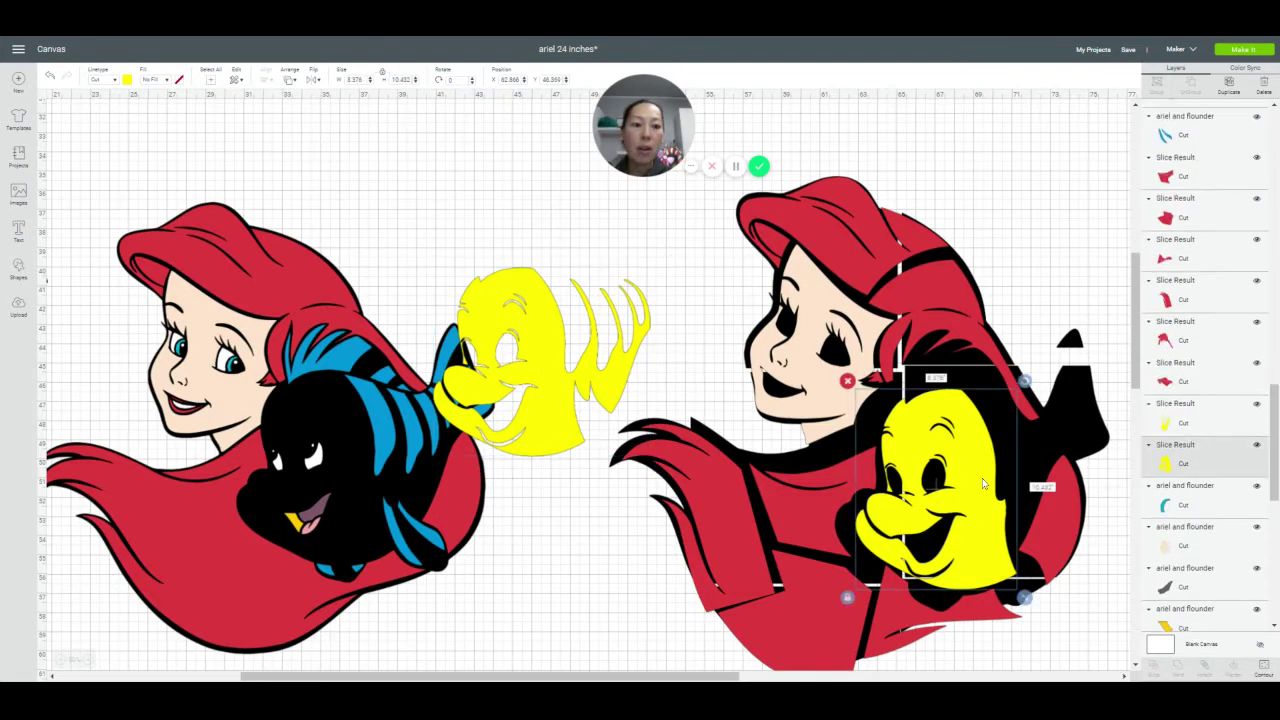
{"action": "left_click_drag", "start_coordinate": [838, 465], "coordinate": [559, 377]}
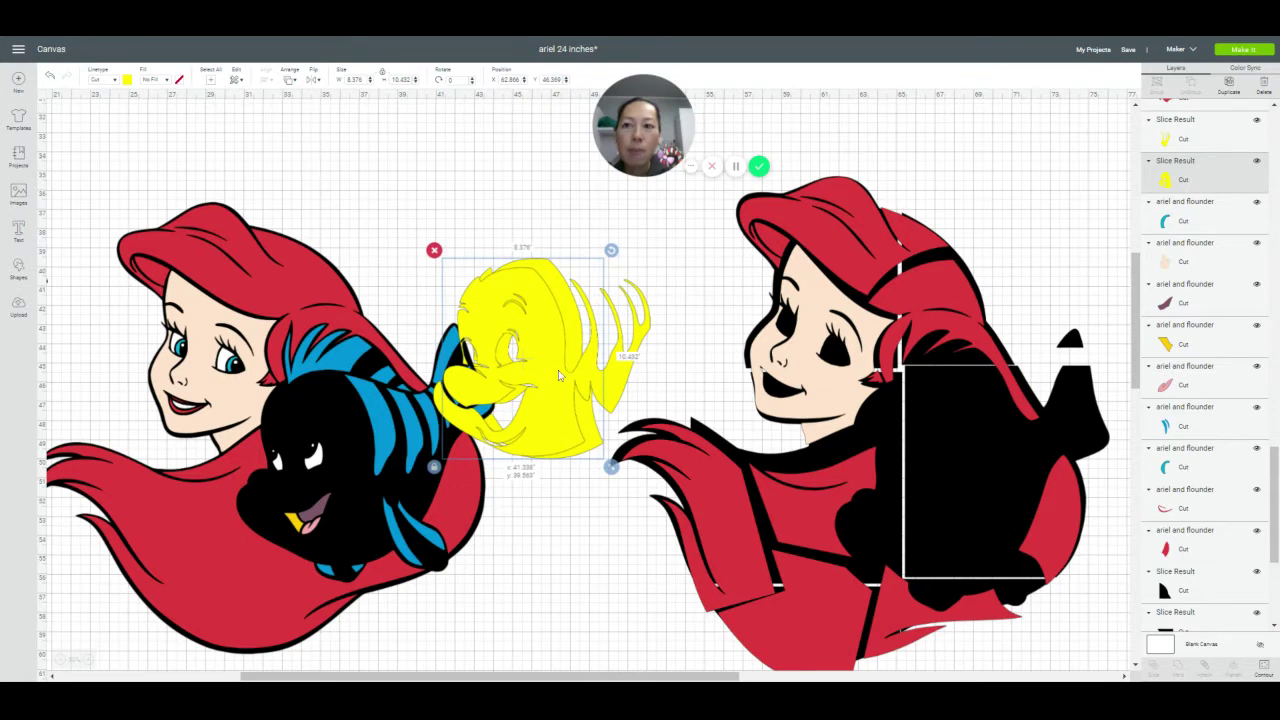
{"action": "left_click_drag", "start_coordinate": [559, 376], "coordinate": [559, 376]}
Undo the moves of both yellow Flounder pieces
{"action": "left_click", "coordinate": [50, 77]}
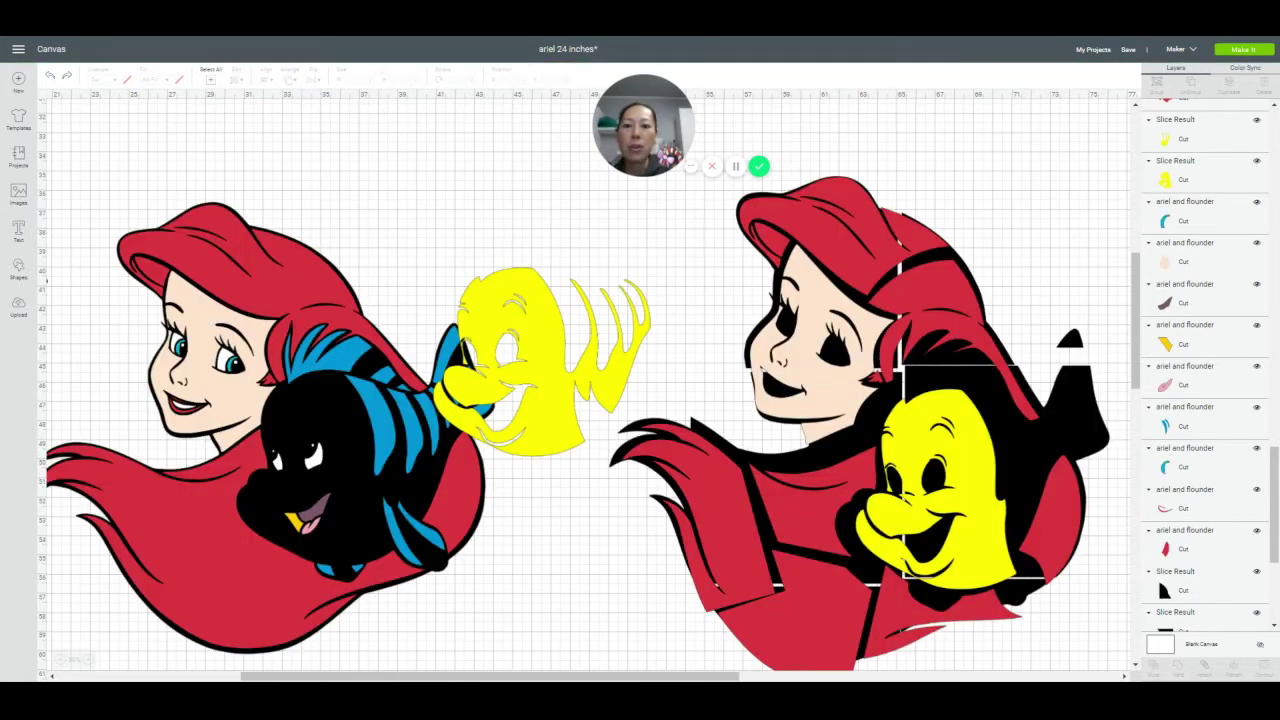
{"action": "left_click", "coordinate": [50, 79]}
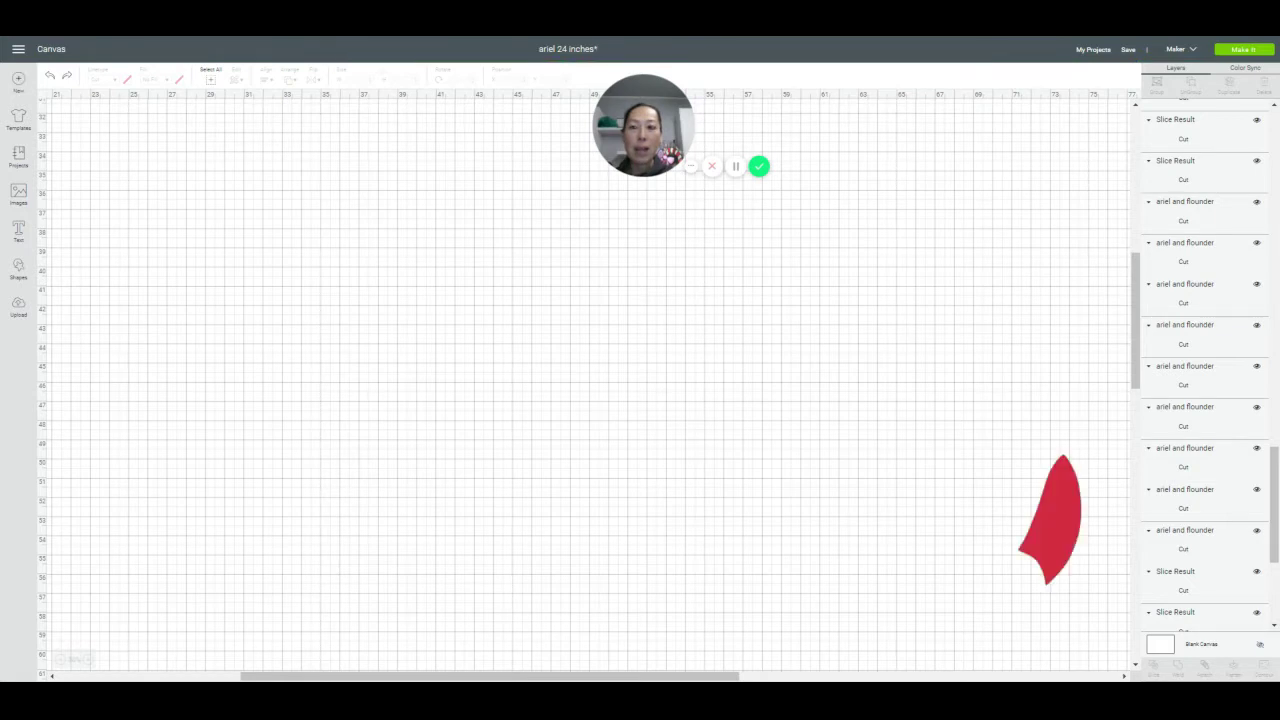
{"action": "left_click", "coordinate": [50, 79]}
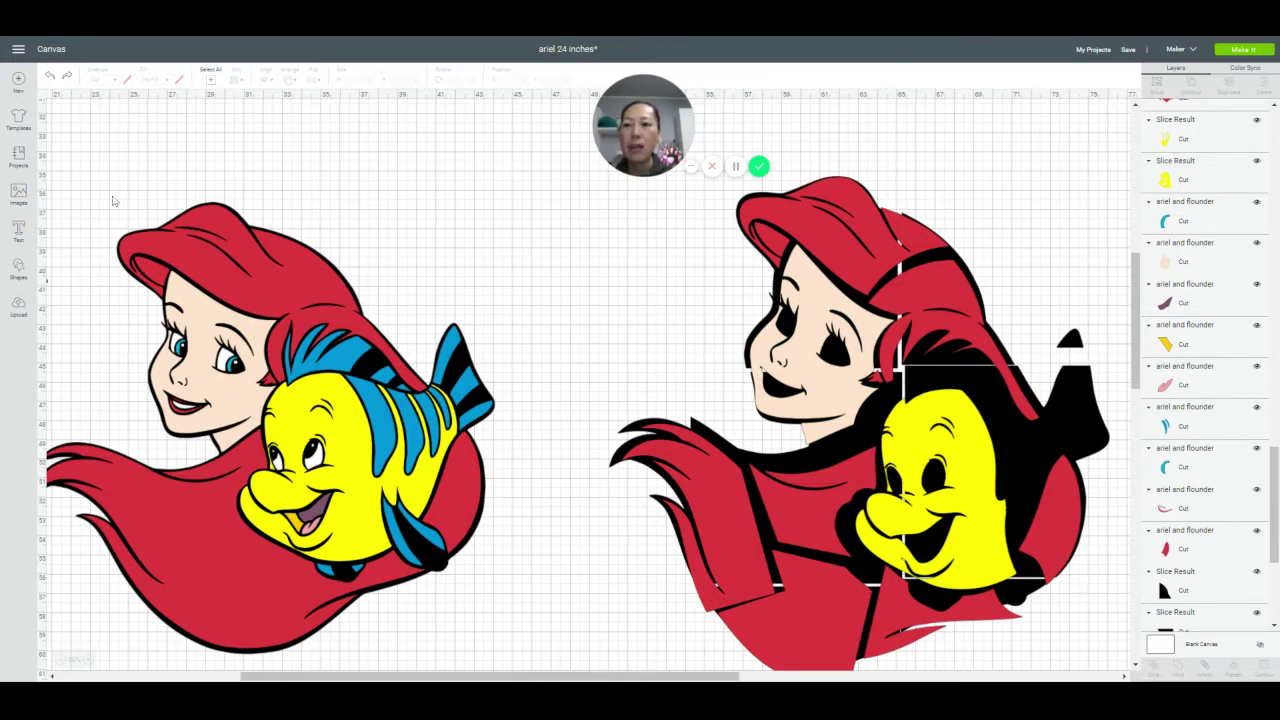
Group all layers of the intact Ariel and Flounder image and set the group's height to 24 inches
{"action": "left_click_drag", "start_coordinate": [90, 183], "coordinate": [432, 662]}
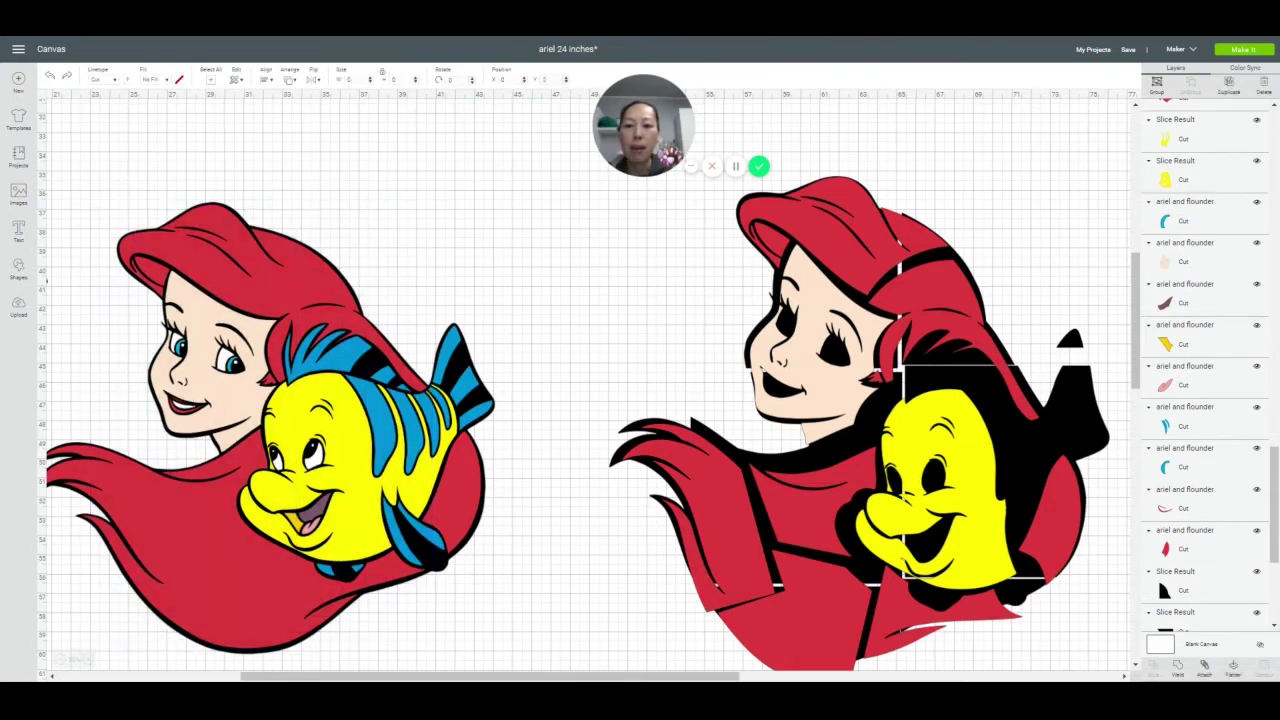
{"action": "left_click", "coordinate": [1157, 88]}
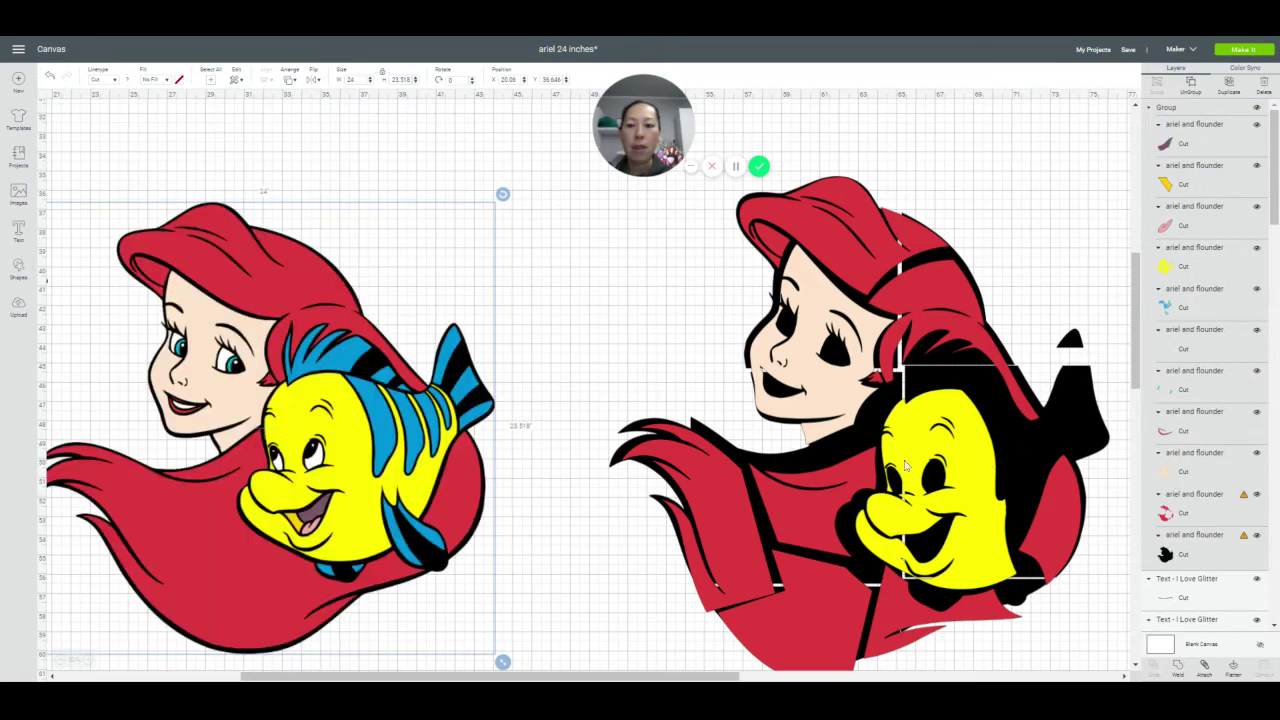
{"action": "left_click", "coordinate": [401, 79]}
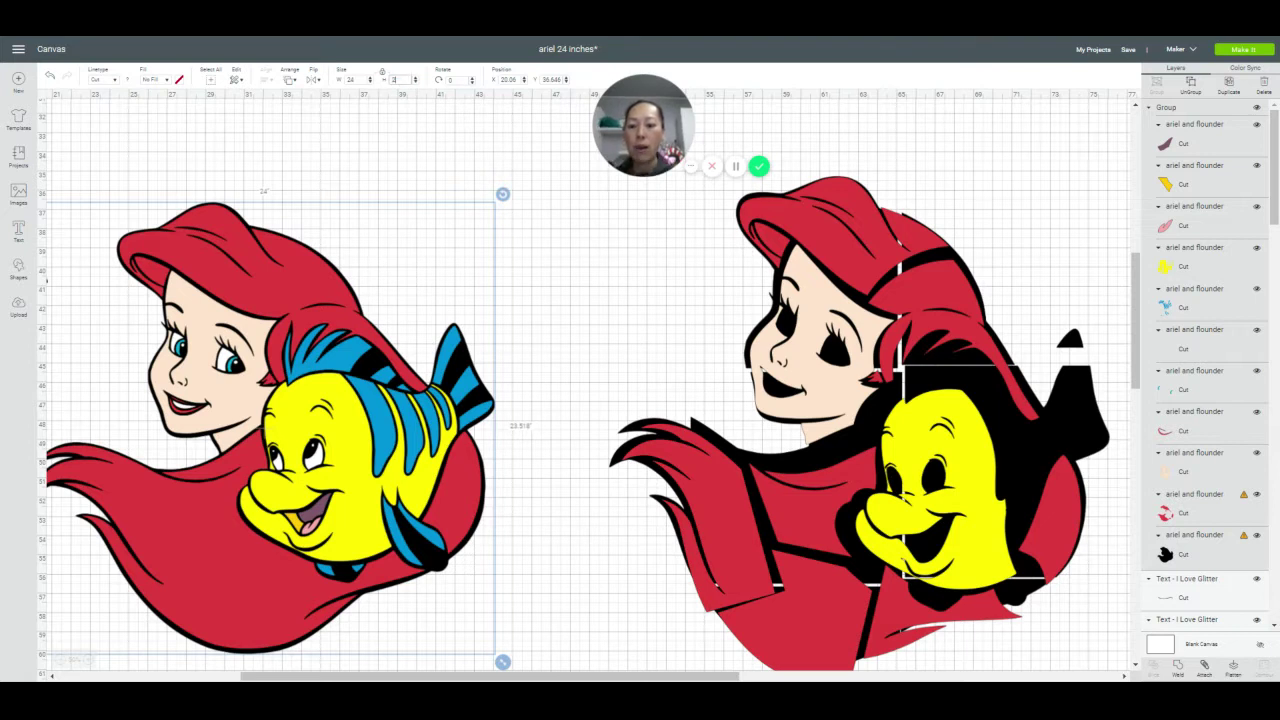
{"action": "key", "text": "Tab"}
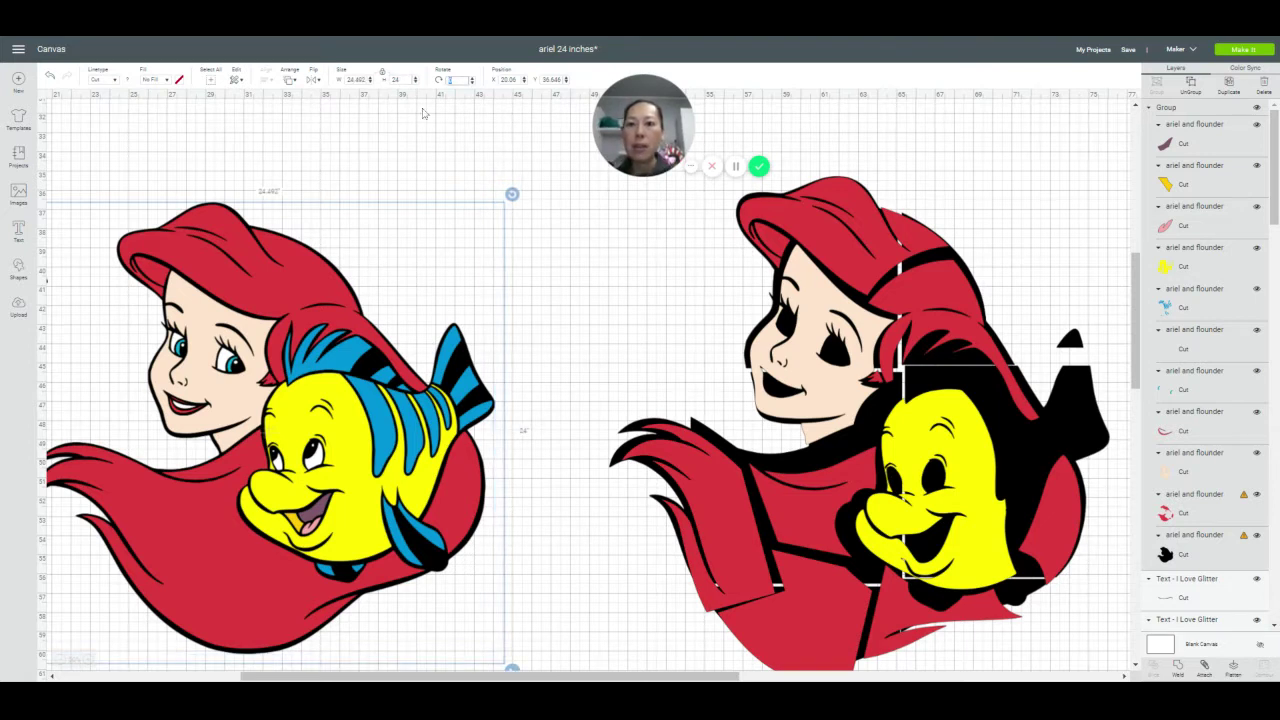
{"action": "left_click", "coordinate": [630, 345]}
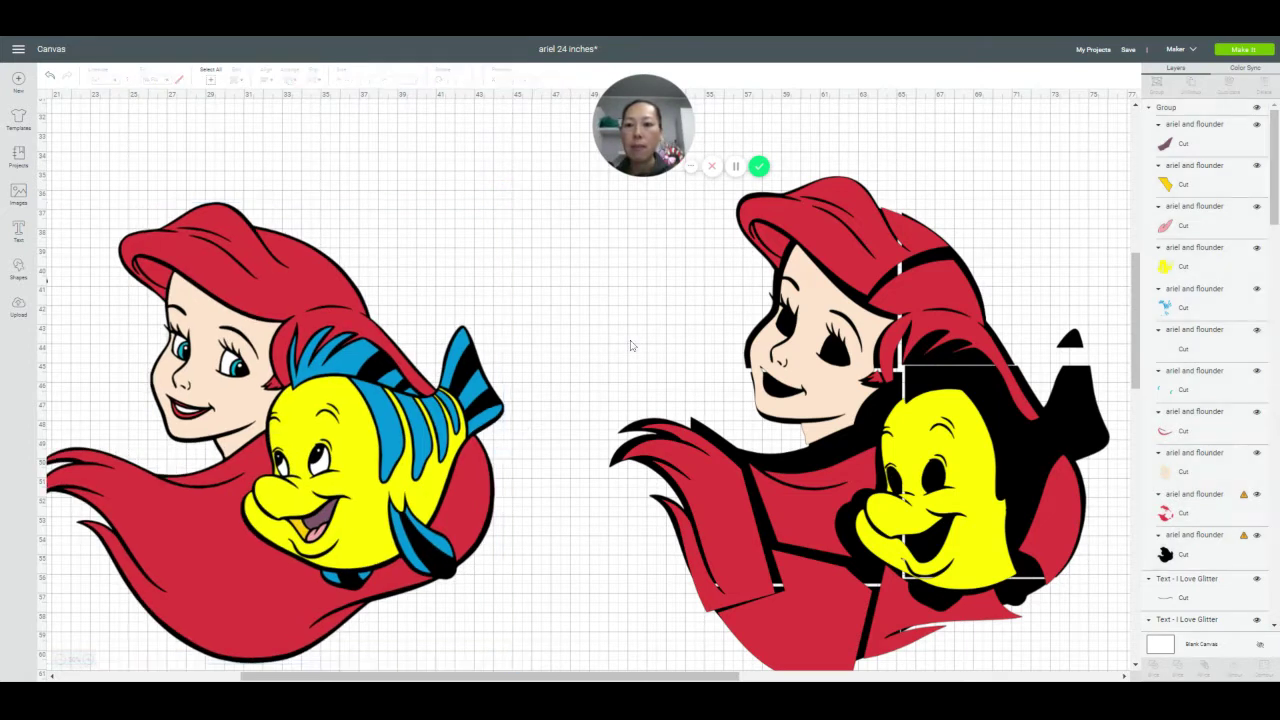
Move the sliced image's yellow Flounder piece into the gap between the two images and bring it to the front
{"action": "left_click", "coordinate": [946, 492]}
{"action": "left_click_drag", "start_coordinate": [946, 492], "coordinate": [551, 349]}
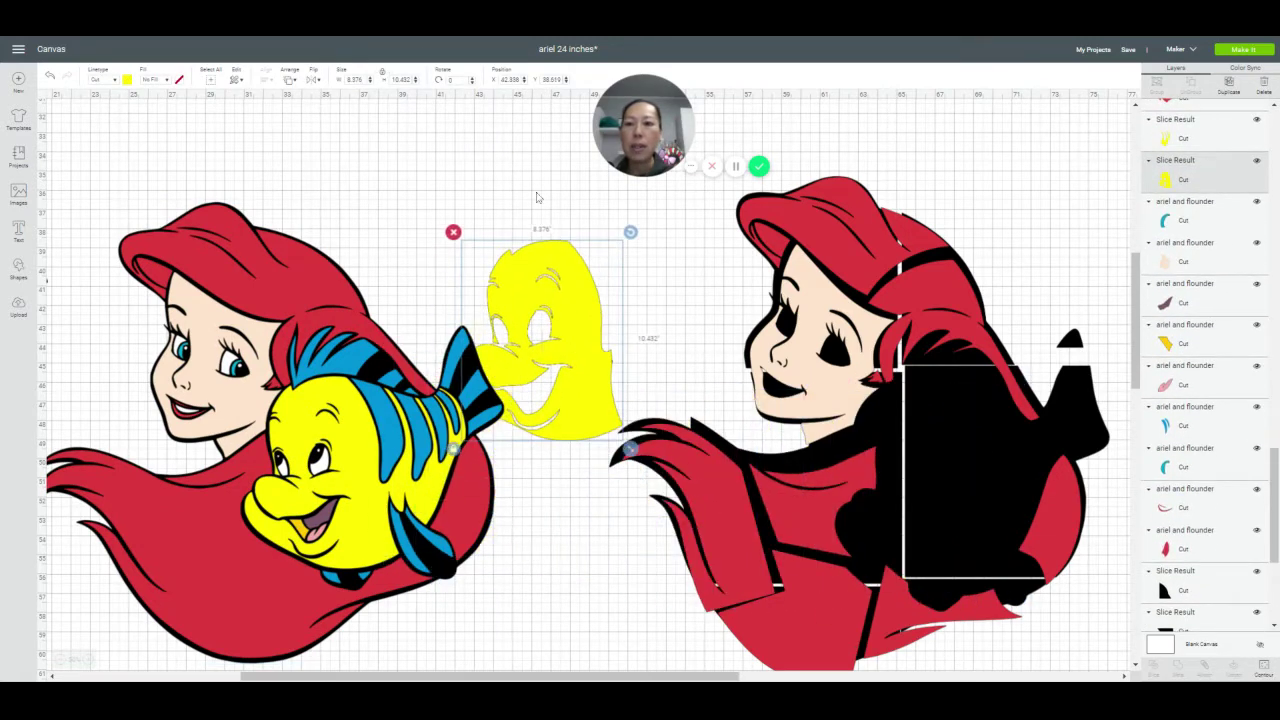
{"action": "left_click", "coordinate": [292, 80]}
{"action": "left_click", "coordinate": [310, 104]}
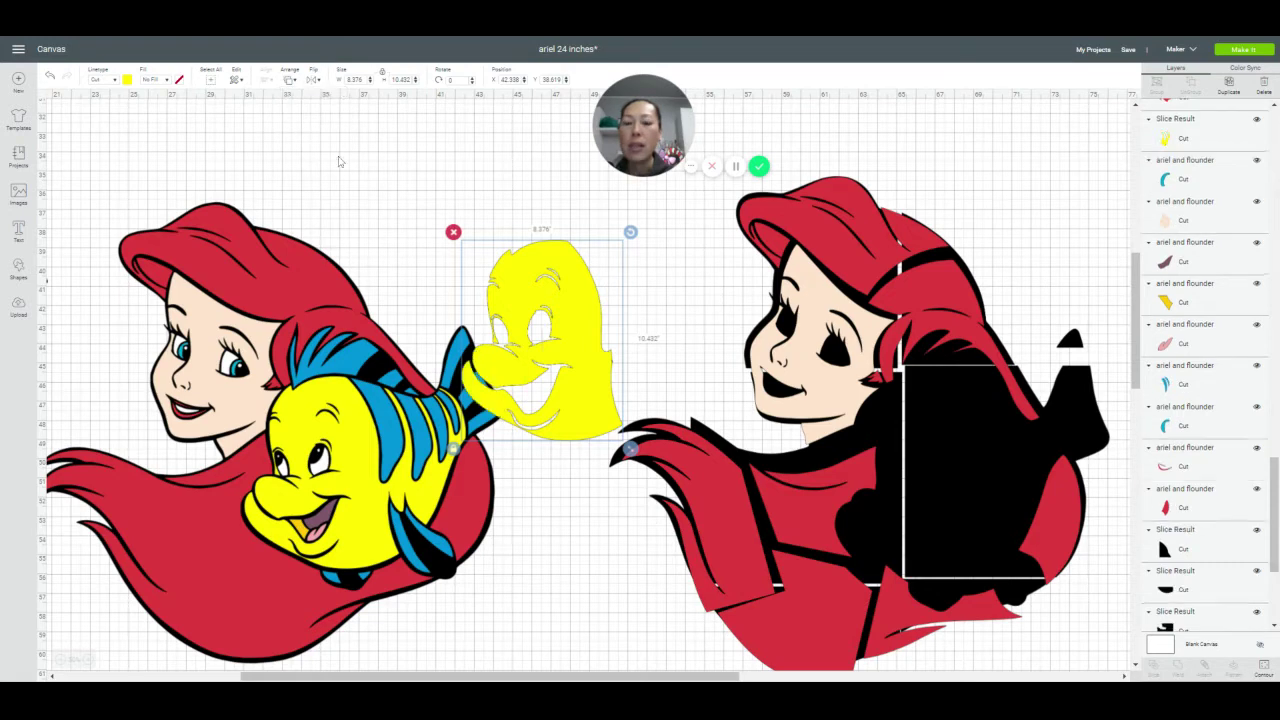
{"action": "left_click_drag", "start_coordinate": [604, 345], "coordinate": [644, 405]}
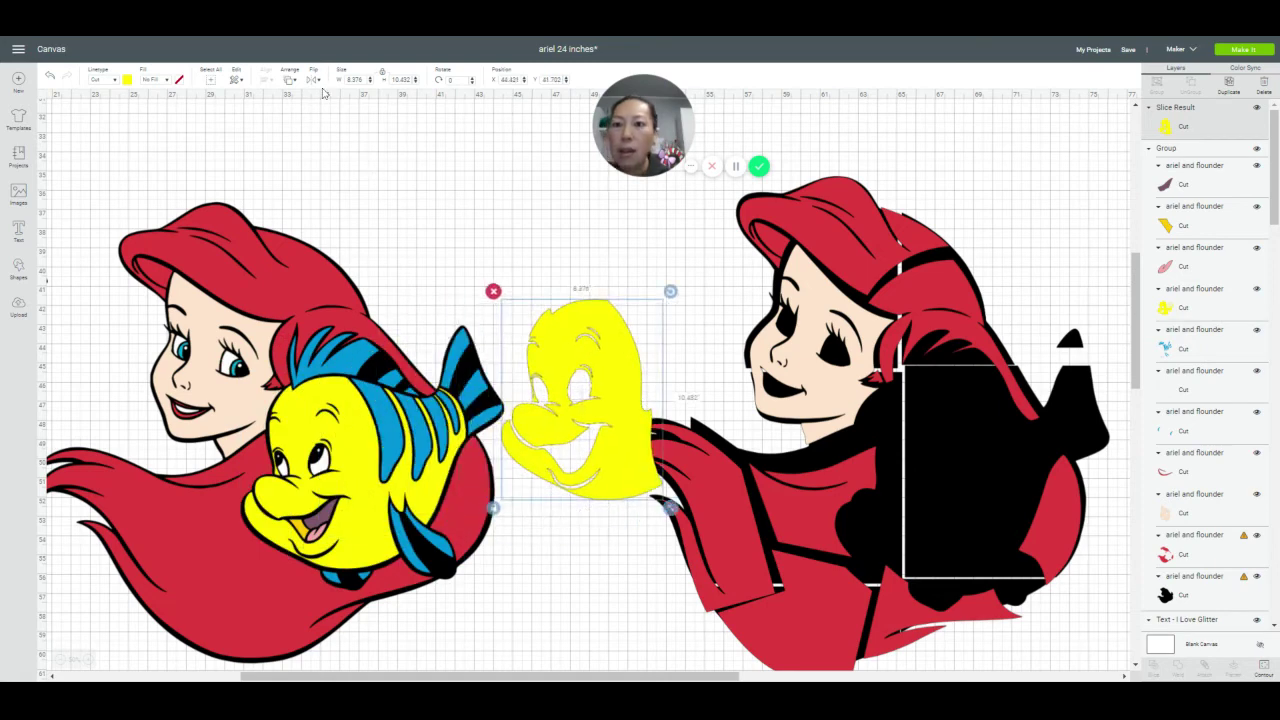
Set the intact image group's width to 24 inches and shift the loose yellow Flounder piece away from it
{"action": "left_click", "coordinate": [319, 318]}
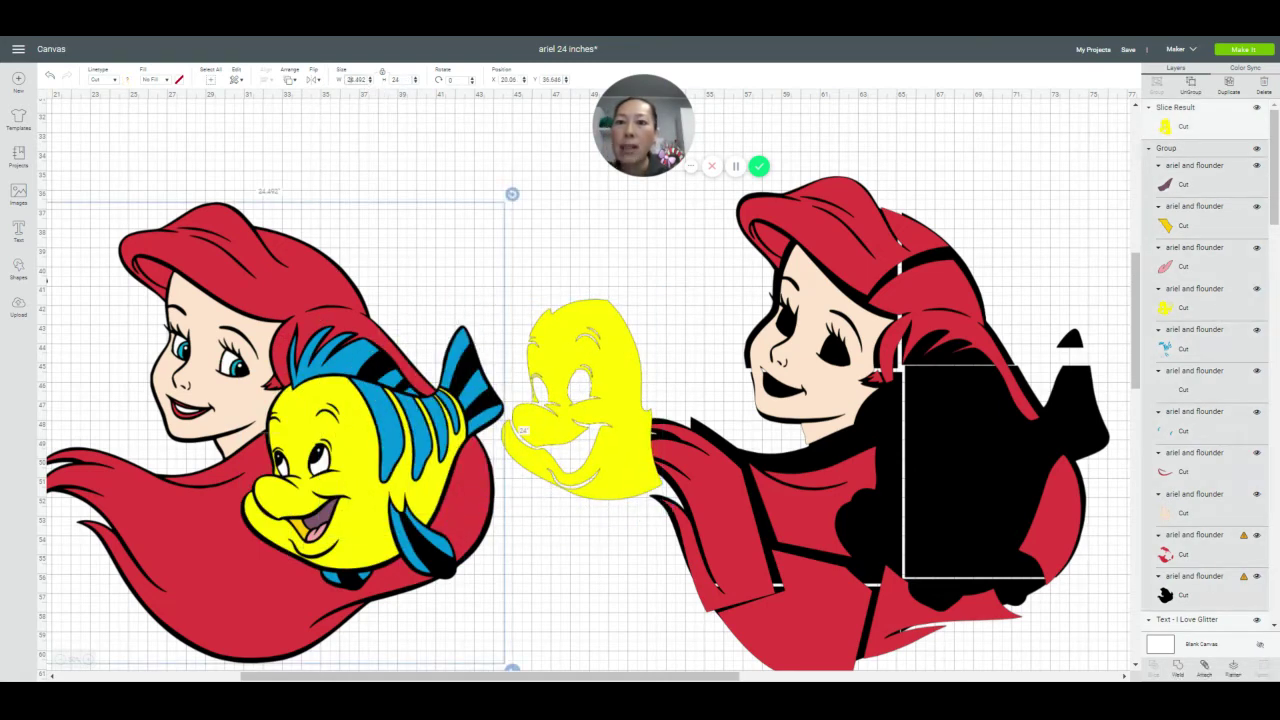
{"action": "type", "text": "24"}
{"action": "key", "text": "Tab"}
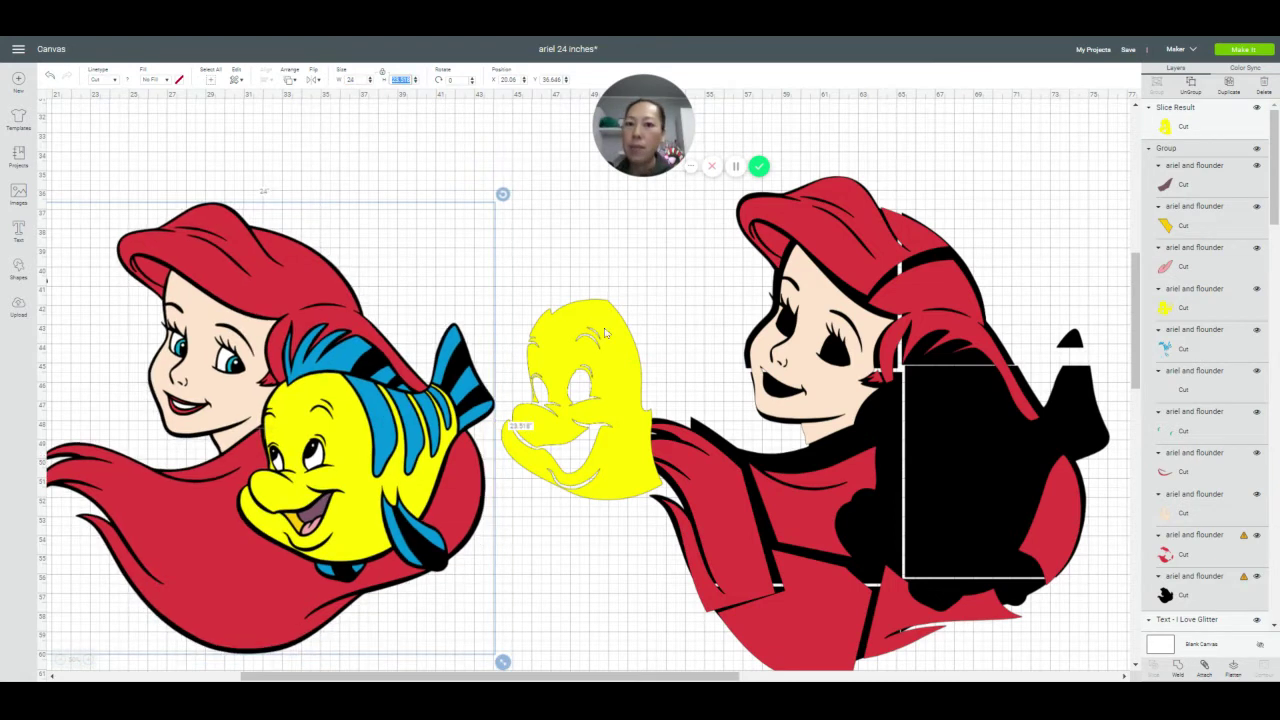
{"action": "left_click_drag", "start_coordinate": [610, 347], "coordinate": [651, 321]}
Set the intact Ariel and Flounder group's width to 25 inches
{"action": "left_click", "coordinate": [405, 393]}
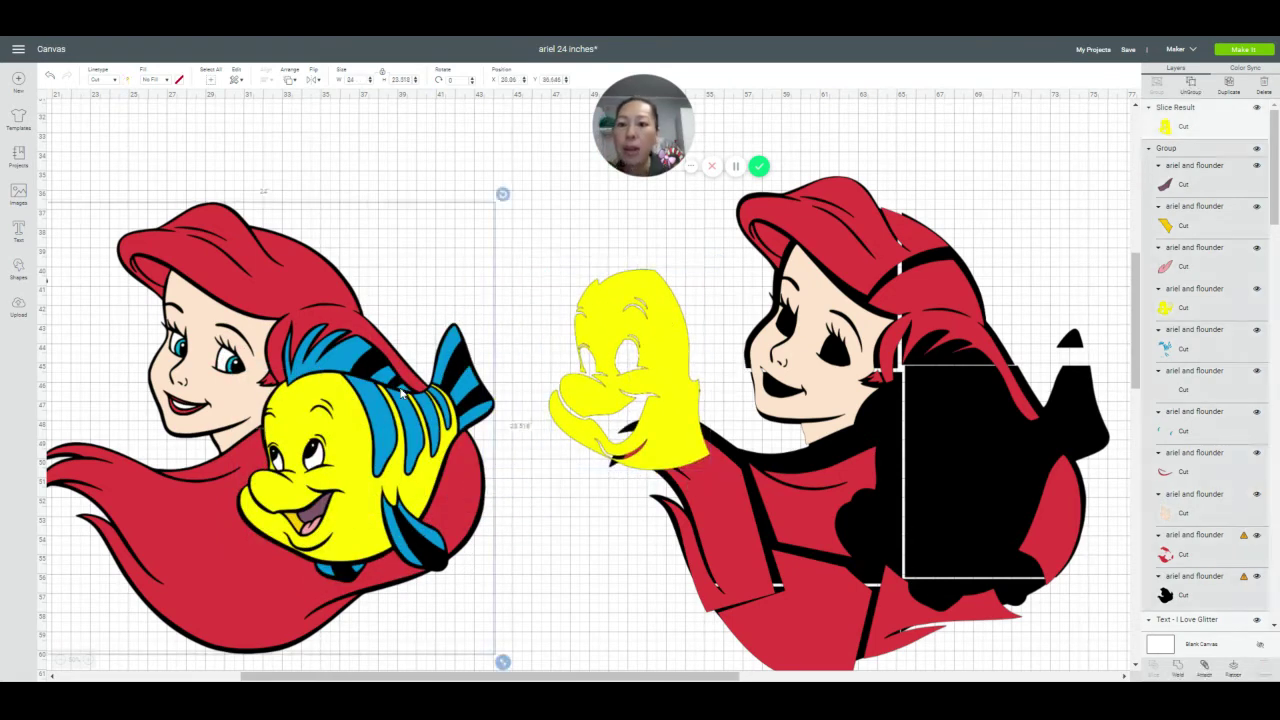
{"action": "left_click", "coordinate": [400, 79]}
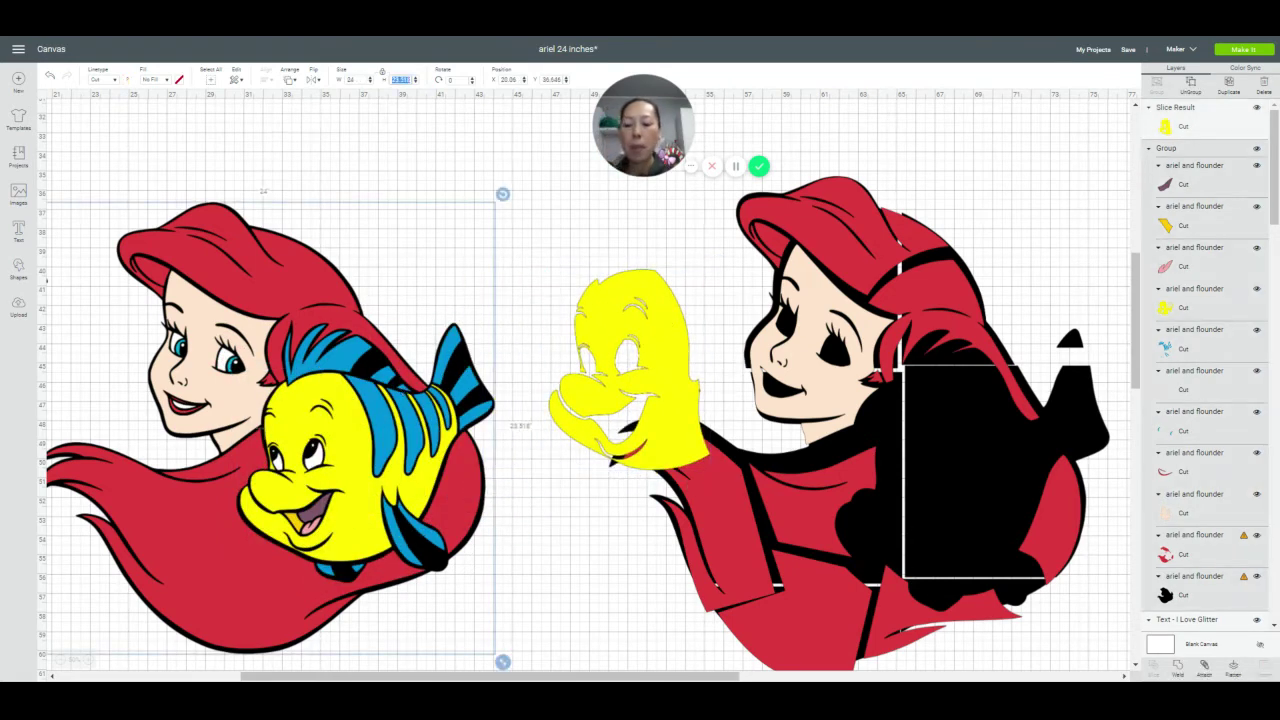
{"action": "left_click", "coordinate": [352, 79]}
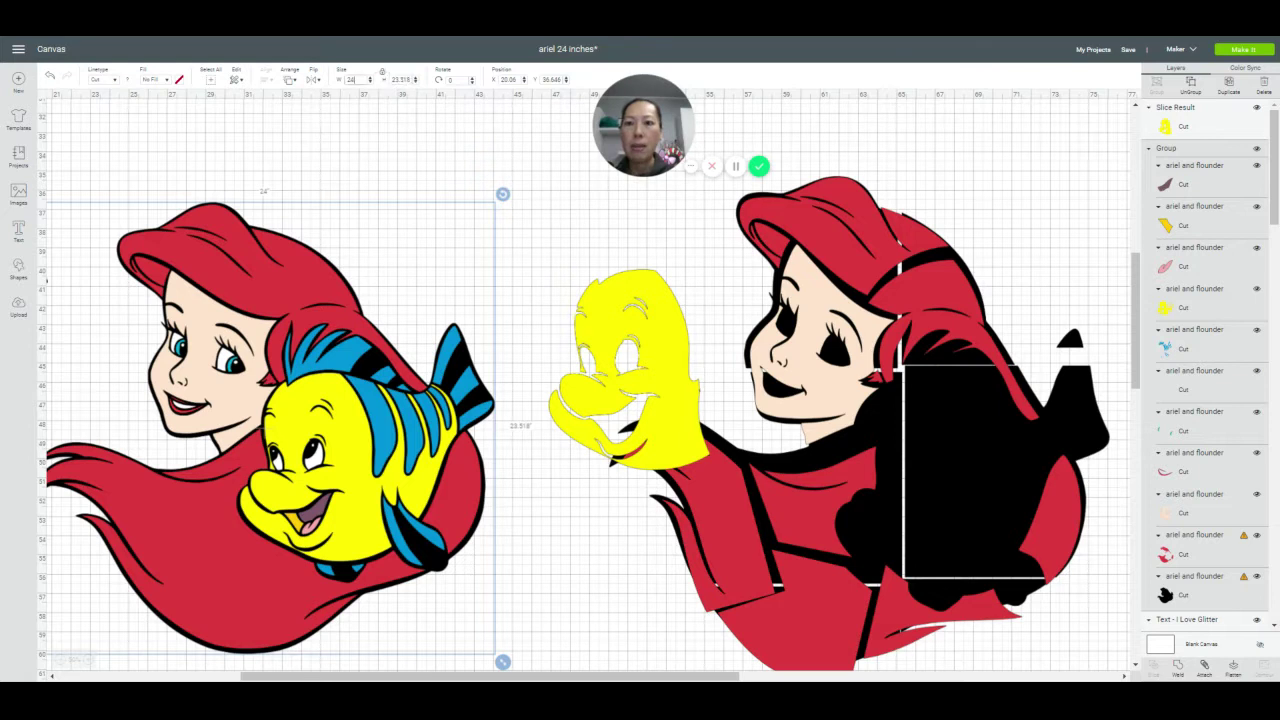
{"action": "type", "text": "25"}
{"action": "key", "text": "Tab"}
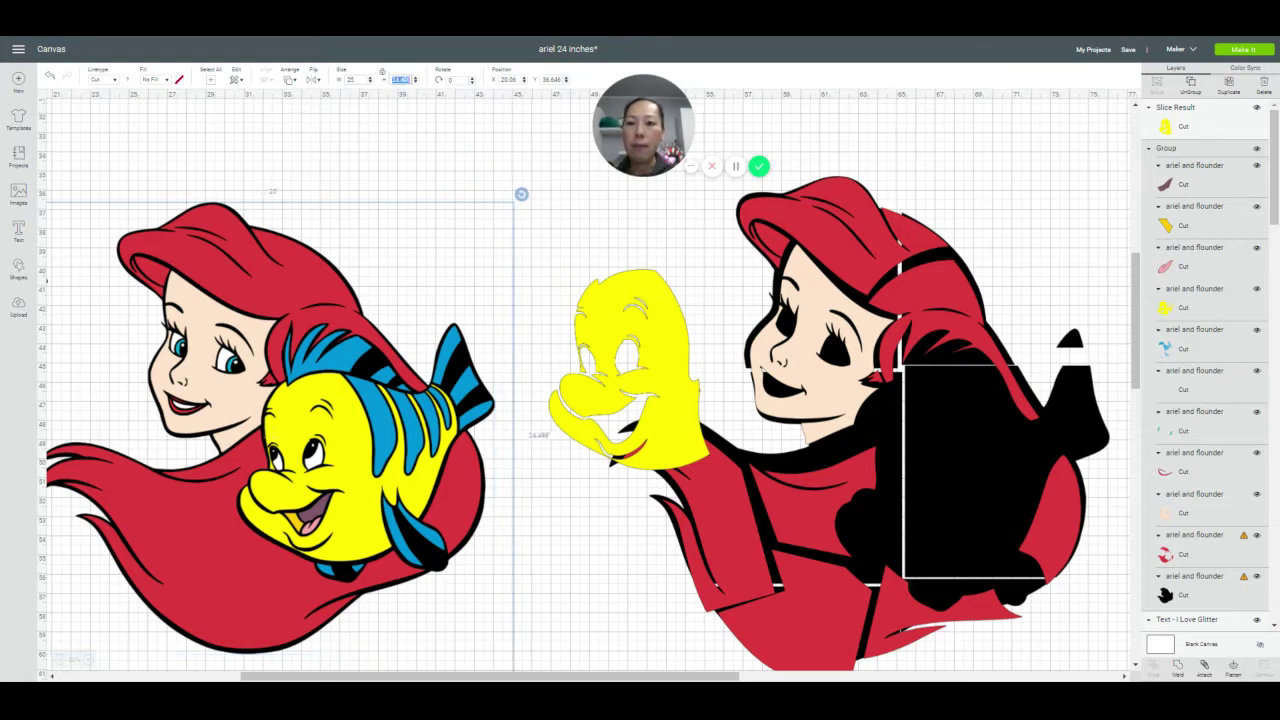
Lay the loose yellow Flounder piece over the intact image's Flounder to compare their sizes, and return it to the gap between the images
{"action": "left_click", "coordinate": [675, 370]}
{"action": "left_click_drag", "start_coordinate": [675, 370], "coordinate": [374, 479]}
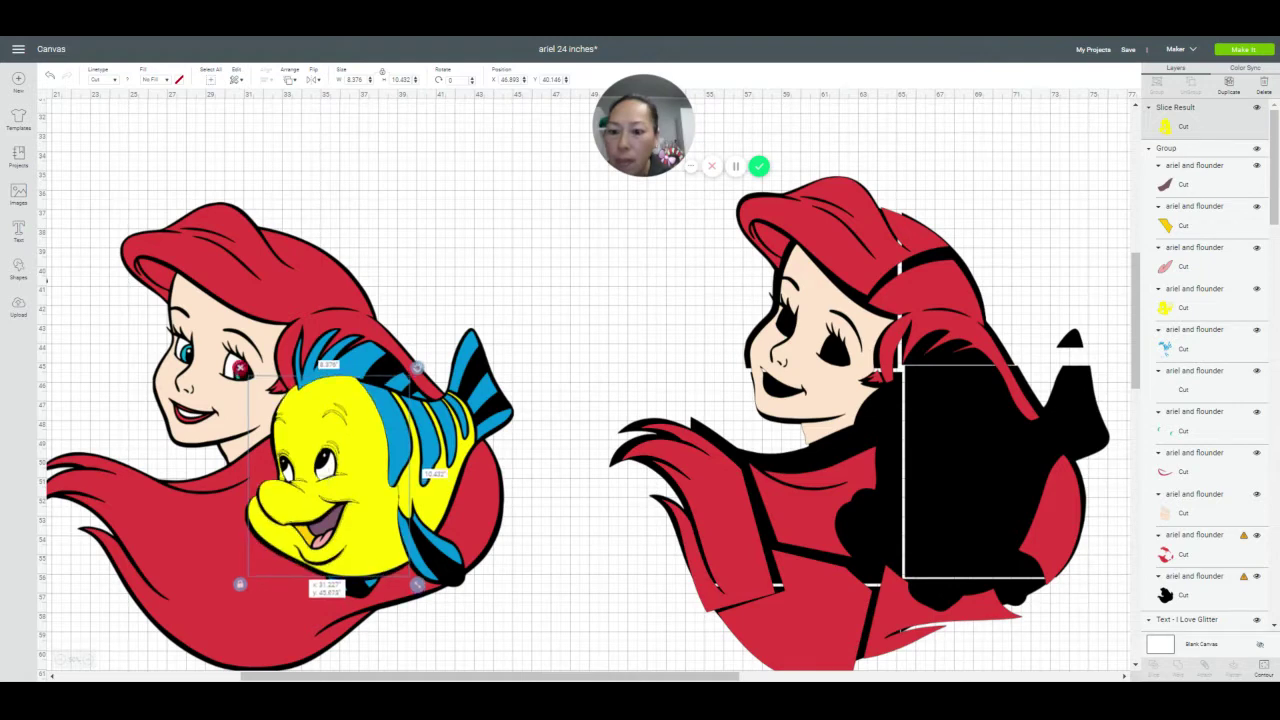
{"action": "left_click_drag", "start_coordinate": [259, 399], "coordinate": [587, 320]}
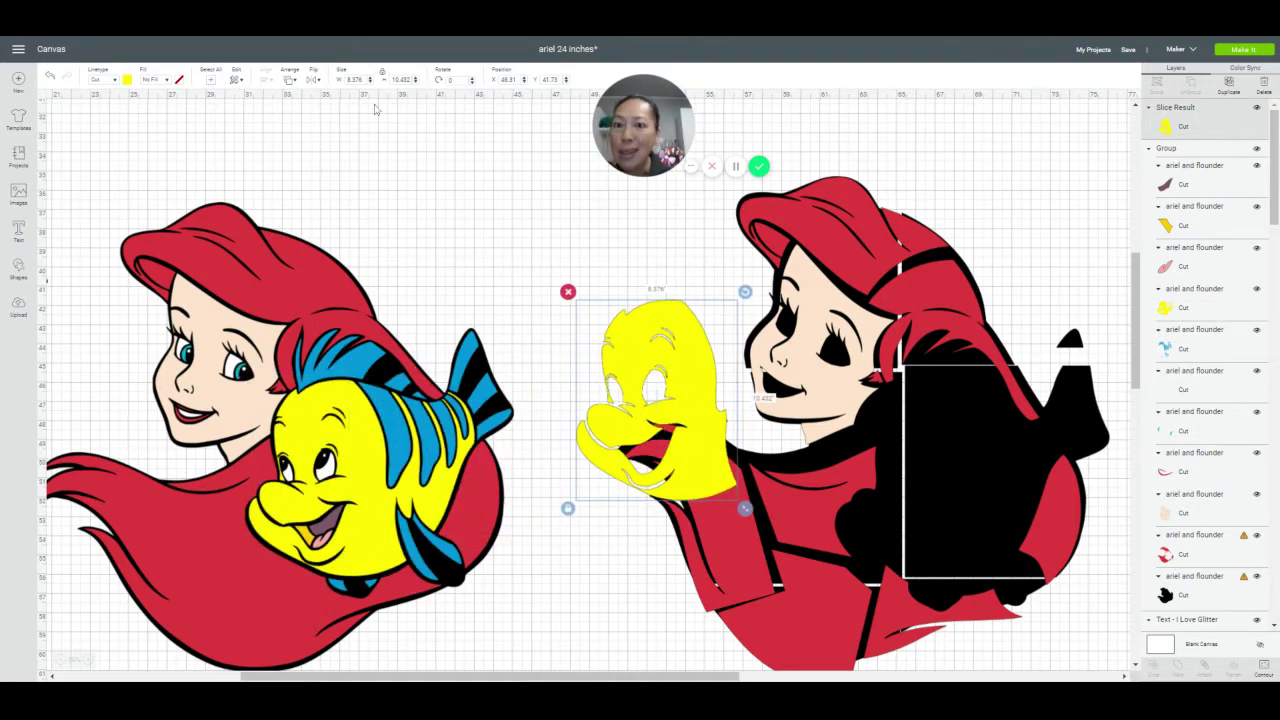
Set the intact image group's width to 26 inches and compare the loose yellow piece with its Flounder again
{"action": "left_click", "coordinate": [298, 180]}
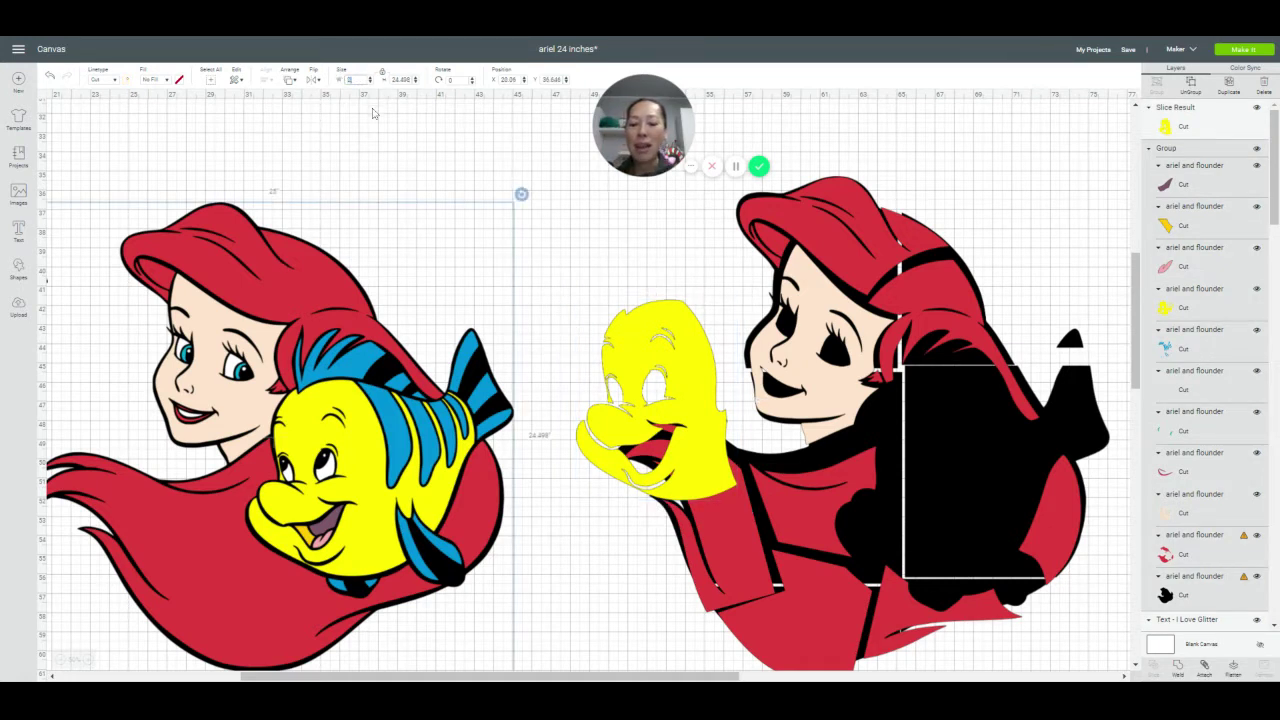
{"action": "type", "text": "25"}
{"action": "key", "text": "Tab"}
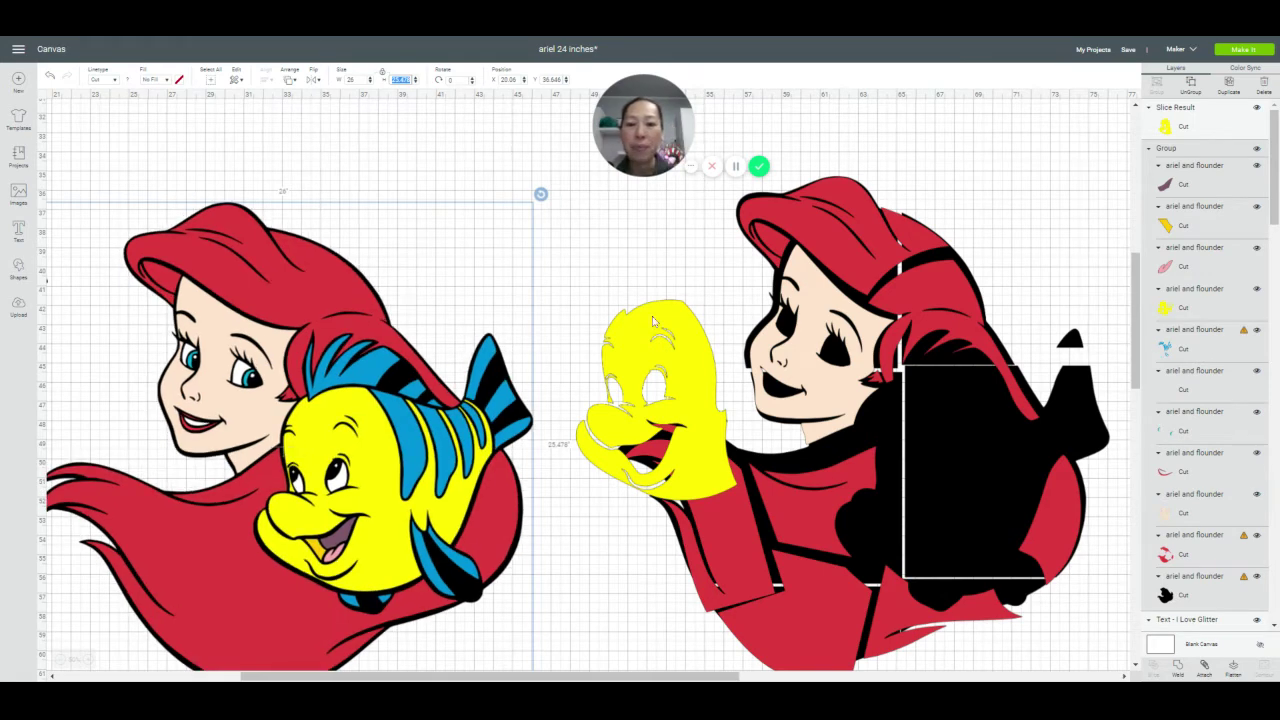
{"action": "left_click_drag", "start_coordinate": [658, 325], "coordinate": [659, 377]}
Set the intact image group's height to 25 inches and move the loose yellow piece back onto the sliced image's Flounder
{"action": "left_click", "coordinate": [305, 345]}
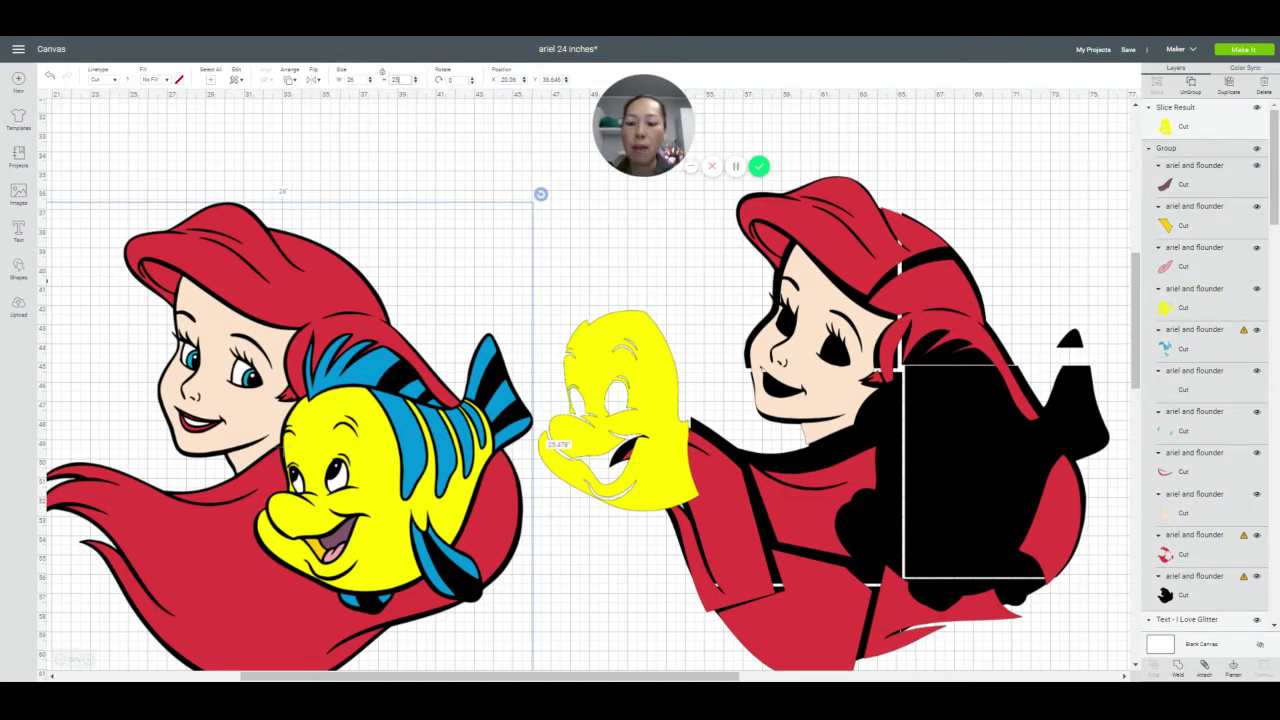
{"action": "key", "text": "Tab"}
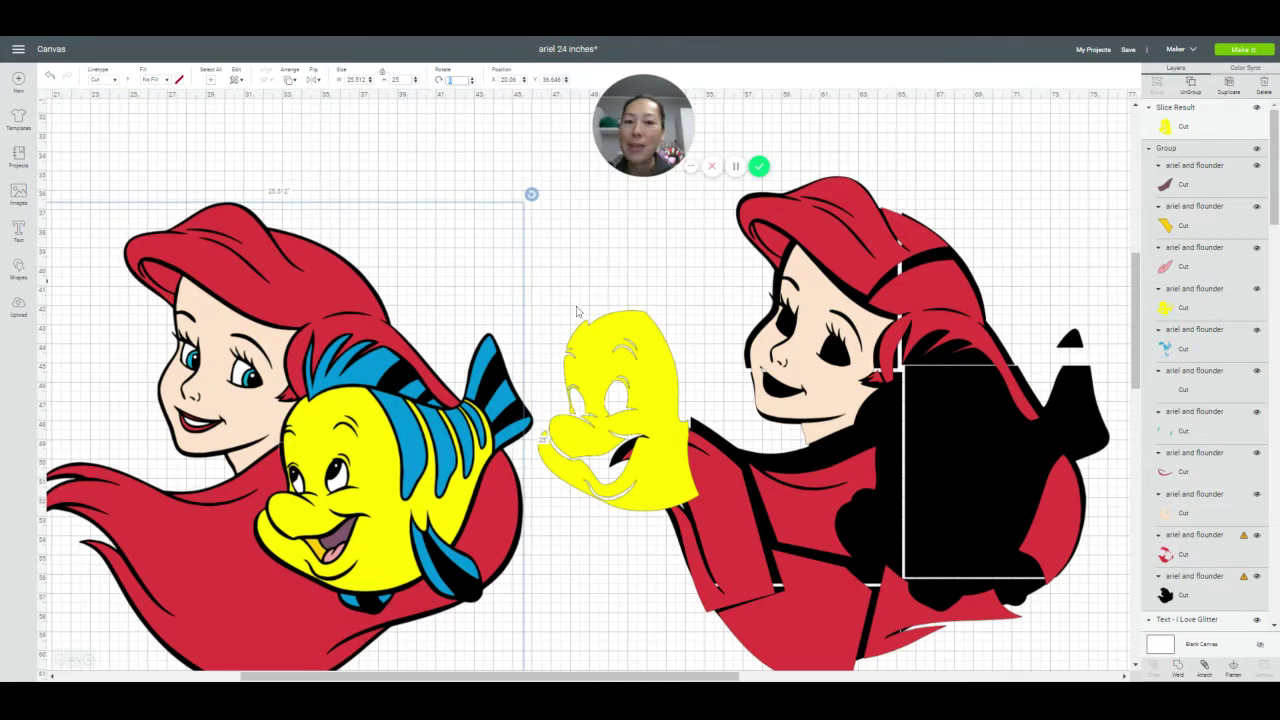
{"action": "left_click", "coordinate": [612, 342]}
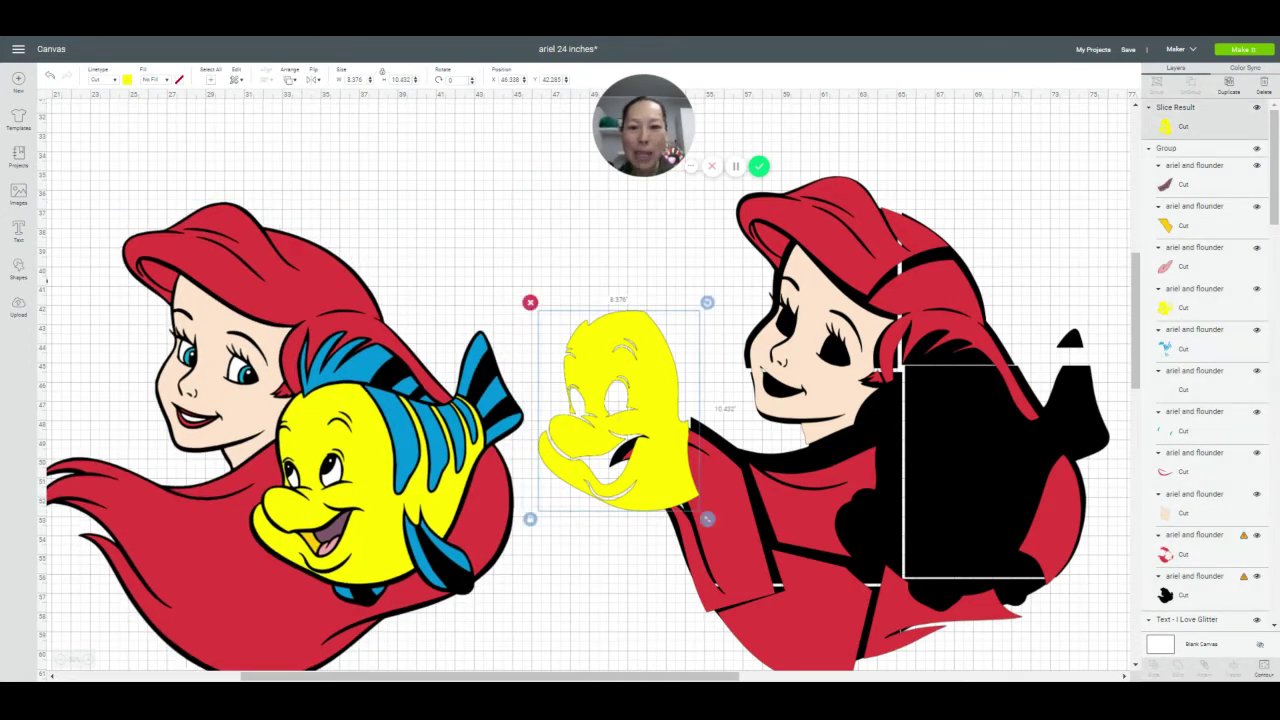
{"action": "left_click_drag", "start_coordinate": [628, 348], "coordinate": [940, 429]}
{"action": "left_click", "coordinate": [251, 291]}
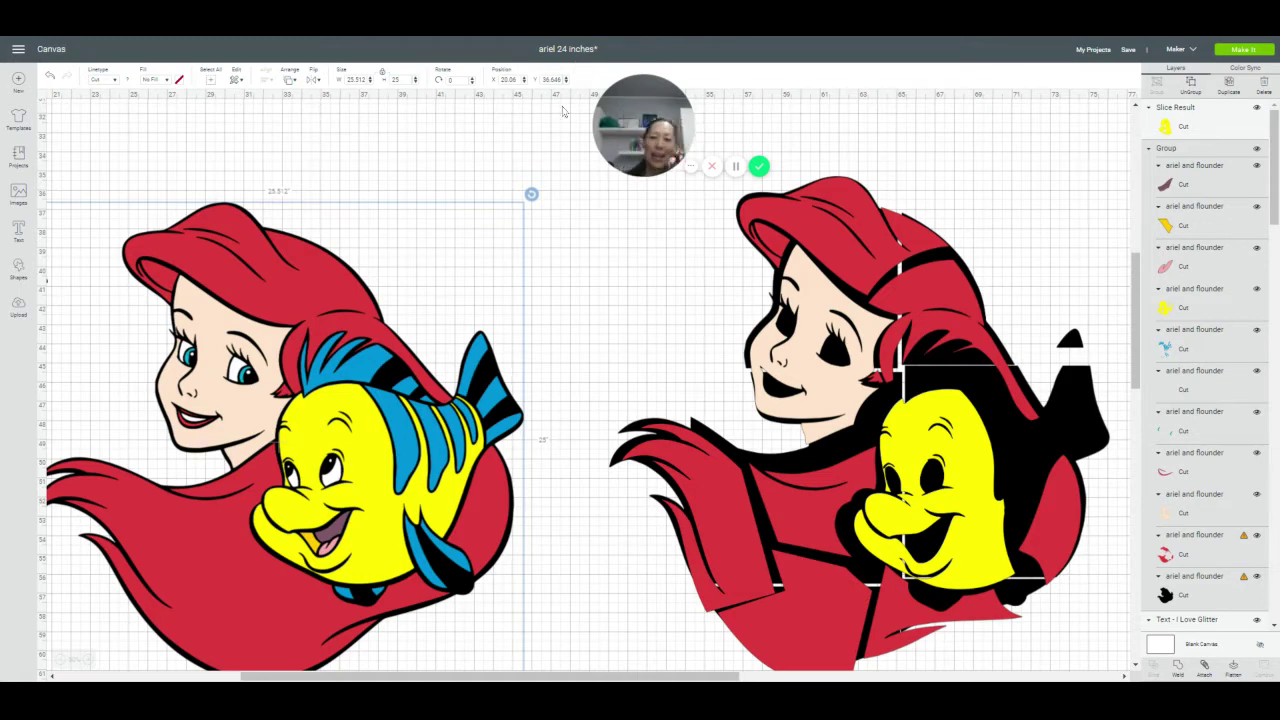
Shrink the two loose black curved lines to about 6 inches wide each and move the intact image down, clear of them
{"action": "left_click_drag", "start_coordinate": [390, 676], "coordinate": [280, 676]}
{"action": "left_click", "coordinate": [243, 282]}
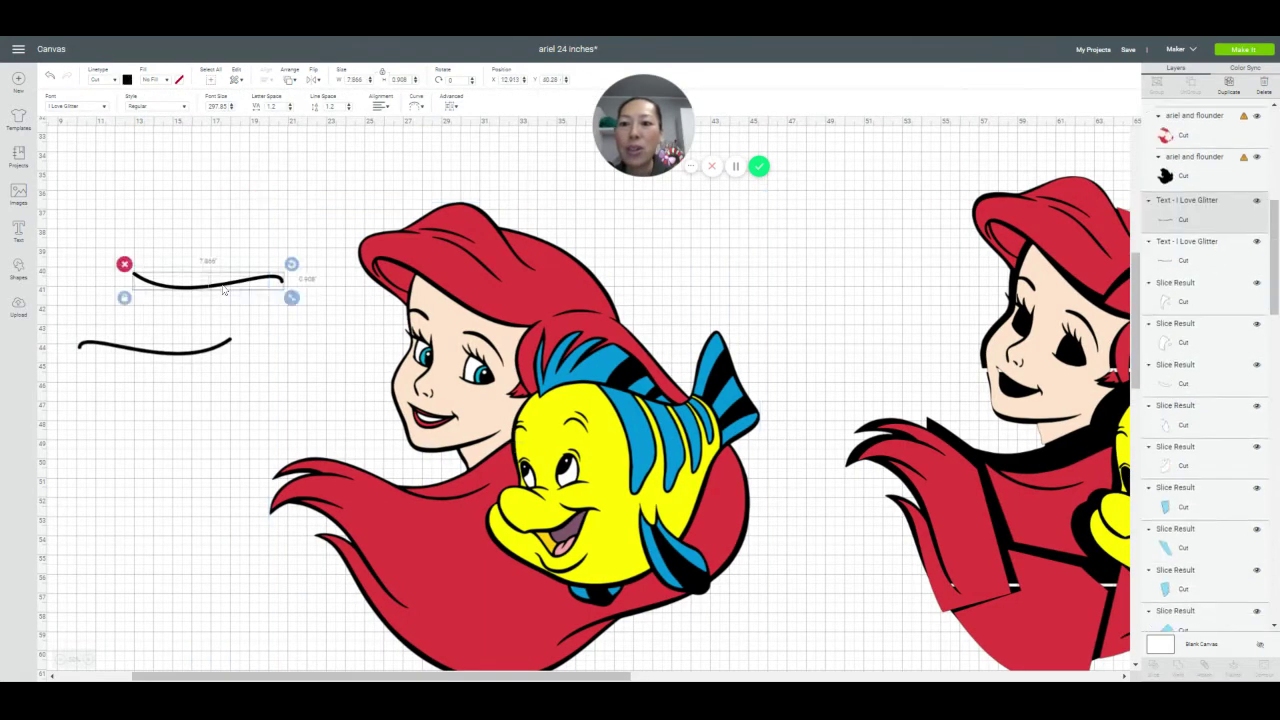
{"action": "mouse_move", "coordinate": [243, 282]}
{"action": "left_mouse_down"}
{"action": "mouse_move", "coordinate": [355, 282]}
{"action": "mouse_move", "coordinate": [378, 276]}
{"action": "mouse_move", "coordinate": [376, 262]}
{"action": "mouse_move", "coordinate": [465, 245]}
{"action": "mouse_move", "coordinate": [442, 216]}
{"action": "mouse_move", "coordinate": [288, 268]}
{"action": "mouse_move", "coordinate": [347, 276]}
{"action": "mouse_move", "coordinate": [331, 274]}
{"action": "left_mouse_up"}
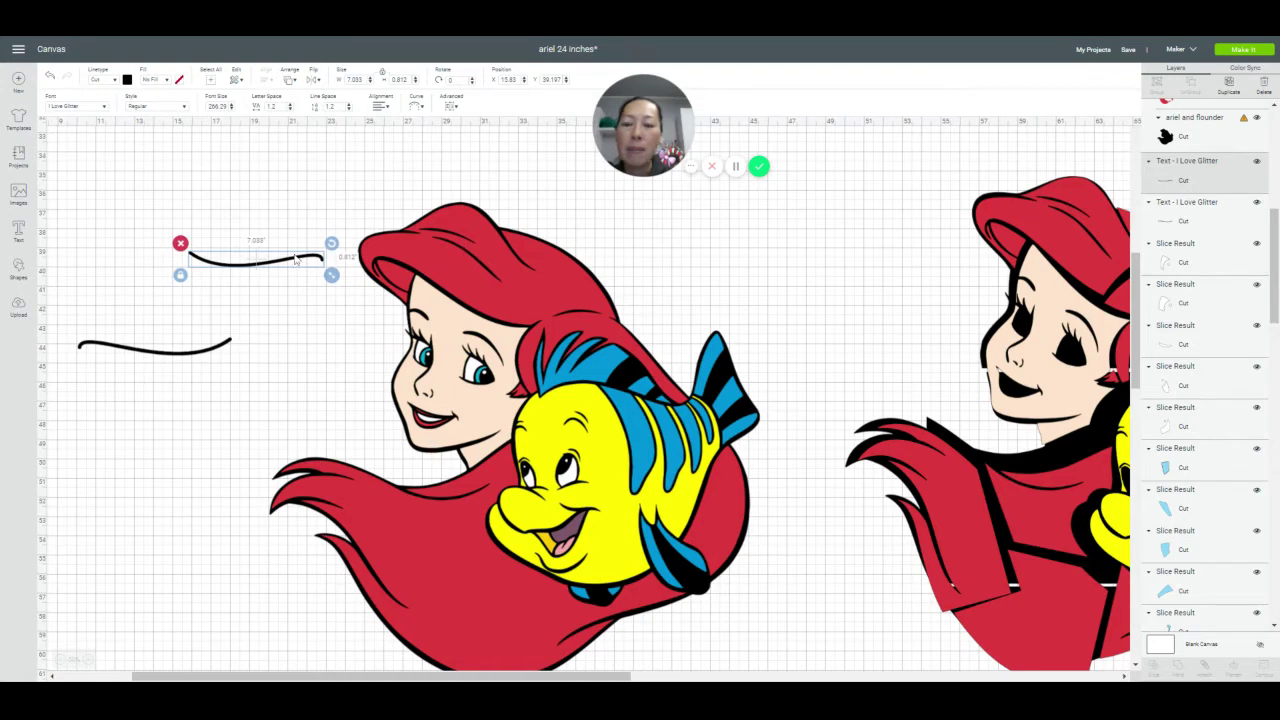
{"action": "left_click_drag", "start_coordinate": [291, 231], "coordinate": [251, 301]}
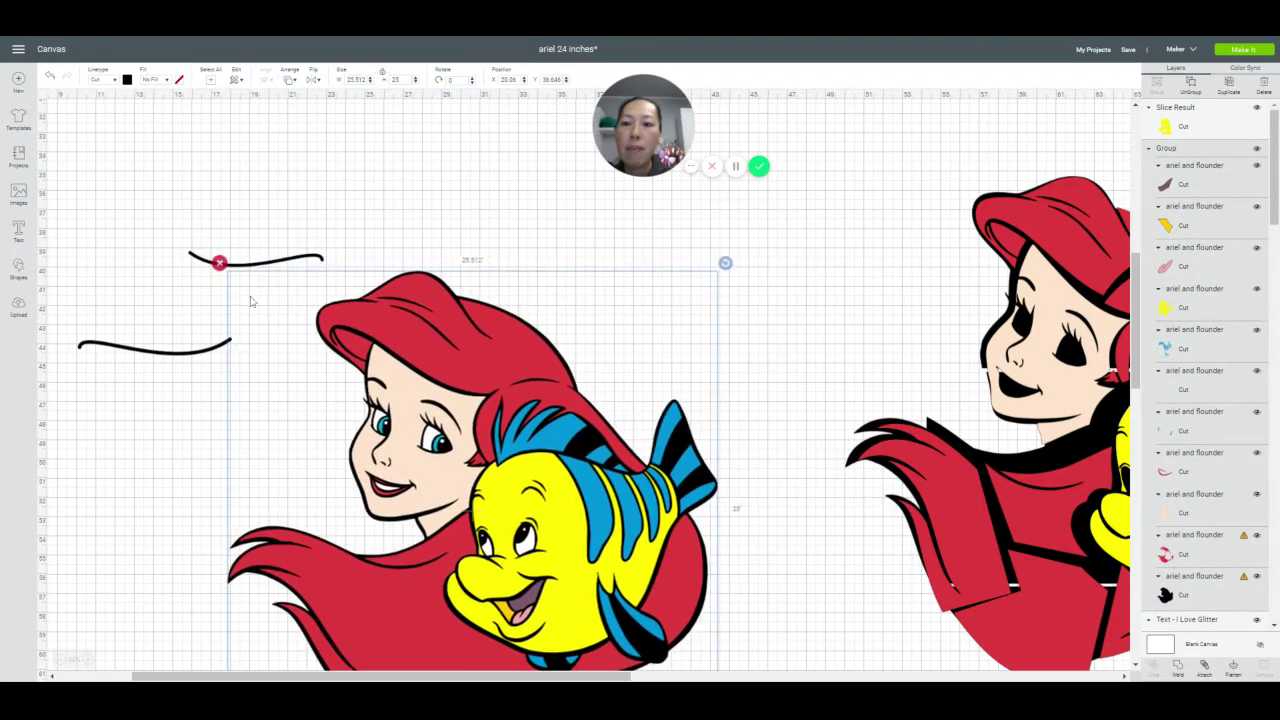
{"action": "left_click", "coordinate": [307, 259]}
{"action": "left_click", "coordinate": [321, 260]}
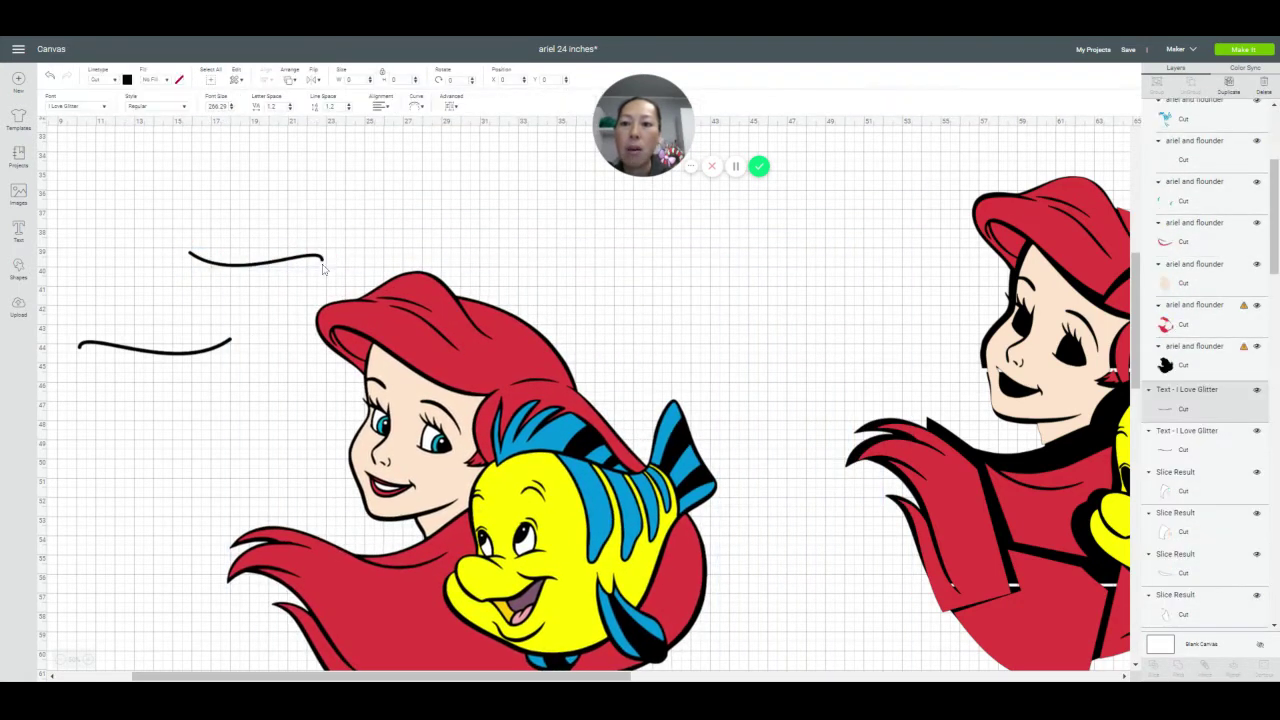
{"action": "left_click_drag", "start_coordinate": [318, 268], "coordinate": [308, 260]}
{"action": "left_click", "coordinate": [217, 346]}
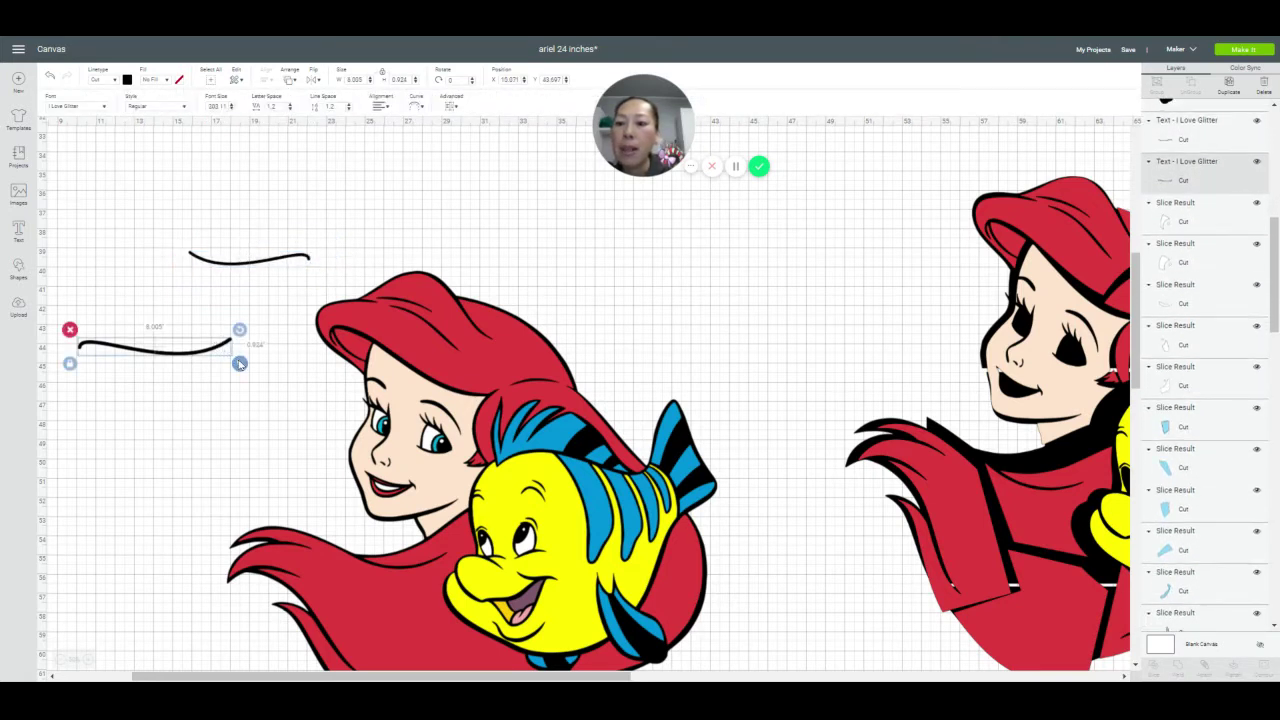
{"action": "left_click_drag", "start_coordinate": [237, 360], "coordinate": [201, 355]}
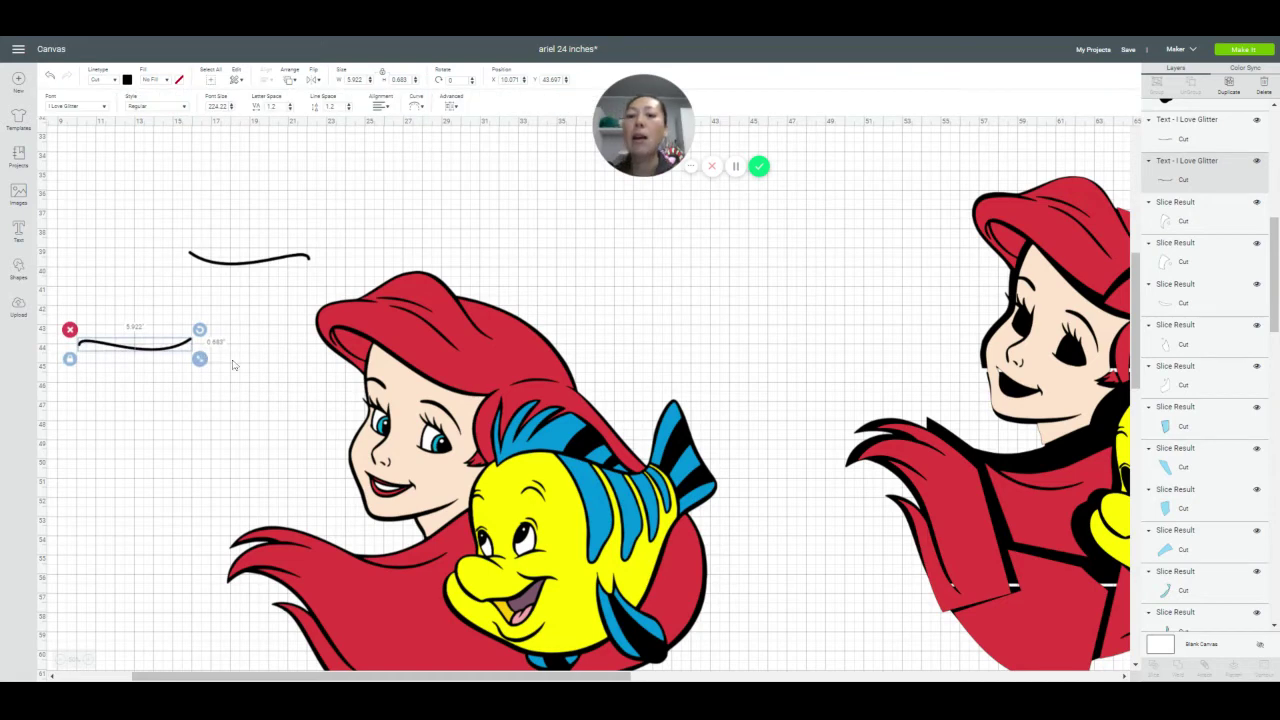
Ungroup the intact Ariel and Flounder image into its separate color layers
{"action": "left_click", "coordinate": [548, 397]}
{"action": "scroll", "coordinate": [548, 397], "scroll_direction": "down", "scroll_amount": 3}
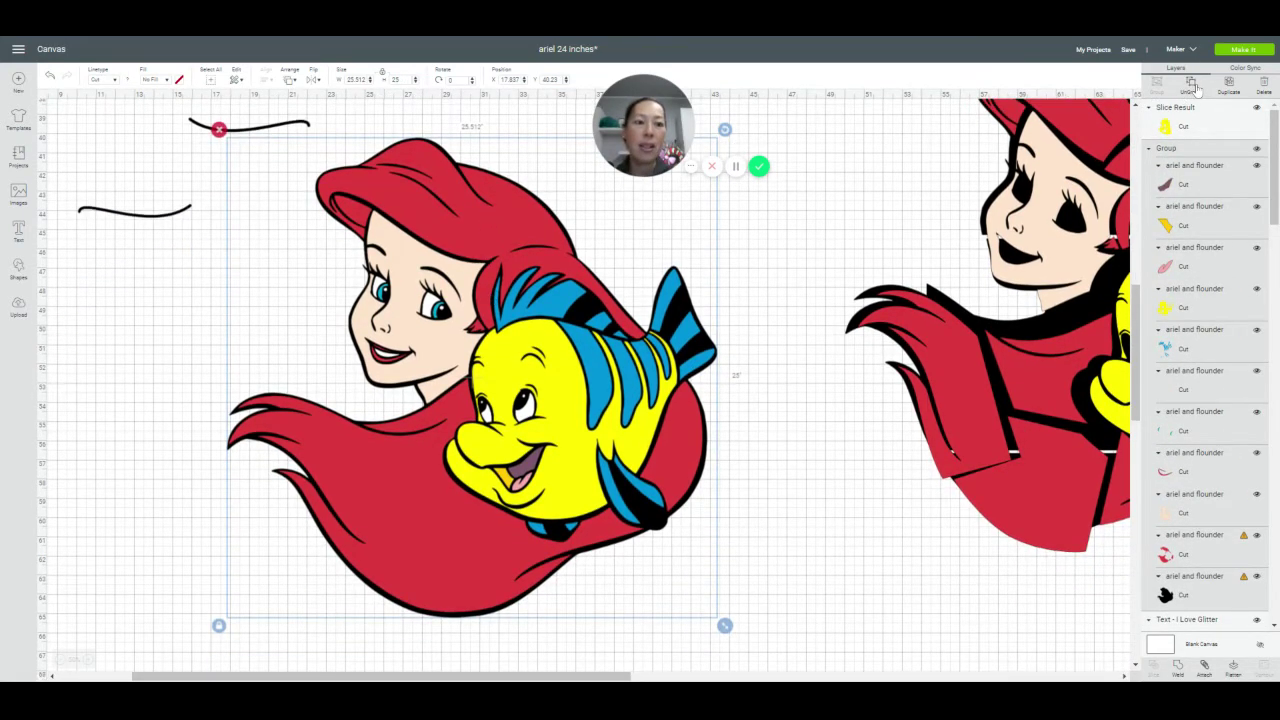
{"action": "key", "text": "Delete"}
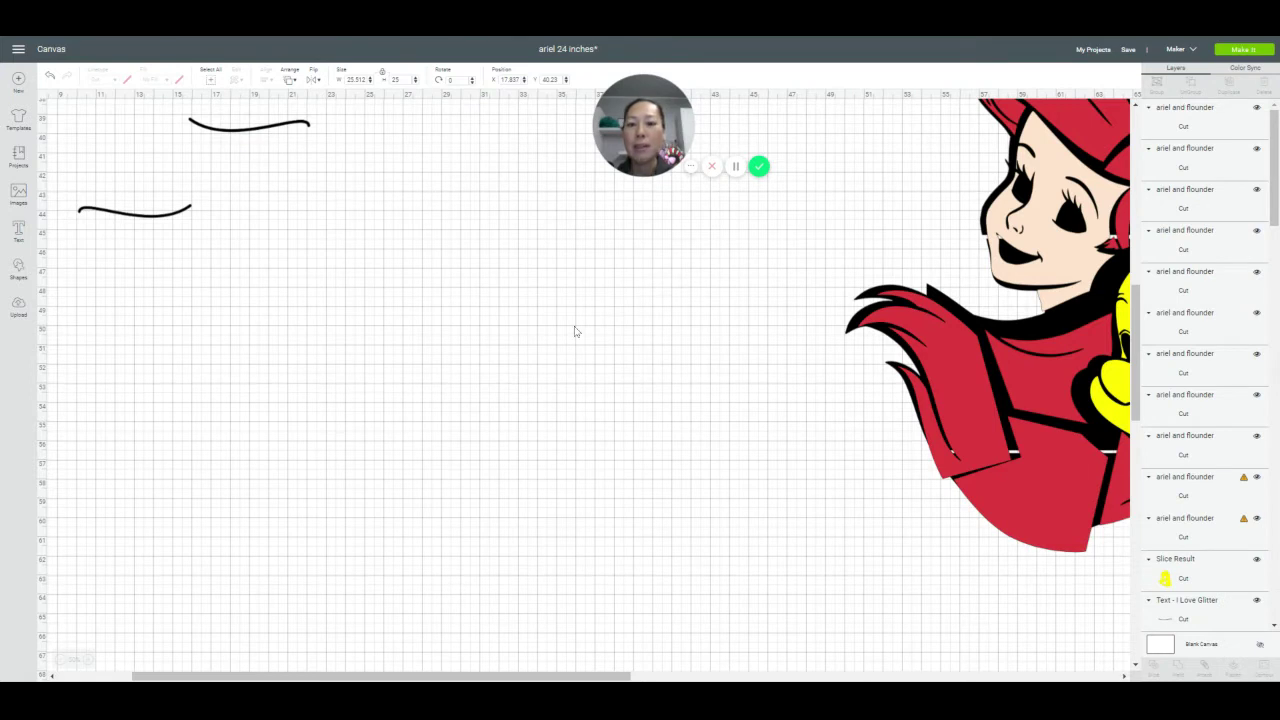
{"action": "key", "text": "ctrl+z"}
Delete Flounder's yellow body, blue fins, mouth and tongue layers, along with the white eye layer, from the ungrouped image
{"action": "left_click", "coordinate": [545, 375]}
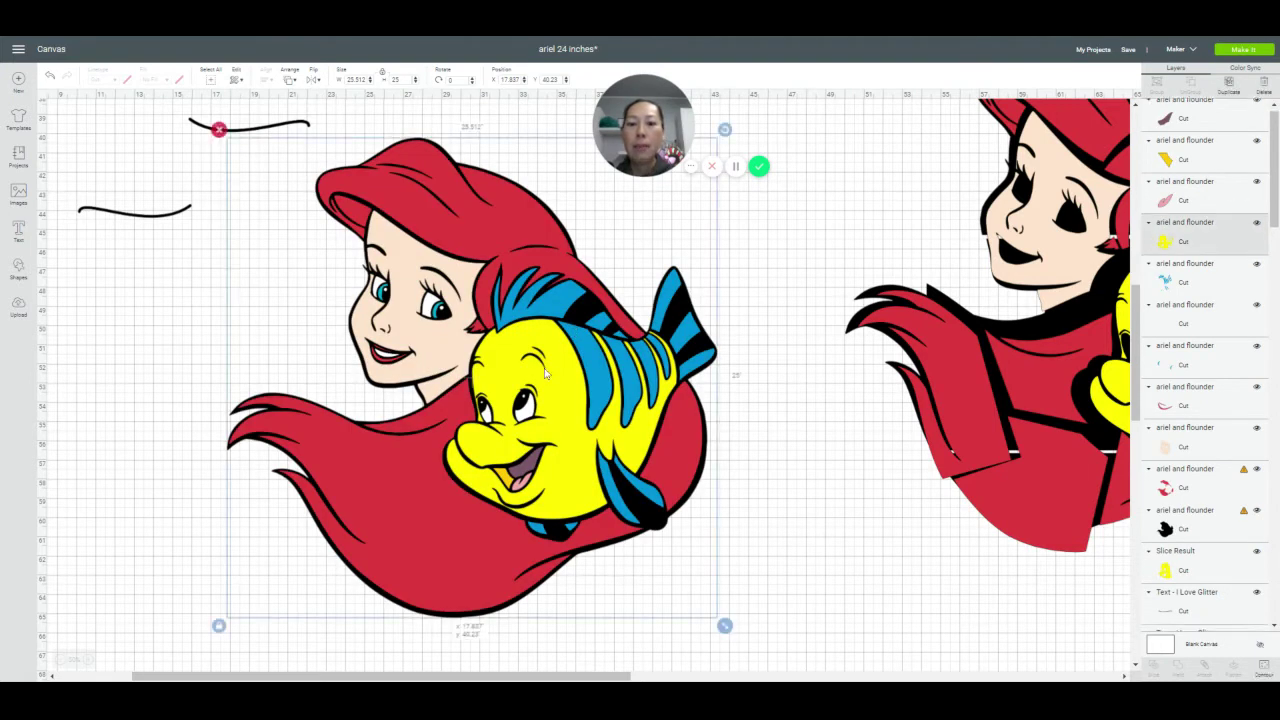
{"action": "key", "text": "Delete"}
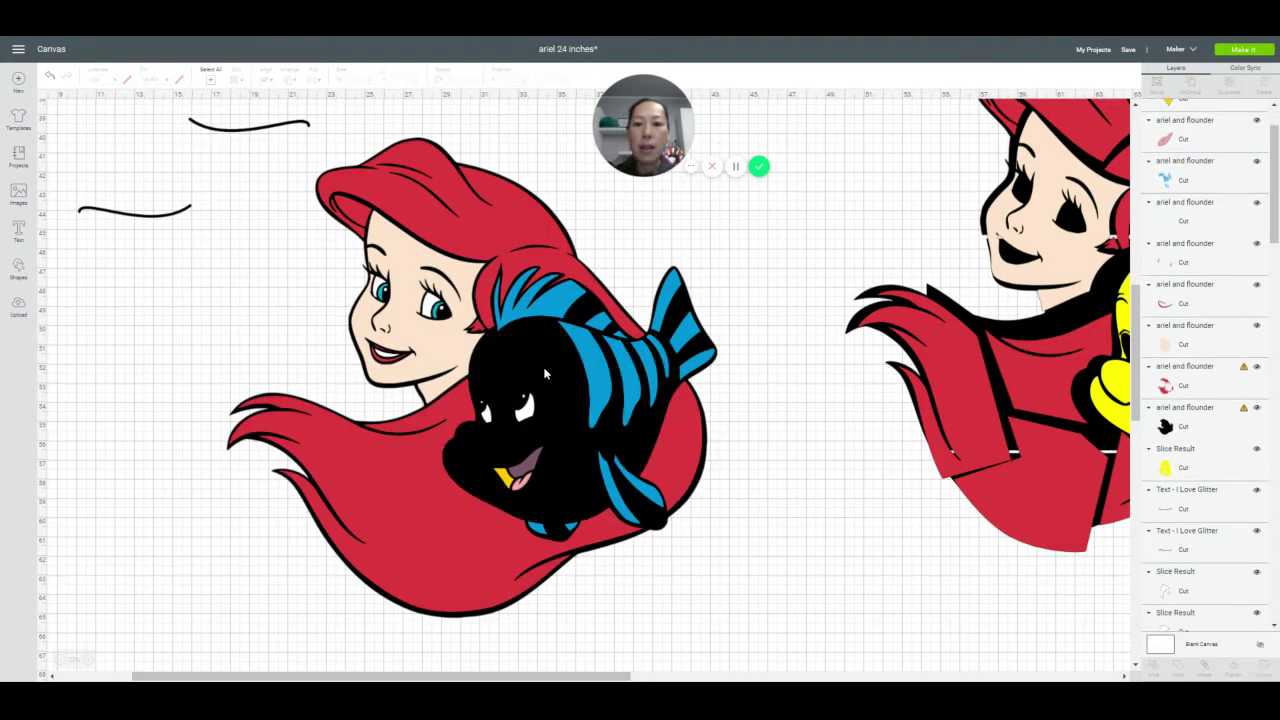
{"action": "left_click", "coordinate": [594, 354]}
{"action": "key", "text": "Delete"}
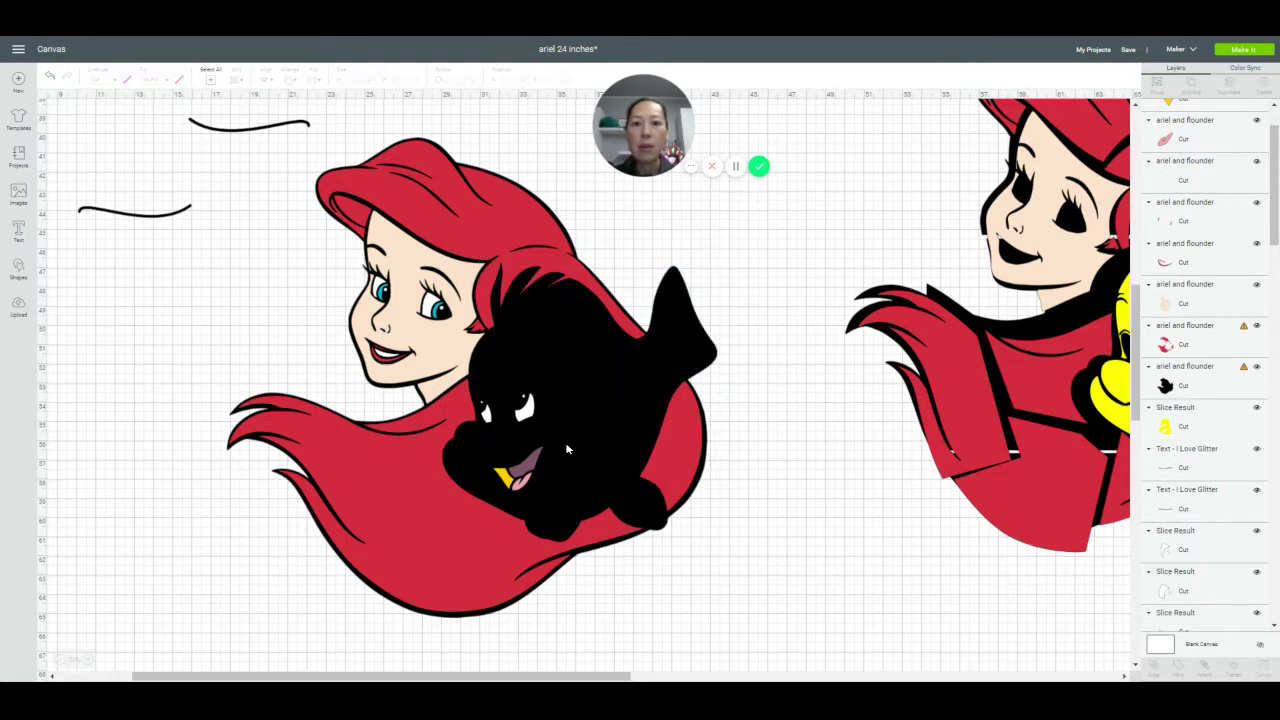
{"action": "left_click", "coordinate": [533, 413]}
{"action": "key", "text": "Delete"}
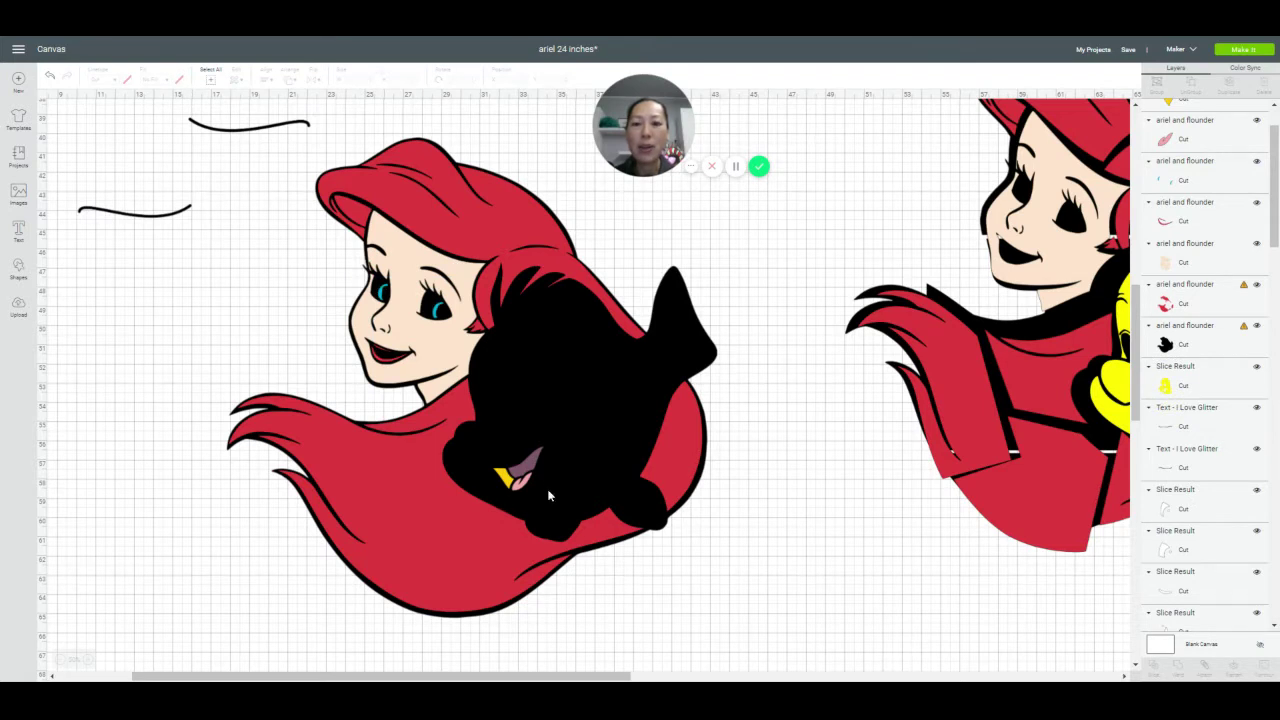
{"action": "left_click", "coordinate": [505, 478]}
{"action": "key", "text": "Delete"}
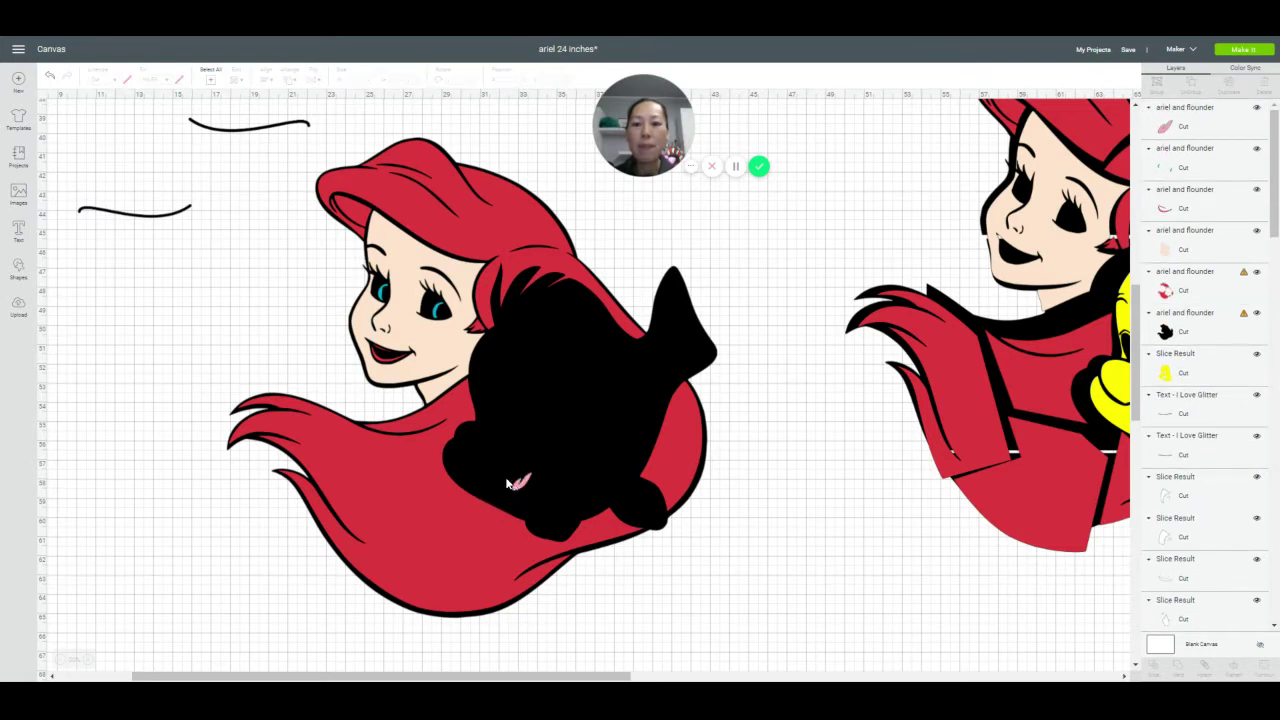
{"action": "left_click", "coordinate": [514, 482]}
{"action": "key", "text": "Delete"}
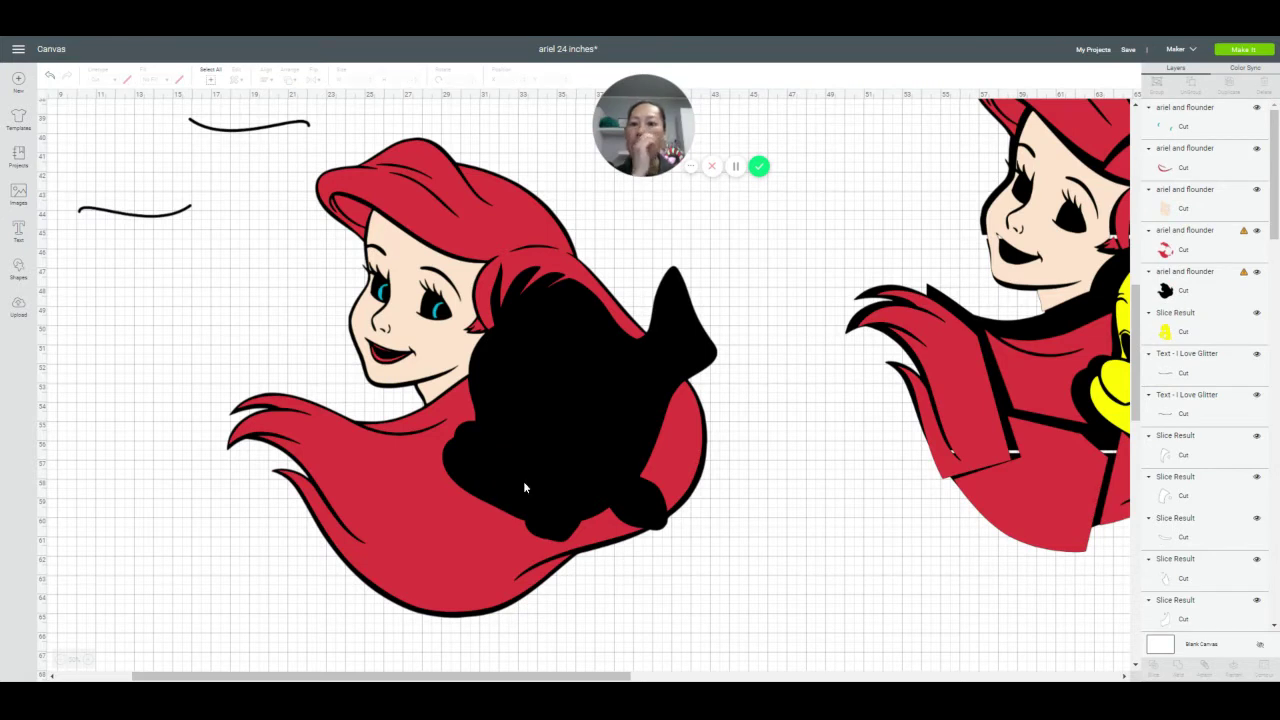
Delete Ariel's skin, red lips and blue eye layers from the ungrouped image
{"action": "left_click", "coordinate": [516, 472]}
{"action": "left_click", "coordinate": [440, 340]}
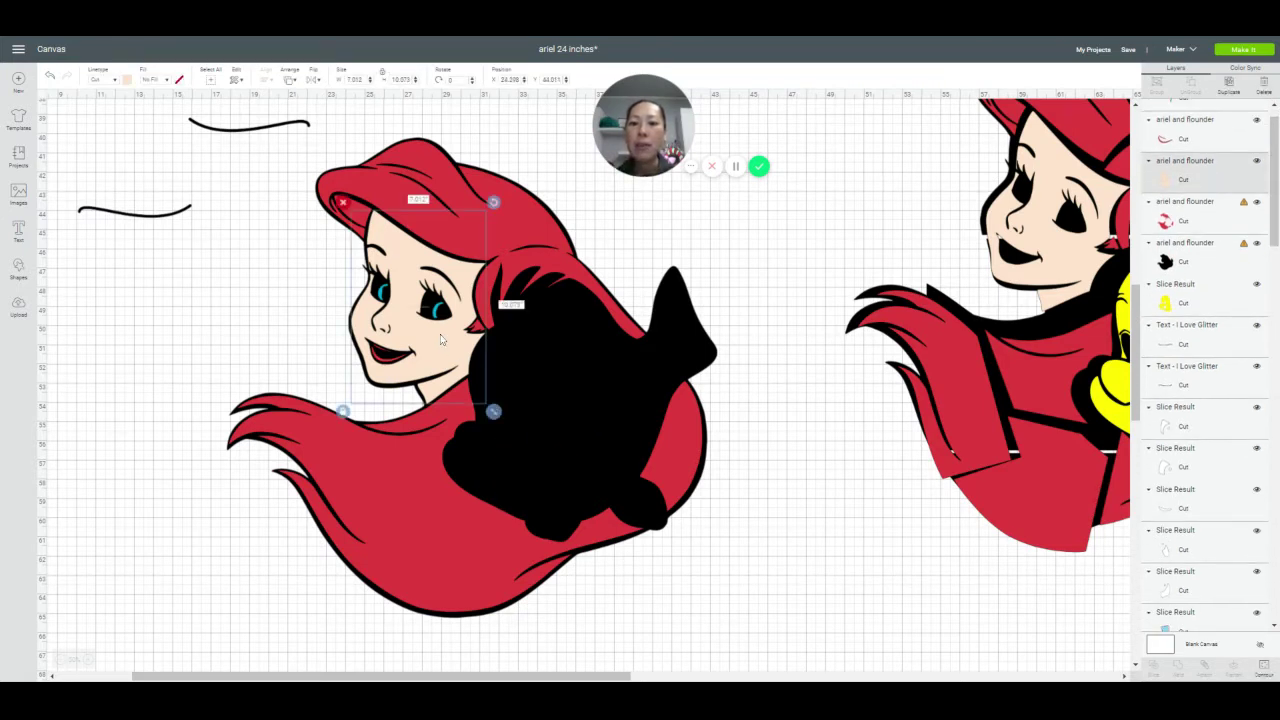
{"action": "key", "text": "Delete"}
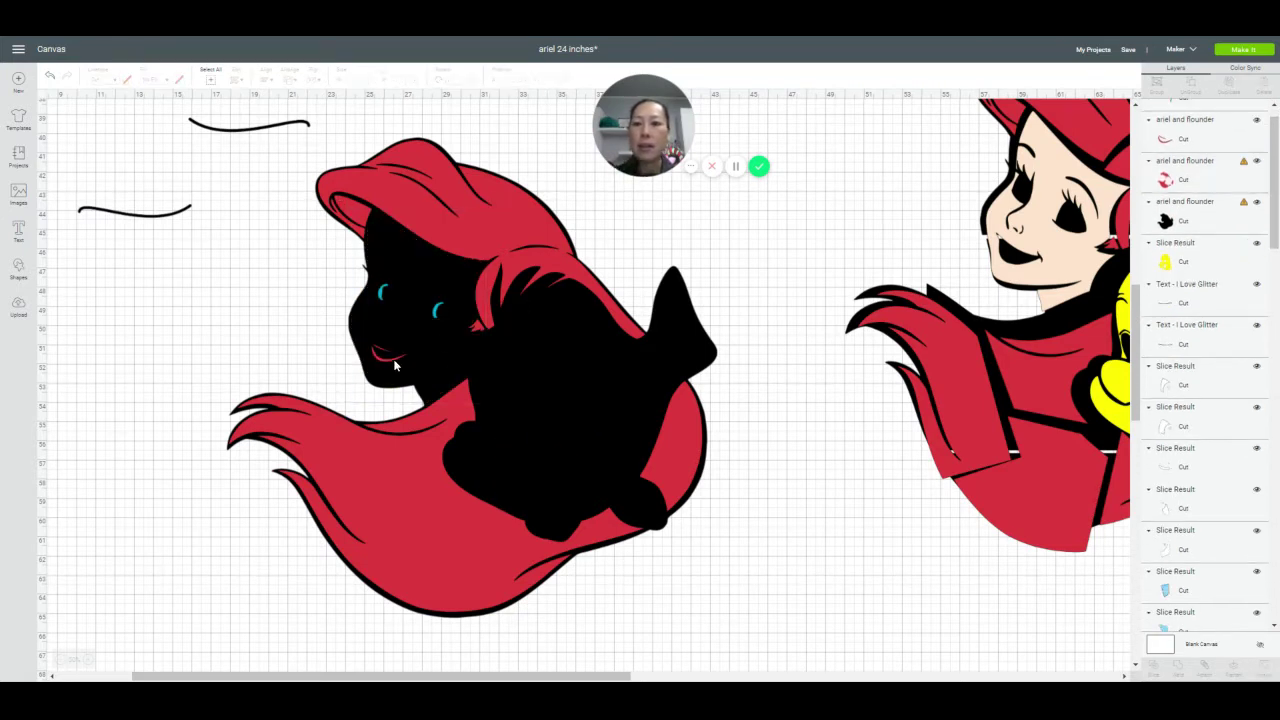
{"action": "left_click", "coordinate": [393, 360]}
{"action": "key", "text": "Delete"}
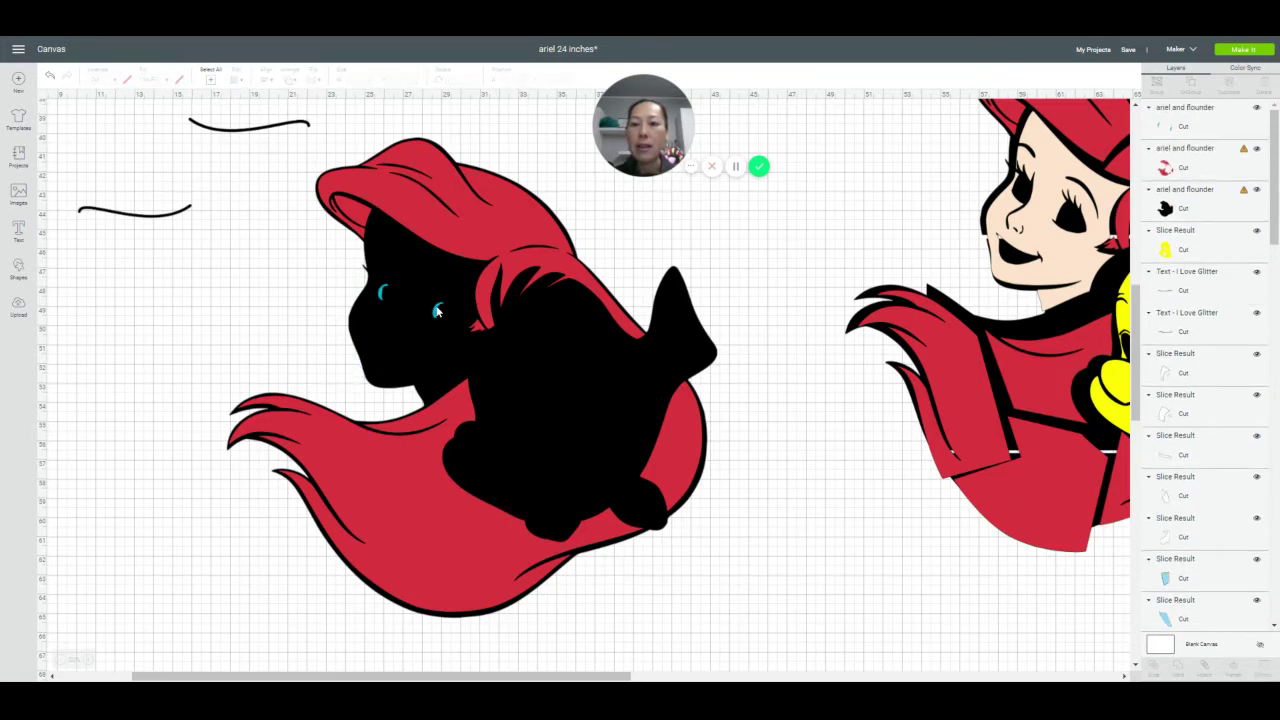
{"action": "left_click", "coordinate": [437, 312]}
{"action": "key", "text": "Delete"}
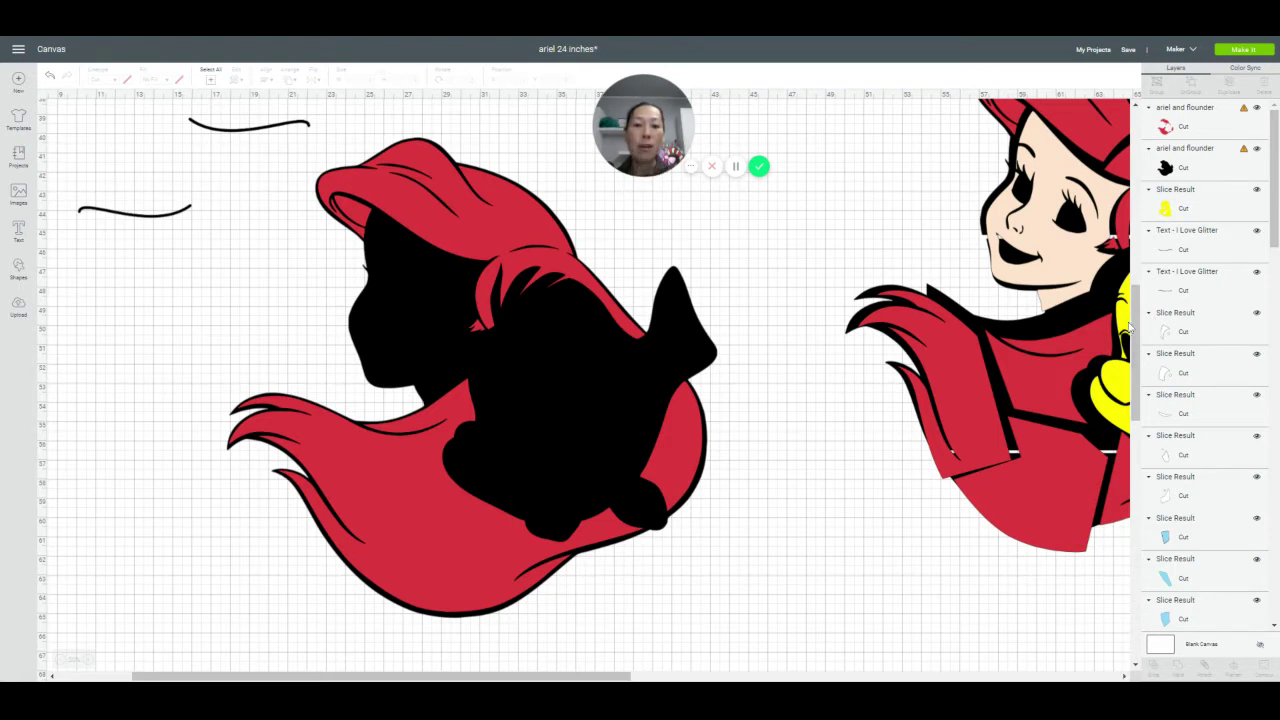
Move the red hair layer off the black silhouette and delete the silhouette layer
{"action": "left_click_drag", "start_coordinate": [537, 404], "coordinate": [418, 478]}
{"action": "key", "text": "ctrl+z"}
{"action": "left_click", "coordinate": [703, 357]}
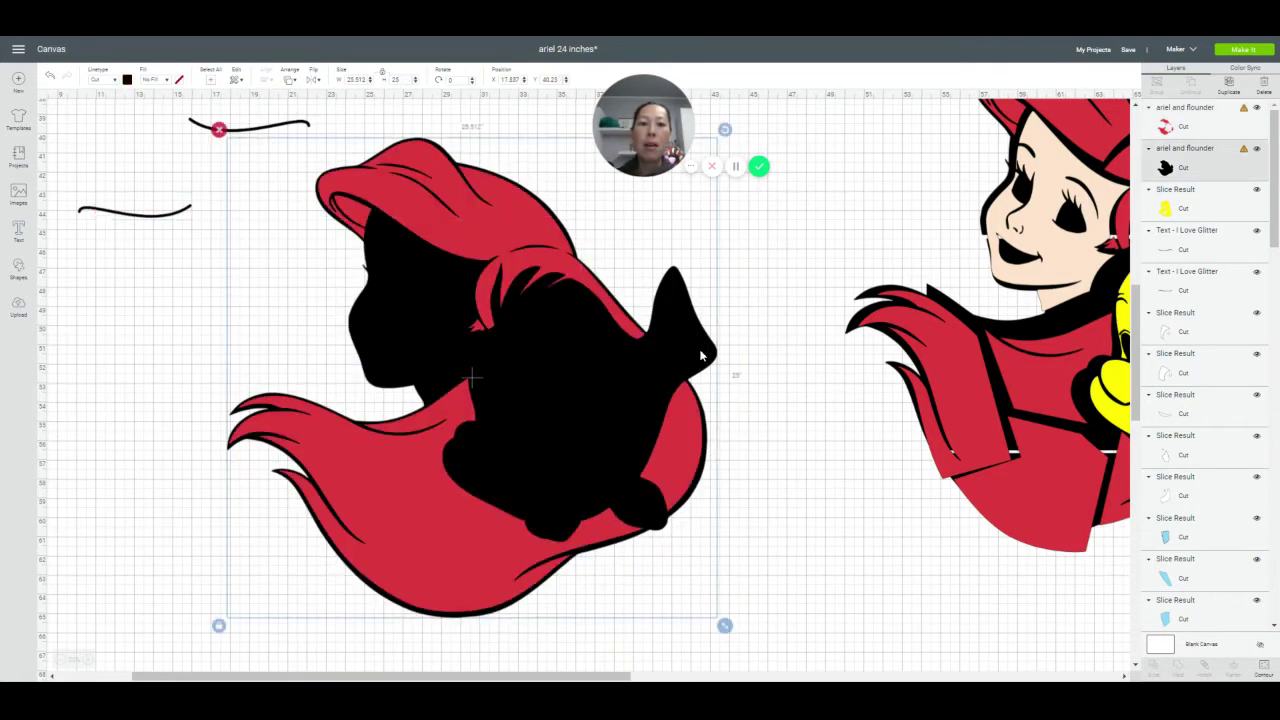
{"action": "key", "text": "ctrl+y"}
{"action": "key", "text": "Delete"}
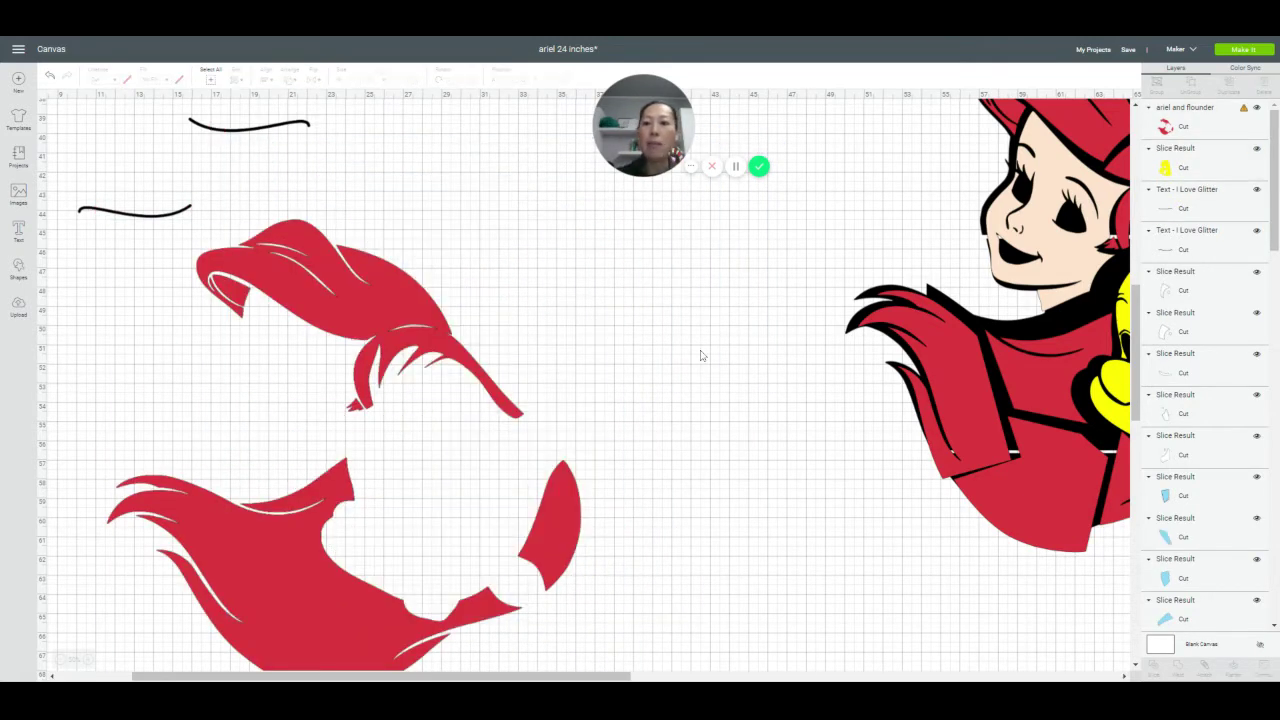
Reposition the remaining red hair layer just below the curved lines and duplicate it
{"action": "left_click_drag", "start_coordinate": [437, 342], "coordinate": [553, 295]}
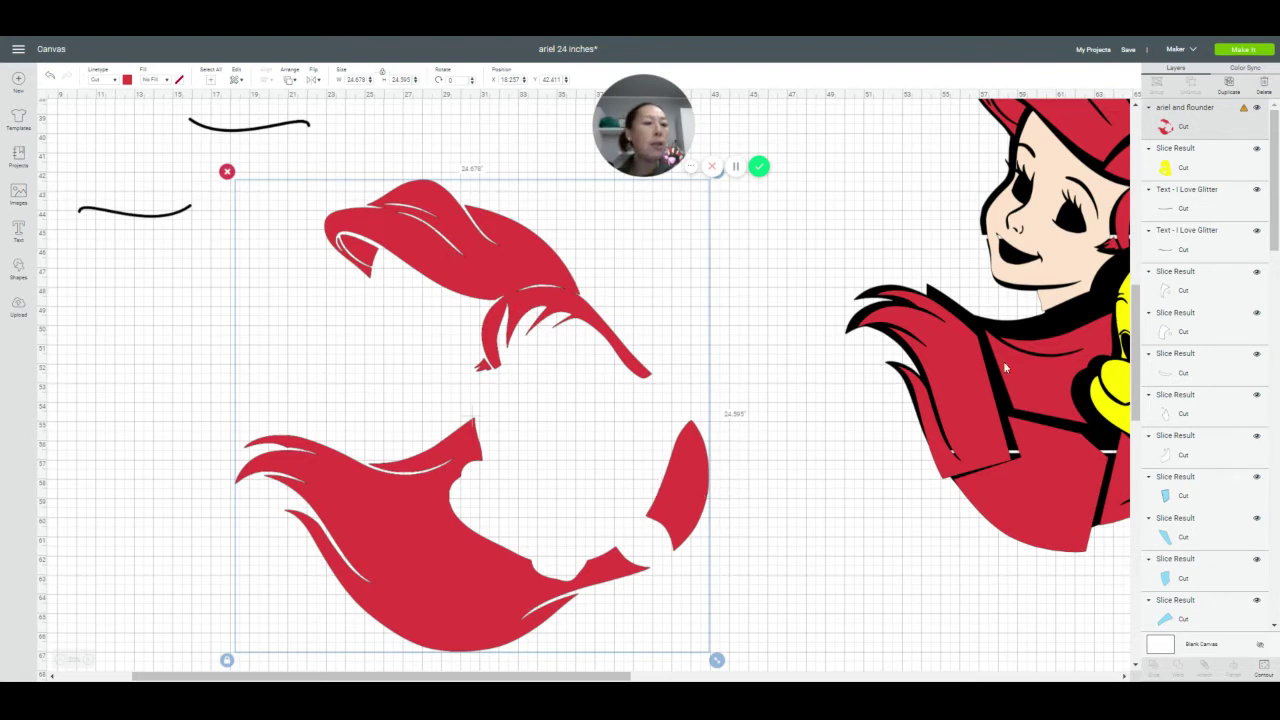
{"action": "left_click_drag", "start_coordinate": [539, 330], "coordinate": [408, 285]}
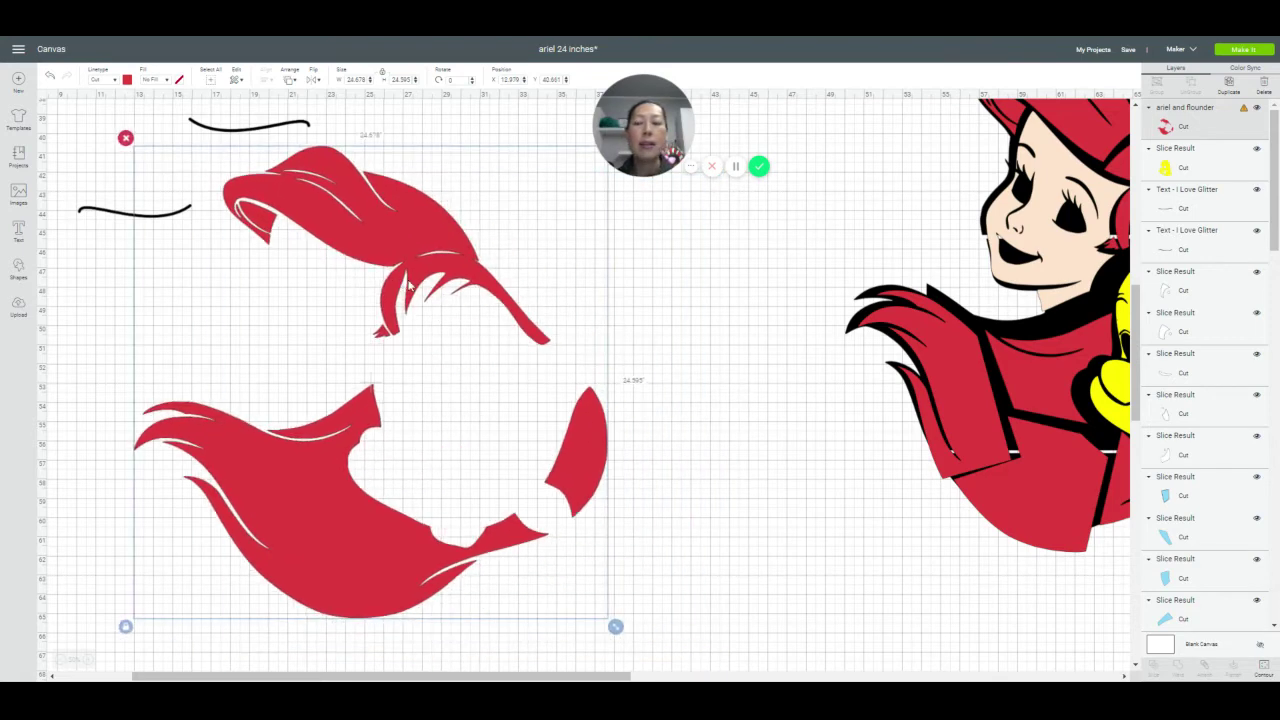
{"action": "left_click", "coordinate": [1229, 86]}
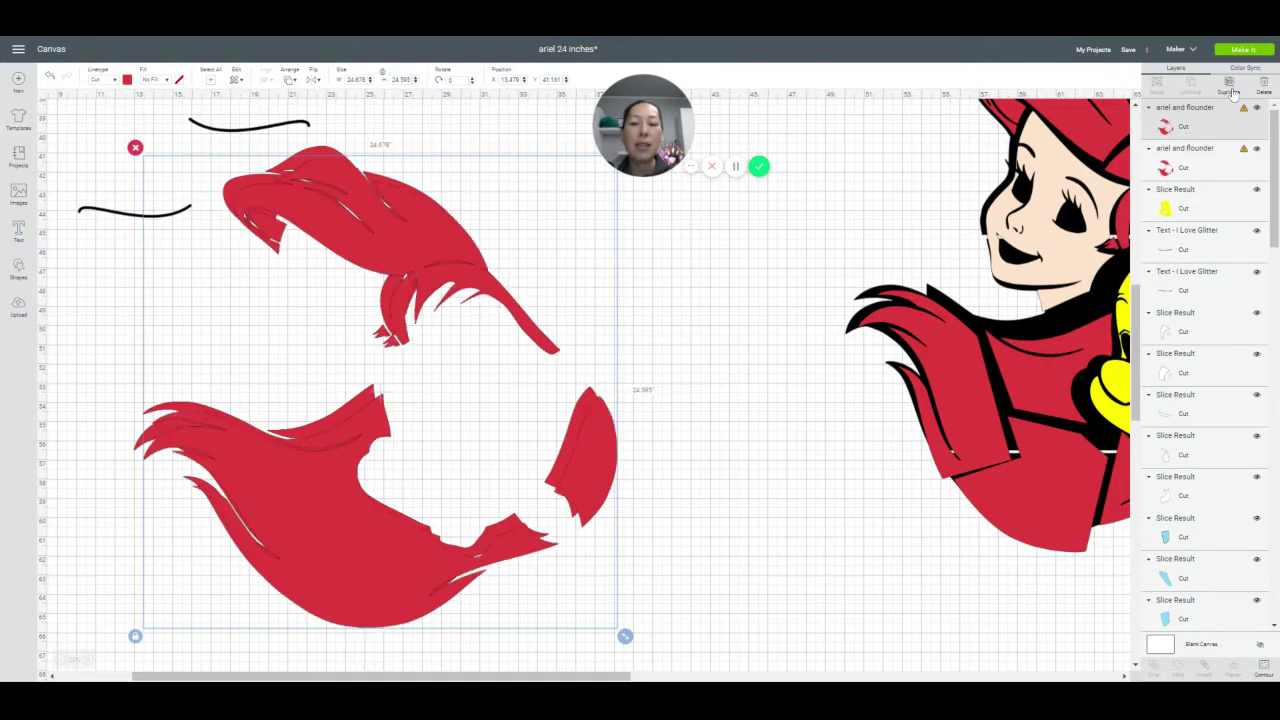
Duplicate the red hair layer again, hide the lower hair and side lock contours on the copy, and move the remaining upper hair aside
{"action": "left_click", "coordinate": [1232, 90]}
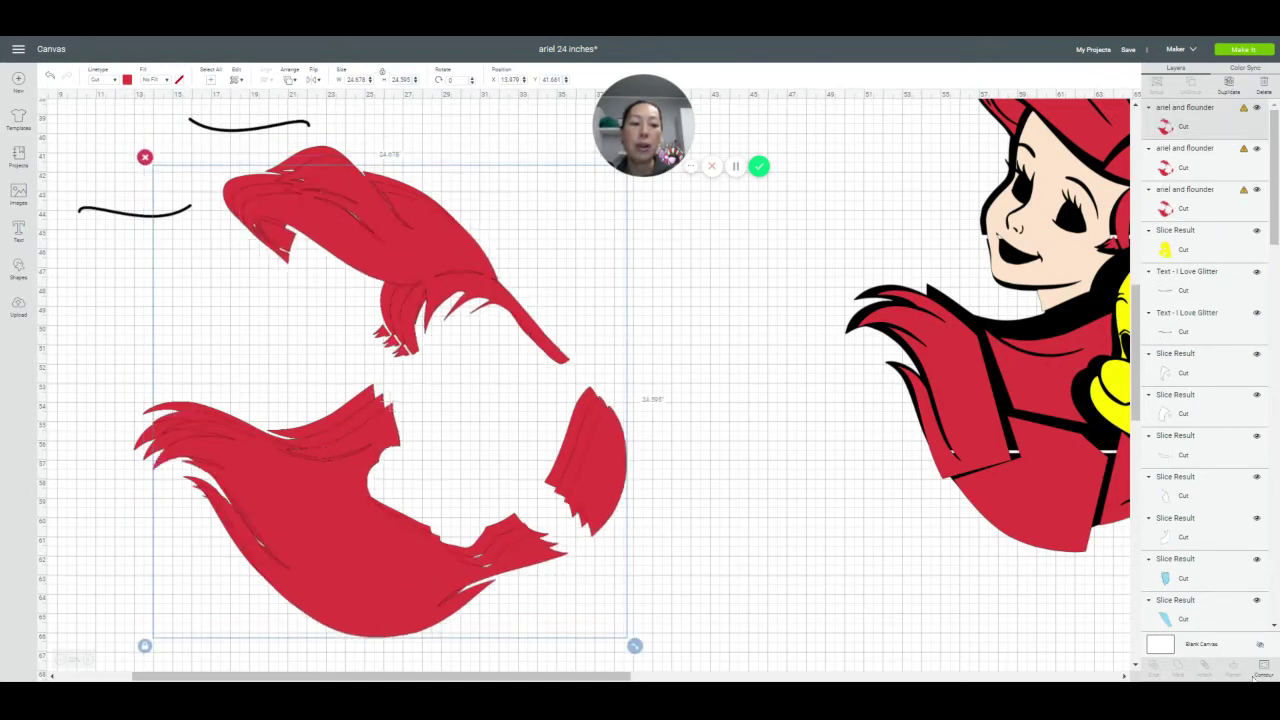
{"action": "left_click", "coordinate": [1263, 668]}
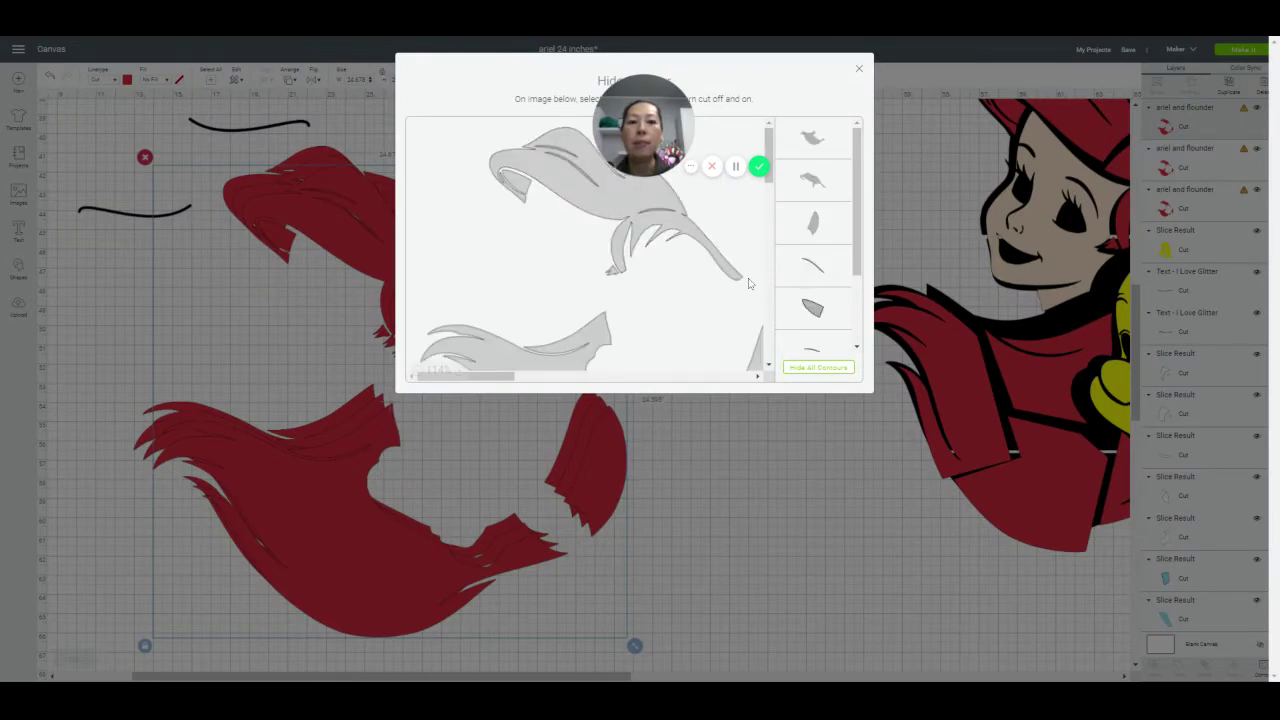
{"action": "left_click", "coordinate": [605, 345]}
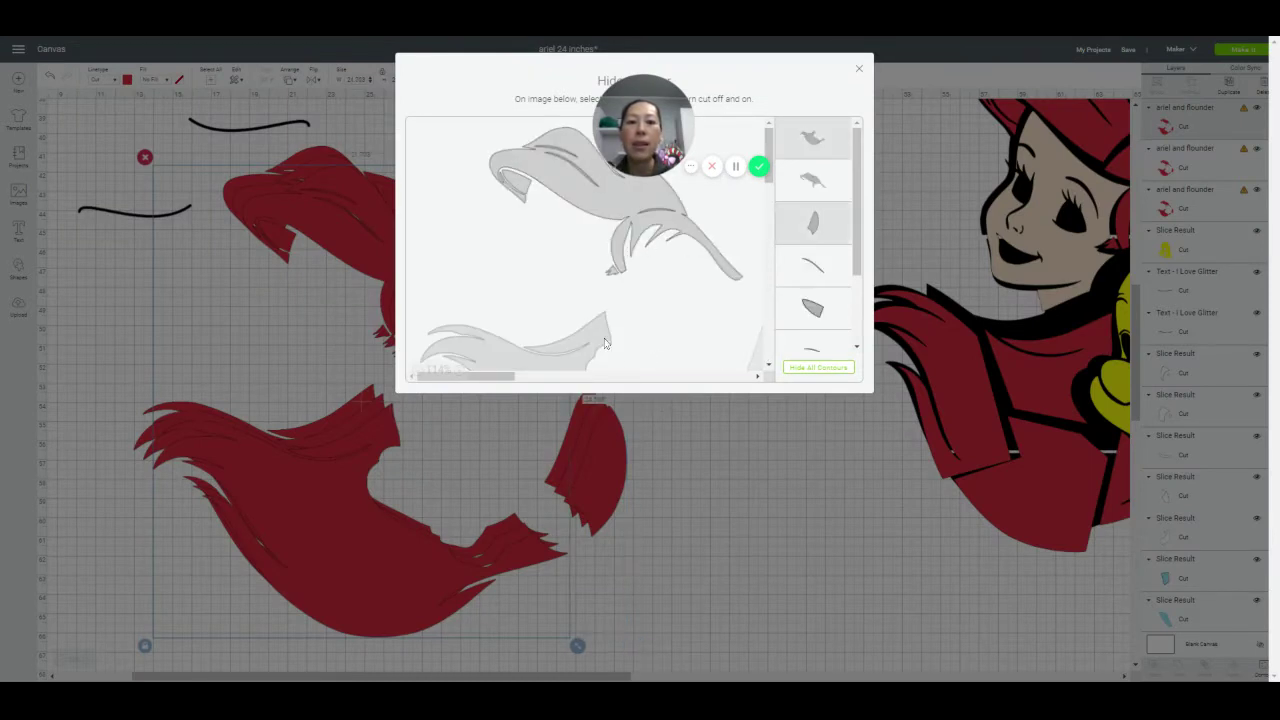
{"action": "left_click", "coordinate": [859, 69]}
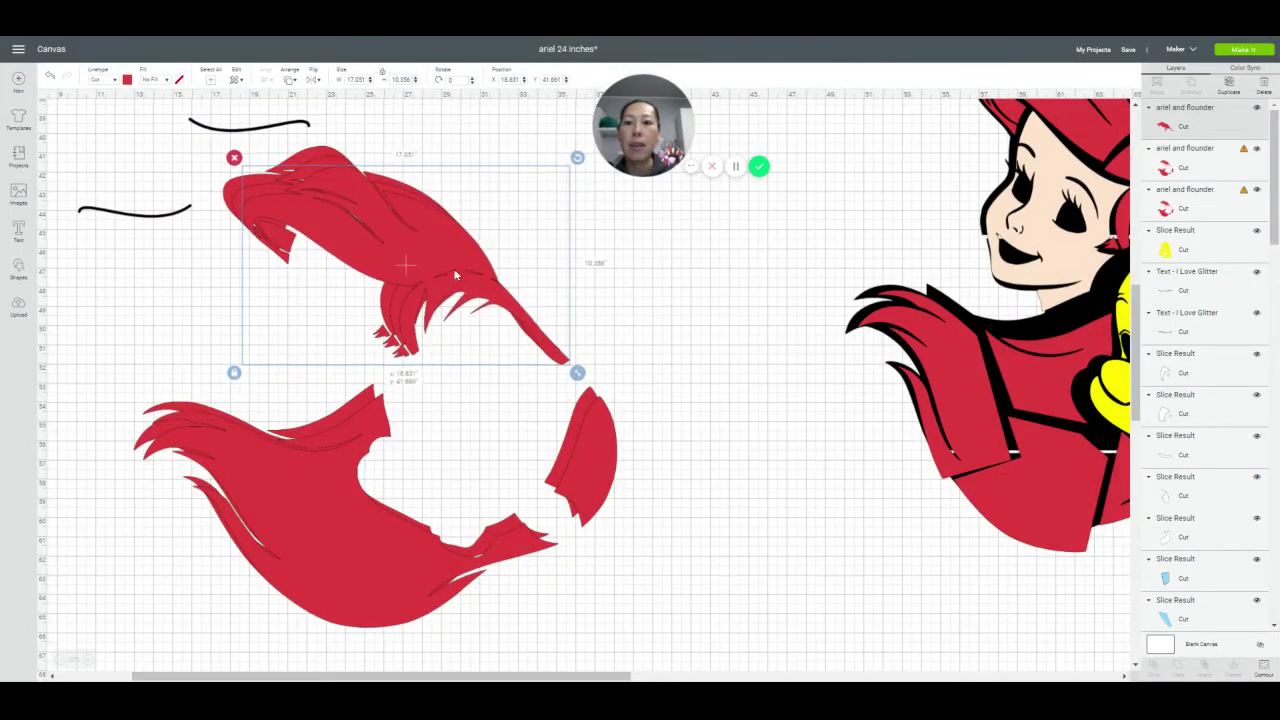
{"action": "left_click_drag", "start_coordinate": [408, 268], "coordinate": [672, 311]}
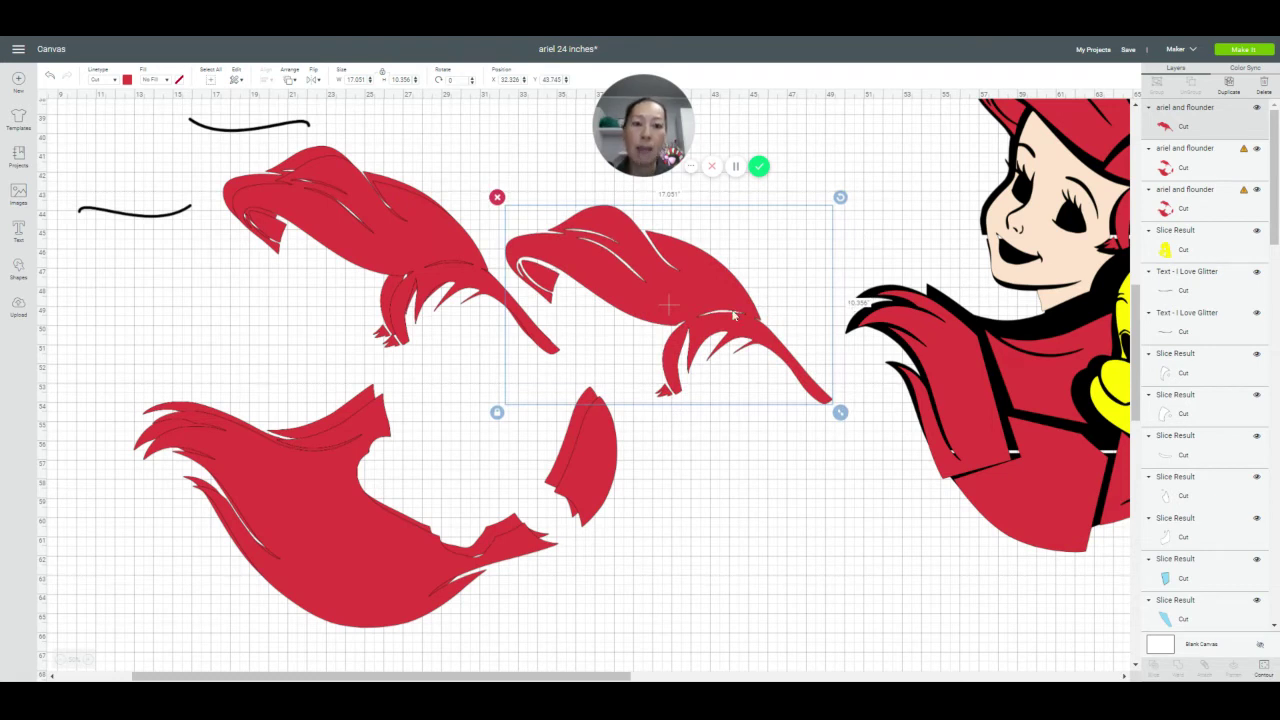
{"action": "left_click_drag", "start_coordinate": [716, 308], "coordinate": [733, 250]}
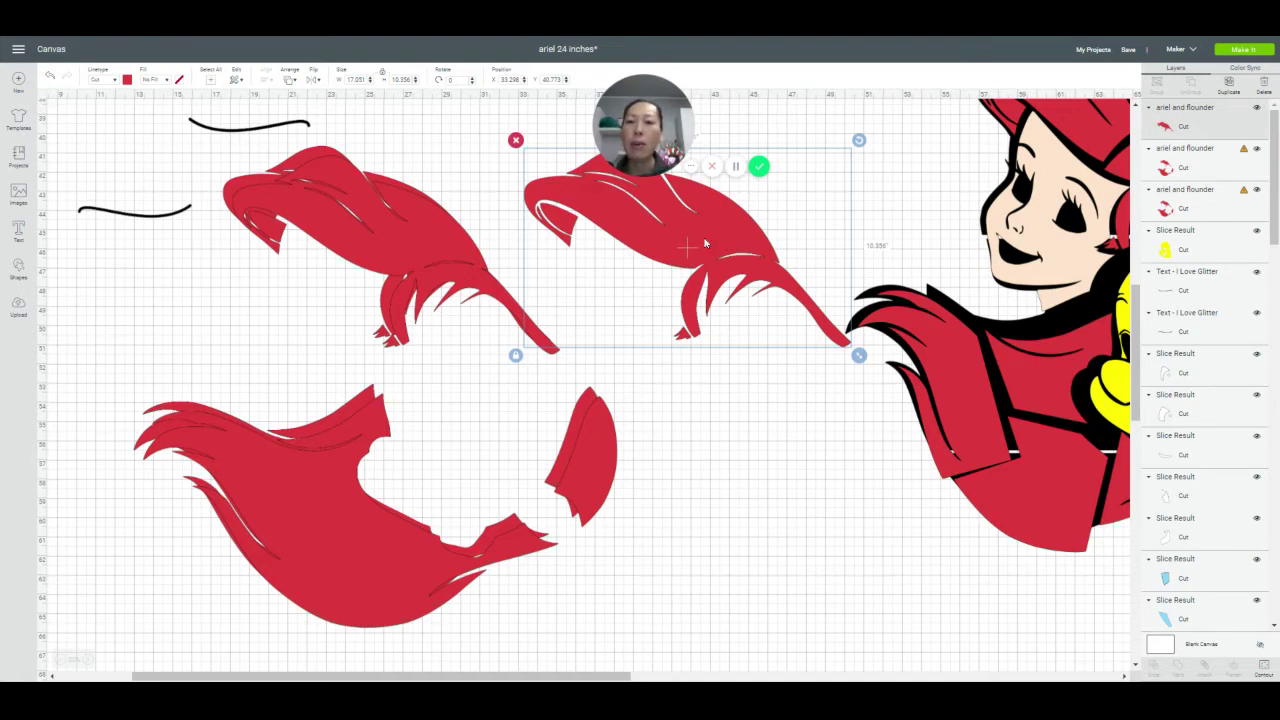
Hide all contours except the lower hair piece on the second hair copy and move that piece clear of the stack
{"action": "left_click", "coordinate": [400, 225]}
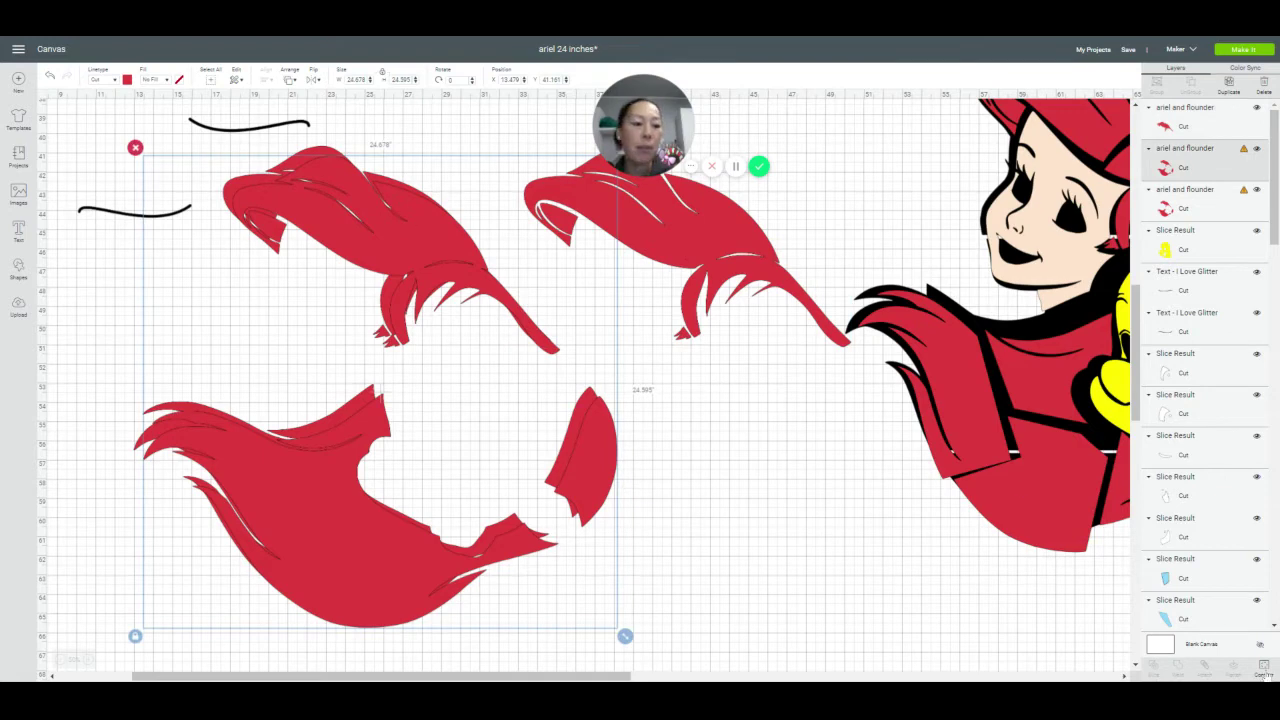
{"action": "left_click", "coordinate": [1265, 675]}
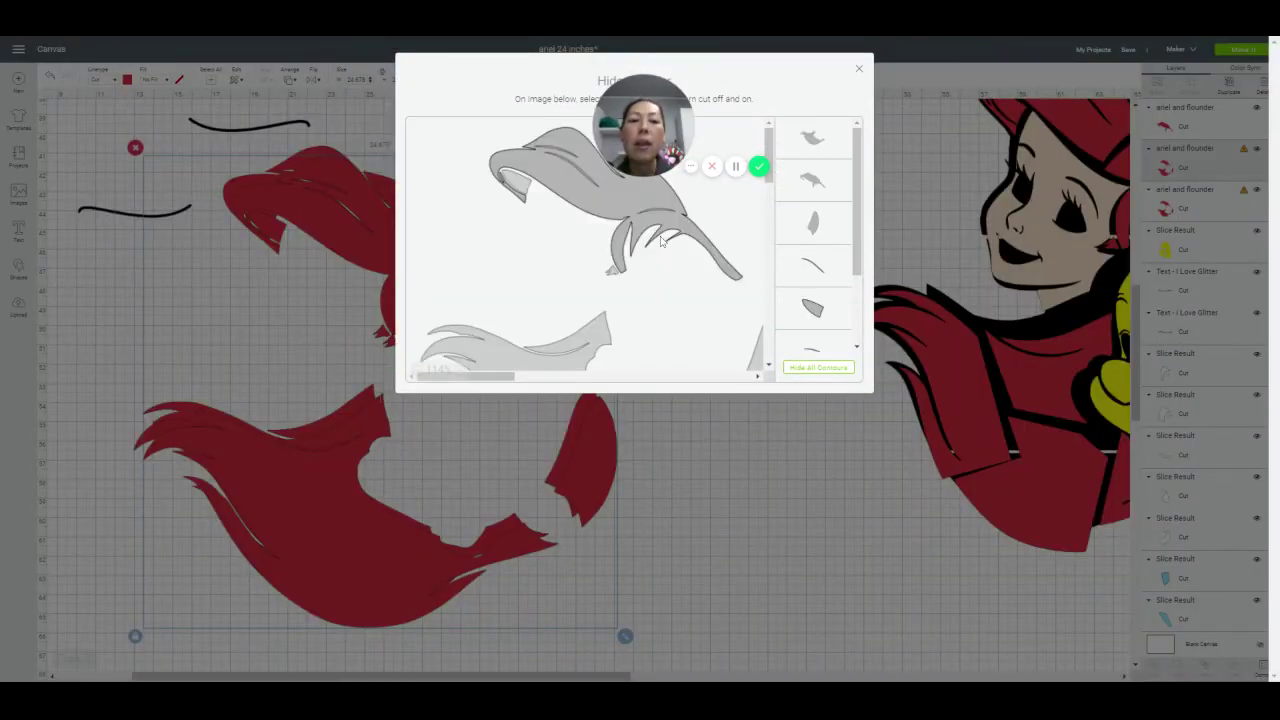
{"action": "left_click", "coordinate": [842, 370]}
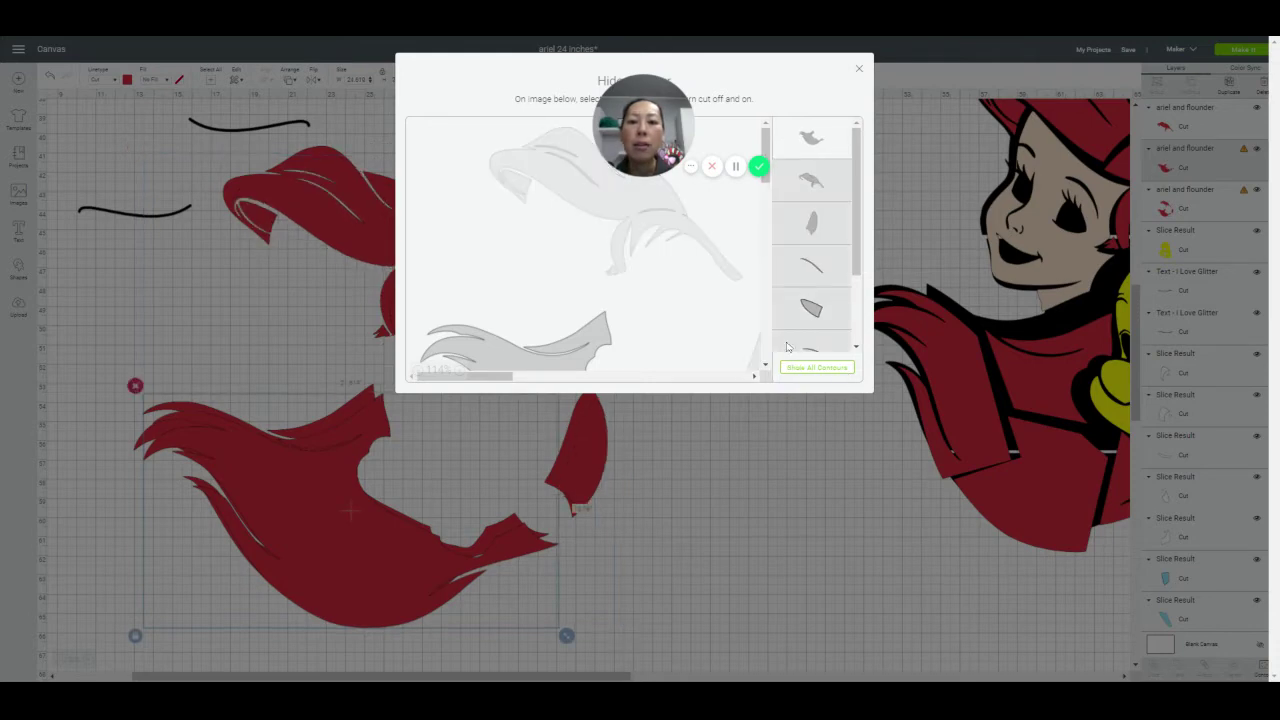
{"action": "scroll", "coordinate": [674, 331], "scroll_direction": "down", "scroll_amount": 3}
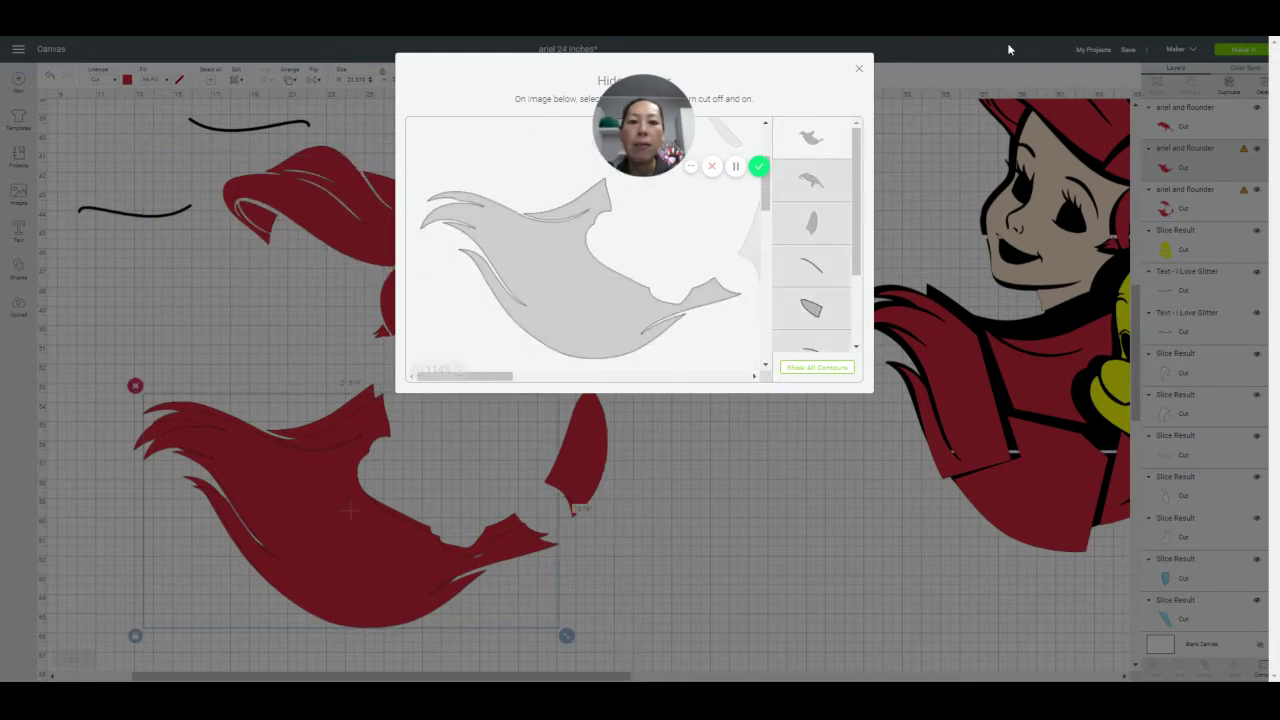
{"action": "left_click", "coordinate": [857, 70]}
{"action": "left_click_drag", "start_coordinate": [334, 553], "coordinate": [897, 595]}
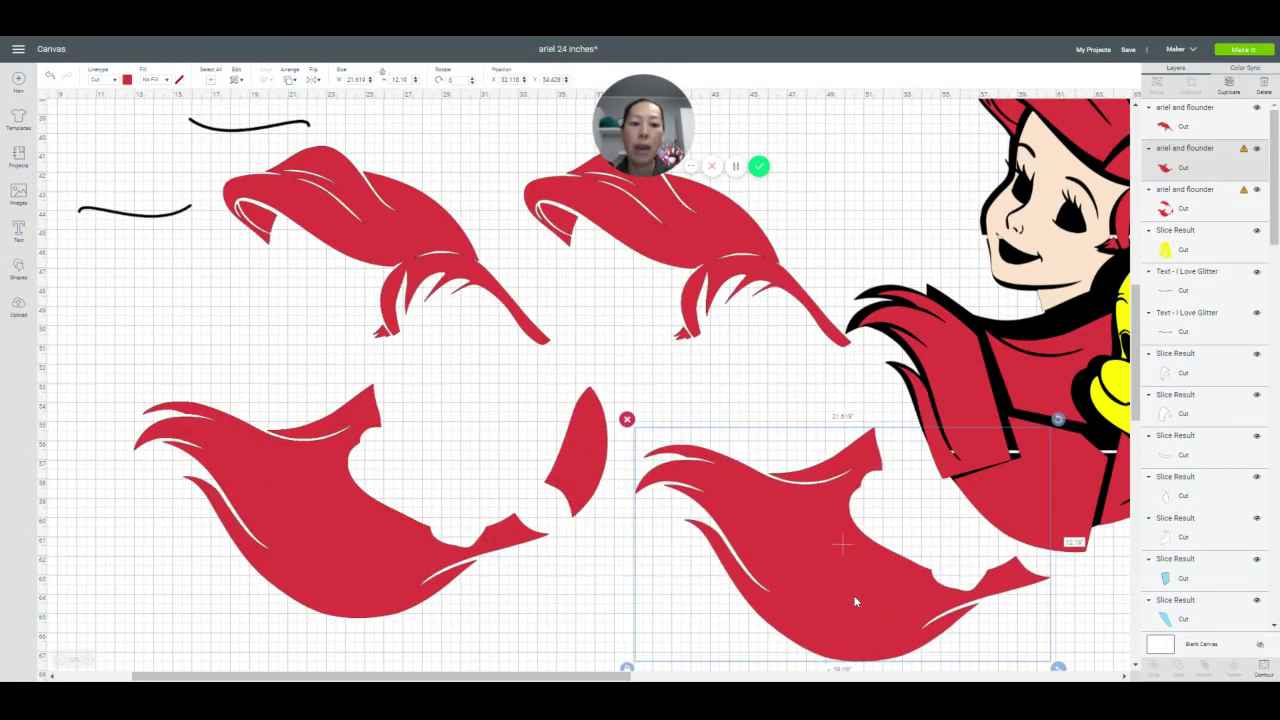
Reduce the last full hair layer to only the small side lock by hiding its other contours
{"action": "left_click", "coordinate": [350, 508]}
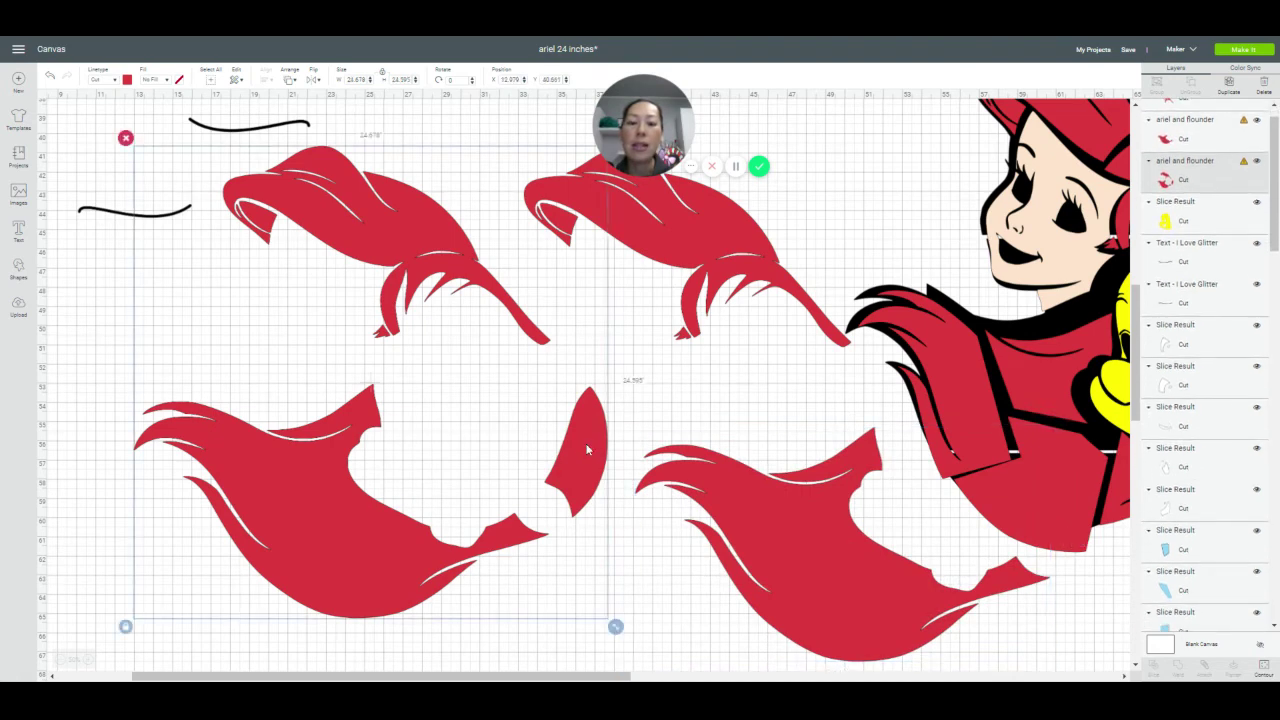
{"action": "left_click", "coordinate": [1263, 667]}
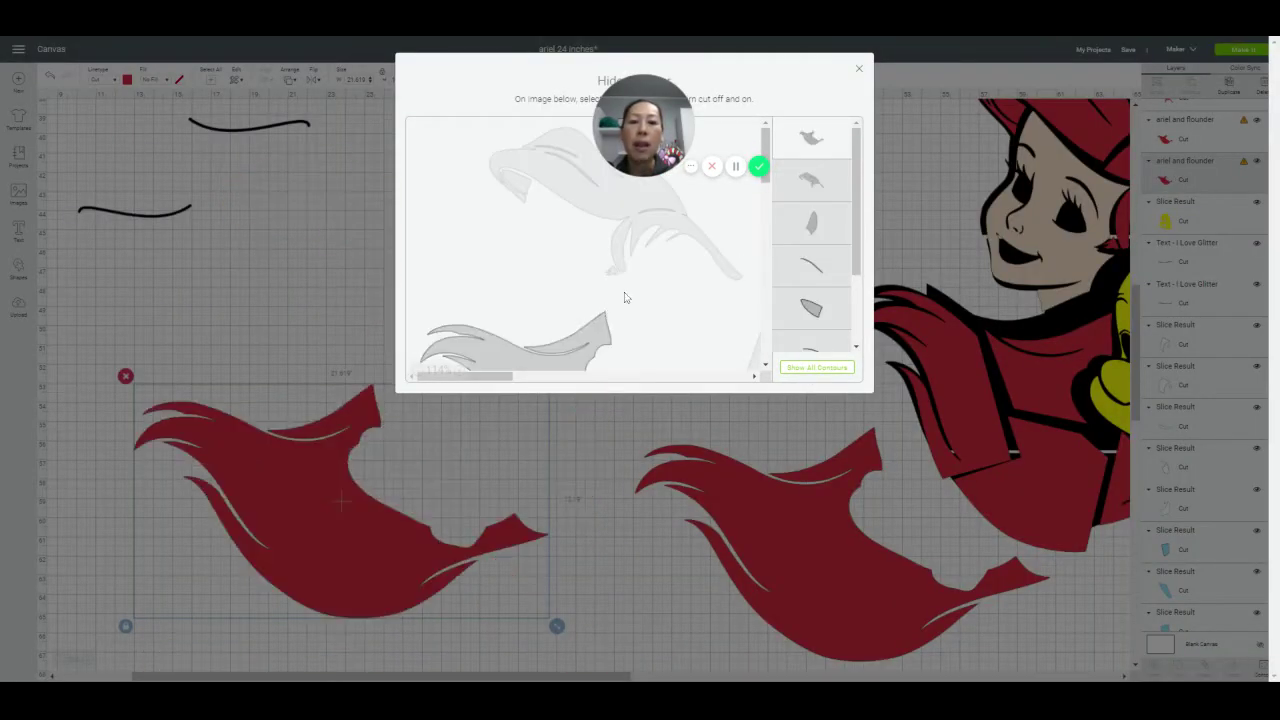
{"action": "left_click", "coordinate": [755, 317]}
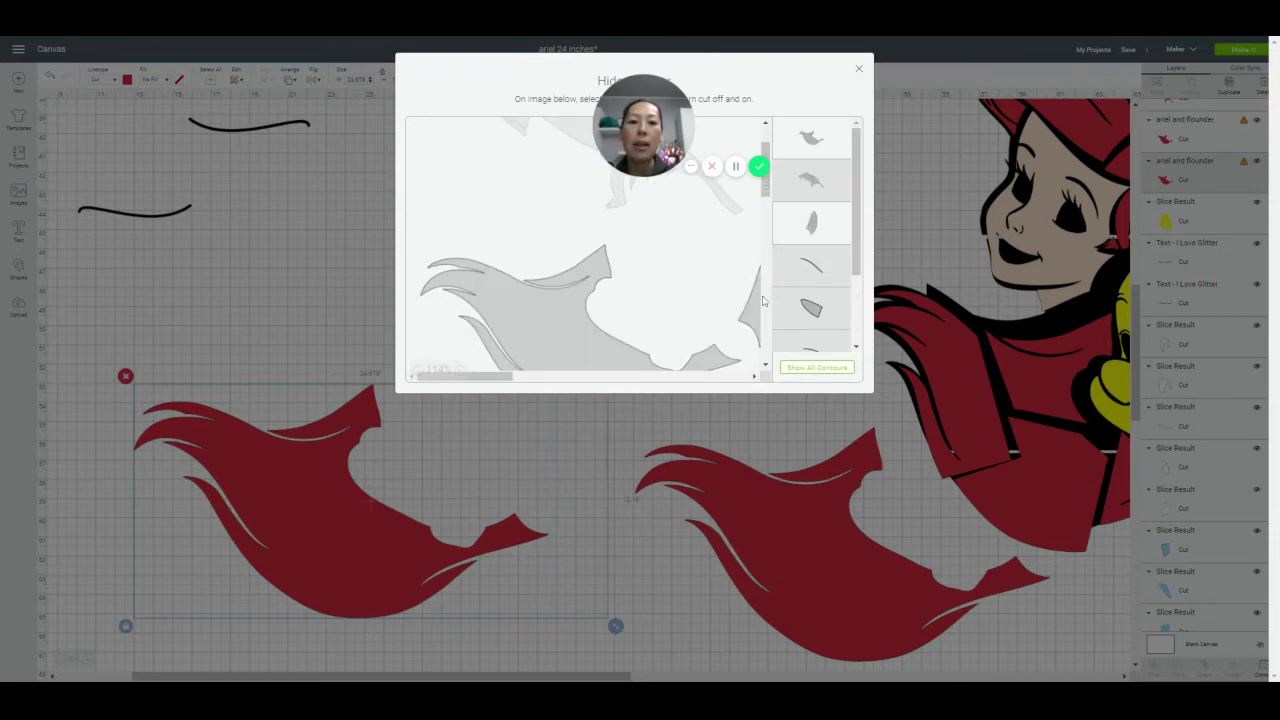
{"action": "left_click", "coordinate": [586, 322]}
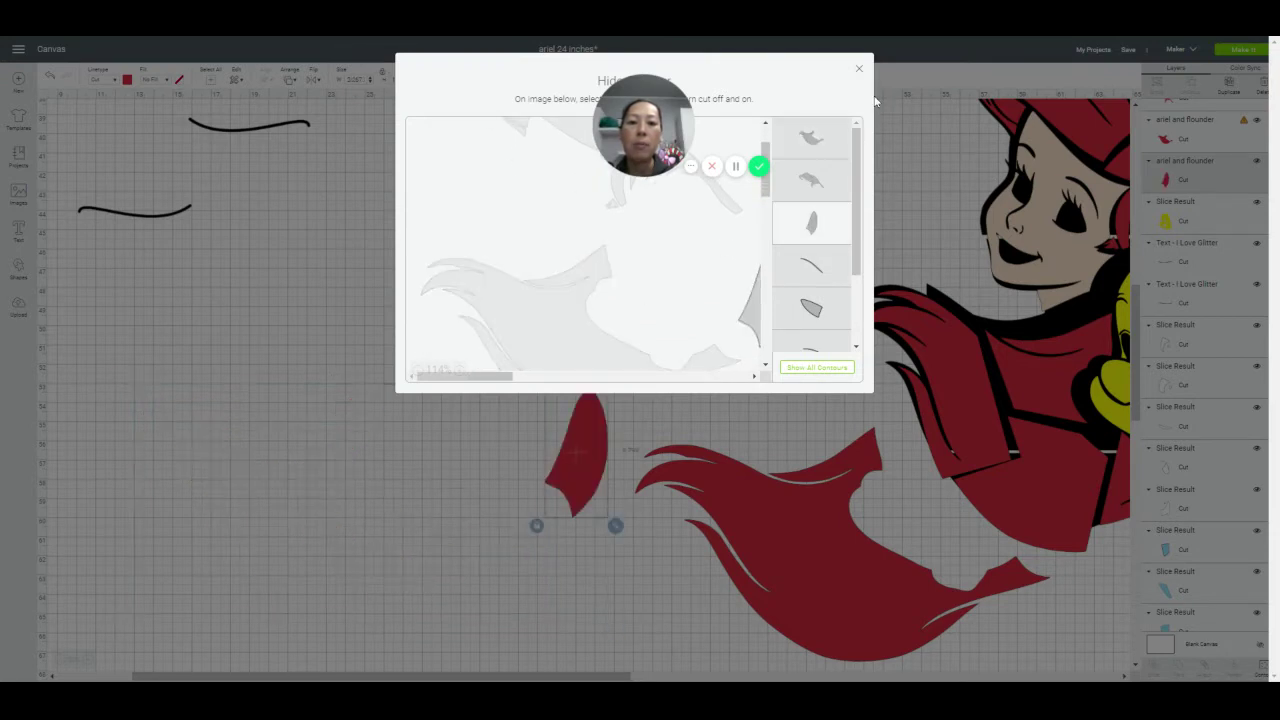
{"action": "left_click", "coordinate": [859, 70]}
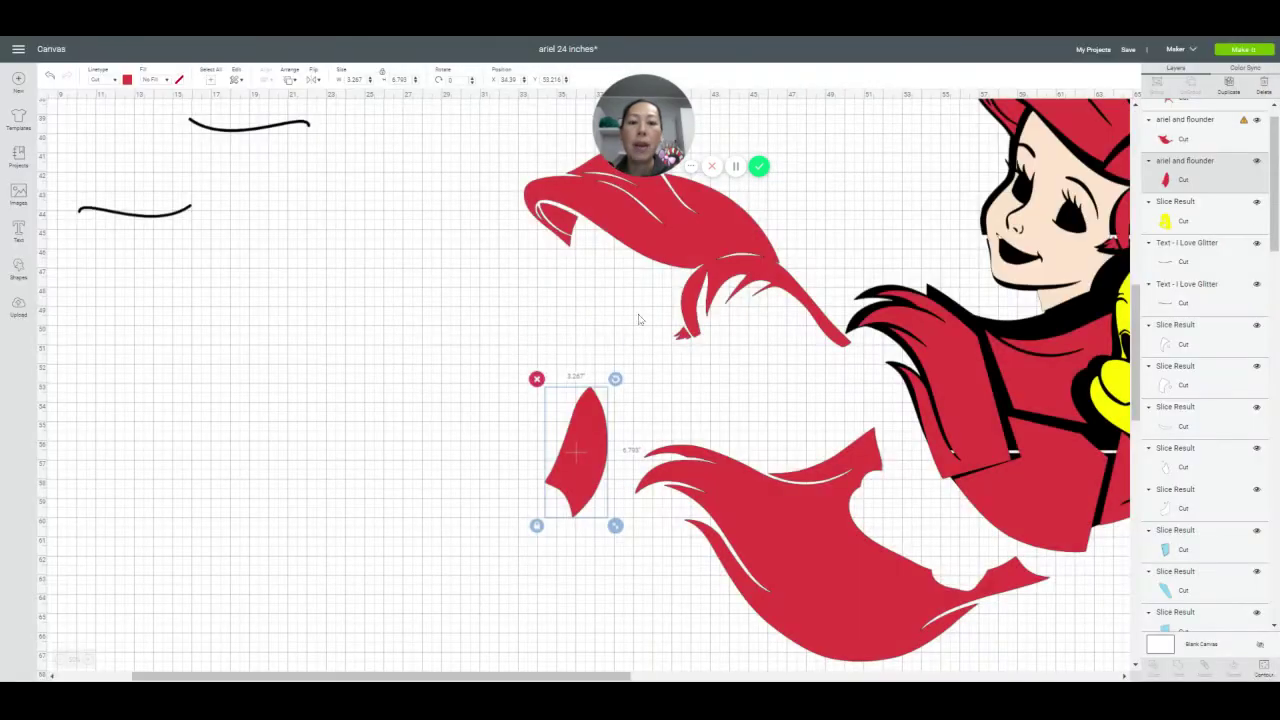
Arrange the separated hair pieces together, with the upper hair above the lower piece and the side lock beside it
{"action": "left_click_drag", "start_coordinate": [718, 250], "coordinate": [380, 316]}
{"action": "left_click_drag", "start_coordinate": [577, 450], "coordinate": [575, 484]}
{"action": "left_click_drag", "start_coordinate": [896, 567], "coordinate": [398, 585]}
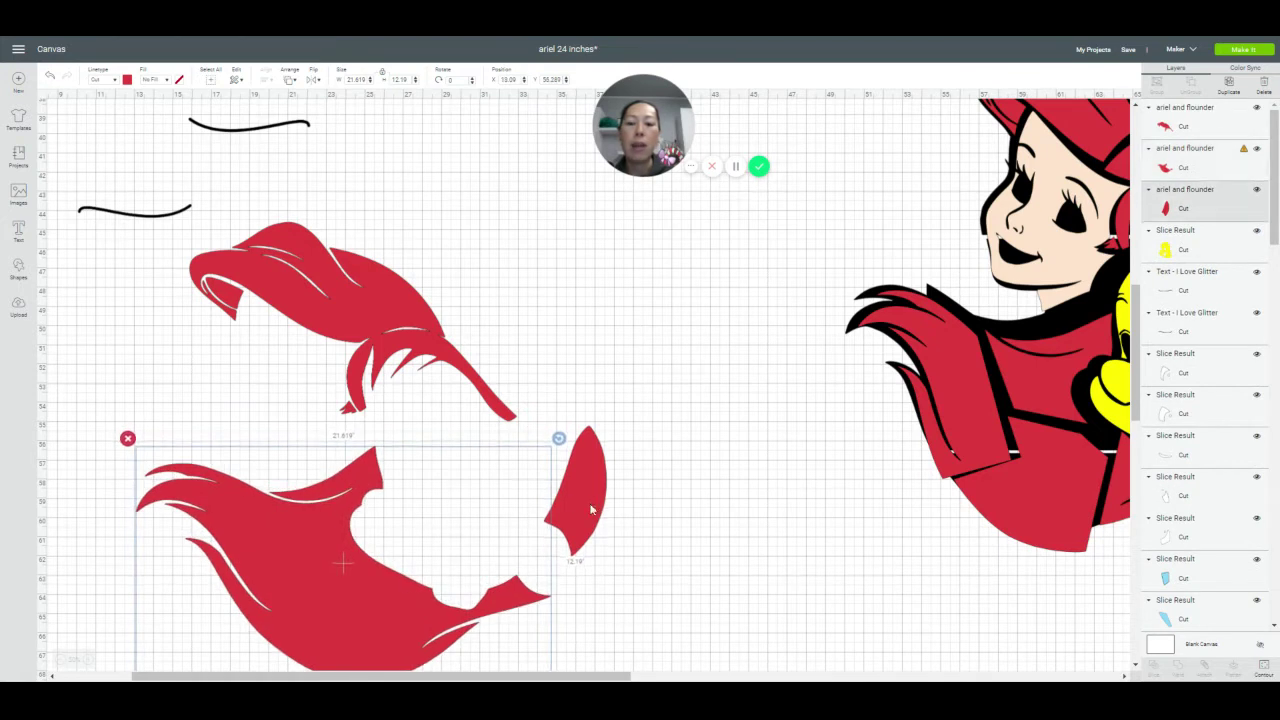
{"action": "left_click_drag", "start_coordinate": [569, 505], "coordinate": [557, 535]}
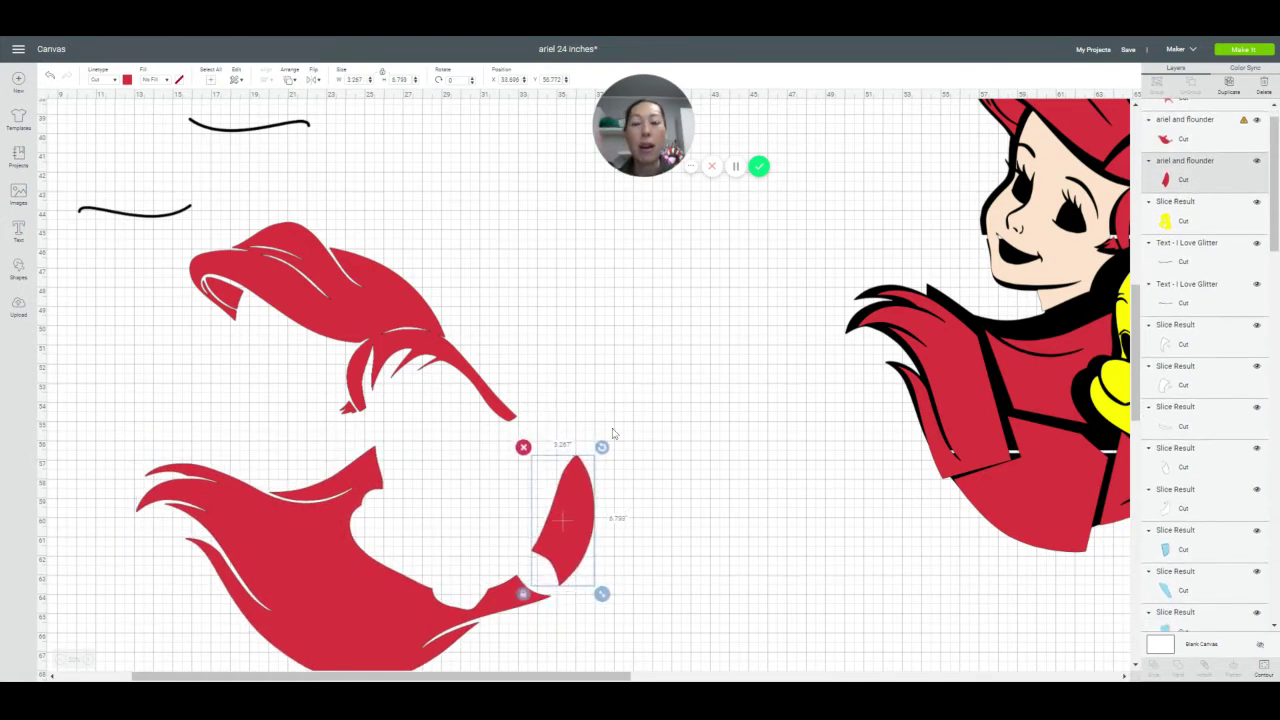
{"action": "left_click", "coordinate": [326, 298]}
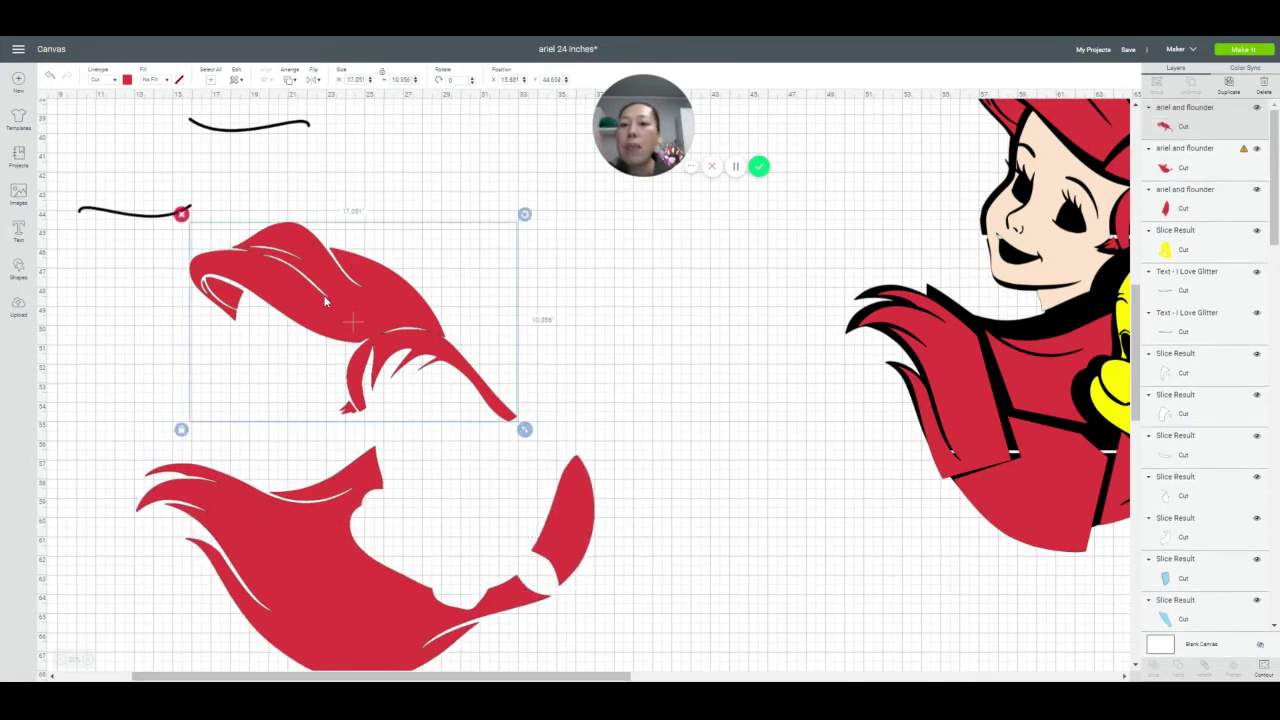
{"action": "left_click_drag", "start_coordinate": [326, 298], "coordinate": [428, 272]}
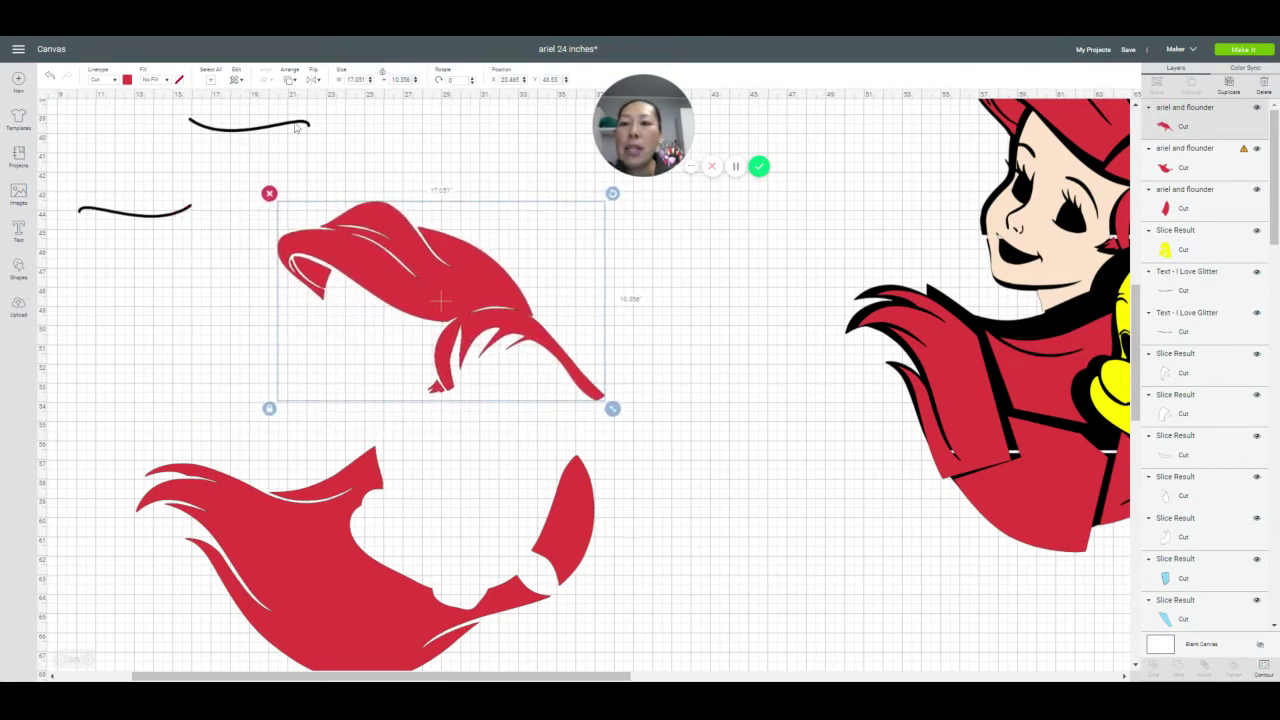
Bring the higher of the two curved lines to the front and place it across the upper hair piece
{"action": "left_click", "coordinate": [251, 130]}
{"action": "left_click_drag", "start_coordinate": [251, 137], "coordinate": [550, 214]}
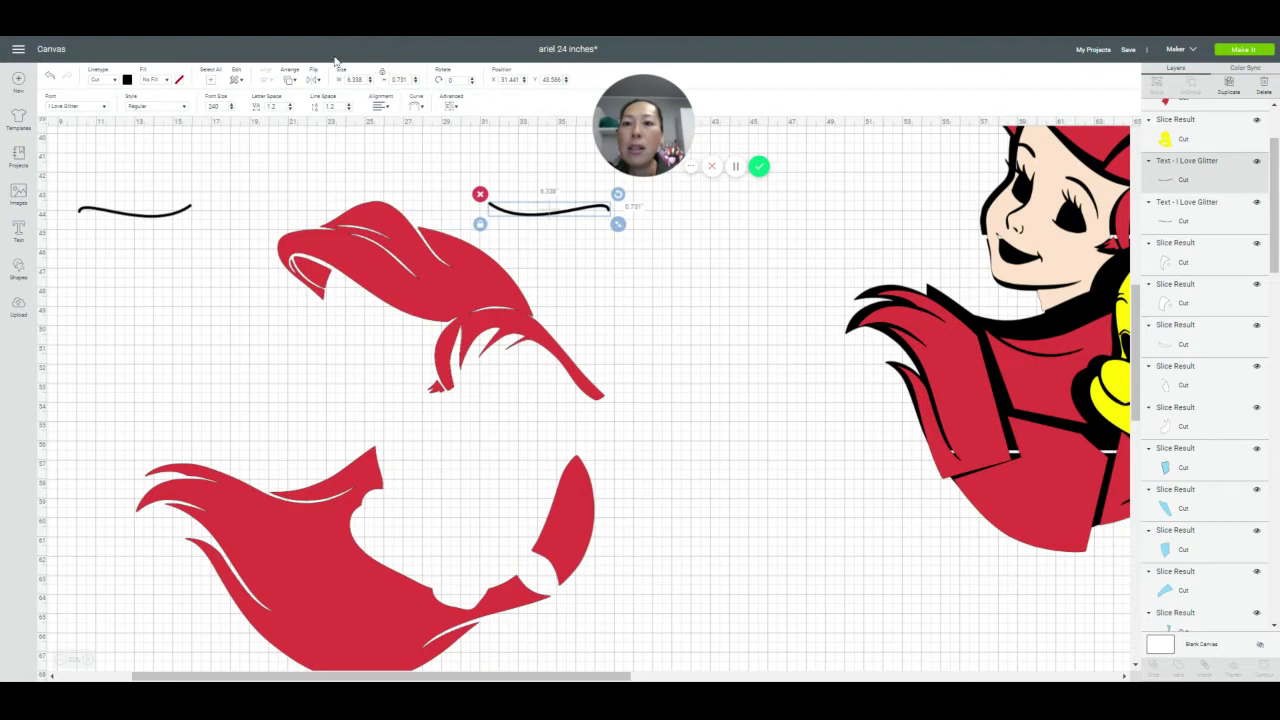
{"action": "left_click", "coordinate": [289, 82]}
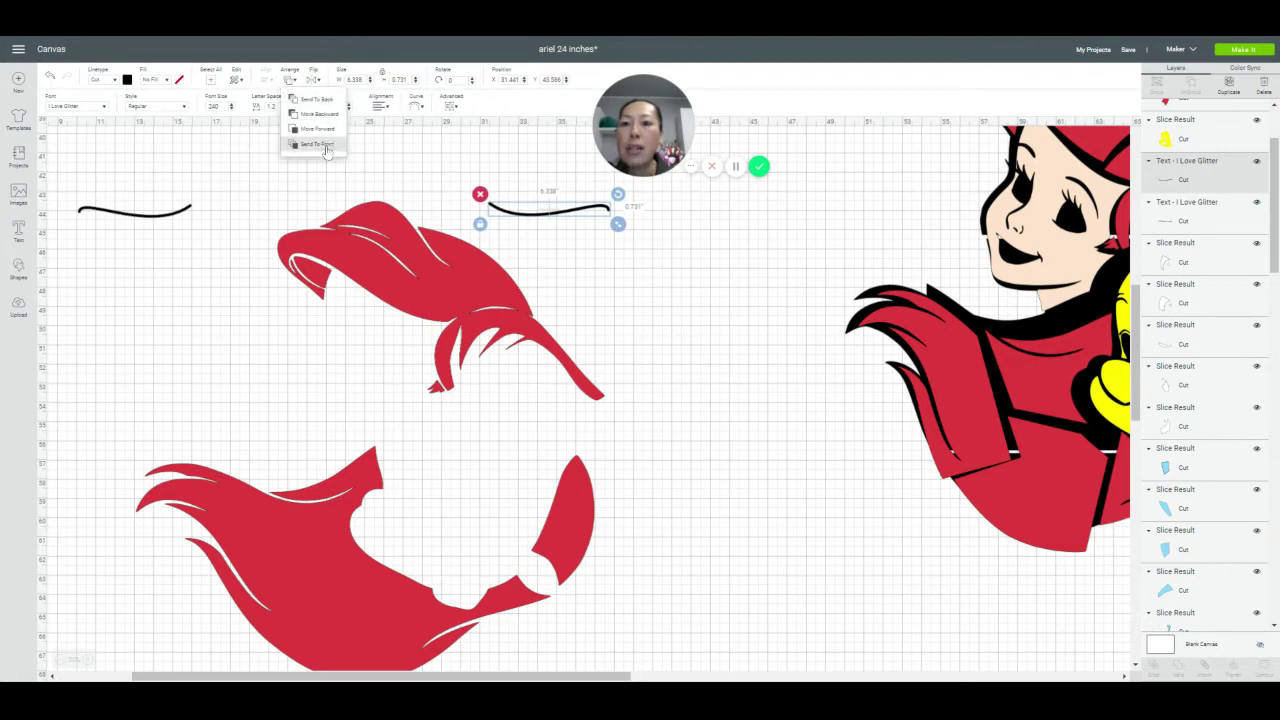
{"action": "left_click", "coordinate": [328, 152]}
{"action": "left_click_drag", "start_coordinate": [521, 212], "coordinate": [446, 291]}
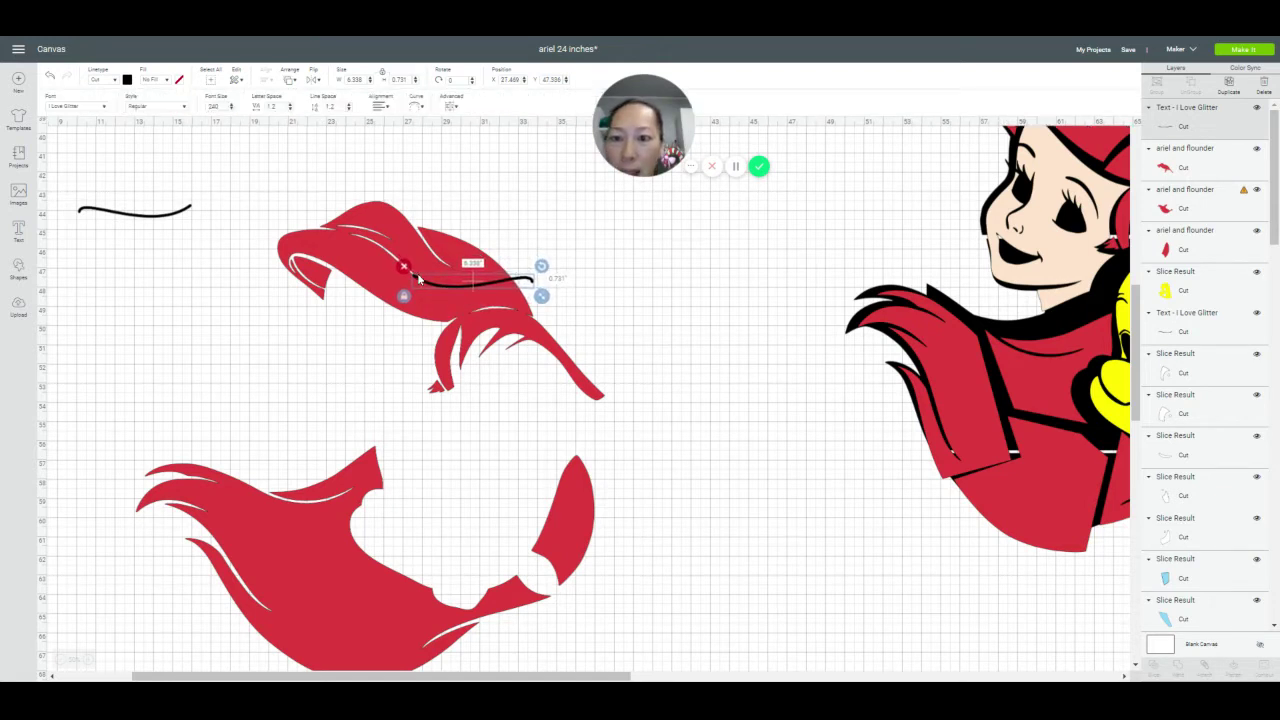
Shorten the curved line on the upper hair so that it ends just inside the hair's edge
{"action": "left_click", "coordinate": [548, 271]}
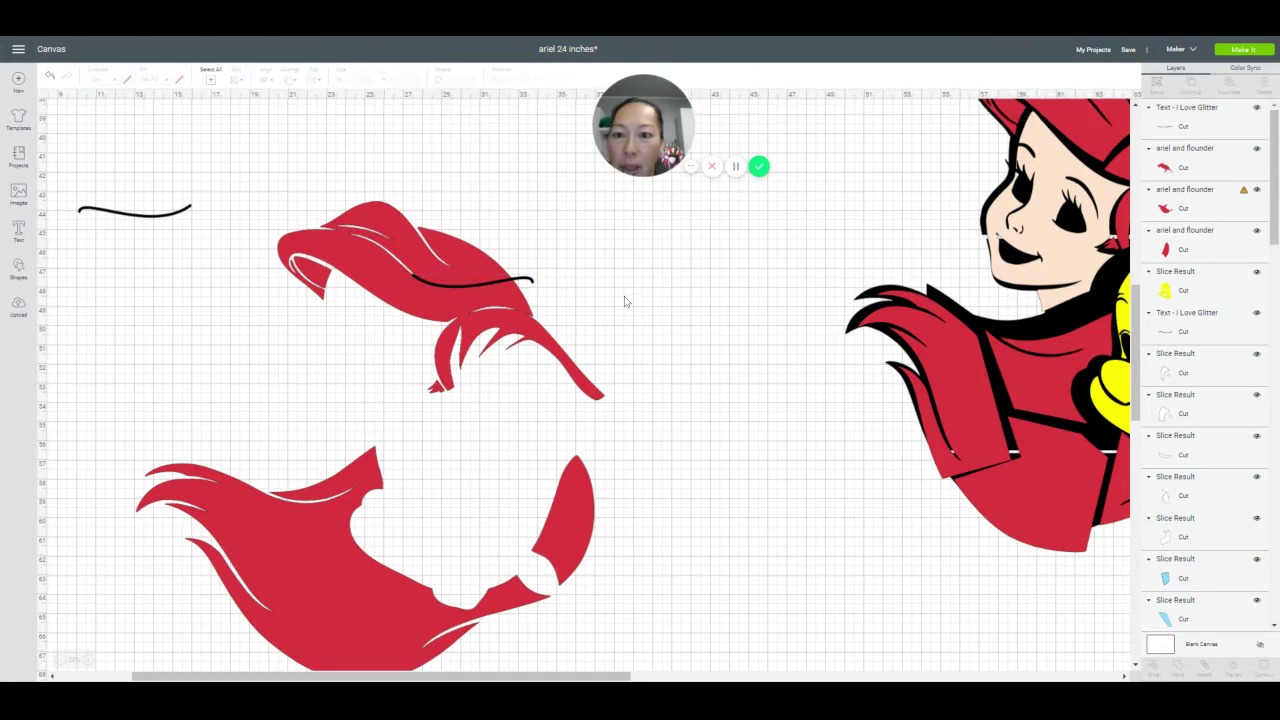
{"action": "left_click", "coordinate": [533, 284]}
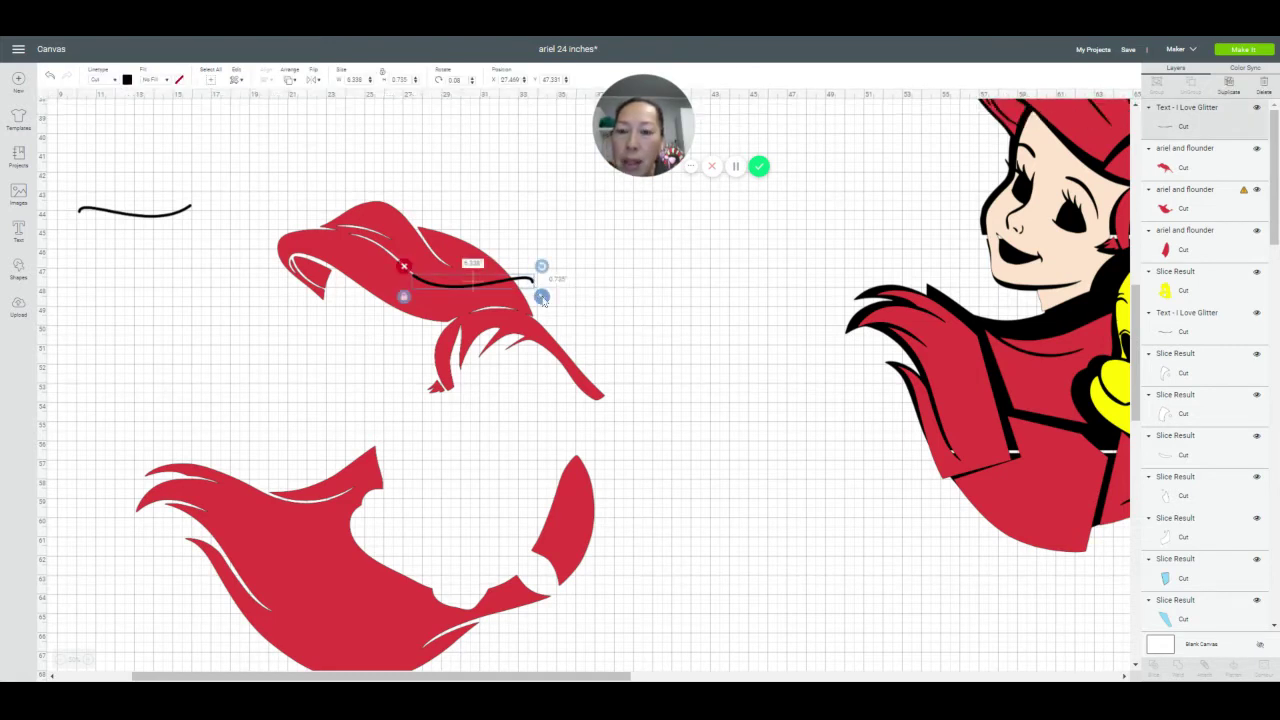
{"action": "left_click_drag", "start_coordinate": [543, 300], "coordinate": [569, 275]}
{"action": "left_click", "coordinate": [575, 365]}
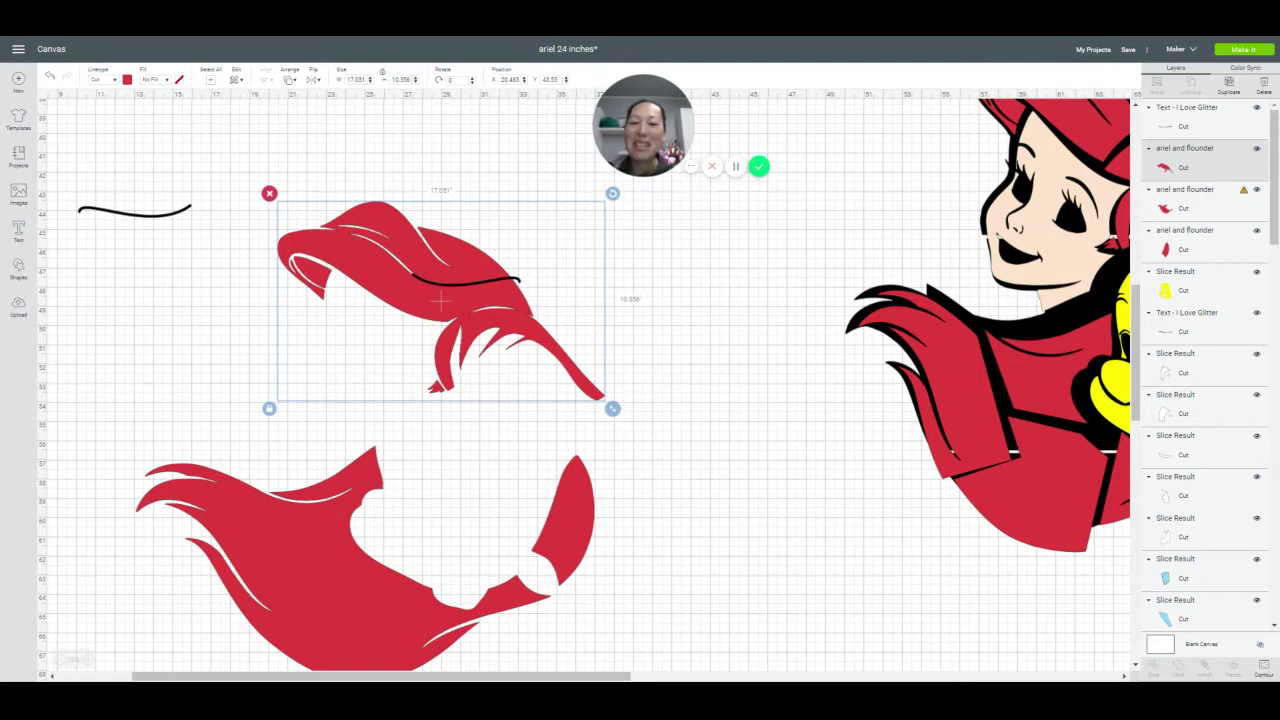
{"action": "left_click", "coordinate": [680, 398]}
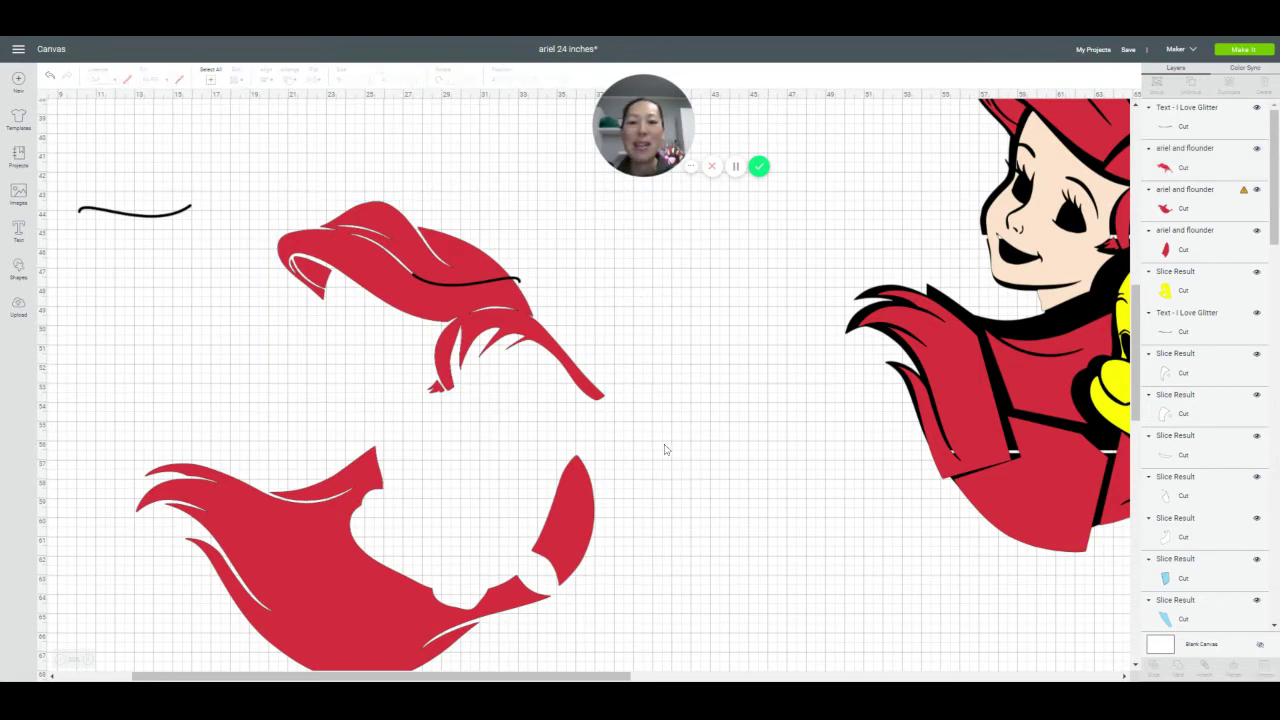
Slice the upper hair with the curved line and pull the black and red cut-out slivers away from it
{"action": "left_click_drag", "start_coordinate": [670, 422], "coordinate": [462, 264]}
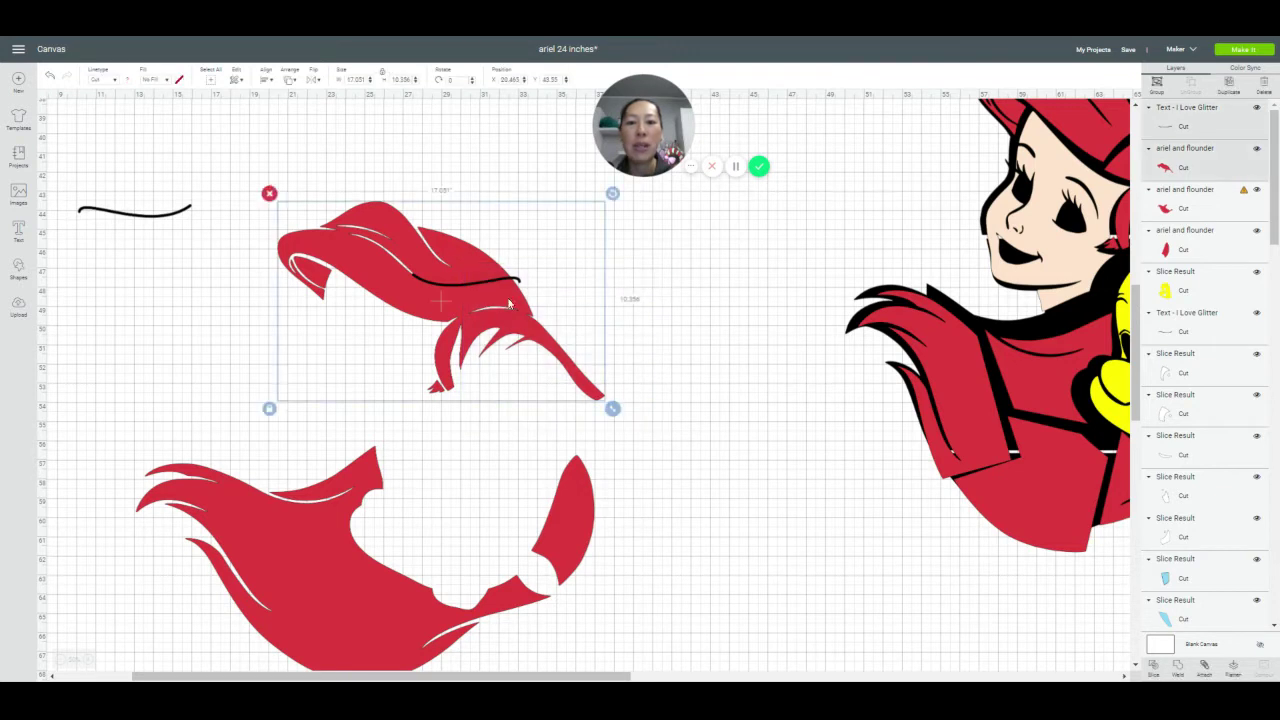
{"action": "left_click", "coordinate": [1153, 666]}
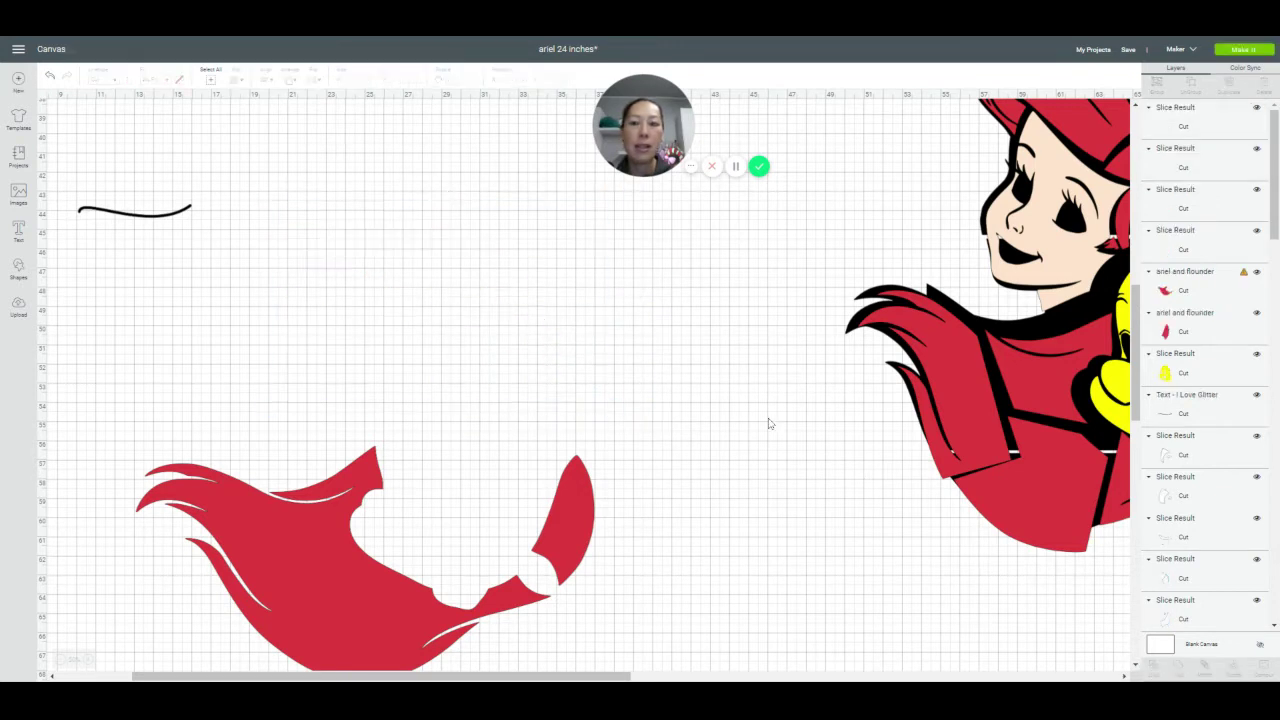
{"action": "left_click_drag", "start_coordinate": [510, 284], "coordinate": [685, 292]}
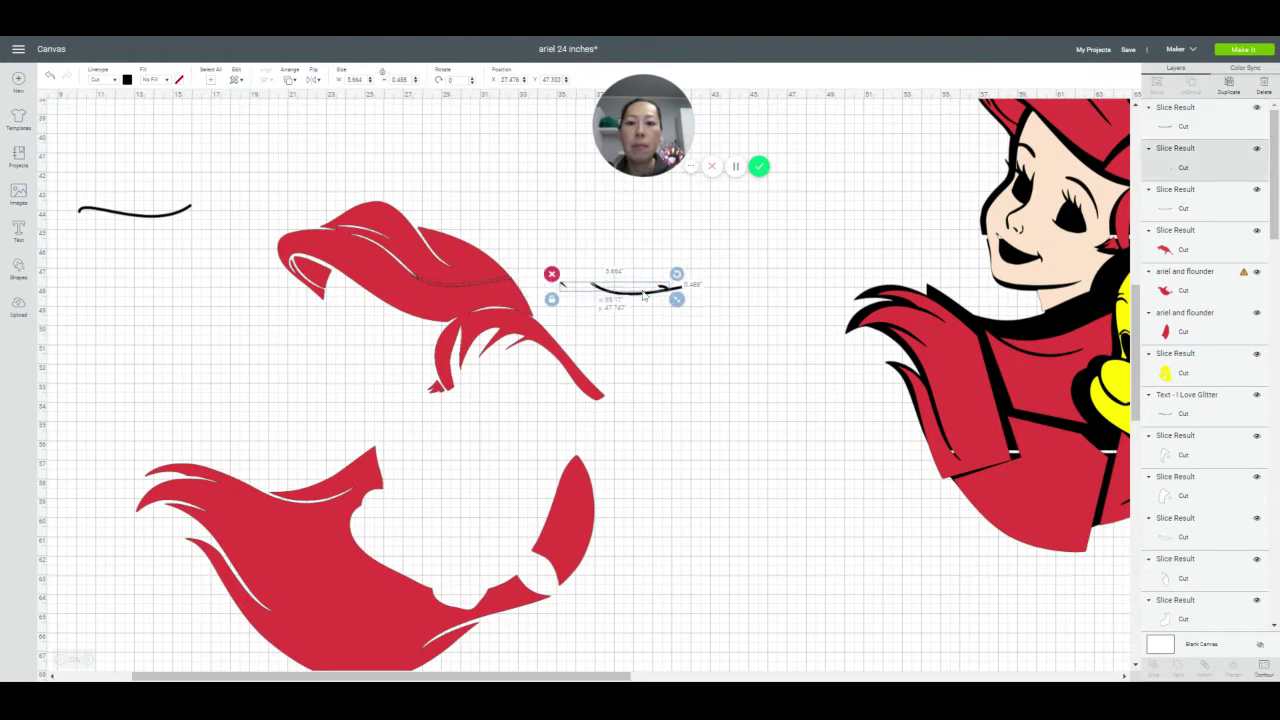
{"action": "left_click_drag", "start_coordinate": [469, 281], "coordinate": [700, 300]}
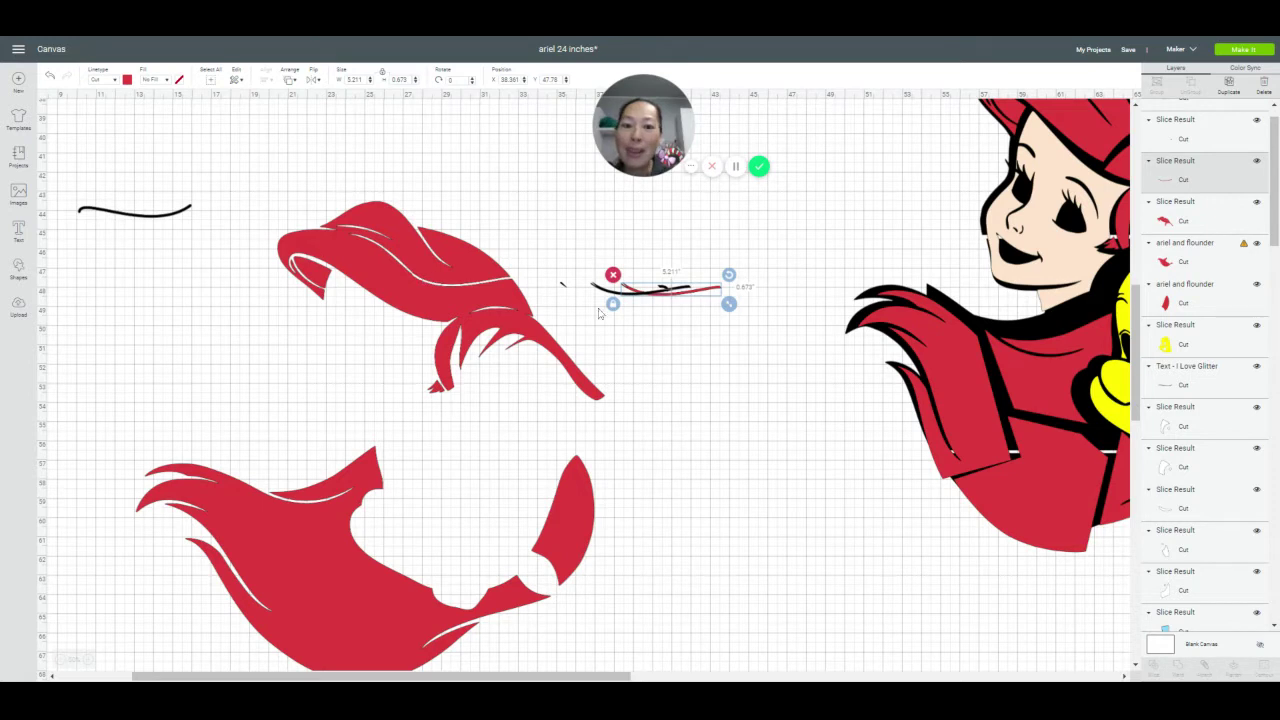
{"action": "left_click", "coordinate": [652, 323]}
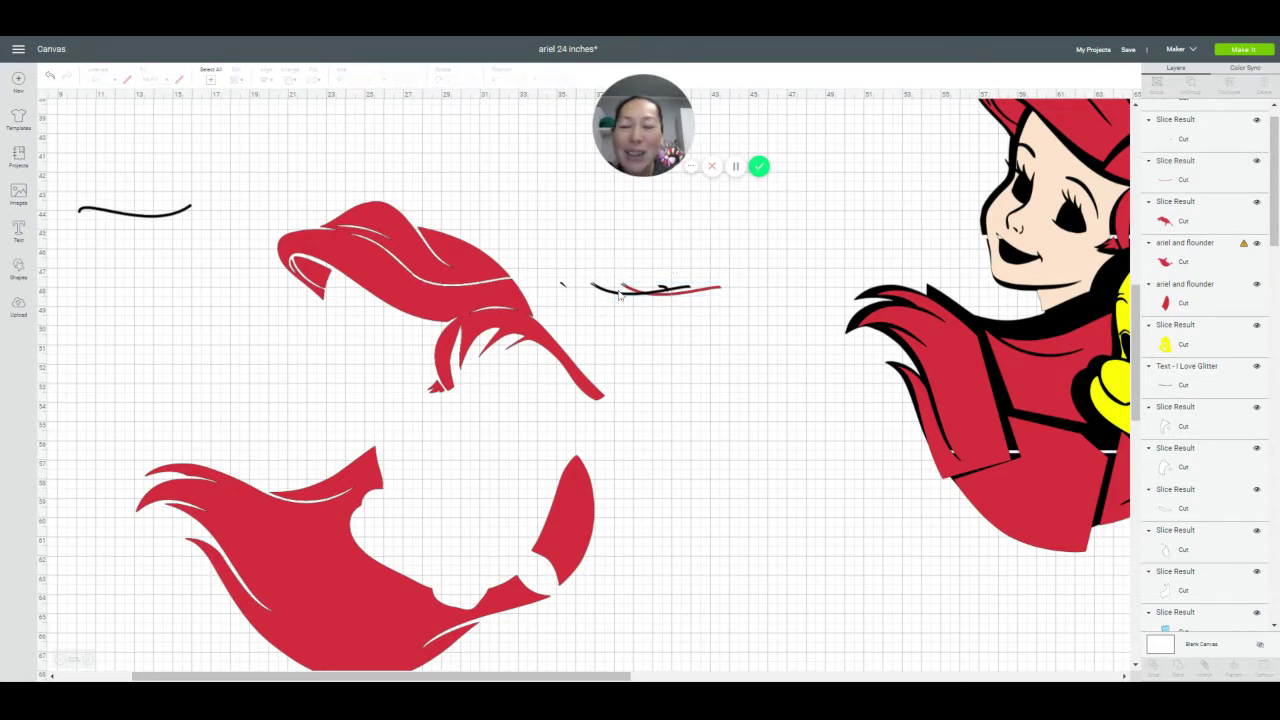
Make three duplicates of the remaining curved line
{"action": "left_click", "coordinate": [187, 212]}
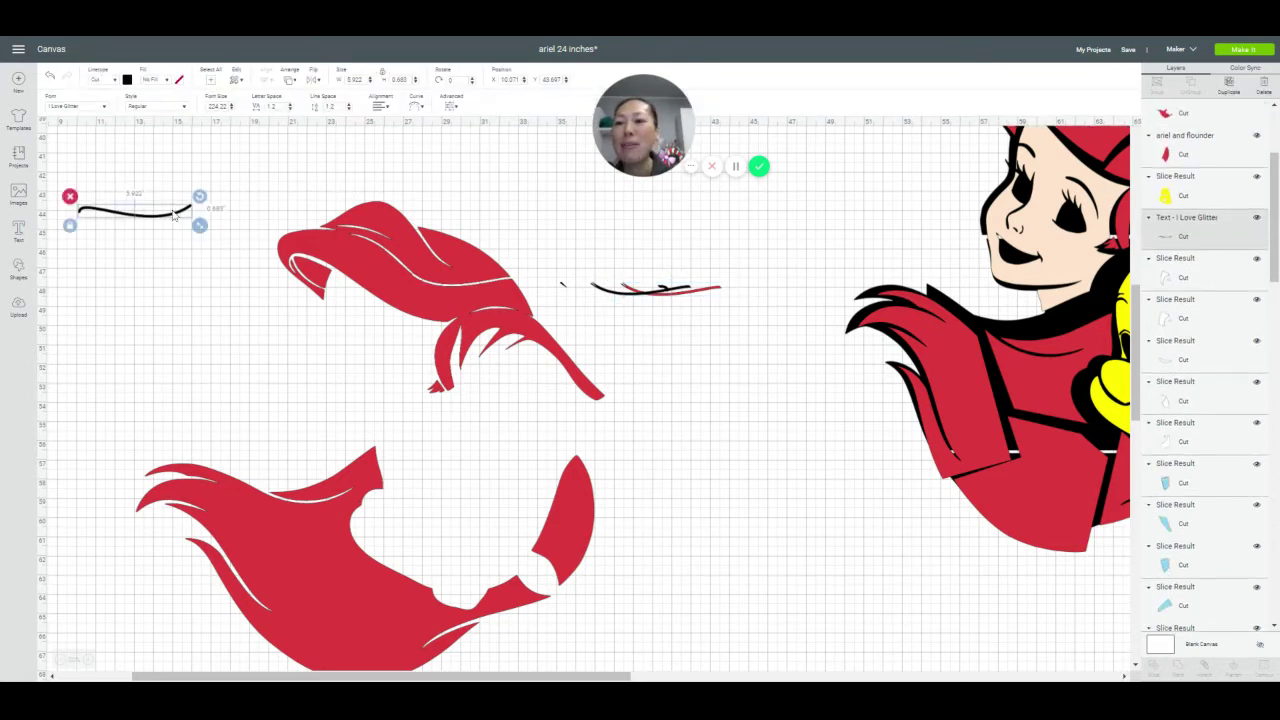
{"action": "left_click", "coordinate": [1228, 86]}
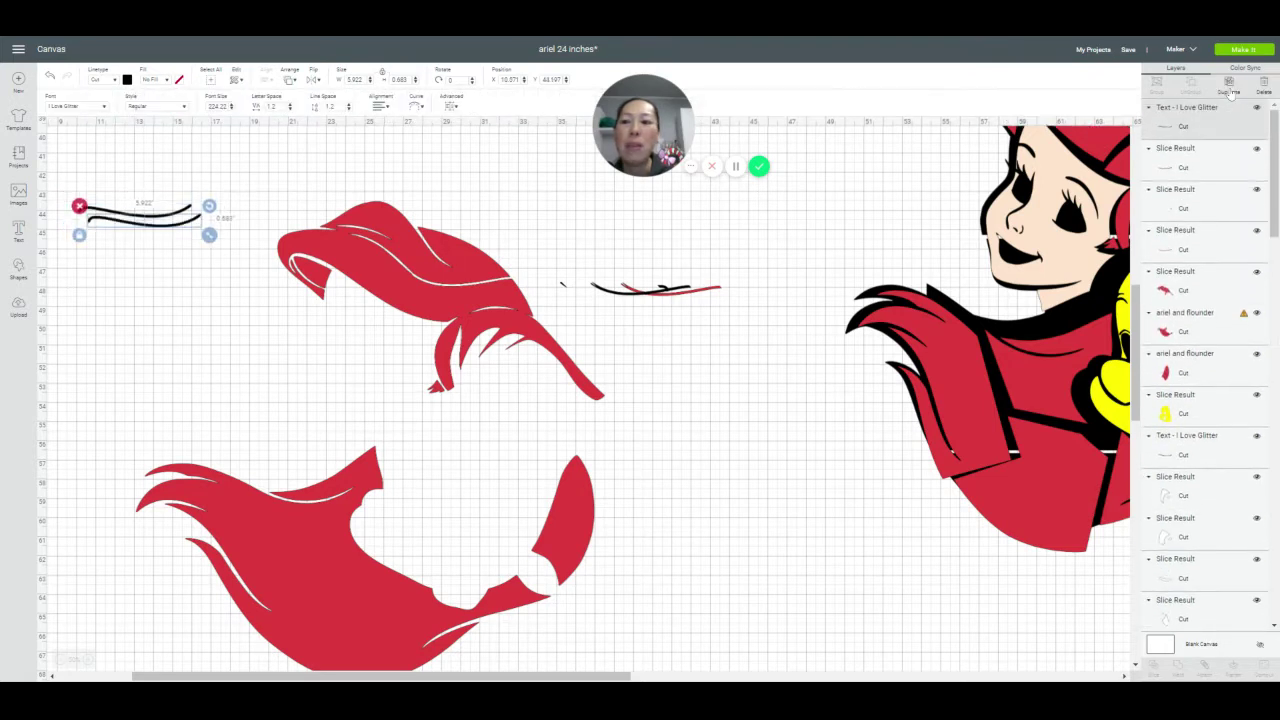
{"action": "left_click", "coordinate": [1230, 89]}
{"action": "left_click", "coordinate": [1229, 88]}
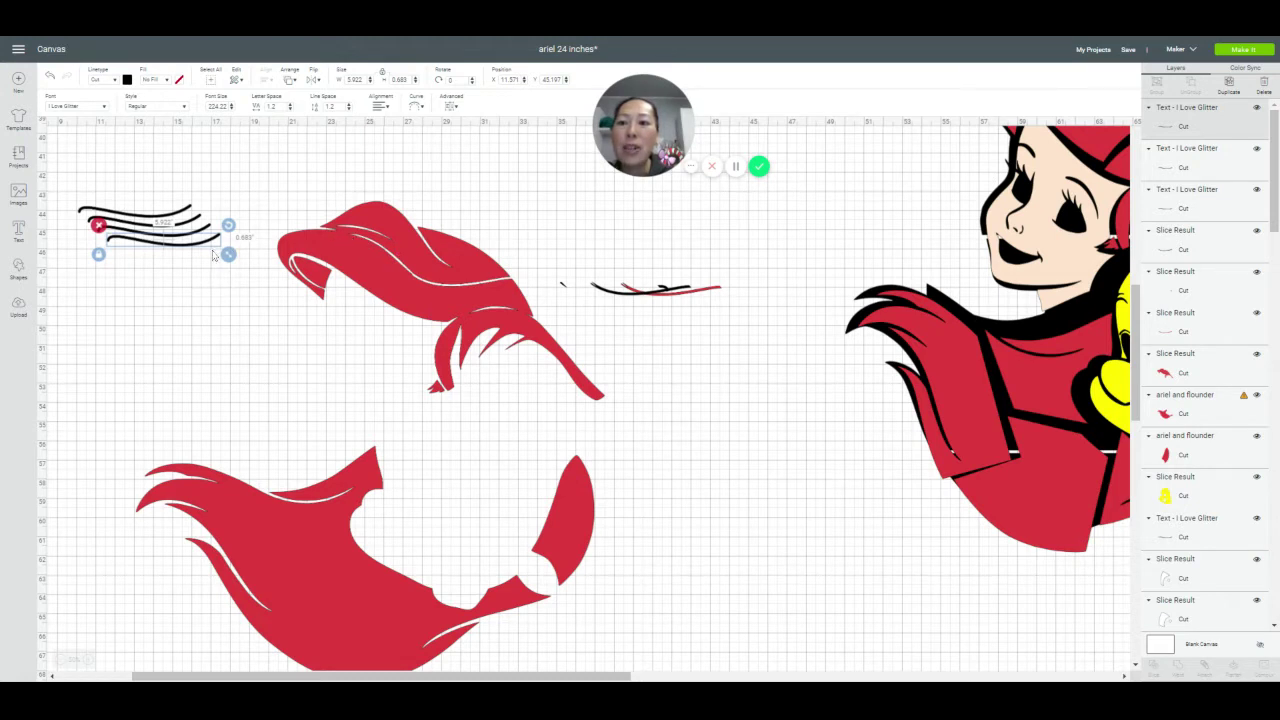
Move one duplicate curved line below the other three and flip it vertically
{"action": "left_click_drag", "start_coordinate": [205, 243], "coordinate": [216, 278]}
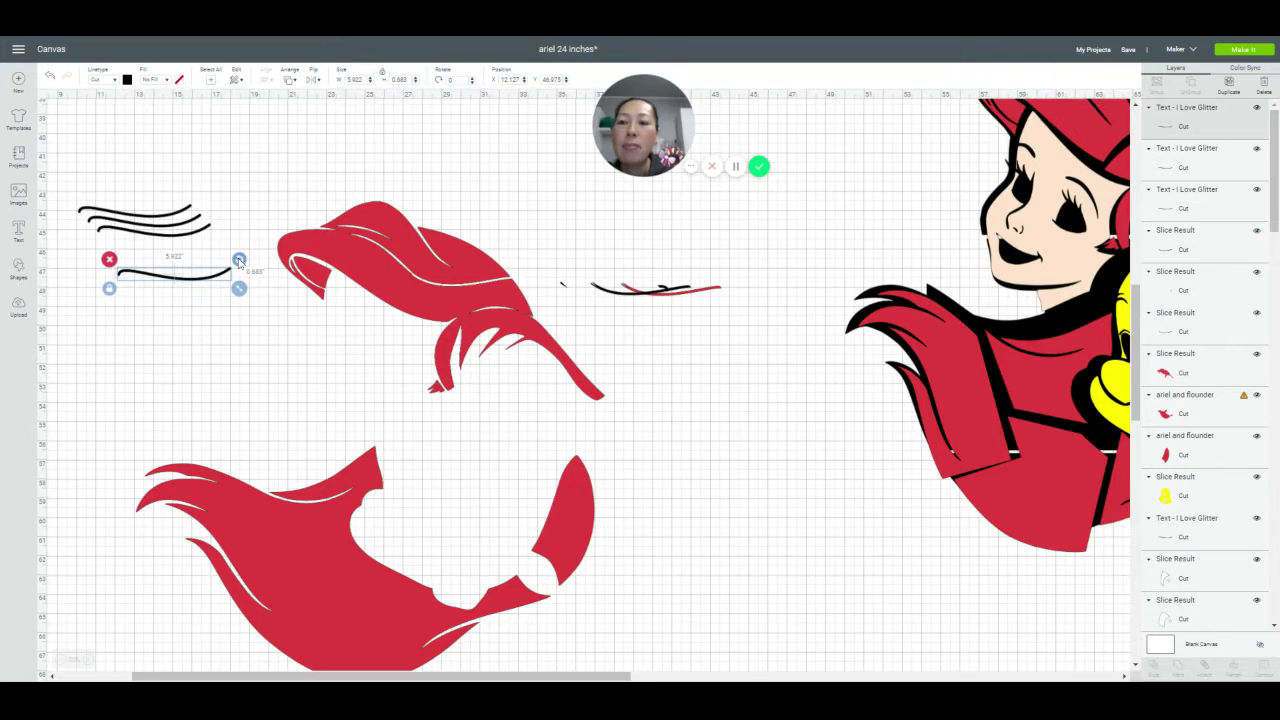
{"action": "left_click", "coordinate": [314, 84]}
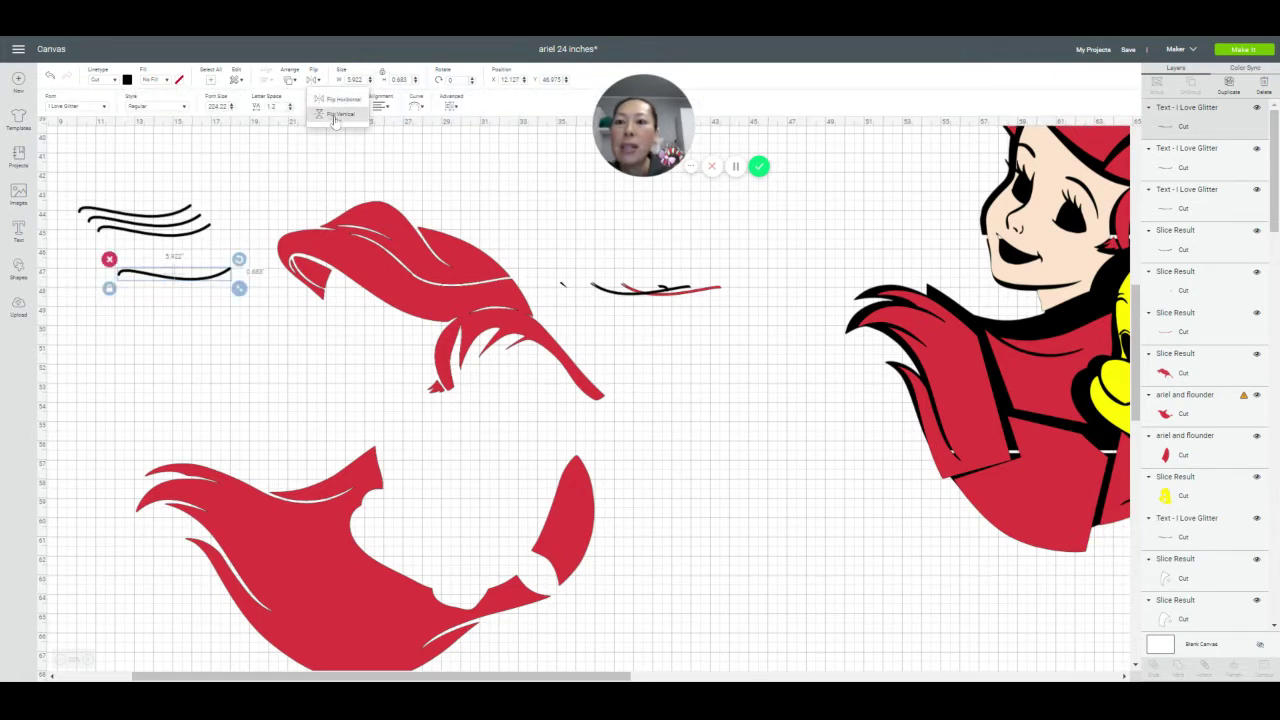
{"action": "left_click", "coordinate": [335, 115]}
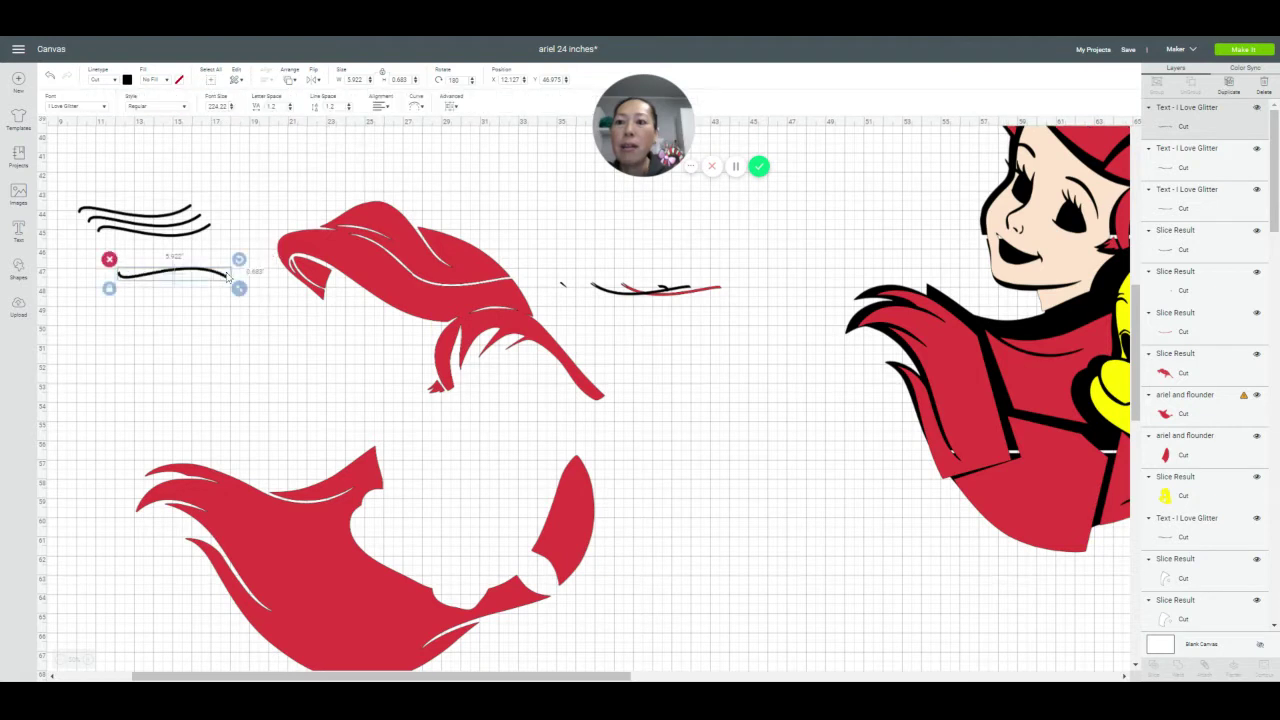
Place the flipped line across the front of the upper hair, stretched to about 7.49 inches wide and rotated to meet the white gap
{"action": "left_click_drag", "start_coordinate": [226, 283], "coordinate": [264, 265]}
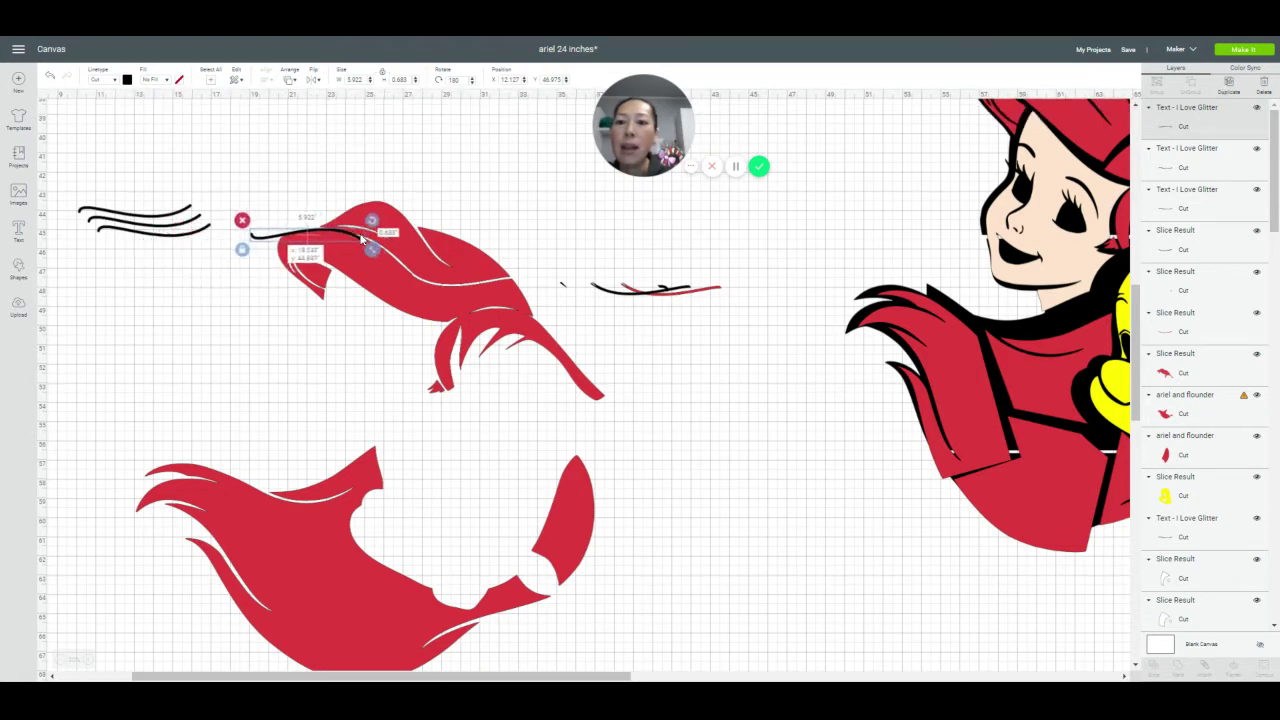
{"action": "left_click_drag", "start_coordinate": [367, 238], "coordinate": [404, 236]}
{"action": "double_click", "coordinate": [280, 248]}
{"action": "left_click", "coordinate": [280, 248]}
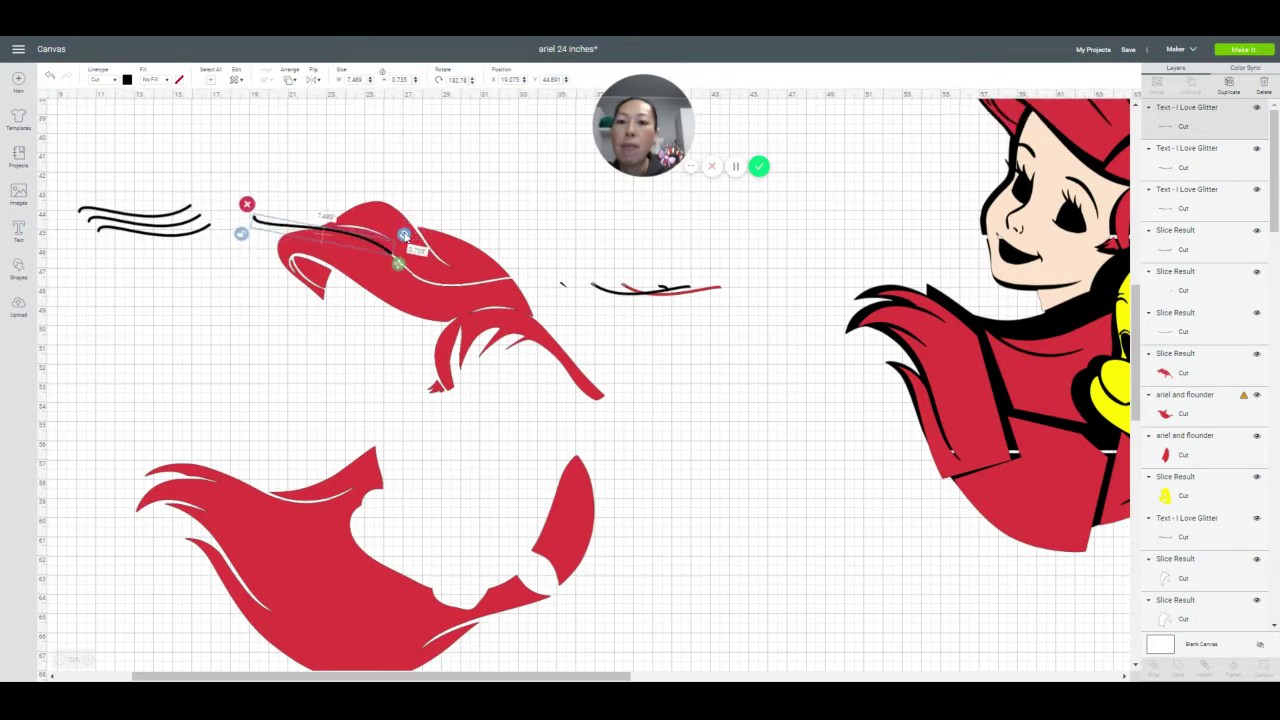
{"action": "left_click", "coordinate": [522, 202]}
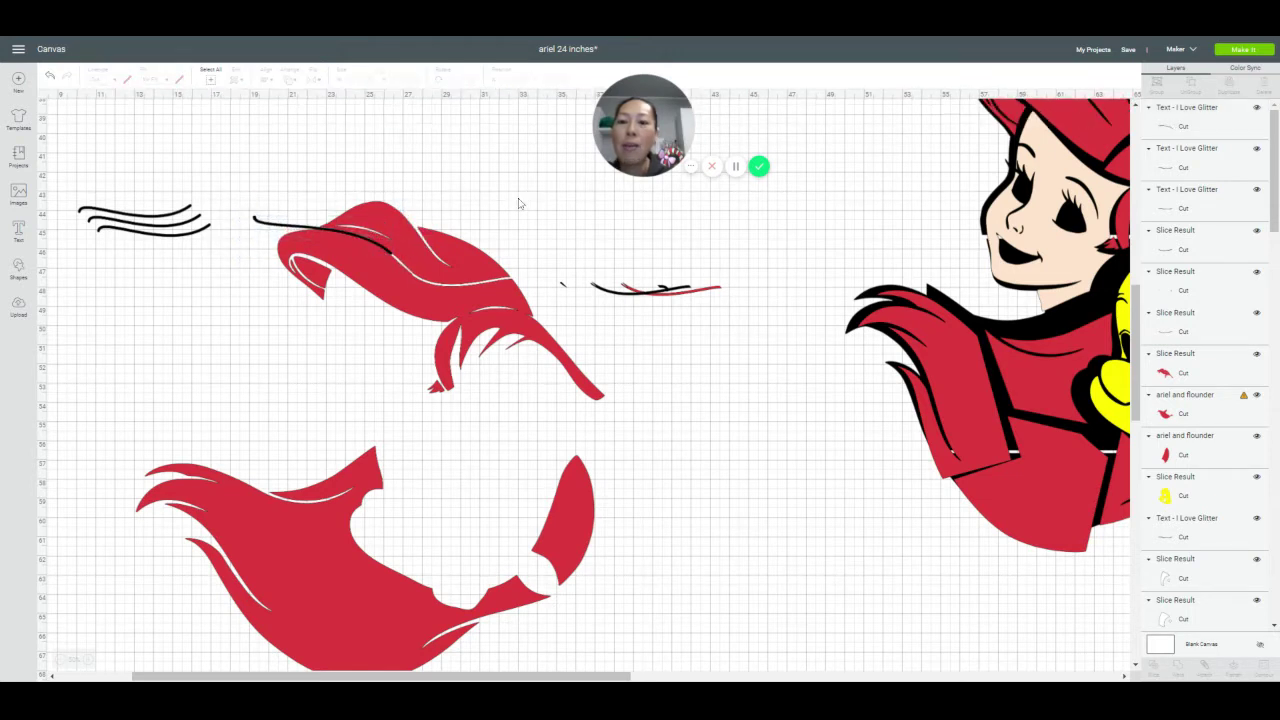
Slice the upper hair piece with the flipped curved line and pull the cut-out slivers and the hair apart
{"action": "left_click_drag", "start_coordinate": [279, 177], "coordinate": [342, 276]}
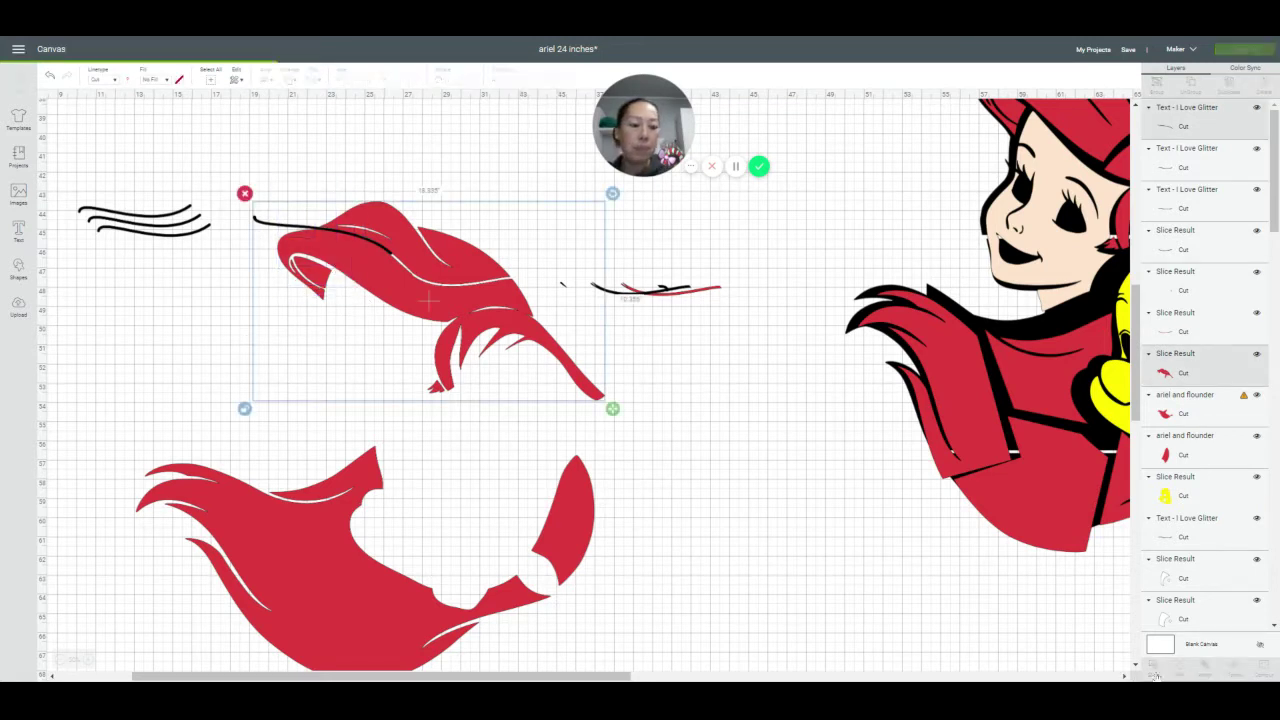
{"action": "key", "text": "Delete"}
{"action": "key", "text": "ctrl+z"}
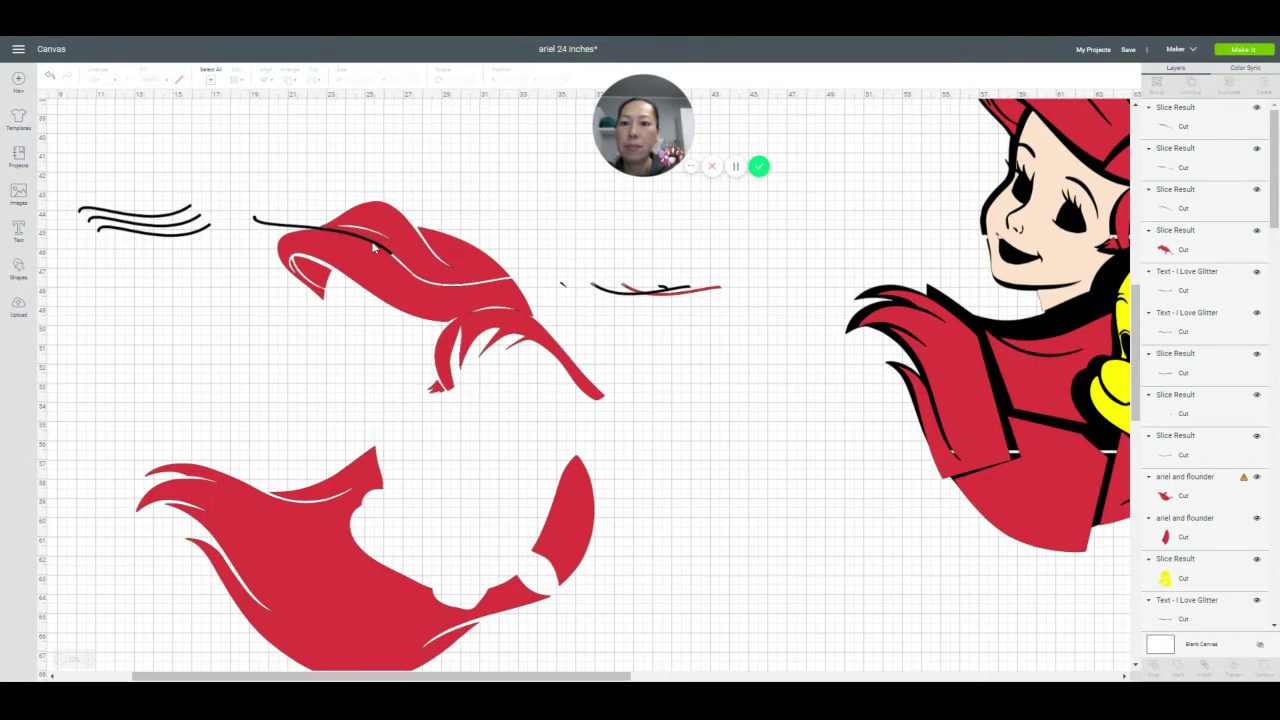
{"action": "left_click_drag", "start_coordinate": [373, 248], "coordinate": [244, 341]}
{"action": "left_click_drag", "start_coordinate": [377, 248], "coordinate": [267, 342]}
{"action": "left_click_drag", "start_coordinate": [347, 237], "coordinate": [406, 170]}
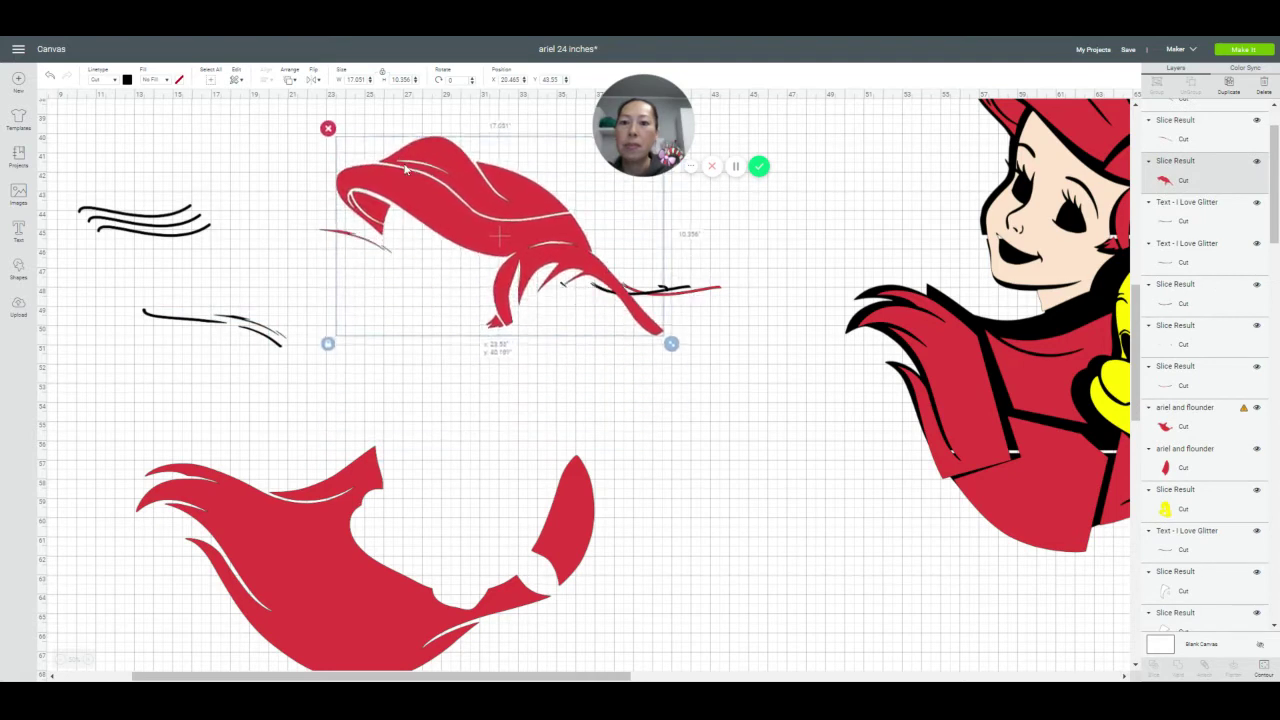
Delete the loose slivers, then set the leftover black line below the spare lines and the upper hair above the lower hair
{"action": "left_click", "coordinate": [331, 237]}
{"action": "key", "text": "Delete"}
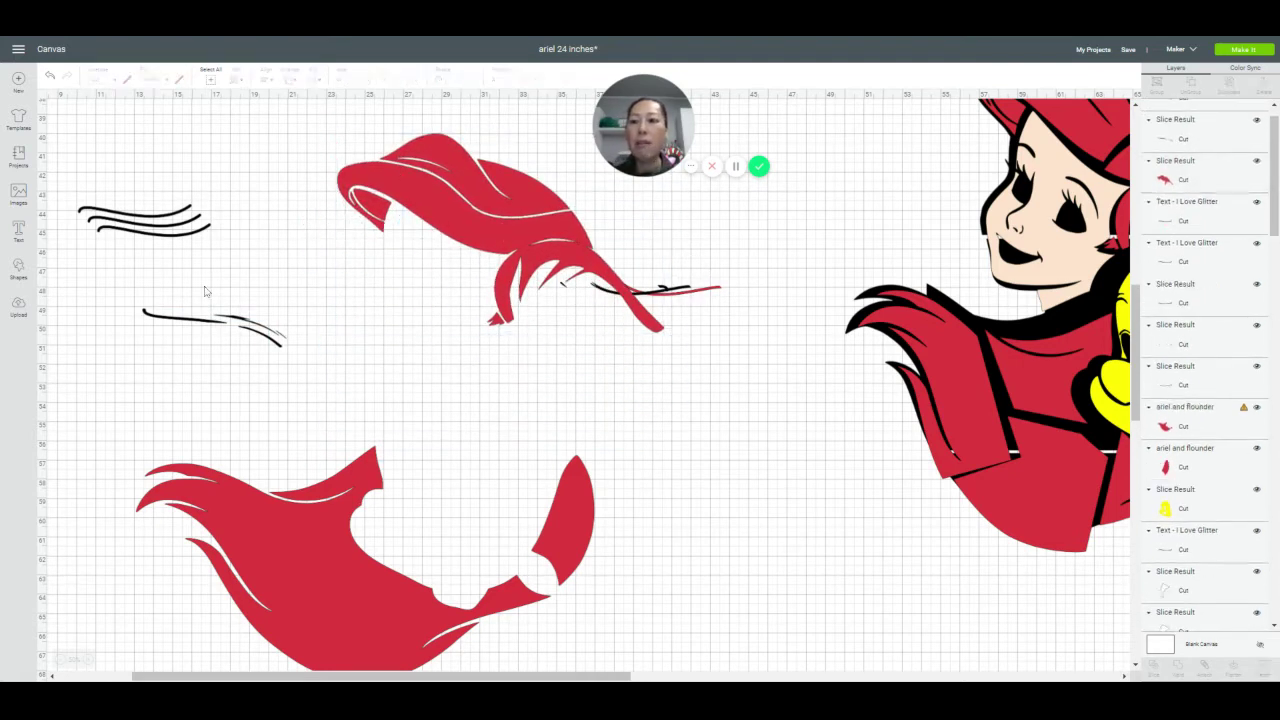
{"action": "left_click", "coordinate": [255, 325]}
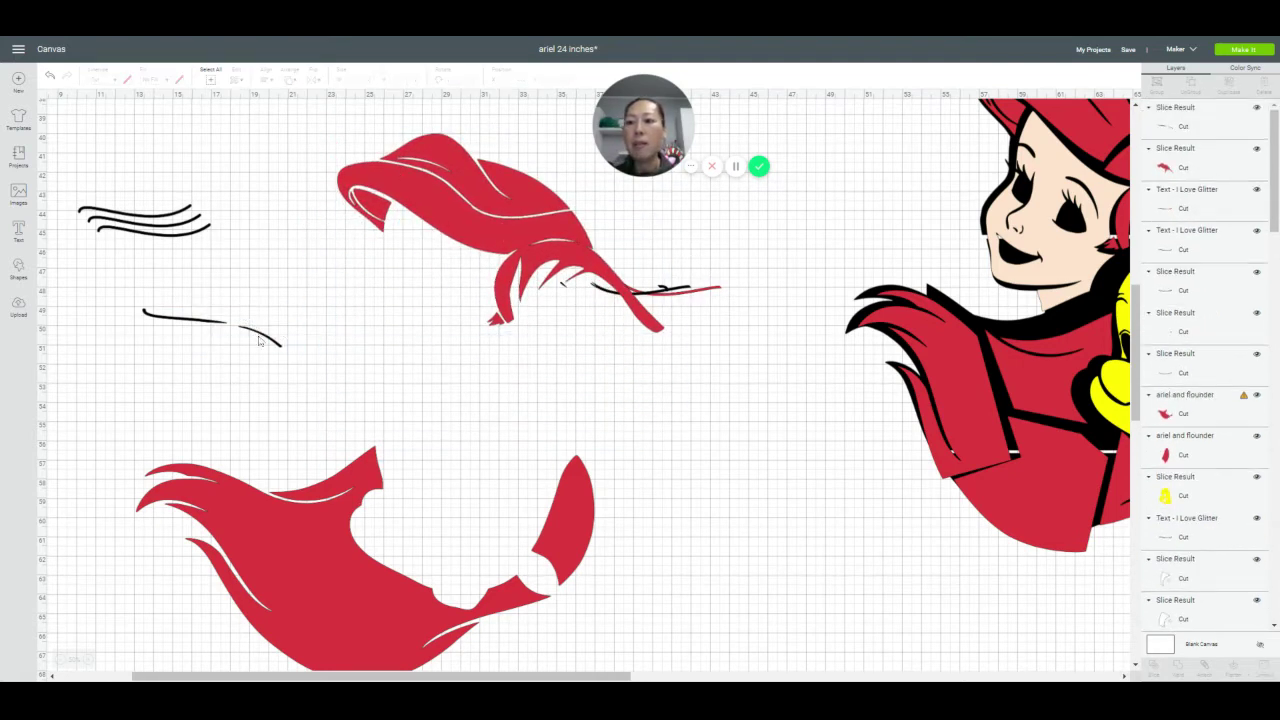
{"action": "left_click_drag", "start_coordinate": [258, 335], "coordinate": [205, 272]}
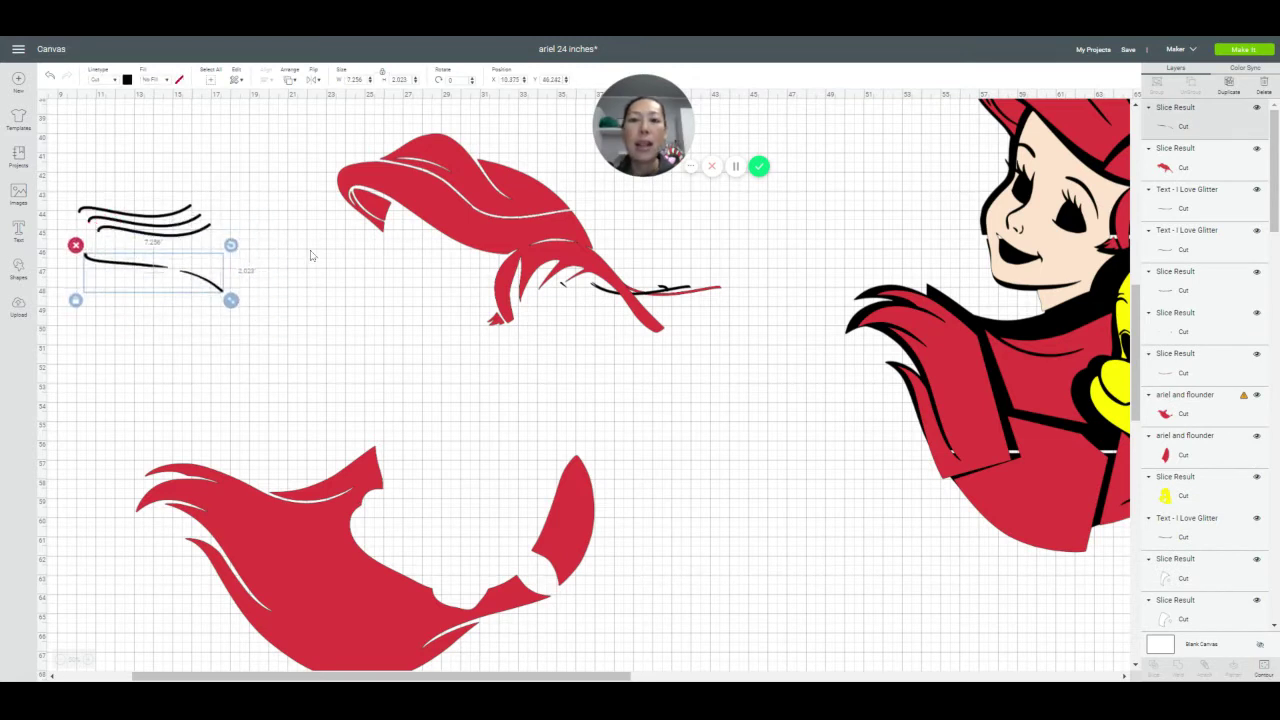
{"action": "left_click_drag", "start_coordinate": [445, 236], "coordinate": [389, 336]}
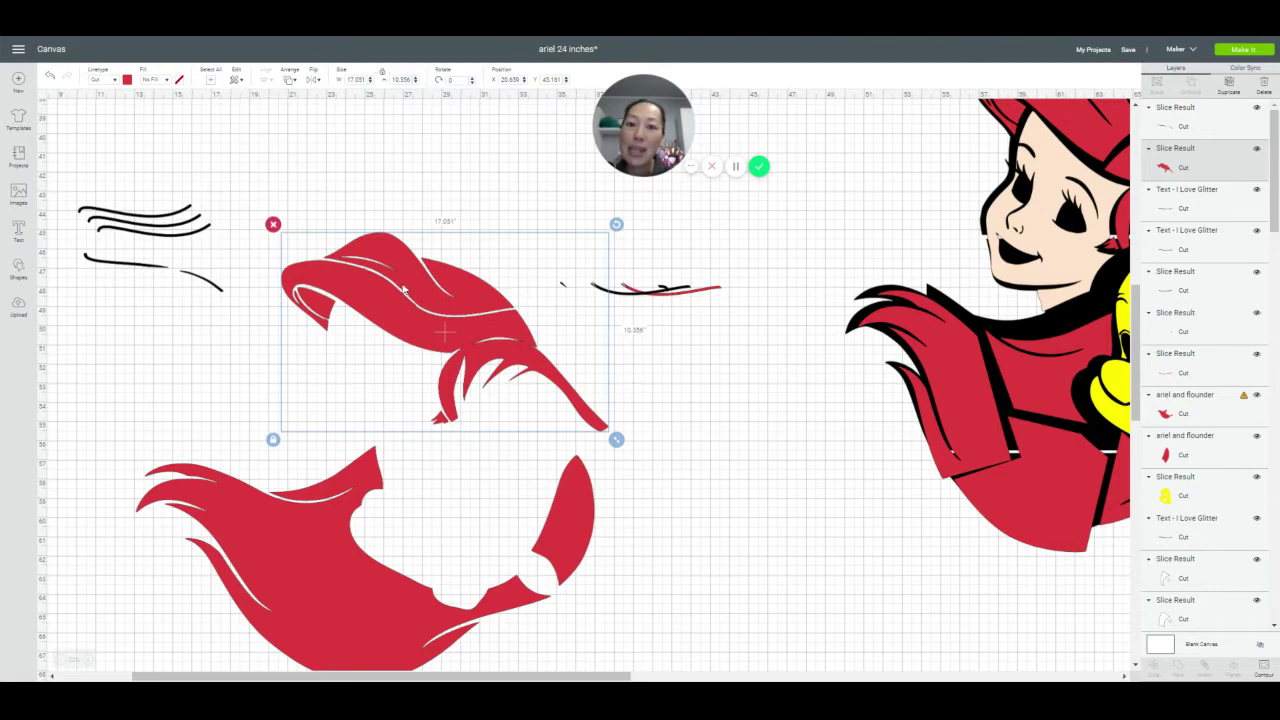
Duplicate the upper hair, hide the copy's long strand, inner curl and small tip contours, and move the copy above the original
{"action": "left_click", "coordinate": [1228, 84]}
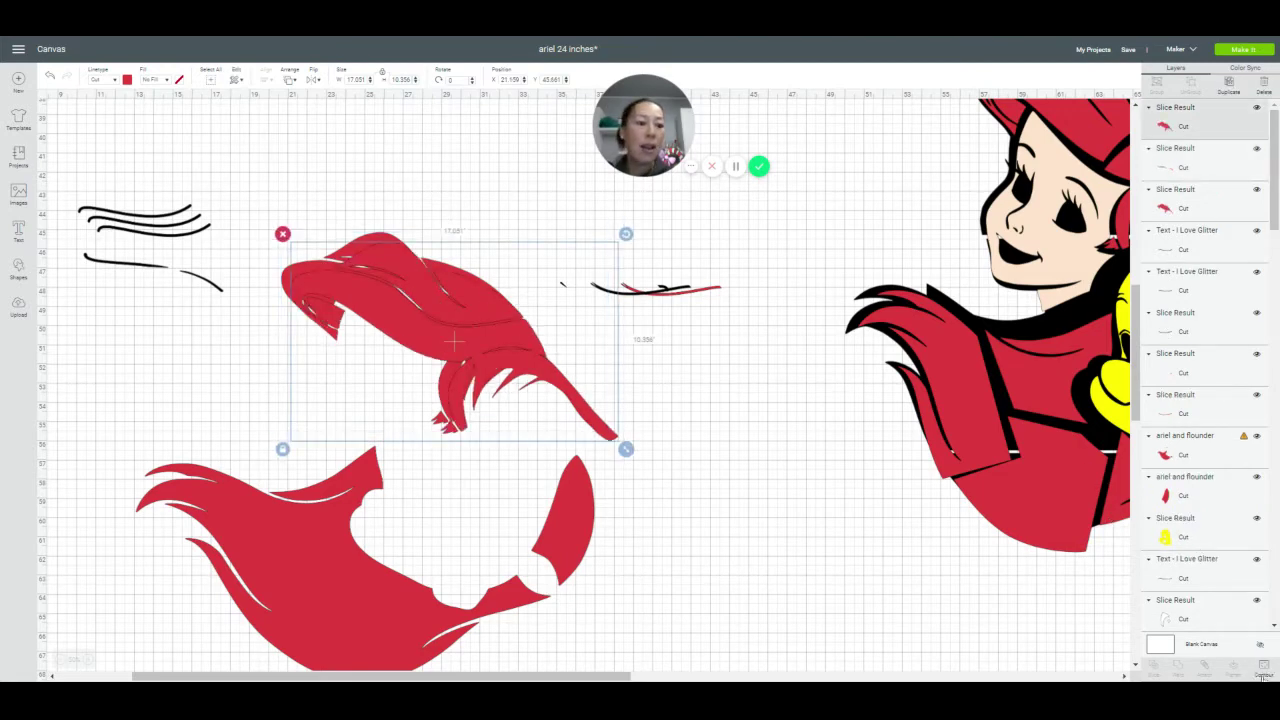
{"action": "left_click", "coordinate": [1264, 675]}
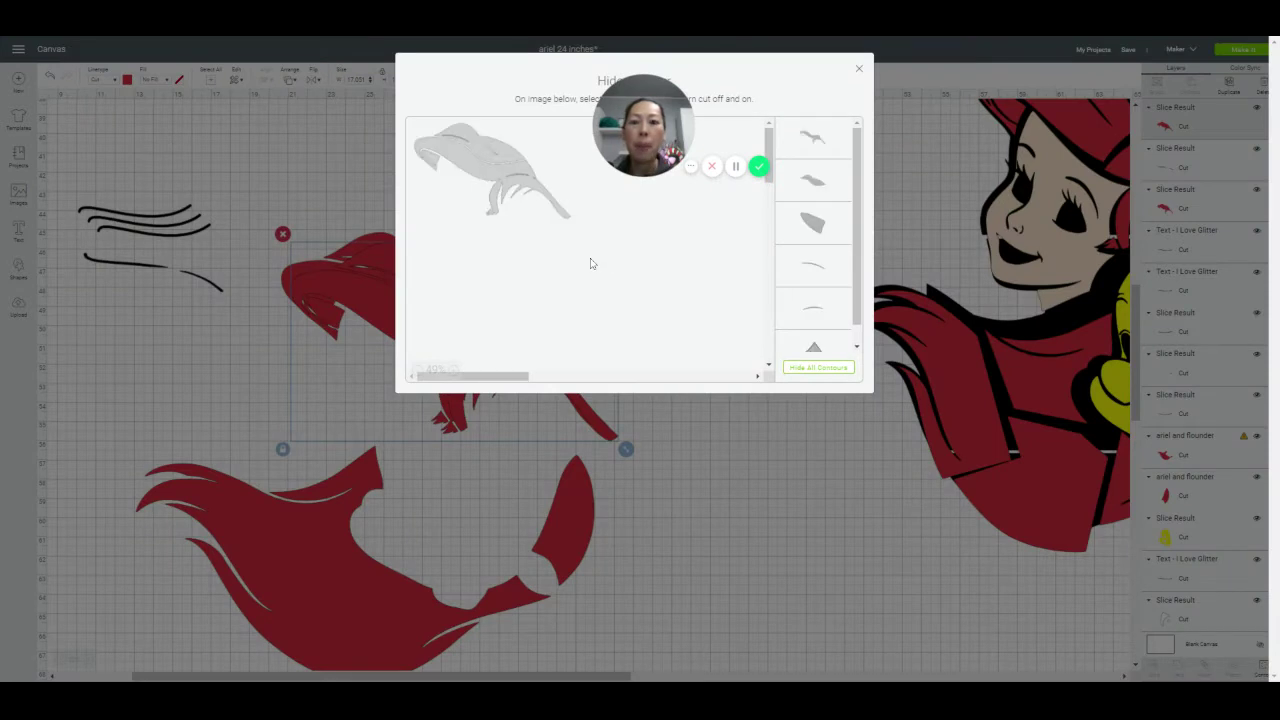
{"action": "left_click", "coordinate": [434, 168]}
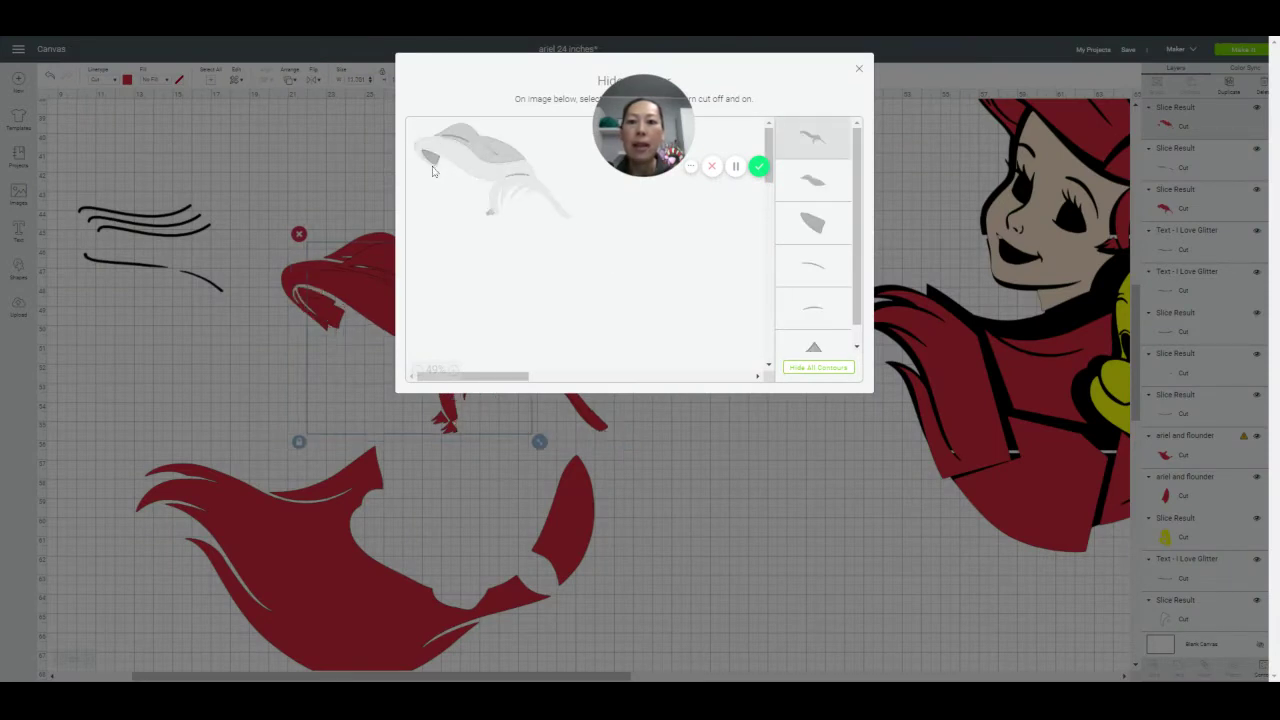
{"action": "left_click", "coordinate": [487, 206]}
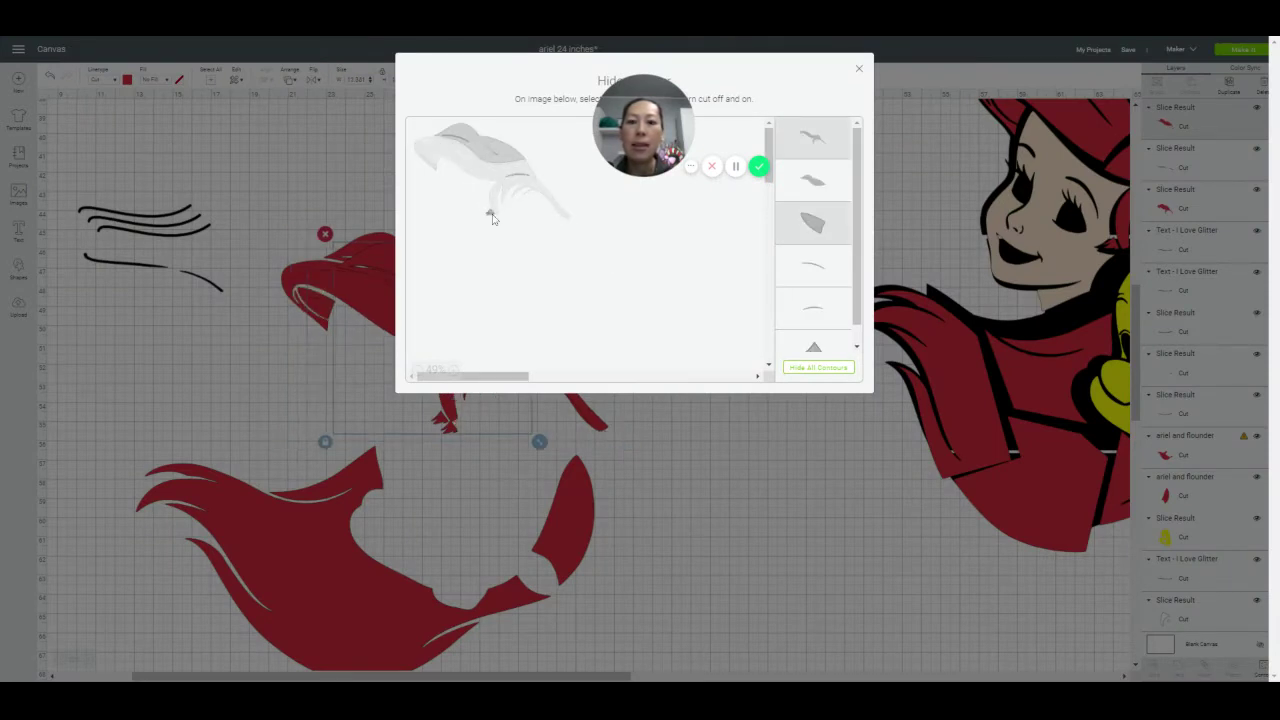
{"action": "left_click", "coordinate": [857, 71]}
{"action": "left_click_drag", "start_coordinate": [459, 284], "coordinate": [485, 170]}
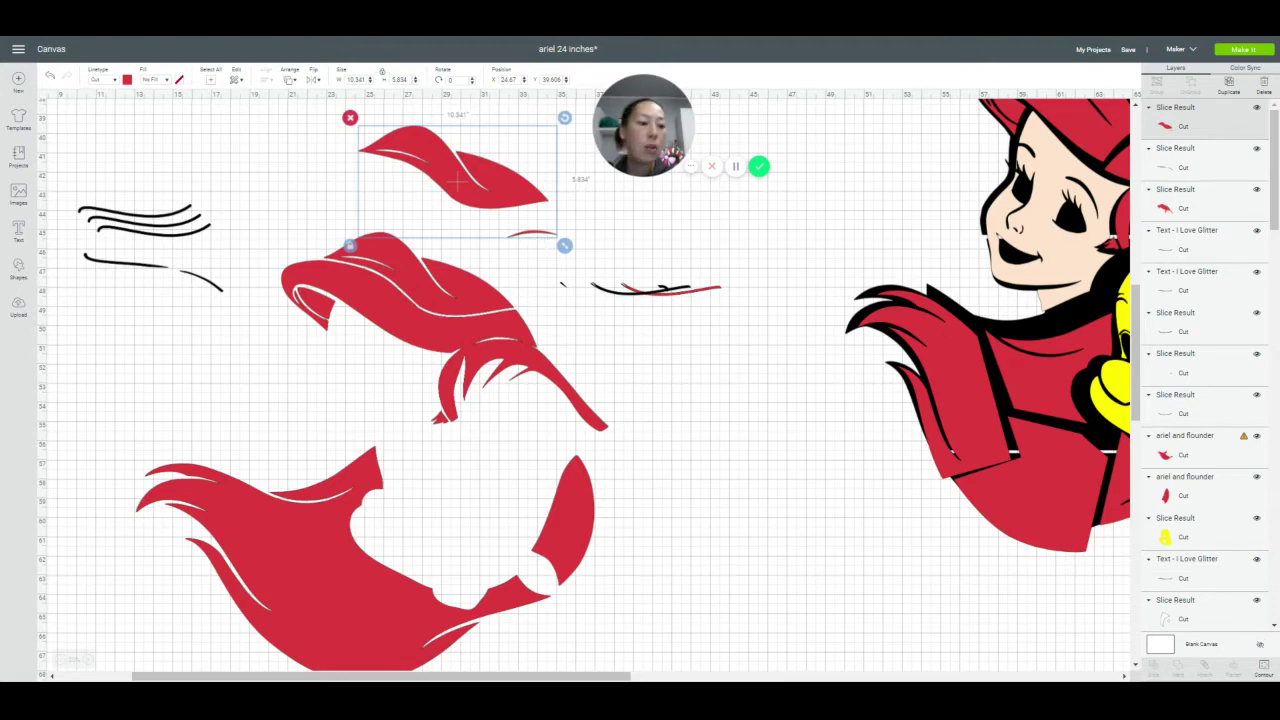
Hide the small arc contour left on the duplicated hair section and position the section just above the original hair
{"action": "left_click", "coordinate": [1264, 673]}
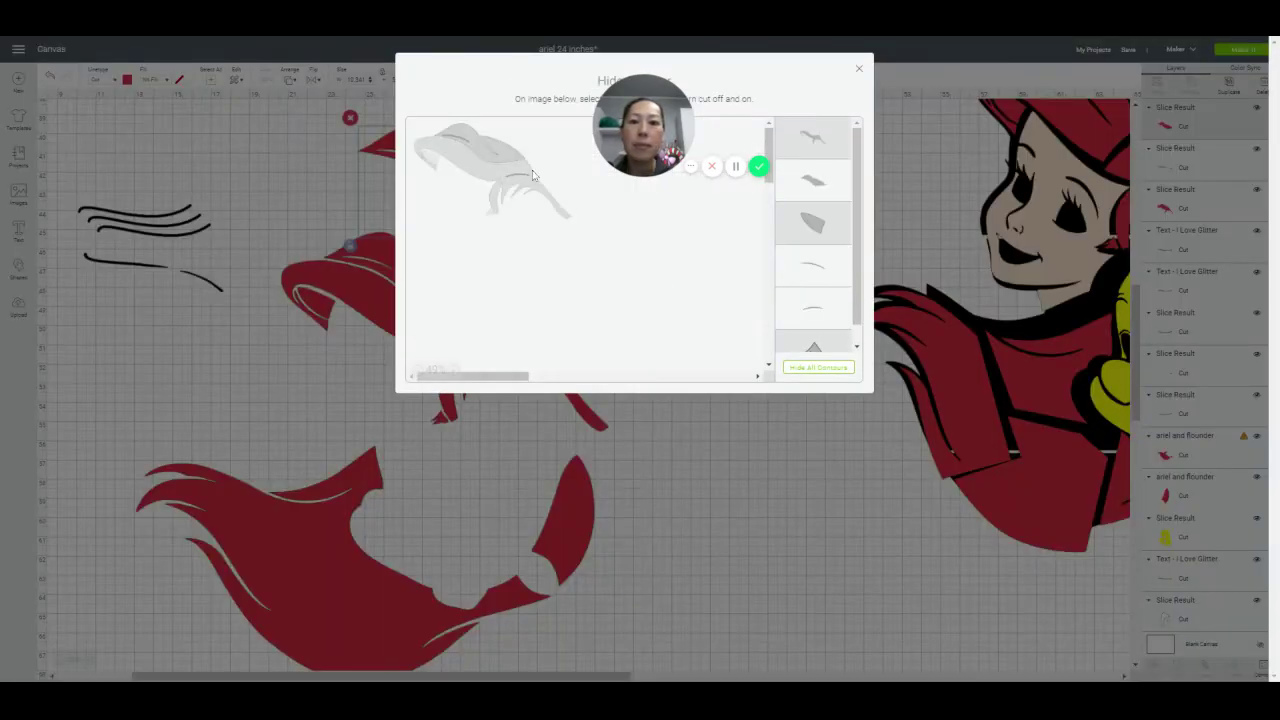
{"action": "left_click", "coordinate": [515, 178]}
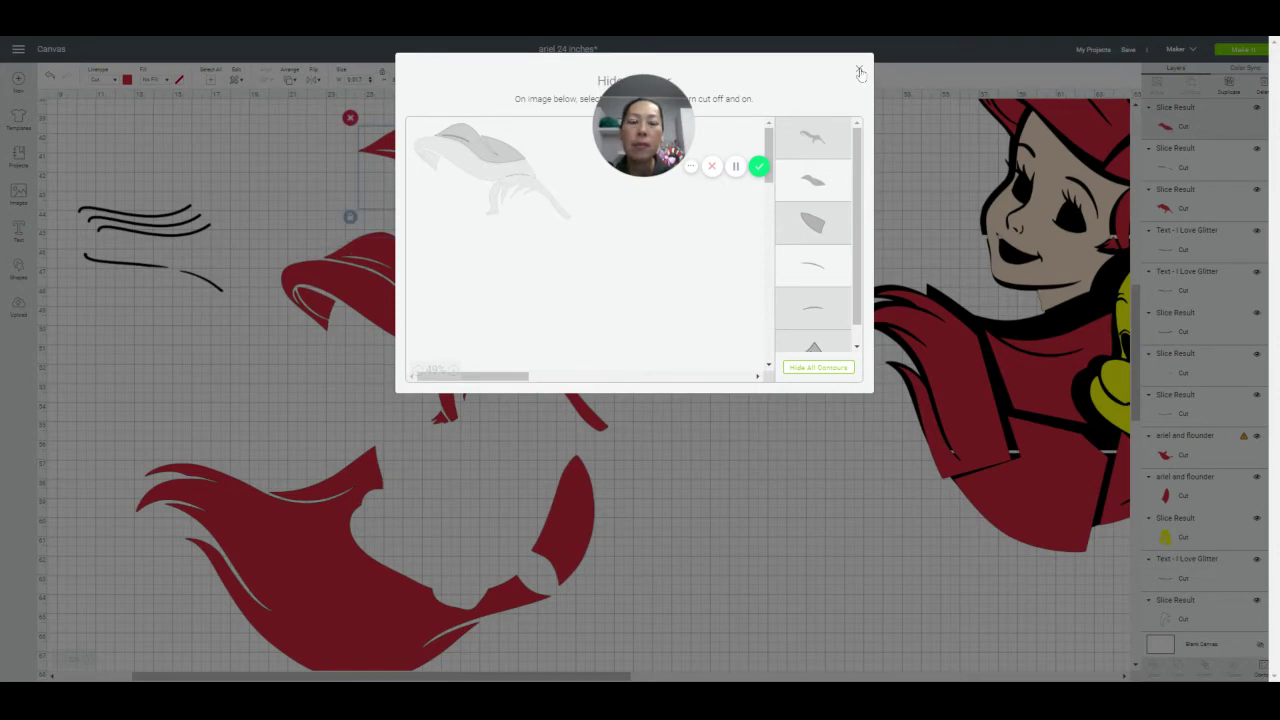
{"action": "left_click", "coordinate": [858, 68]}
{"action": "left_click_drag", "start_coordinate": [479, 181], "coordinate": [462, 208]}
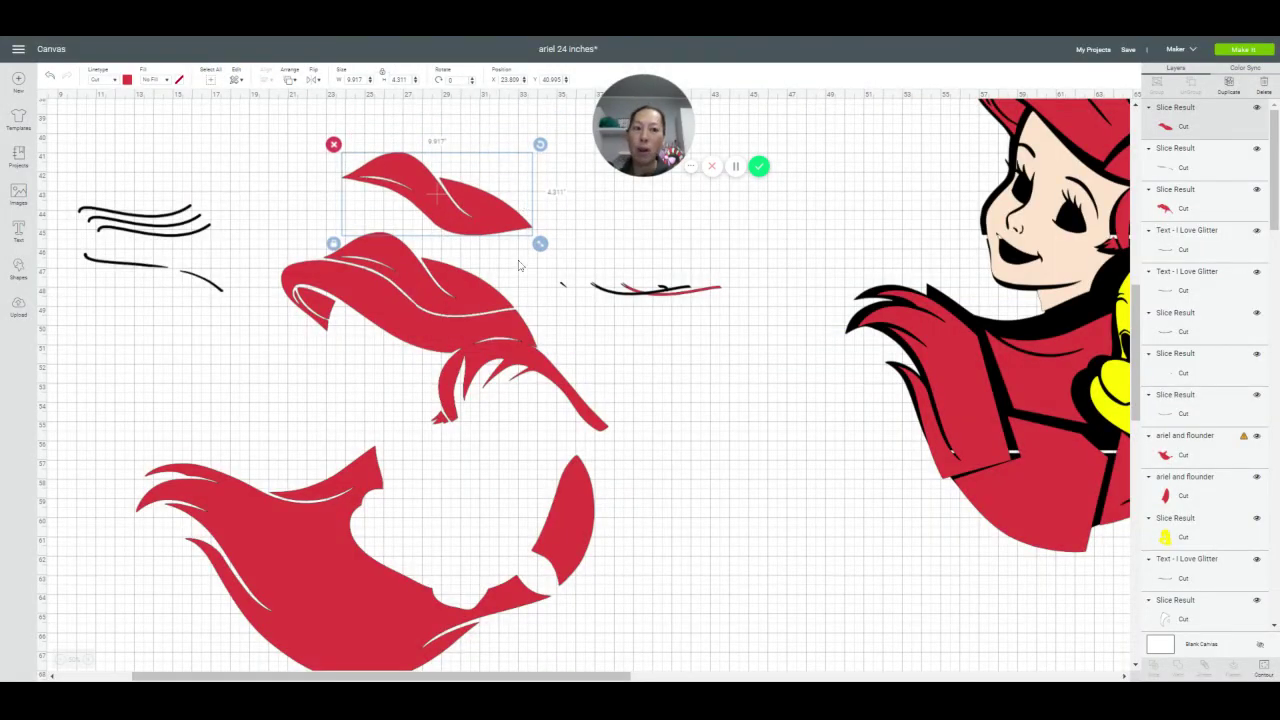
{"action": "left_click_drag", "start_coordinate": [487, 226], "coordinate": [452, 186]}
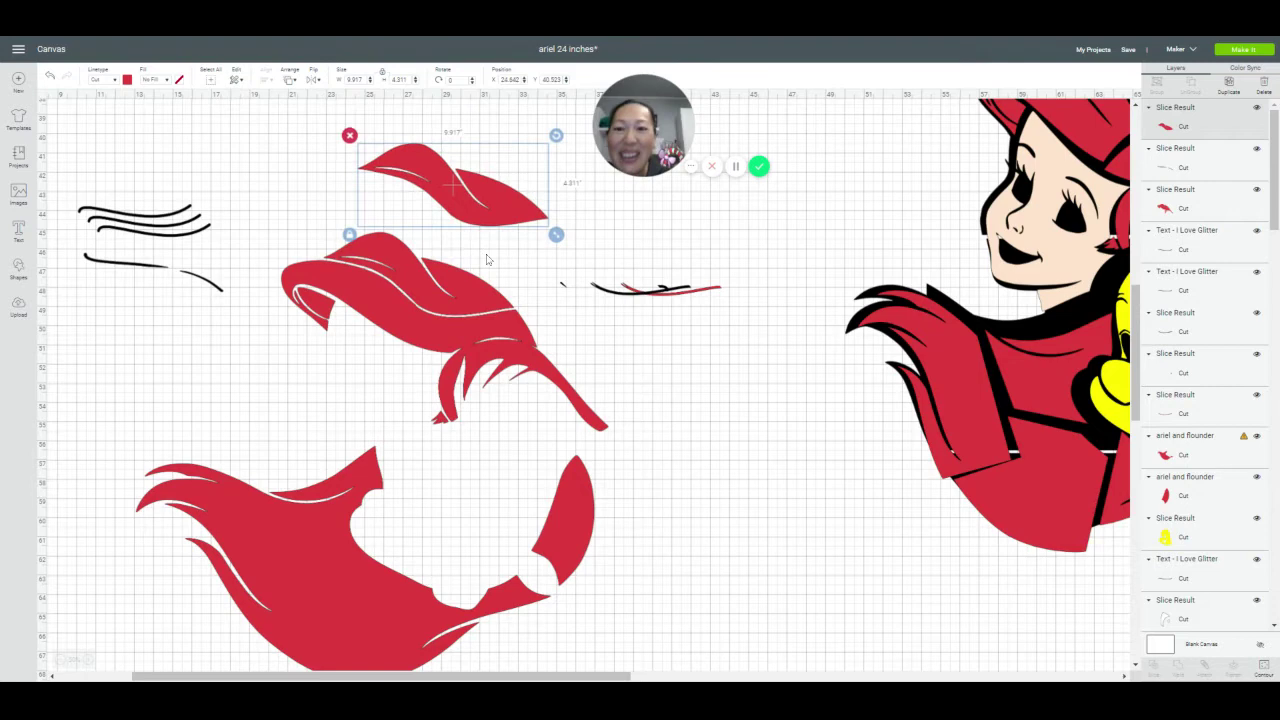
Hide the top section's contour on the original upper hair piece so that only the long lower strand is kept
{"action": "left_click", "coordinate": [447, 300]}
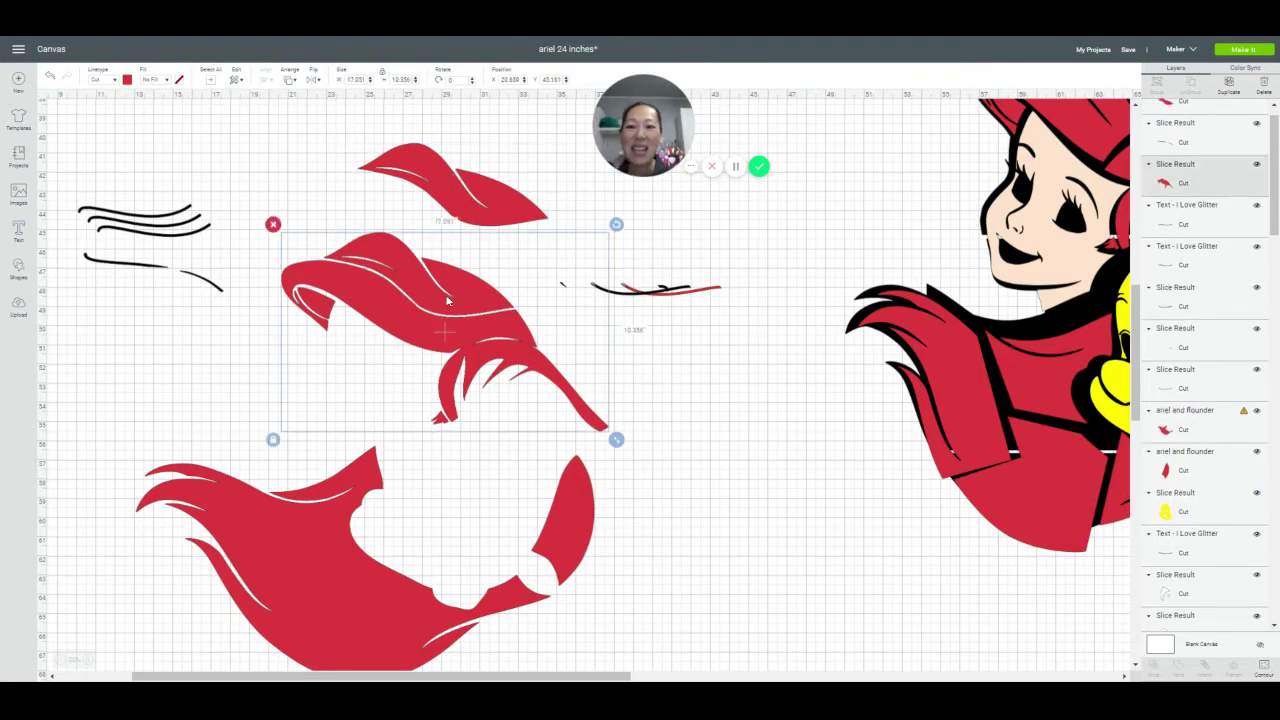
{"action": "left_click", "coordinate": [1263, 668]}
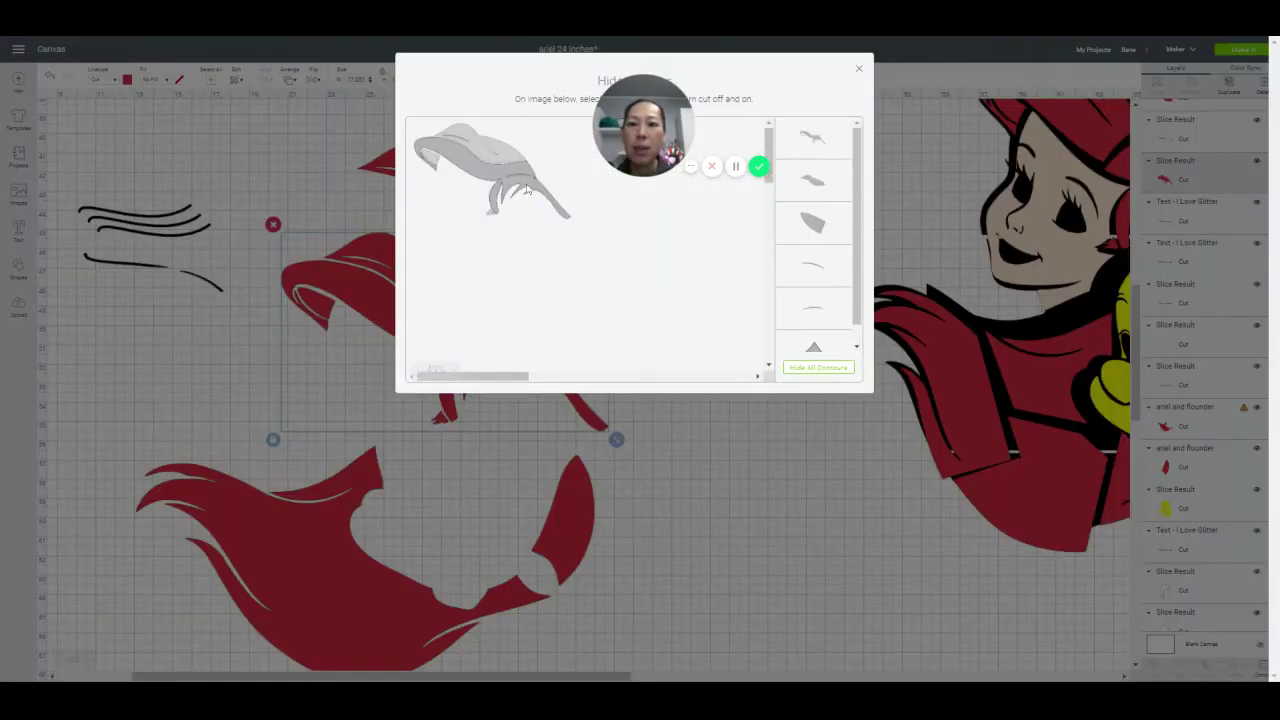
{"action": "left_click", "coordinate": [512, 156]}
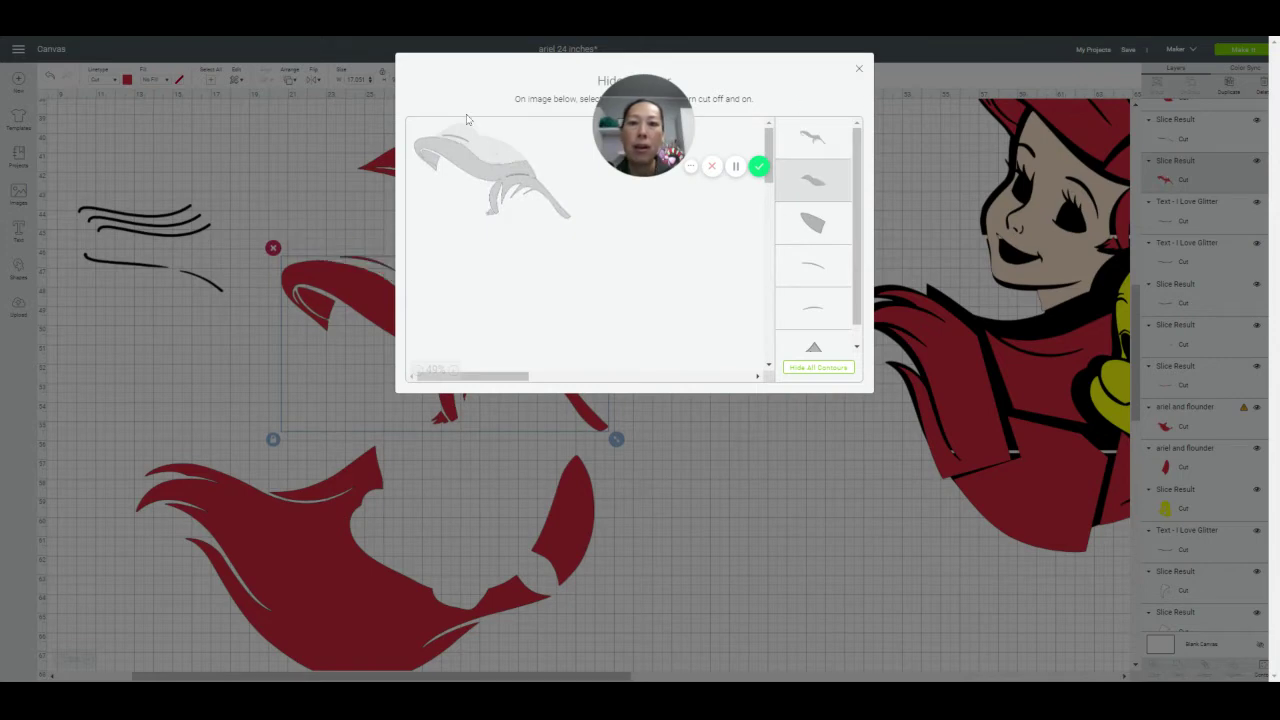
{"action": "left_click", "coordinate": [858, 68]}
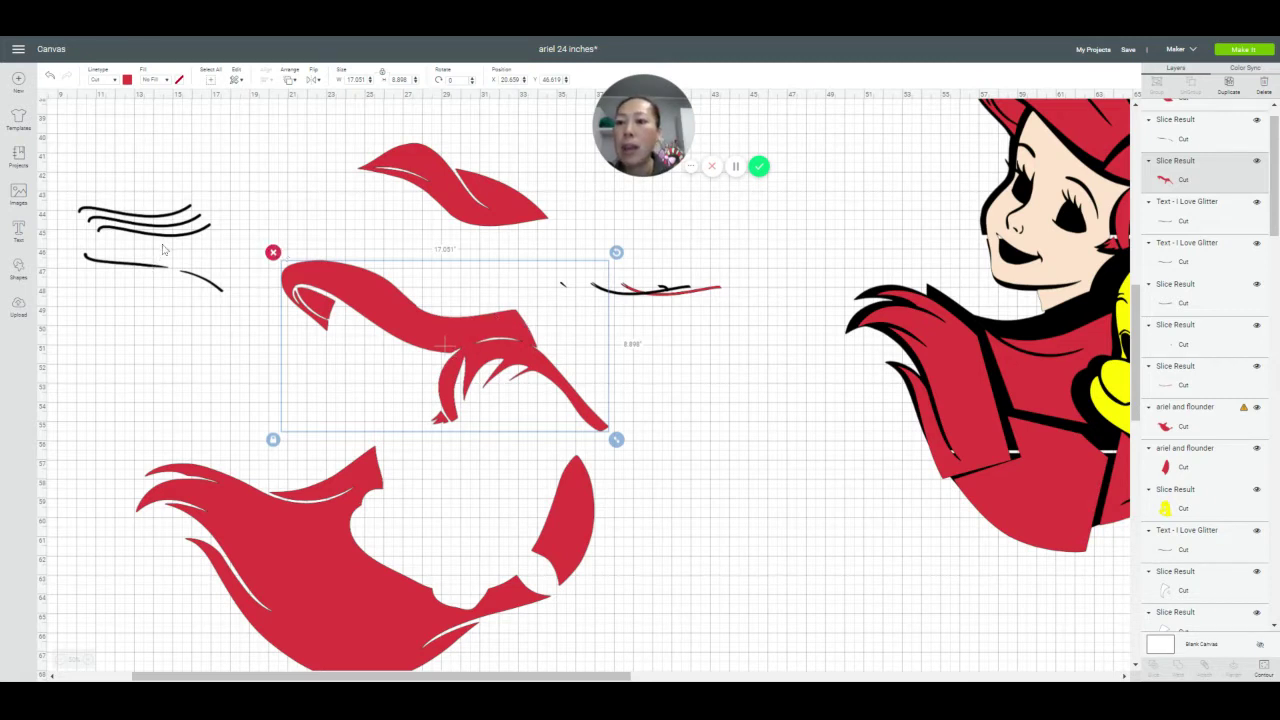
Hide the longer segment of the leftover black line, keeping only the short curved segment
{"action": "left_click", "coordinate": [190, 278]}
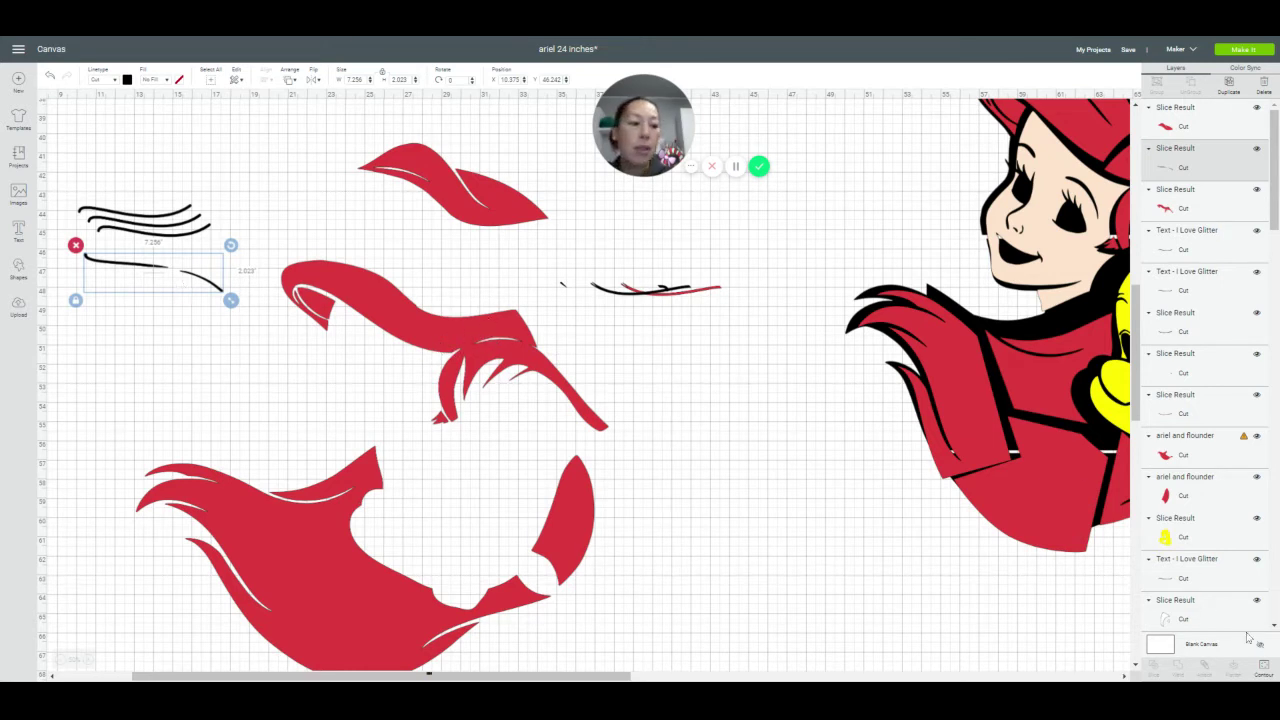
{"action": "left_click", "coordinate": [1265, 668]}
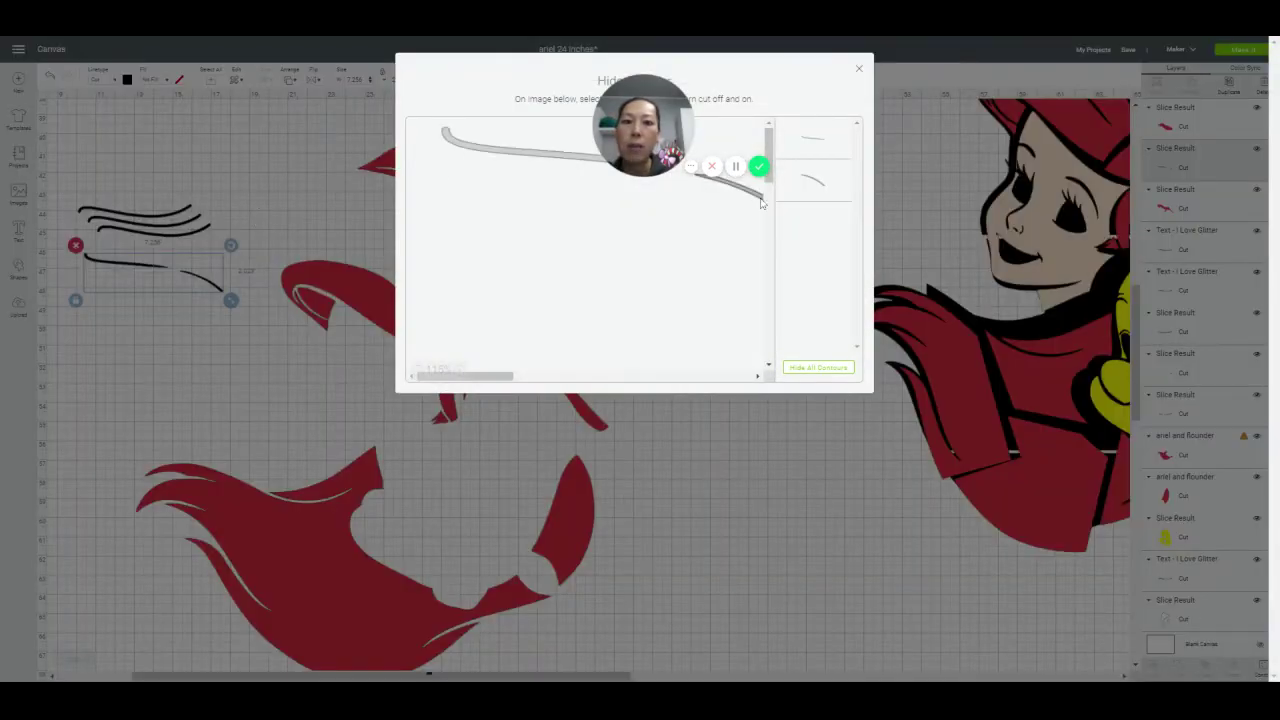
{"action": "left_click", "coordinate": [858, 68]}
Place the short black curve across the narrow part of the hair strand, rotated upward and stretched to about 3.38 inches wide
{"action": "left_click_drag", "start_coordinate": [203, 287], "coordinate": [474, 342]}
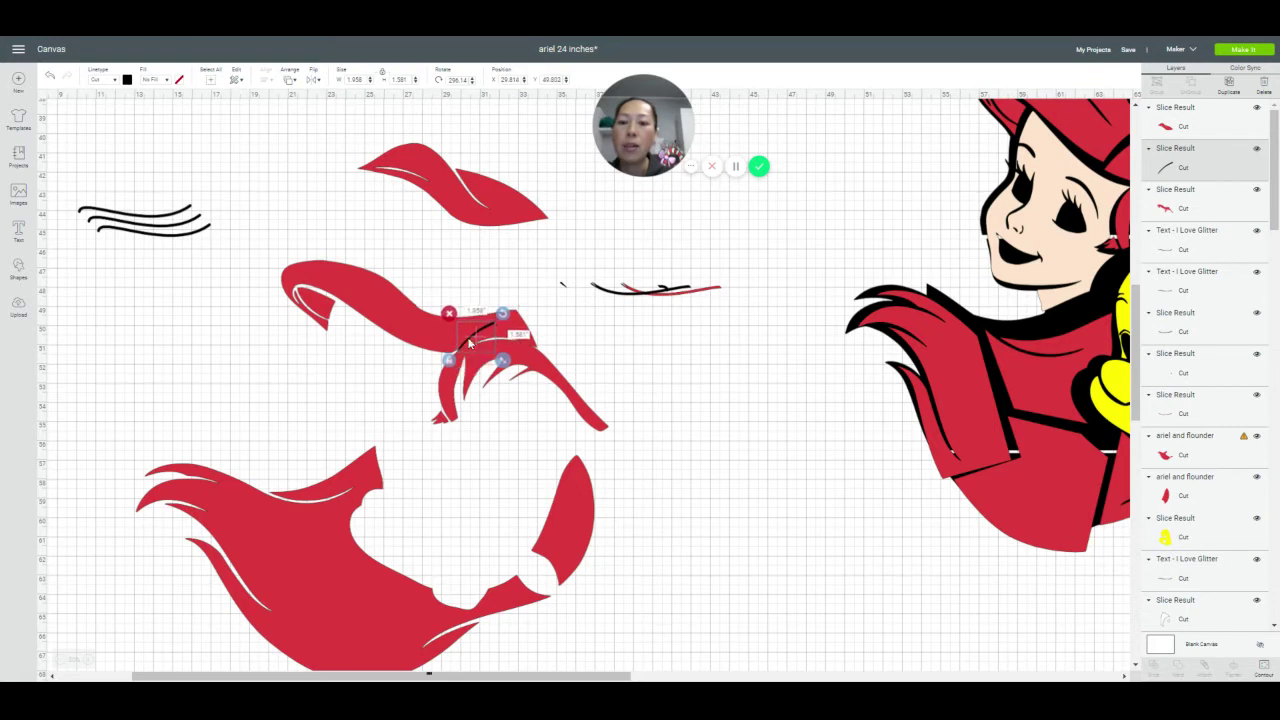
{"action": "left_click_drag", "start_coordinate": [485, 331], "coordinate": [535, 360]}
{"action": "left_click_drag", "start_coordinate": [531, 316], "coordinate": [507, 333]}
{"action": "left_click", "coordinate": [671, 514]}
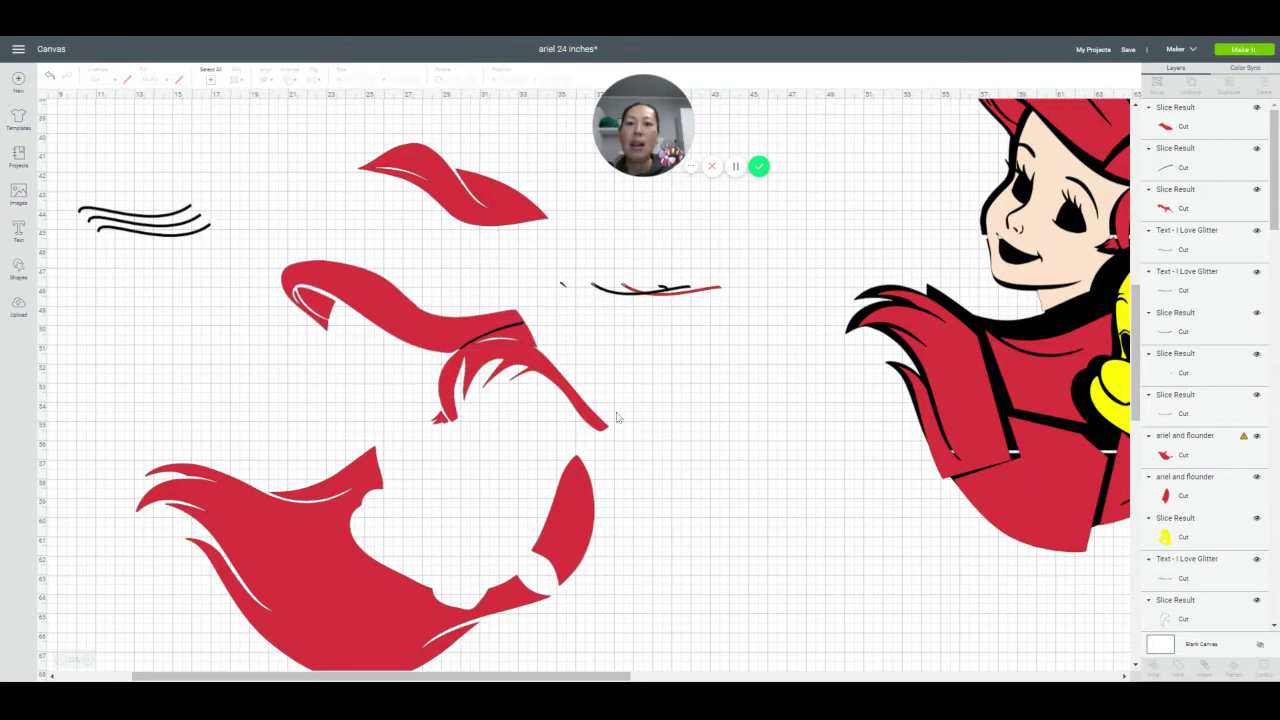
{"action": "left_click", "coordinate": [511, 332]}
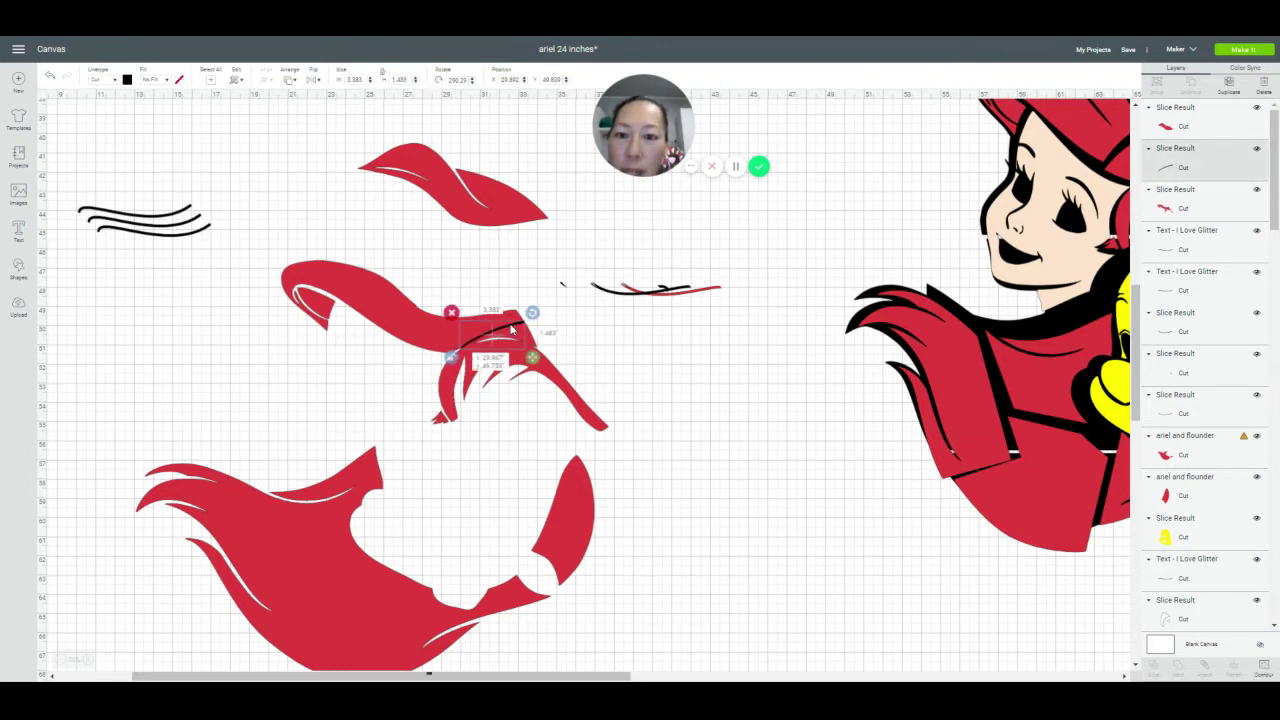
Slice the middle hair piece with the short black curve and move the resulting slivers off to the side
{"action": "left_click", "coordinate": [300, 300]}
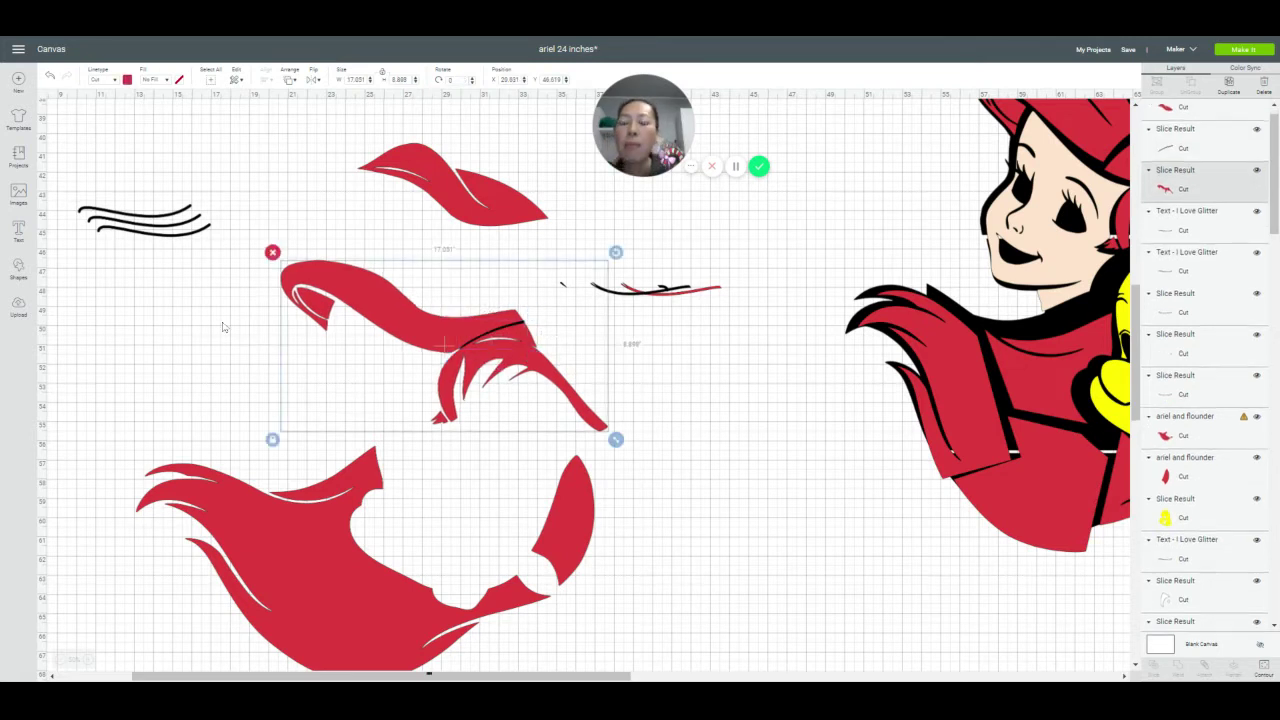
{"action": "left_click", "coordinate": [223, 323]}
{"action": "left_click_drag", "start_coordinate": [223, 318], "coordinate": [526, 366]}
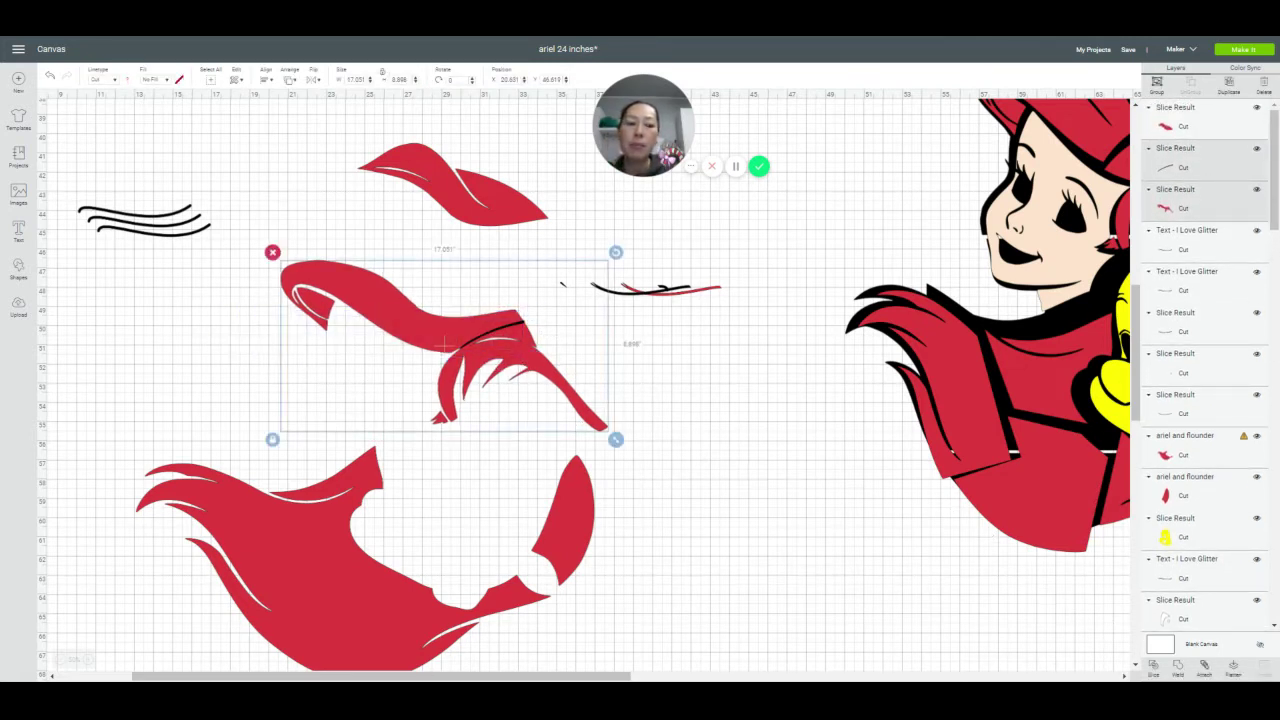
{"action": "left_click", "coordinate": [1155, 666]}
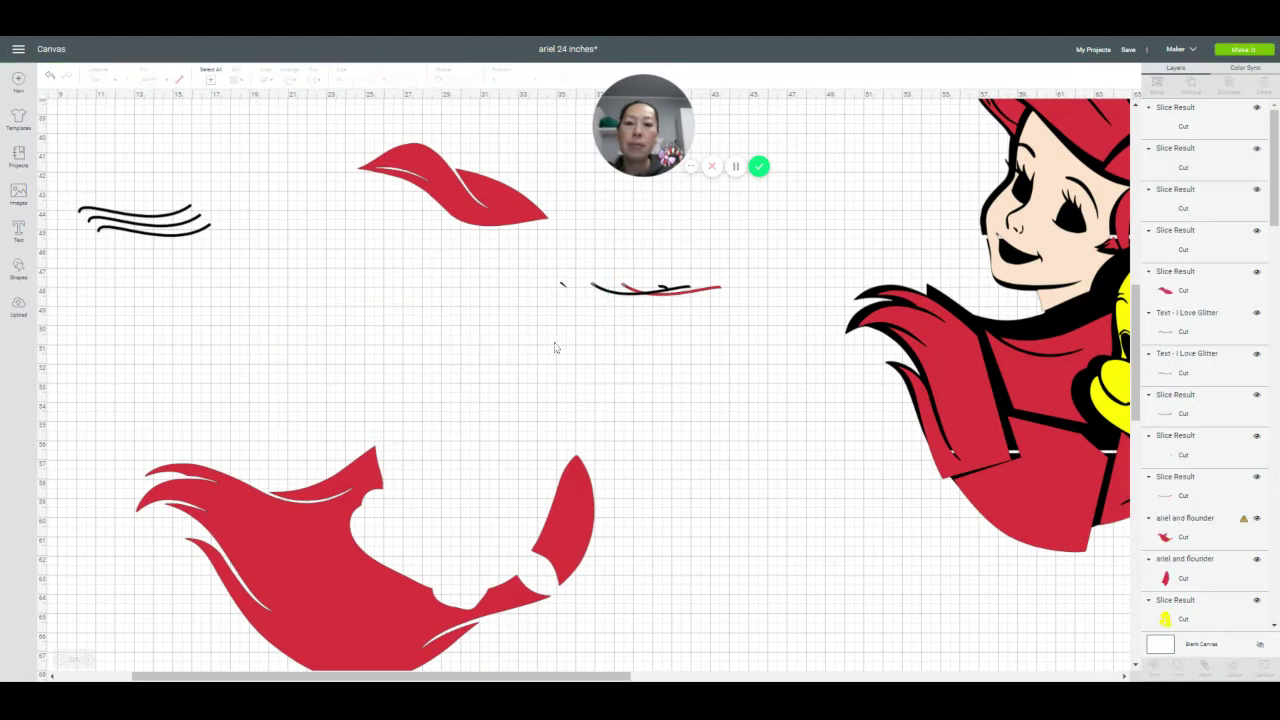
{"action": "left_click", "coordinate": [483, 341]}
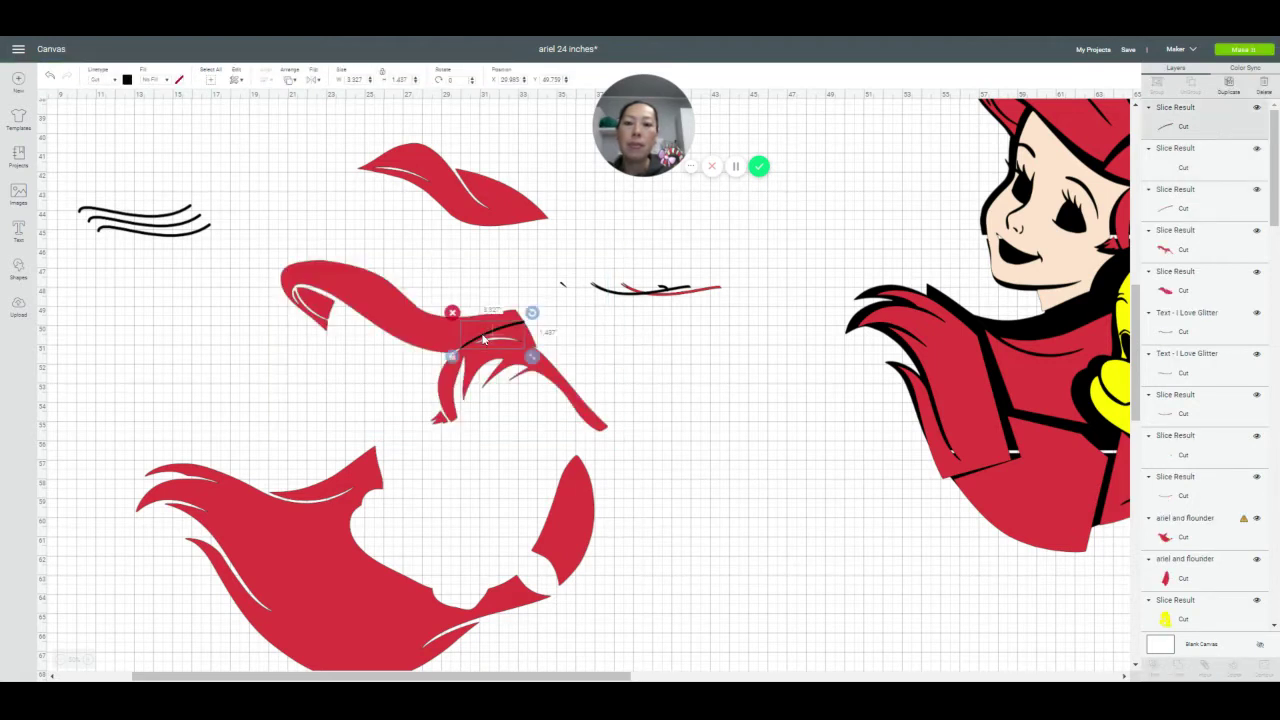
{"action": "left_click_drag", "start_coordinate": [483, 341], "coordinate": [646, 367]}
{"action": "left_click_drag", "start_coordinate": [505, 335], "coordinate": [650, 335]}
{"action": "left_click_drag", "start_coordinate": [497, 334], "coordinate": [688, 364]}
Duplicate the sliced hair piece, hide the lower strand's contours on the copy, and position the remaining long strand above the original
{"action": "left_click", "coordinate": [515, 343]}
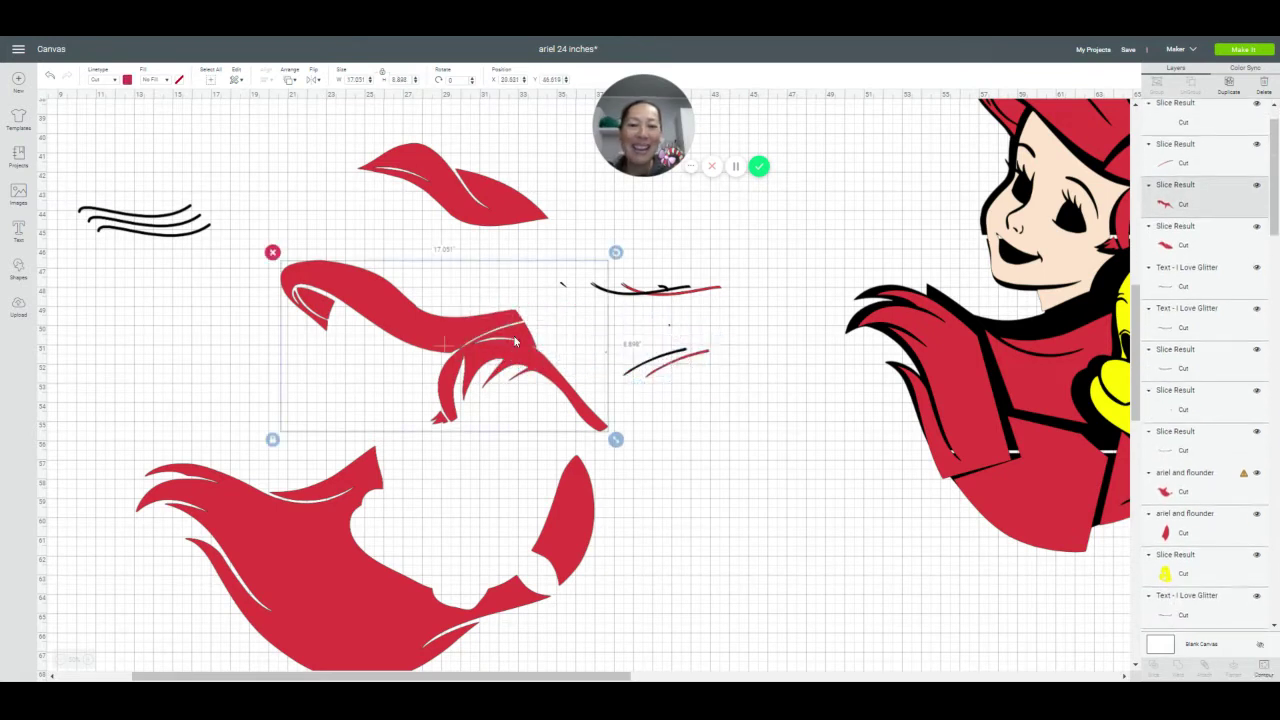
{"action": "left_click", "coordinate": [1229, 83]}
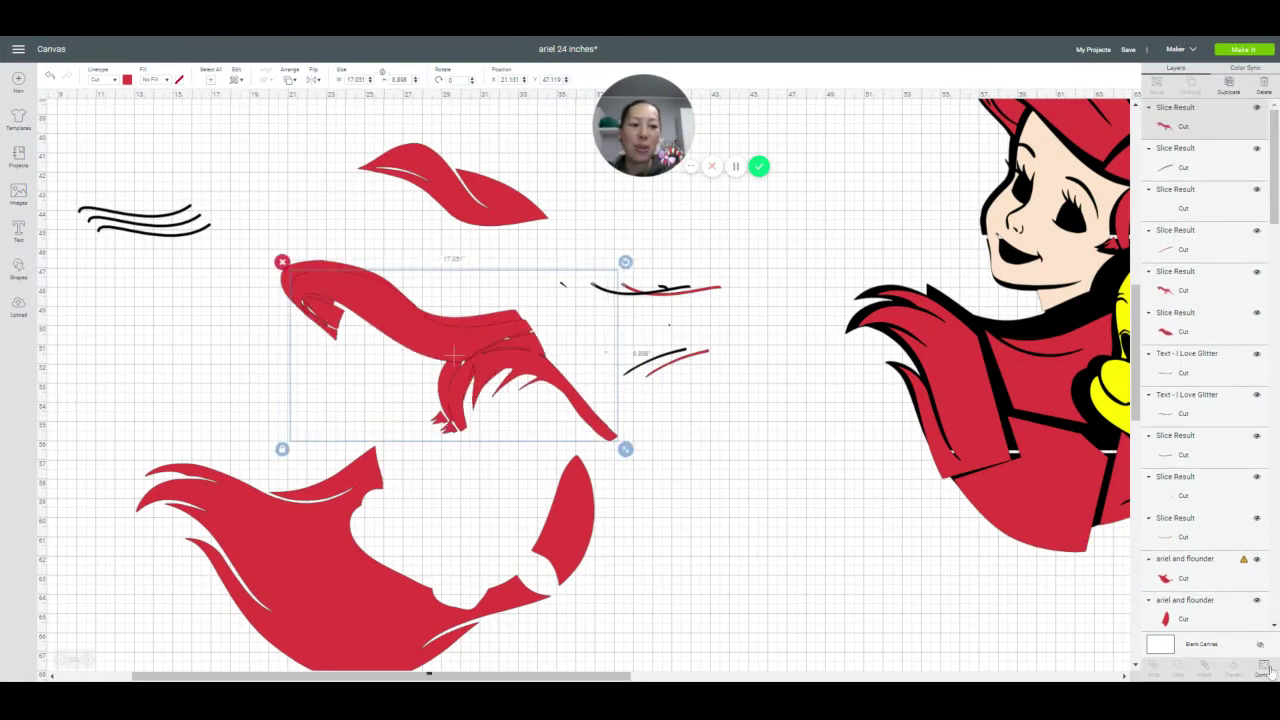
{"action": "left_click", "coordinate": [1266, 668]}
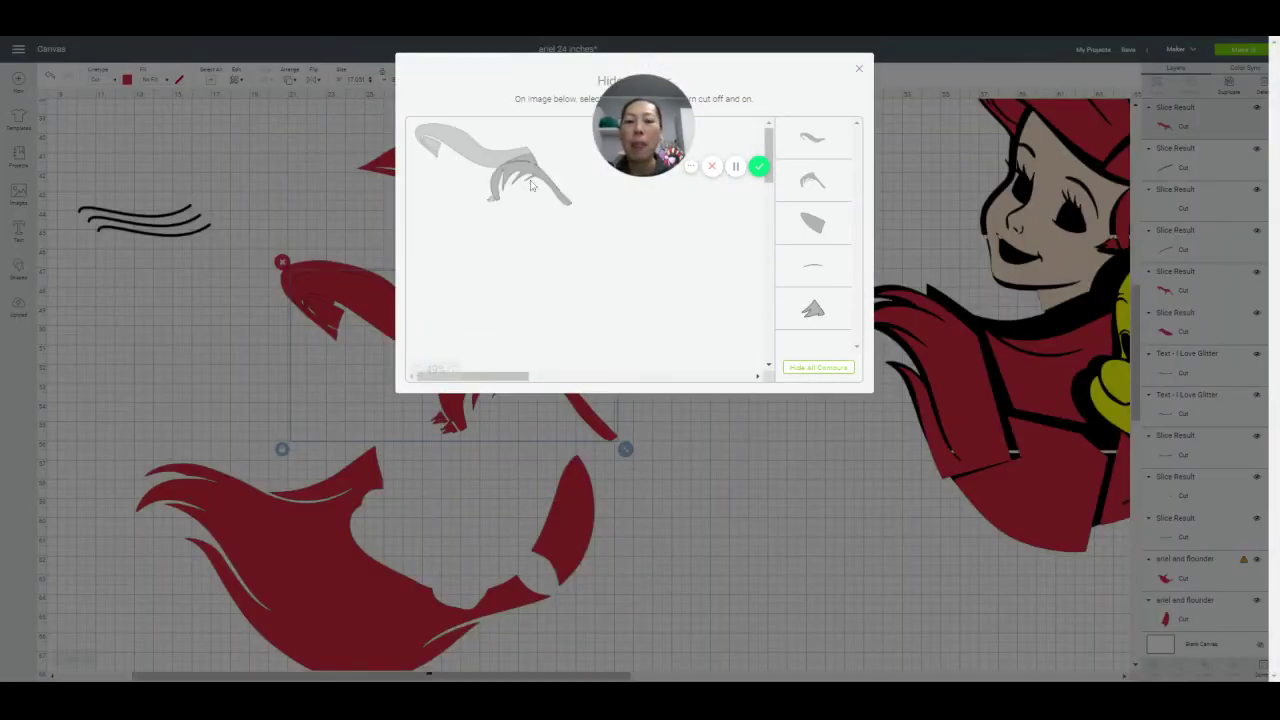
{"action": "left_click", "coordinate": [530, 185]}
{"action": "left_click", "coordinate": [508, 187]}
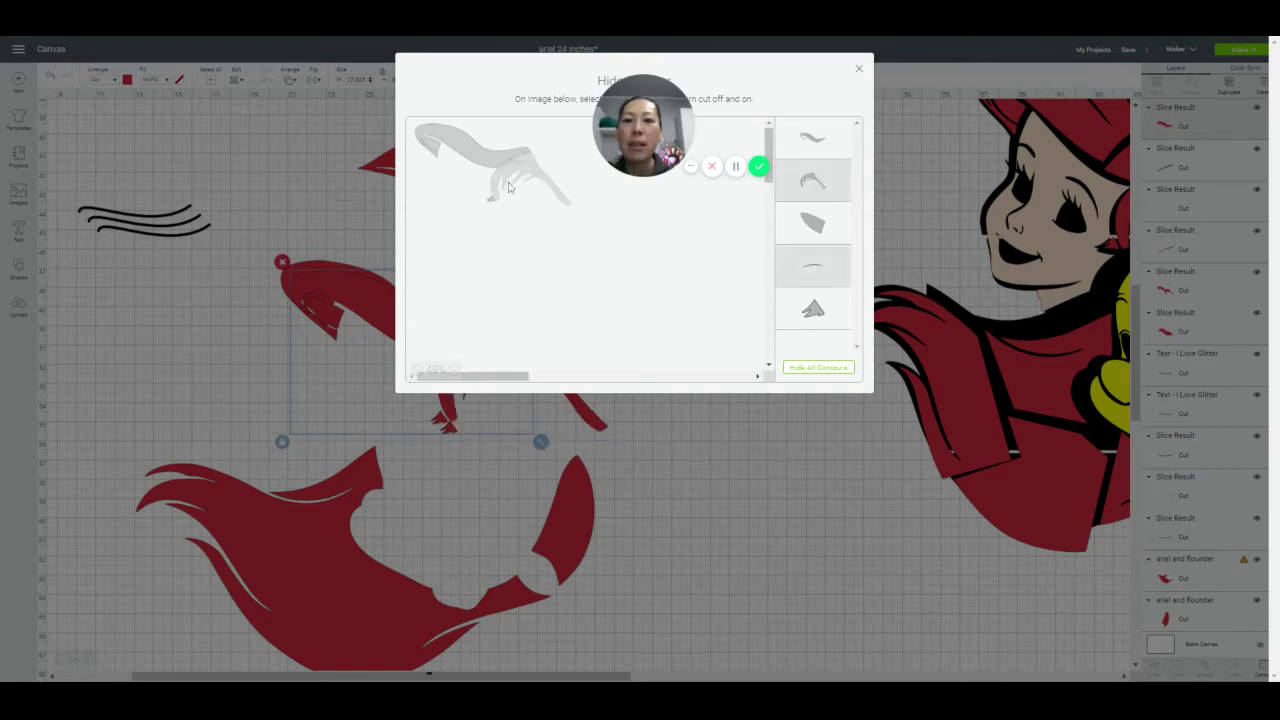
{"action": "left_click", "coordinate": [496, 200]}
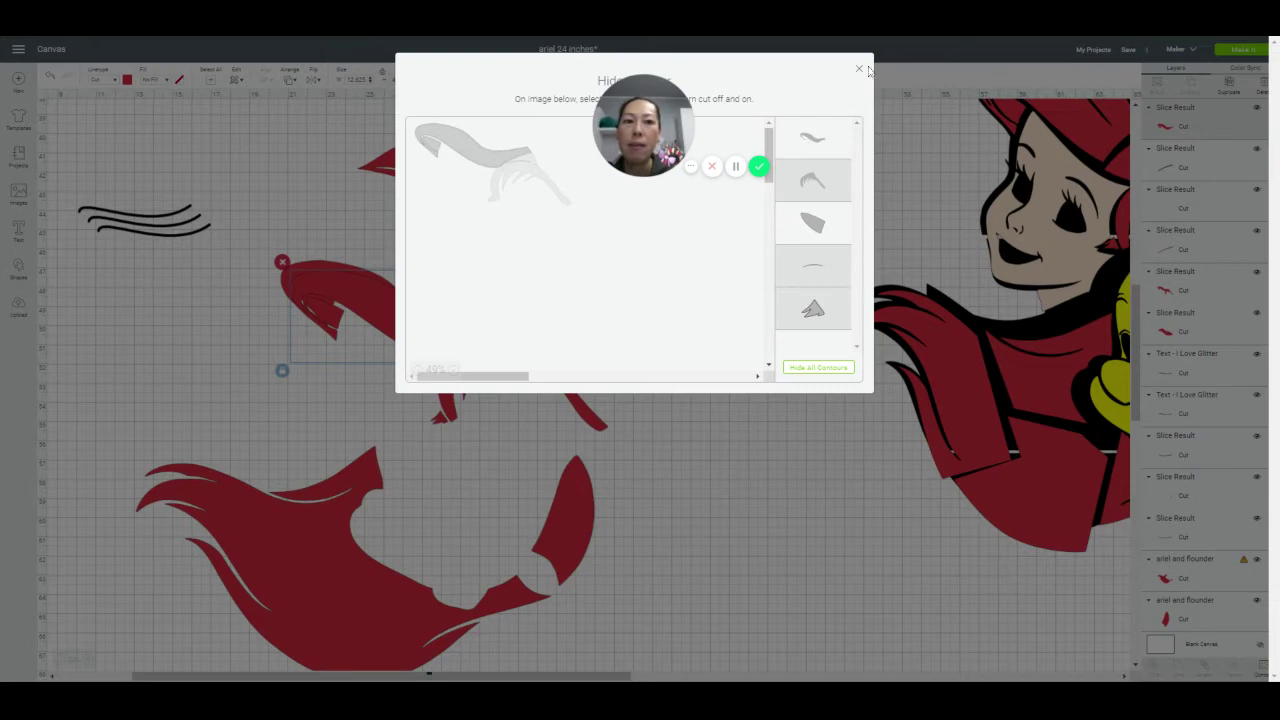
{"action": "left_click", "coordinate": [858, 68]}
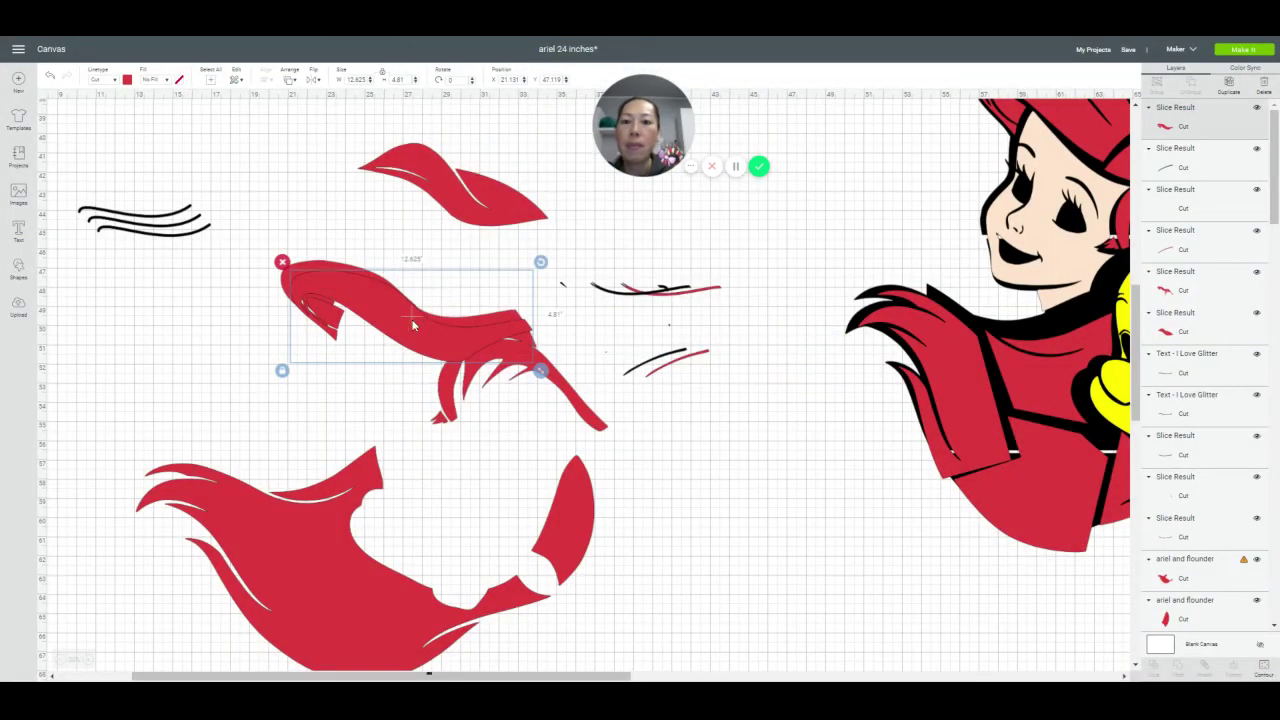
{"action": "left_click_drag", "start_coordinate": [413, 327], "coordinate": [385, 254]}
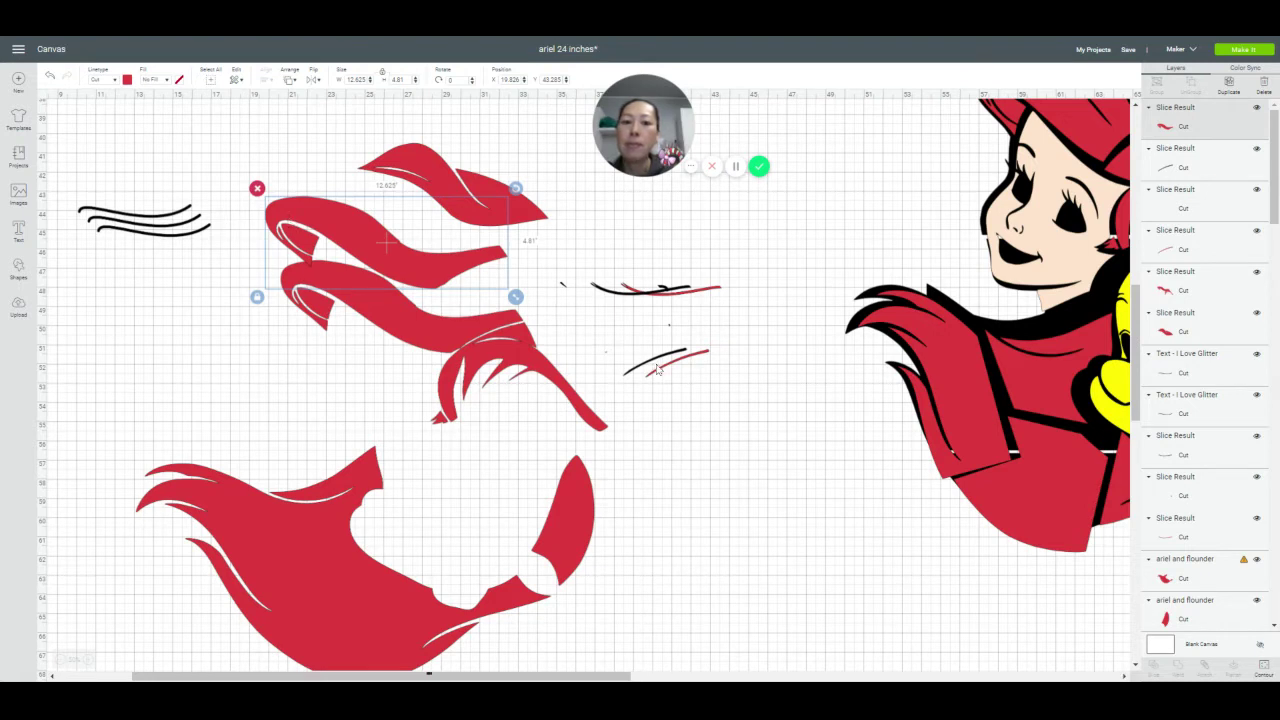
Bring the short black curve to the front and place it diagonally across the upper strand's curled end, about 2.57 inches wide
{"action": "mouse_move", "coordinate": [657, 370]}
{"action": "left_mouse_down"}
{"action": "mouse_move", "coordinate": [386, 291]}
{"action": "mouse_move", "coordinate": [286, 230]}
{"action": "mouse_move", "coordinate": [273, 198]}
{"action": "mouse_move", "coordinate": [318, 195]}
{"action": "mouse_move", "coordinate": [312, 212]}
{"action": "left_mouse_up"}
{"action": "left_click", "coordinate": [287, 80]}
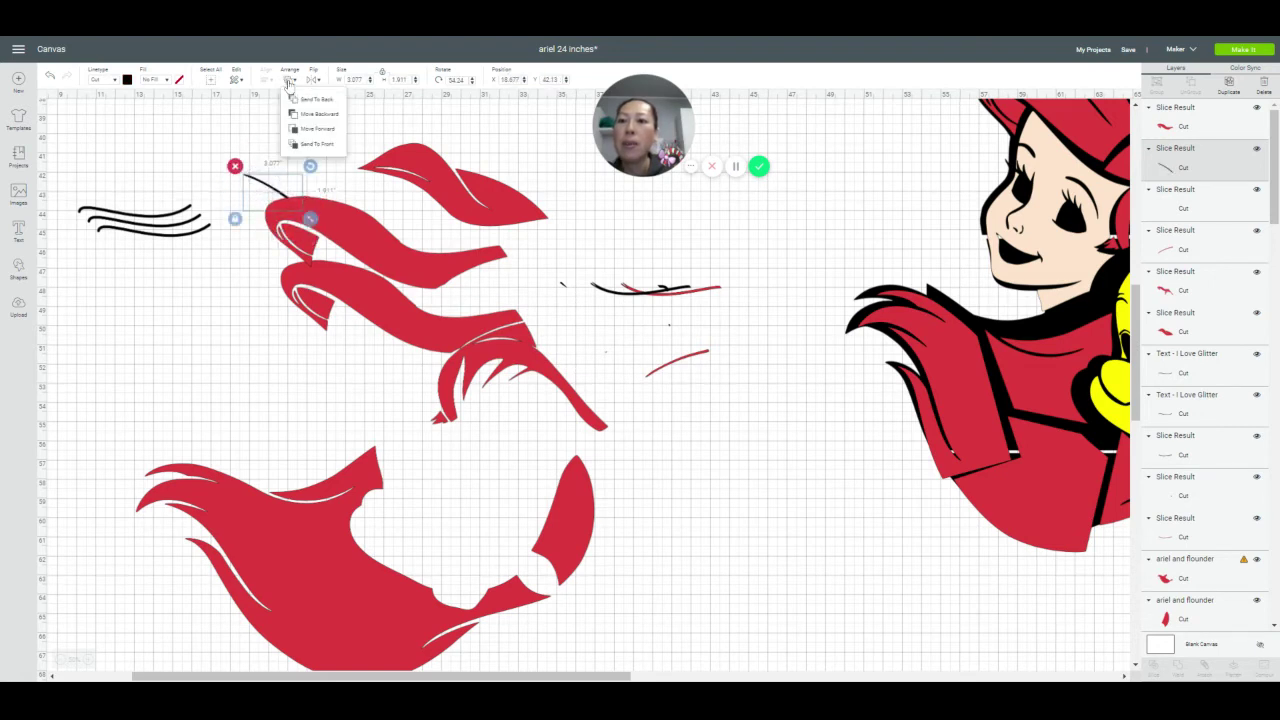
{"action": "left_click", "coordinate": [300, 152]}
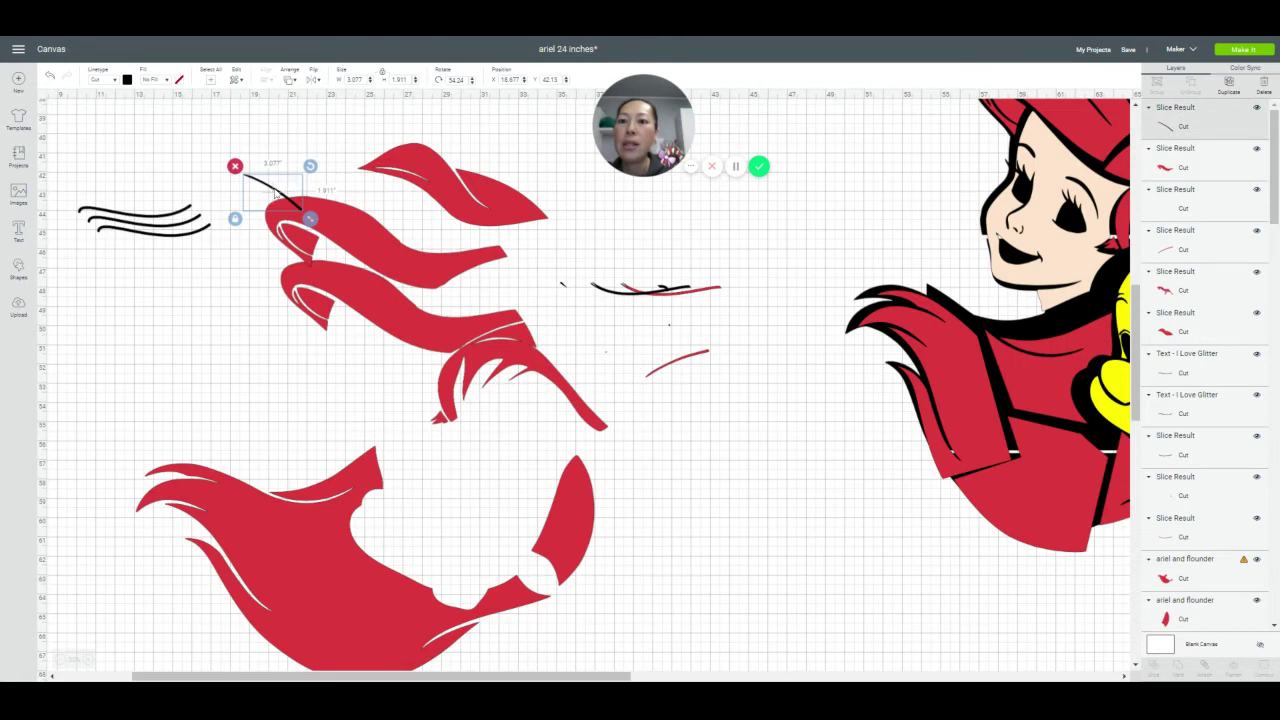
{"action": "left_click_drag", "start_coordinate": [275, 193], "coordinate": [353, 205]}
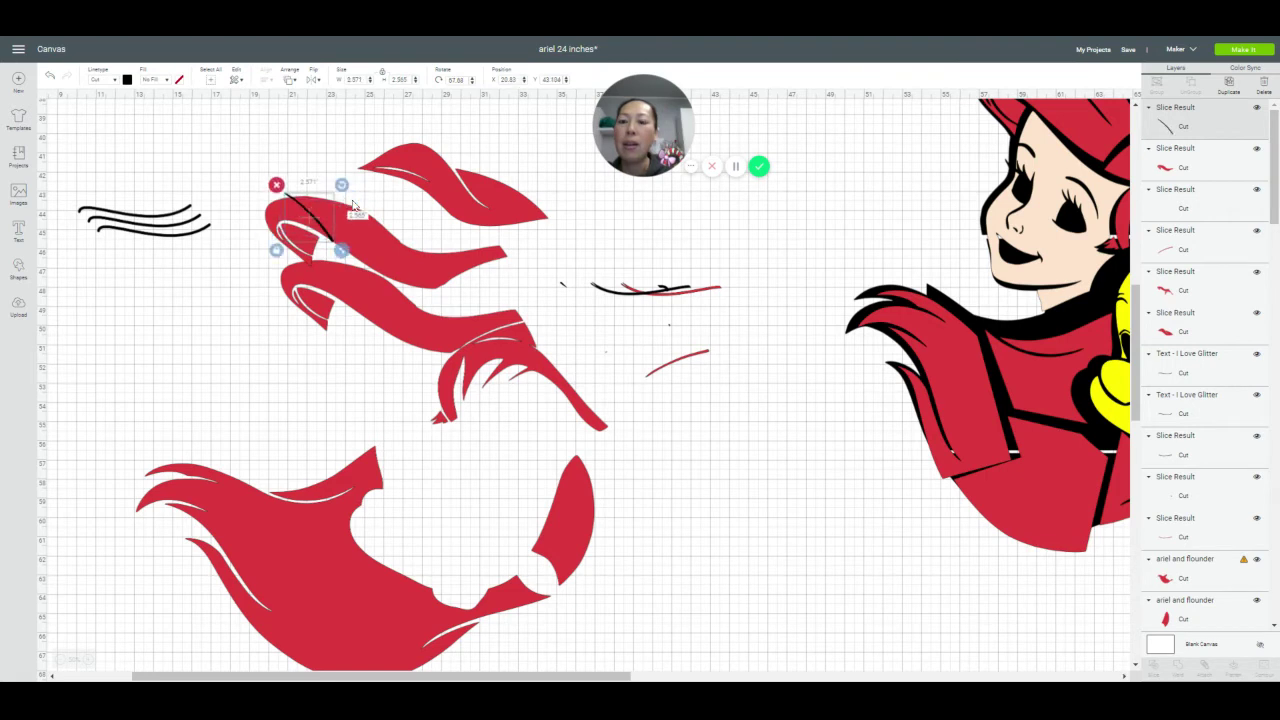
Slice the upper strand with the black curve at its curled end and delete the leftover slivers
{"action": "left_click", "coordinate": [263, 239]}
{"action": "left_click_drag", "start_coordinate": [260, 163], "coordinate": [316, 230]}
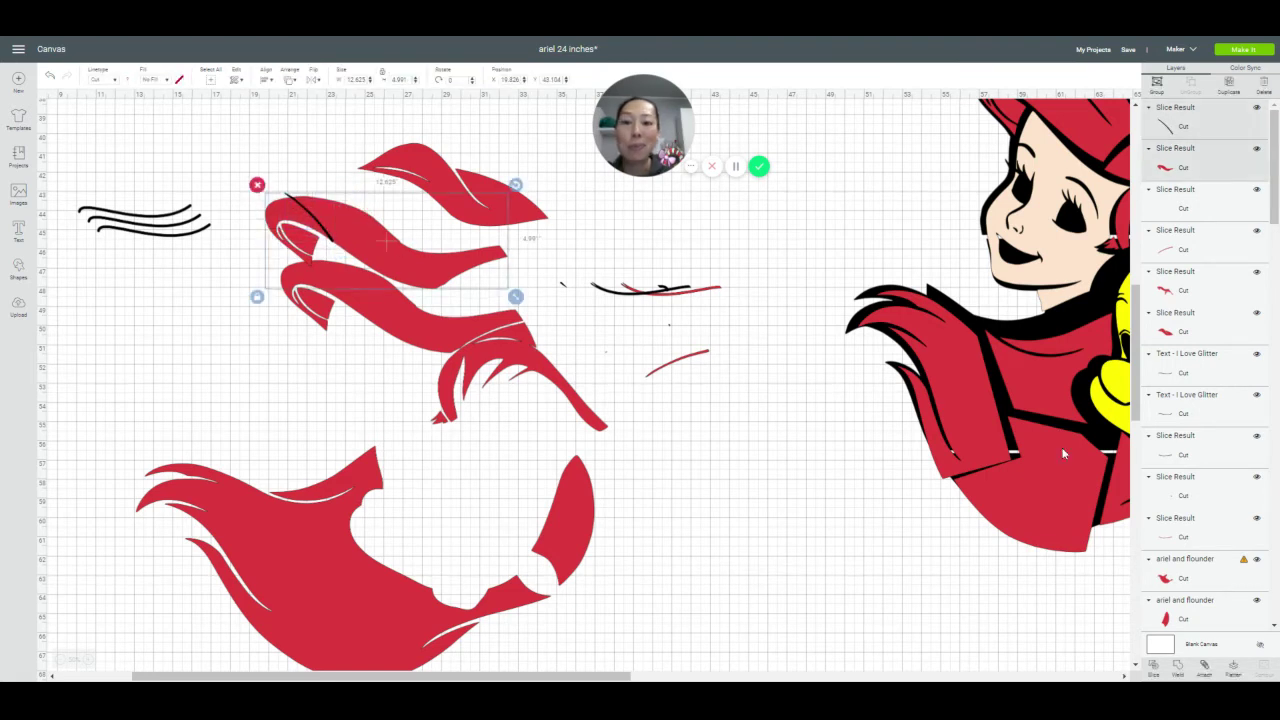
{"action": "left_click", "coordinate": [1155, 675]}
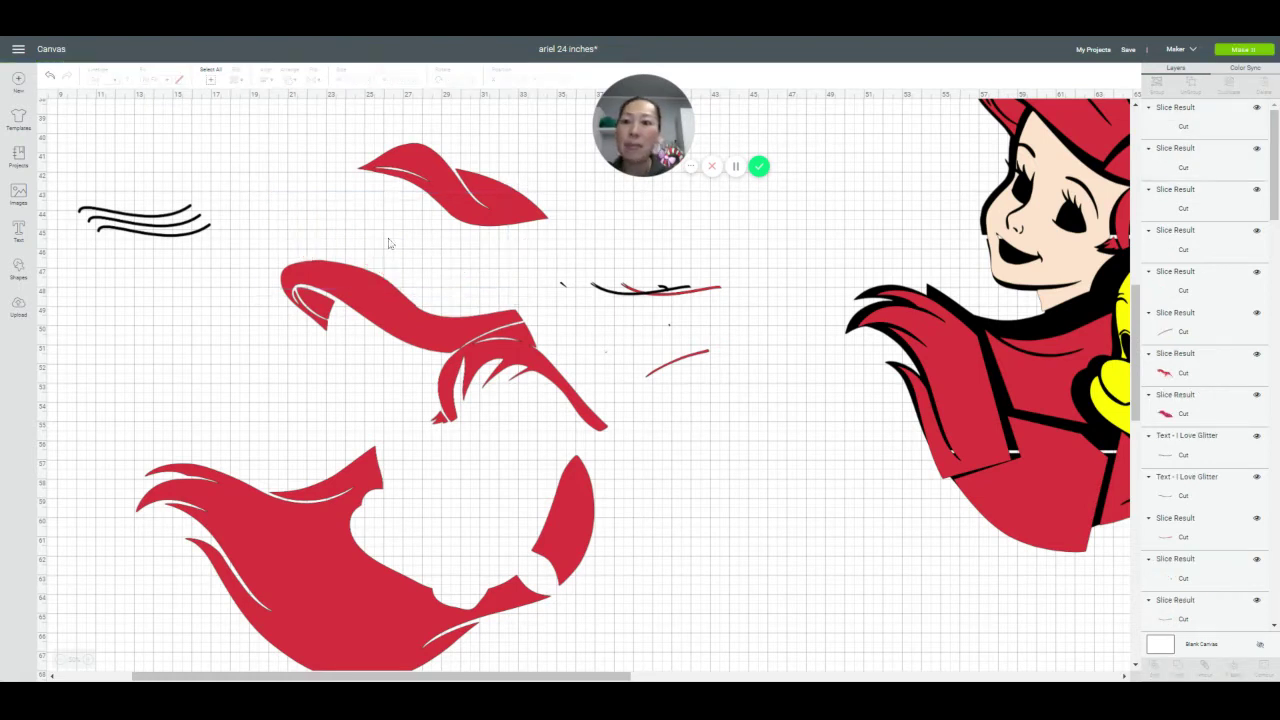
{"action": "left_click_drag", "start_coordinate": [320, 230], "coordinate": [258, 186]}
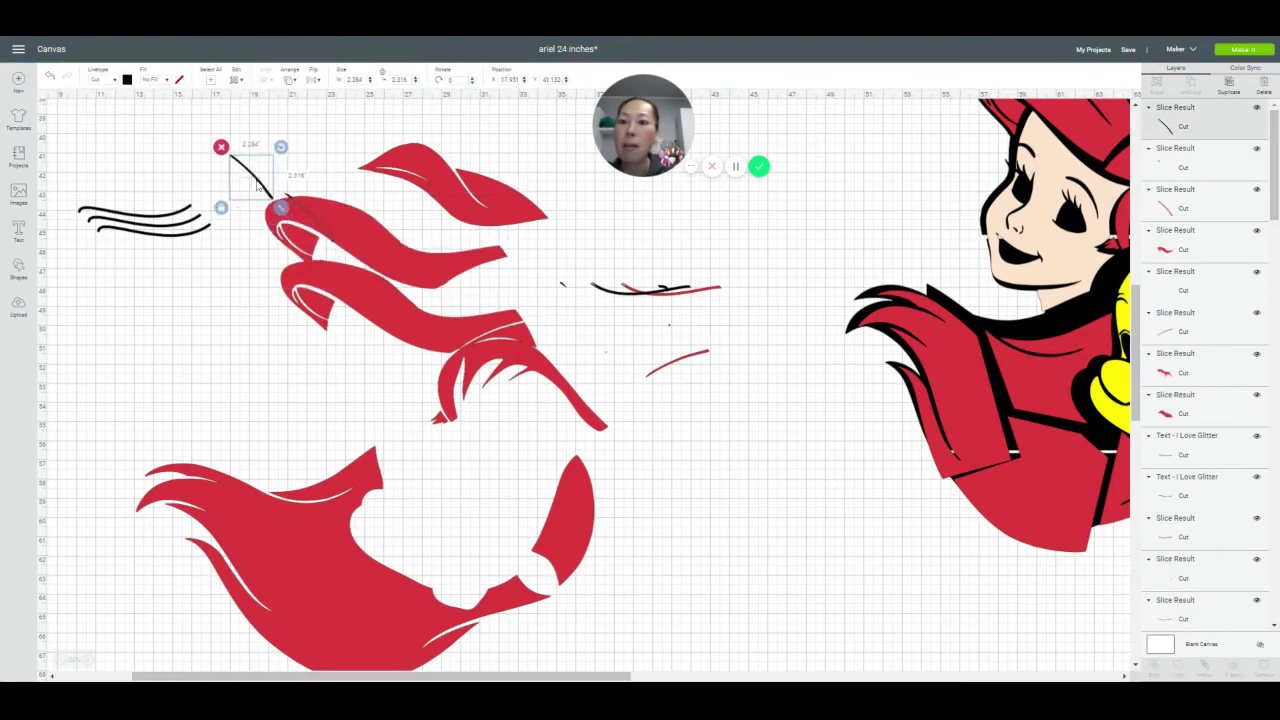
{"action": "left_click", "coordinate": [221, 147]}
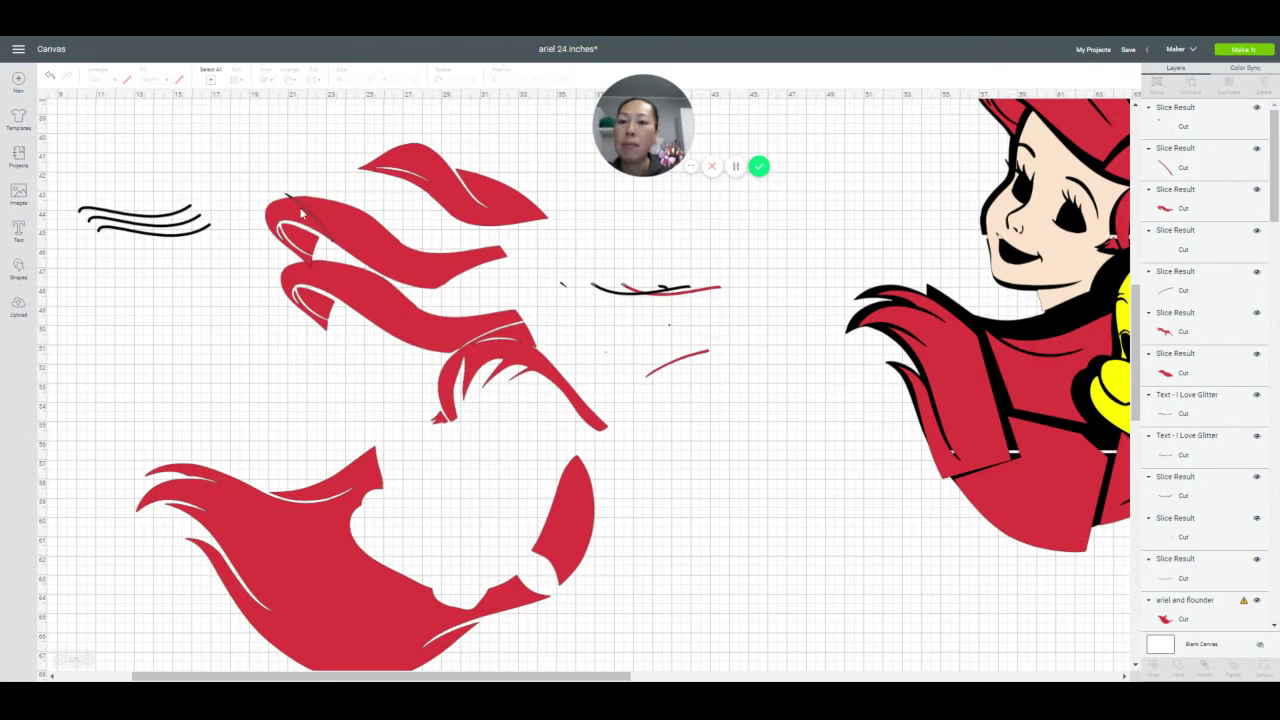
{"action": "left_click_drag", "start_coordinate": [310, 213], "coordinate": [200, 128]}
{"action": "left_click", "coordinate": [206, 130]}
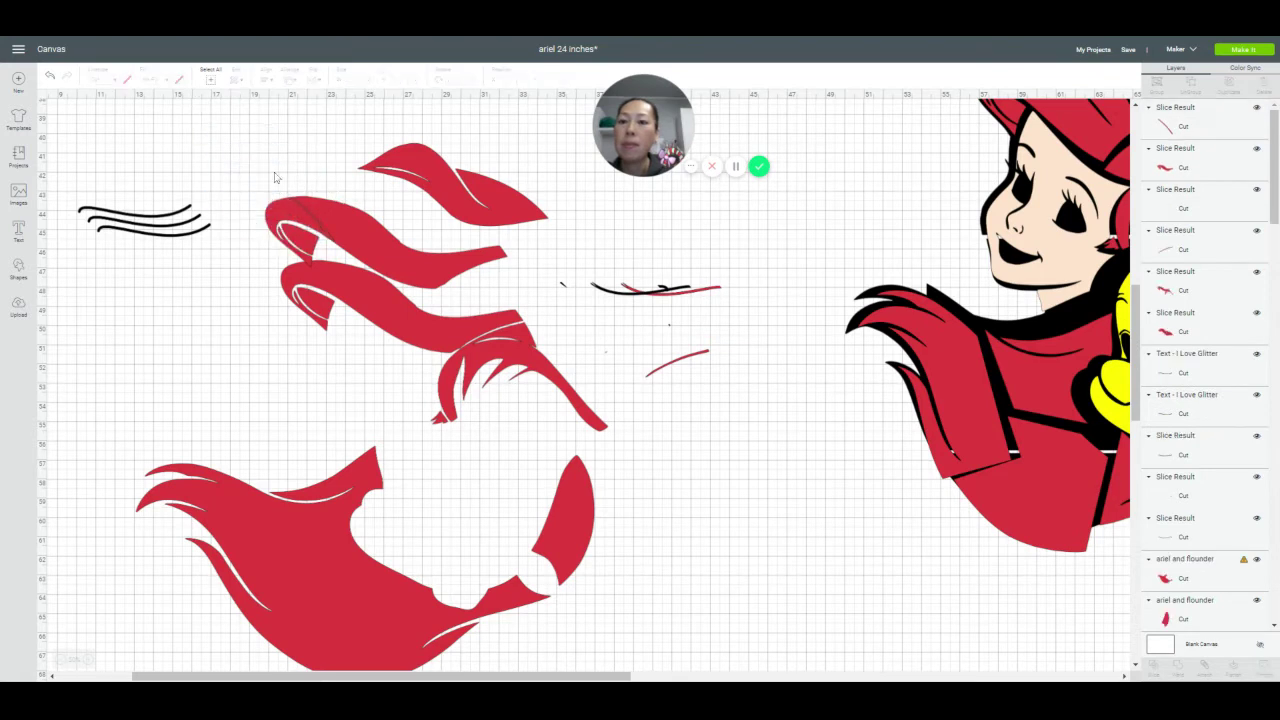
{"action": "left_click_drag", "start_coordinate": [320, 228], "coordinate": [243, 148]}
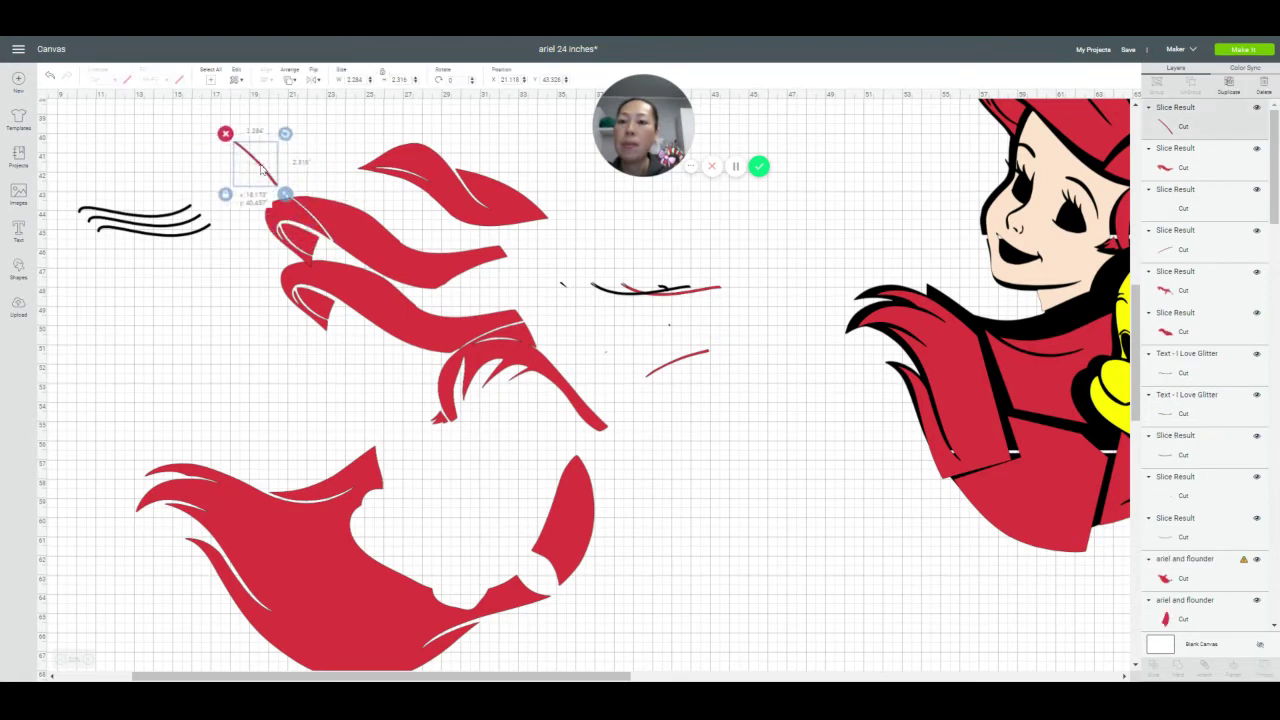
{"action": "left_click", "coordinate": [218, 129]}
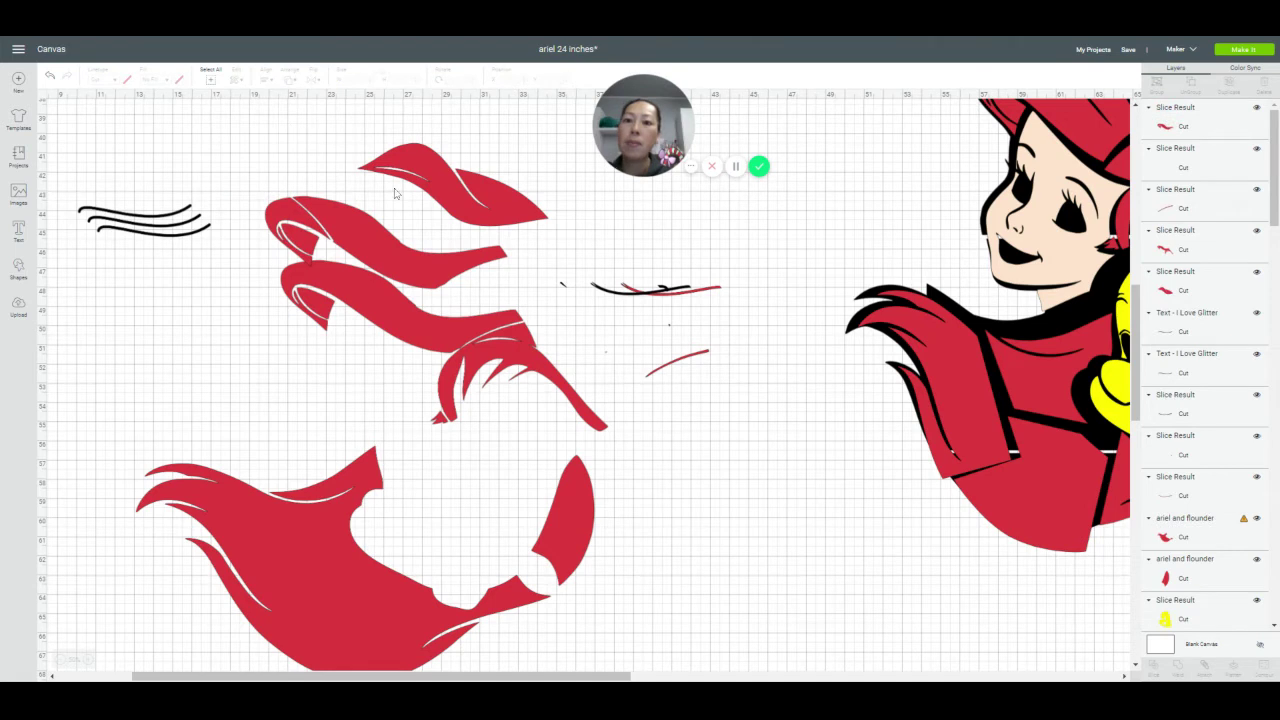
Hide the long strand and curl contours on the original hair piece, keeping the forked lower strand, and move it up against the upper strand
{"action": "left_click", "coordinate": [421, 259]}
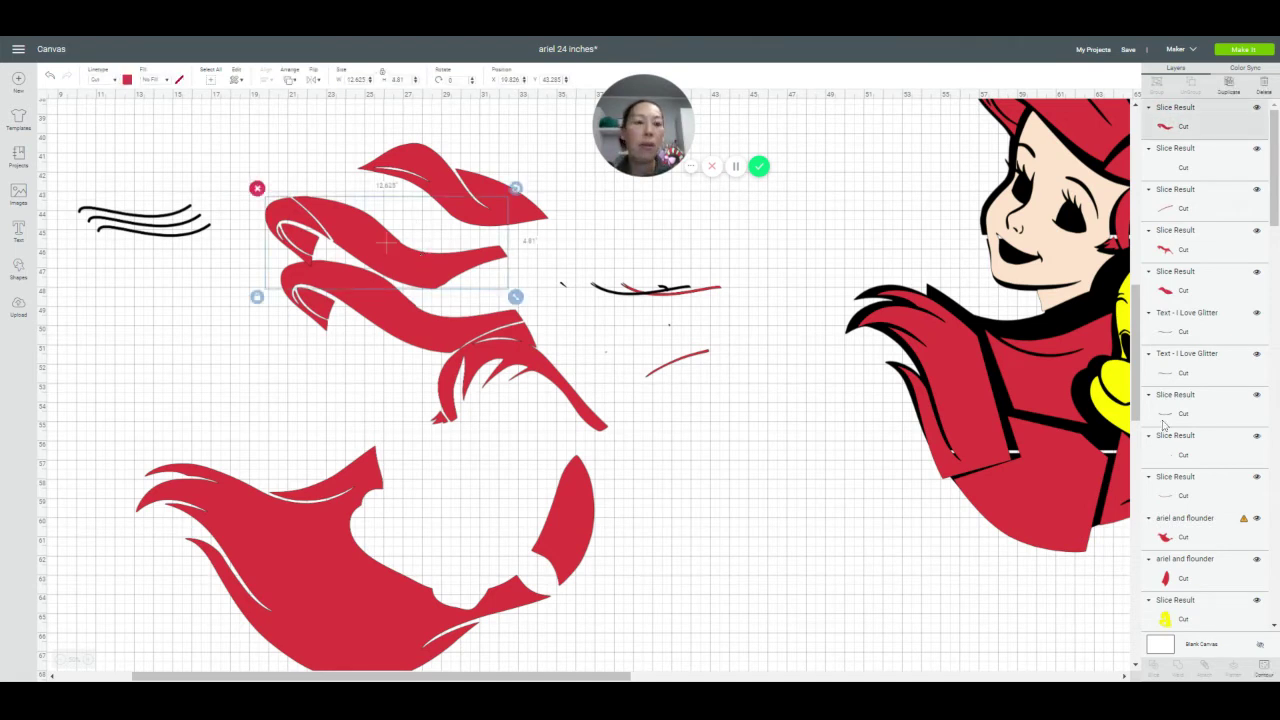
{"action": "left_click", "coordinate": [403, 330]}
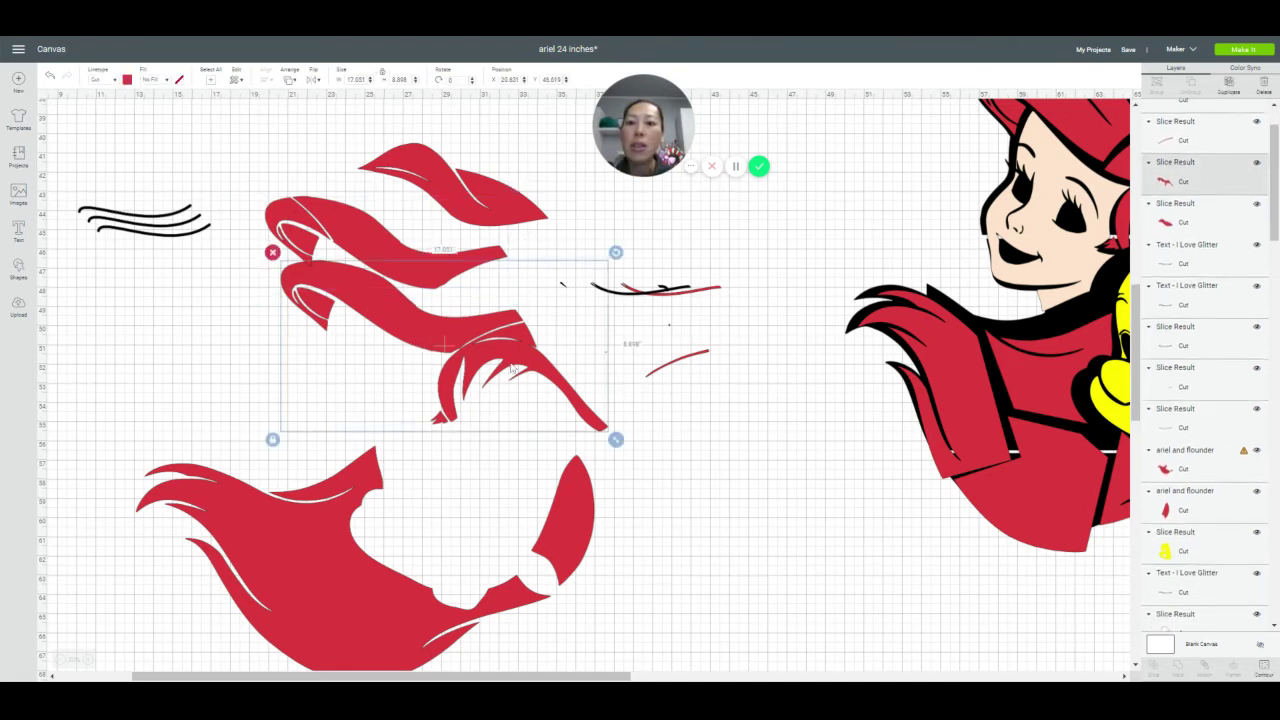
{"action": "left_click", "coordinate": [1266, 666]}
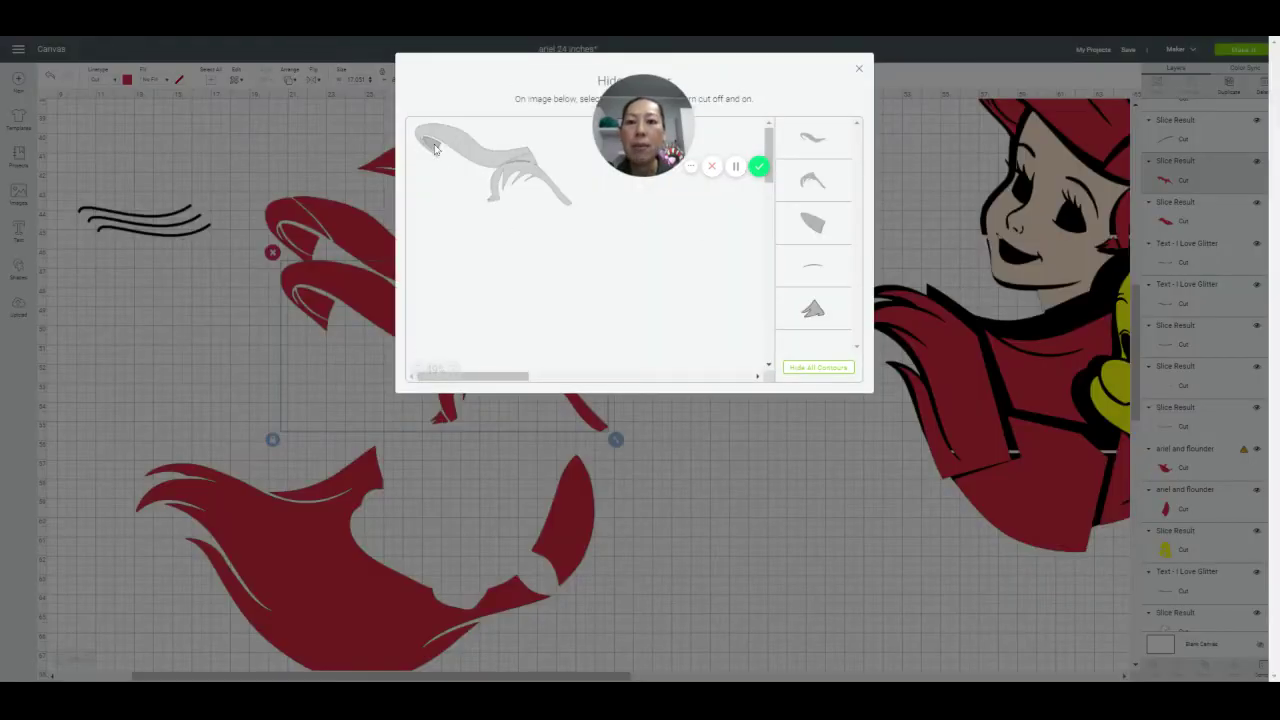
{"action": "left_click", "coordinate": [438, 150]}
{"action": "left_click", "coordinate": [472, 144]}
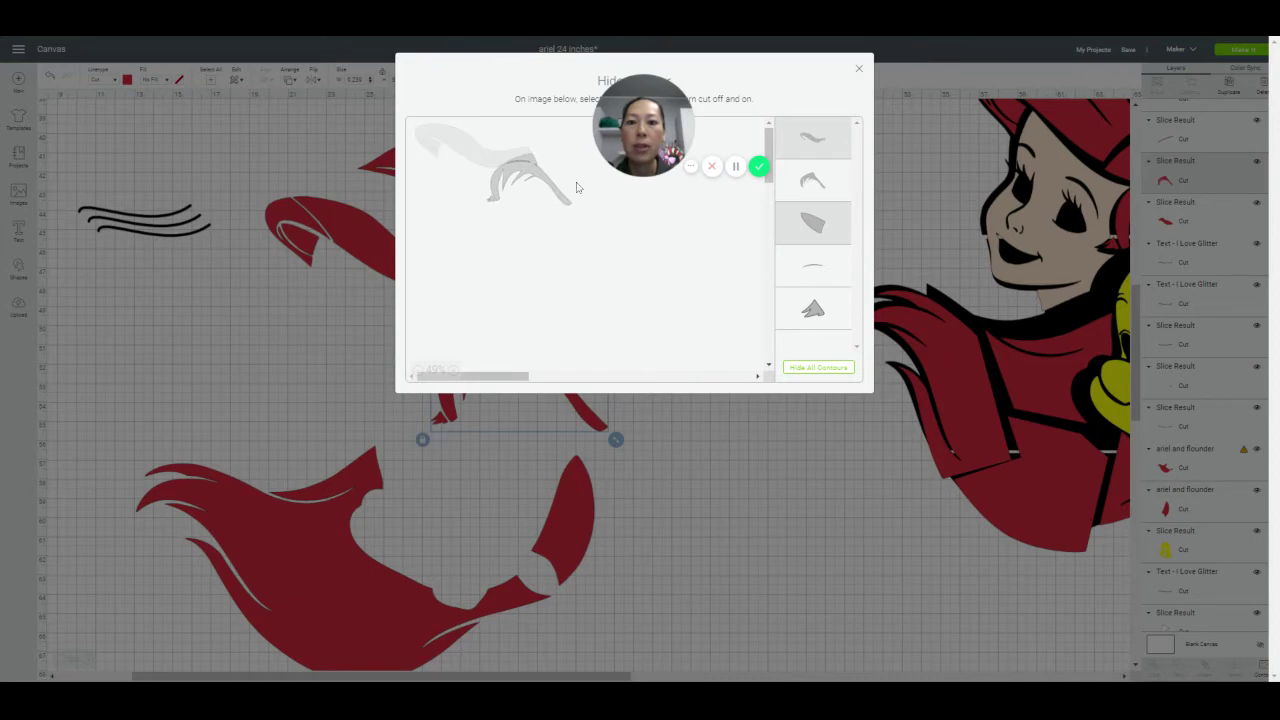
{"action": "left_click", "coordinate": [858, 71]}
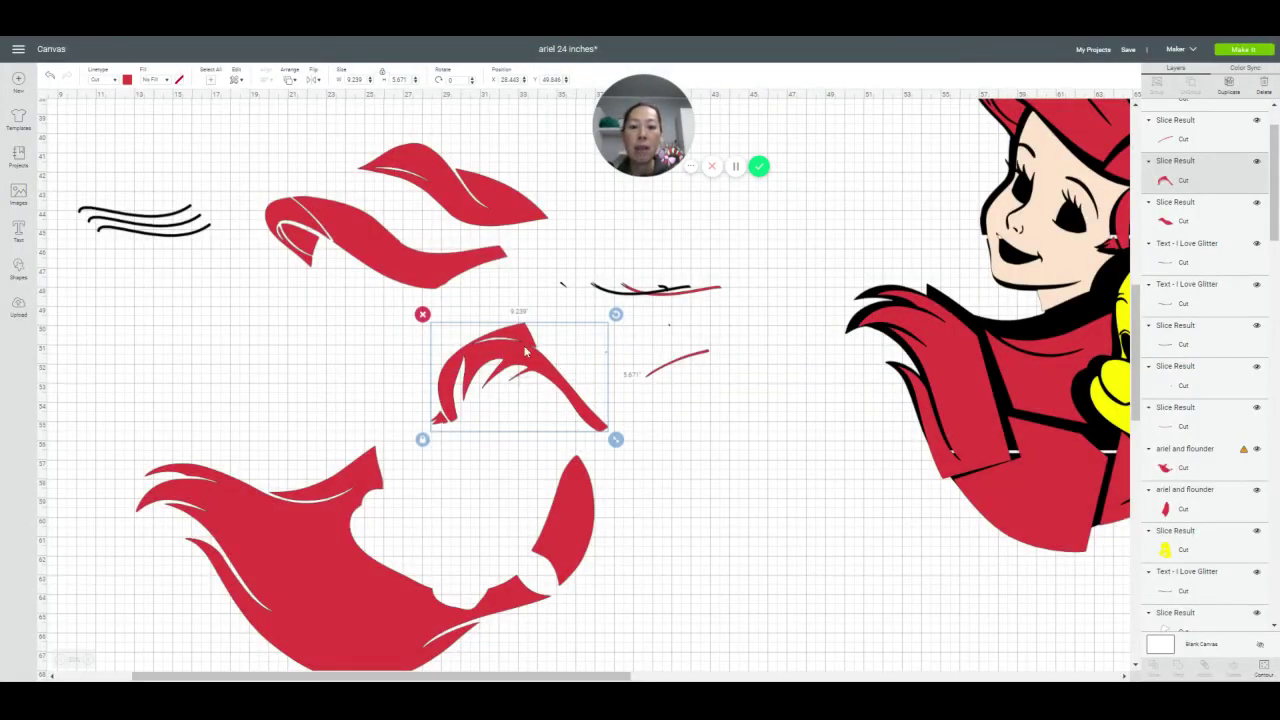
{"action": "left_click_drag", "start_coordinate": [519, 358], "coordinate": [499, 300]}
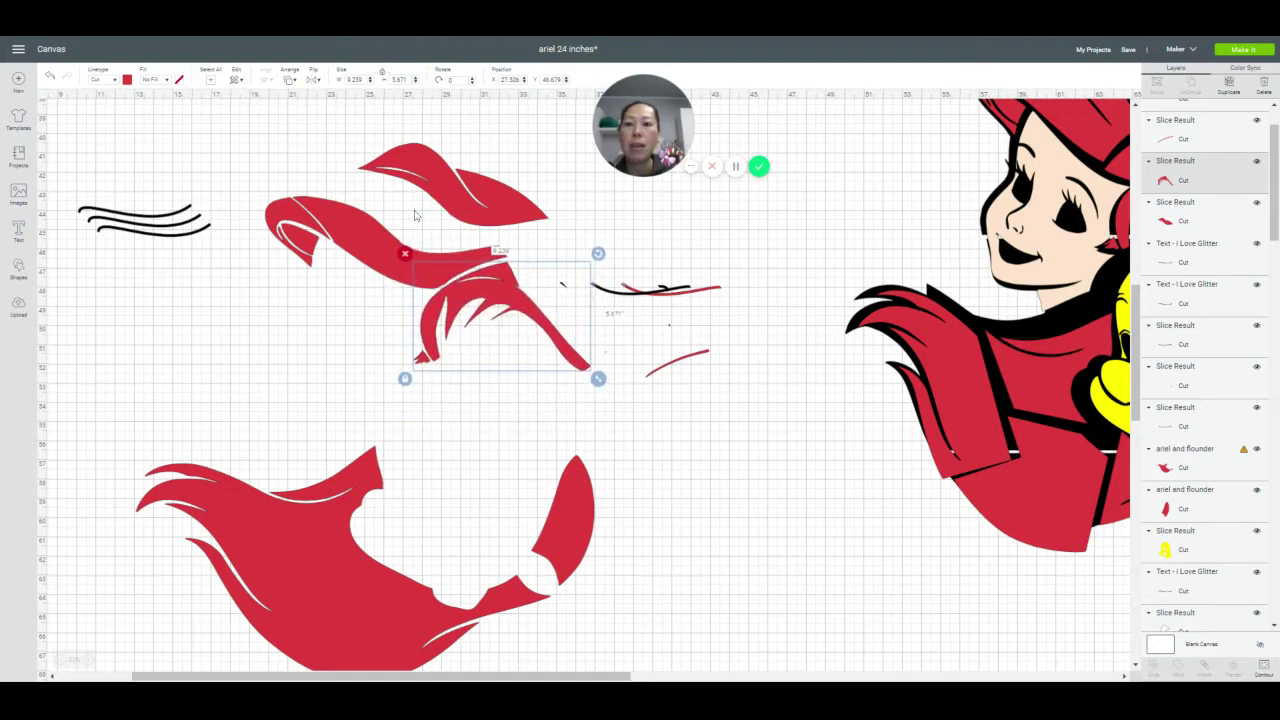
Duplicate the sliced upper strand, move the copy below it, and hide the copy's two curled-end contours to keep only the long section
{"action": "left_click", "coordinate": [347, 226]}
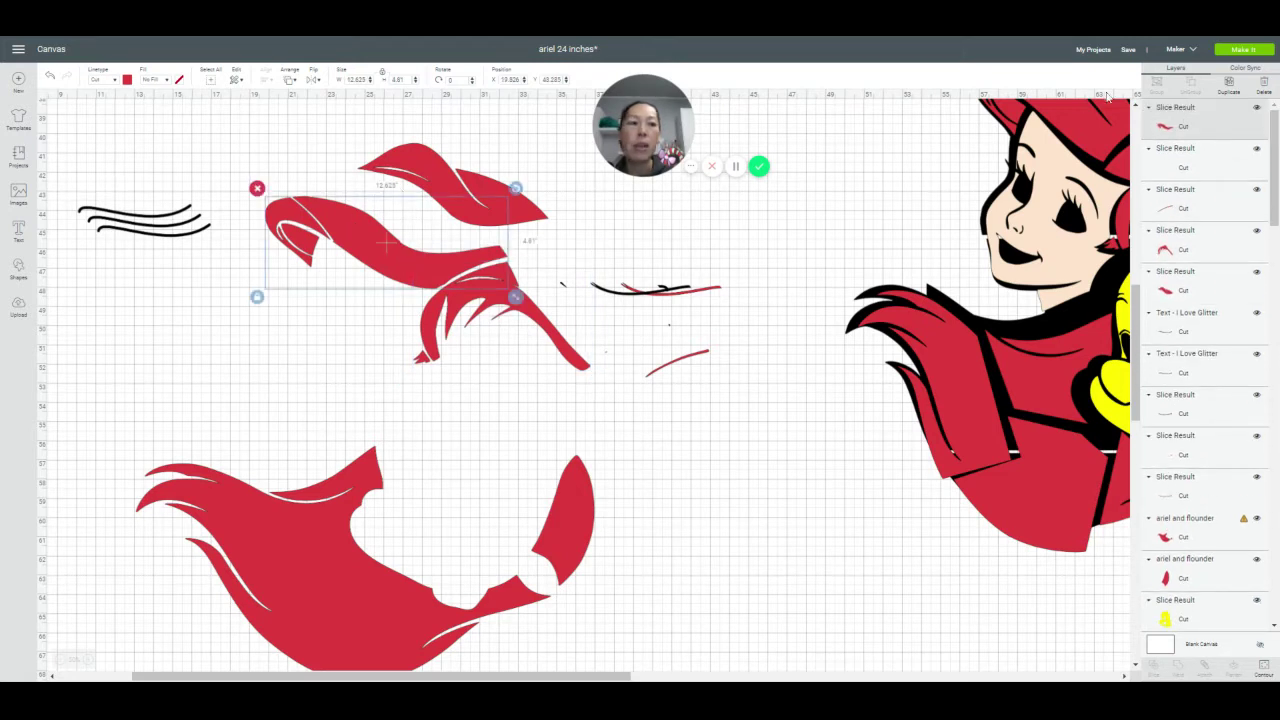
{"action": "left_click", "coordinate": [1225, 93]}
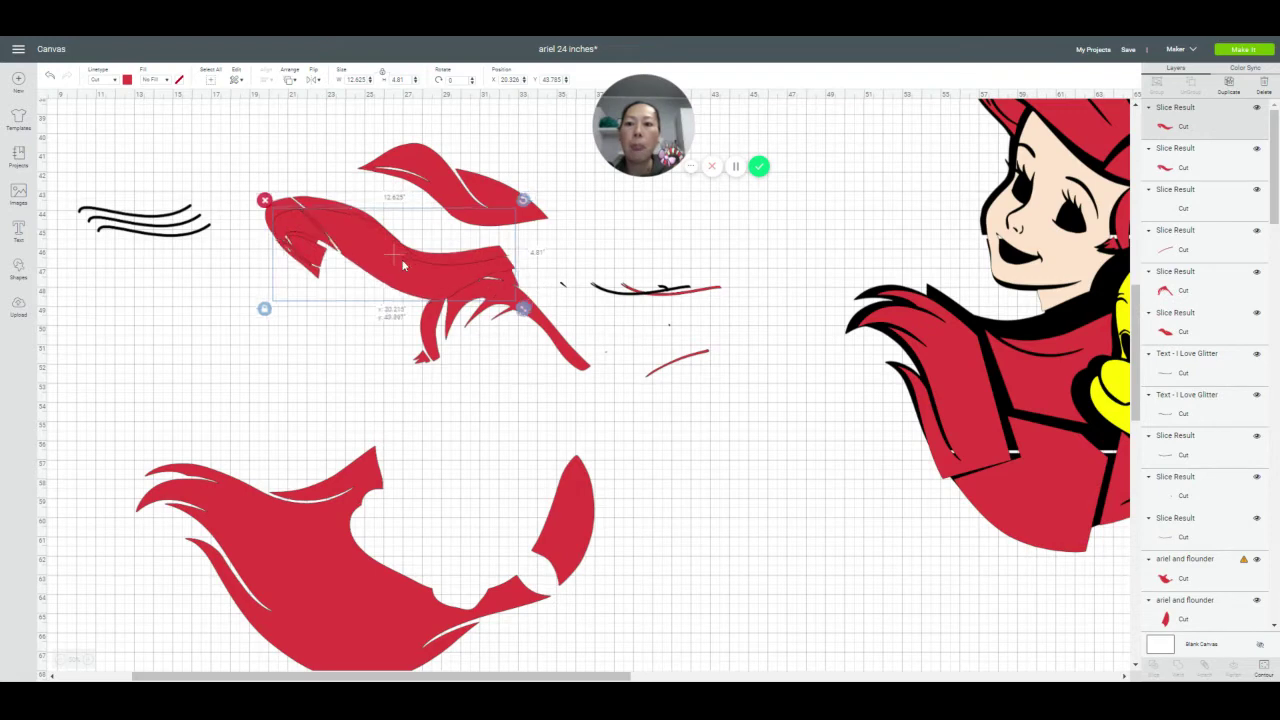
{"action": "left_click_drag", "start_coordinate": [410, 262], "coordinate": [299, 345]}
{"action": "left_click", "coordinate": [1263, 668]}
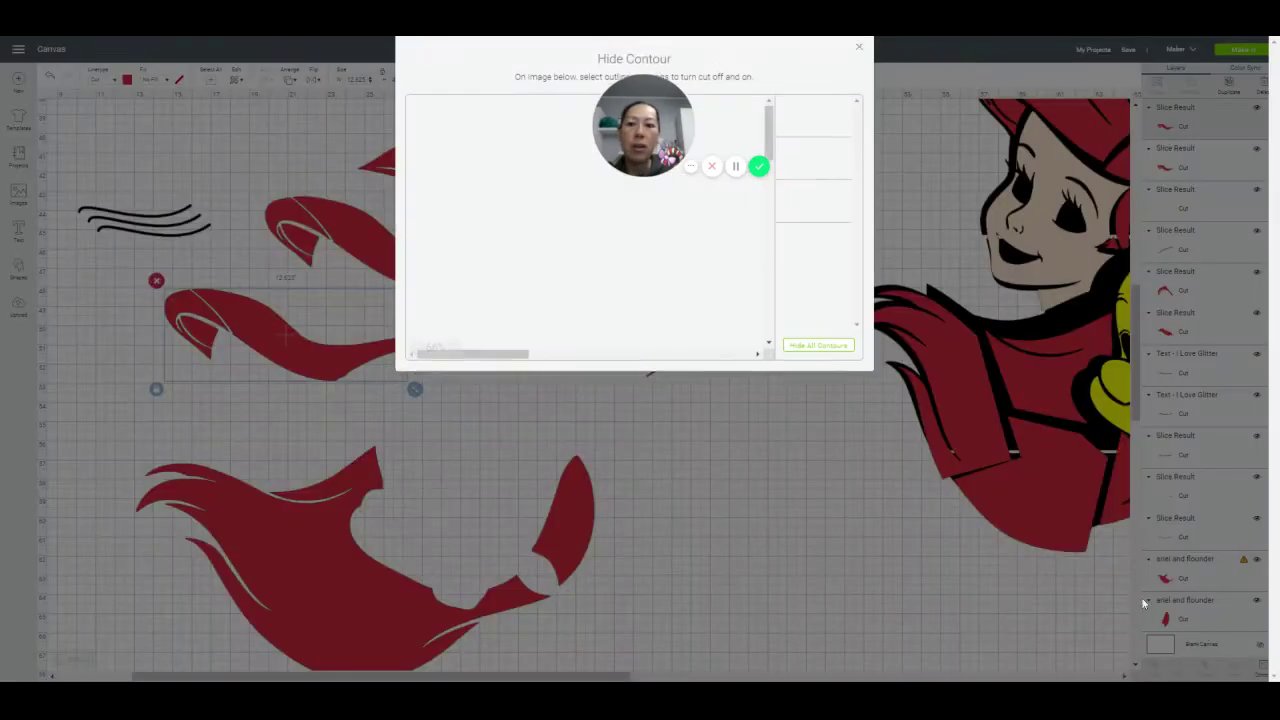
{"action": "left_click", "coordinate": [433, 138]}
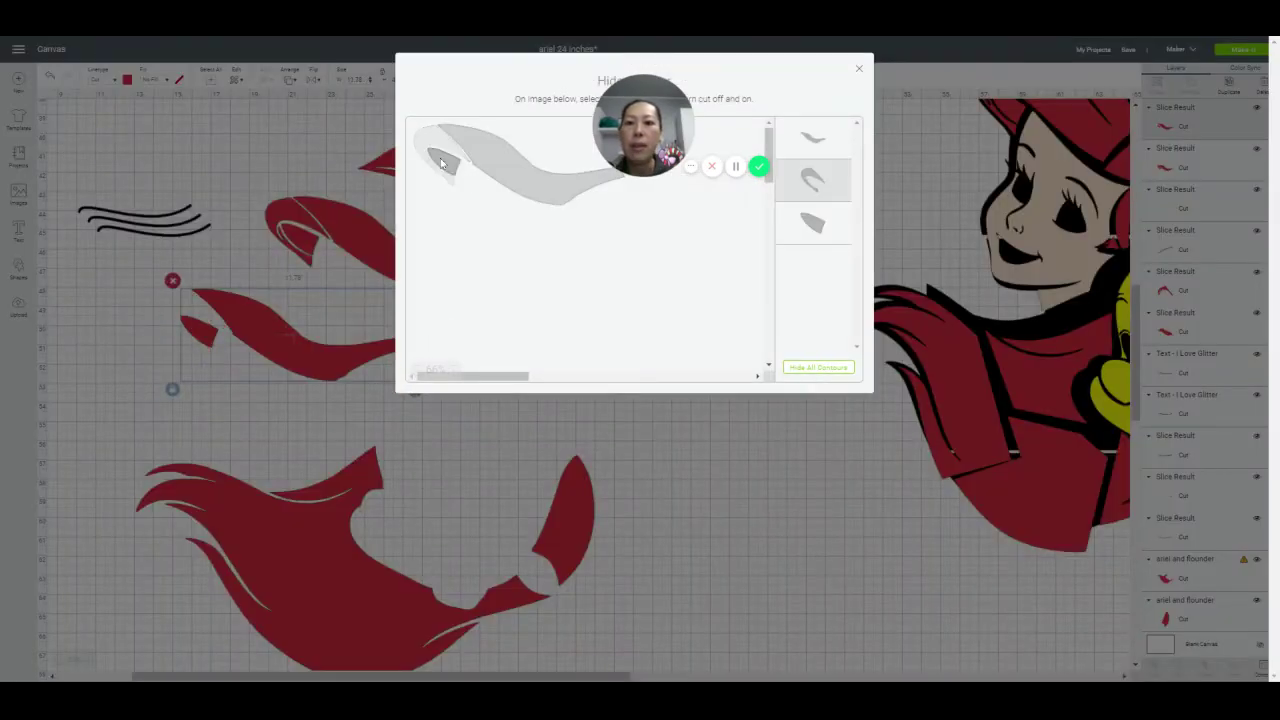
{"action": "left_click", "coordinate": [440, 158]}
{"action": "left_click", "coordinate": [859, 71]}
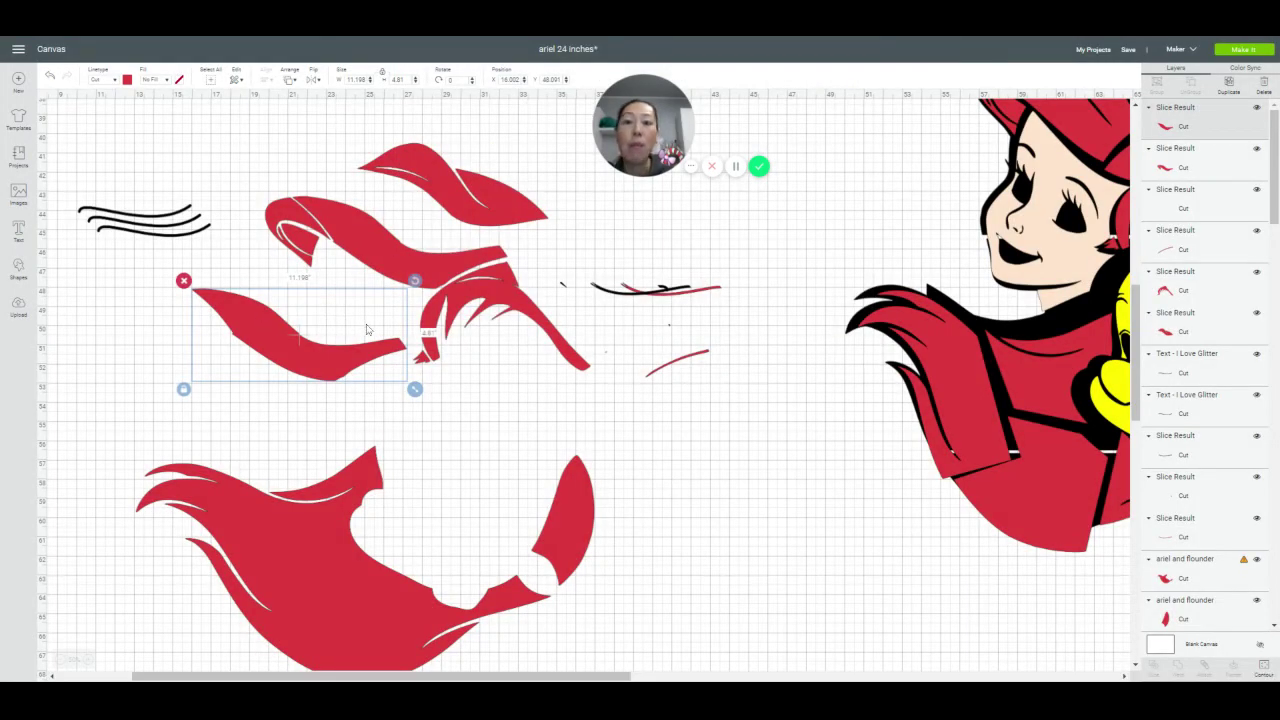
Hide the long section's contour on the original upper strand, keeping the curled end, and move it against the separate long section
{"action": "left_click", "coordinate": [363, 258]}
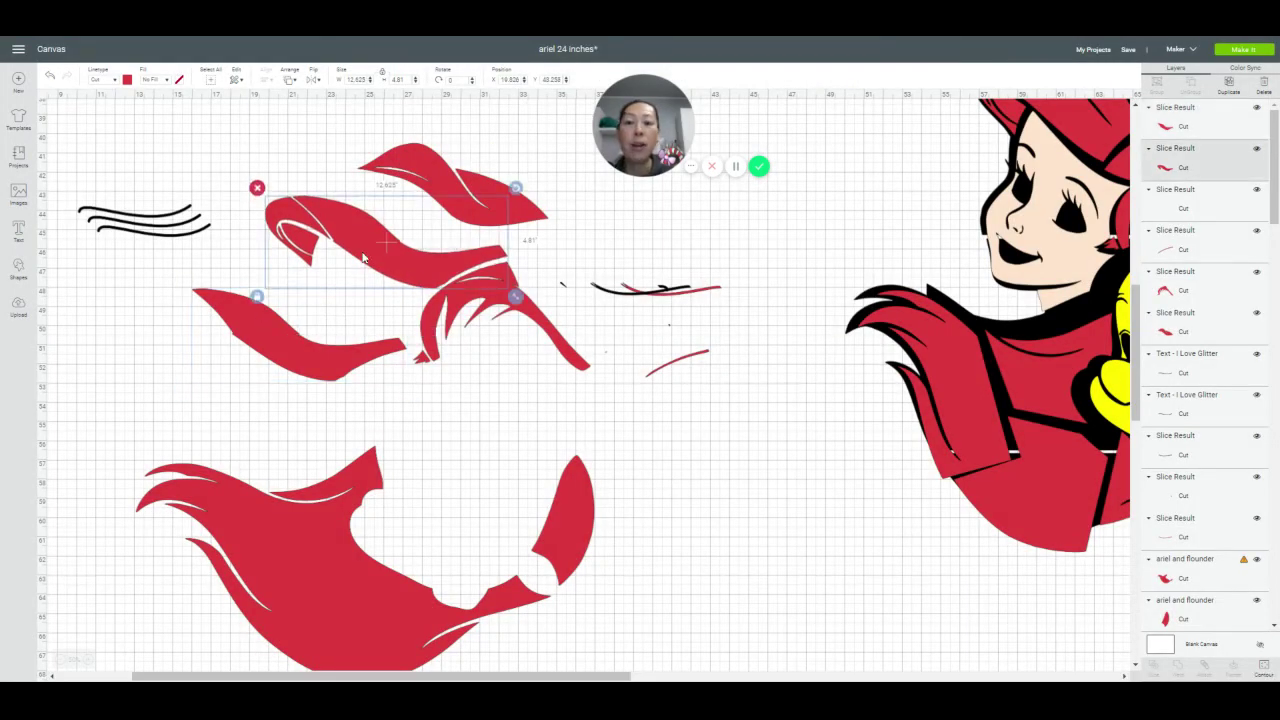
{"action": "left_click", "coordinate": [1264, 669]}
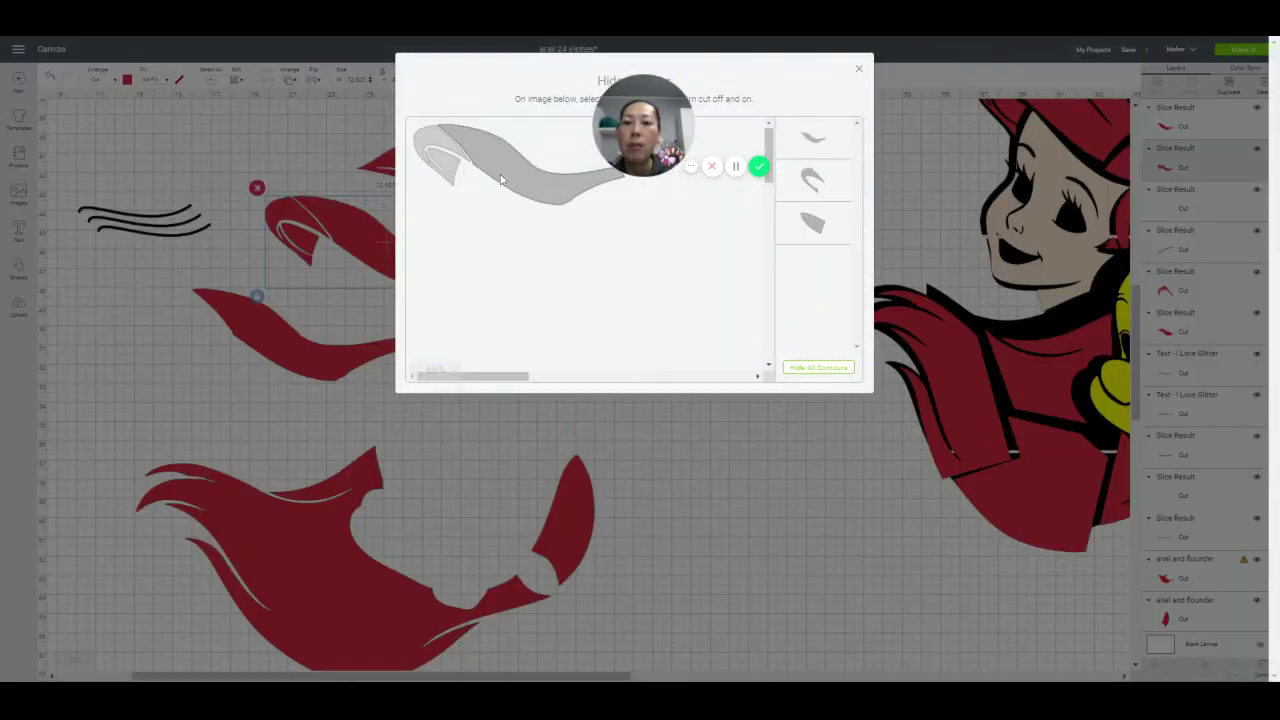
{"action": "left_click", "coordinate": [501, 179]}
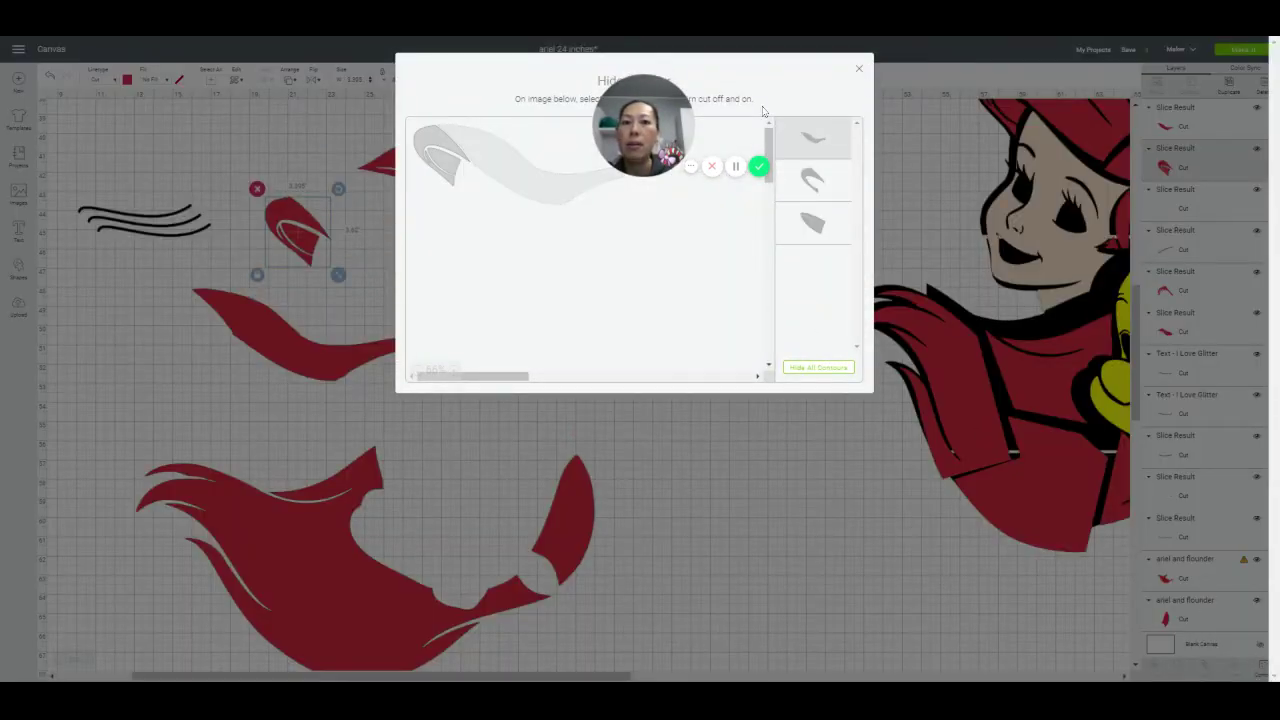
{"action": "left_click", "coordinate": [860, 70]}
{"action": "left_click_drag", "start_coordinate": [310, 232], "coordinate": [208, 327]}
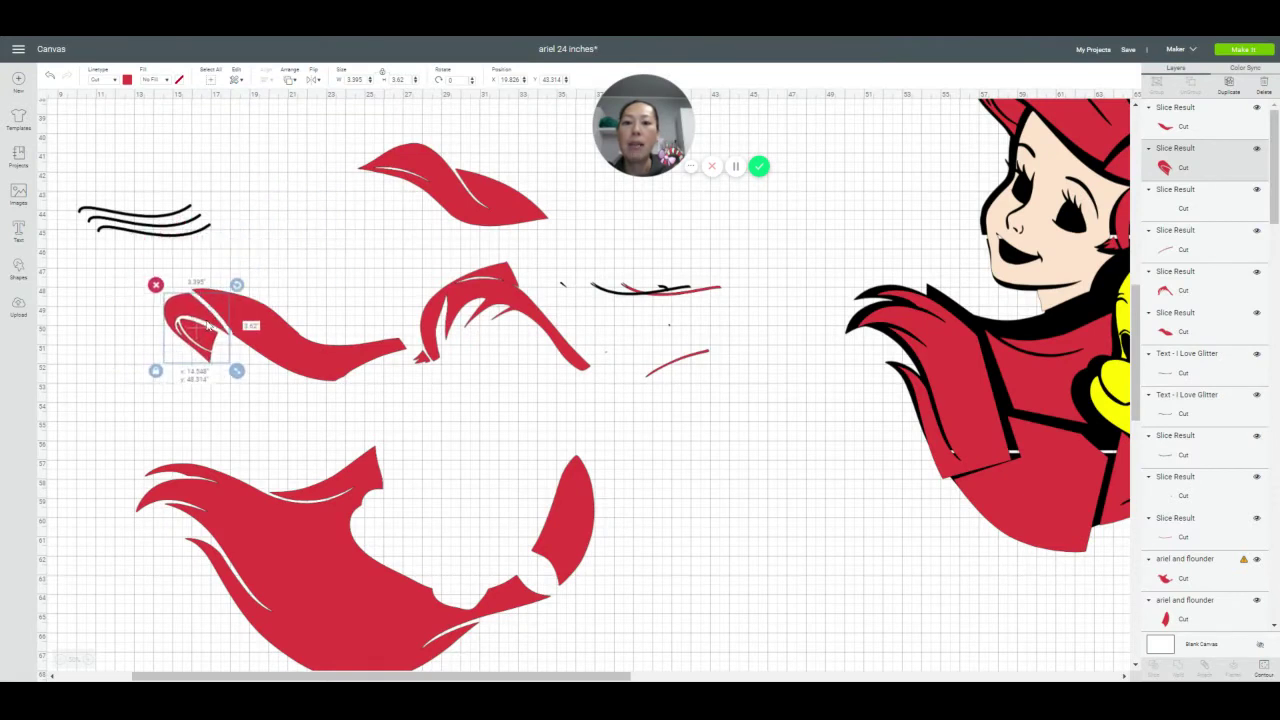
Fit the top strand, curled end and forked lower strand around the long section, leaving narrow gaps between the hair pieces
{"action": "left_click_drag", "start_coordinate": [490, 226], "coordinate": [349, 323]}
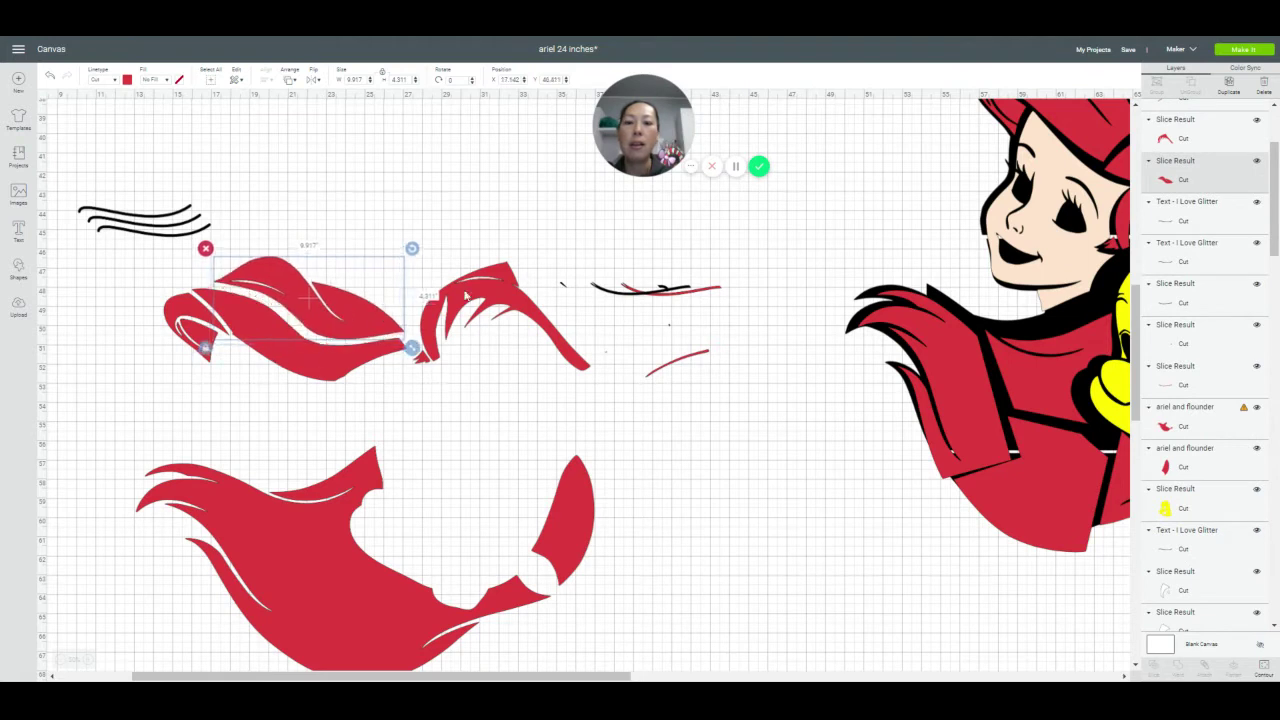
{"action": "left_click_drag", "start_coordinate": [480, 292], "coordinate": [382, 384]}
{"action": "left_click_drag", "start_coordinate": [330, 305], "coordinate": [340, 308]}
{"action": "left_click_drag", "start_coordinate": [185, 332], "coordinate": [197, 328]}
{"action": "left_click_drag", "start_coordinate": [374, 370], "coordinate": [391, 379]}
{"action": "left_click", "coordinate": [476, 437]}
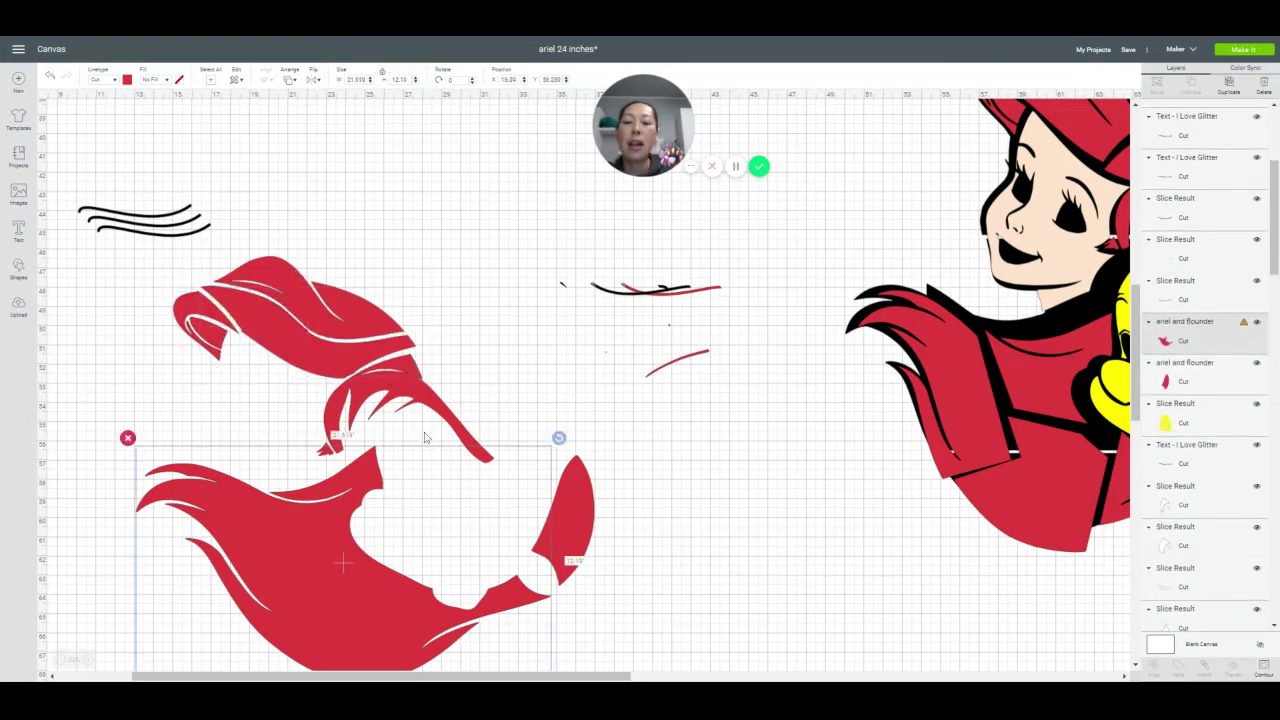
{"action": "left_click", "coordinate": [420, 397]}
{"action": "left_click_drag", "start_coordinate": [420, 397], "coordinate": [425, 393]}
{"action": "left_click", "coordinate": [618, 491]}
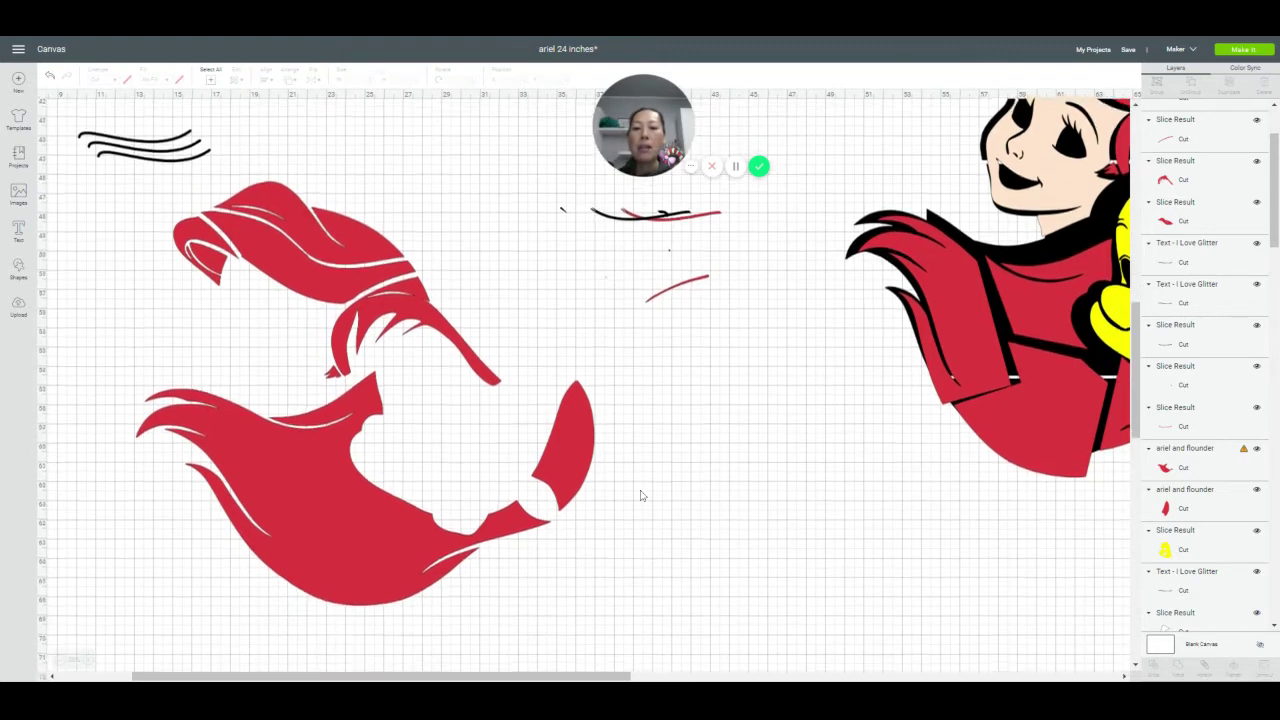
Shift the large lower hair piece slightly away from the assembled upper strands
{"action": "scroll", "coordinate": [620, 485], "scroll_direction": "down", "scroll_amount": 3}
{"action": "left_click", "coordinate": [575, 420]}
{"action": "left_click_drag", "start_coordinate": [326, 452], "coordinate": [315, 507]}
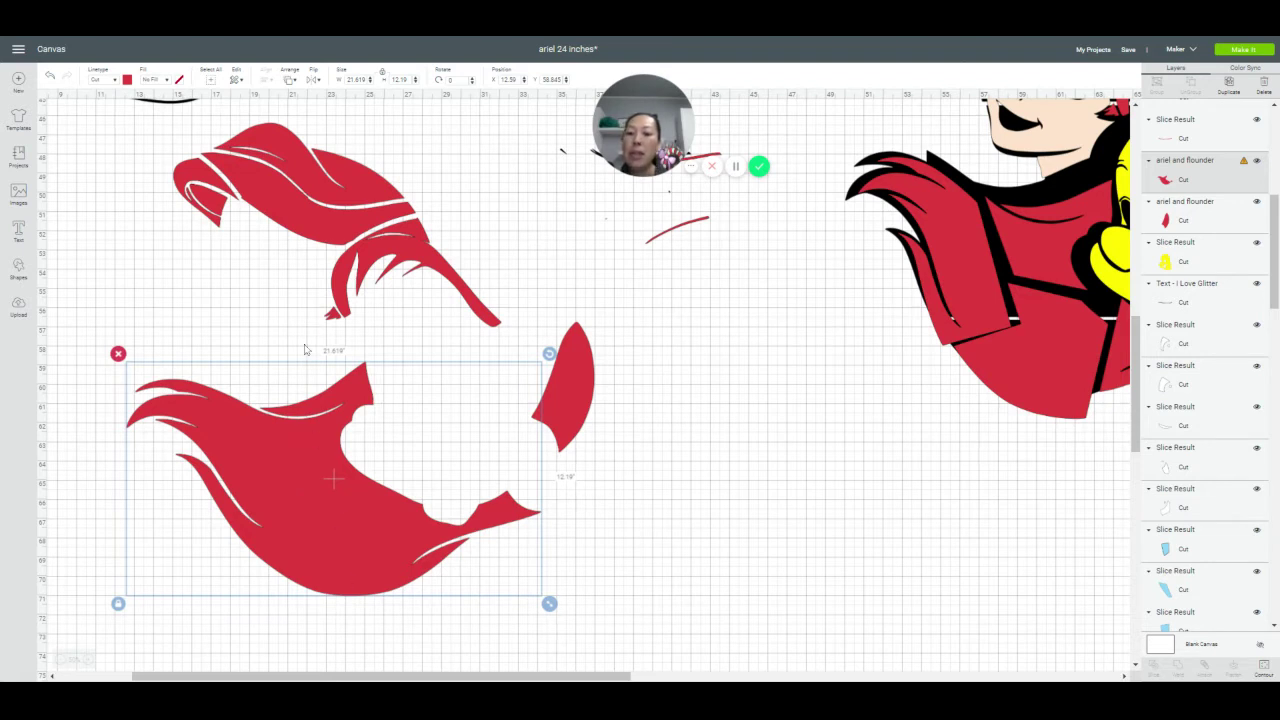
Place a black curve lengthwise across the large lower hair piece, enlarged to about 13.8 inches wide and rotated to follow the strands
{"action": "scroll", "coordinate": [146, 191], "scroll_direction": "up", "scroll_amount": 3}
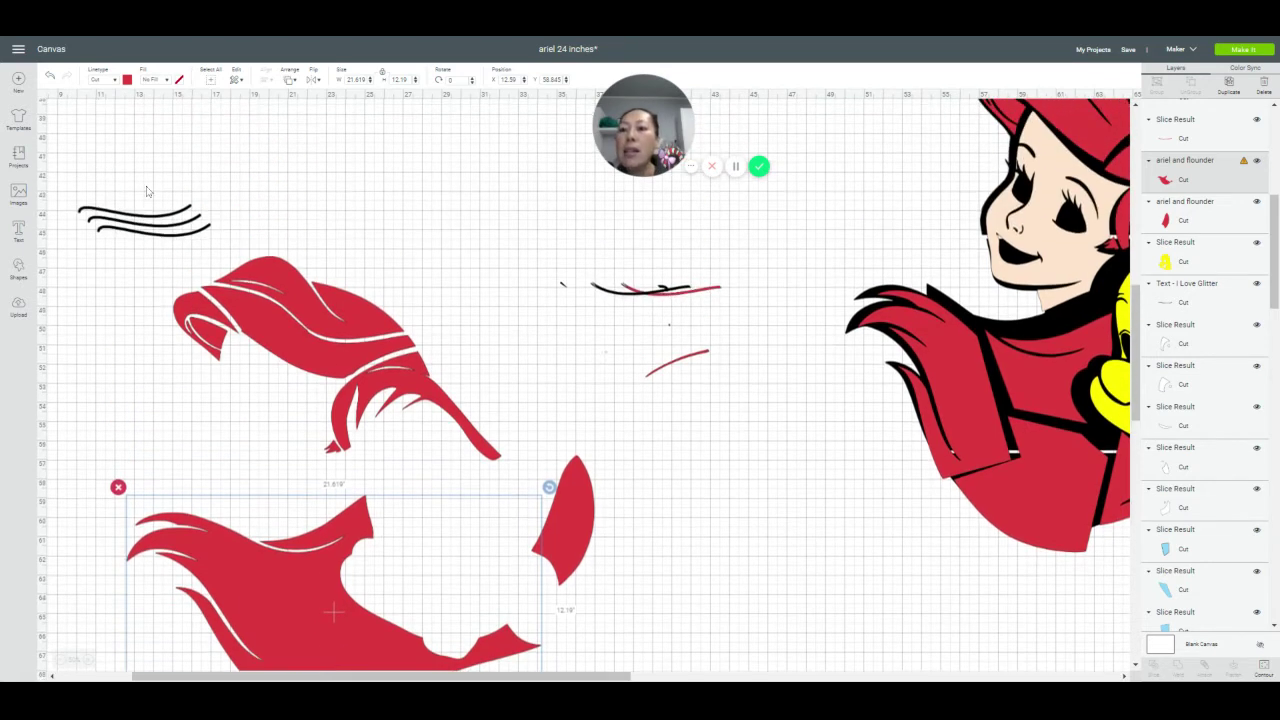
{"action": "mouse_move", "coordinate": [136, 232]}
{"action": "left_mouse_down"}
{"action": "mouse_move", "coordinate": [201, 474]}
{"action": "mouse_move", "coordinate": [305, 580]}
{"action": "left_mouse_up"}
{"action": "scroll", "coordinate": [310, 560], "scroll_direction": "down", "scroll_amount": 5}
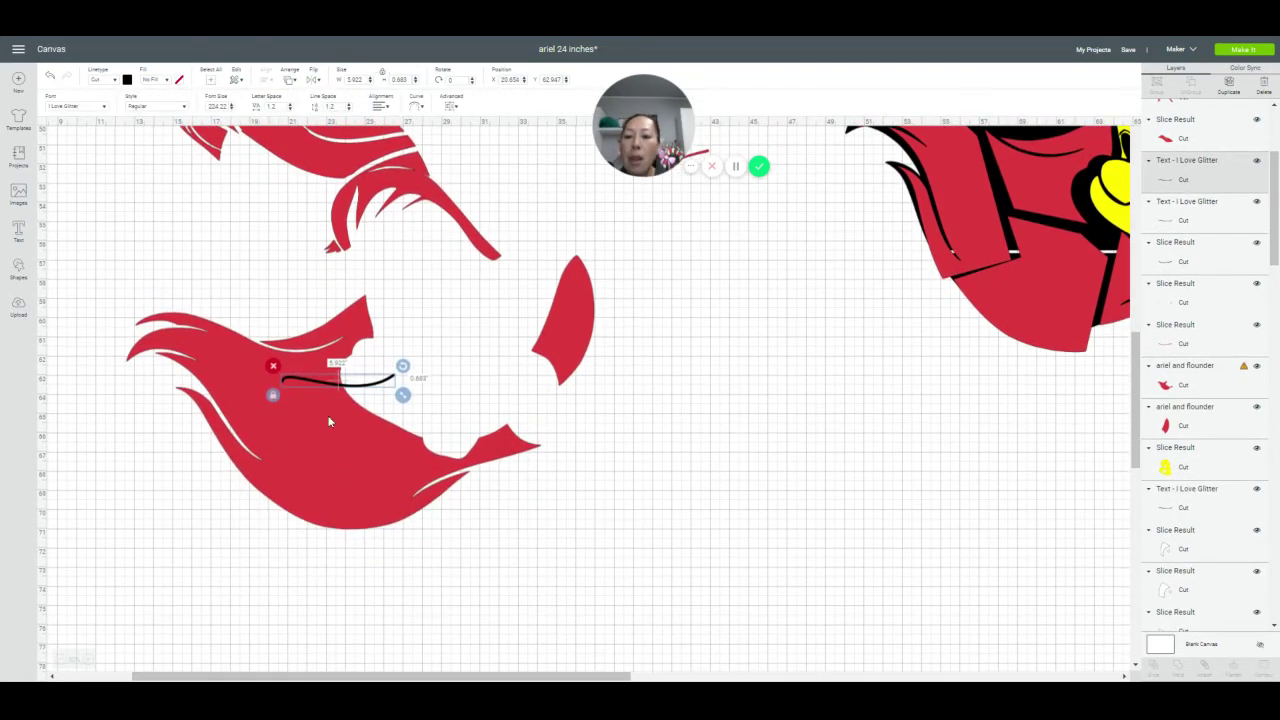
{"action": "mouse_move", "coordinate": [343, 390]}
{"action": "left_mouse_down"}
{"action": "mouse_move", "coordinate": [393, 487]}
{"action": "mouse_move", "coordinate": [349, 480]}
{"action": "mouse_move", "coordinate": [336, 466]}
{"action": "mouse_move", "coordinate": [359, 458]}
{"action": "mouse_move", "coordinate": [319, 410]}
{"action": "mouse_move", "coordinate": [378, 420]}
{"action": "mouse_move", "coordinate": [366, 441]}
{"action": "mouse_move", "coordinate": [494, 480]}
{"action": "mouse_move", "coordinate": [528, 450]}
{"action": "mouse_move", "coordinate": [503, 484]}
{"action": "mouse_move", "coordinate": [526, 485]}
{"action": "left_mouse_up"}
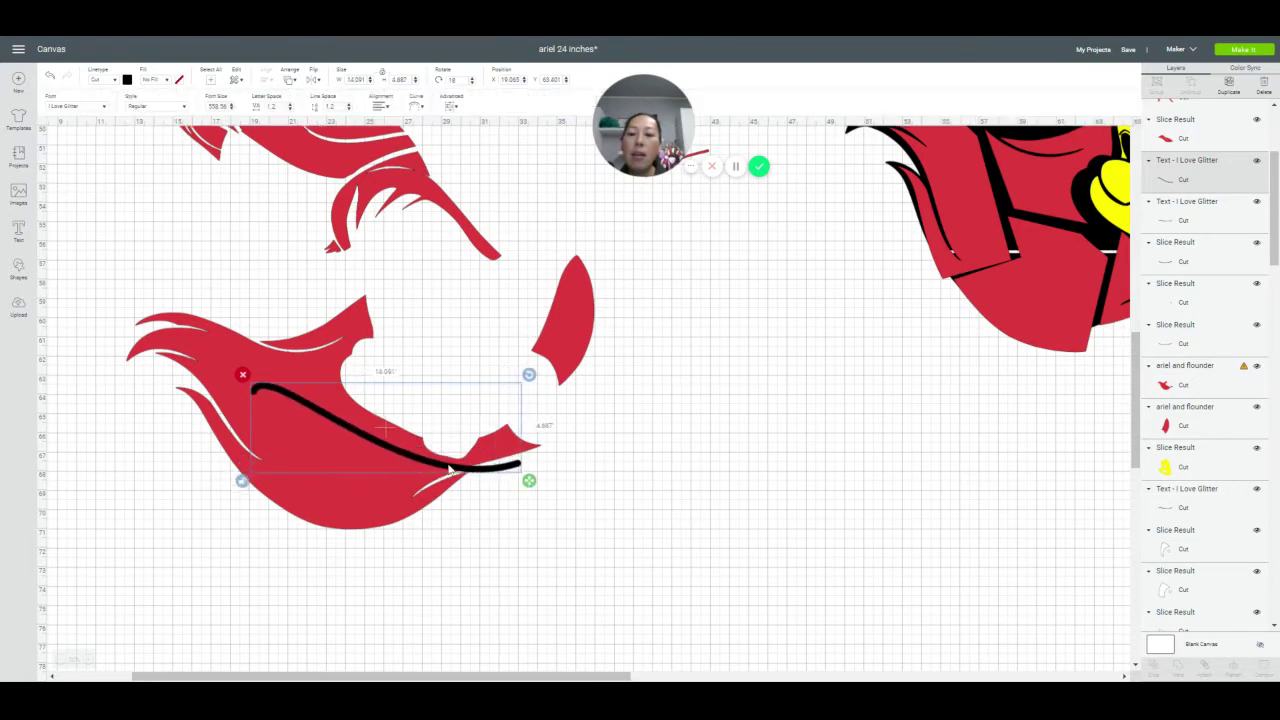
{"action": "left_click_drag", "start_coordinate": [393, 454], "coordinate": [307, 438]}
{"action": "left_click_drag", "start_coordinate": [434, 466], "coordinate": [432, 452]}
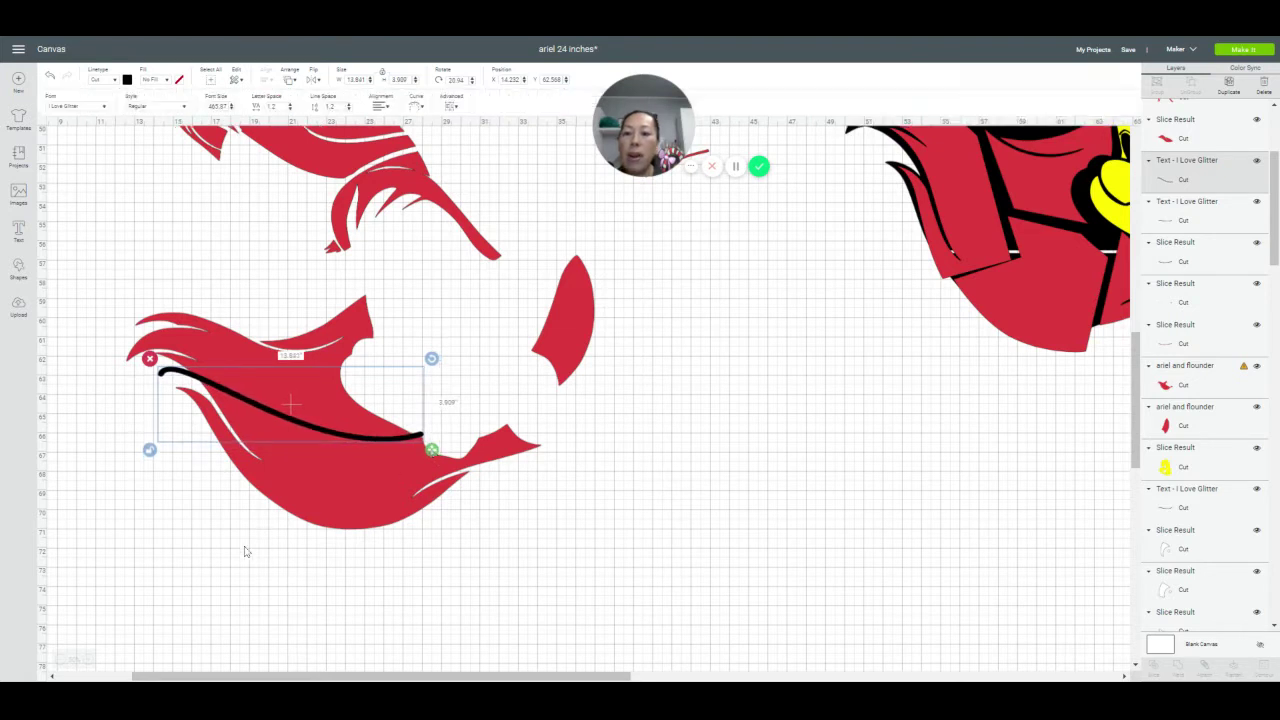
Slice the large lower hair piece with the black curve and move the resulting black and red slivers below it
{"action": "left_click", "coordinate": [191, 509]}
{"action": "left_click_drag", "start_coordinate": [81, 315], "coordinate": [296, 452]}
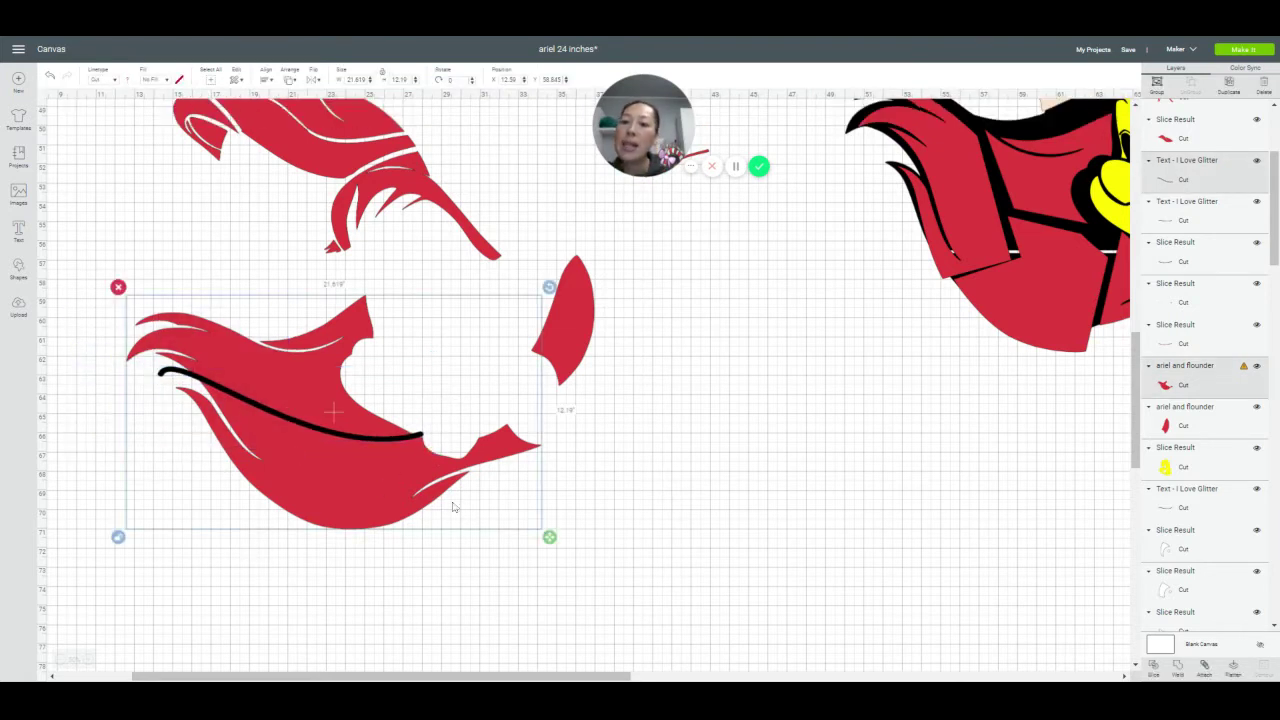
{"action": "left_click", "coordinate": [1152, 668]}
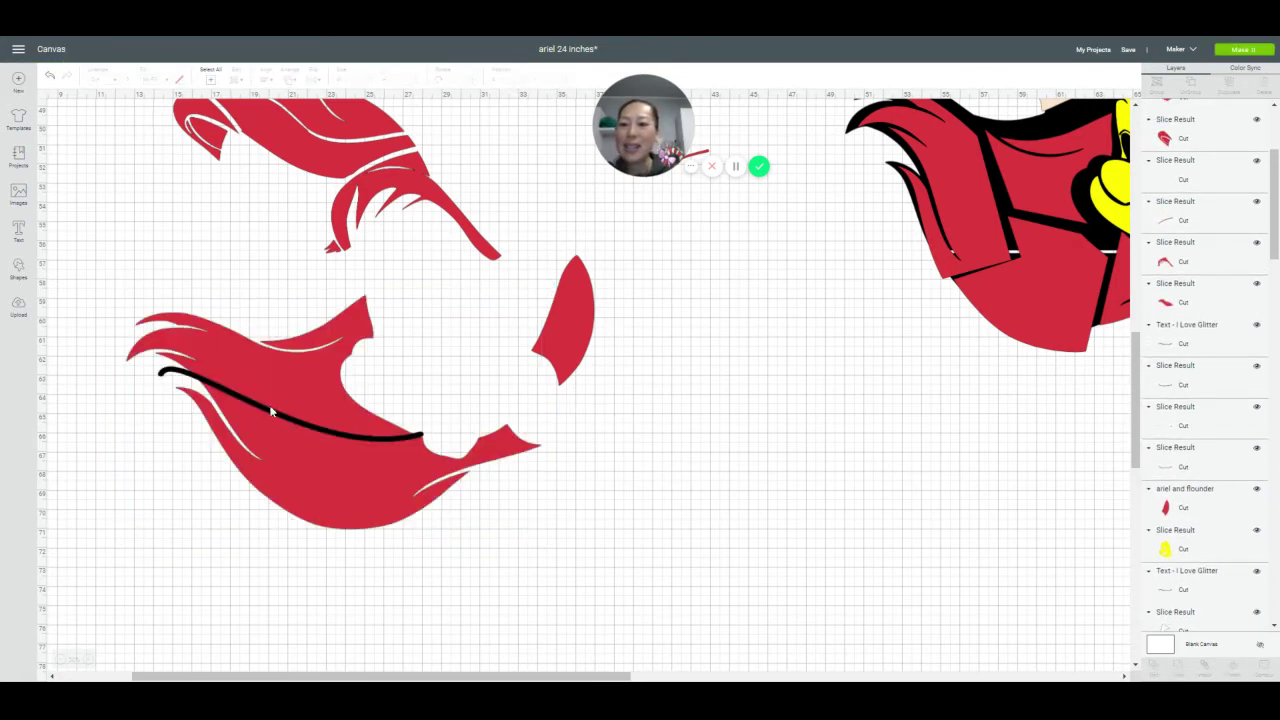
{"action": "left_click_drag", "start_coordinate": [270, 411], "coordinate": [262, 564]}
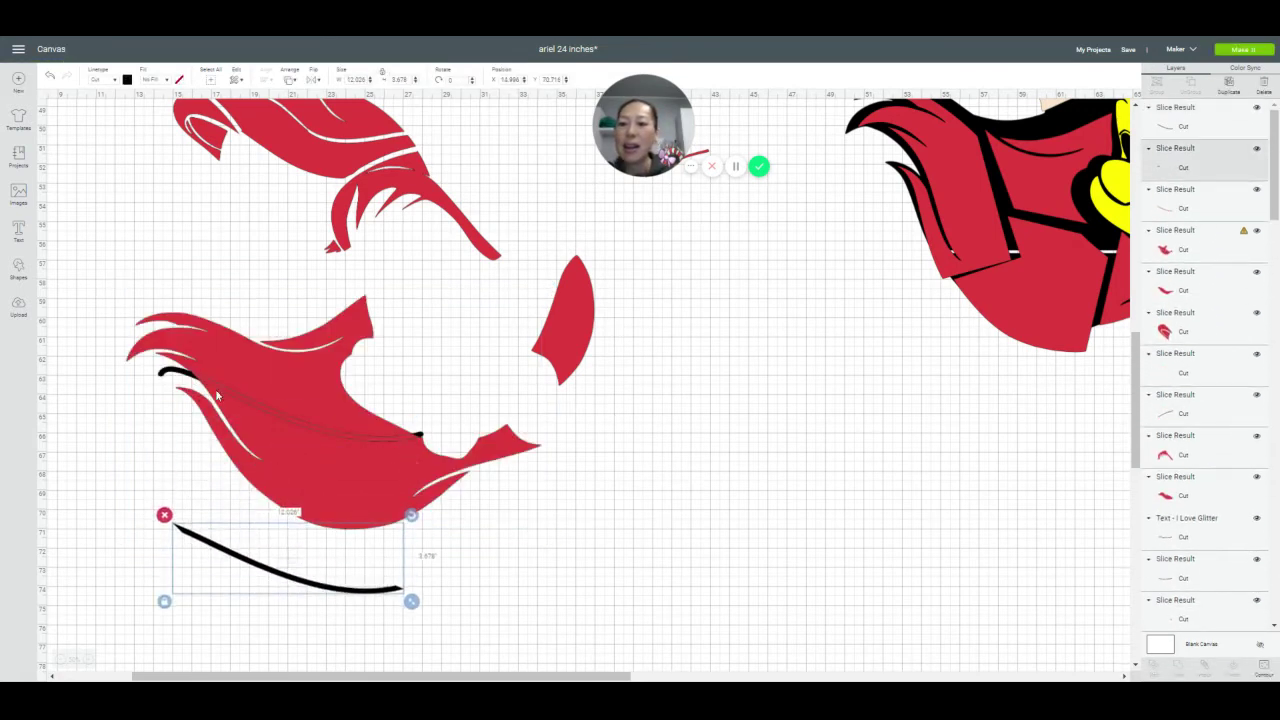
{"action": "left_click_drag", "start_coordinate": [217, 396], "coordinate": [233, 557]}
{"action": "left_click_drag", "start_coordinate": [252, 418], "coordinate": [262, 615]}
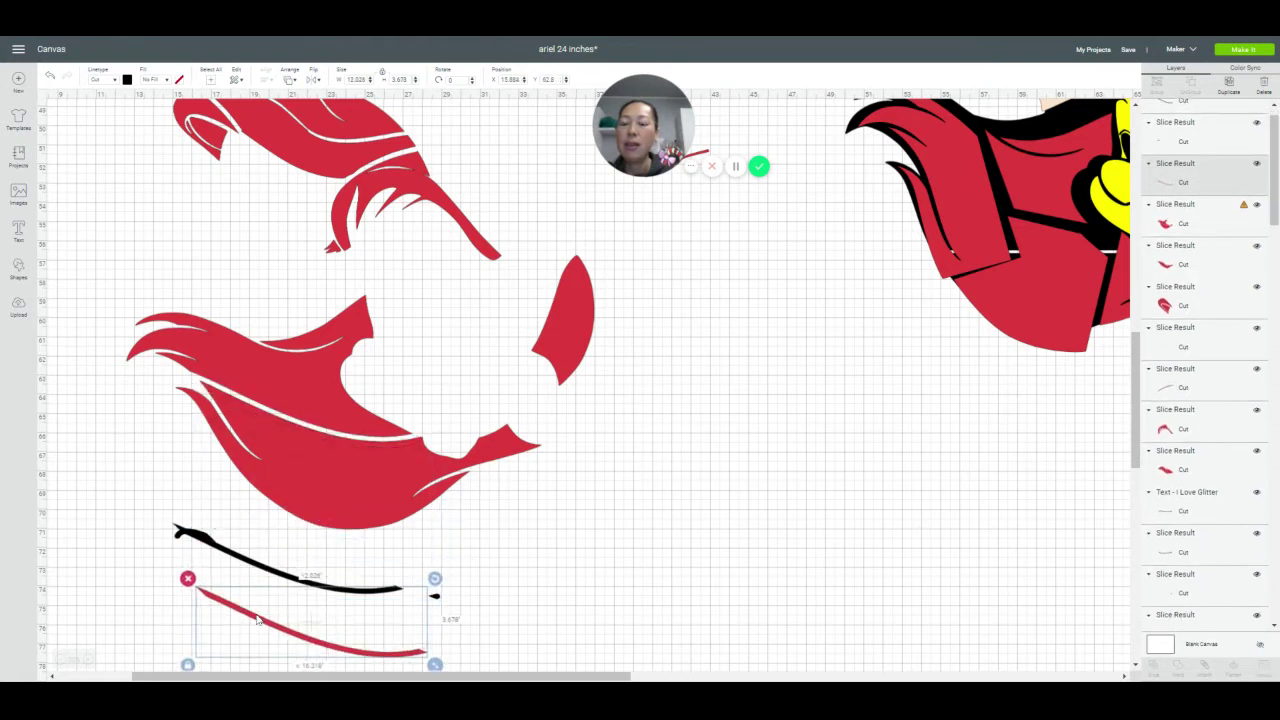
Duplicate the sliced lower hair piece, hide the copy's lower section contour, and move the remaining upper section up
{"action": "left_click", "coordinate": [270, 373]}
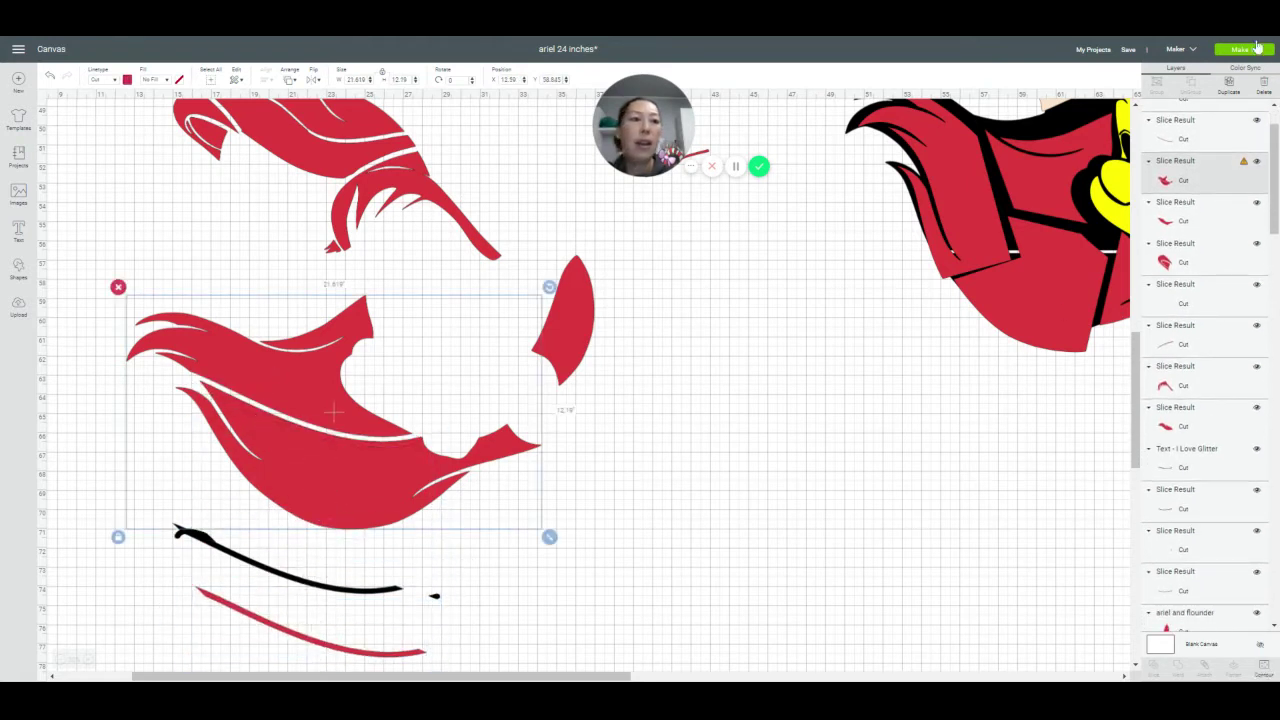
{"action": "left_click", "coordinate": [1232, 84]}
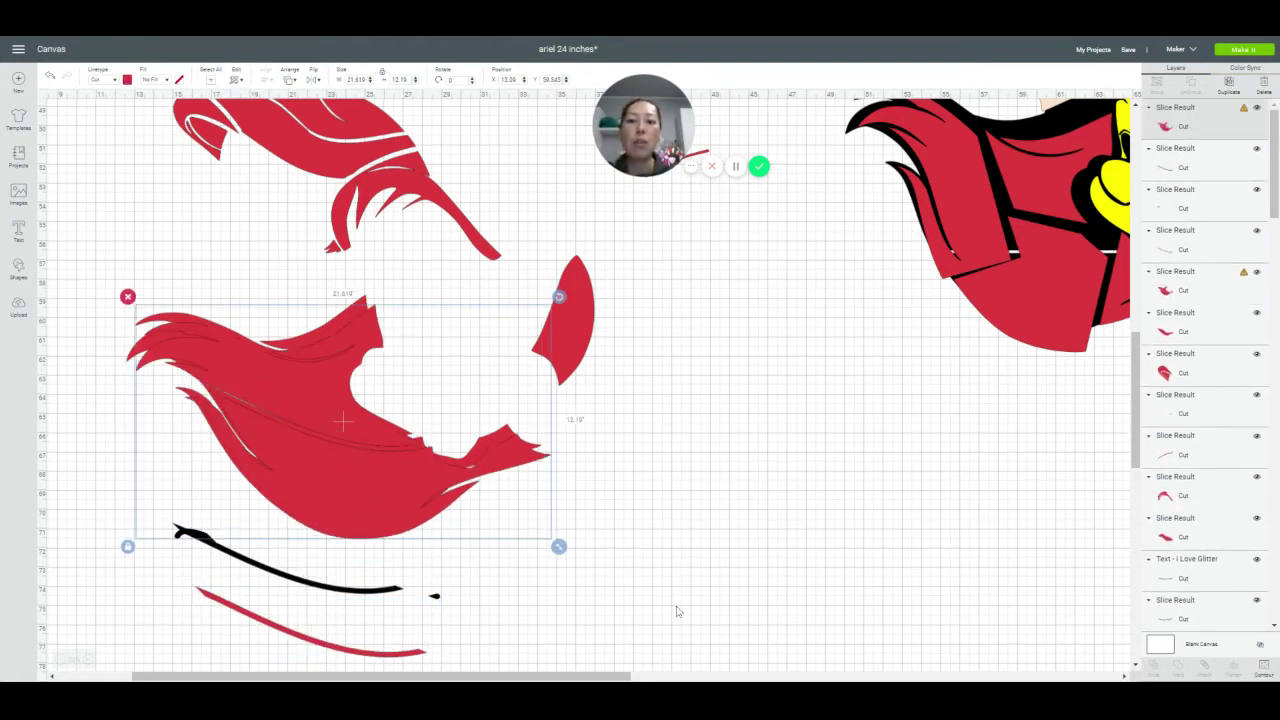
{"action": "left_click", "coordinate": [1263, 667]}
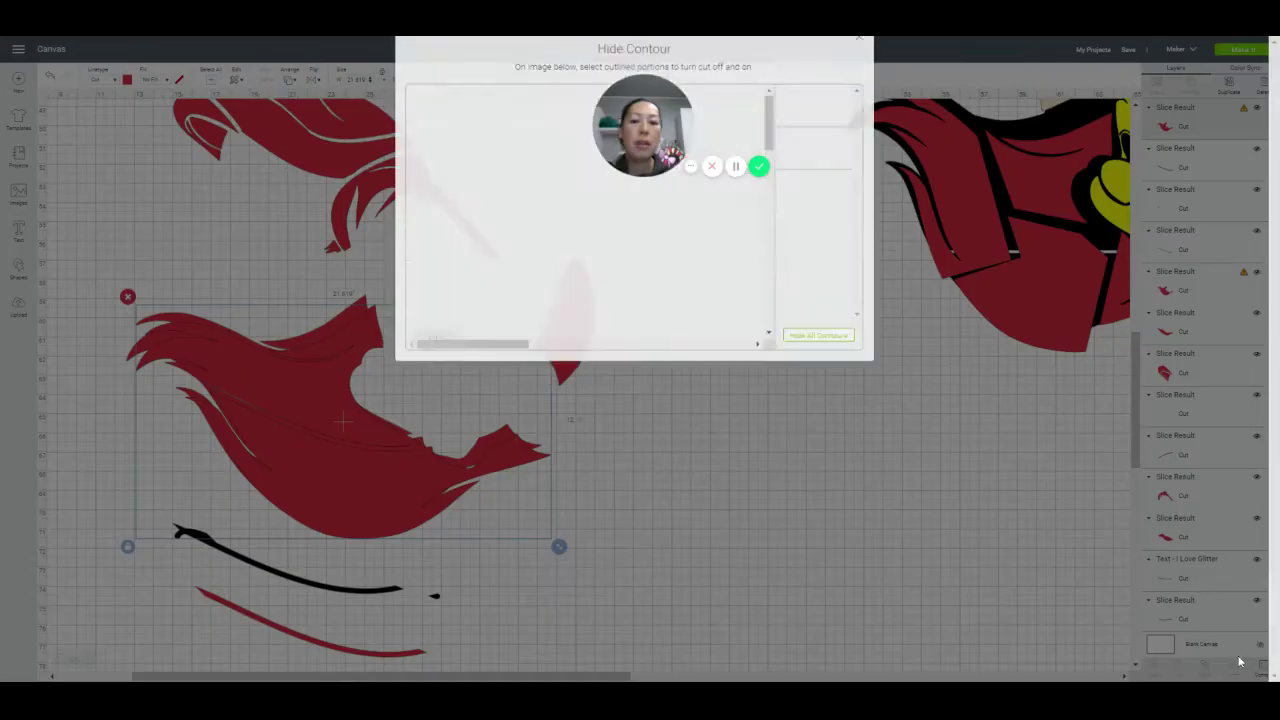
{"action": "left_click", "coordinate": [482, 185]}
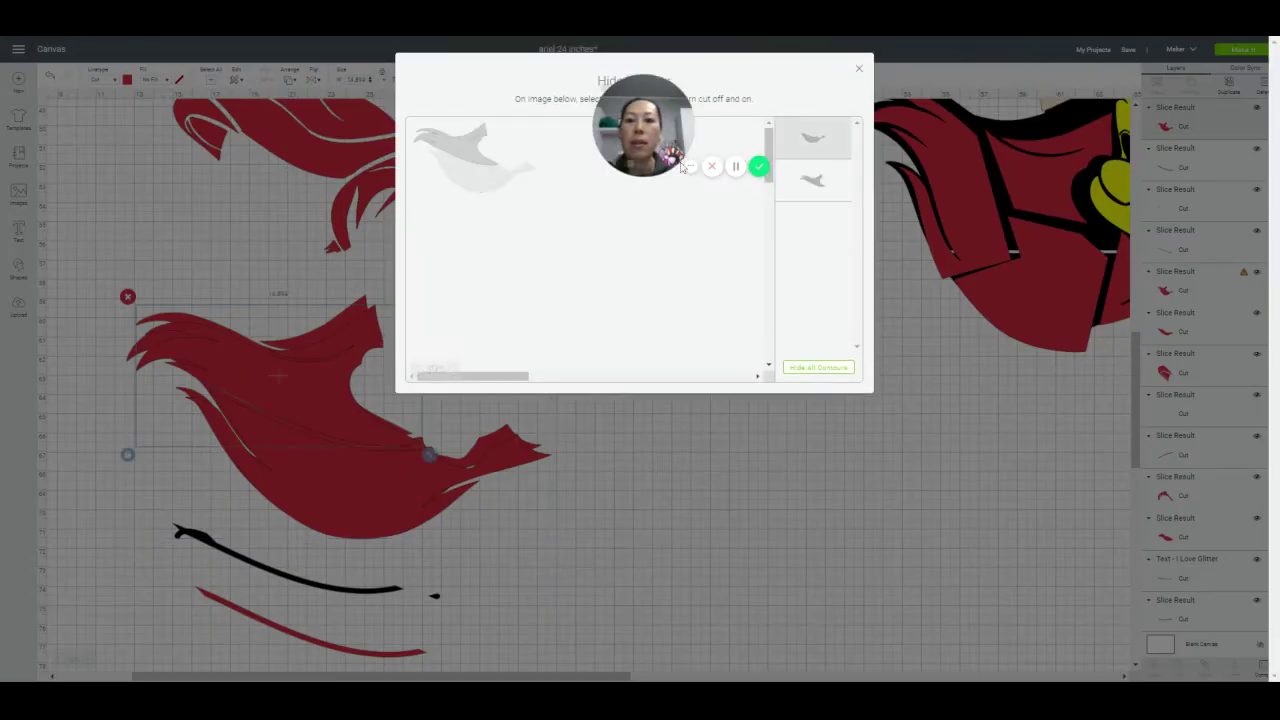
{"action": "left_click", "coordinate": [857, 71]}
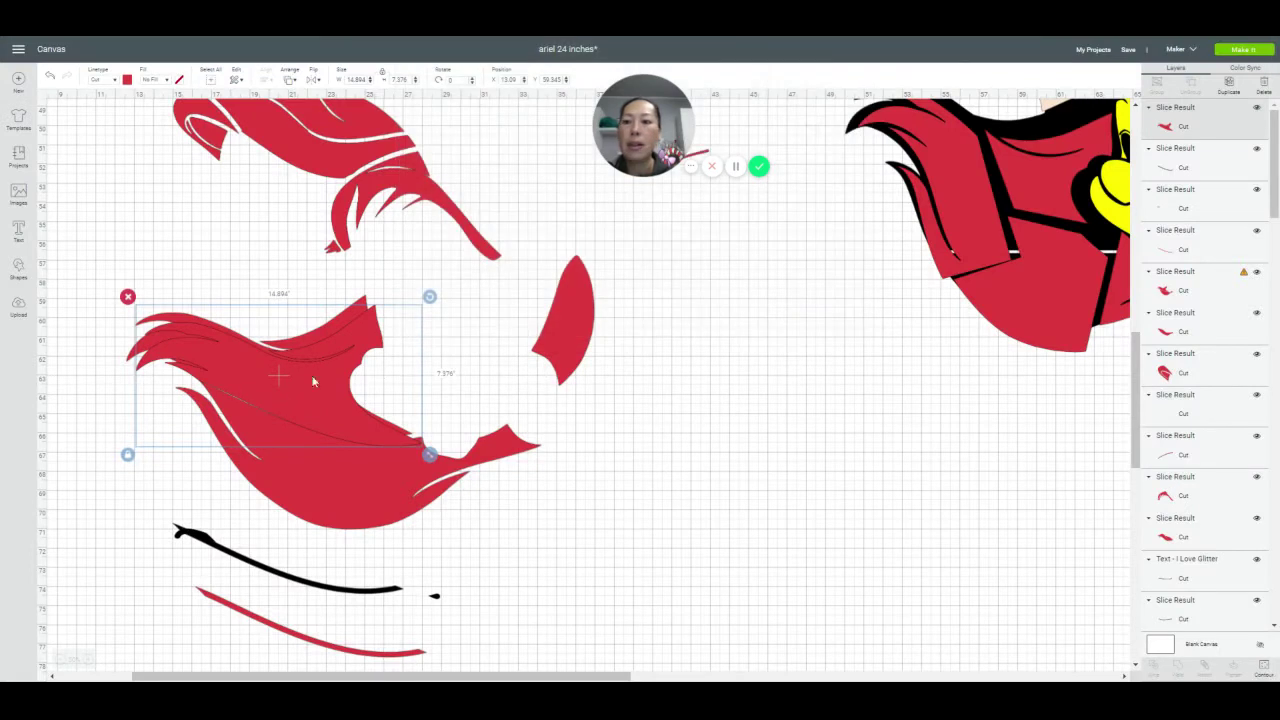
{"action": "left_click_drag", "start_coordinate": [297, 376], "coordinate": [250, 298]}
Hide the upper section's contour on the original sliced hair piece, keeping only the lower section
{"action": "left_click", "coordinate": [340, 482]}
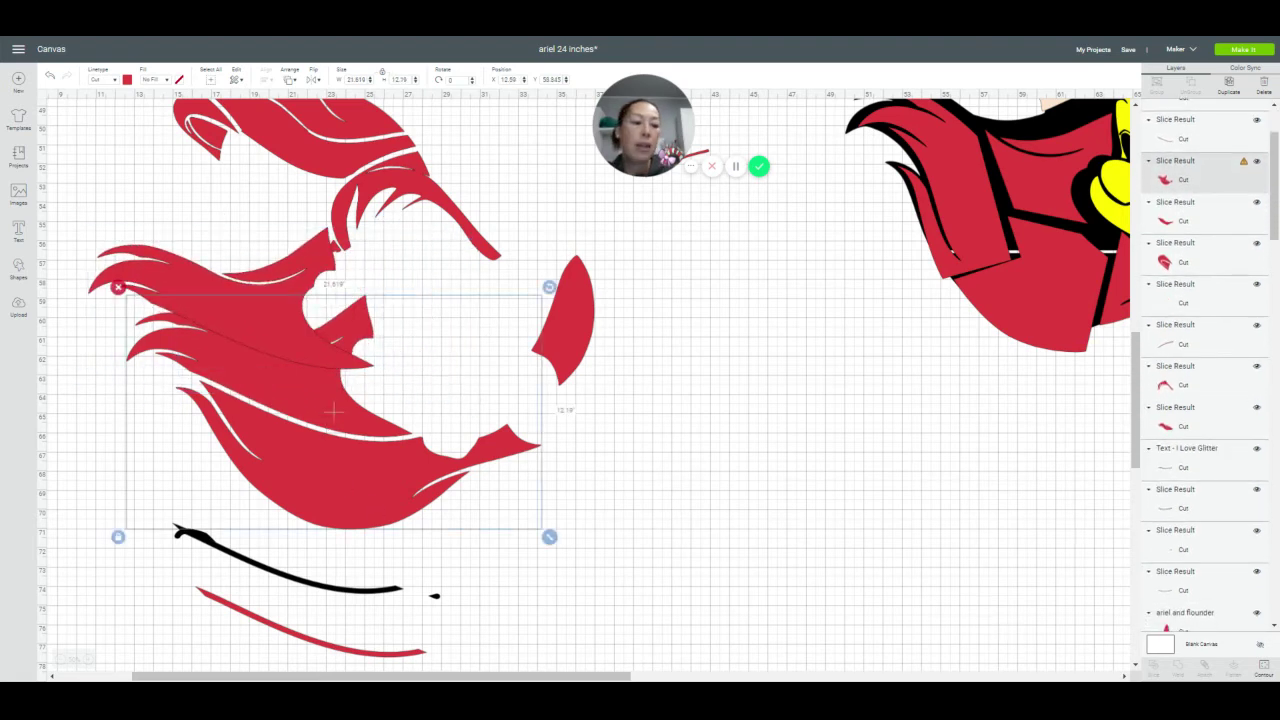
{"action": "left_click", "coordinate": [1262, 672]}
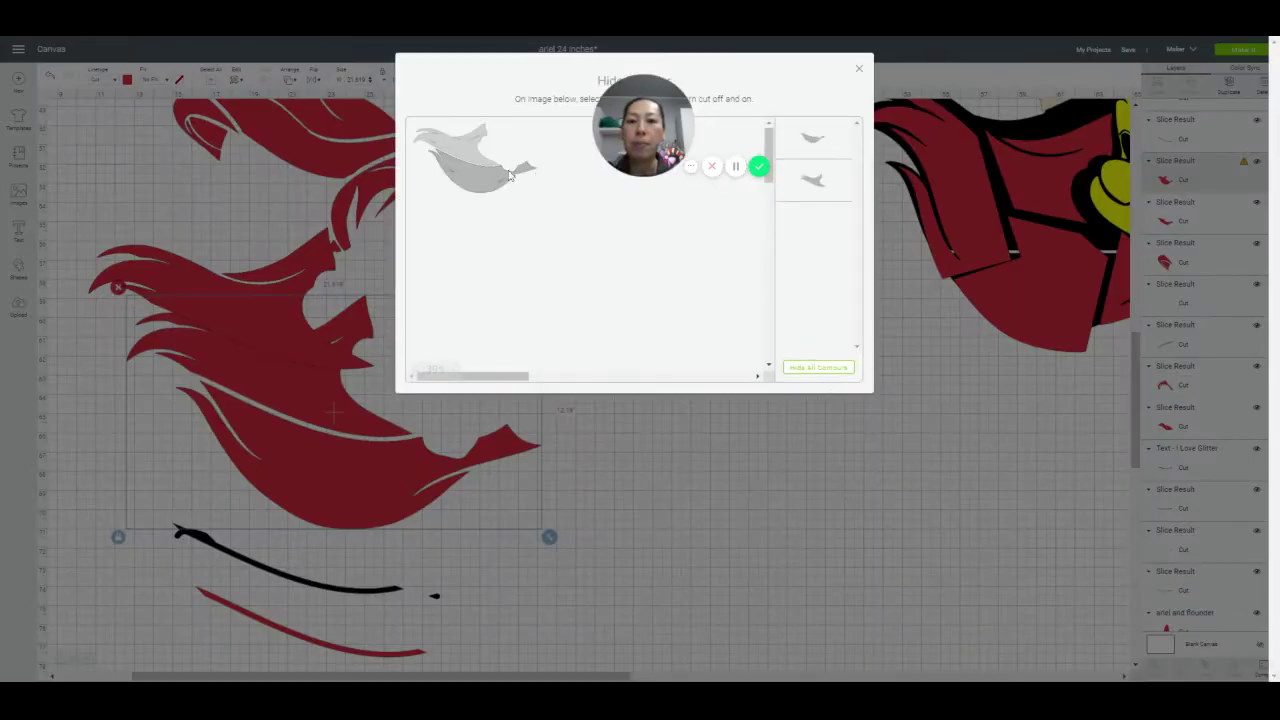
{"action": "left_click", "coordinate": [813, 180]}
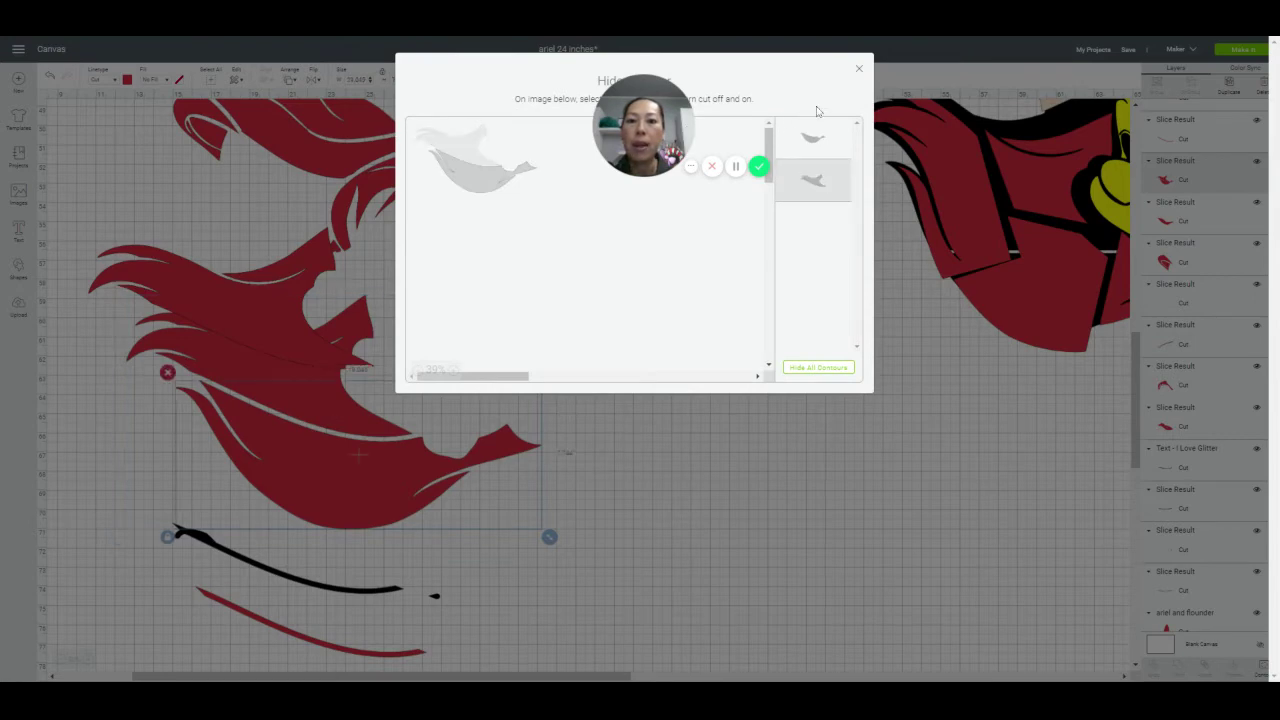
{"action": "left_click", "coordinate": [859, 71]}
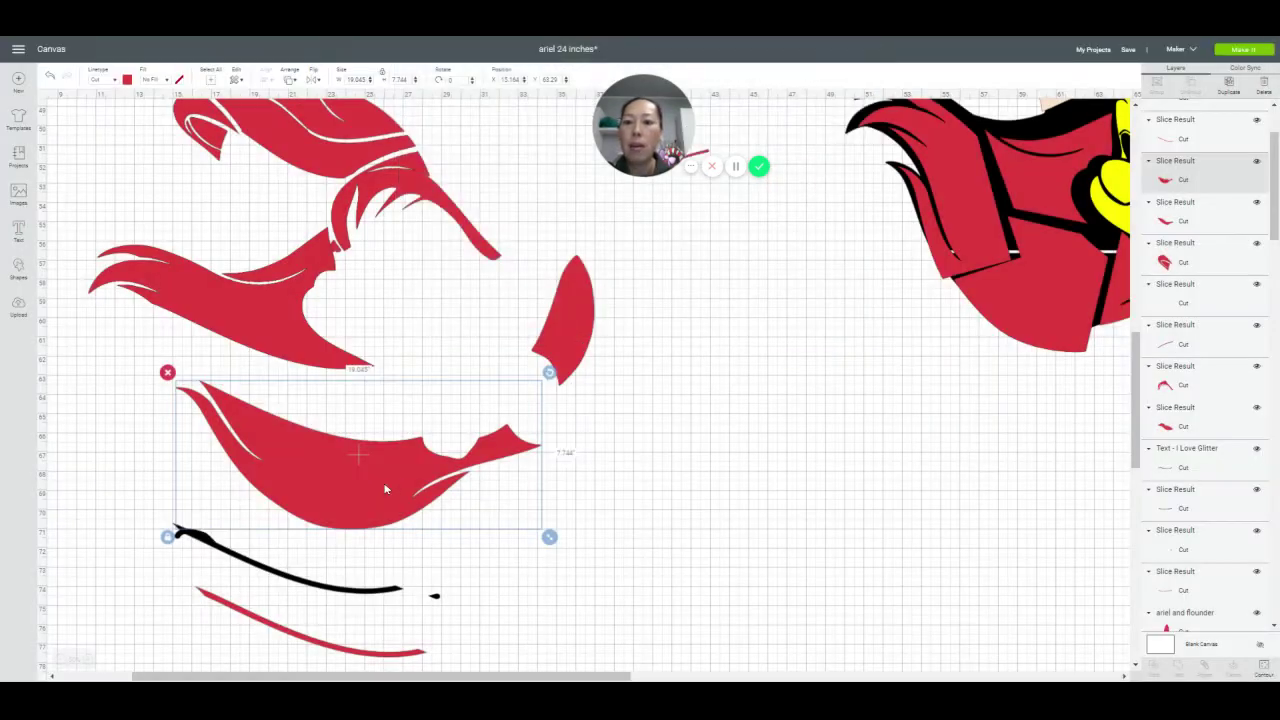
Move the separated upper section back against the lower section, aligning both with a narrow gap between them
{"action": "left_click_drag", "start_coordinate": [268, 316], "coordinate": [307, 386]}
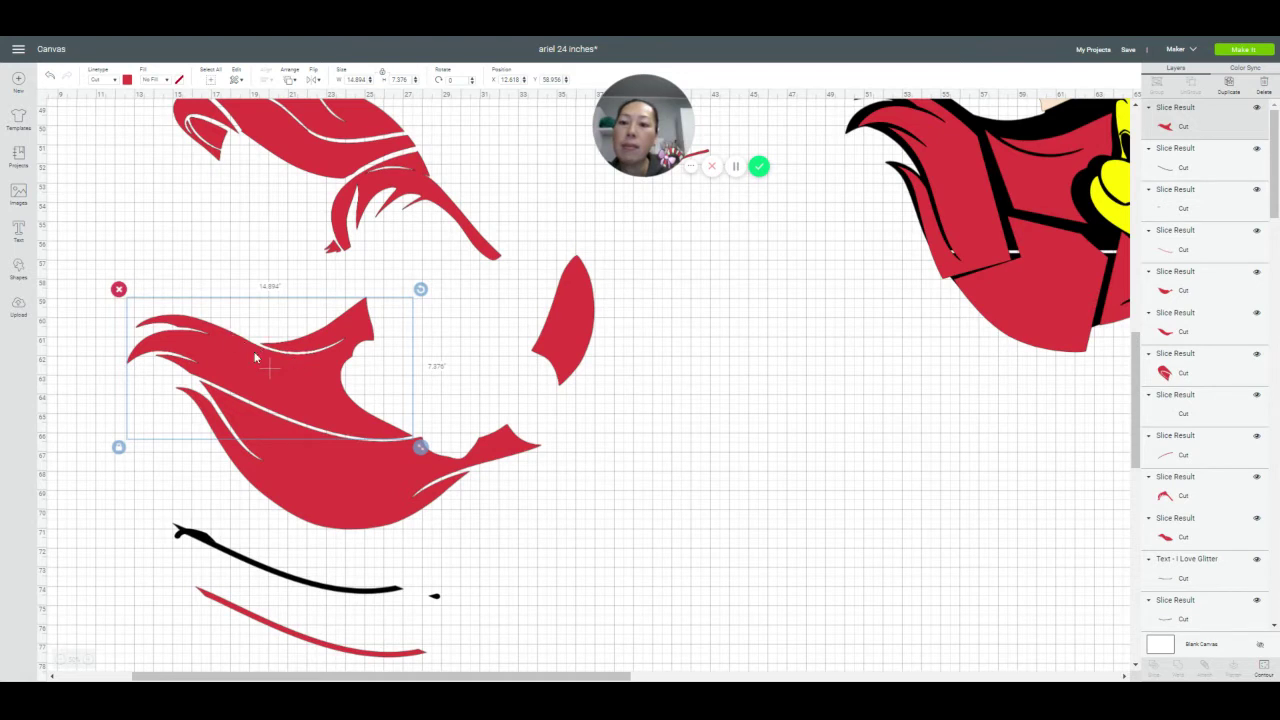
{"action": "left_click", "coordinate": [265, 576]}
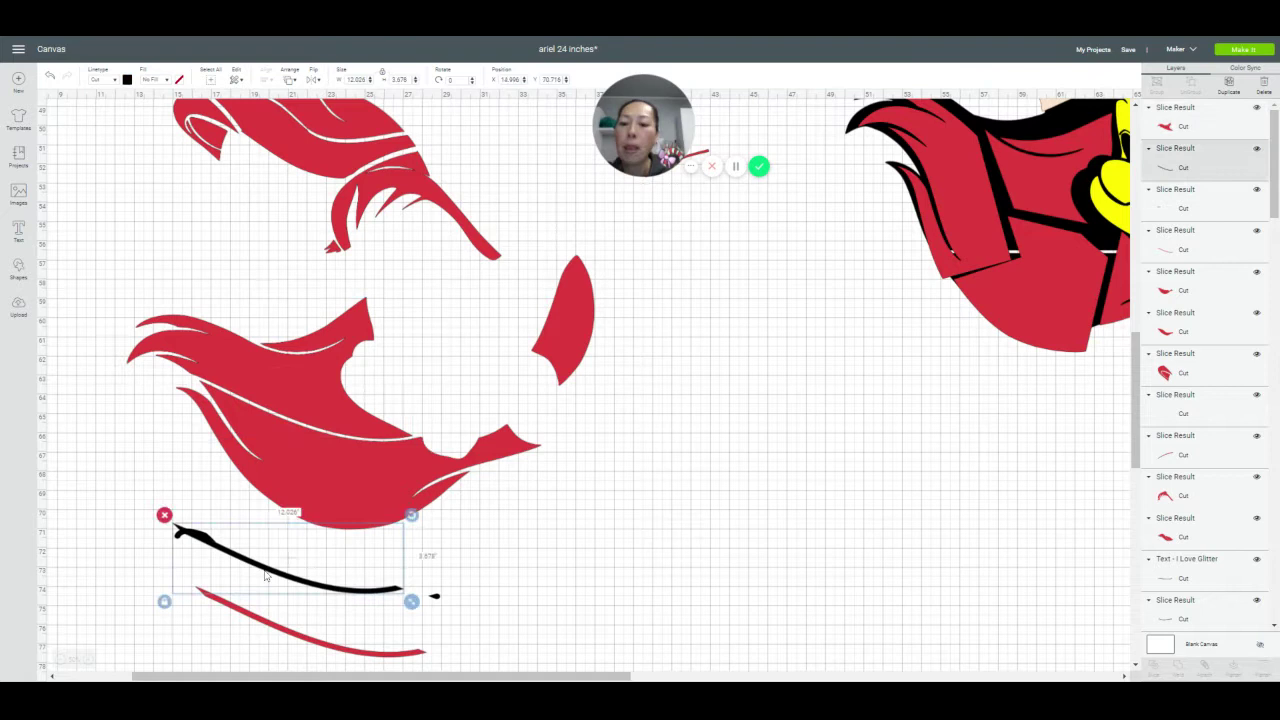
{"action": "left_click", "coordinate": [324, 484]}
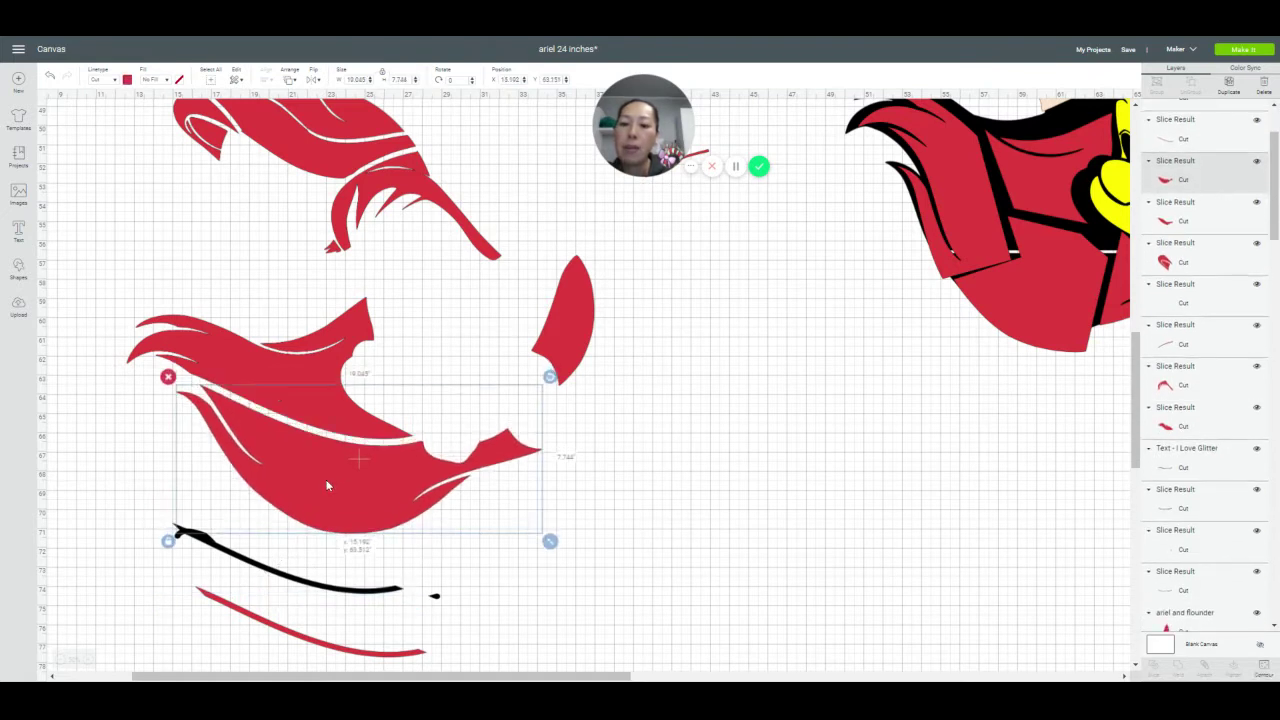
{"action": "left_click_drag", "start_coordinate": [326, 486], "coordinate": [326, 482]}
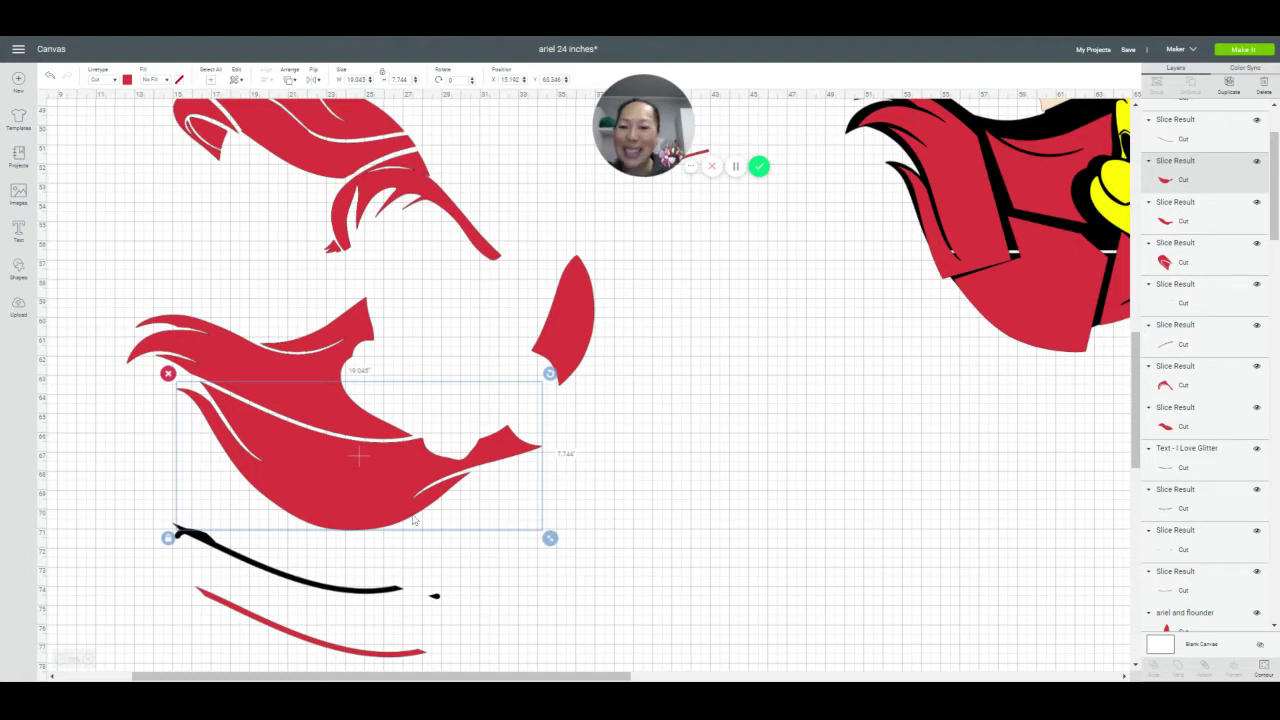
{"action": "left_click", "coordinate": [285, 582]}
Move another small black curve down beside the upper section of the large hair piece
{"action": "scroll", "coordinate": [230, 247], "scroll_direction": "up", "scroll_amount": 5}
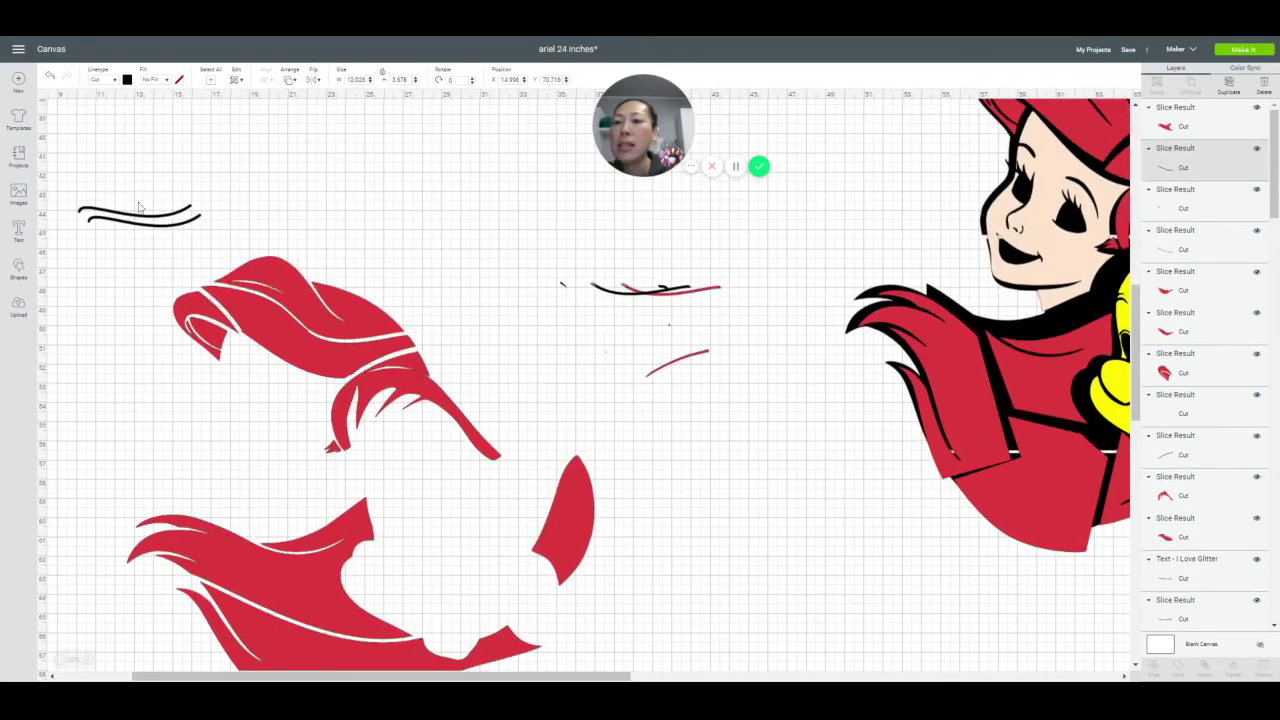
{"action": "left_click_drag", "start_coordinate": [127, 232], "coordinate": [176, 518]}
{"action": "scroll", "coordinate": [200, 480], "scroll_direction": "down", "scroll_amount": 5}
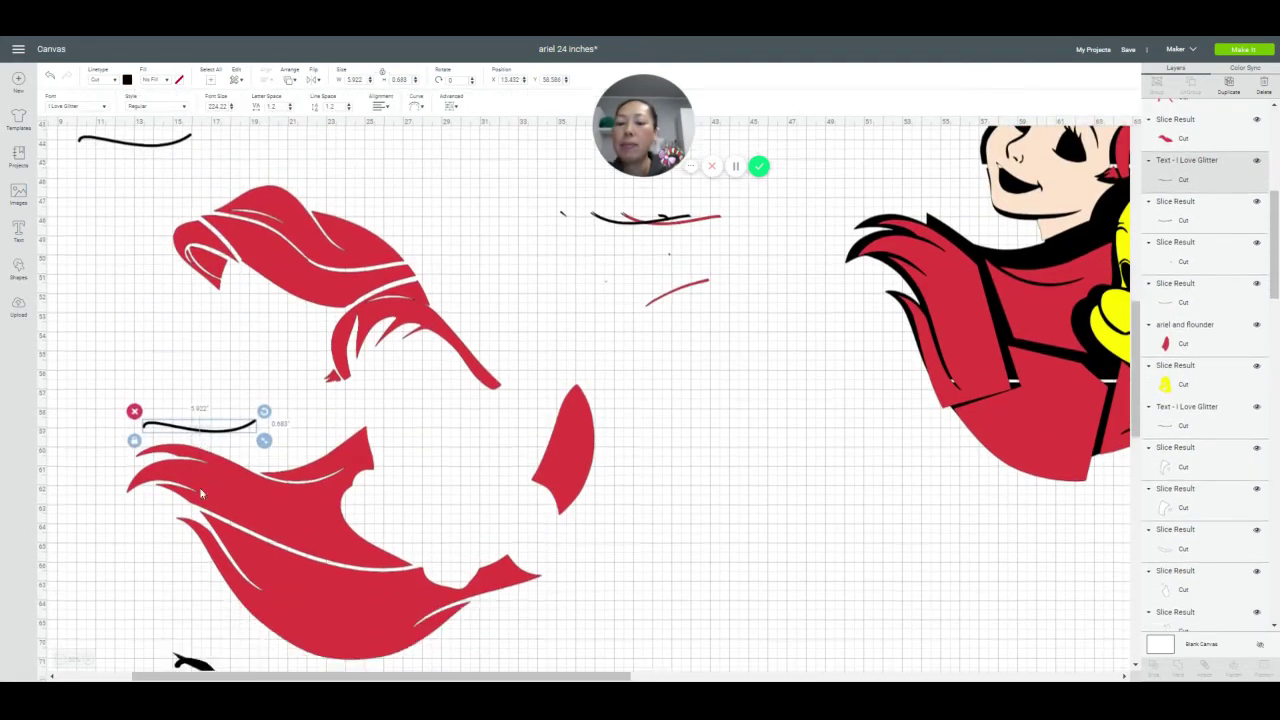
{"action": "mouse_move", "coordinate": [243, 307]}
{"action": "left_mouse_down"}
{"action": "mouse_move", "coordinate": [368, 368]}
{"action": "mouse_move", "coordinate": [480, 381]}
{"action": "left_mouse_up"}
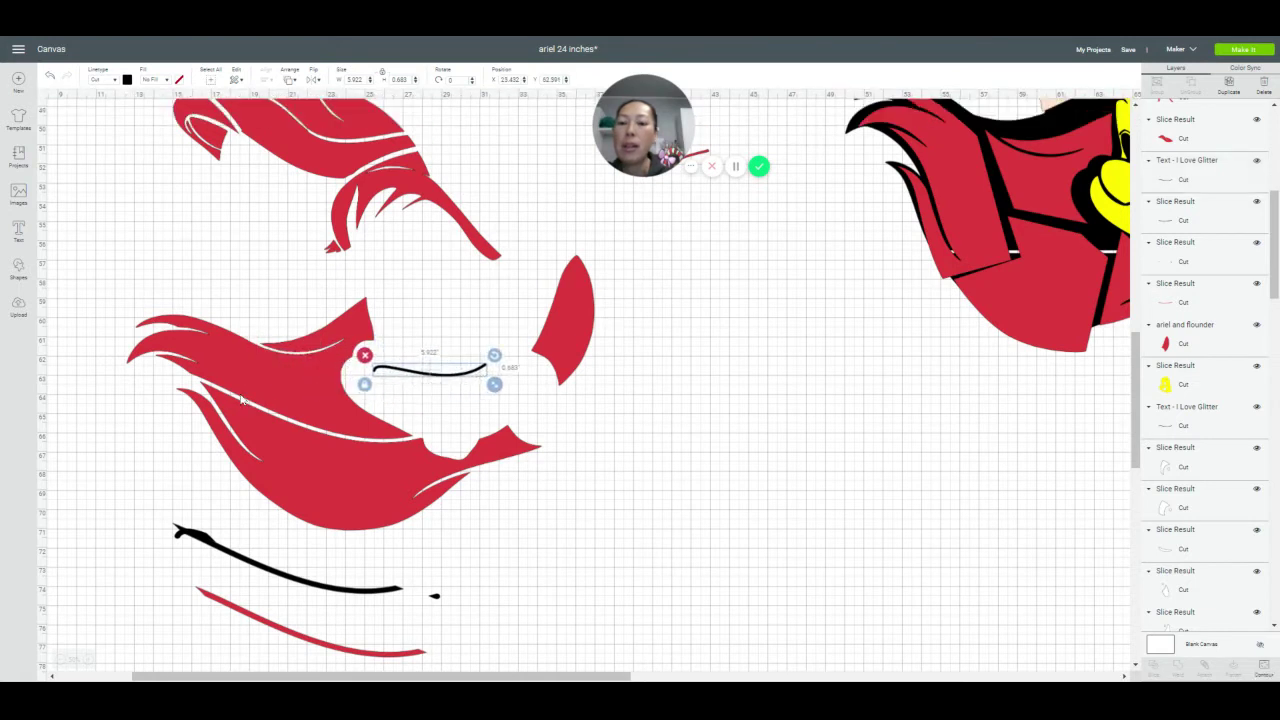
{"action": "left_click", "coordinate": [248, 373]}
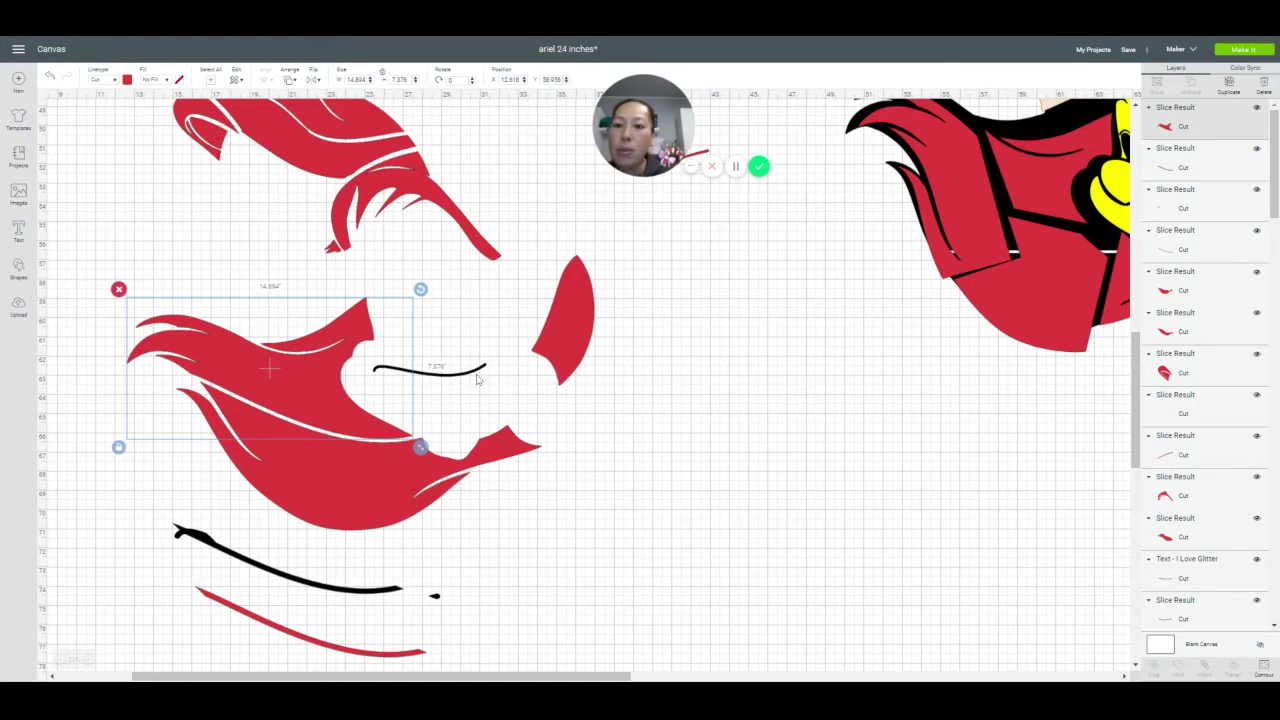
{"action": "mouse_move", "coordinate": [478, 378]}
{"action": "left_mouse_down"}
{"action": "mouse_move", "coordinate": [392, 376]}
{"action": "mouse_move", "coordinate": [373, 358]}
{"action": "mouse_move", "coordinate": [439, 339]}
{"action": "left_mouse_up"}
Bring the black curve to the front and place it diagonally across the upper section, rotated about 61 degrees and about 6.6 inches wide
{"action": "left_click", "coordinate": [285, 80]}
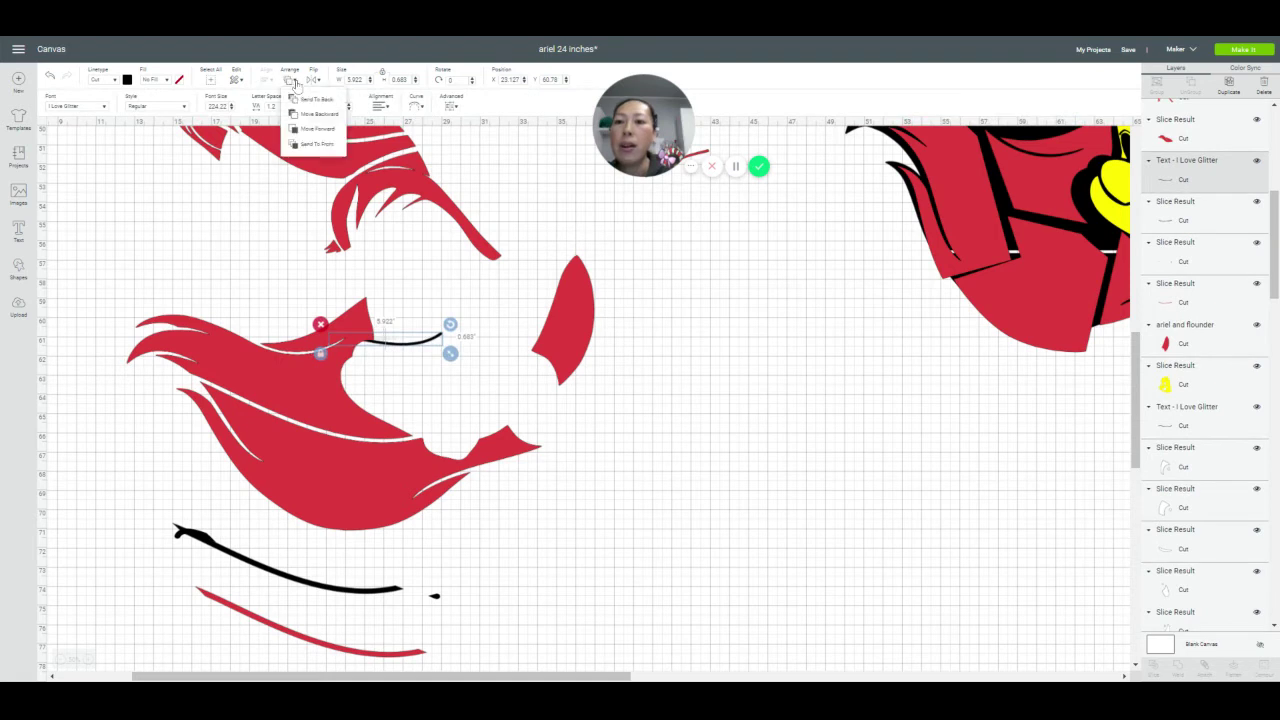
{"action": "left_click", "coordinate": [316, 151]}
{"action": "mouse_move", "coordinate": [445, 332]}
{"action": "left_mouse_down"}
{"action": "mouse_move", "coordinate": [347, 342]}
{"action": "mouse_move", "coordinate": [338, 400]}
{"action": "mouse_move", "coordinate": [288, 400]}
{"action": "mouse_move", "coordinate": [325, 428]}
{"action": "mouse_move", "coordinate": [387, 432]}
{"action": "mouse_move", "coordinate": [397, 439]}
{"action": "mouse_move", "coordinate": [366, 462]}
{"action": "mouse_move", "coordinate": [380, 458]}
{"action": "left_mouse_up"}
{"action": "left_click_drag", "start_coordinate": [305, 400], "coordinate": [287, 395]}
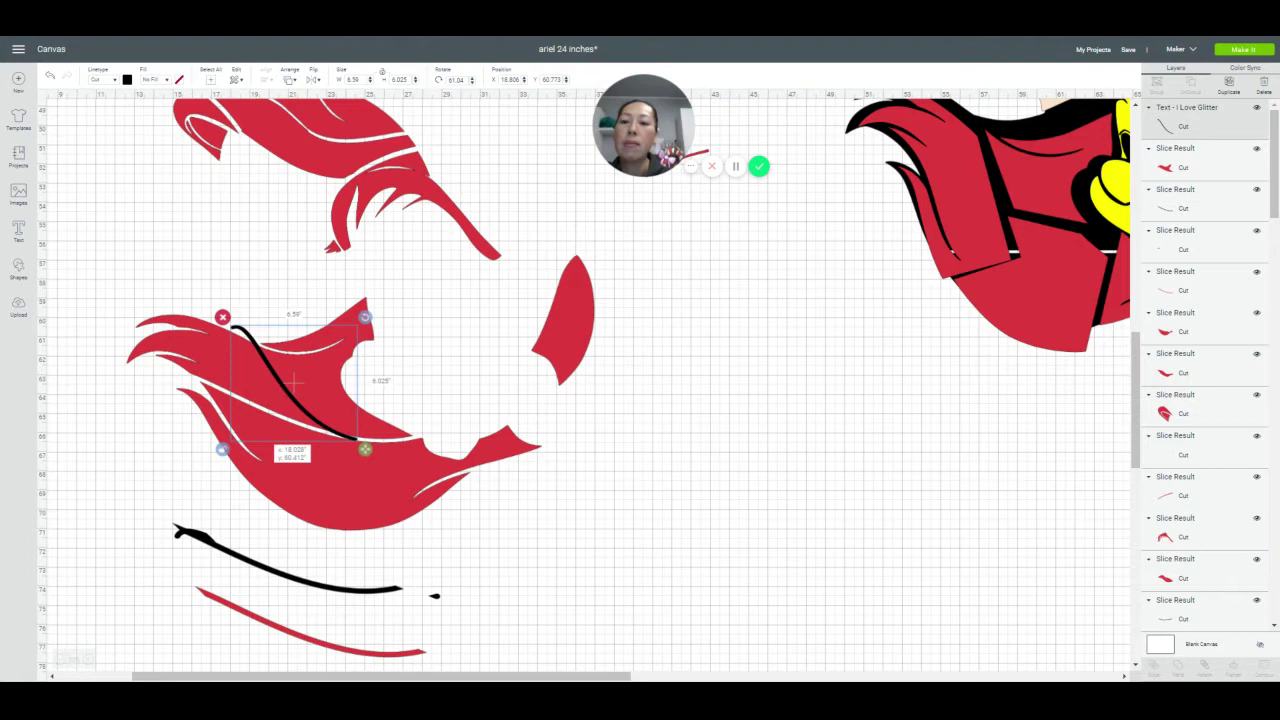
Fine-tune the black curve's diagonal placement across the upper hair section and slice that section with the curve
{"action": "left_click_drag", "start_coordinate": [288, 395], "coordinate": [265, 385]}
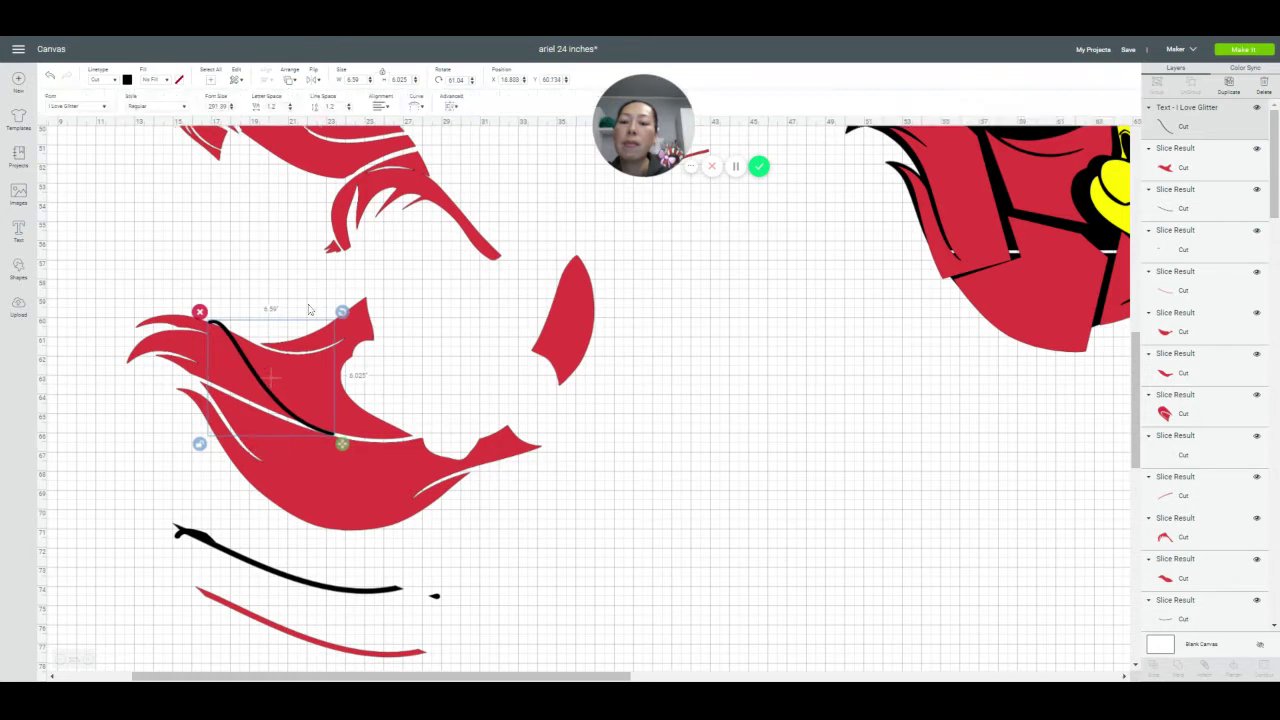
{"action": "left_click_drag", "start_coordinate": [343, 313], "coordinate": [343, 316]}
{"action": "left_click", "coordinate": [200, 398]}
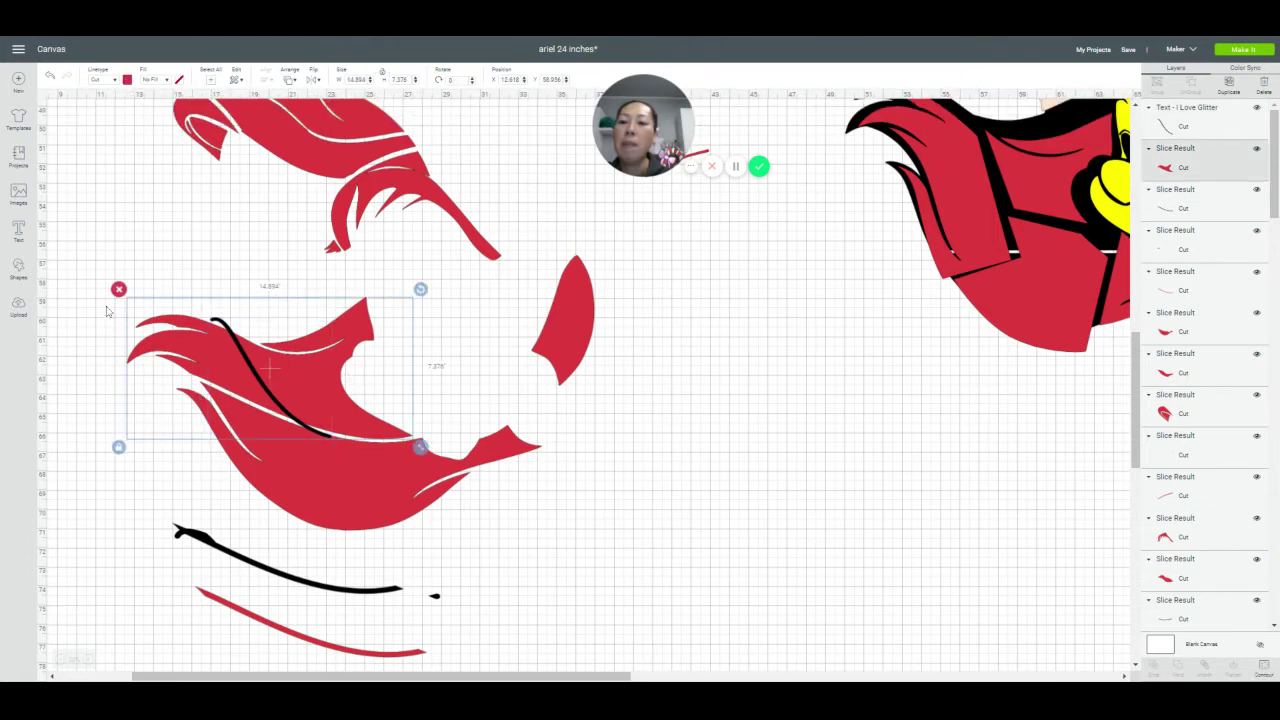
{"action": "left_click_drag", "start_coordinate": [88, 306], "coordinate": [264, 336]}
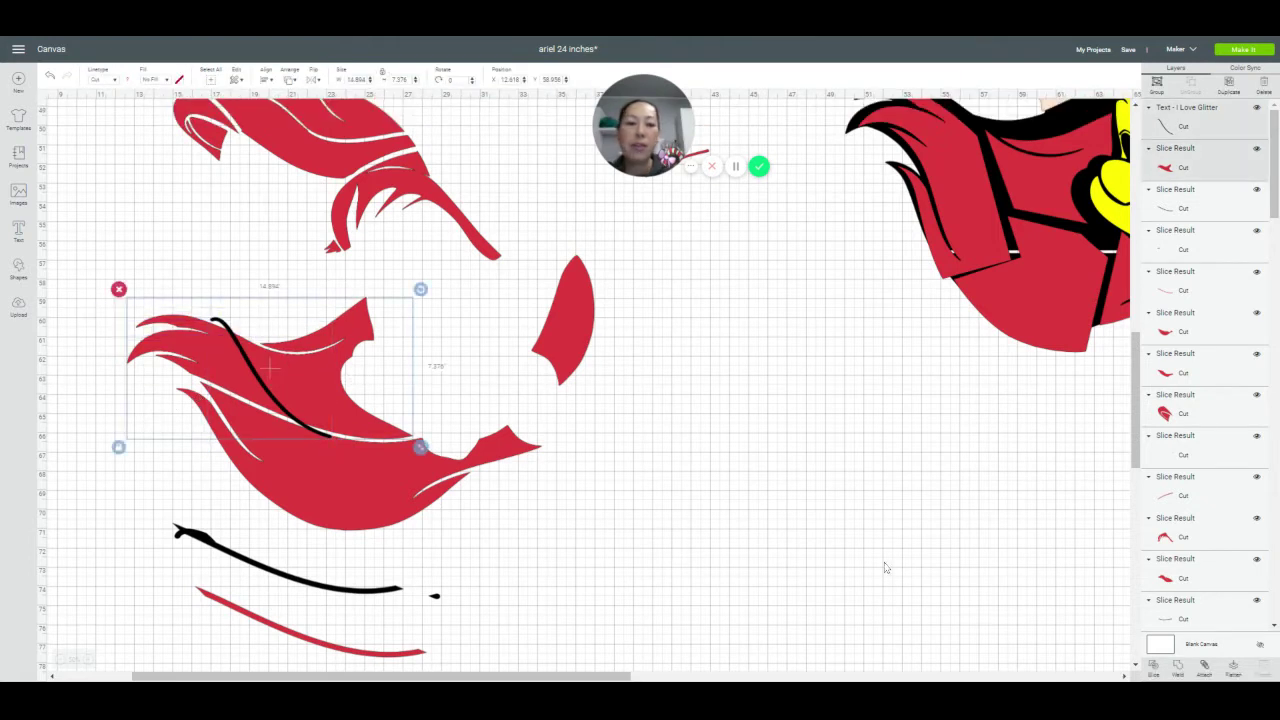
{"action": "left_click", "coordinate": [1153, 668]}
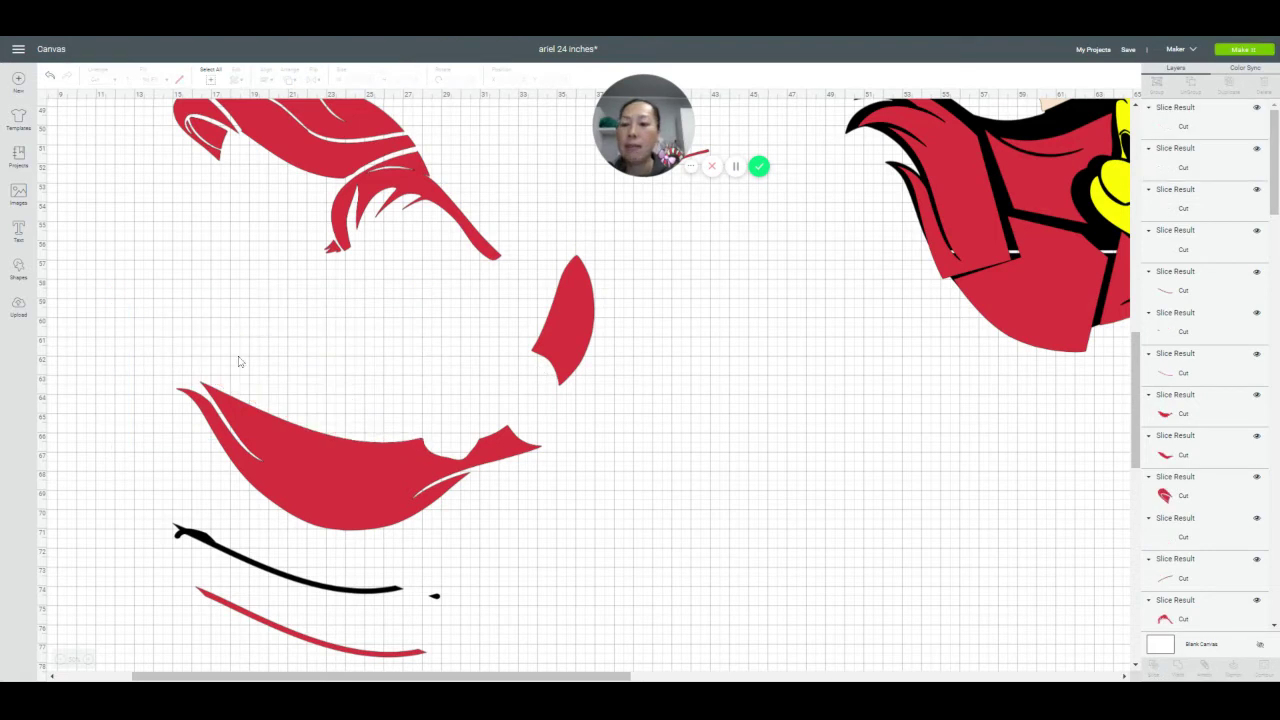
Delete the leftover black curve pieces and the red sliver cut out of the upper hair section
{"action": "left_click", "coordinate": [245, 360]}
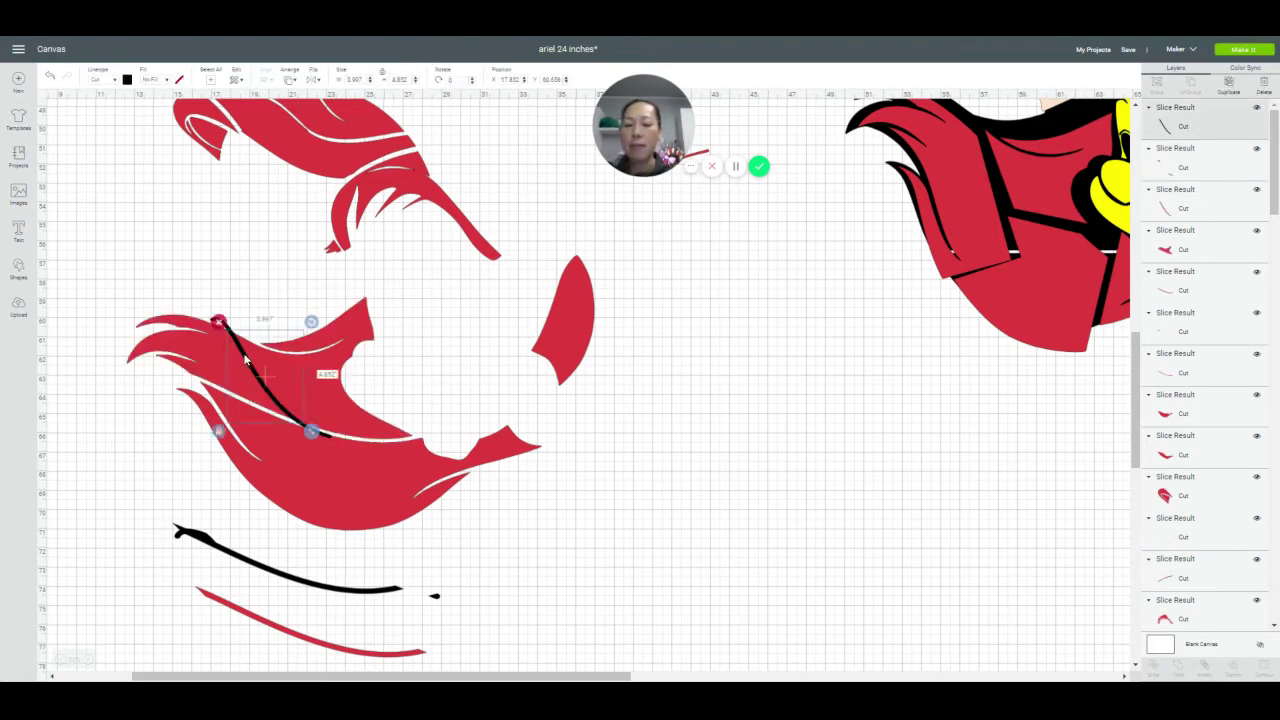
{"action": "key", "text": "Delete"}
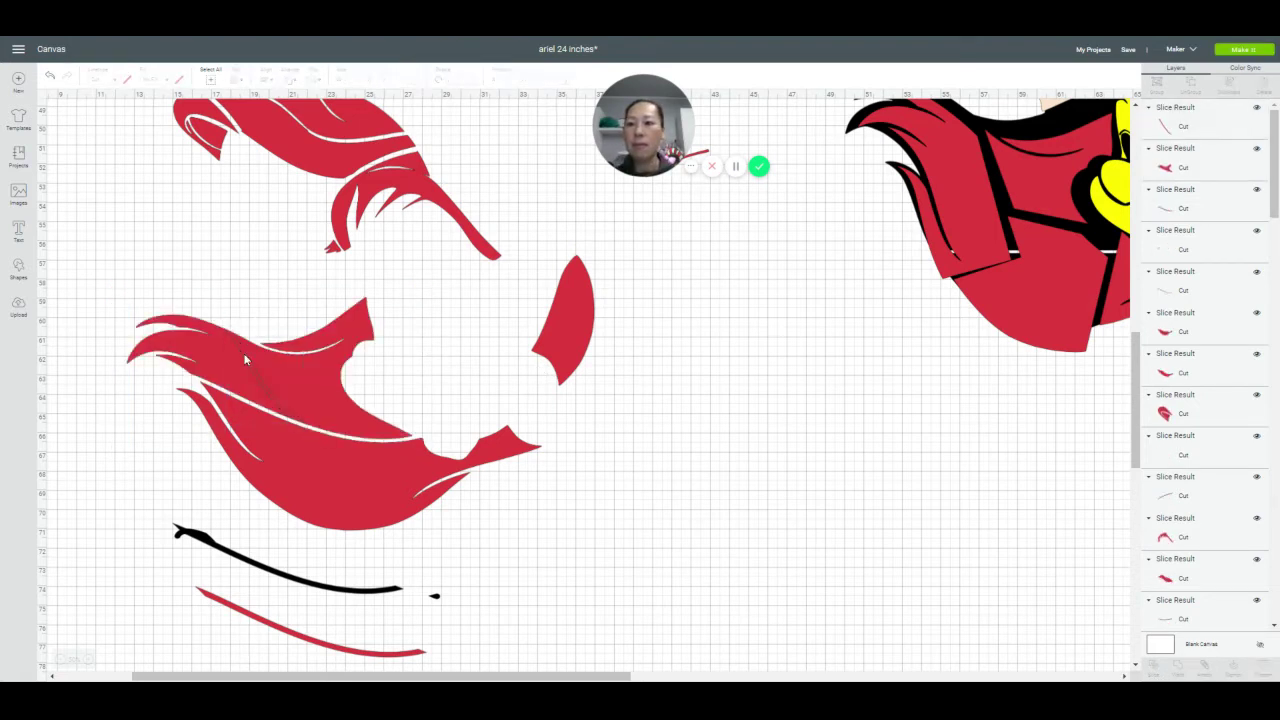
{"action": "left_click", "coordinate": [245, 360]}
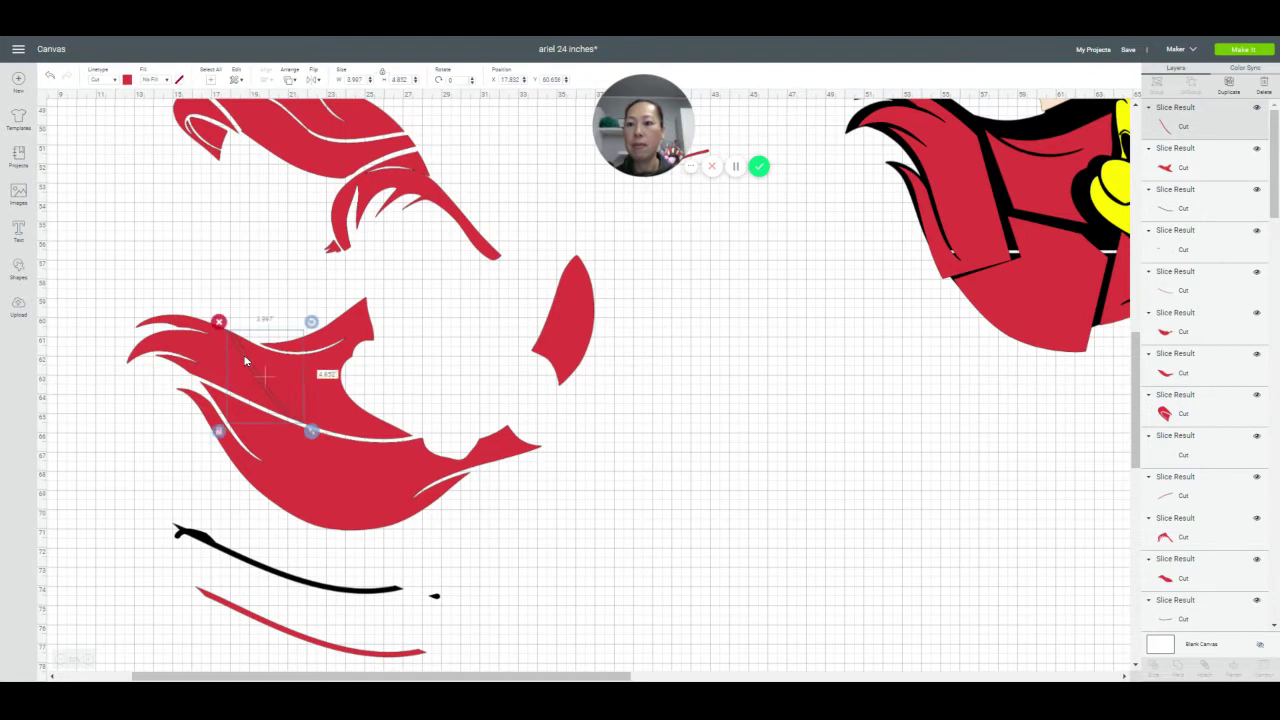
{"action": "key", "text": "Delete"}
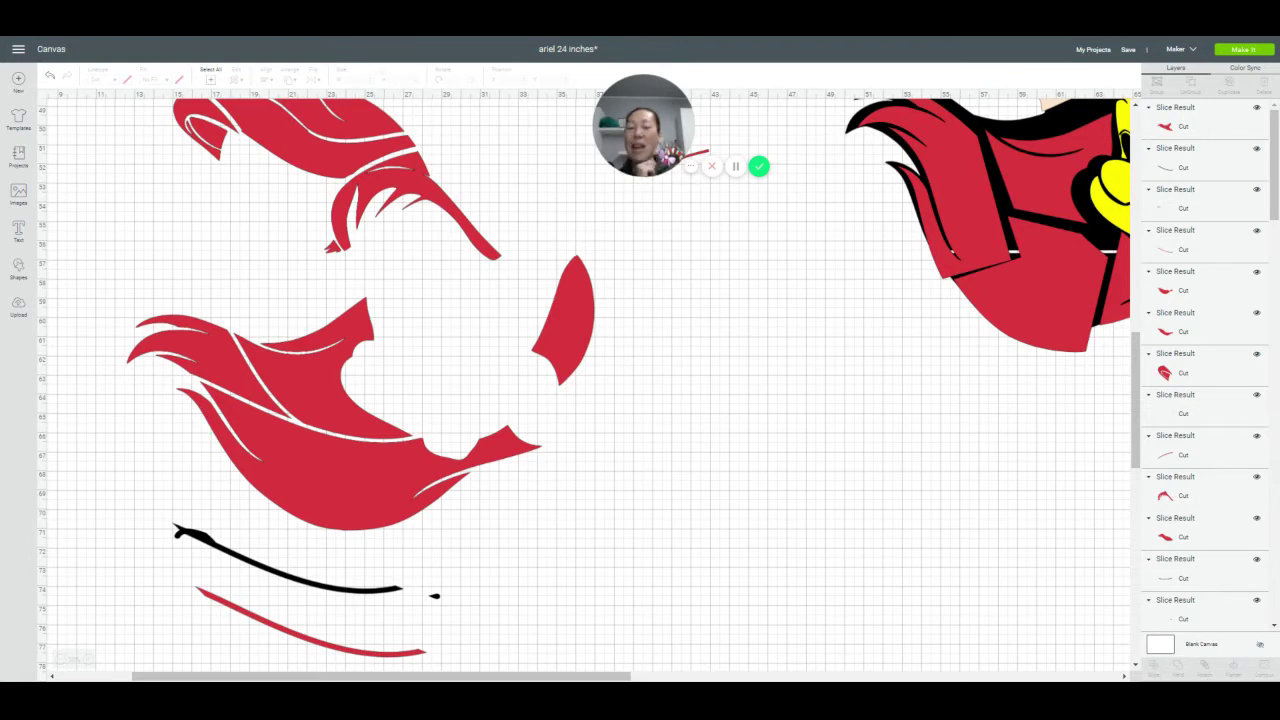
Duplicate the sliced upper hair section and hide the left strands' contour on the copy, keeping only the right part
{"action": "left_click", "coordinate": [292, 350]}
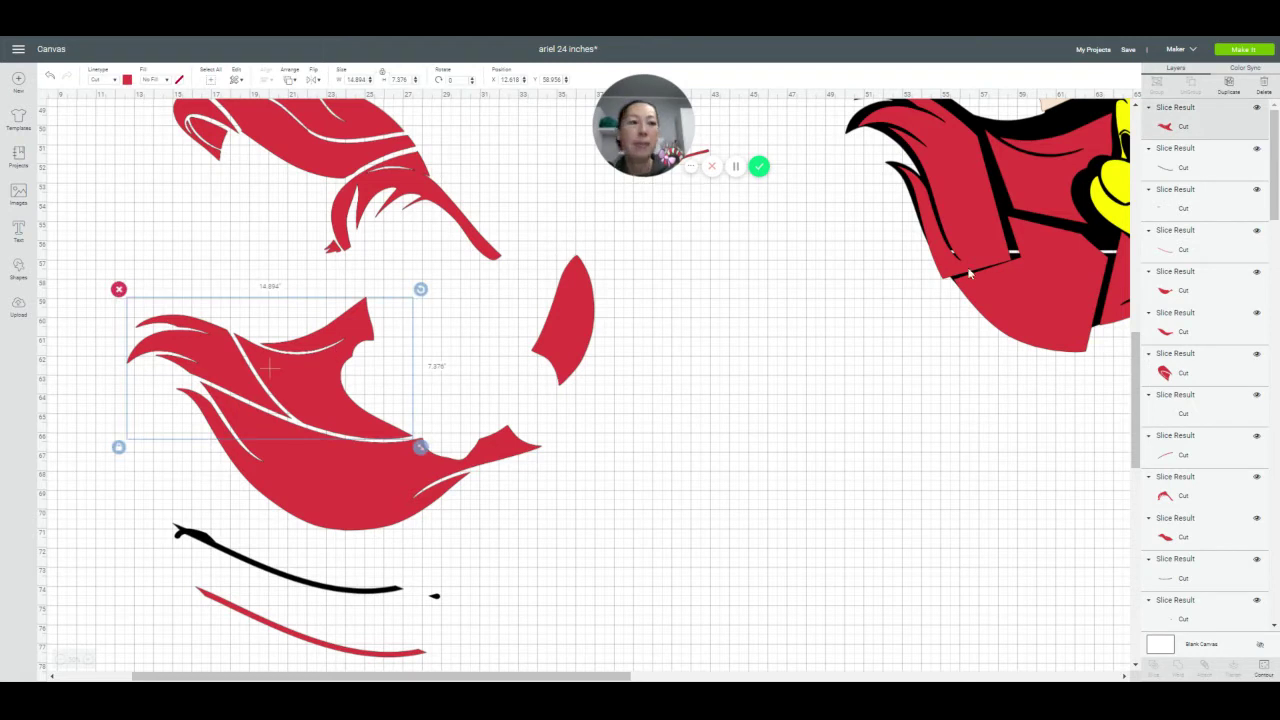
{"action": "left_click", "coordinate": [1228, 88]}
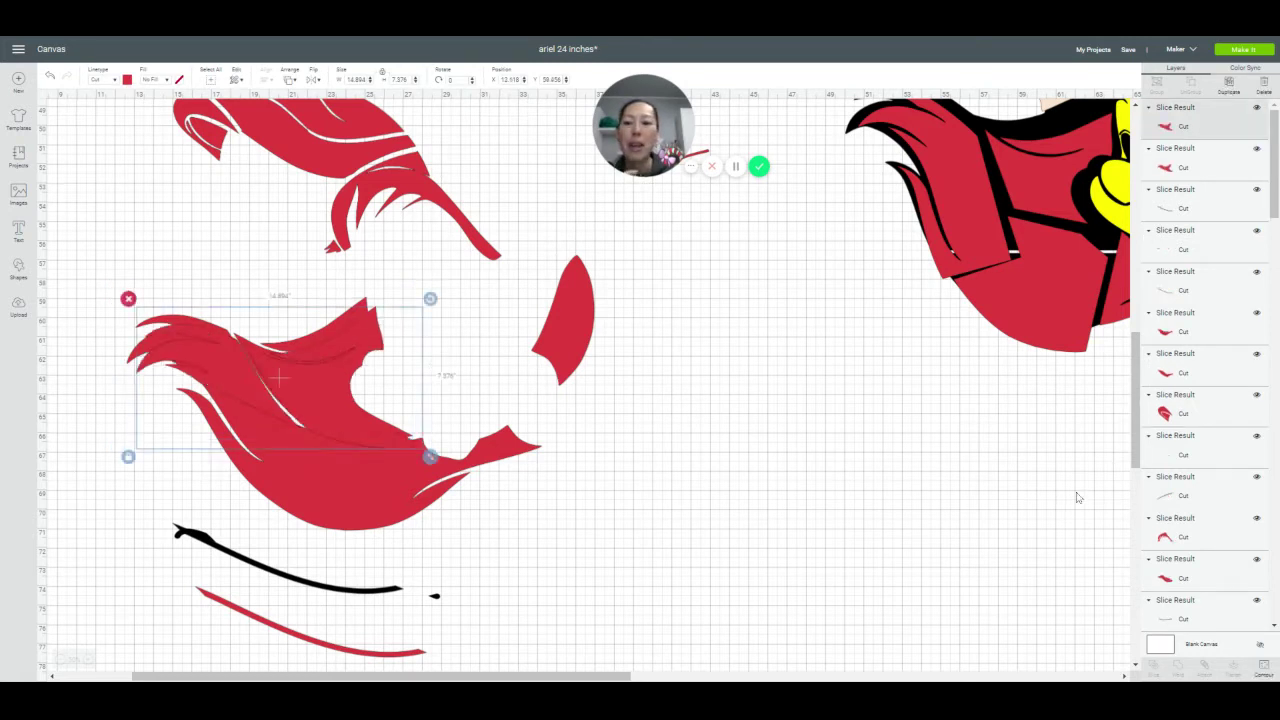
{"action": "left_click", "coordinate": [1265, 670]}
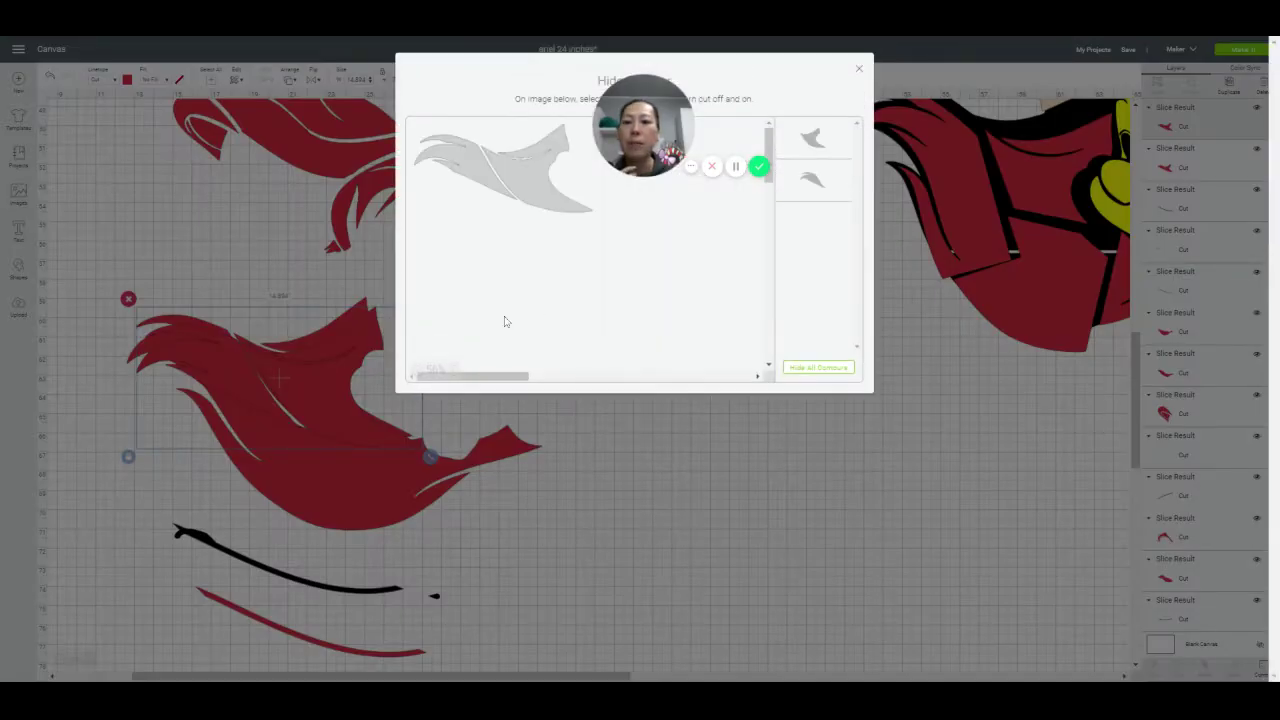
{"action": "left_click", "coordinate": [483, 171]}
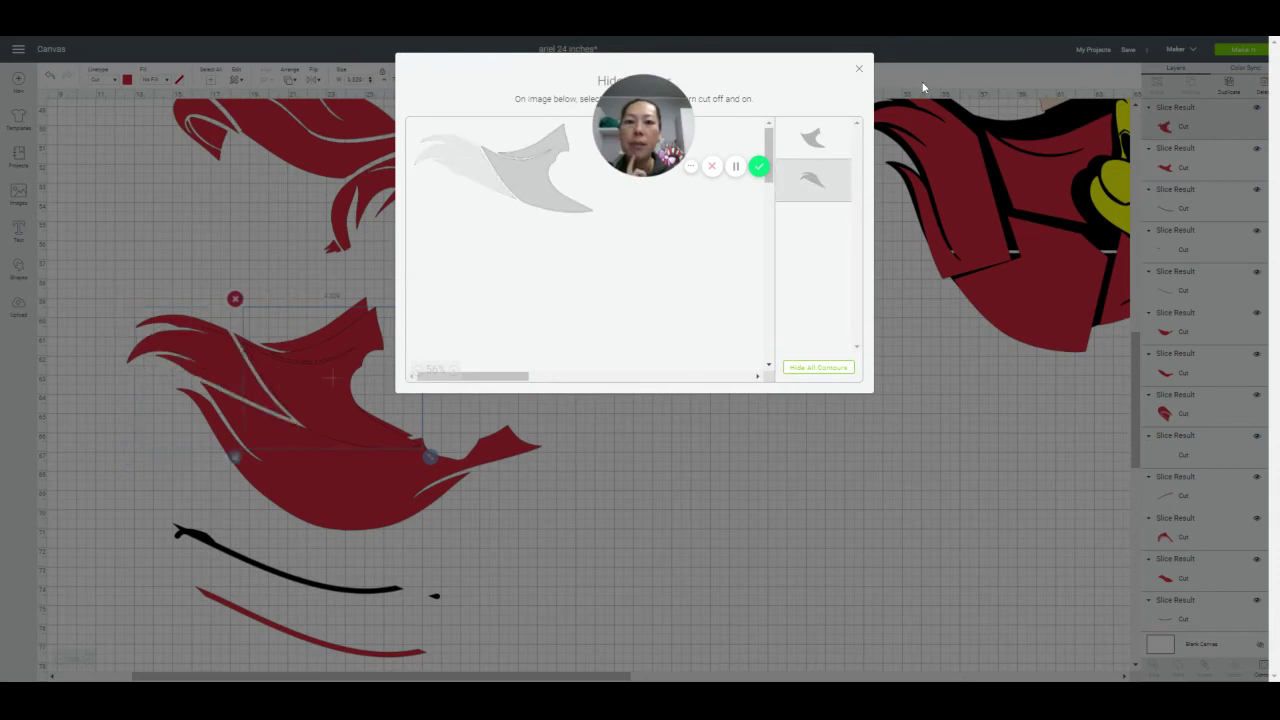
{"action": "left_click", "coordinate": [857, 68]}
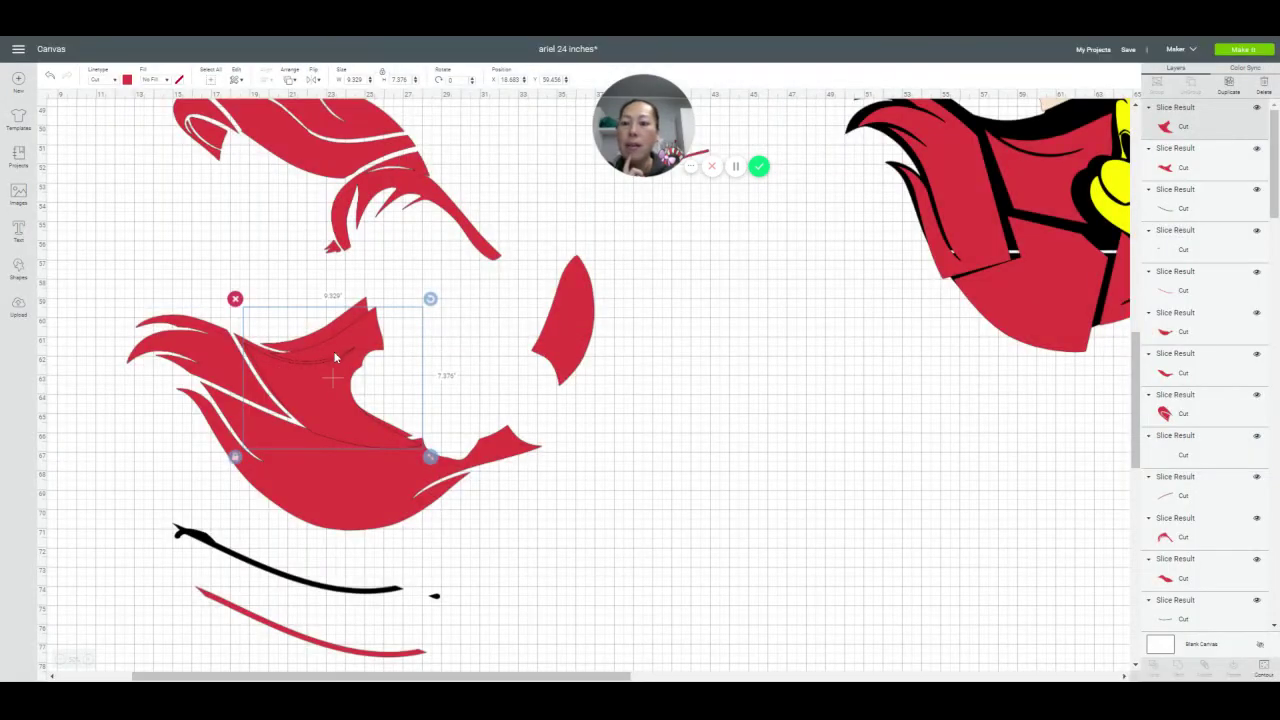
Hide the right part's contour on the original upper section, and move the separate right part back beside it with a narrow gap
{"action": "left_click", "coordinate": [203, 356]}
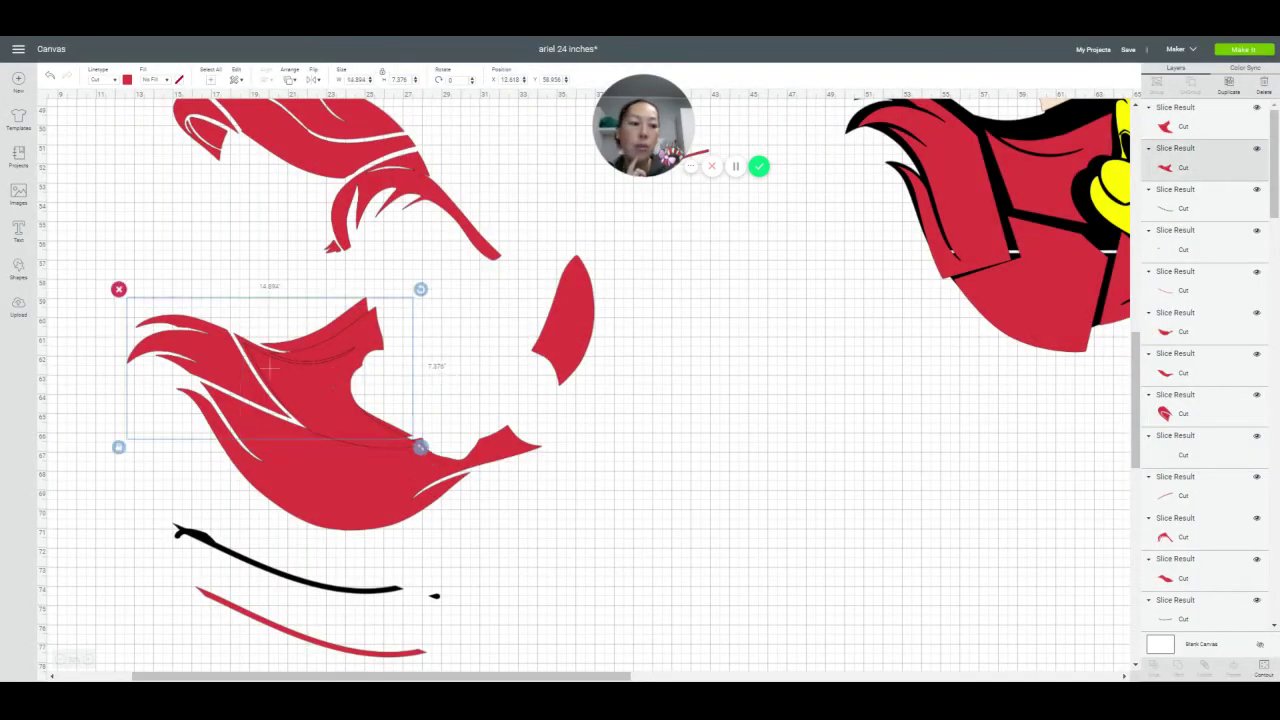
{"action": "left_click", "coordinate": [1264, 668]}
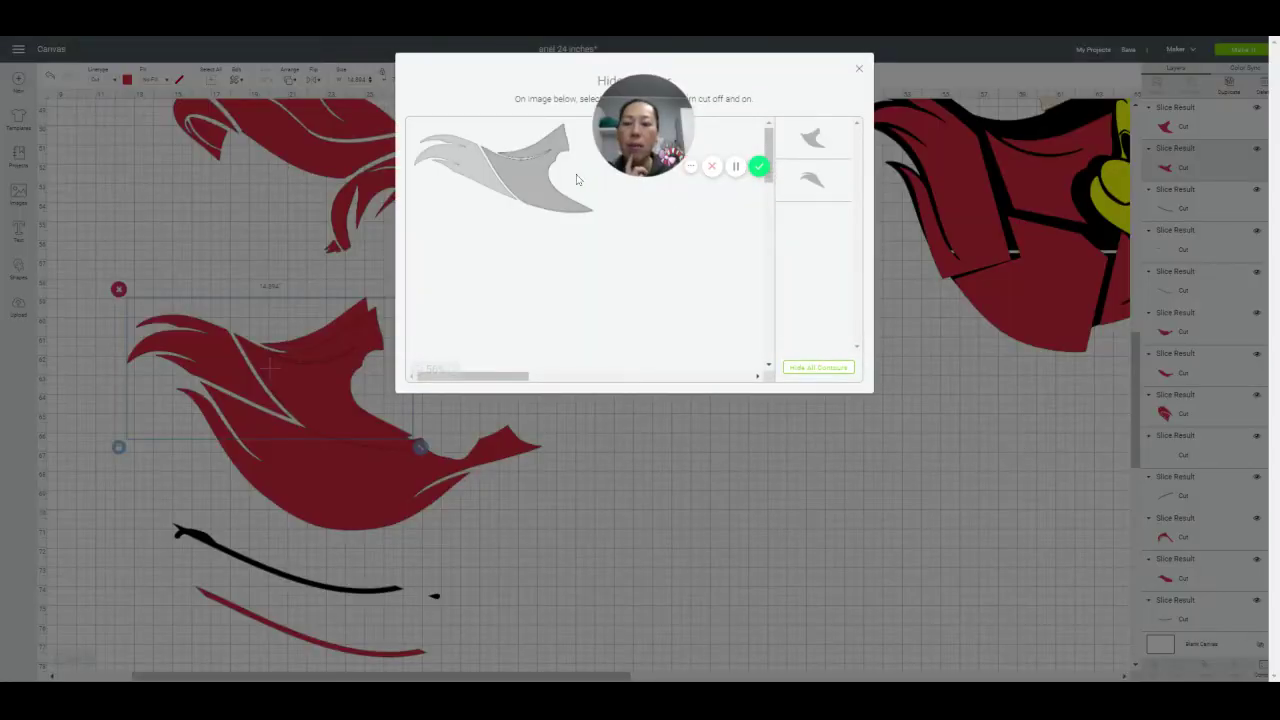
{"action": "left_click", "coordinate": [524, 191]}
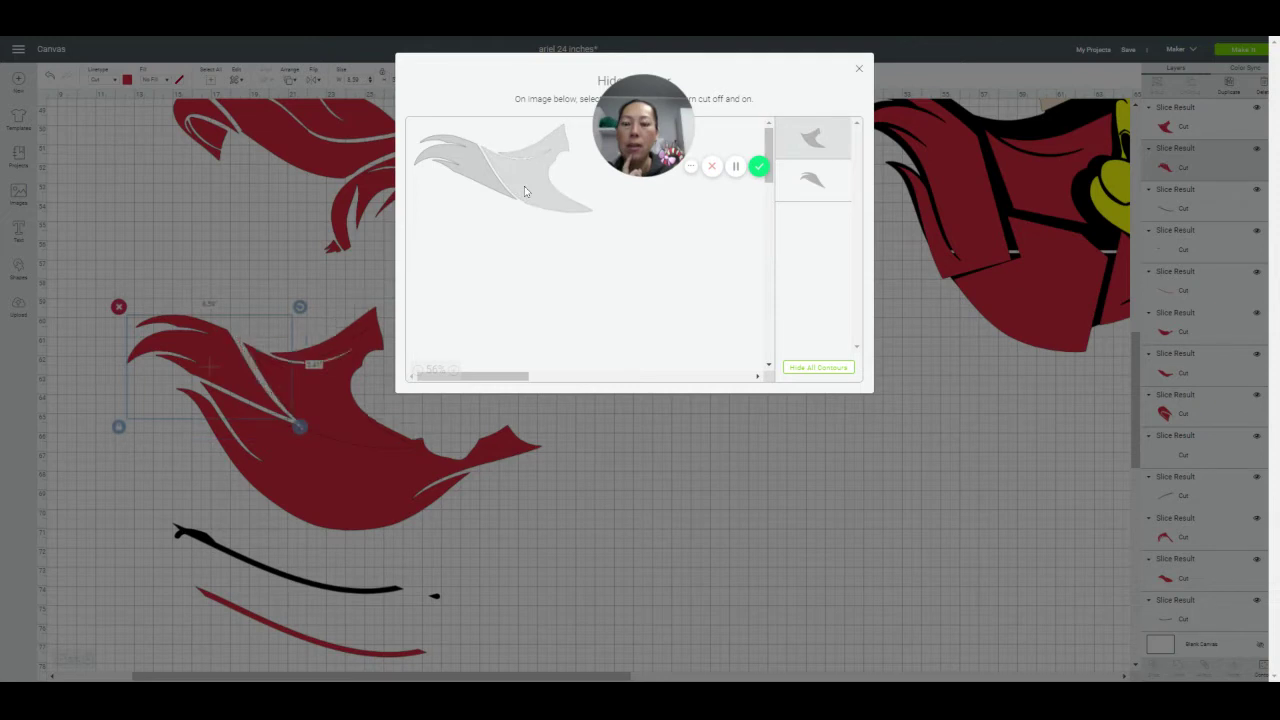
{"action": "left_click", "coordinate": [859, 71]}
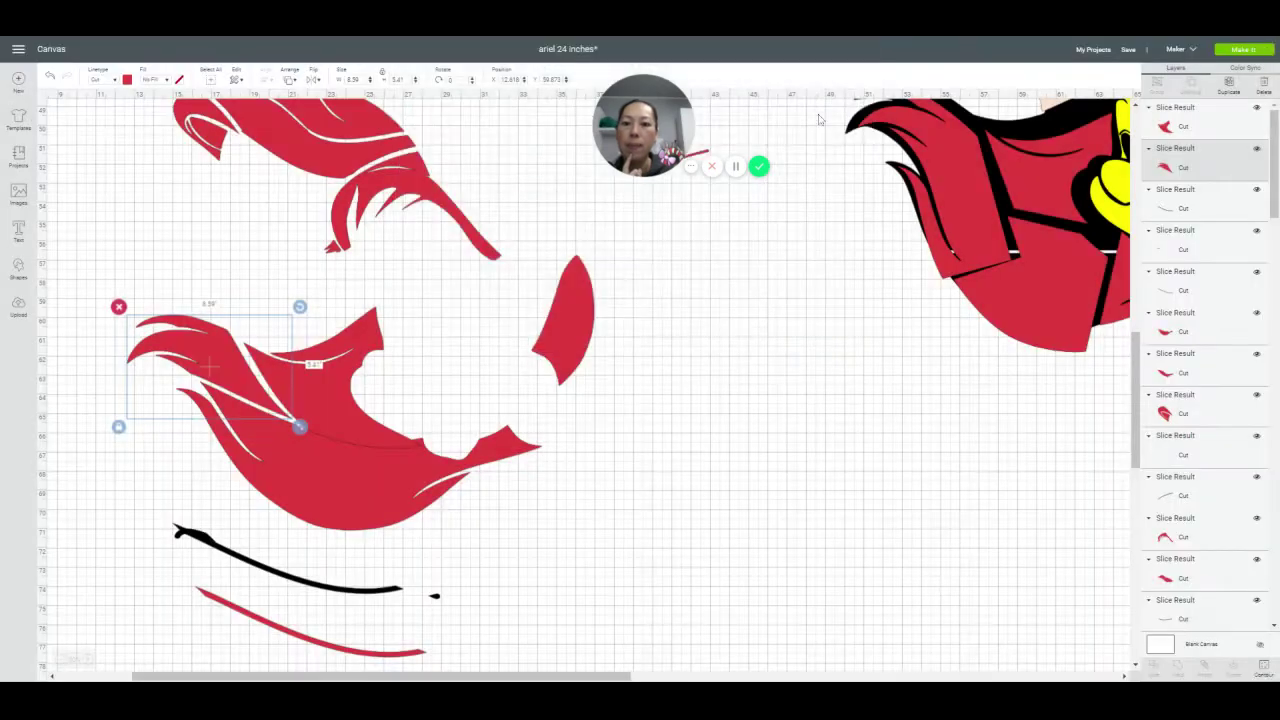
{"action": "left_click", "coordinate": [350, 373]}
{"action": "left_click_drag", "start_coordinate": [338, 373], "coordinate": [327, 363]}
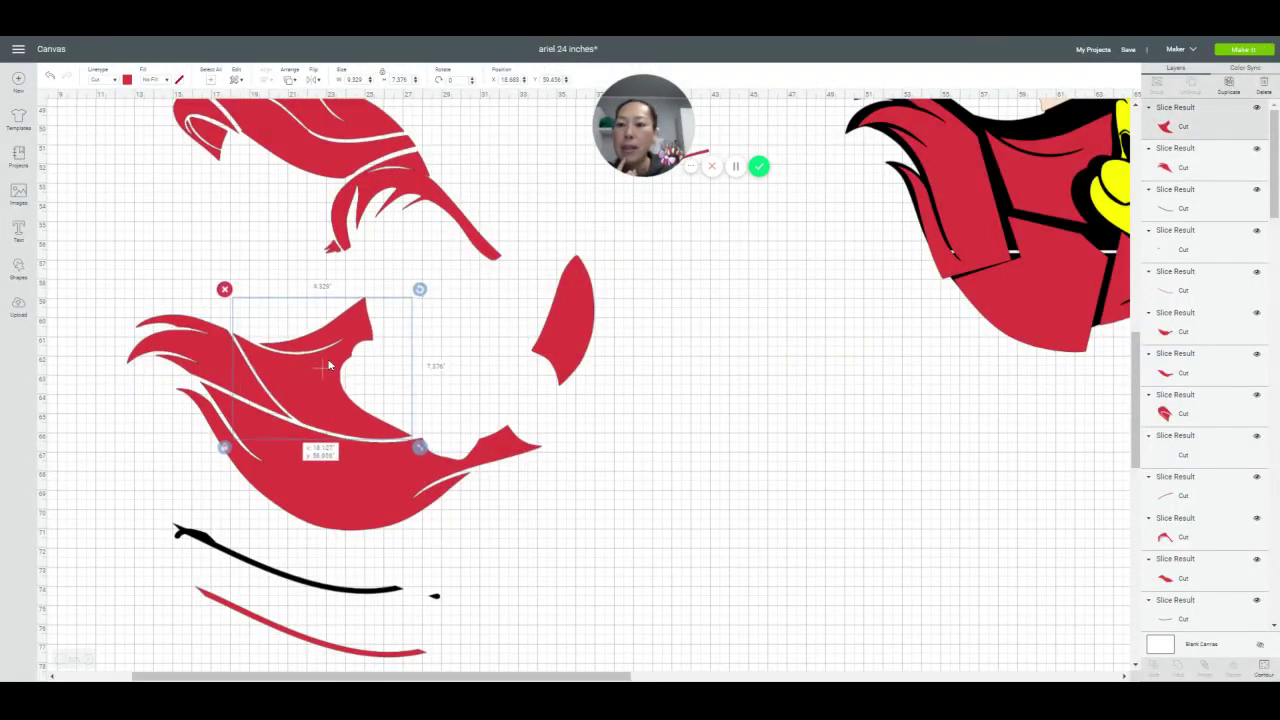
Bring another small black curve to the front and place it diagonally across the lower hair section, rotated about 65 degrees and about 8.6 inches wide
{"action": "left_click", "coordinate": [379, 488]}
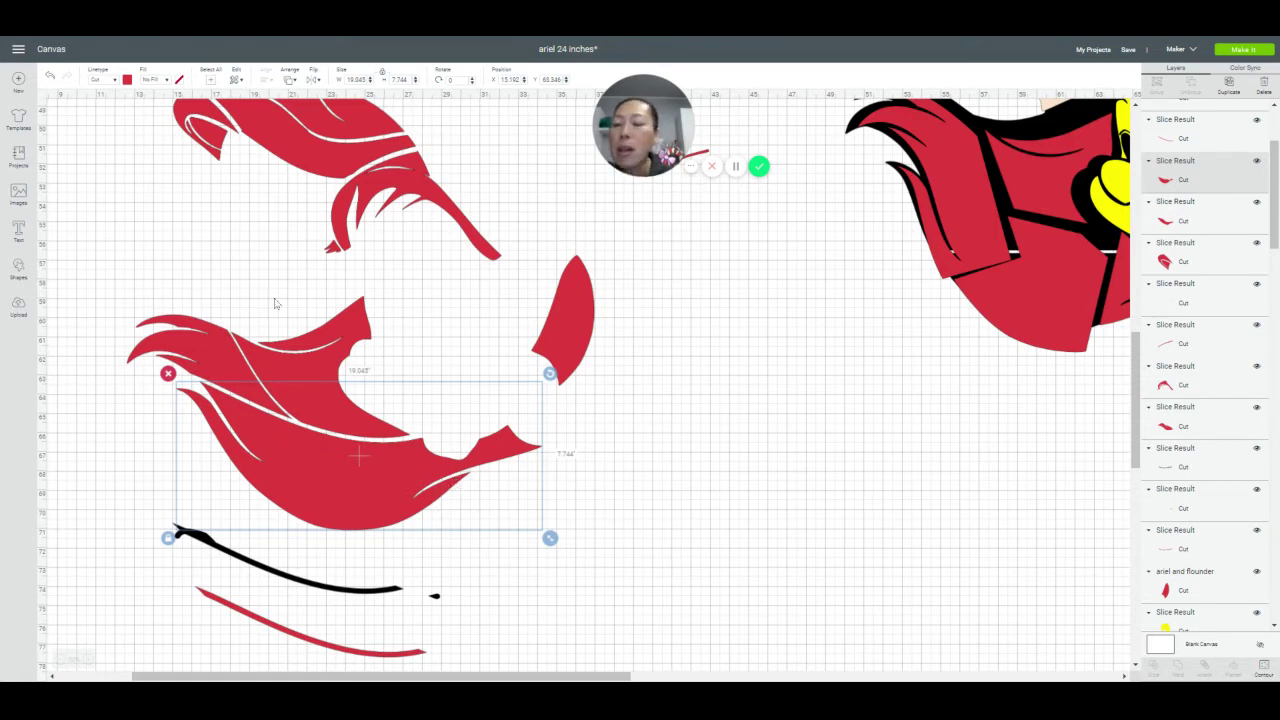
{"action": "scroll", "coordinate": [194, 180], "scroll_direction": "up", "scroll_amount": 3}
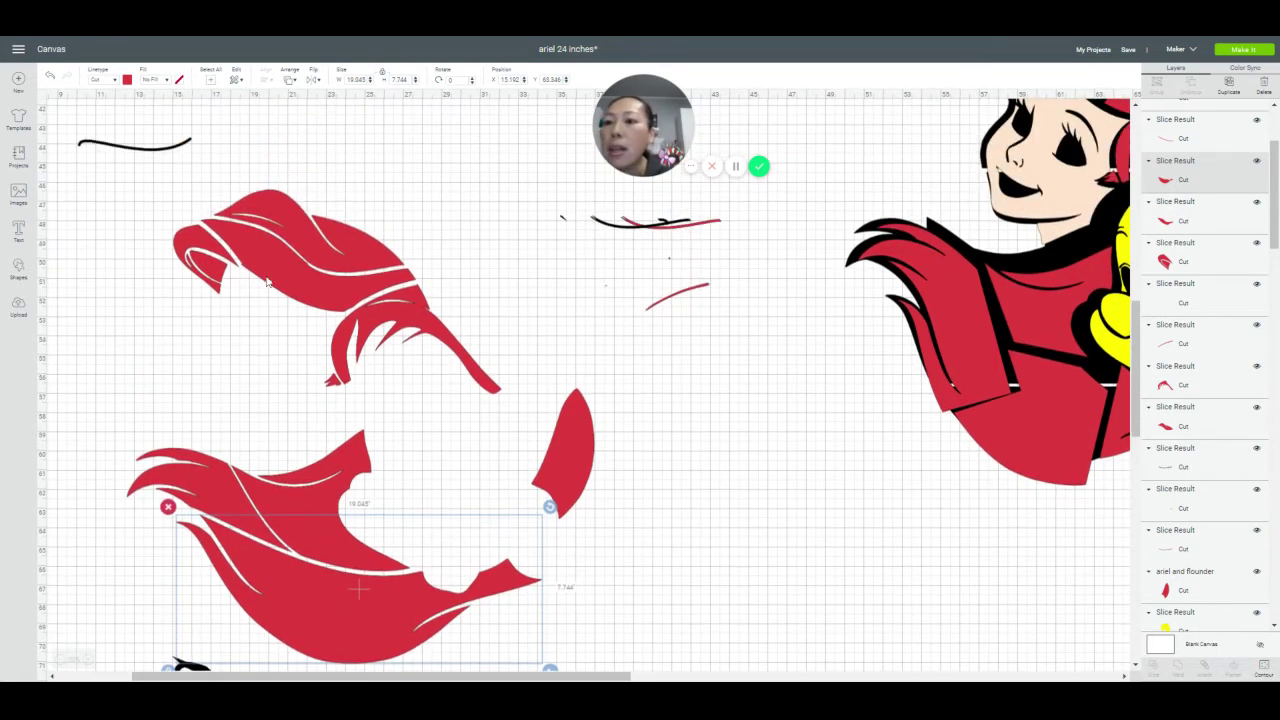
{"action": "left_click", "coordinate": [190, 148]}
{"action": "left_click_drag", "start_coordinate": [190, 148], "coordinate": [370, 622]}
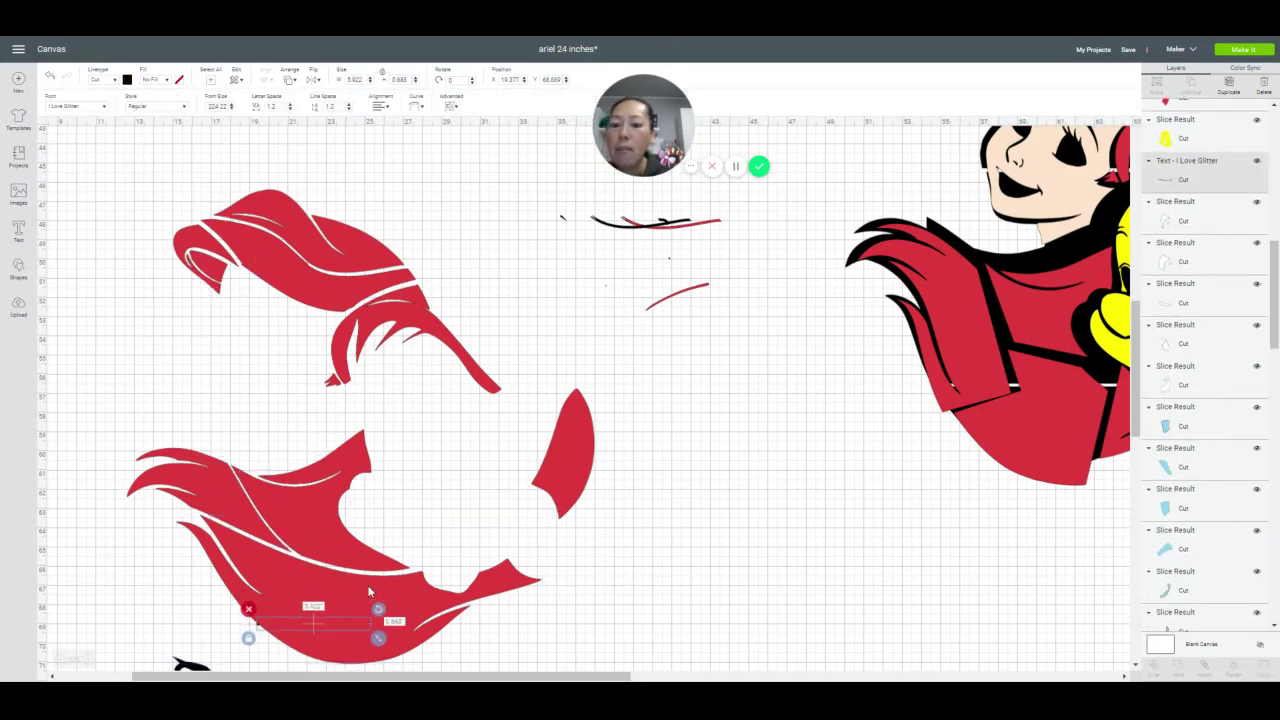
{"action": "left_click", "coordinate": [290, 81]}
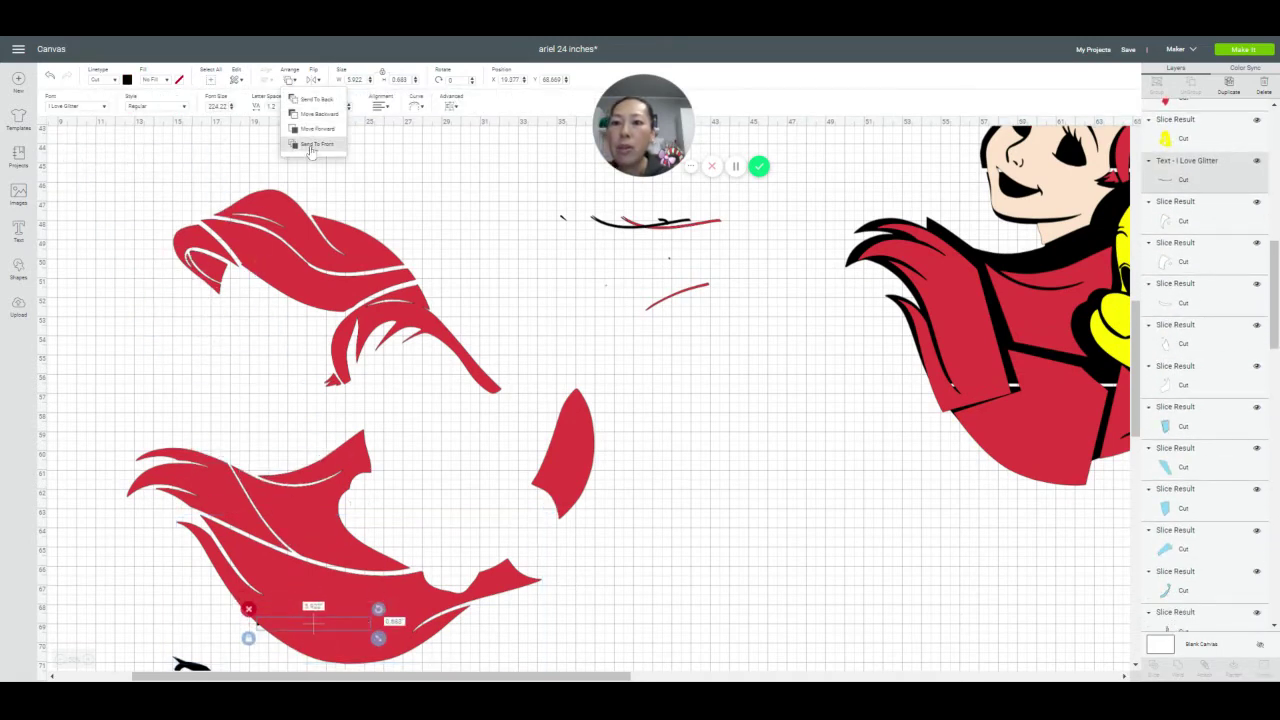
{"action": "left_click", "coordinate": [314, 150]}
{"action": "scroll", "coordinate": [320, 390], "scroll_direction": "down", "scroll_amount": 4}
{"action": "mouse_move", "coordinate": [378, 410]}
{"action": "left_mouse_down"}
{"action": "mouse_move", "coordinate": [362, 466]}
{"action": "mouse_move", "coordinate": [318, 403]}
{"action": "mouse_move", "coordinate": [394, 462]}
{"action": "mouse_move", "coordinate": [450, 478]}
{"action": "mouse_move", "coordinate": [447, 462]}
{"action": "mouse_move", "coordinate": [395, 440]}
{"action": "left_mouse_up"}
{"action": "left_click_drag", "start_coordinate": [434, 325], "coordinate": [435, 324]}
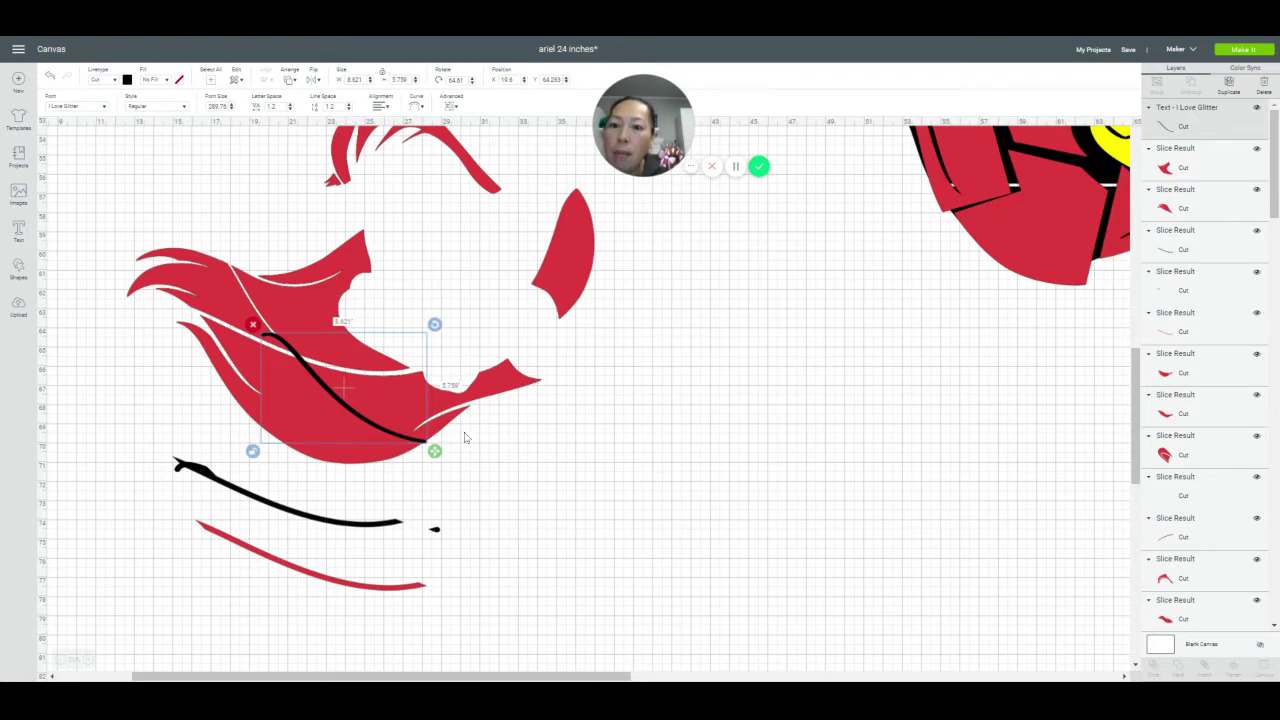
{"action": "left_click", "coordinate": [470, 466]}
{"action": "left_click_drag", "start_coordinate": [486, 457], "coordinate": [383, 443]}
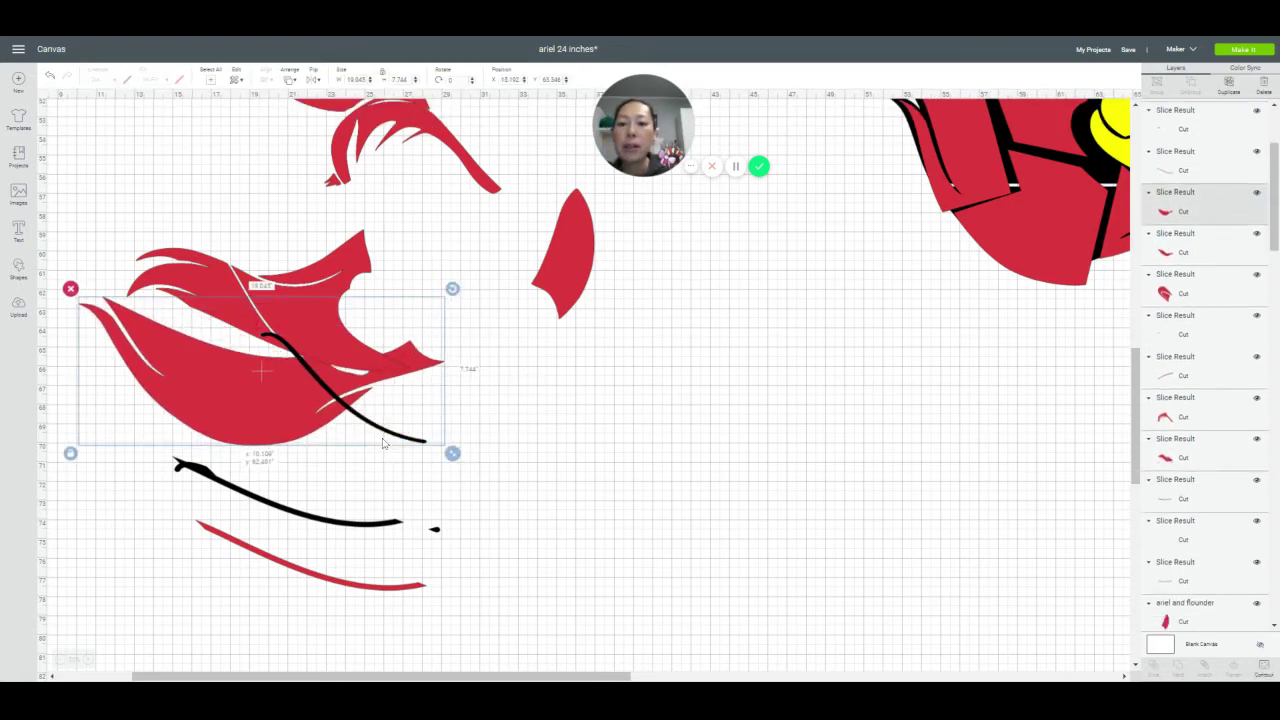
{"action": "left_click", "coordinate": [51, 79]}
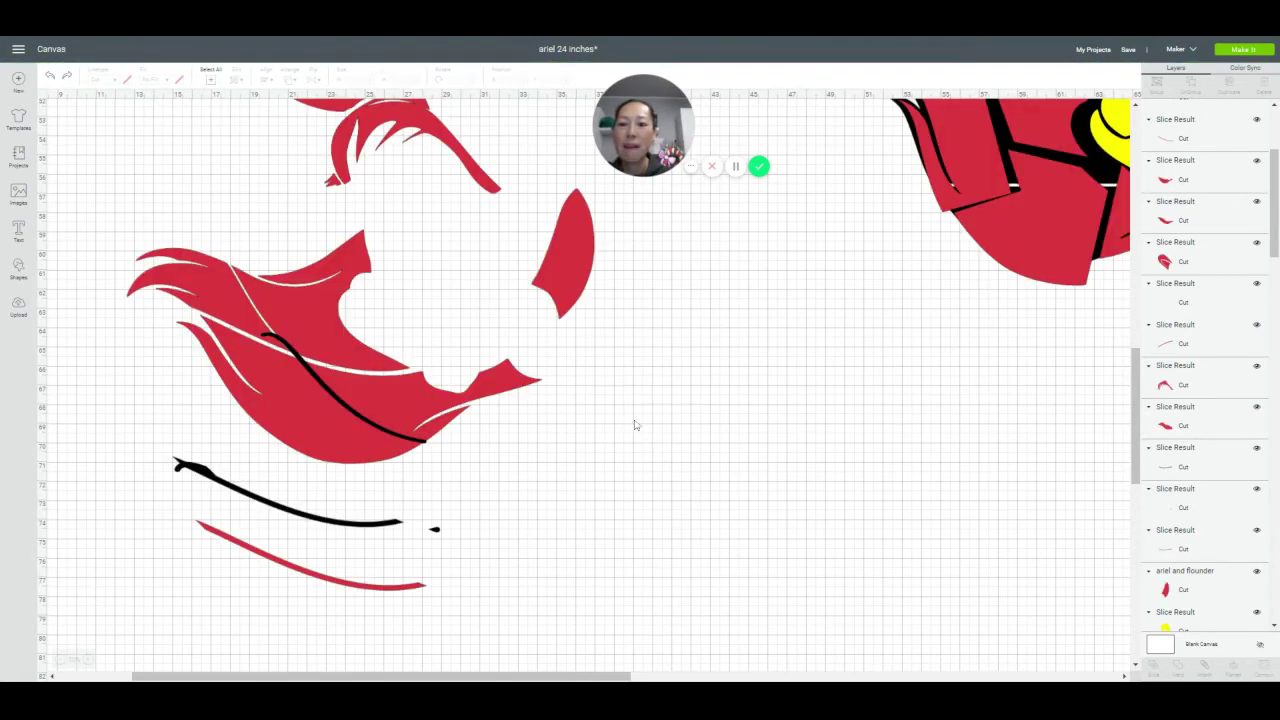
Slice the lower hair section with the diagonal black curve lying across it
{"action": "left_click_drag", "start_coordinate": [634, 414], "coordinate": [380, 440]}
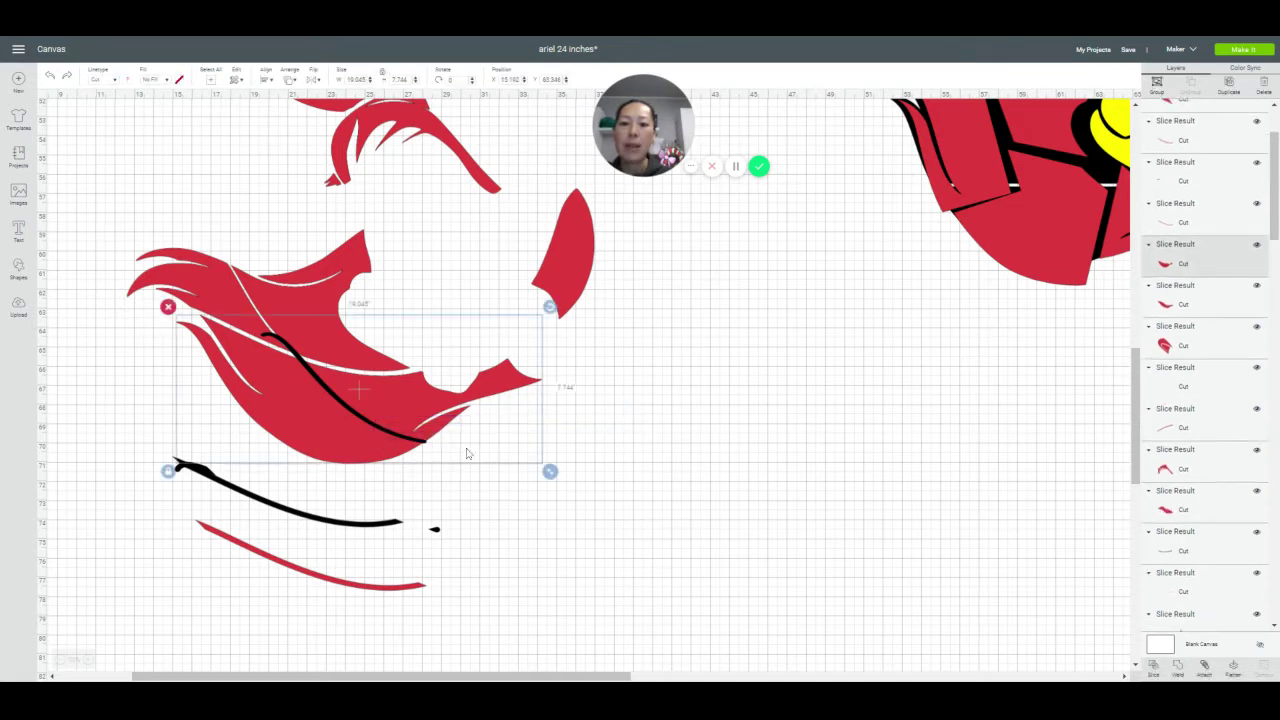
{"action": "scroll", "coordinate": [1272, 620], "scroll_direction": "up", "scroll_amount": 2}
{"action": "left_click", "coordinate": [1152, 670]}
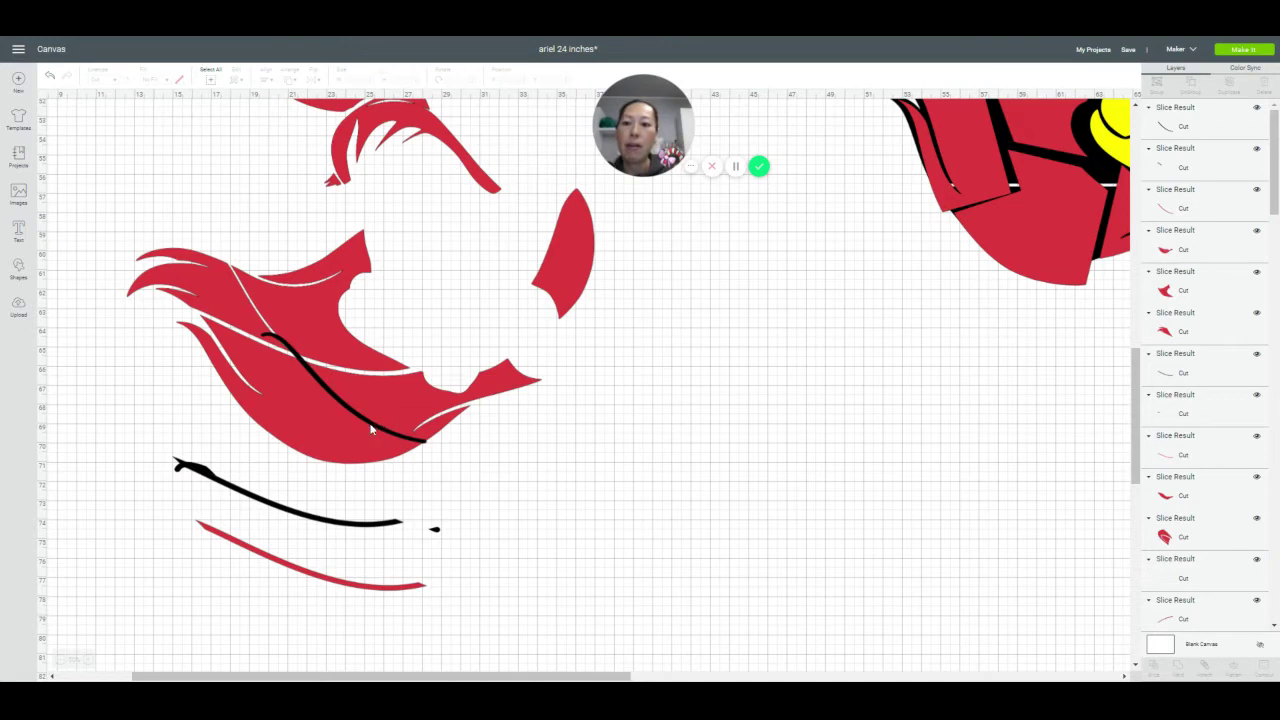
Delete the sliced black curve, its leftover end pieces and the red sliver cut out of the lower hair section
{"action": "left_click_drag", "start_coordinate": [370, 428], "coordinate": [565, 443]}
{"action": "key", "text": "Delete"}
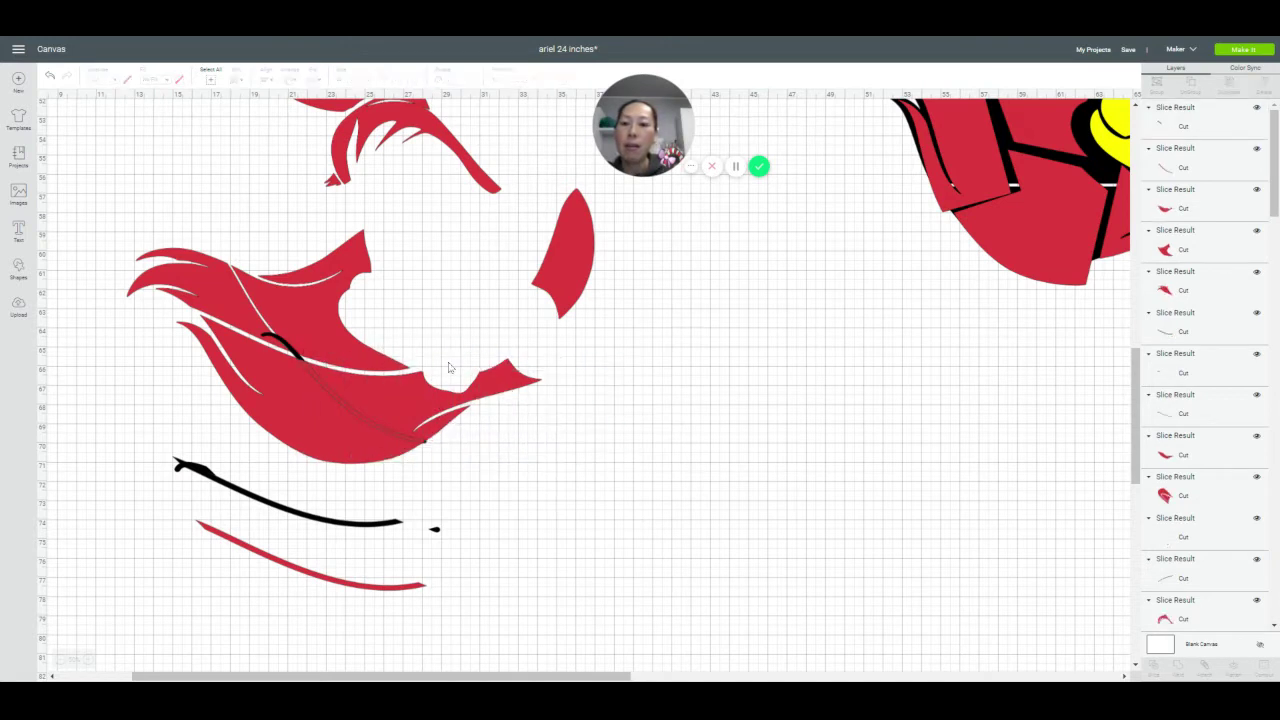
{"action": "left_click_drag", "start_coordinate": [303, 355], "coordinate": [485, 425]}
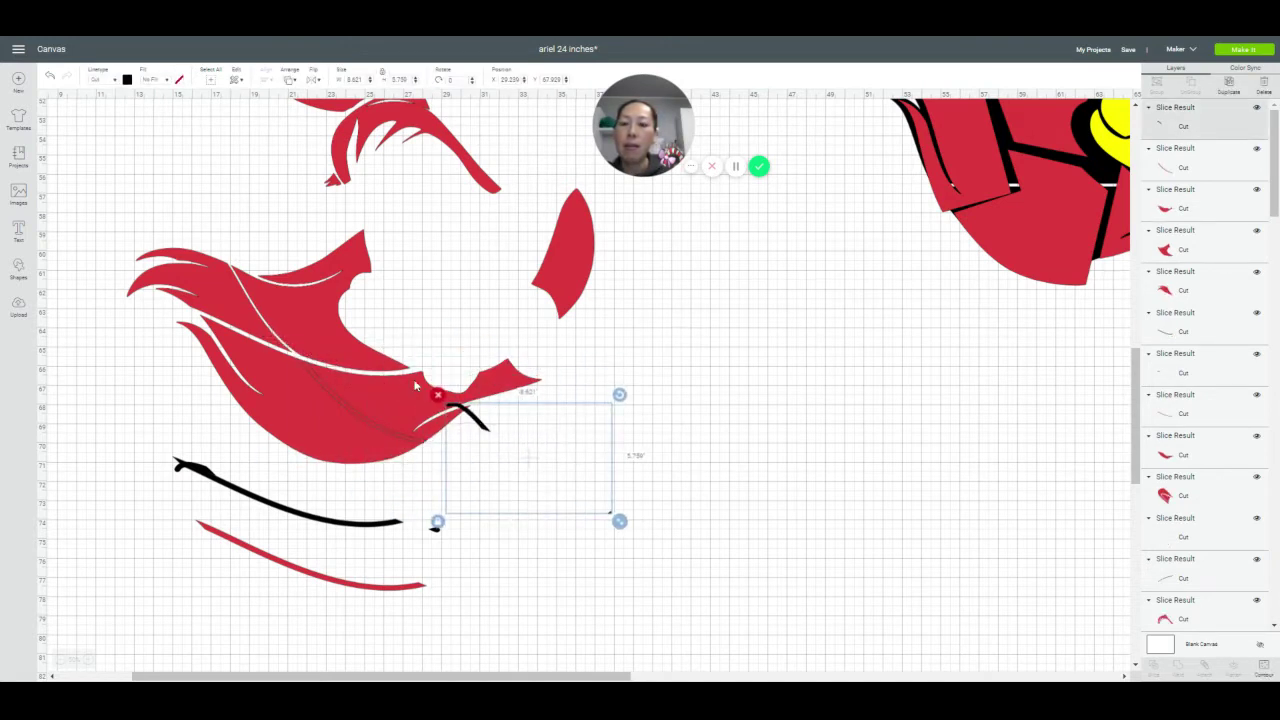
{"action": "left_click", "coordinate": [437, 397]}
{"action": "left_click", "coordinate": [403, 440]}
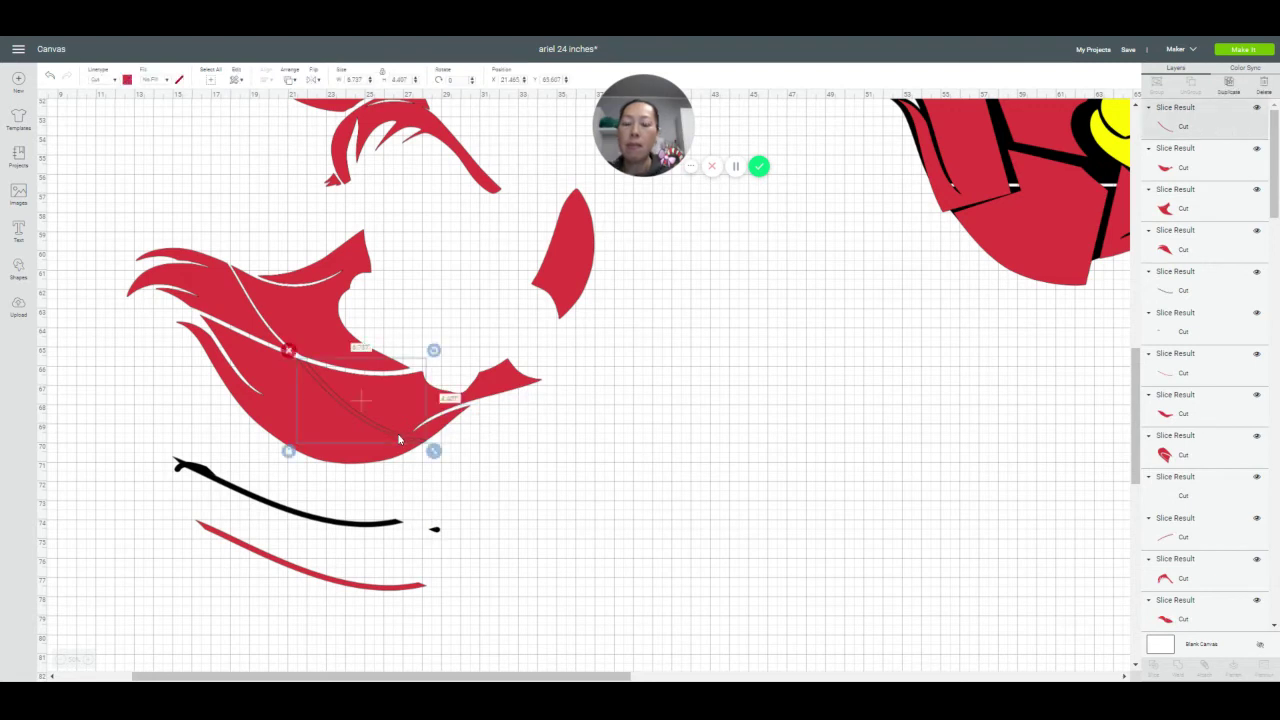
{"action": "left_click_drag", "start_coordinate": [403, 440], "coordinate": [749, 519]}
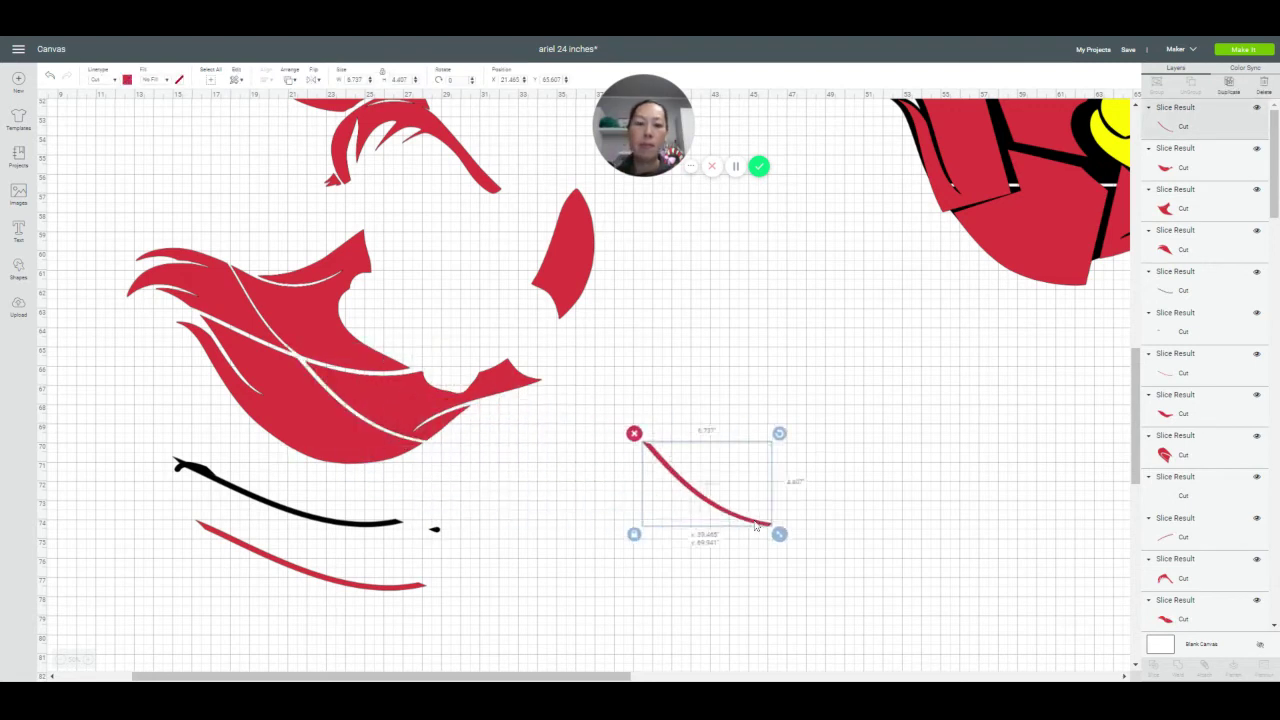
{"action": "key", "text": "Delete"}
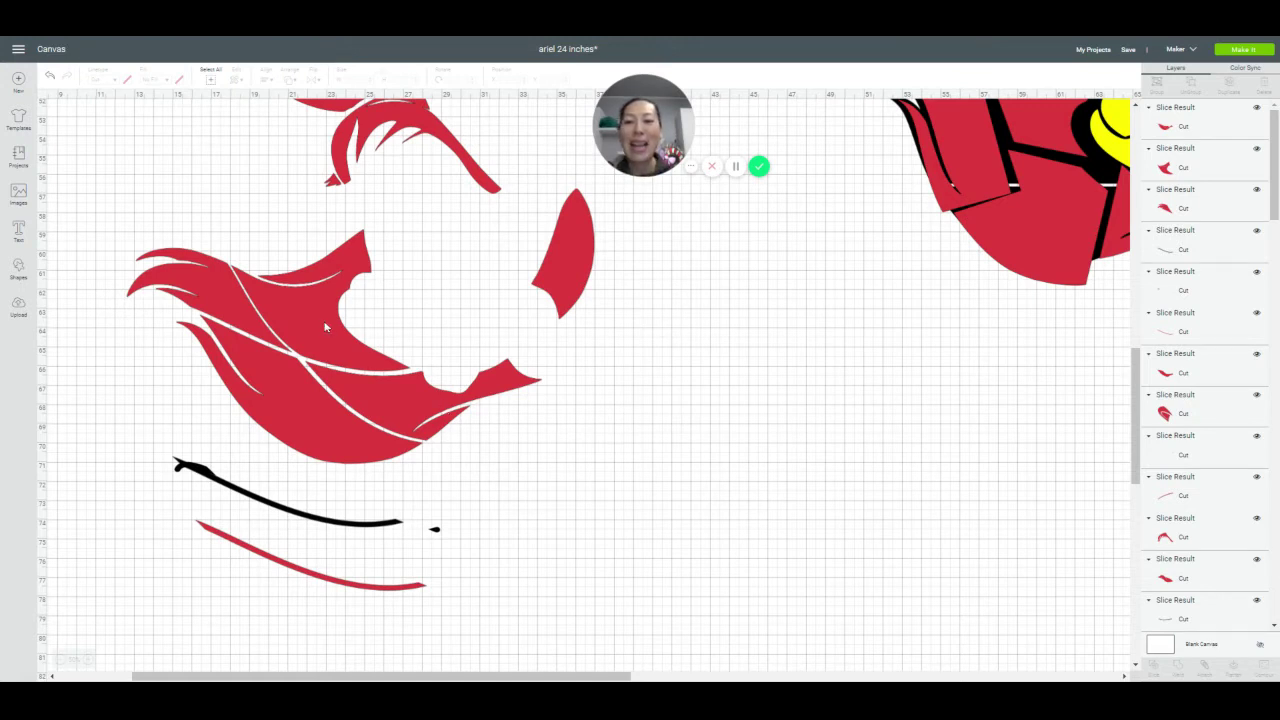
Duplicate the sliced lower hair section and hide the lower-left part's contour on the copy
{"action": "left_click_drag", "start_coordinate": [363, 390], "coordinate": [357, 388]}
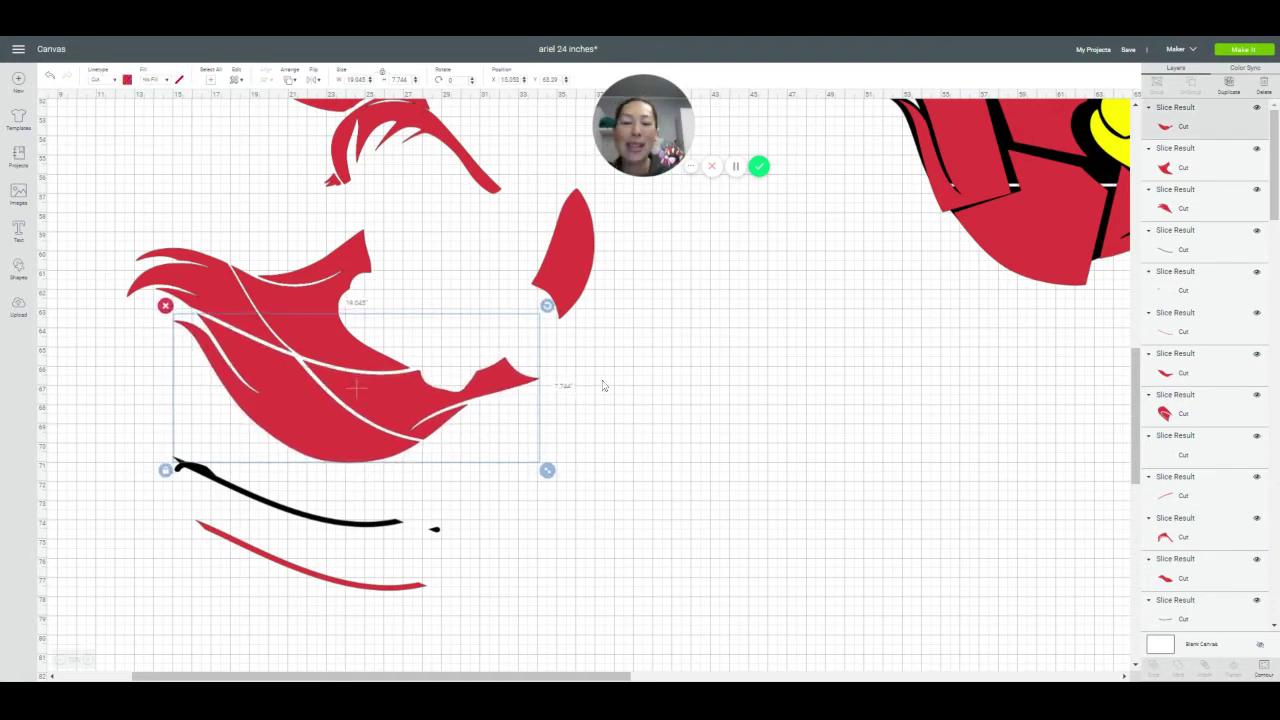
{"action": "left_click", "coordinate": [1228, 88]}
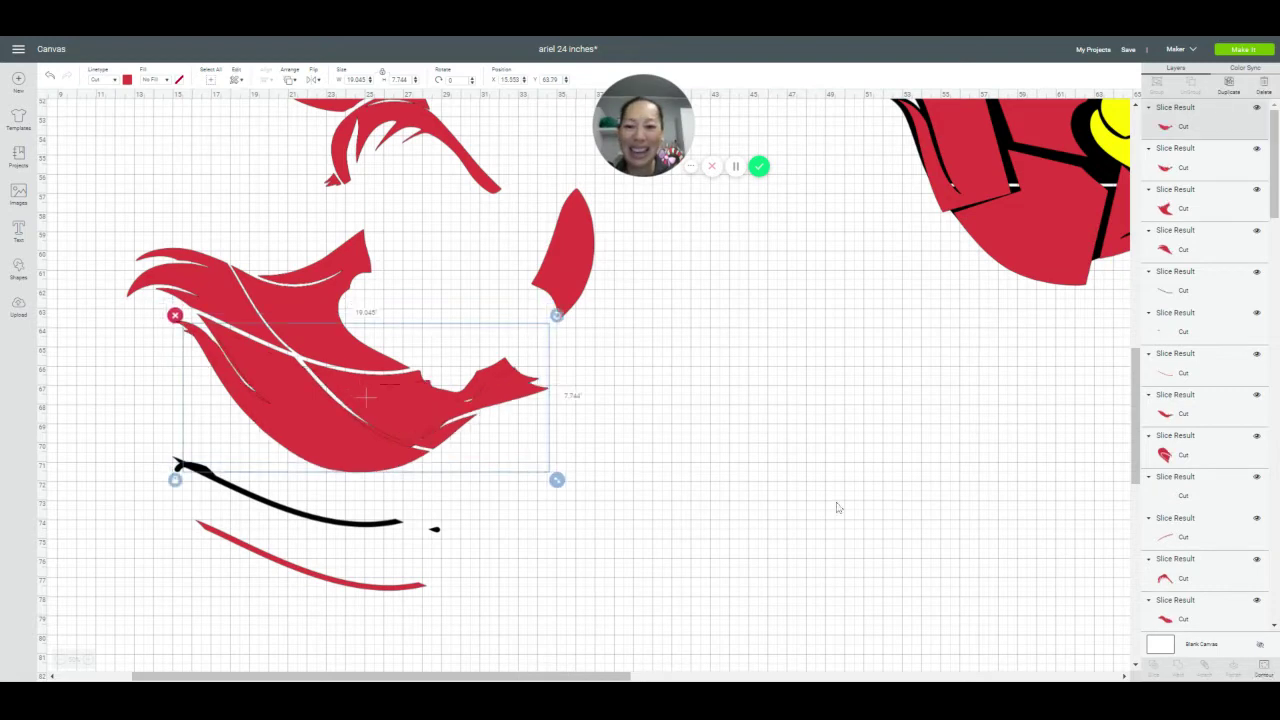
{"action": "left_click", "coordinate": [1265, 668]}
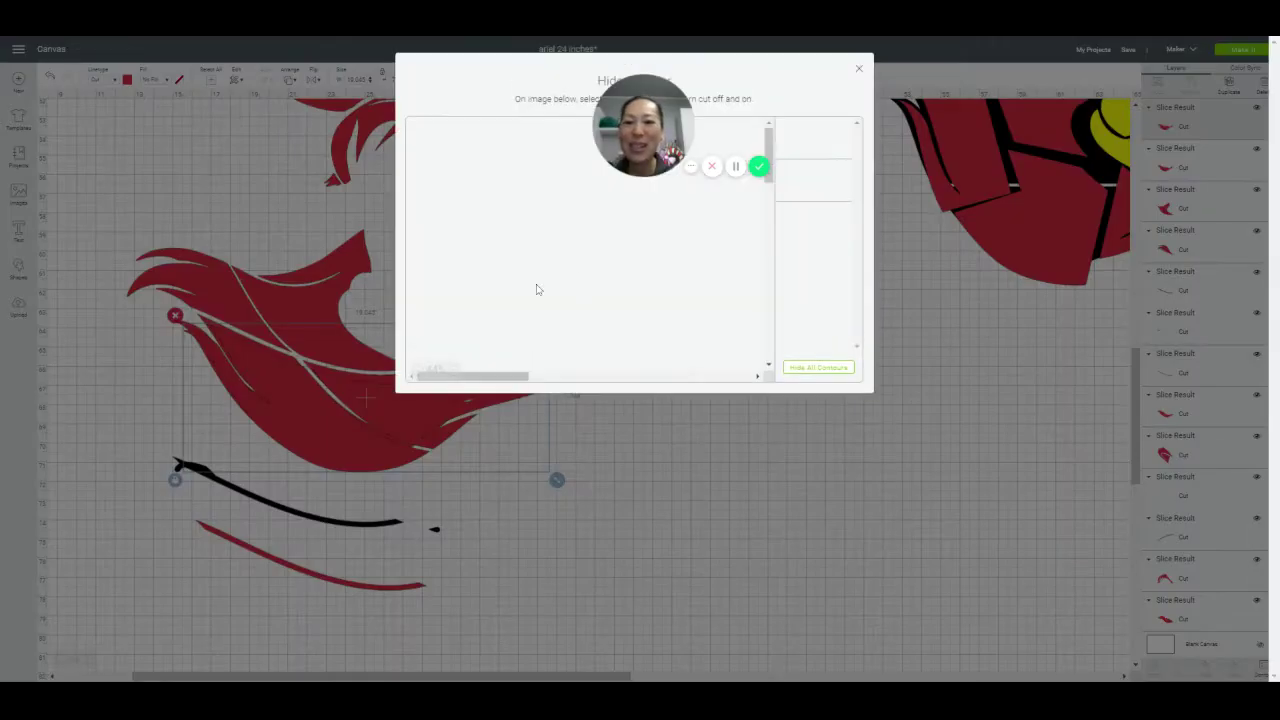
{"action": "left_click", "coordinate": [459, 161]}
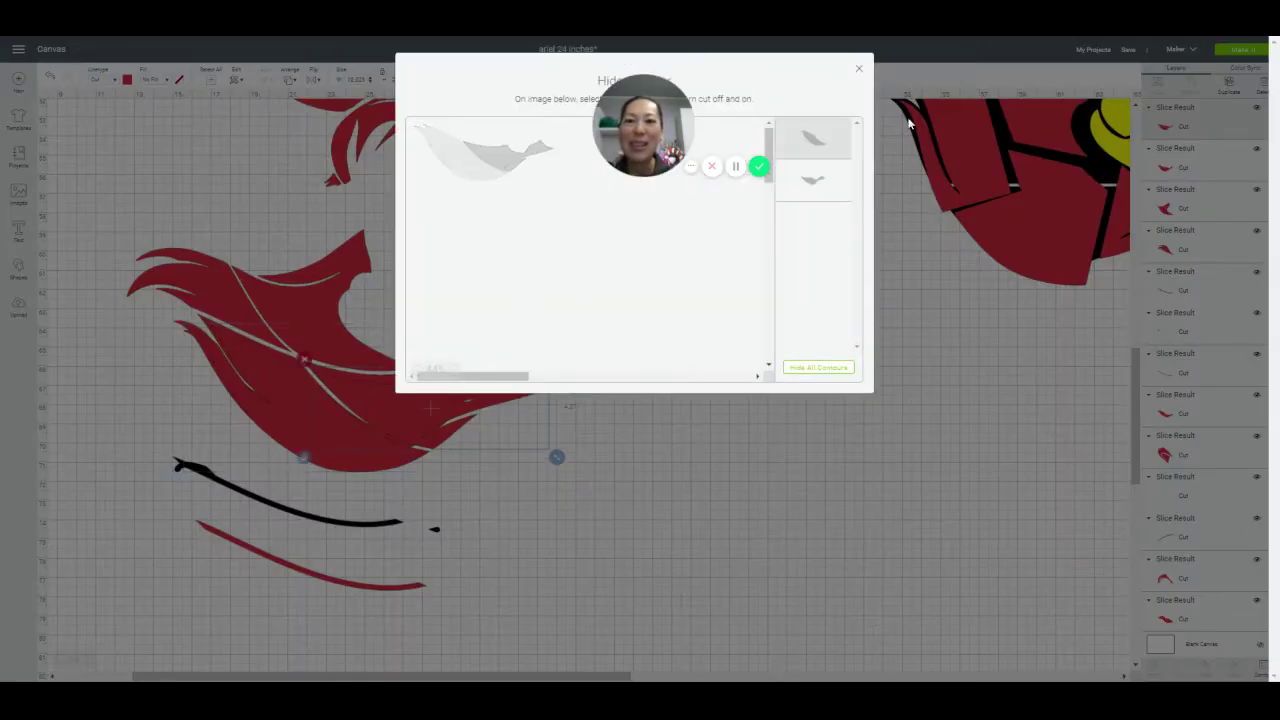
{"action": "left_click", "coordinate": [858, 68]}
Hide the right part's contour on the original lower section, and move the separate right part back beside it with a narrow gap
{"action": "left_click", "coordinate": [277, 386]}
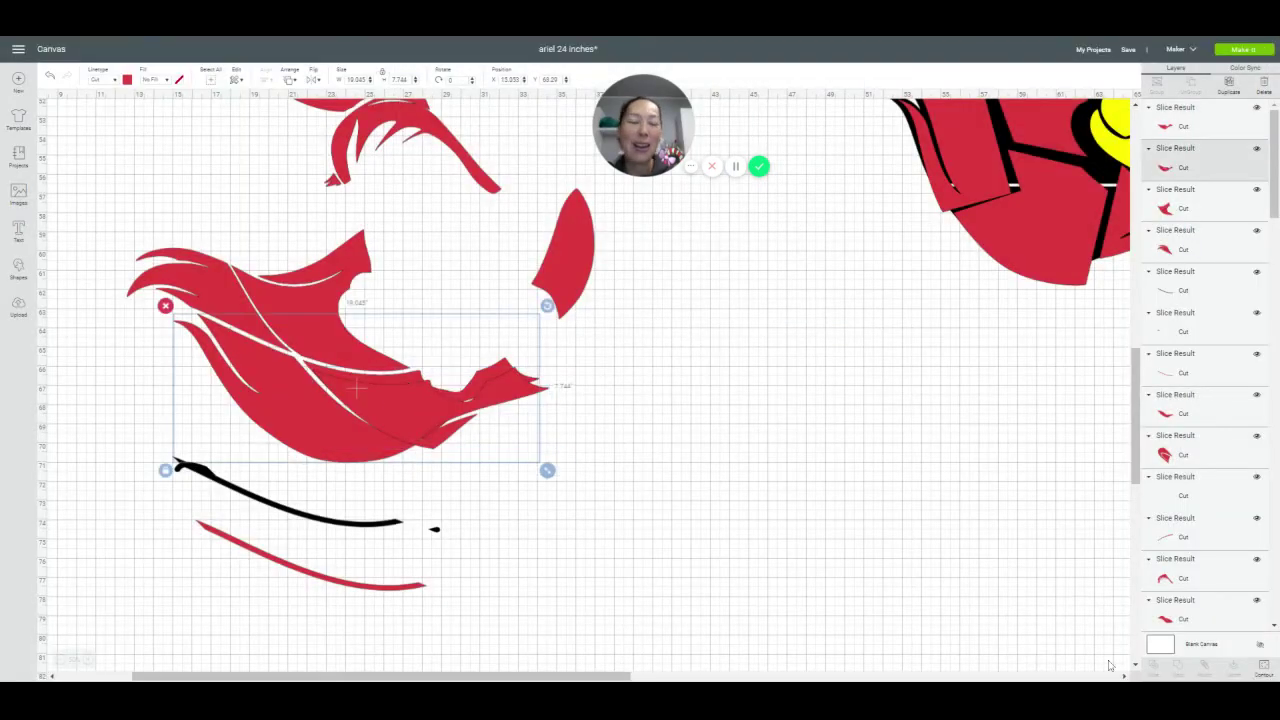
{"action": "left_click", "coordinate": [1268, 669]}
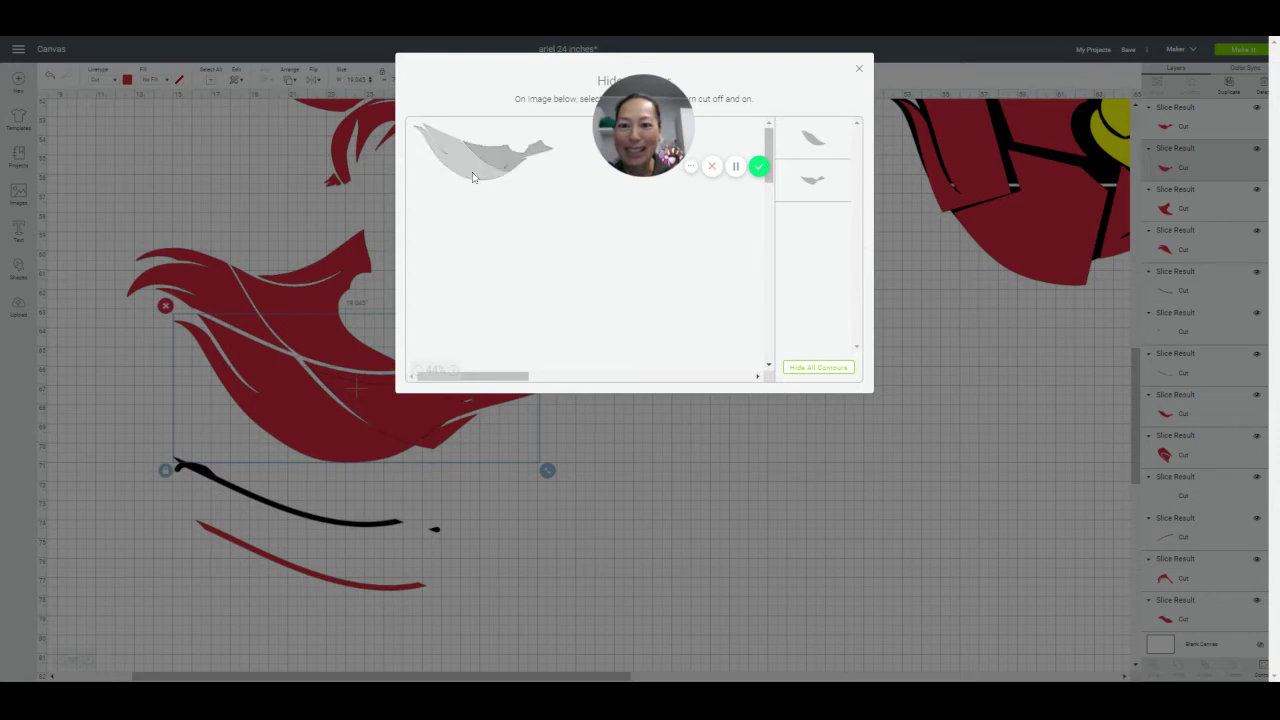
{"action": "left_click", "coordinate": [500, 158]}
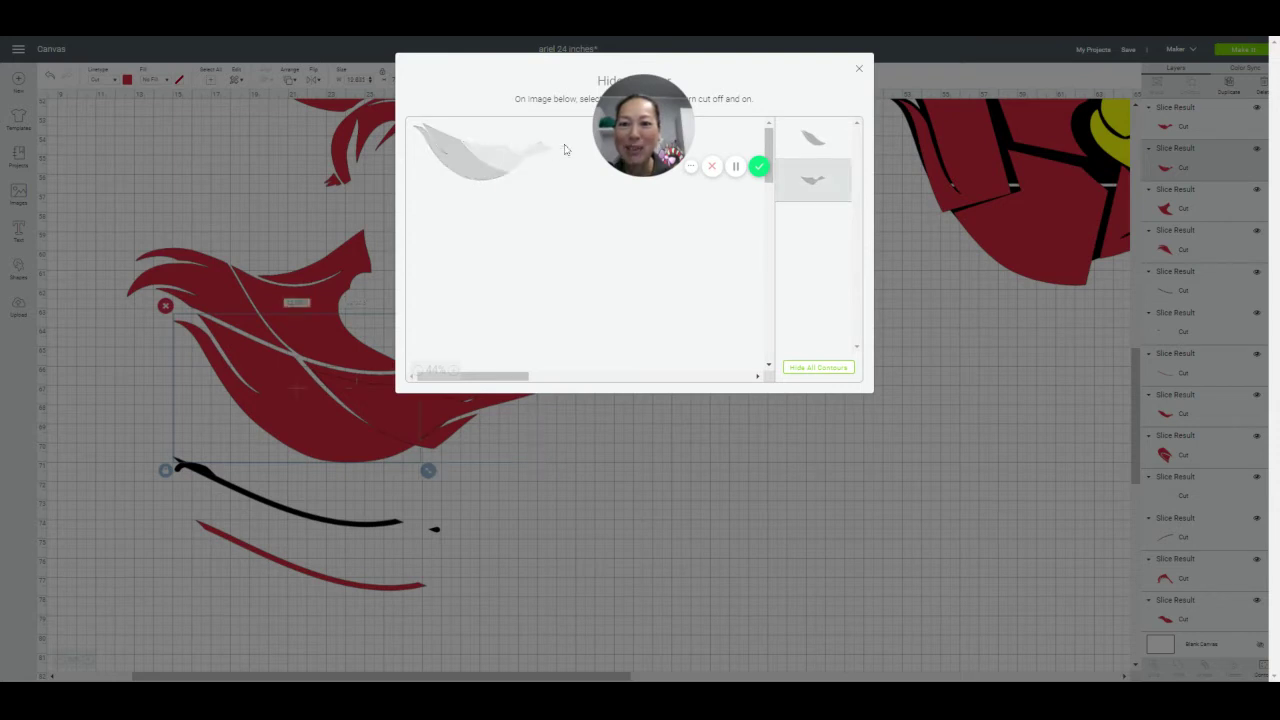
{"action": "left_click", "coordinate": [858, 70]}
{"action": "left_click", "coordinate": [540, 381]}
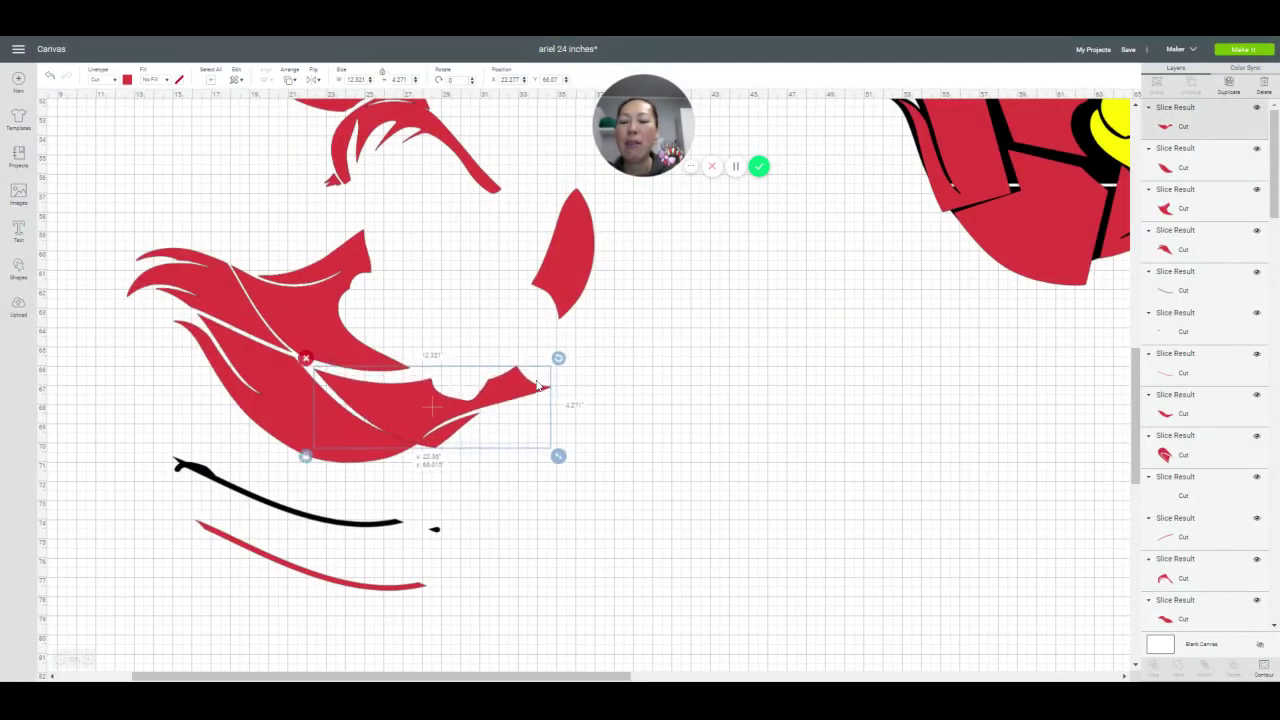
Delete the leftover black curve, its small end piece and the red sliver below the lower hair section
{"action": "left_click", "coordinate": [237, 525]}
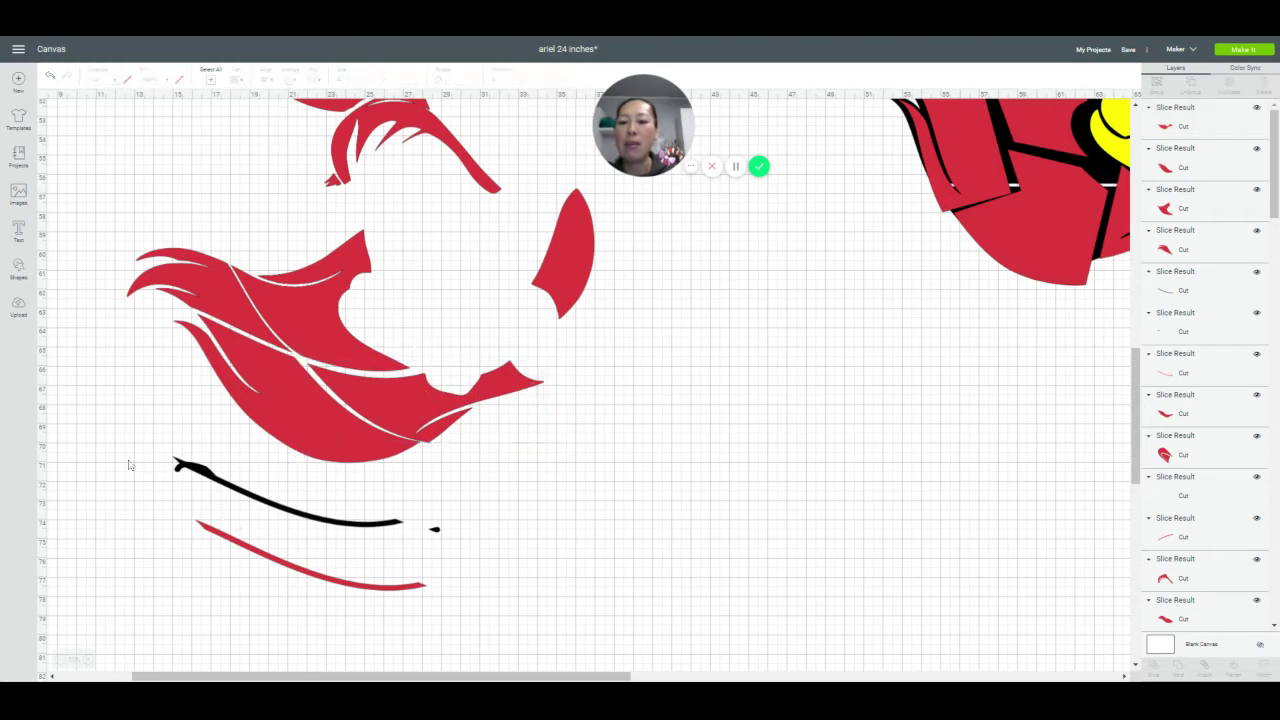
{"action": "left_click_drag", "start_coordinate": [128, 465], "coordinate": [270, 568]}
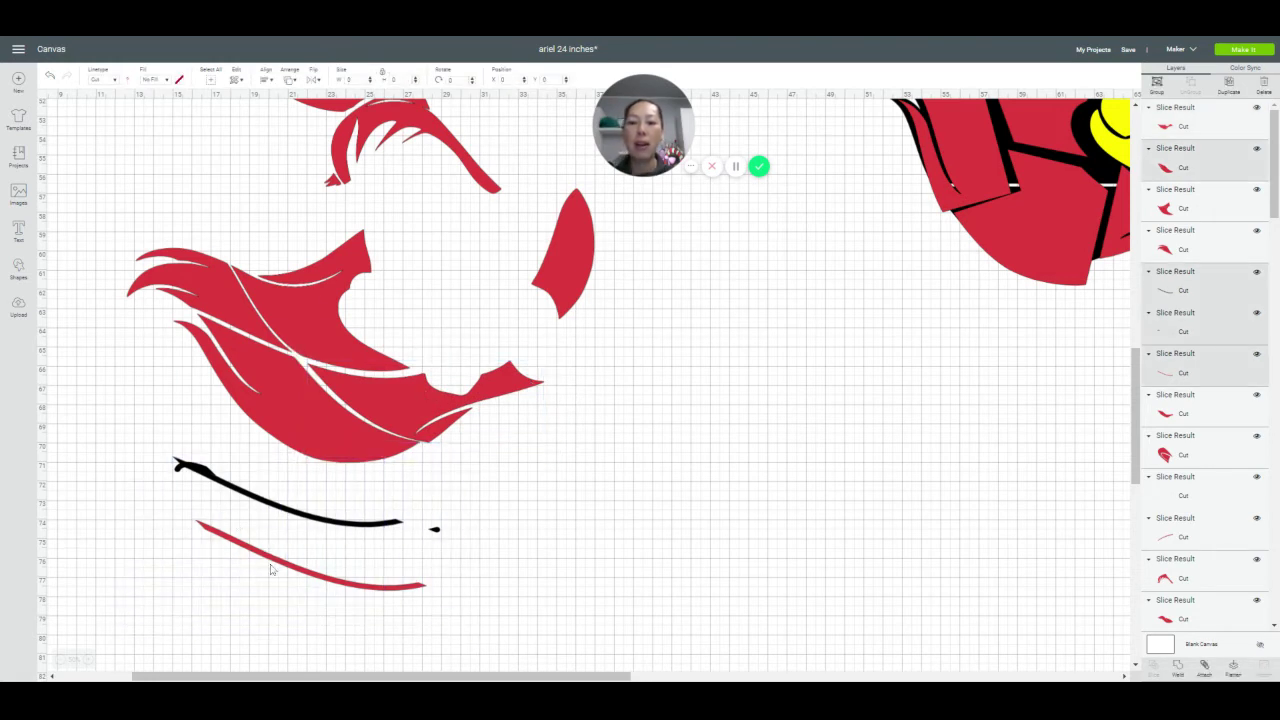
{"action": "left_click", "coordinate": [475, 585]}
{"action": "mouse_move", "coordinate": [466, 598]}
{"action": "left_mouse_down"}
{"action": "mouse_move", "coordinate": [317, 559]}
{"action": "mouse_move", "coordinate": [294, 510]}
{"action": "left_mouse_up"}
{"action": "key", "text": "Delete"}
{"action": "scroll", "coordinate": [515, 465], "scroll_direction": "up", "scroll_amount": 1}
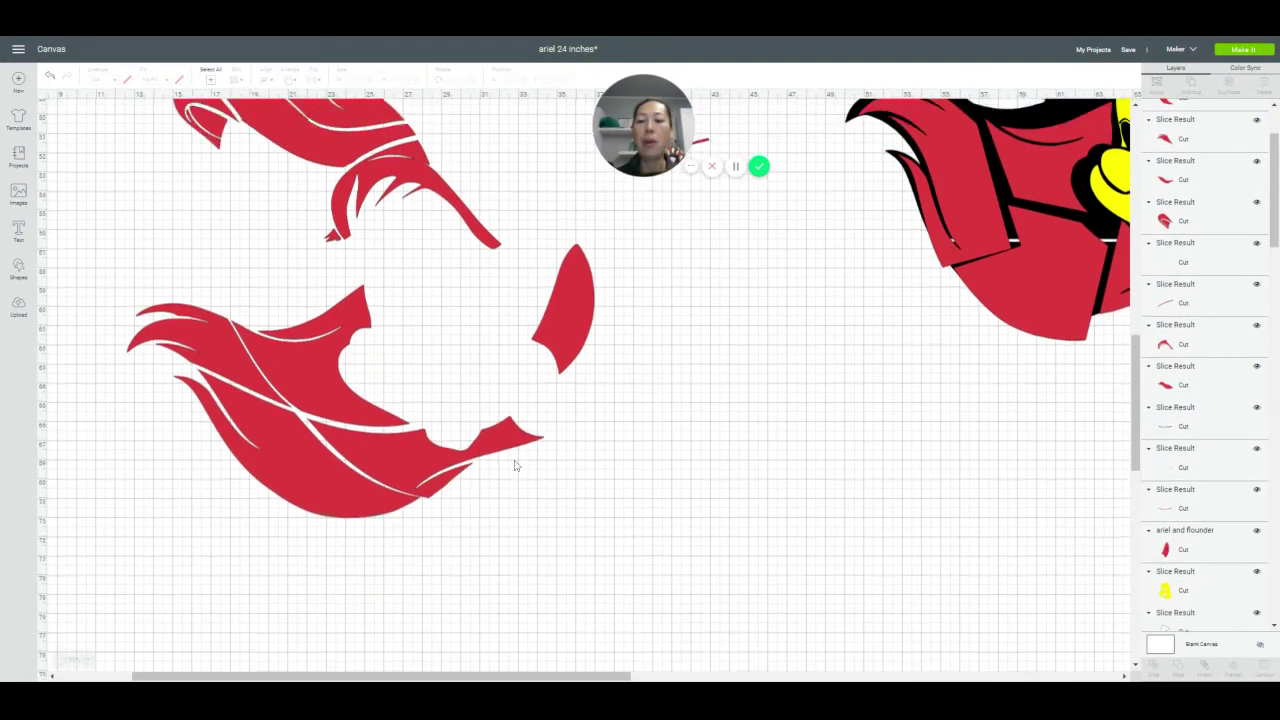
{"action": "scroll", "coordinate": [515, 465], "scroll_direction": "up", "scroll_amount": 4}
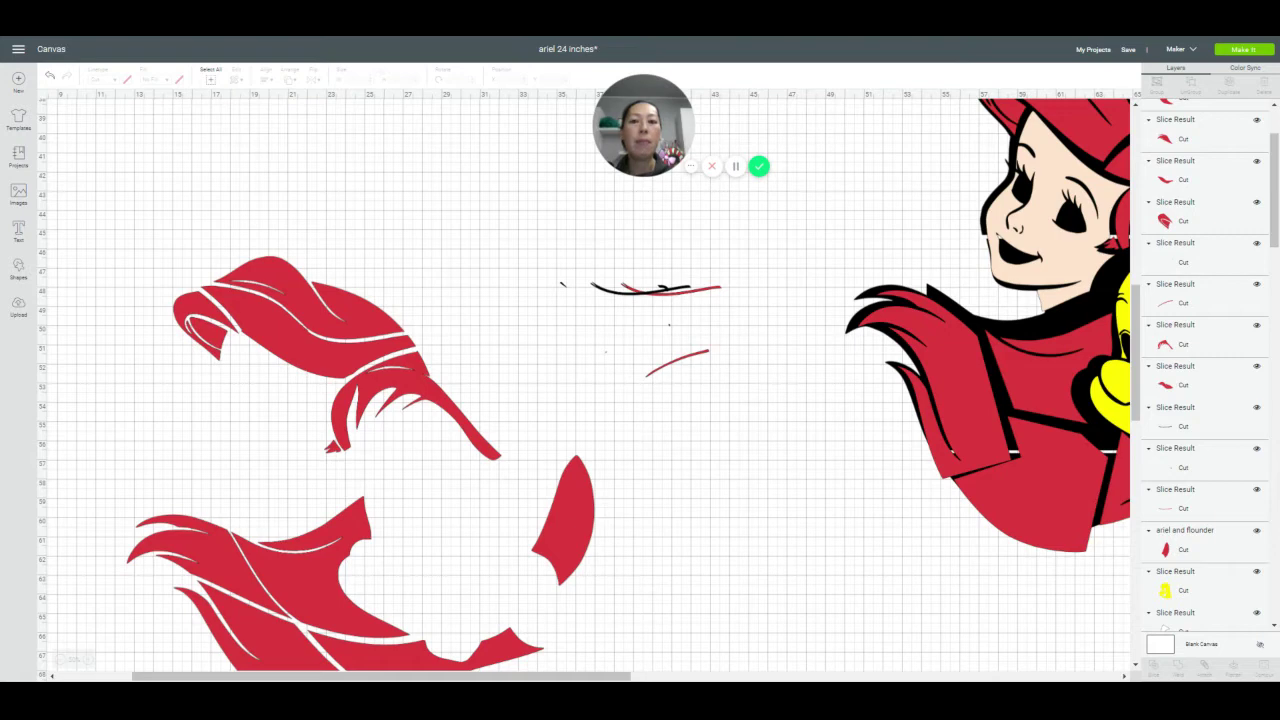
{"action": "scroll", "coordinate": [523, 460], "scroll_direction": "down", "scroll_amount": 1}
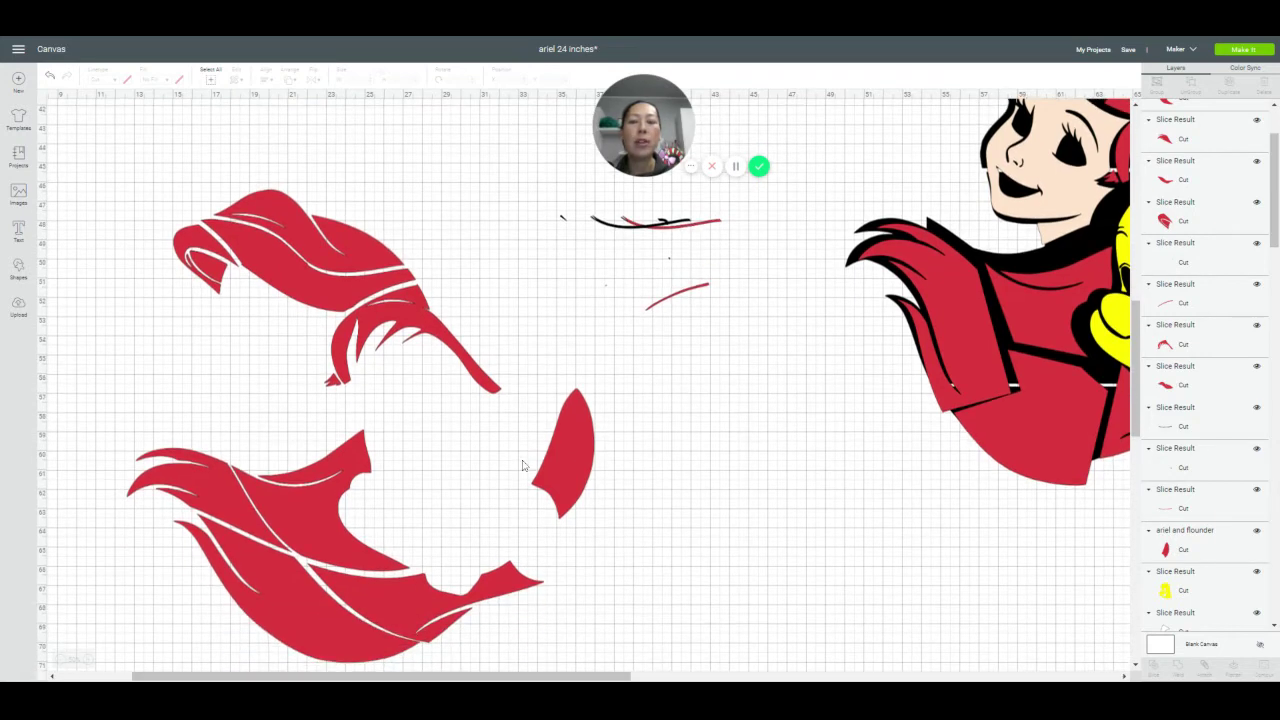
{"action": "left_click", "coordinate": [14, 308]}
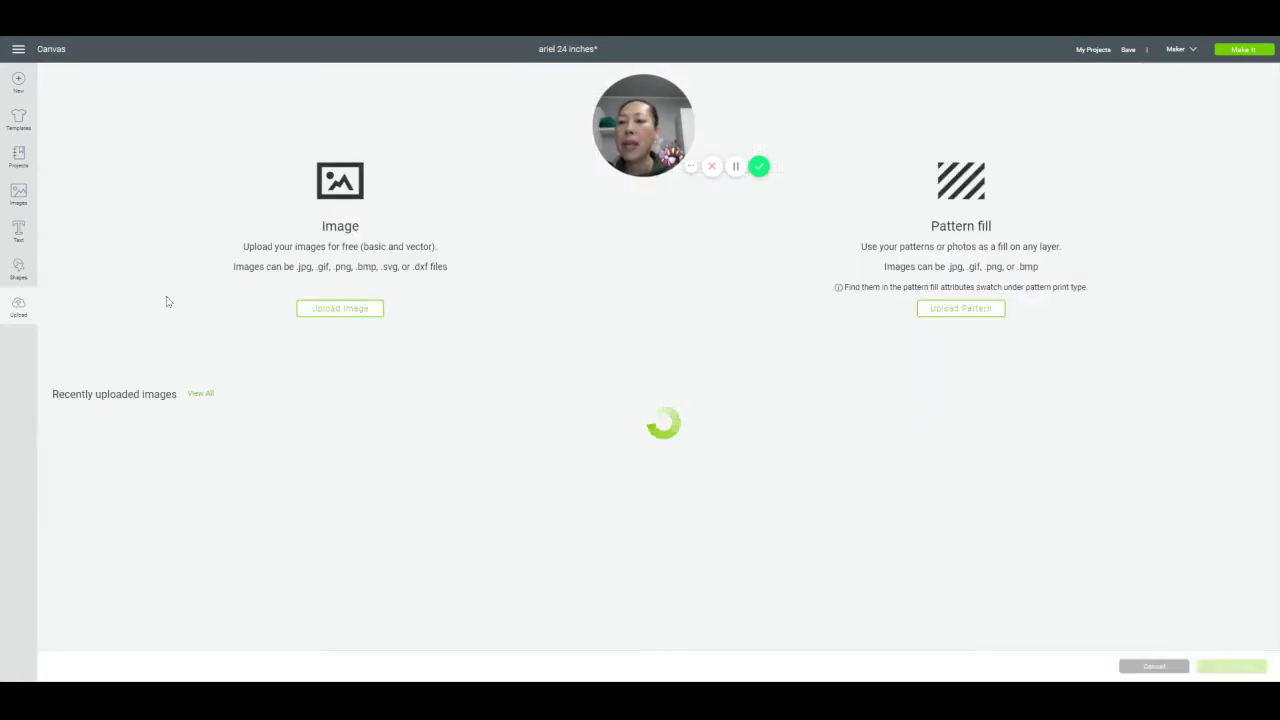
{"action": "left_click", "coordinate": [545, 500]}
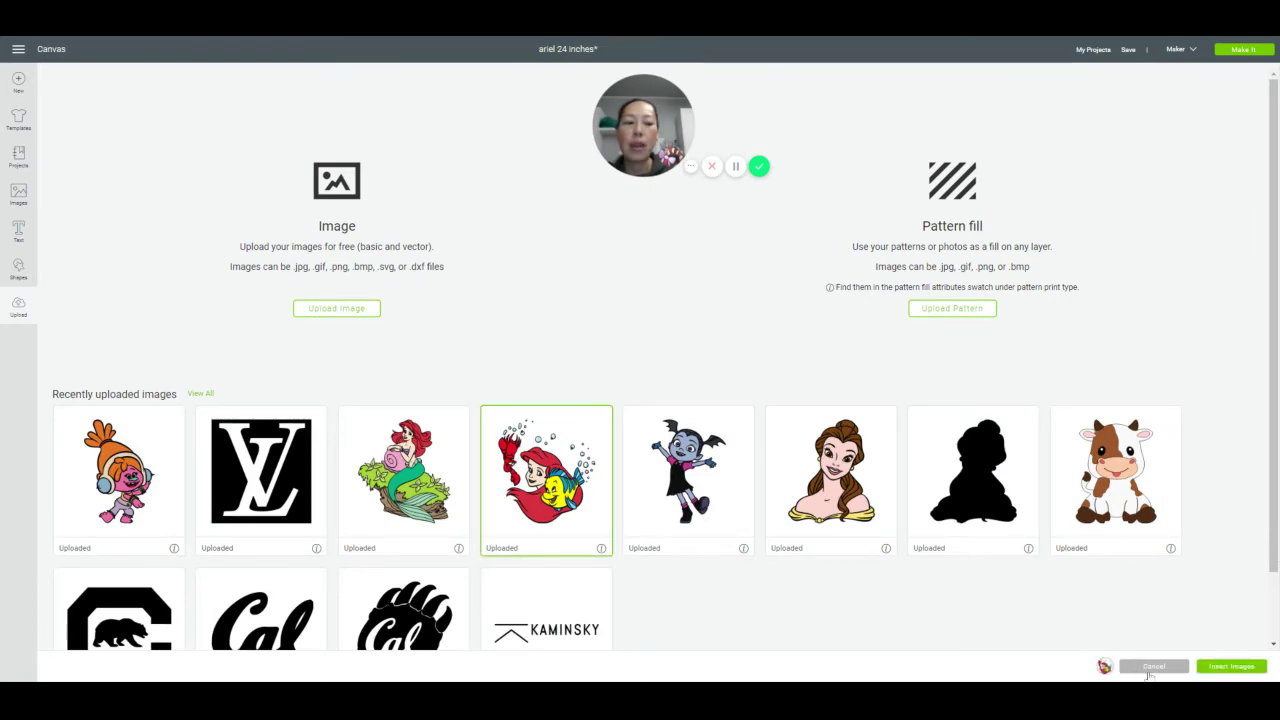
{"action": "left_click", "coordinate": [530, 430]}
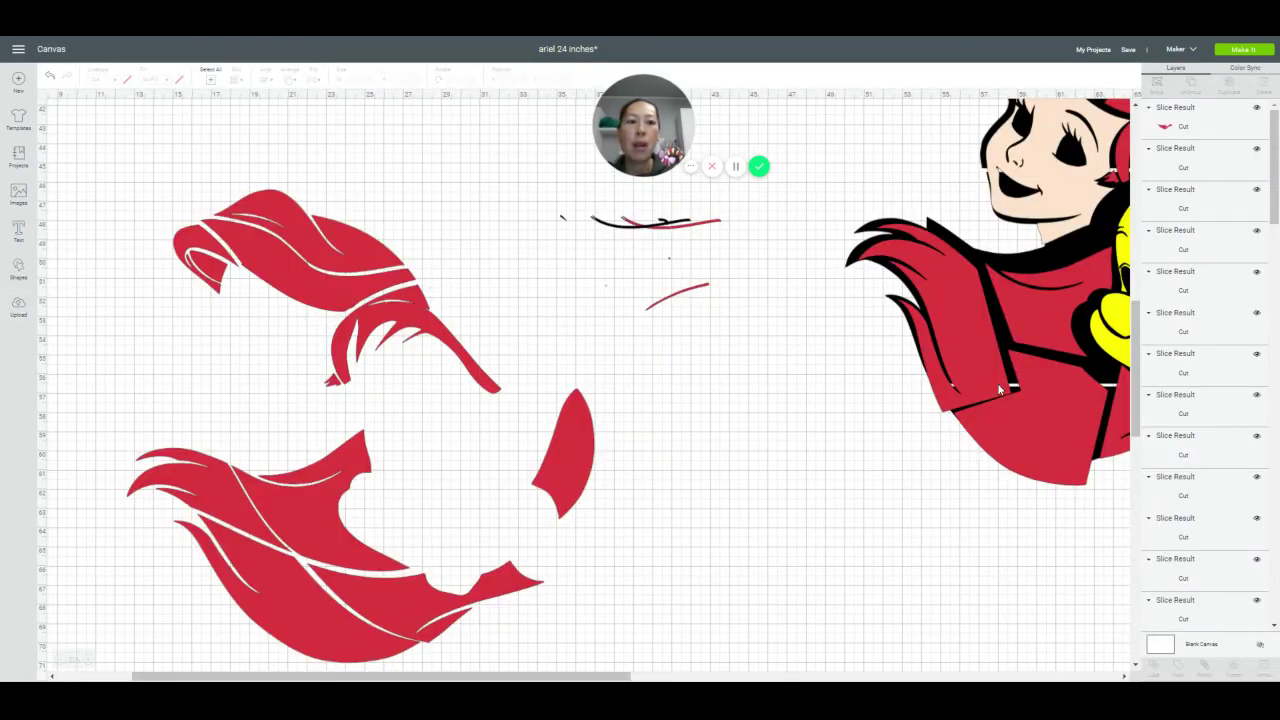
{"action": "scroll", "coordinate": [999, 390], "scroll_direction": "up", "scroll_amount": 3}
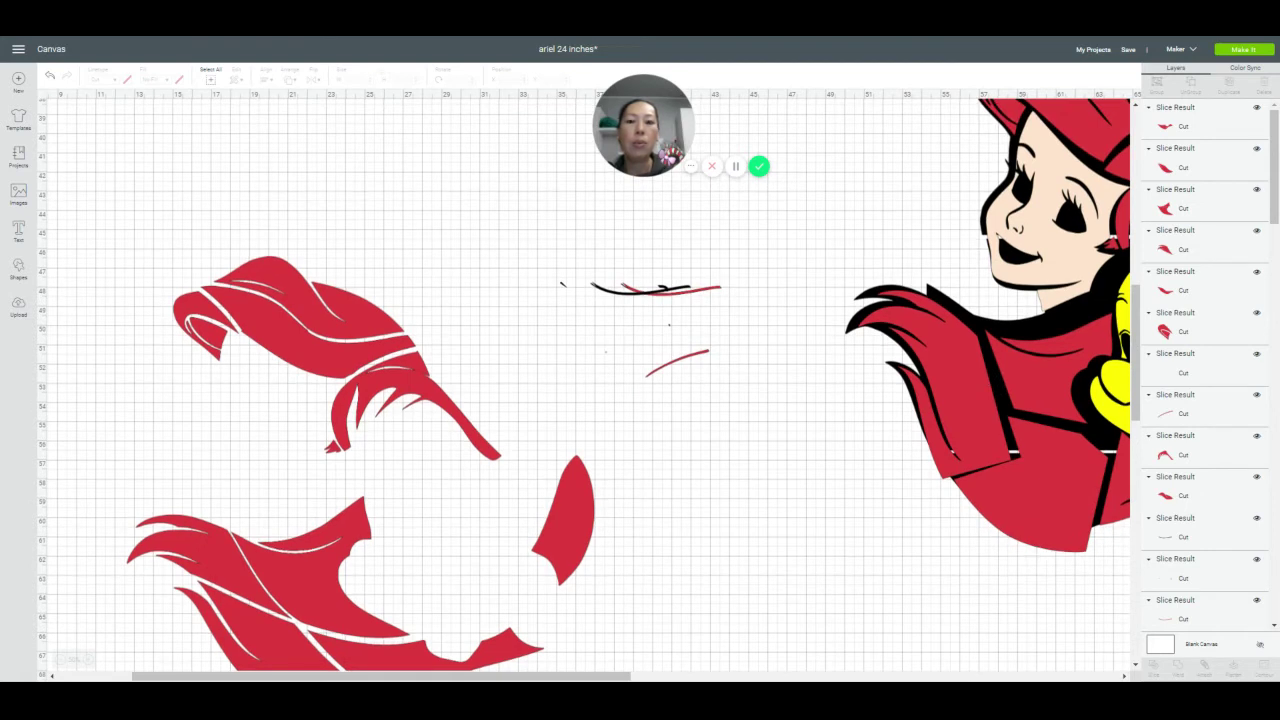
Insert the uploaded ariel and flounder image and move it to an empty area at about X 19.1, Y 8.6 inches
{"action": "left_click", "coordinate": [18, 305]}
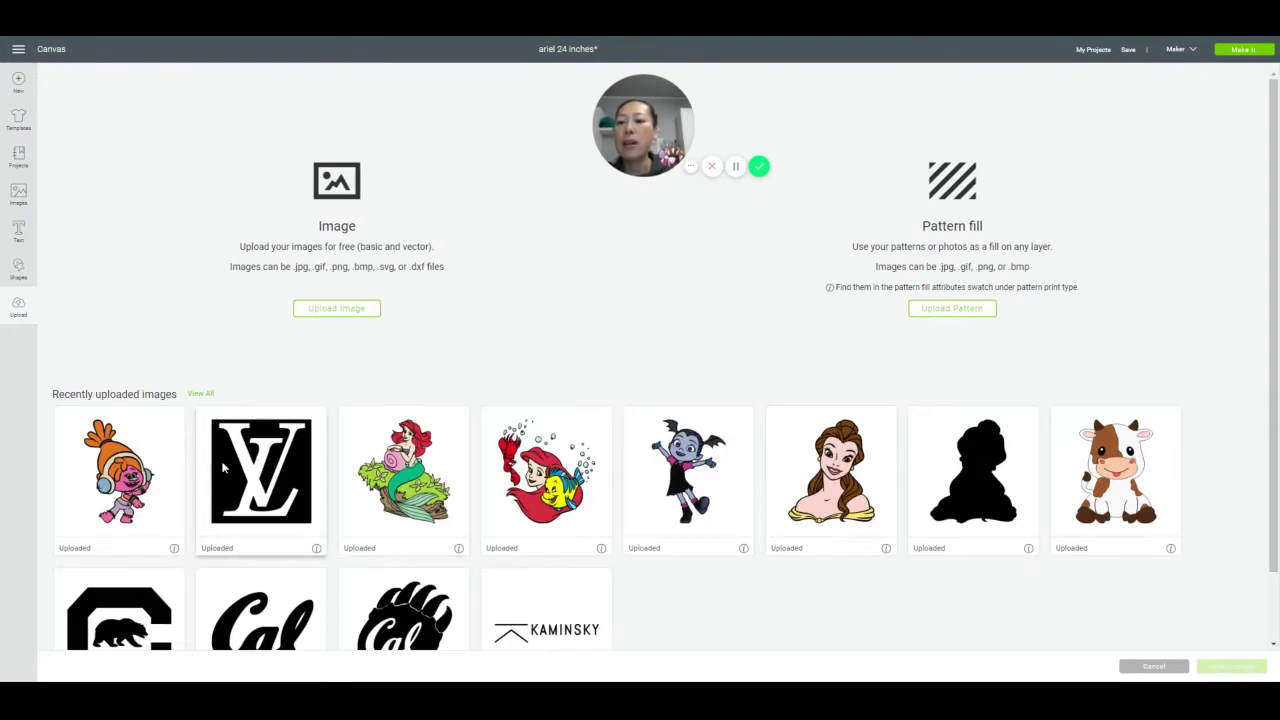
{"action": "left_click", "coordinate": [600, 465]}
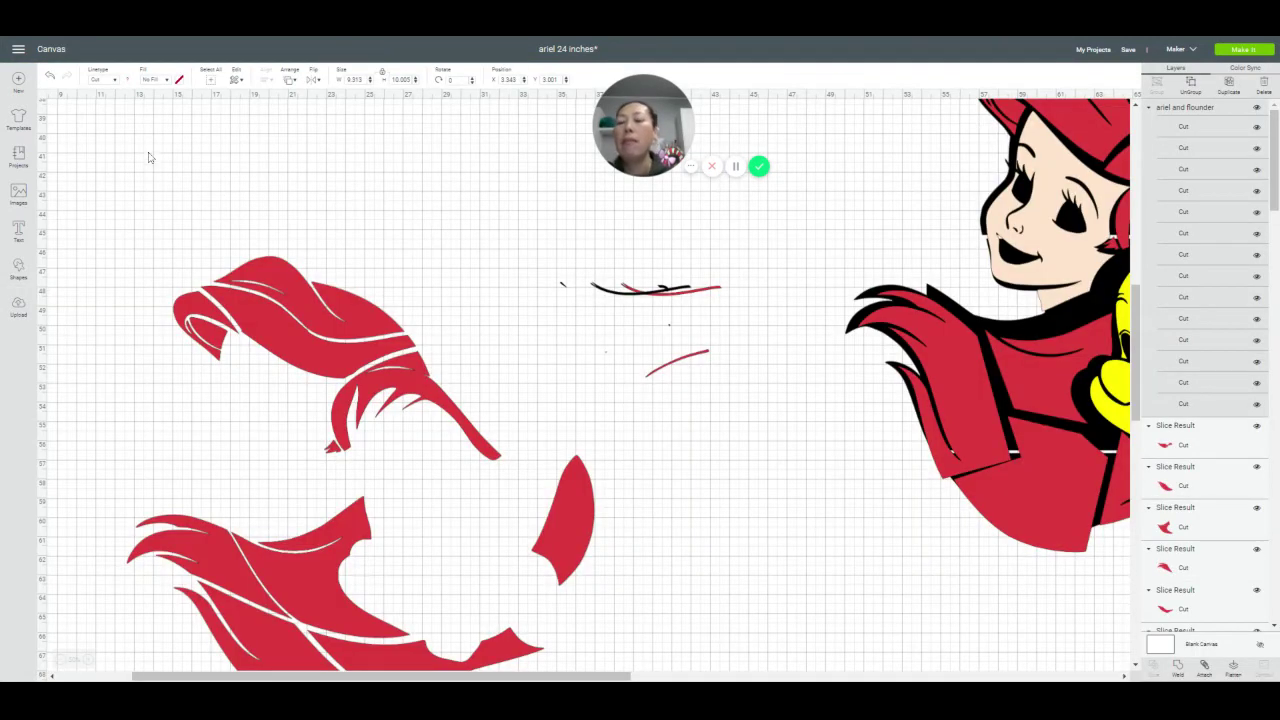
{"action": "scroll", "coordinate": [179, 175], "scroll_direction": "up", "scroll_amount": 10}
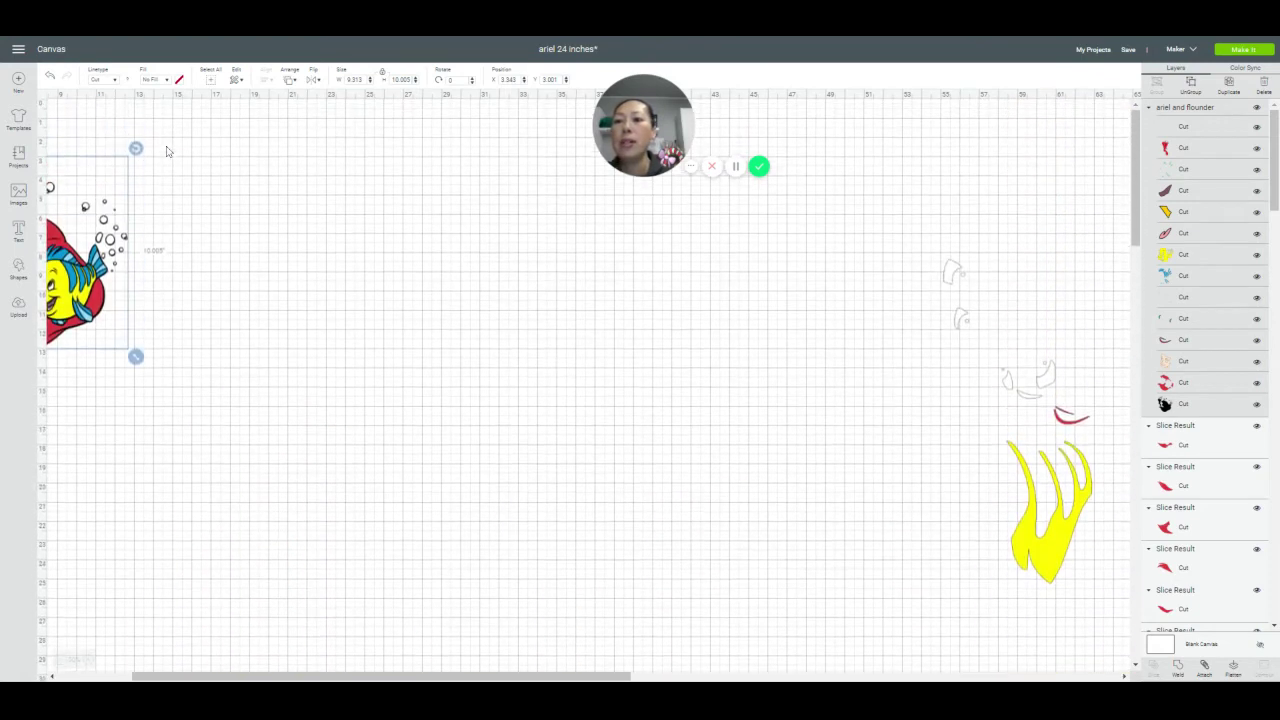
{"action": "left_click_drag", "start_coordinate": [90, 255], "coordinate": [392, 362]}
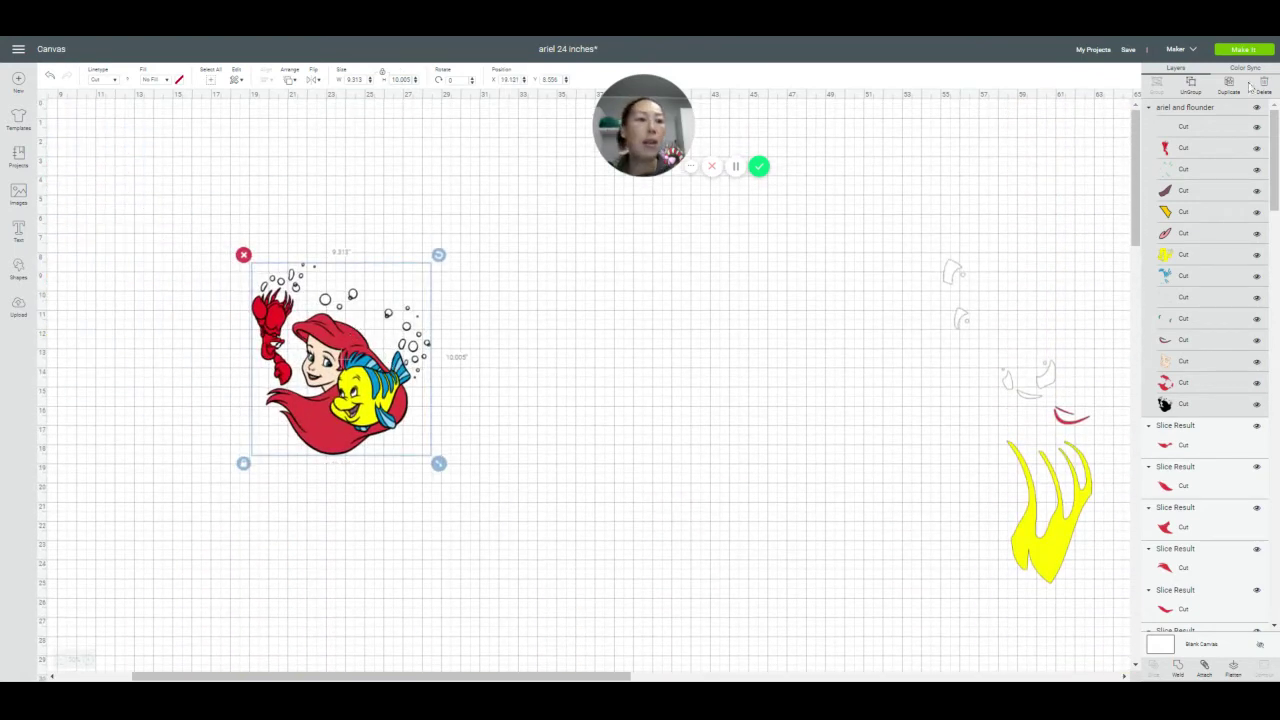
Ungroup the inserted image, then delete its white bubble layer and the red crab layer
{"action": "left_click", "coordinate": [1191, 84]}
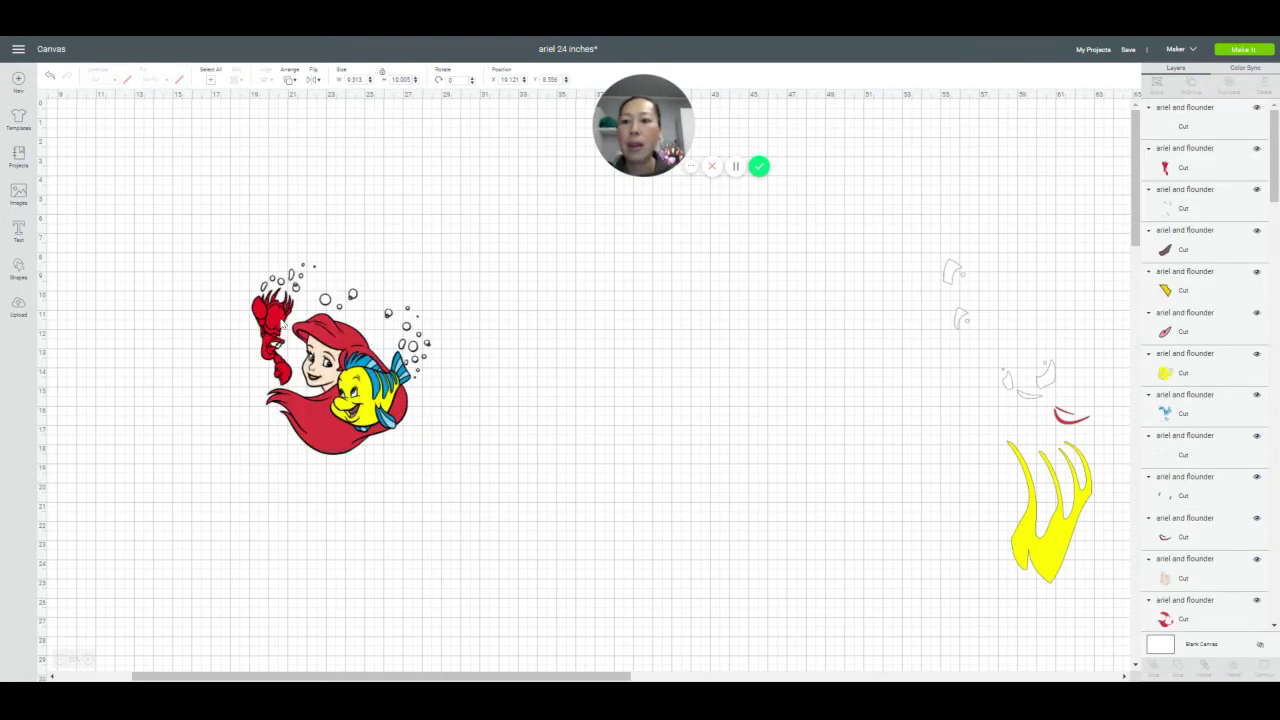
{"action": "left_click_drag", "start_coordinate": [267, 319], "coordinate": [202, 284]}
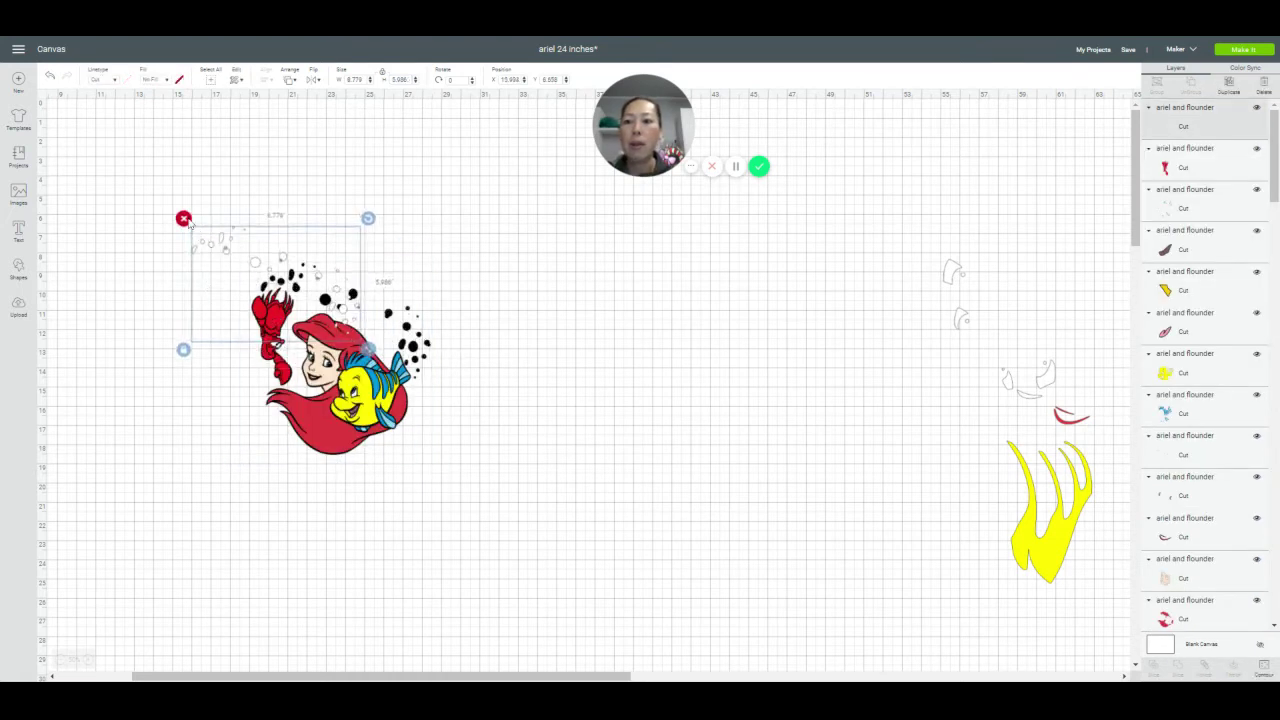
{"action": "key", "text": "Delete"}
{"action": "left_click", "coordinate": [262, 320]}
{"action": "left_click_drag", "start_coordinate": [262, 320], "coordinate": [175, 258]}
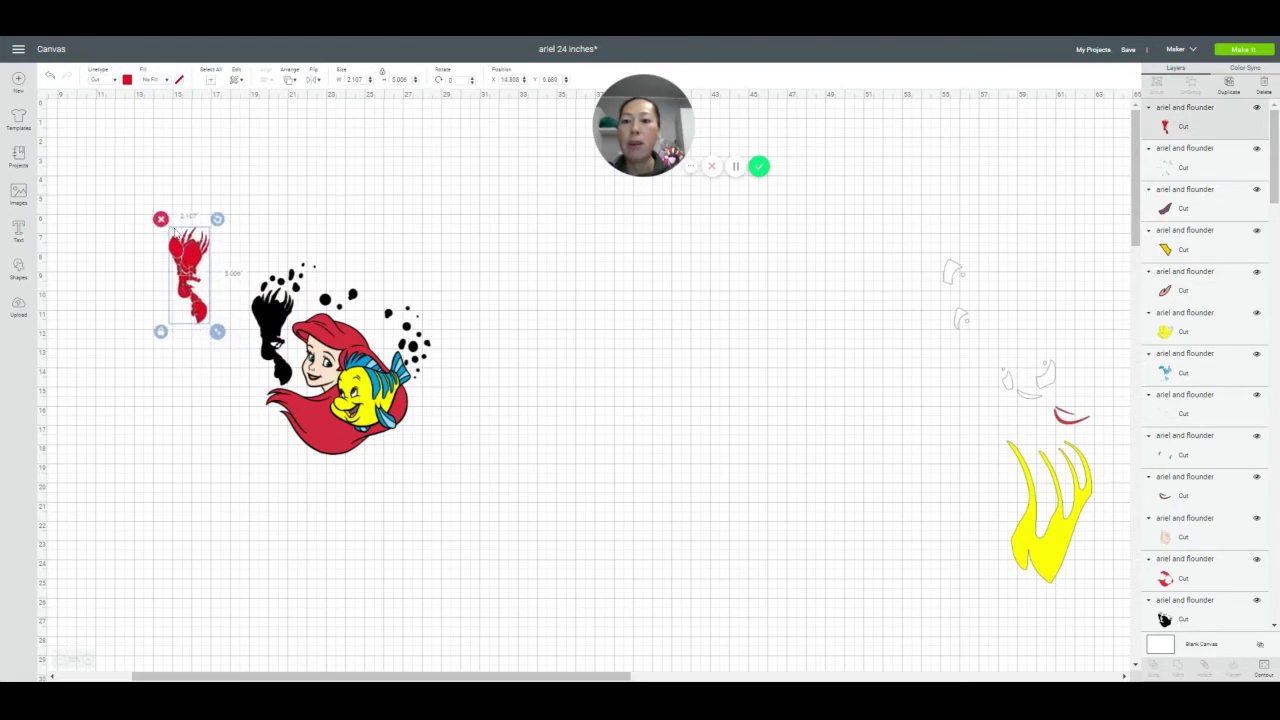
{"action": "key", "text": "Delete"}
Hide all contours of the inserted image's black base layer so only the Ariel and Flounder silhouette remains
{"action": "left_click", "coordinate": [1200, 570]}
{"action": "scroll", "coordinate": [1210, 580], "scroll_direction": "down", "scroll_amount": 4}
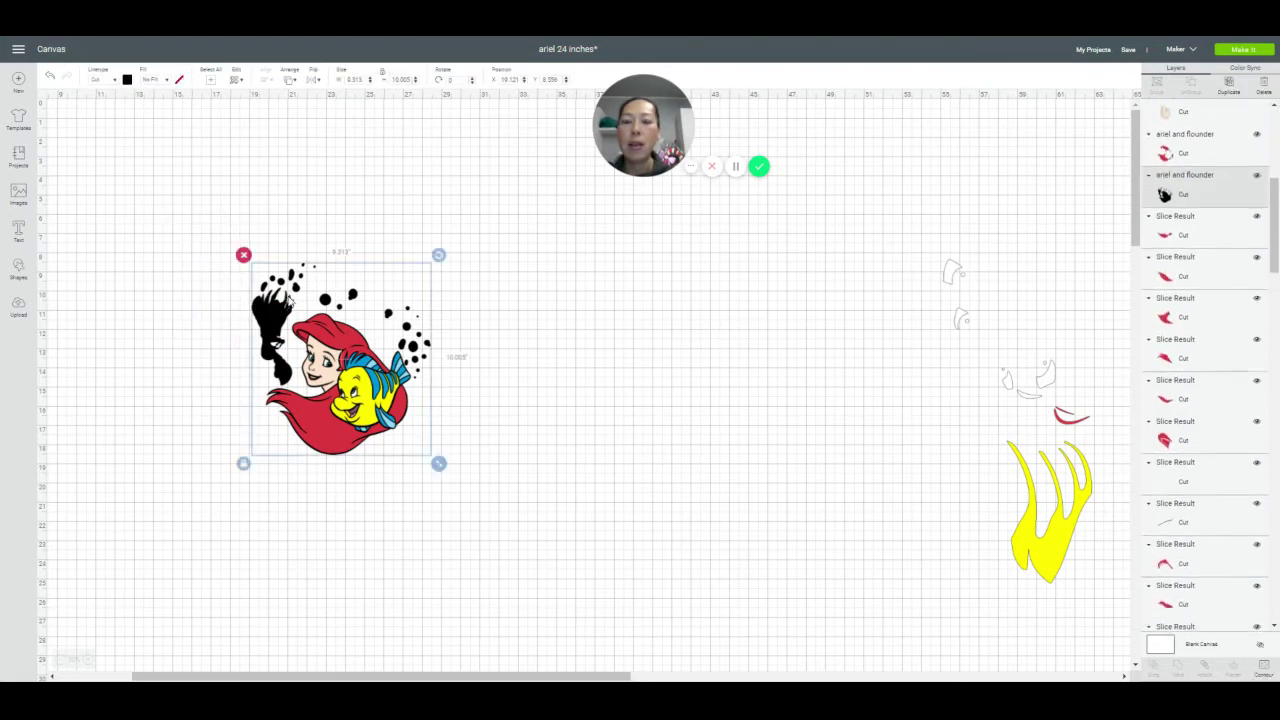
{"action": "left_click", "coordinate": [1264, 668]}
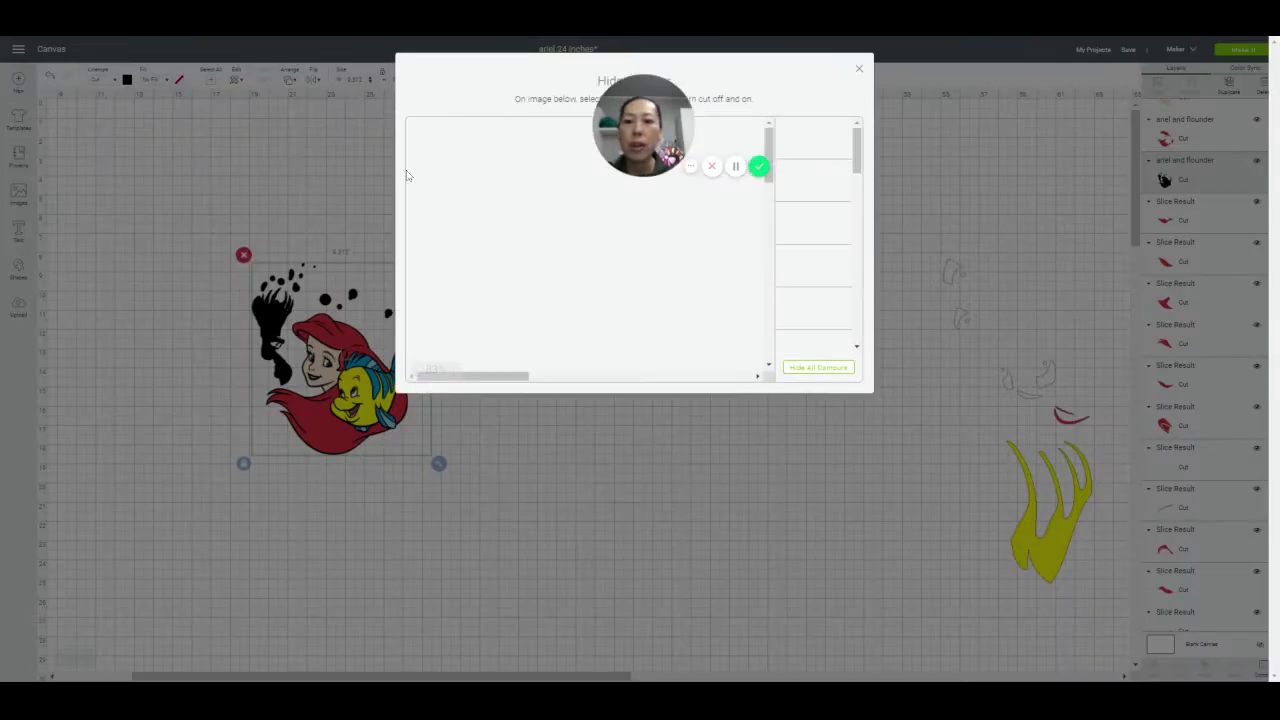
{"action": "left_click", "coordinate": [450, 212]}
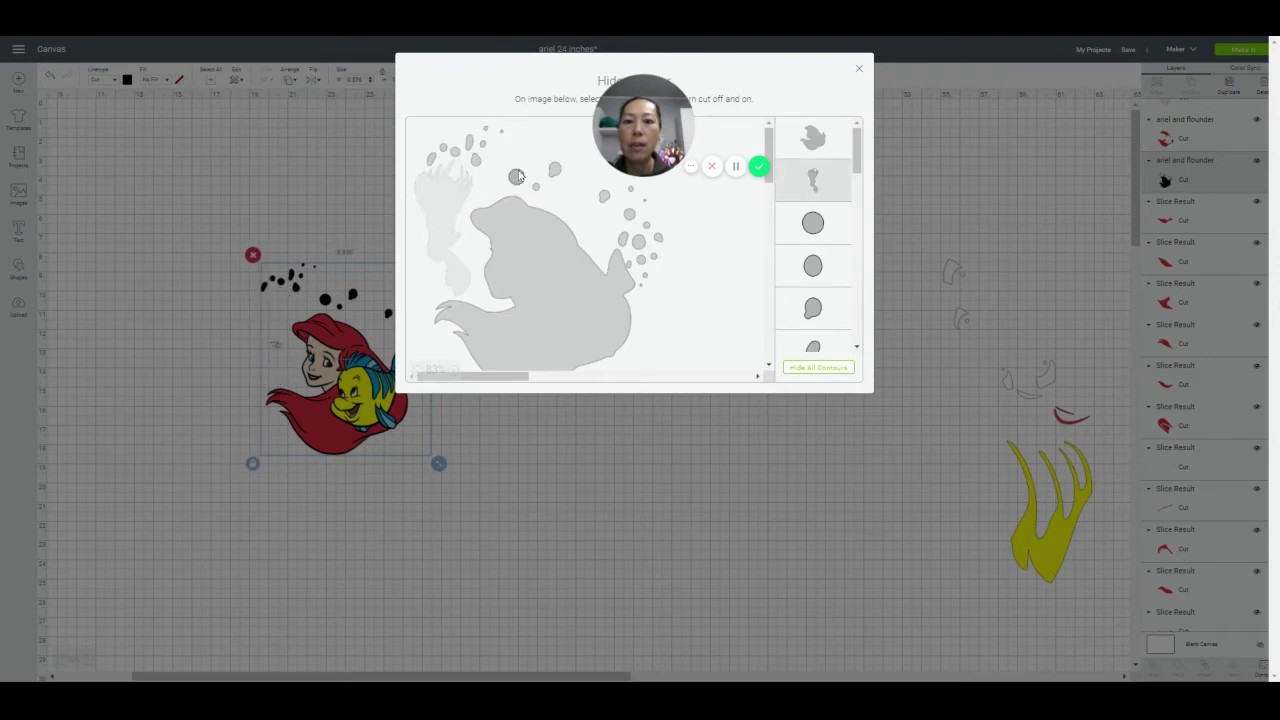
{"action": "left_click", "coordinate": [518, 177]}
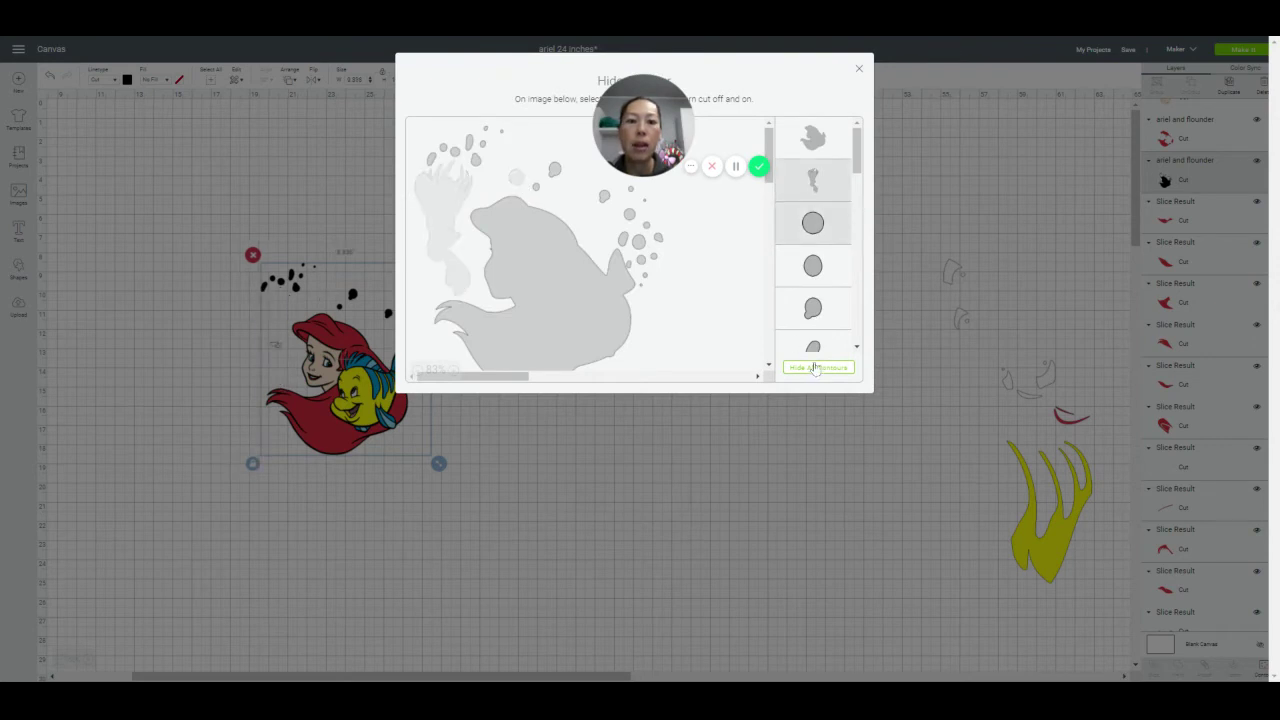
{"action": "left_click", "coordinate": [815, 368]}
{"action": "left_click", "coordinate": [859, 70]}
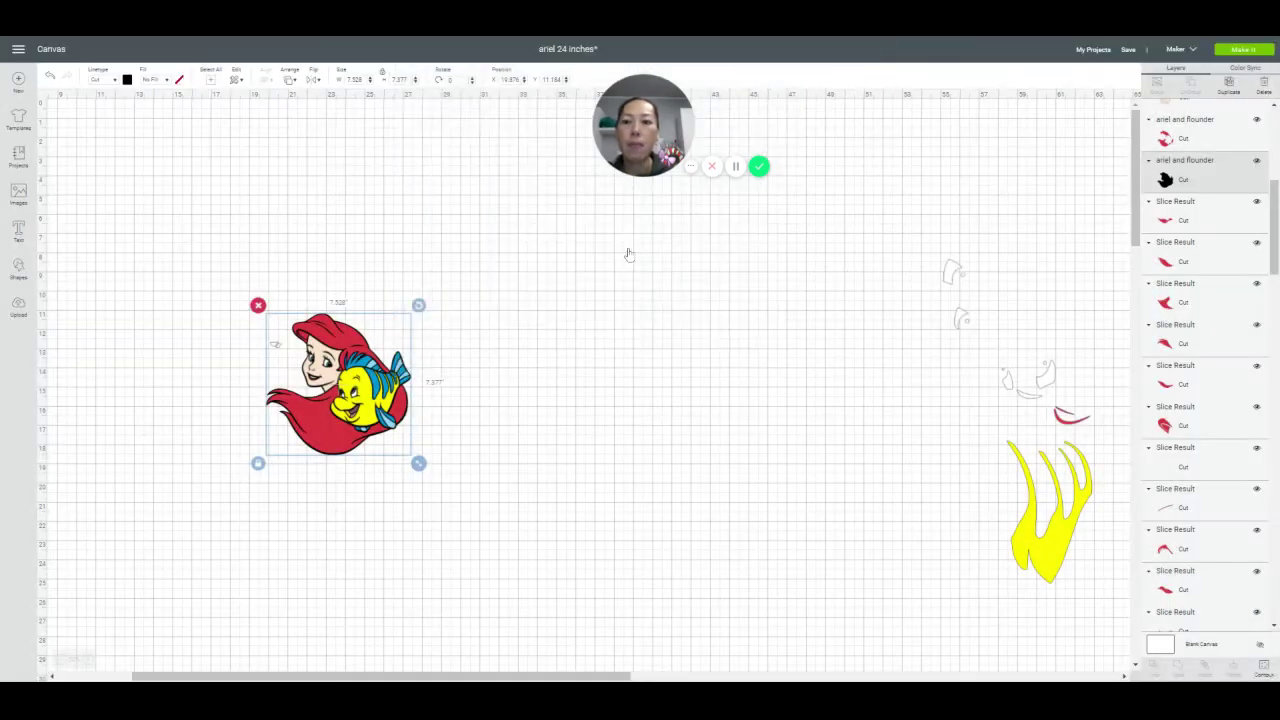
Try enlarging the inserted image's red hair layer to a height of 25 inches, then undo the resize
{"action": "scroll", "coordinate": [365, 370], "scroll_direction": "down", "scroll_amount": 5}
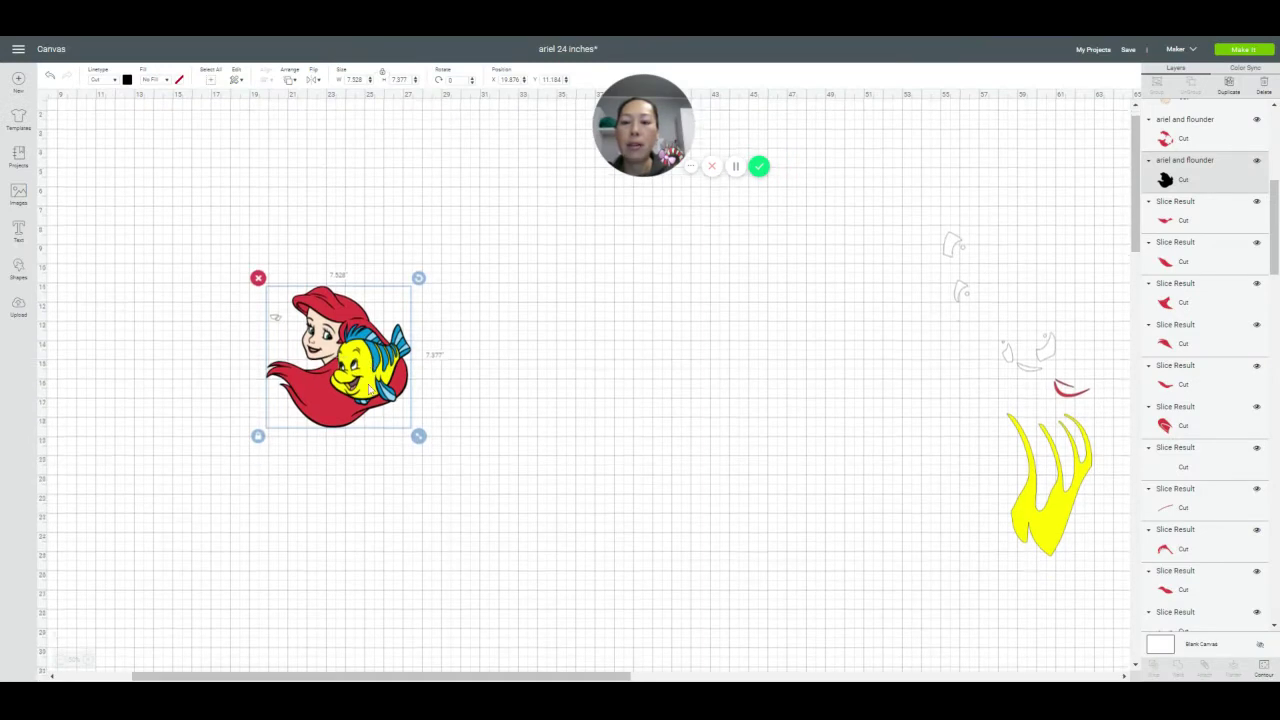
{"action": "scroll", "coordinate": [363, 364], "scroll_direction": "up", "scroll_amount": 1}
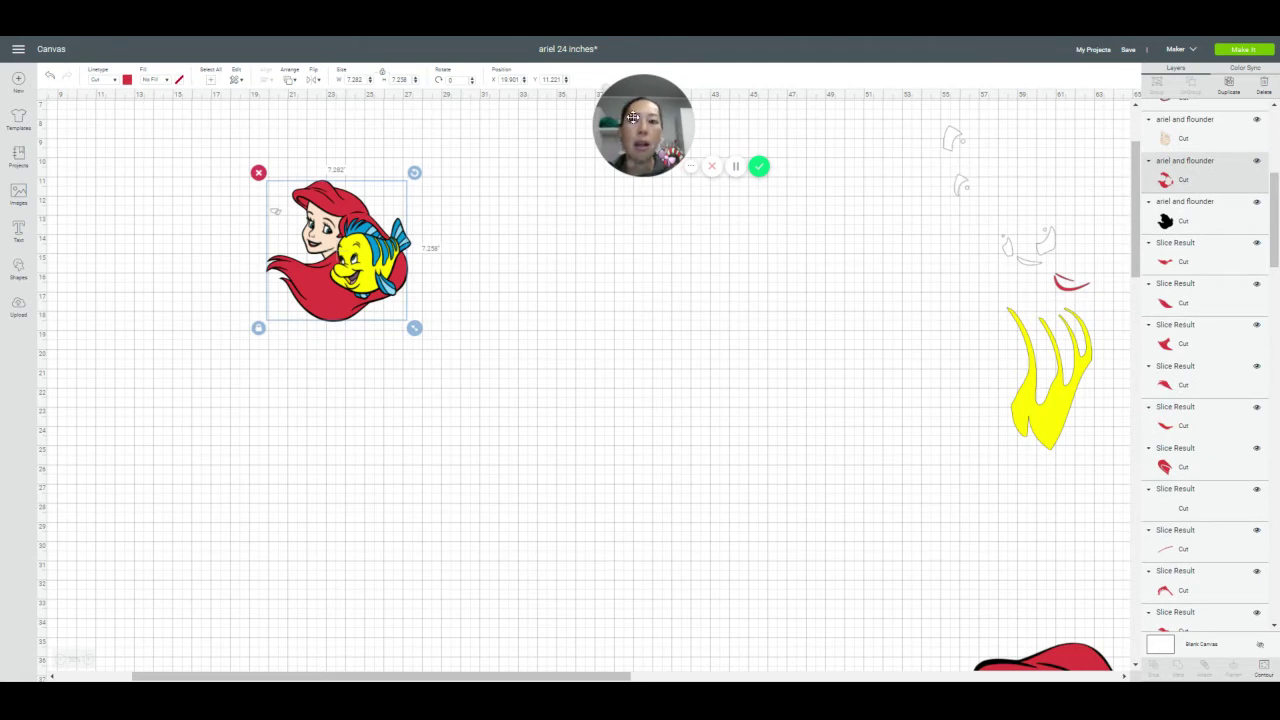
{"action": "left_click", "coordinate": [399, 79]}
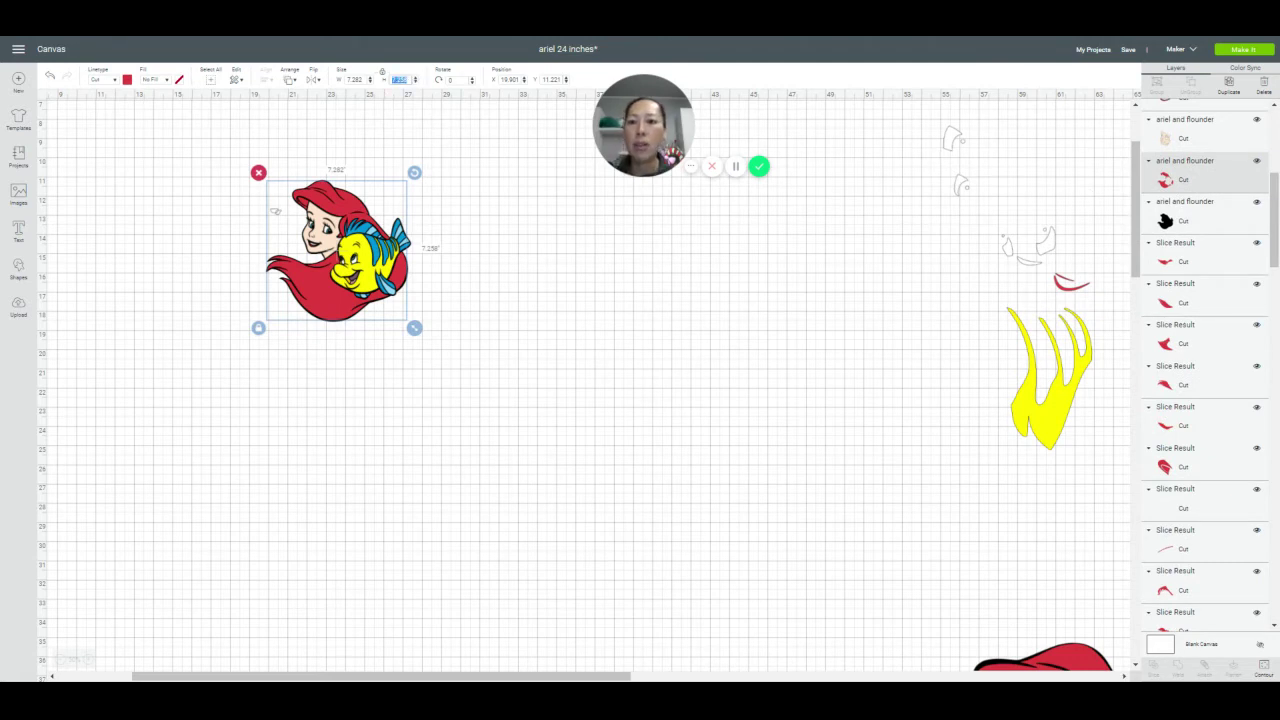
{"action": "type", "text": "25"}
{"action": "key", "text": "Tab"}
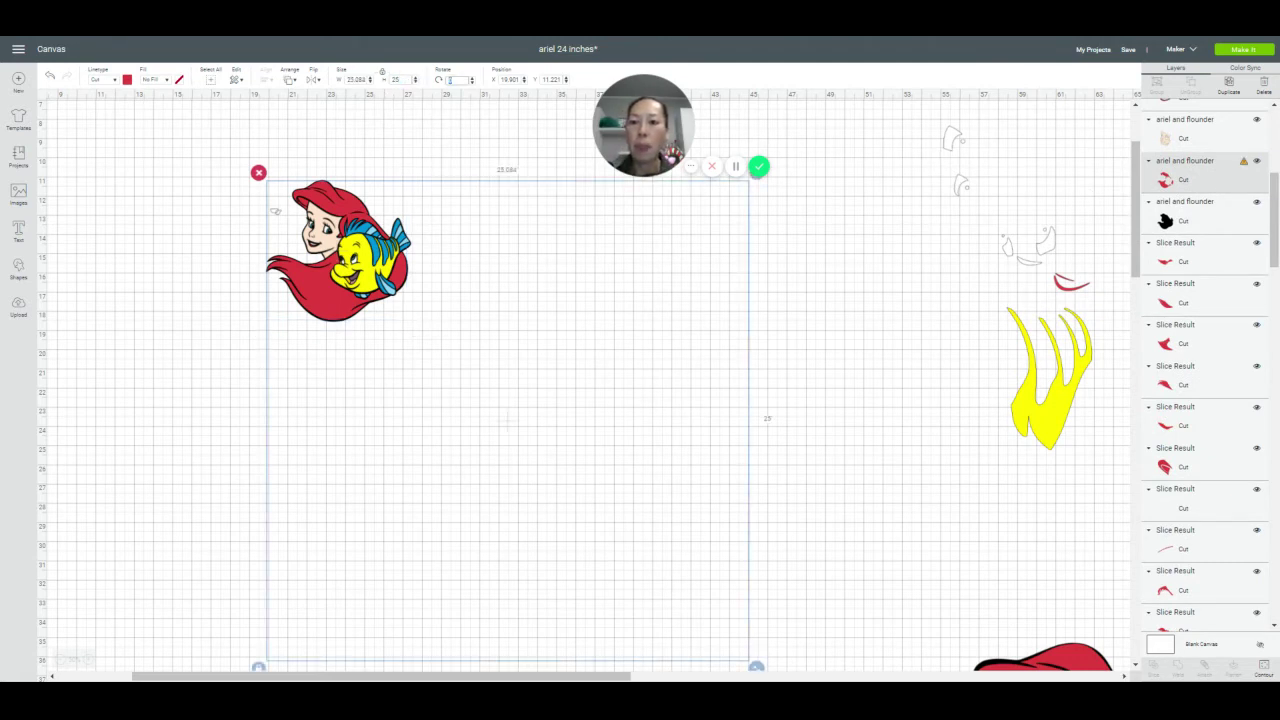
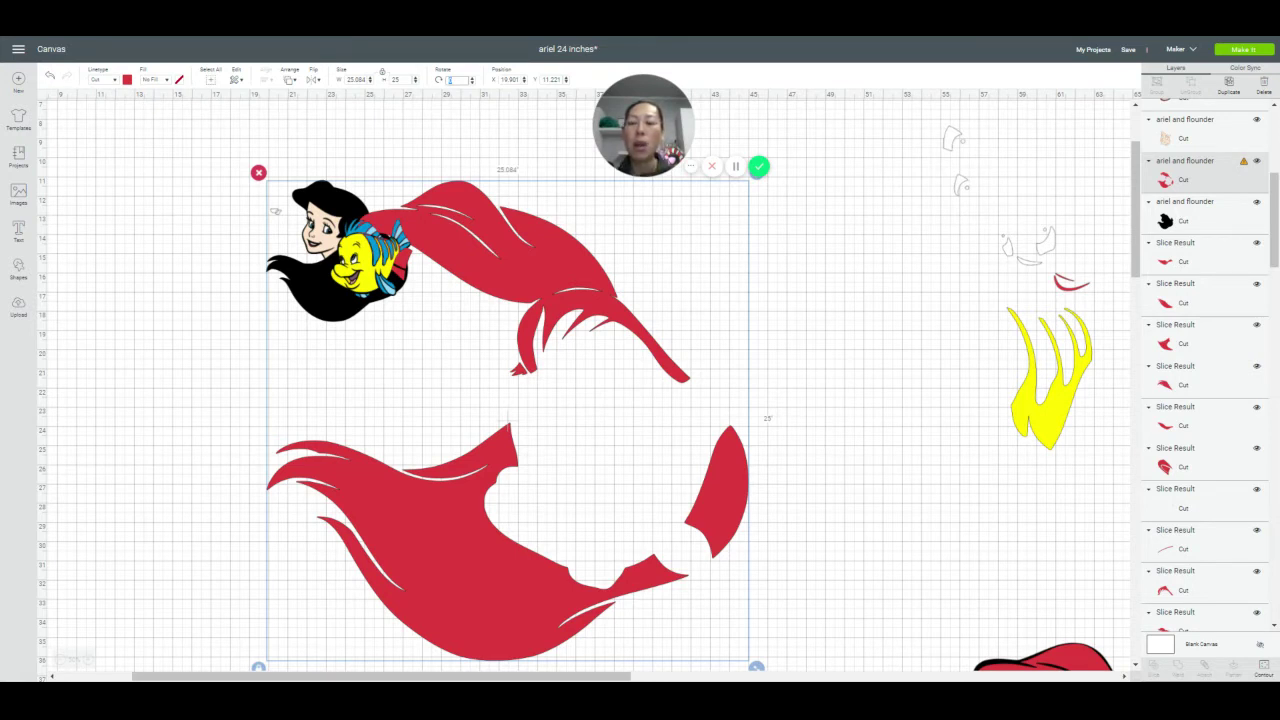
{"action": "left_click", "coordinate": [50, 76]}
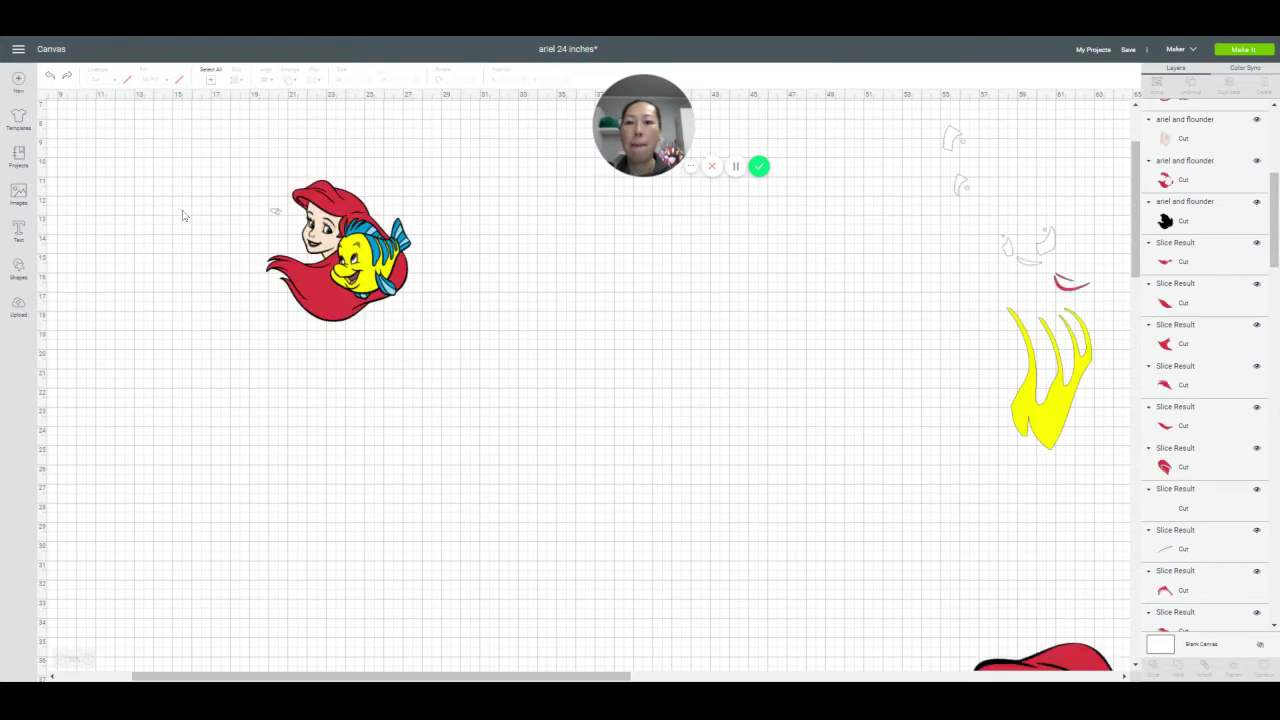
Hide the two small stray contours beside Ariel's hair in the inserted image's white detail layer
{"action": "left_click_drag", "start_coordinate": [188, 188], "coordinate": [262, 246]}
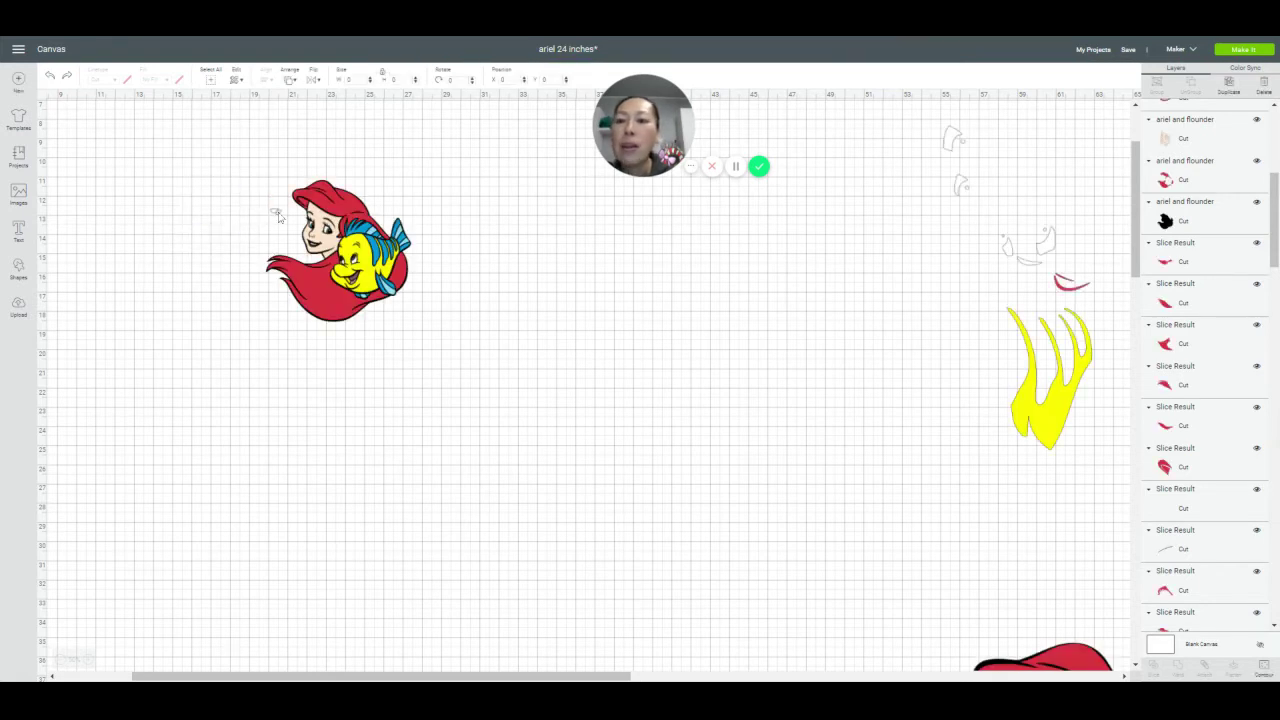
{"action": "left_click", "coordinate": [1268, 670]}
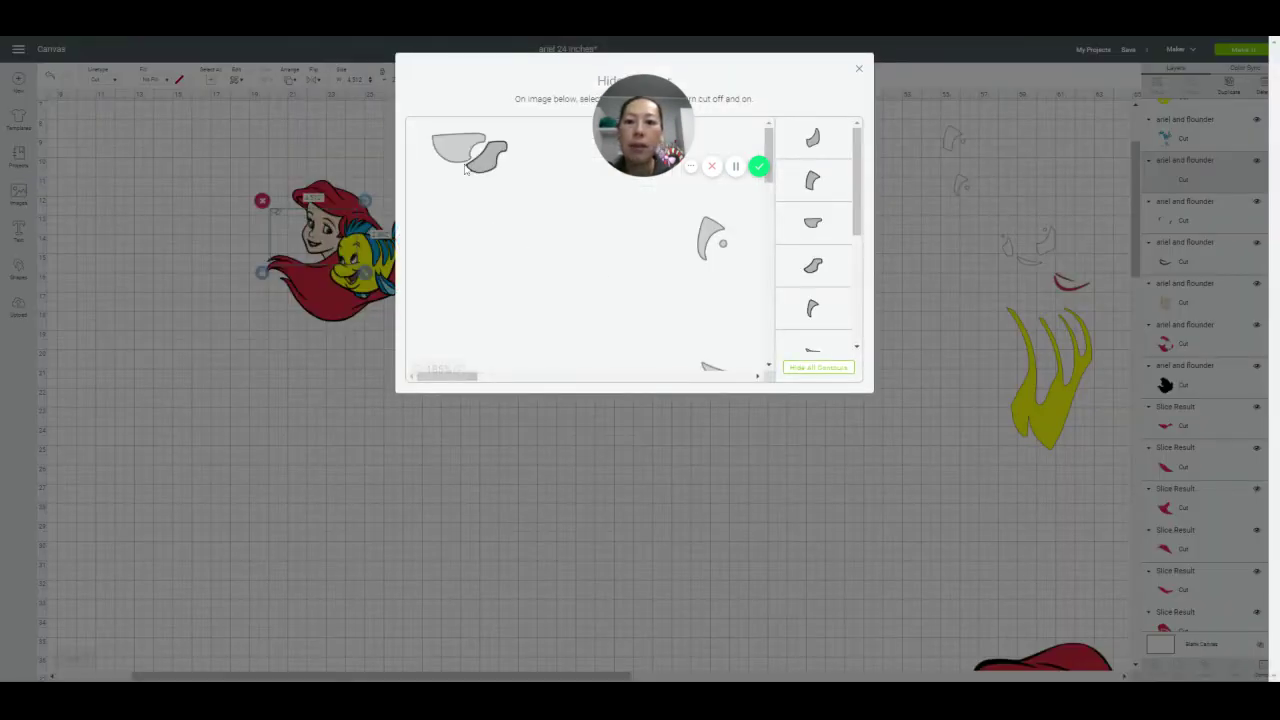
{"action": "left_click", "coordinate": [475, 165]}
{"action": "left_click", "coordinate": [465, 150]}
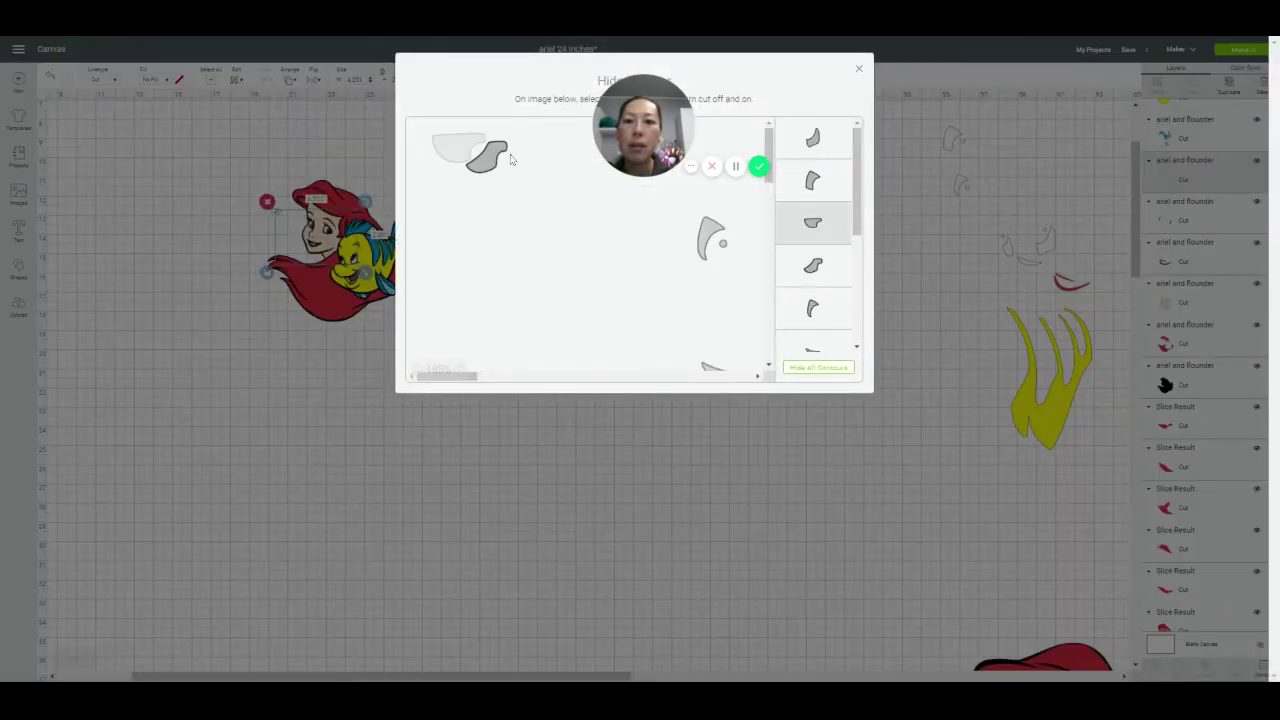
{"action": "left_click", "coordinate": [500, 160]}
{"action": "left_click", "coordinate": [858, 70]}
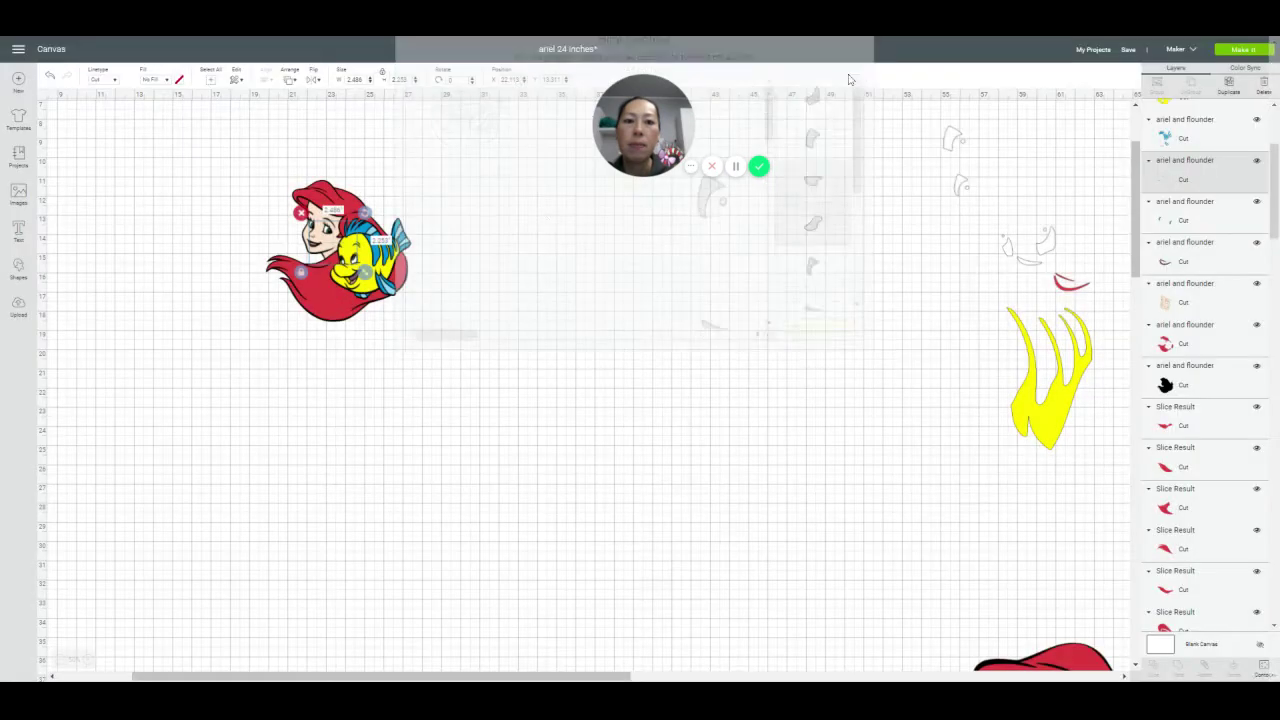
Select all layers of the inserted Ariel and Flounder image together and set their height to 25 inches
{"action": "left_click_drag", "start_coordinate": [202, 148], "coordinate": [547, 386]}
{"action": "left_click", "coordinate": [399, 79]}
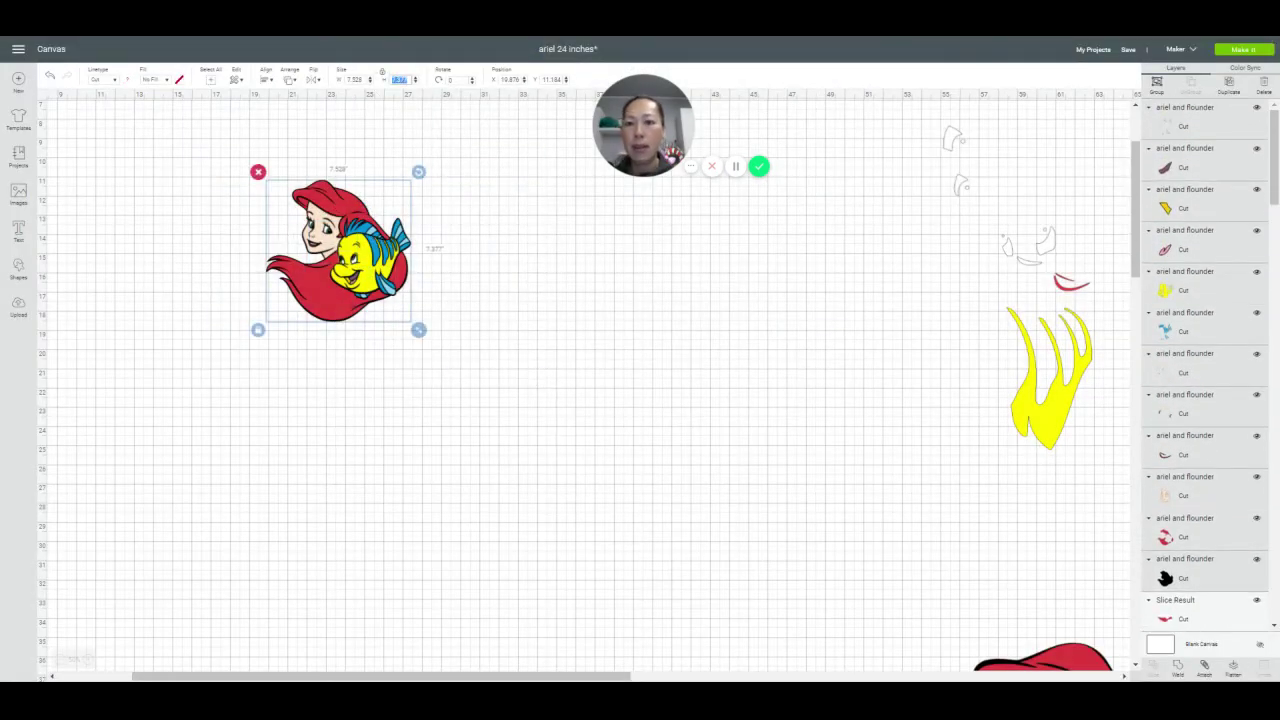
{"action": "type", "text": "25"}
{"action": "key", "text": "Tab"}
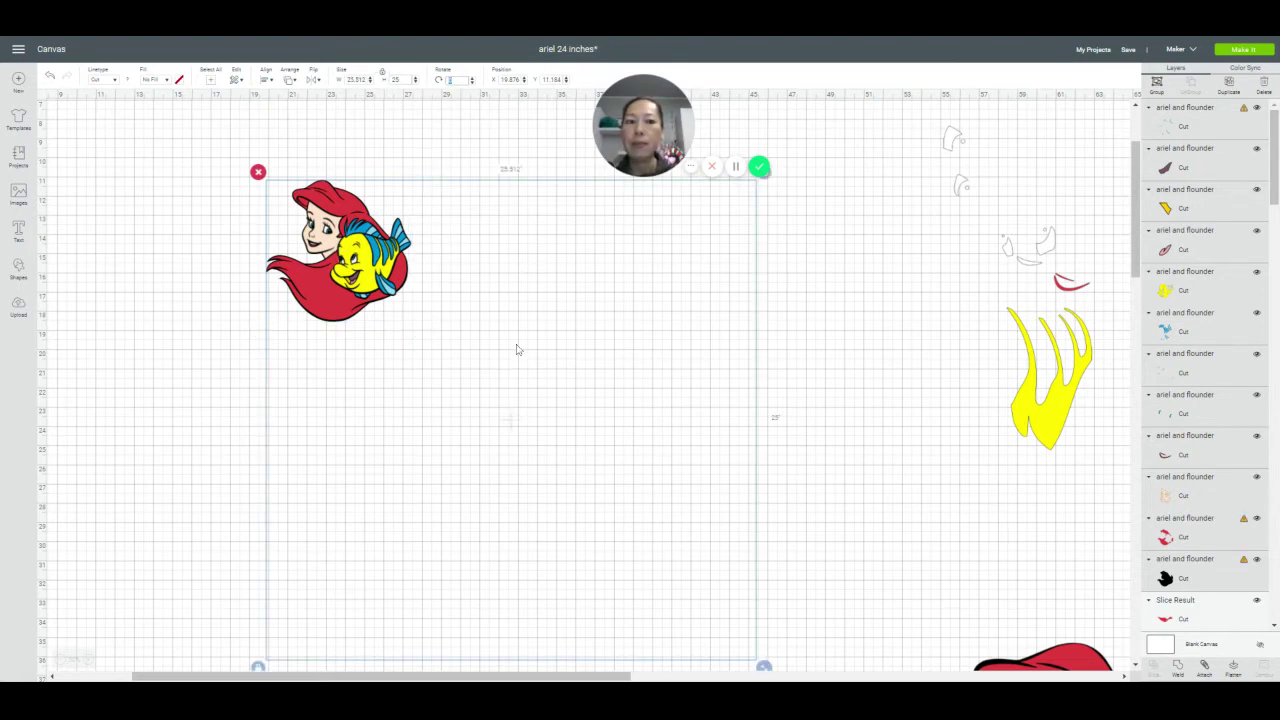
{"action": "scroll", "coordinate": [499, 453], "scroll_direction": "down", "scroll_amount": 3}
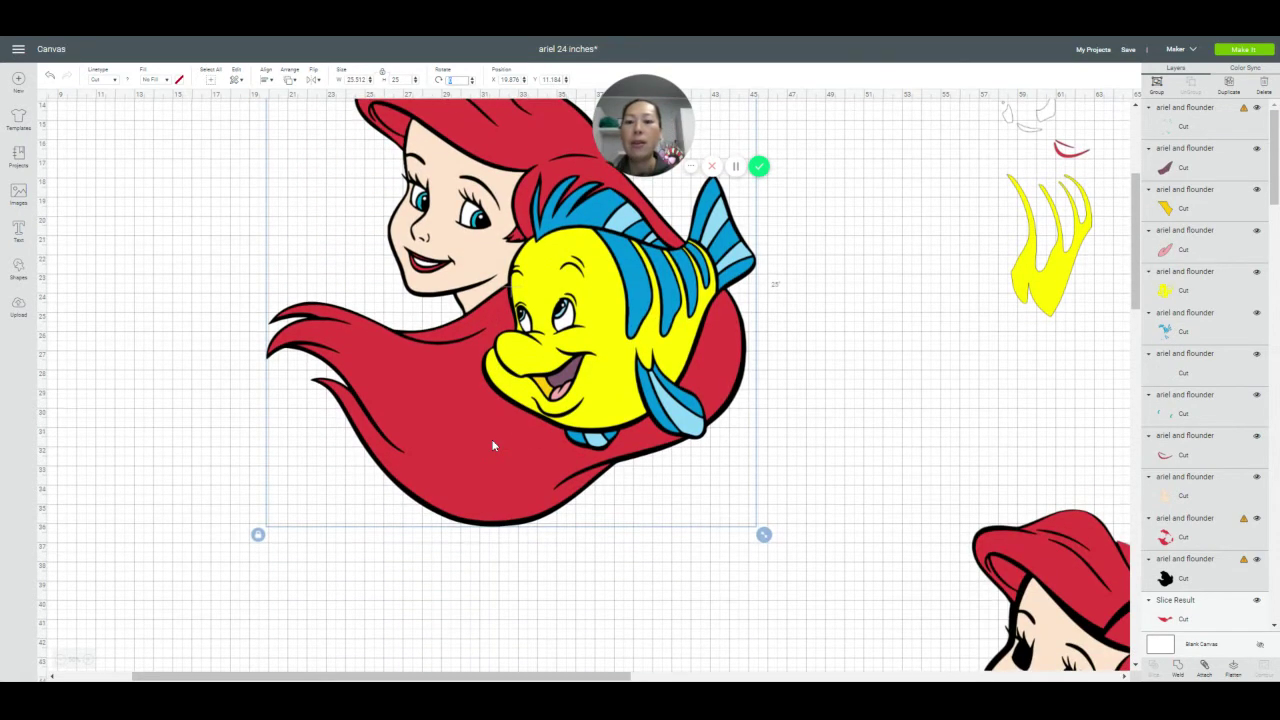
{"action": "scroll", "coordinate": [492, 445], "scroll_direction": "up", "scroll_amount": 2}
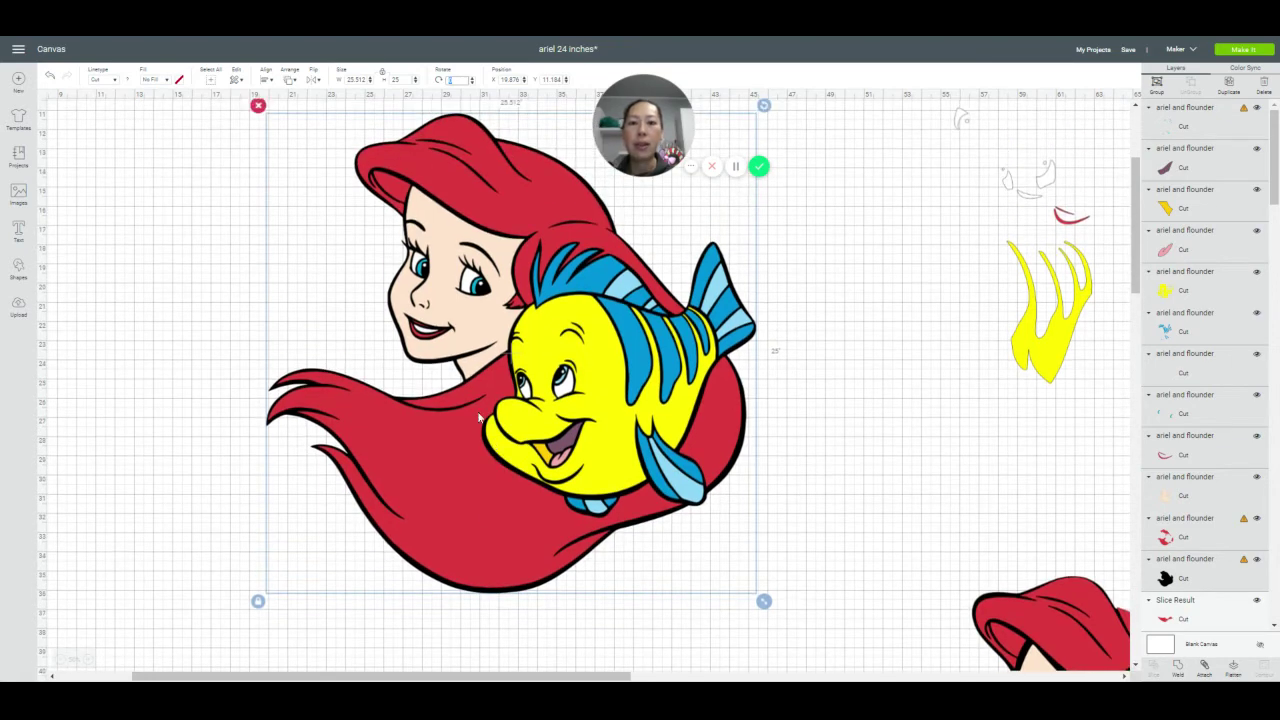
{"action": "left_click", "coordinate": [60, 659]}
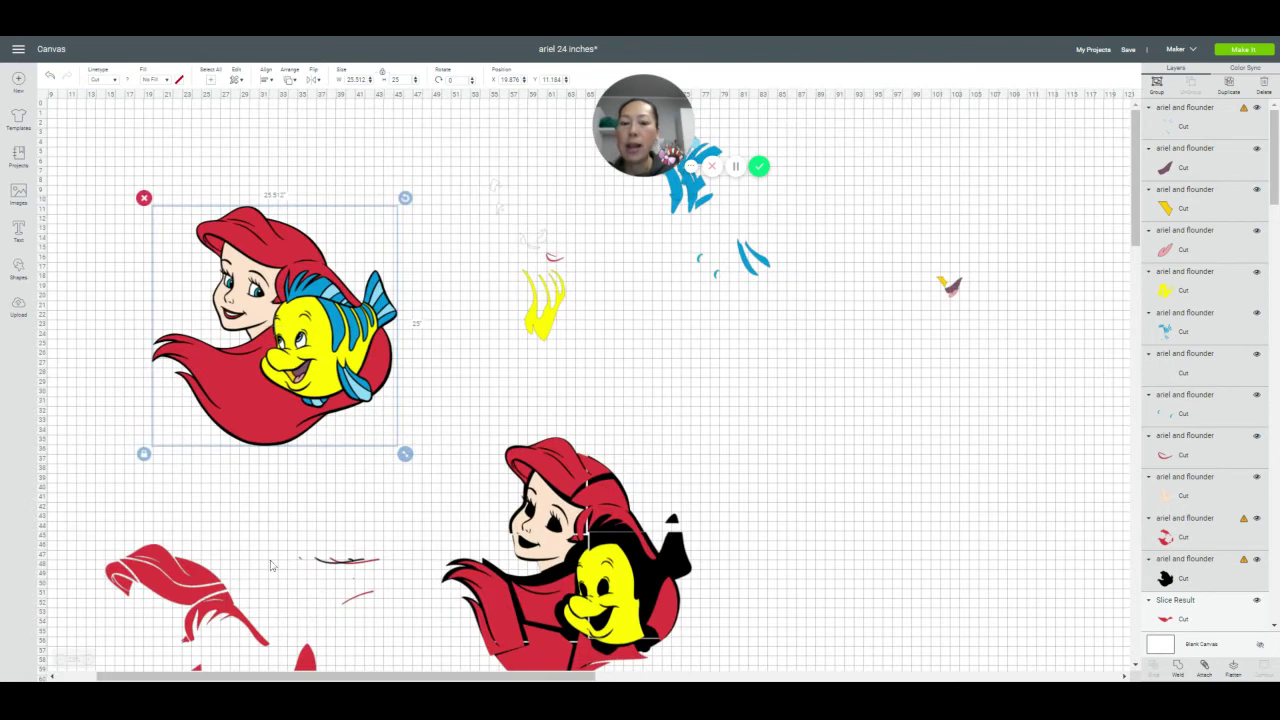
Delete the thin leftover slivers lying between the sliced red hair pieces and the old sliced design
{"action": "scroll", "coordinate": [283, 553], "scroll_direction": "down", "scroll_amount": 1}
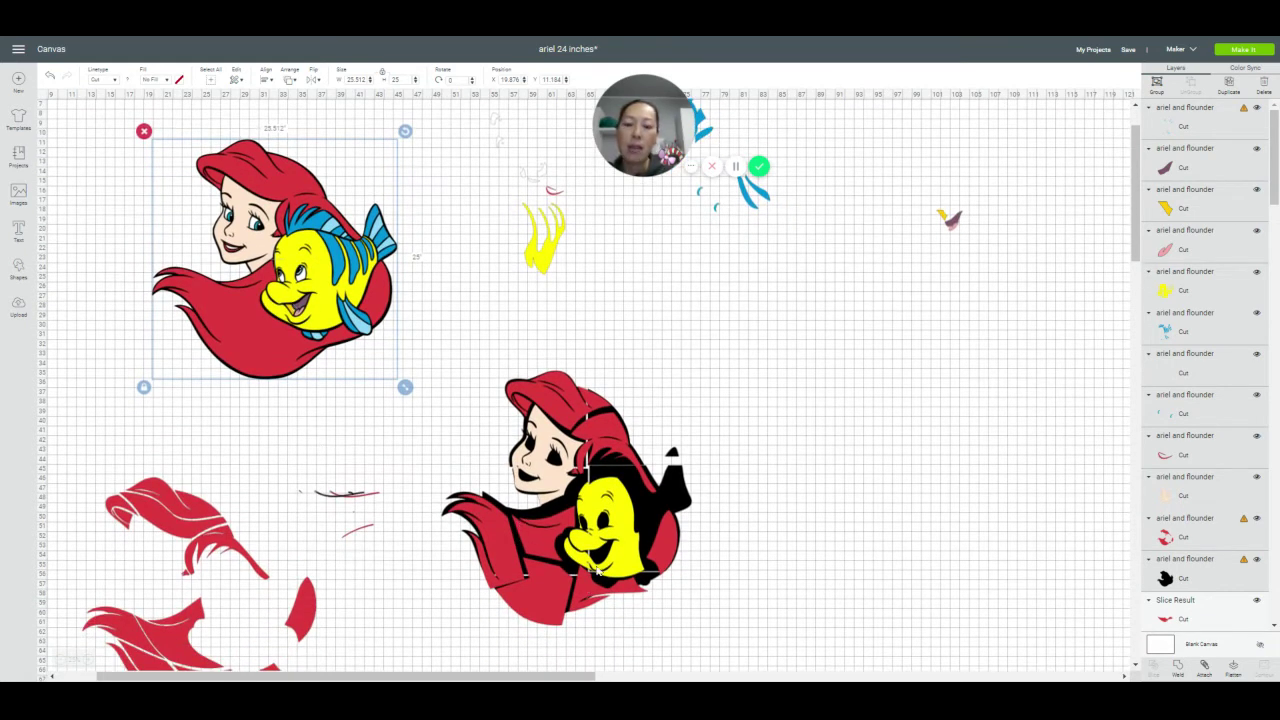
{"action": "left_click", "coordinate": [305, 459]}
{"action": "left_click_drag", "start_coordinate": [335, 472], "coordinate": [383, 542]}
{"action": "key", "text": "Delete"}
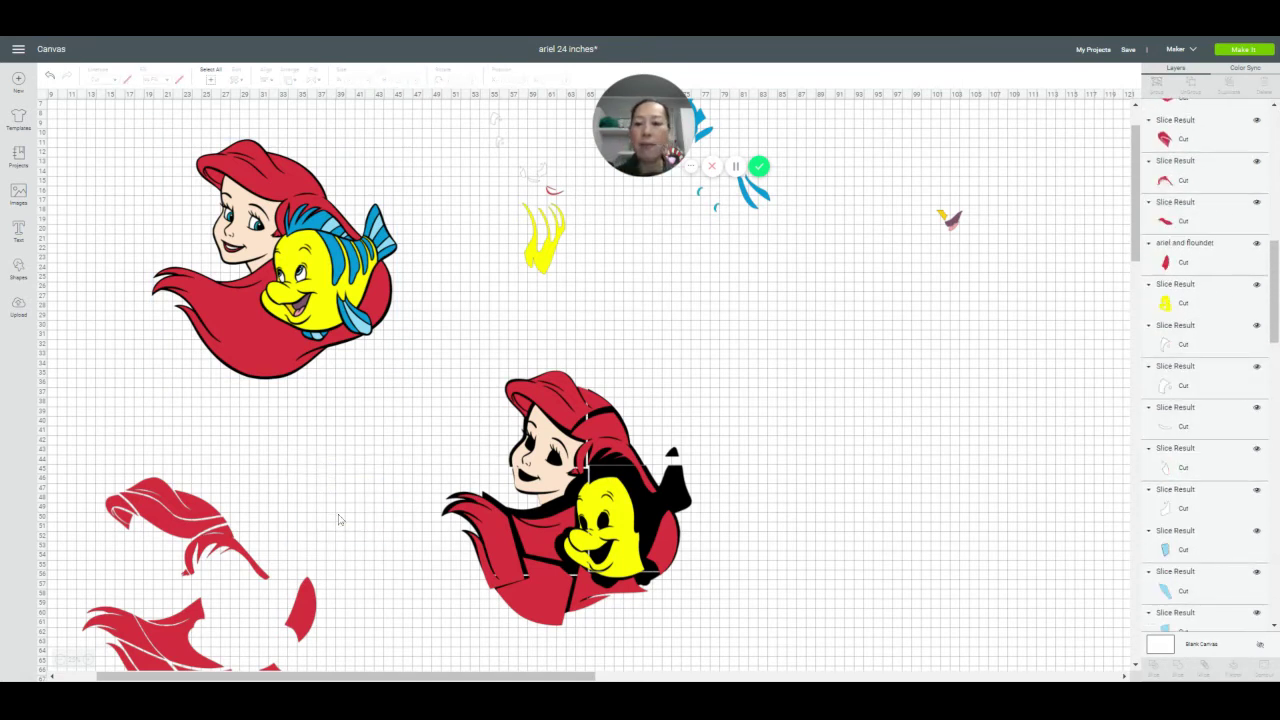
Duplicate the complete 25-inch Ariel and Flounder image and place the copy in the empty area beside the old sliced design
{"action": "scroll", "coordinate": [305, 502], "scroll_direction": "down", "scroll_amount": 2}
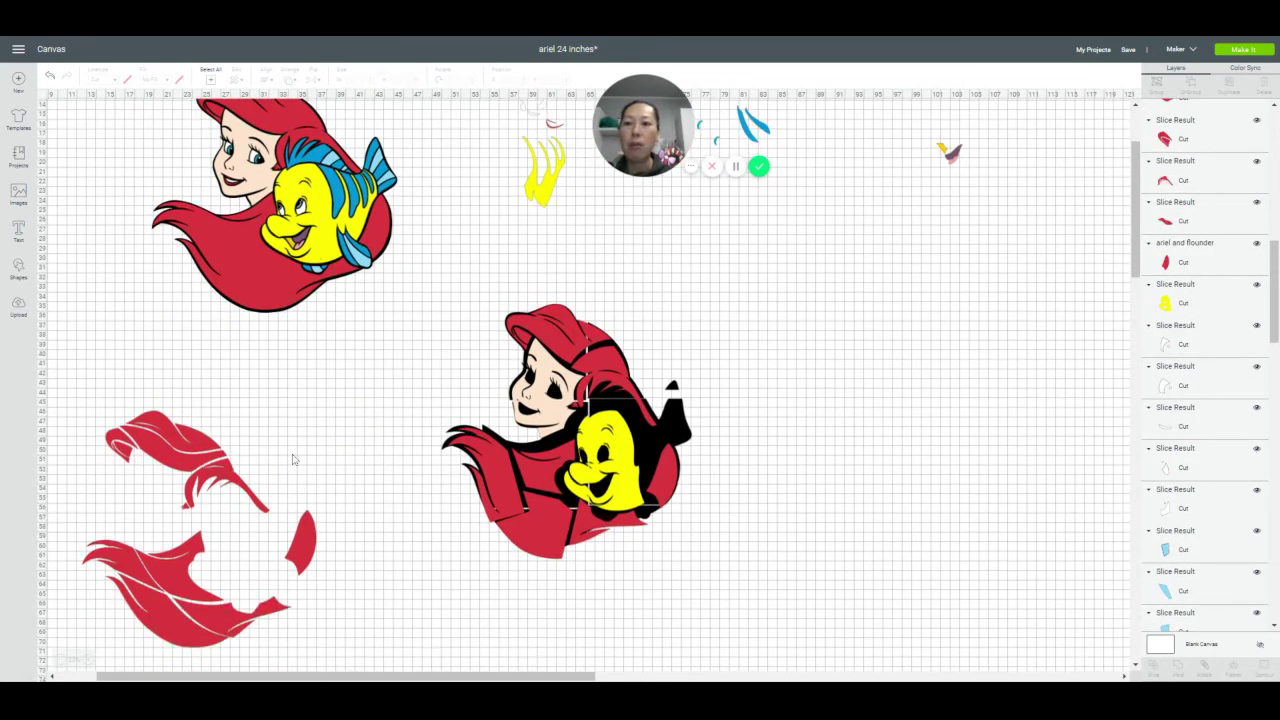
{"action": "left_click", "coordinate": [330, 228]}
{"action": "left_click", "coordinate": [108, 200]}
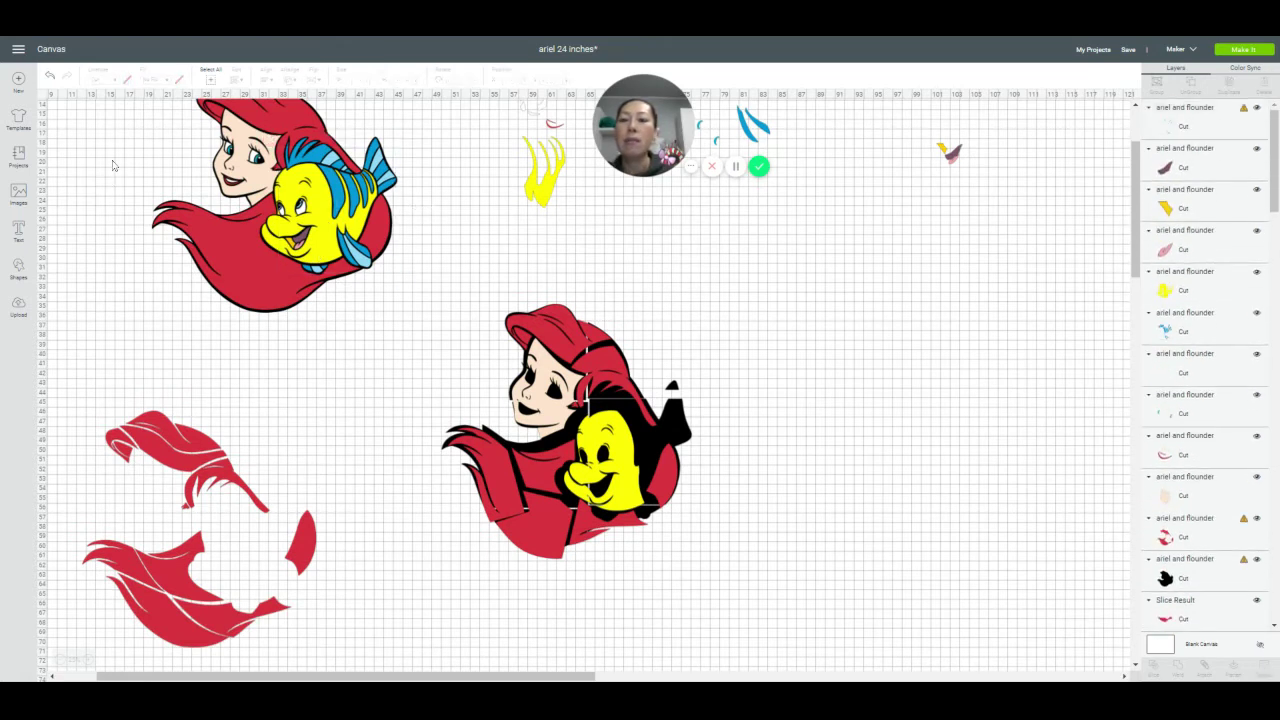
{"action": "scroll", "coordinate": [115, 168], "scroll_direction": "up", "scroll_amount": 1}
{"action": "scroll", "coordinate": [115, 168], "scroll_direction": "up", "scroll_amount": 3}
{"action": "left_click_drag", "start_coordinate": [120, 189], "coordinate": [400, 435]}
{"action": "left_click", "coordinate": [1228, 82]}
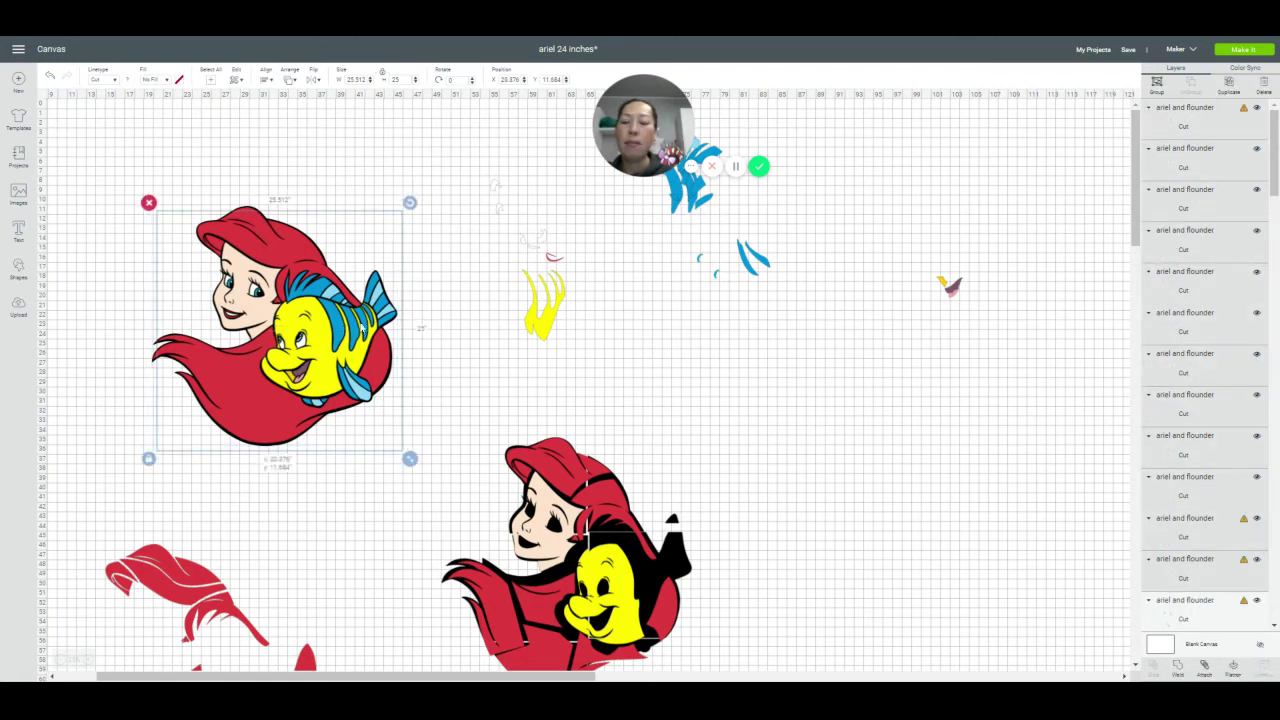
{"action": "left_click_drag", "start_coordinate": [345, 328], "coordinate": [953, 545]}
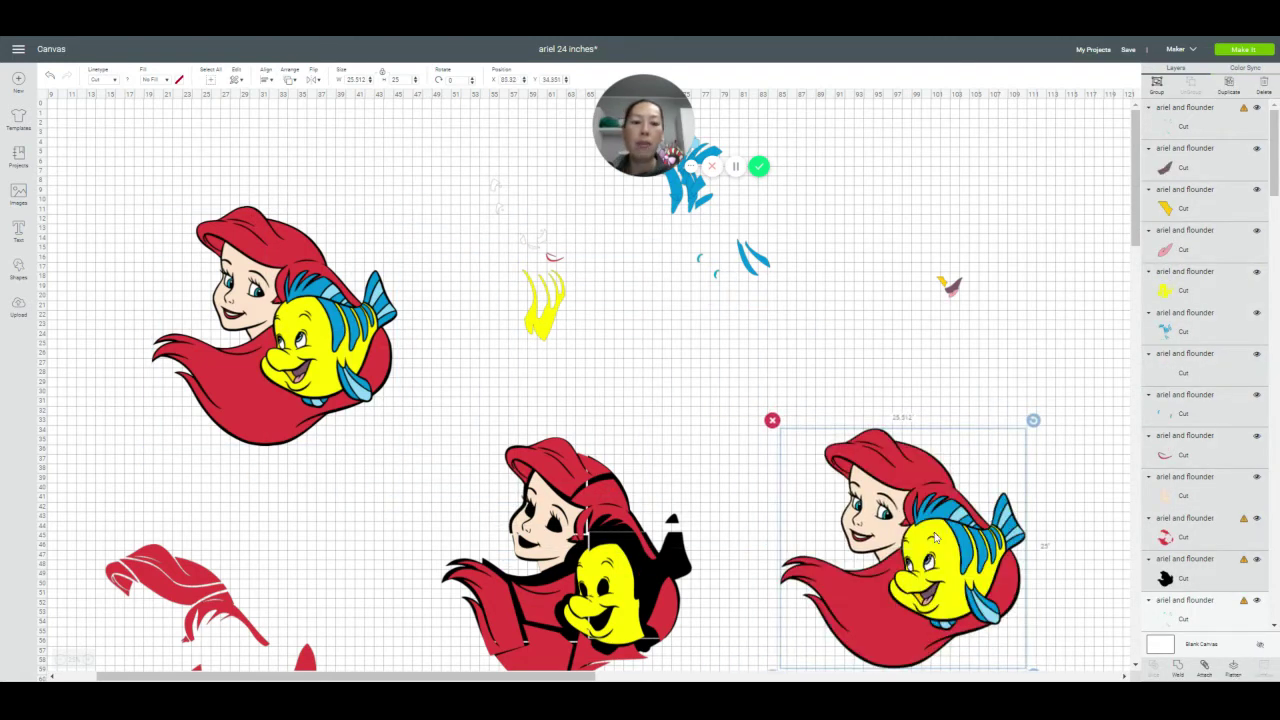
{"action": "scroll", "coordinate": [865, 480], "scroll_direction": "down", "scroll_amount": 4}
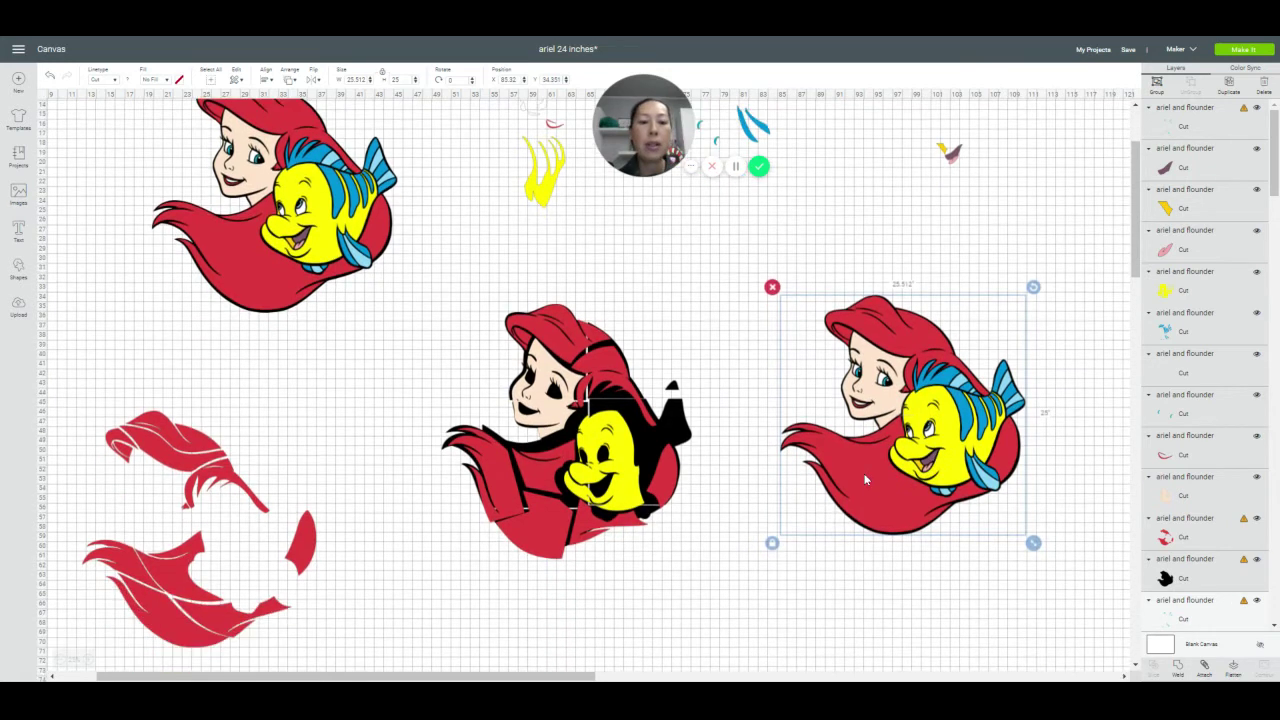
Delete the one-piece red hair layer from the duplicated Ariel and Flounder image
{"action": "left_click", "coordinate": [1073, 505]}
{"action": "left_click", "coordinate": [1172, 538]}
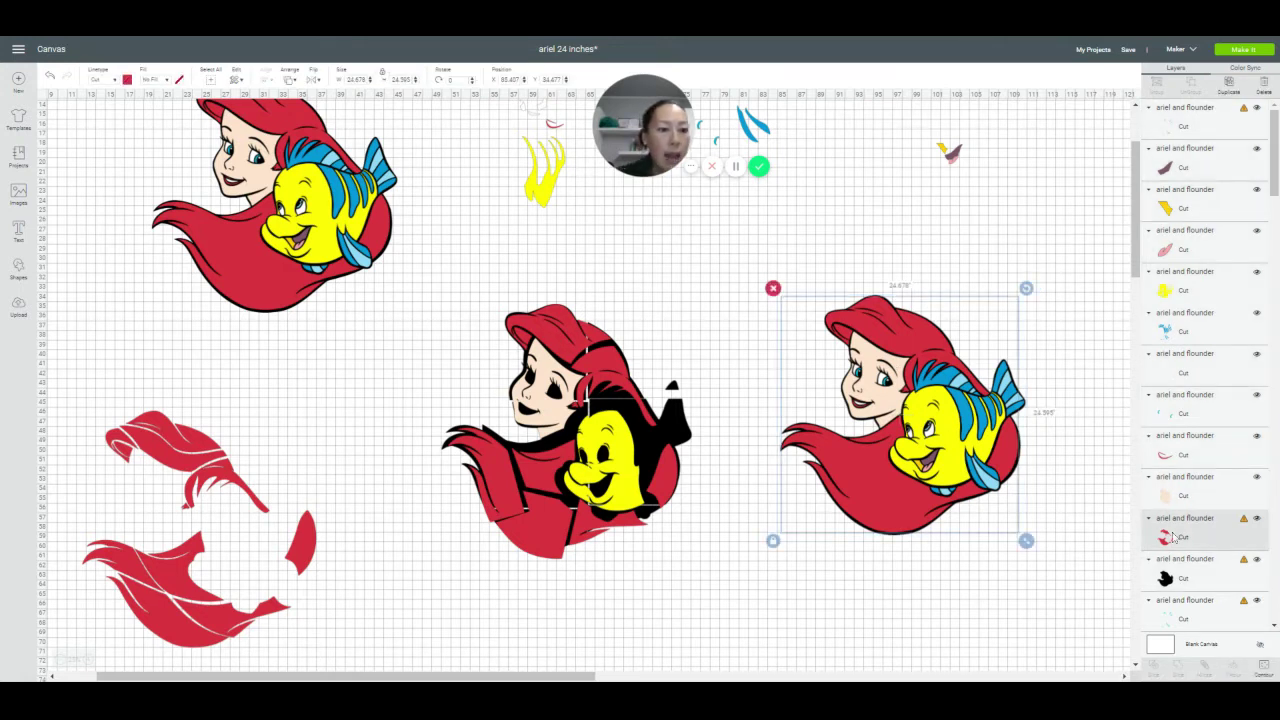
{"action": "key", "text": "Delete"}
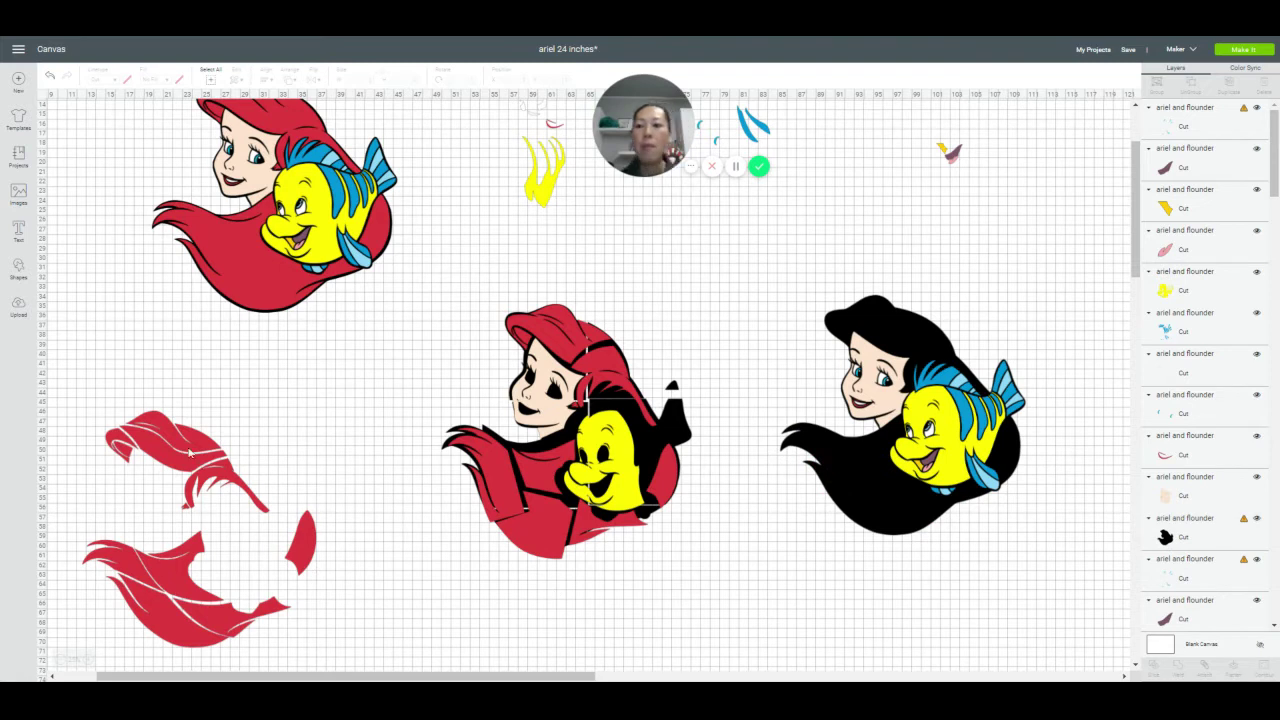
Try to move a sliced red hair piece onto the duplicated image, then undo the move
{"action": "left_click_drag", "start_coordinate": [164, 440], "coordinate": [815, 252]}
{"action": "key", "text": "ctrl+z"}
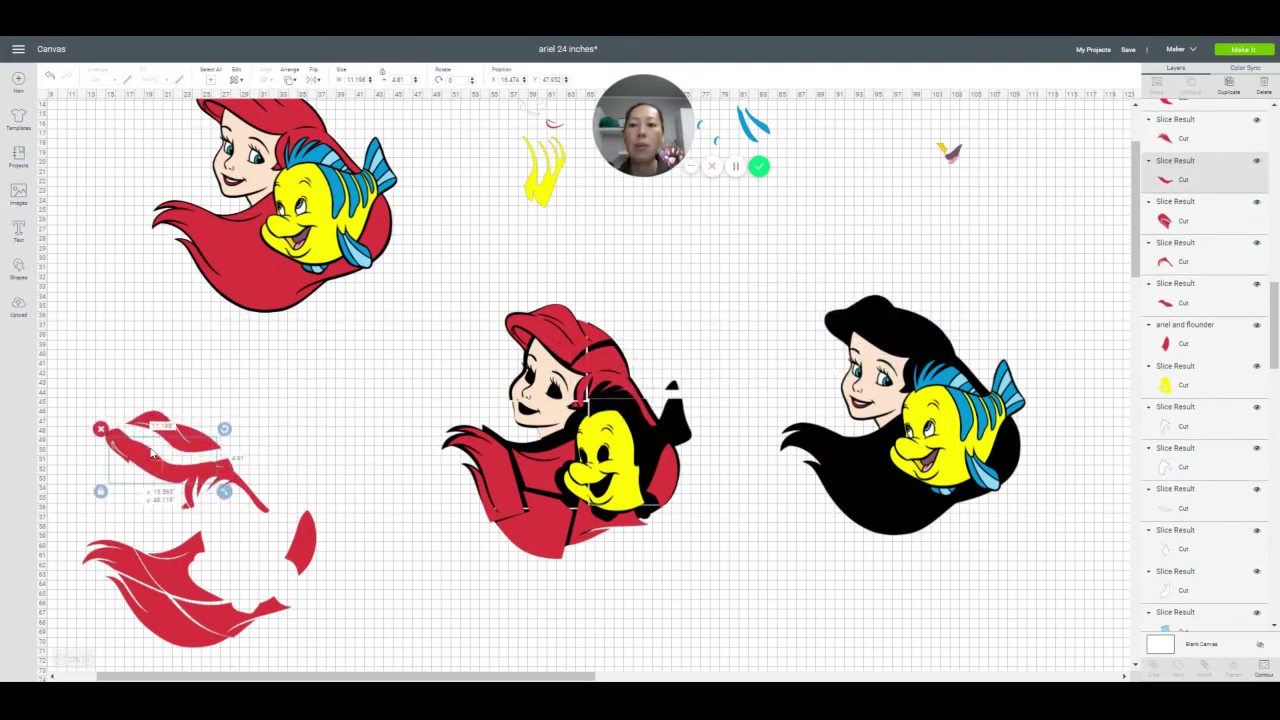
{"action": "scroll", "coordinate": [842, 533], "scroll_direction": "right", "scroll_amount": 10}
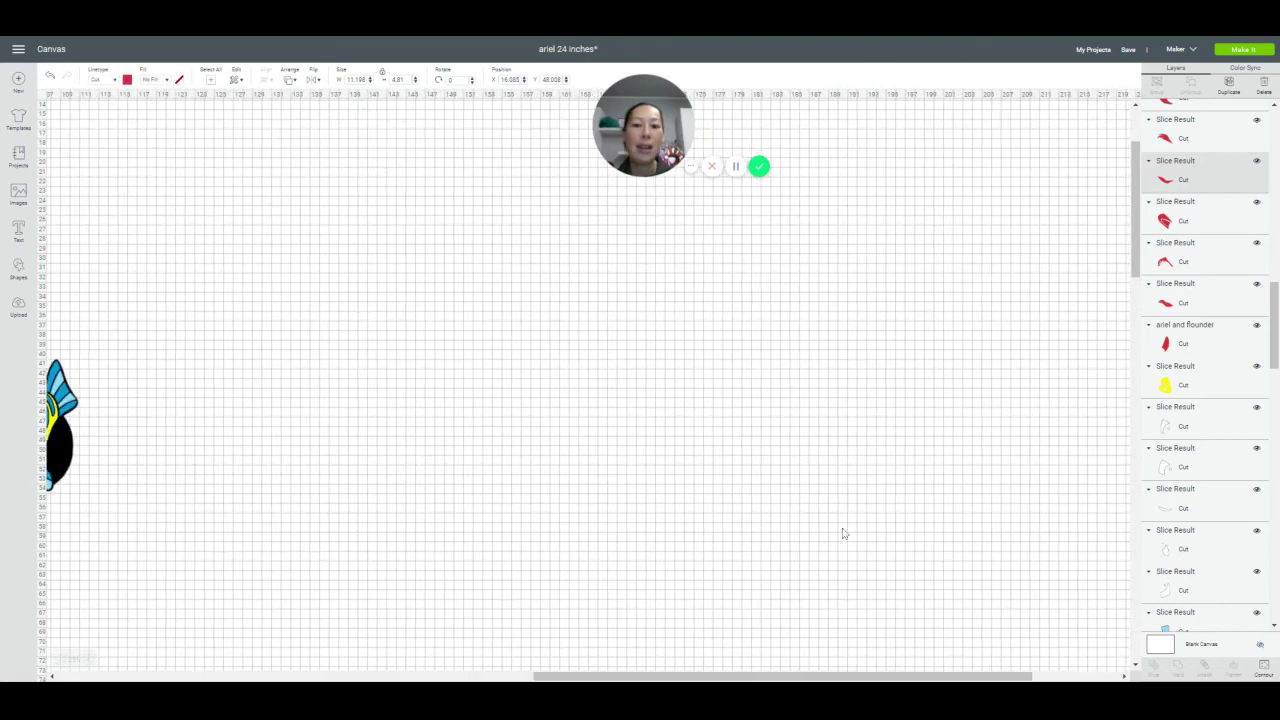
{"action": "left_click_drag", "start_coordinate": [588, 676], "coordinate": [136, 628]}
Select all layers of the duplicated image without red hair and send them to the back
{"action": "left_click_drag", "start_coordinate": [1068, 601], "coordinate": [822, 296]}
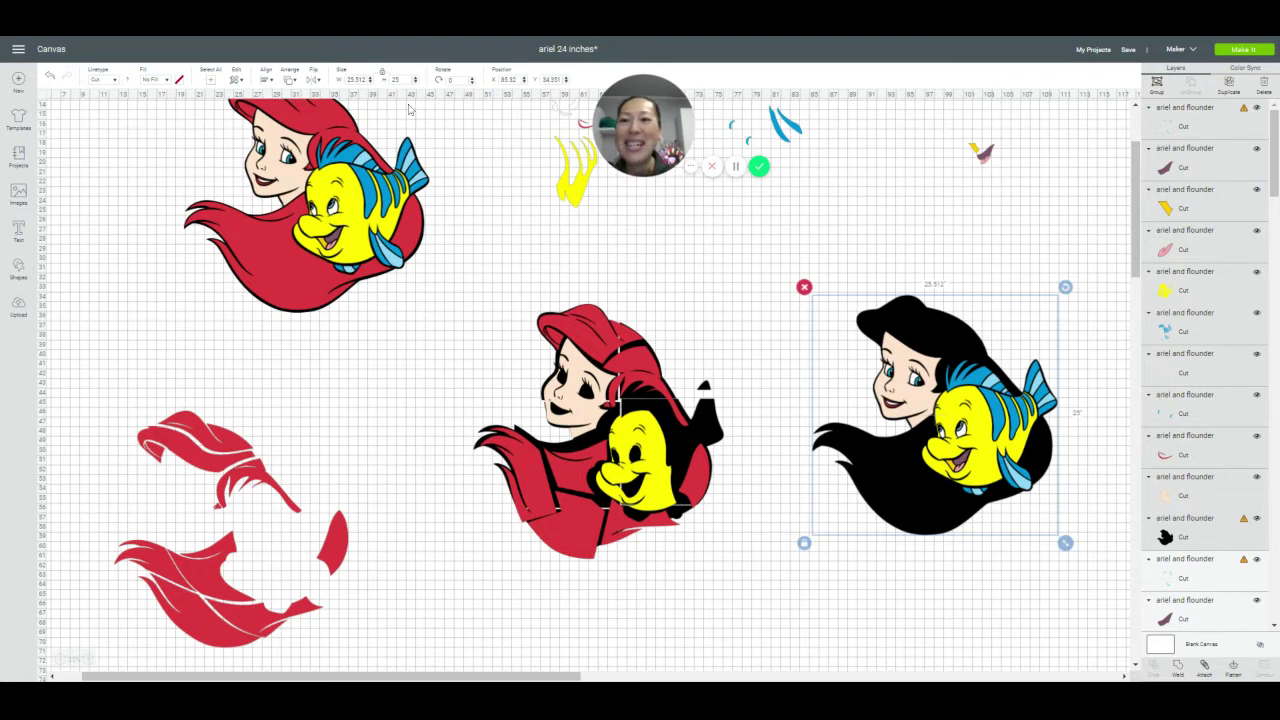
{"action": "left_click", "coordinate": [290, 81]}
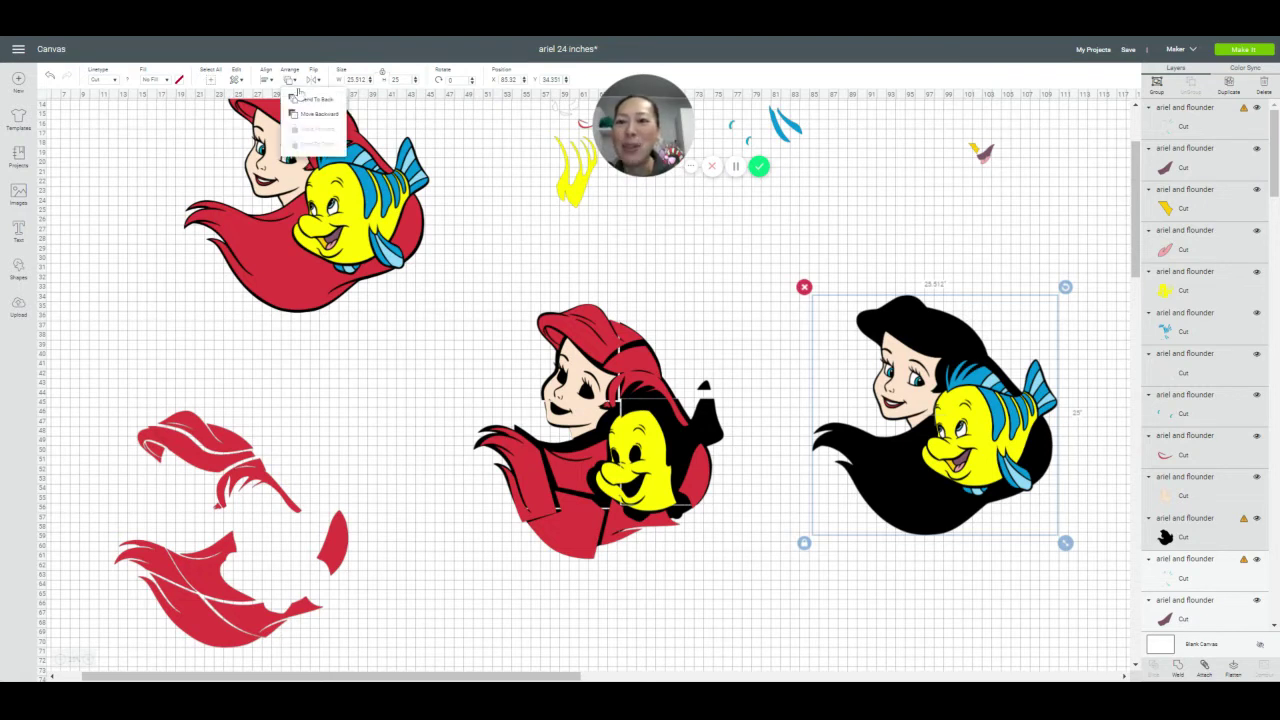
{"action": "left_click", "coordinate": [310, 99]}
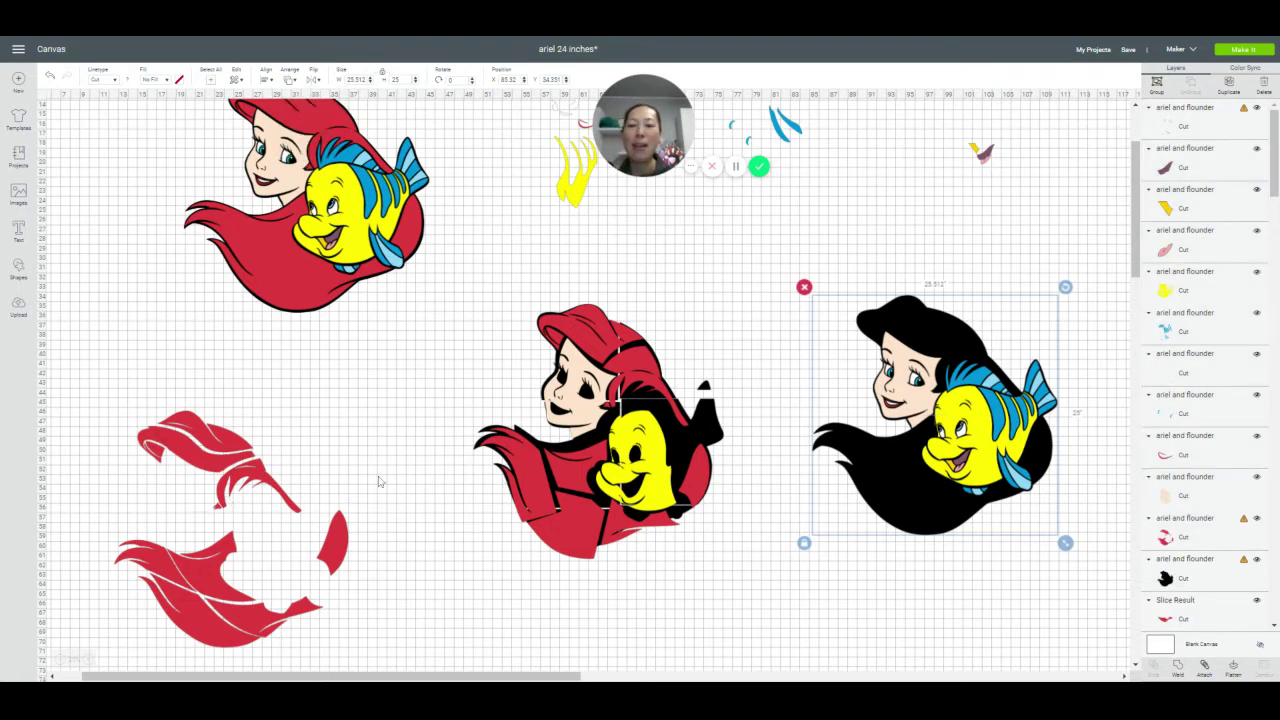
Move the four sliced upper hair pieces onto the duplicated image, fitting them over the black base around Ariel's head
{"action": "left_click_drag", "start_coordinate": [192, 462], "coordinate": [919, 348]}
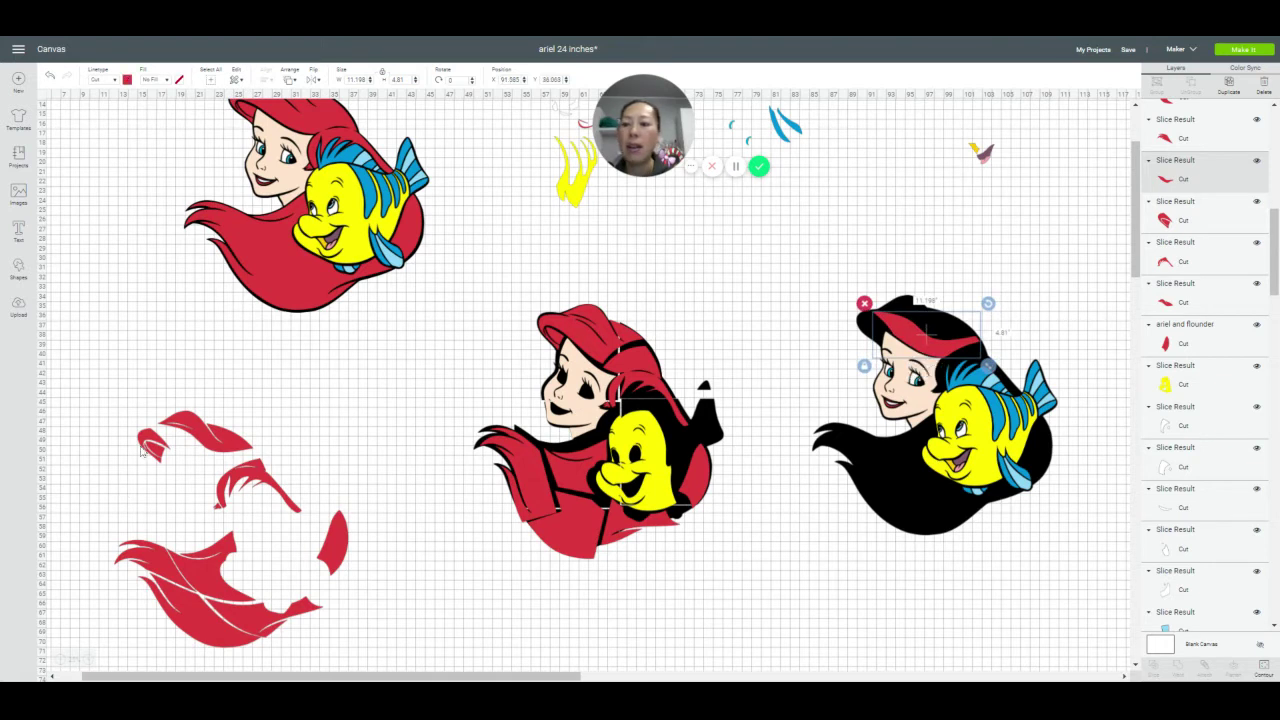
{"action": "left_click_drag", "start_coordinate": [143, 450], "coordinate": [874, 330]}
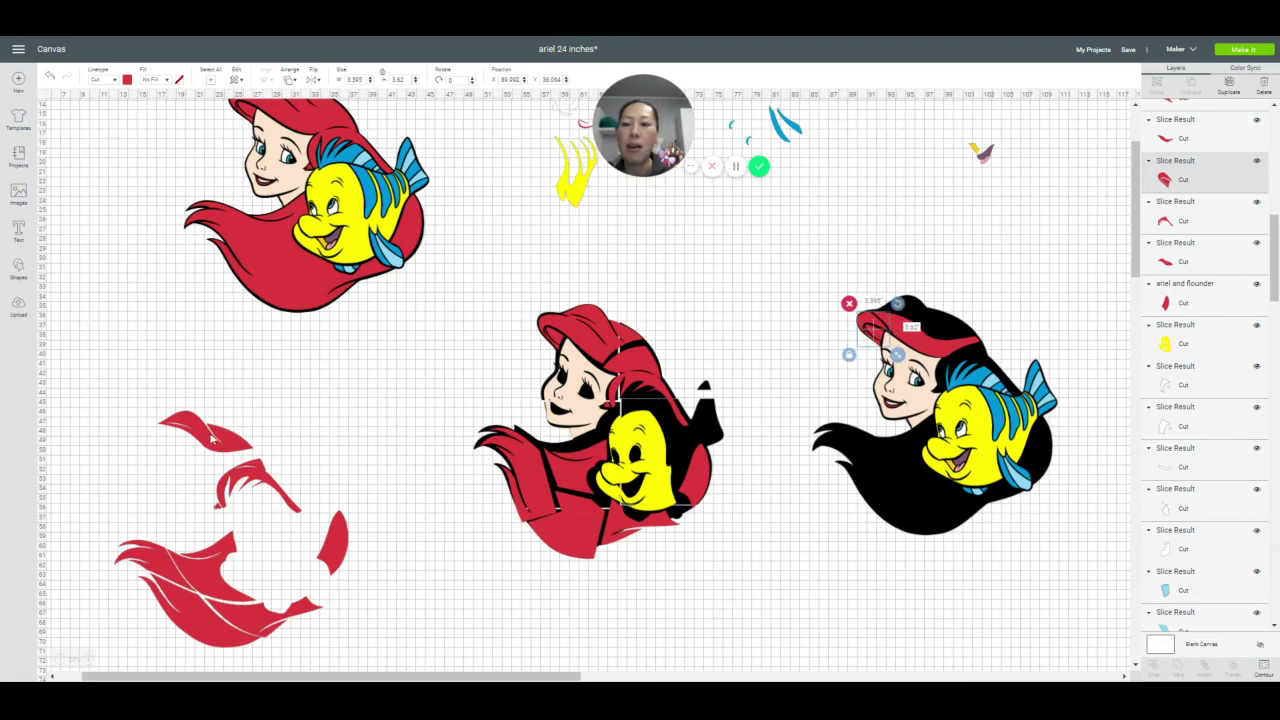
{"action": "left_click_drag", "start_coordinate": [211, 438], "coordinate": [932, 322]}
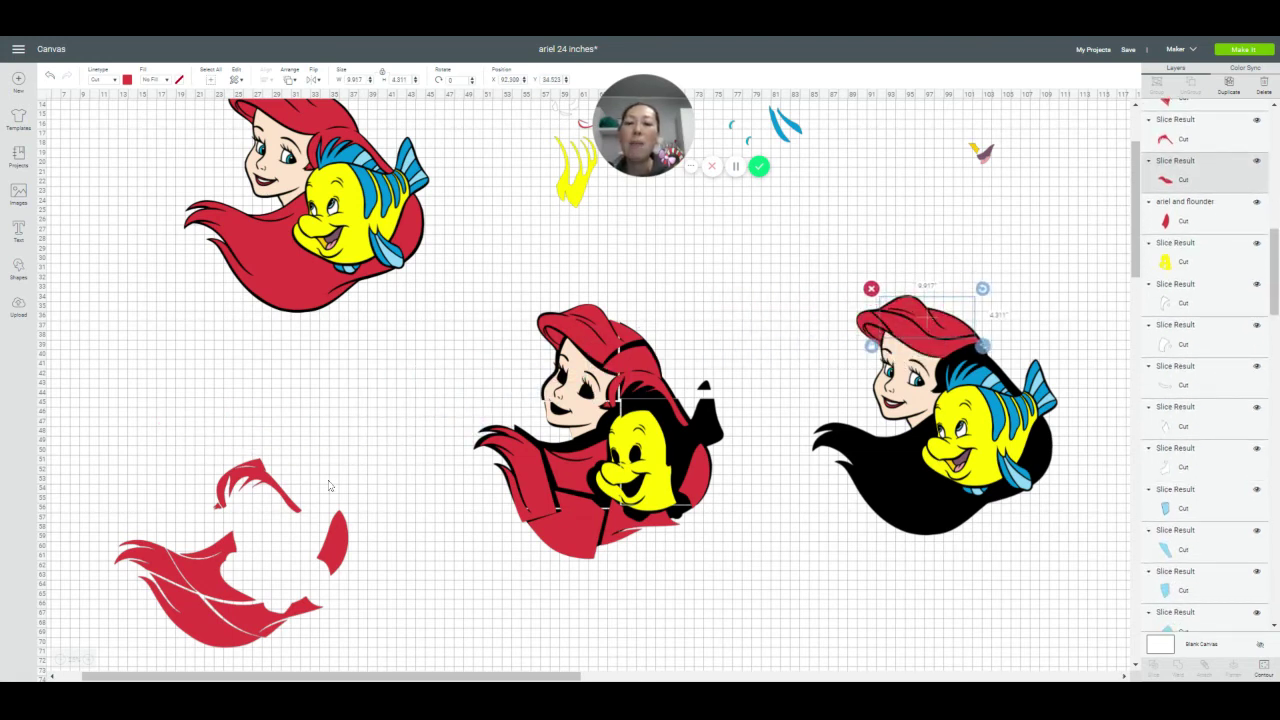
{"action": "left_click_drag", "start_coordinate": [255, 483], "coordinate": [979, 362]}
{"action": "left_click_drag", "start_coordinate": [980, 364], "coordinate": [980, 364]}
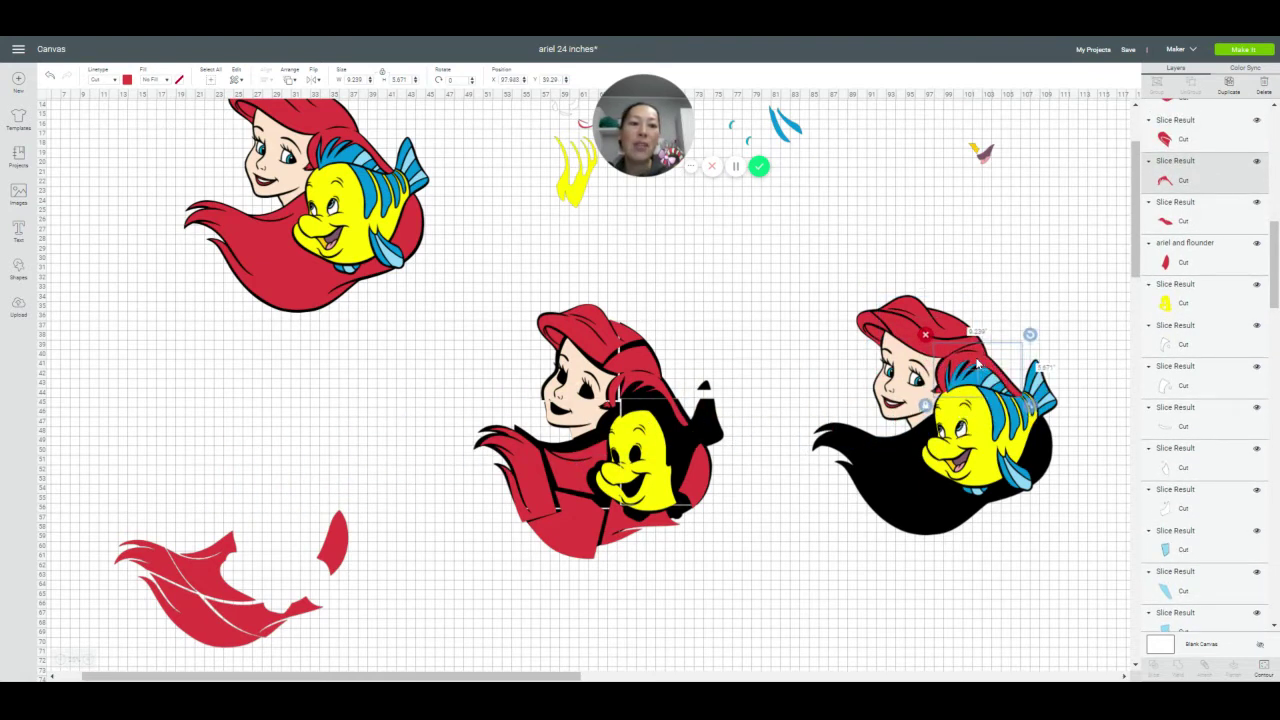
Fit the piece behind Flounder and the remaining sliced lower hair pieces onto the duplicated image's black base
{"action": "left_click_drag", "start_coordinate": [340, 547], "coordinate": [1048, 454]}
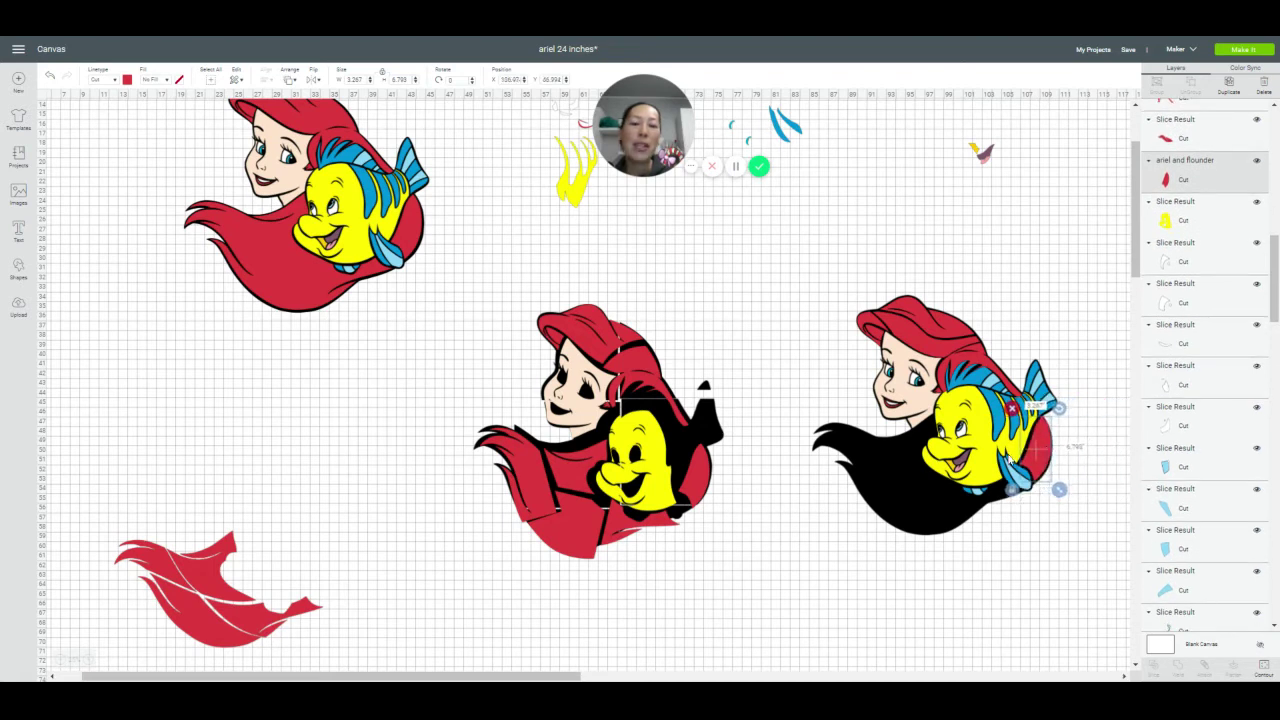
{"action": "left_click_drag", "start_coordinate": [275, 592], "coordinate": [920, 467]}
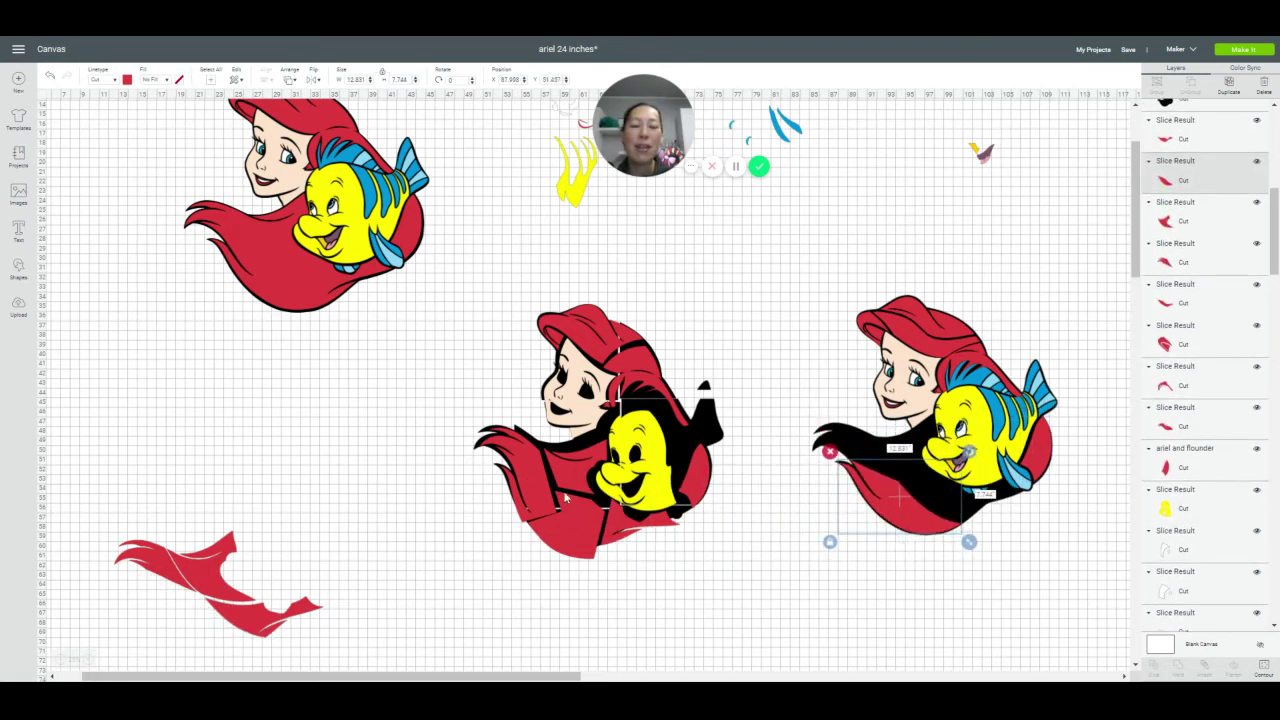
{"action": "left_click_drag", "start_coordinate": [160, 578], "coordinate": [853, 458]}
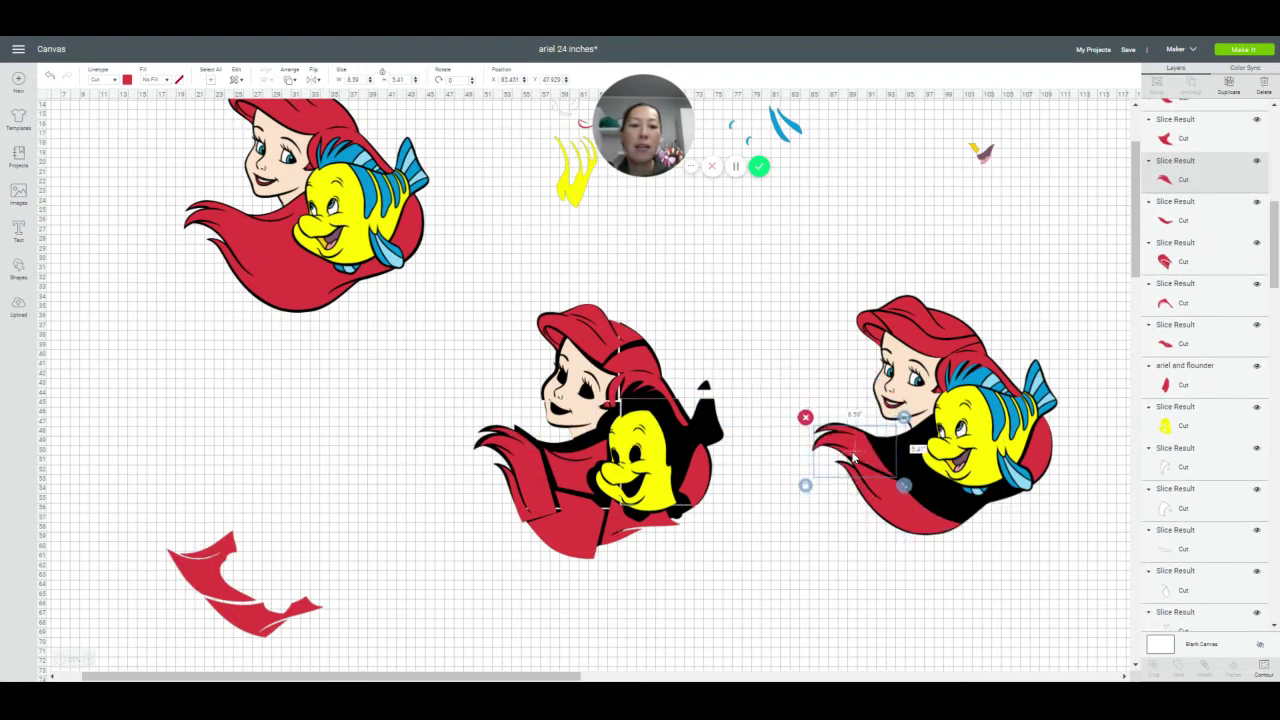
{"action": "left_click_drag", "start_coordinate": [250, 560], "coordinate": [906, 450]}
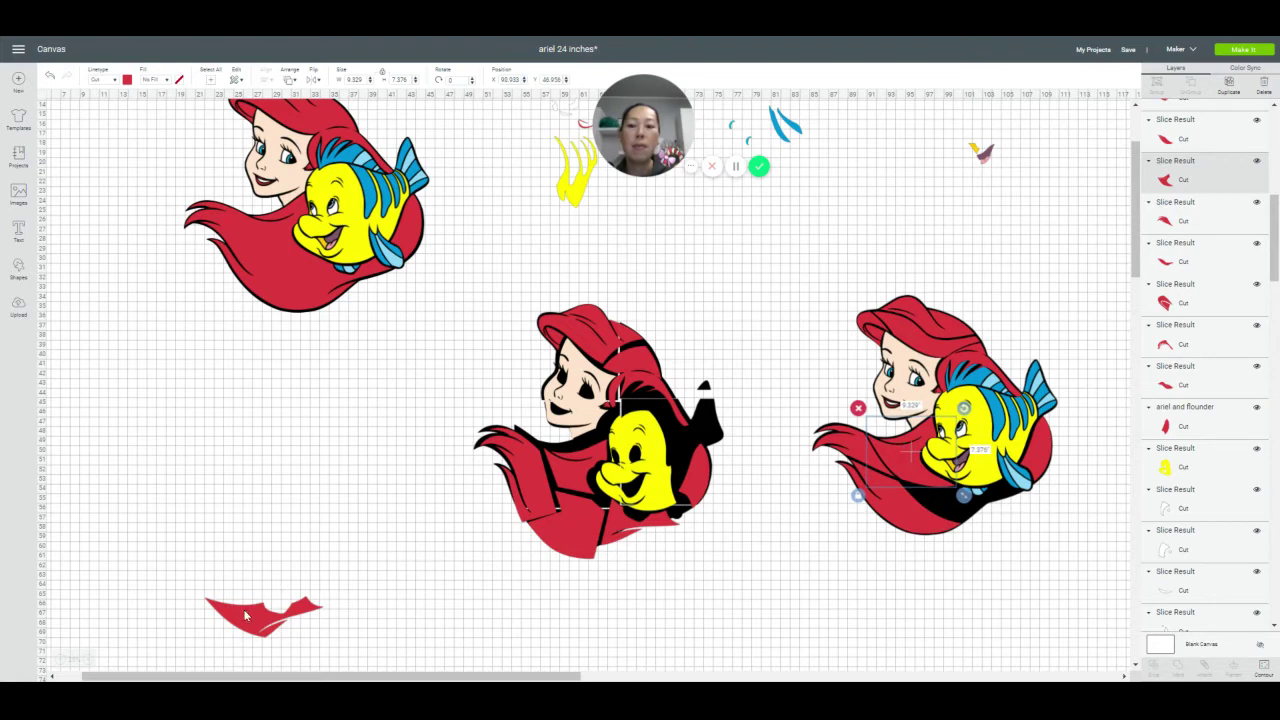
{"action": "left_click_drag", "start_coordinate": [297, 601], "coordinate": [949, 497]}
{"action": "left_click", "coordinate": [850, 560]}
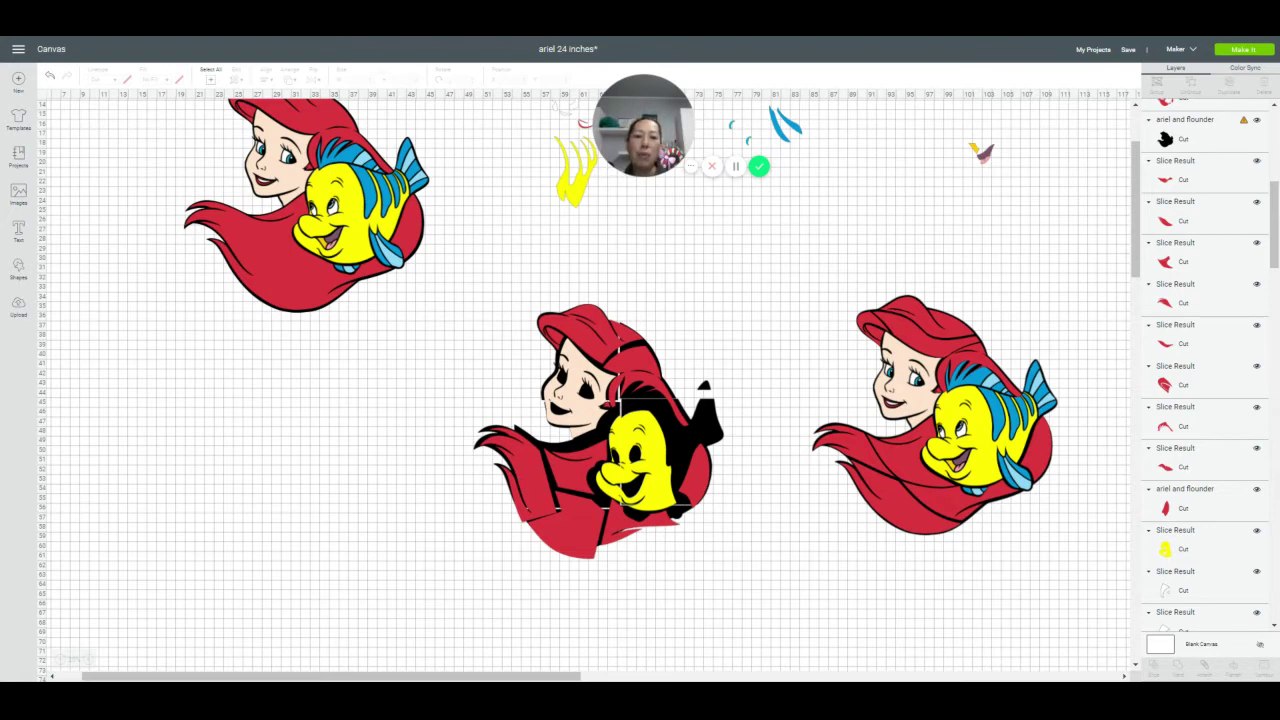
Review the reassembled image, checking its sliced red hair pieces against the original design and the earlier sliced version
{"action": "scroll", "coordinate": [520, 480], "scroll_direction": "up", "scroll_amount": 2}
{"action": "scroll", "coordinate": [520, 480], "scroll_direction": "down", "scroll_amount": 2}
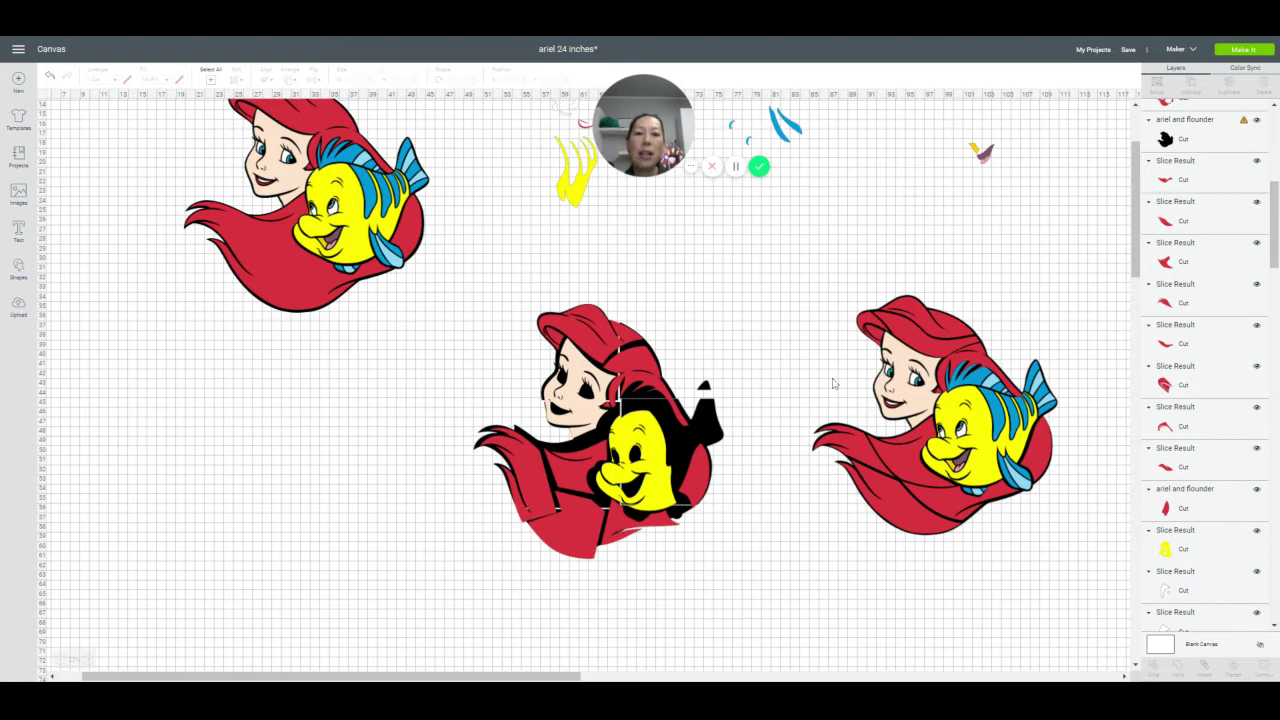
{"action": "scroll", "coordinate": [833, 383], "scroll_direction": "up", "scroll_amount": 2}
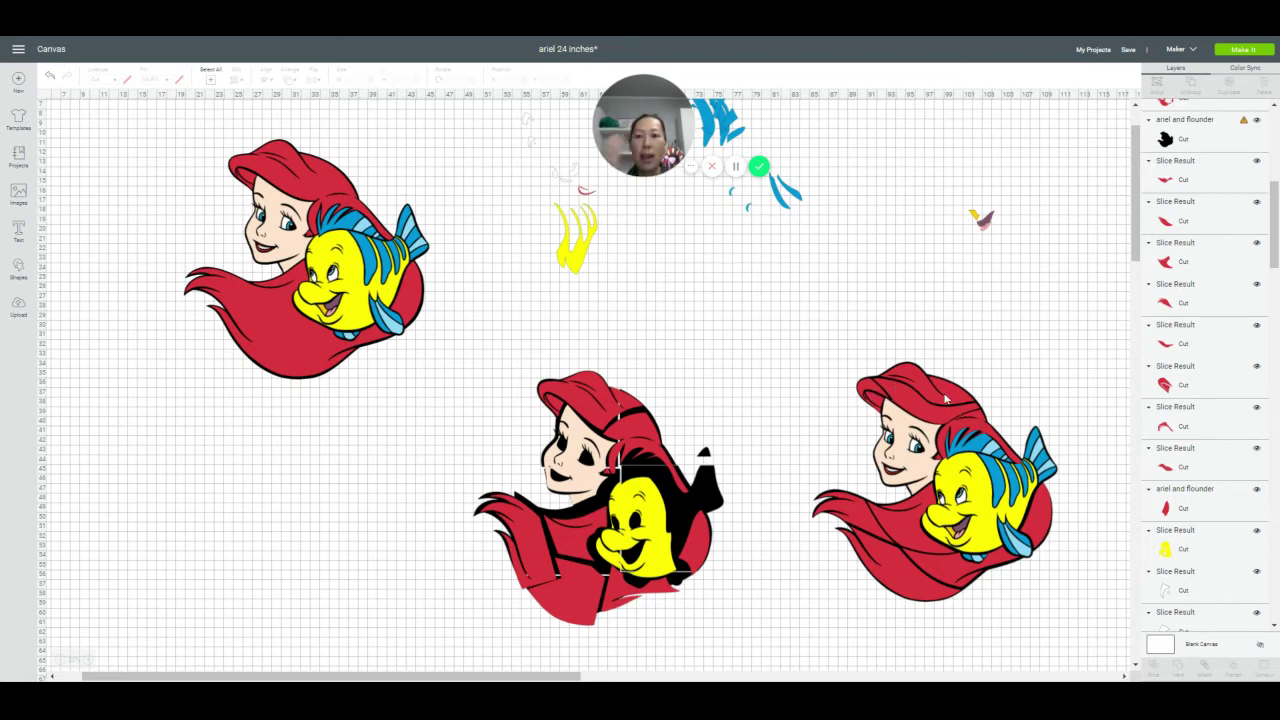
{"action": "left_click", "coordinate": [1037, 500]}
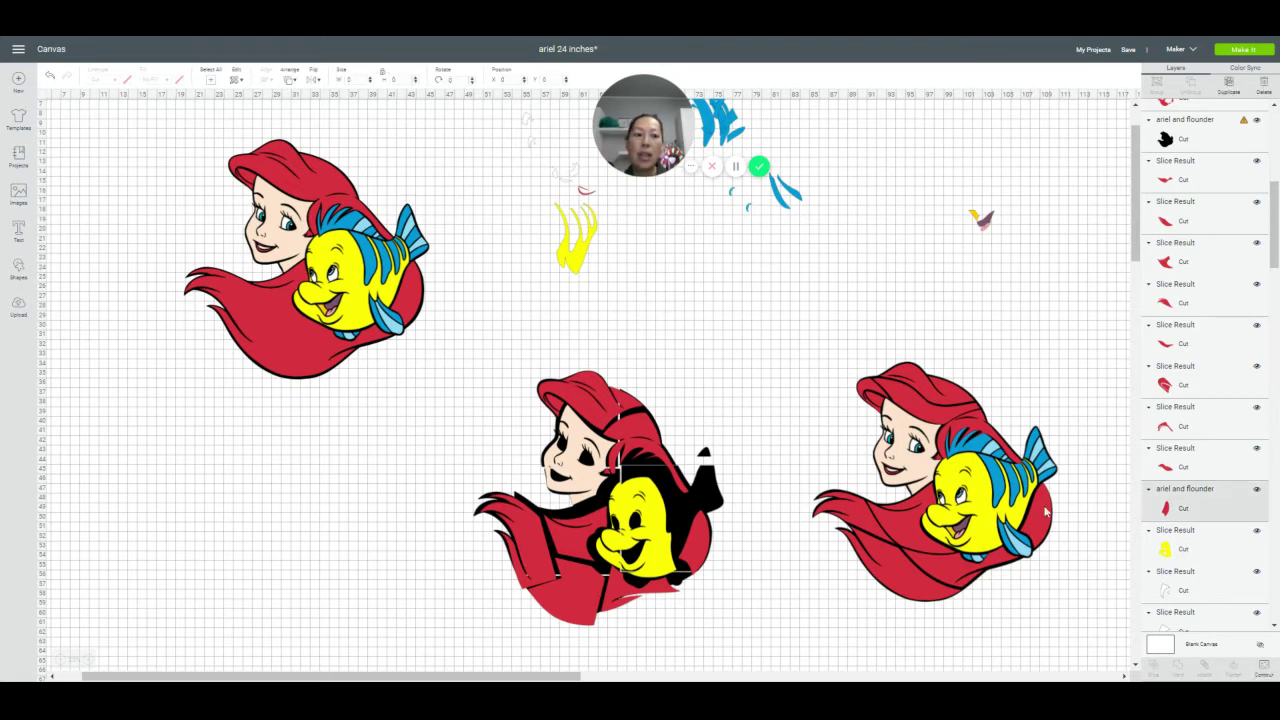
{"action": "left_click_drag", "start_coordinate": [1043, 506], "coordinate": [1043, 511]}
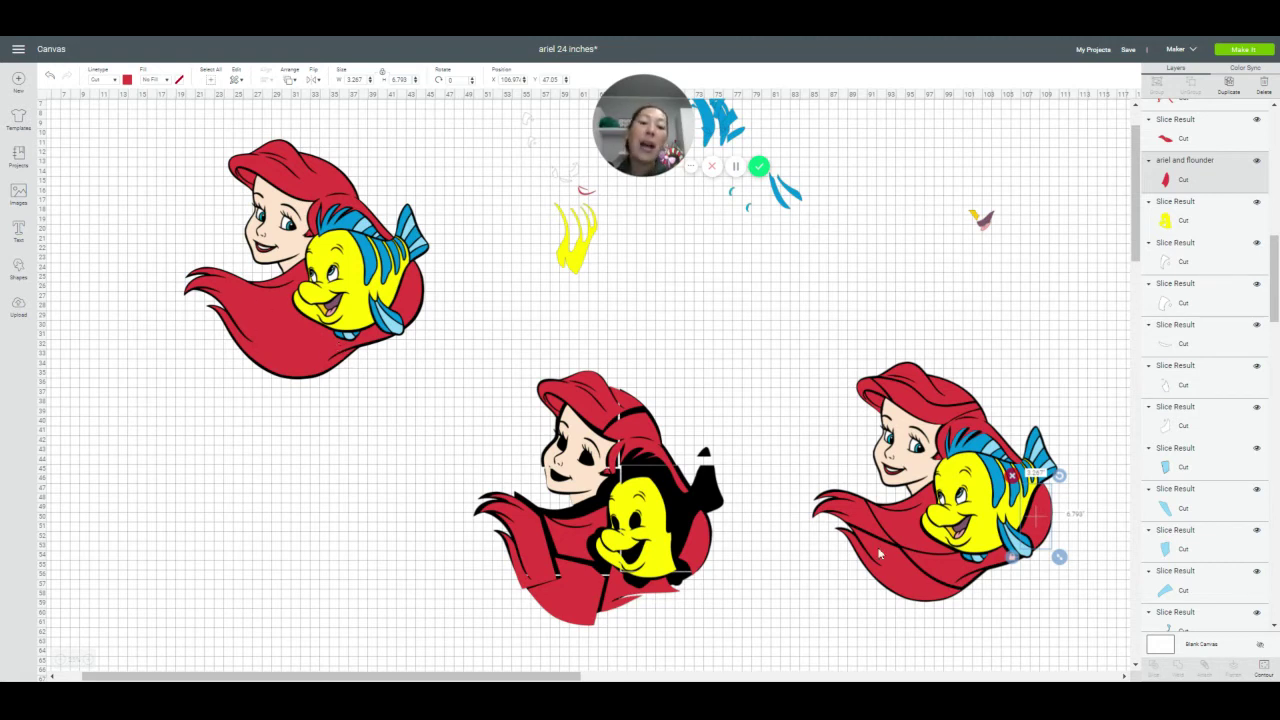
{"action": "left_click", "coordinate": [540, 560]}
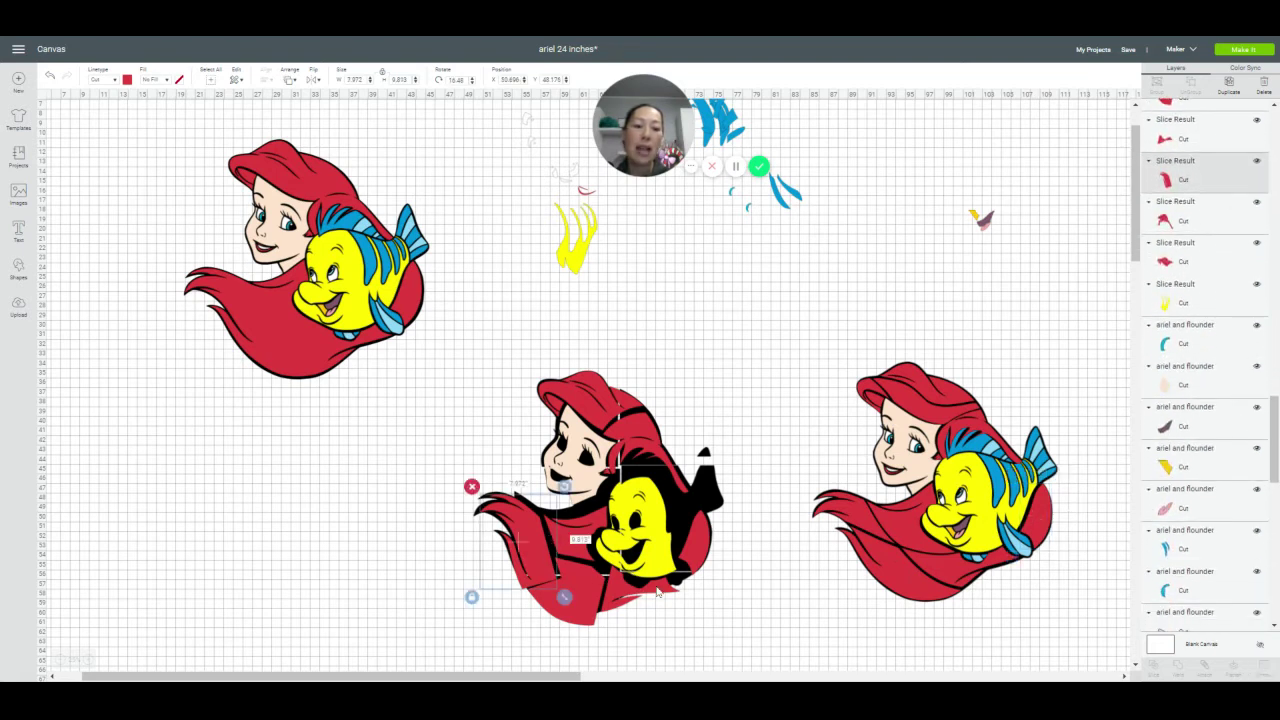
{"action": "left_click", "coordinate": [814, 628]}
{"action": "scroll", "coordinate": [806, 630], "scroll_direction": "up", "scroll_amount": 2}
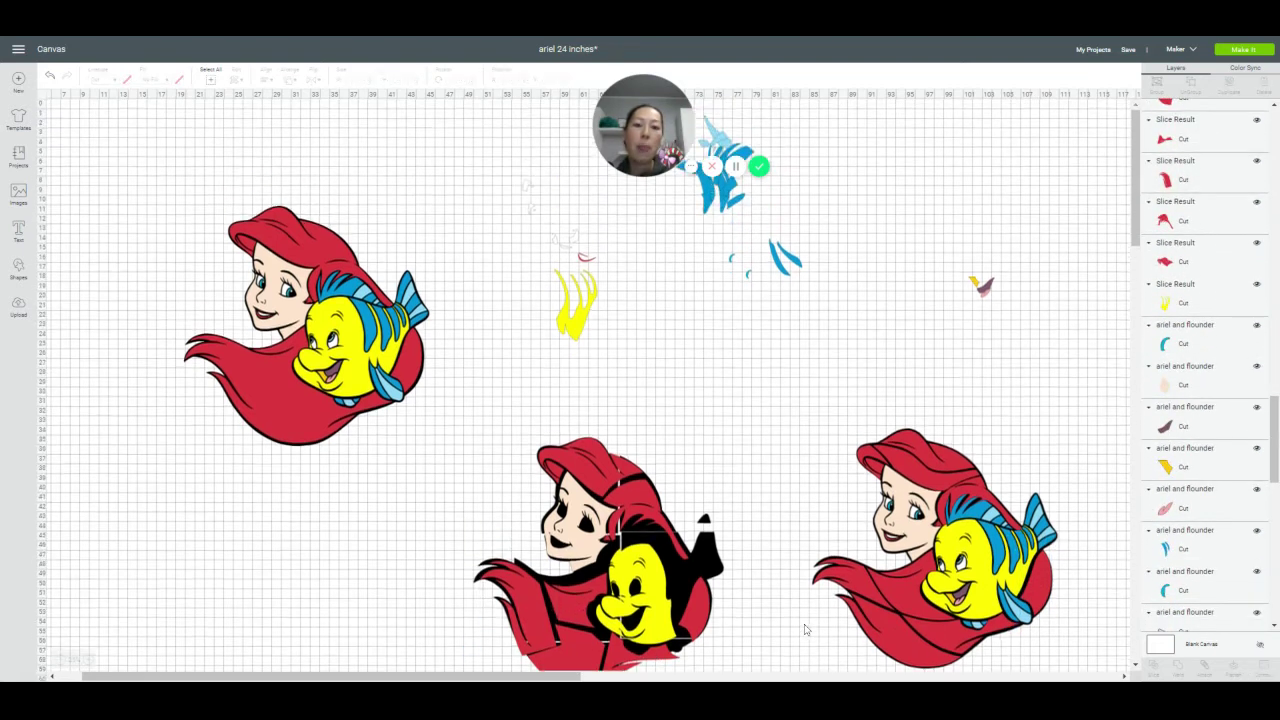
{"action": "scroll", "coordinate": [806, 628], "scroll_direction": "down", "scroll_amount": 2}
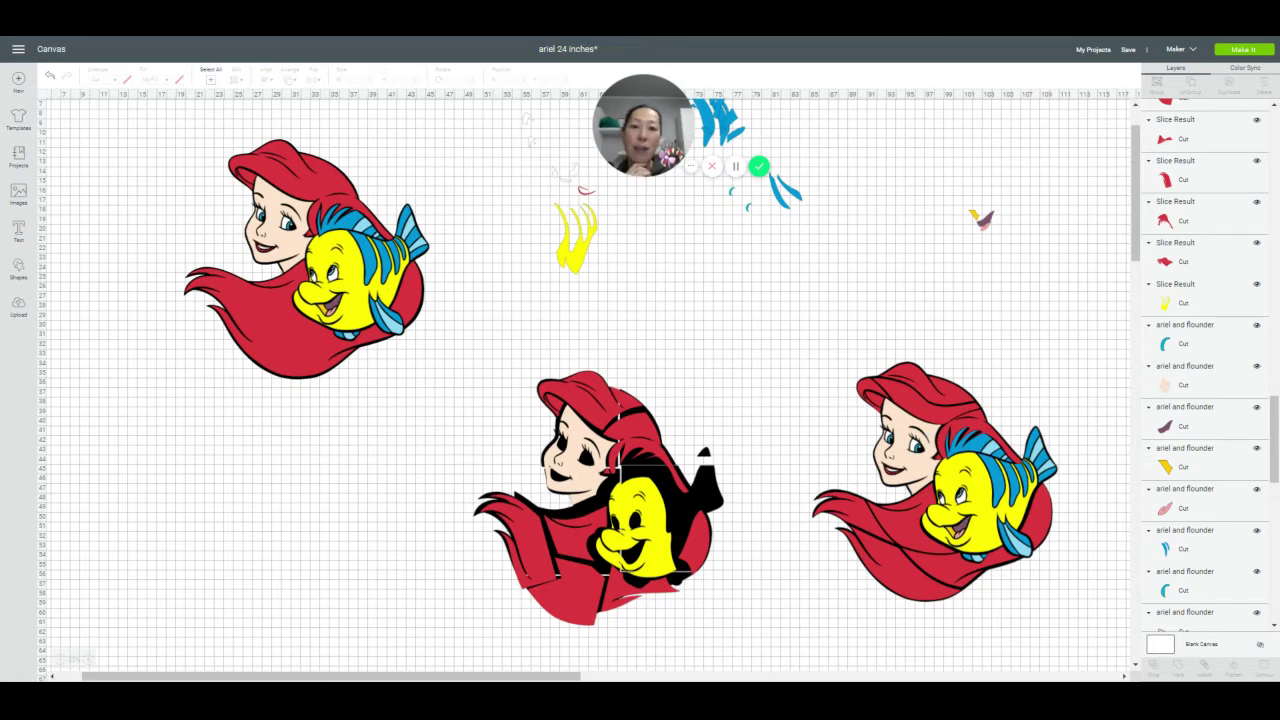
{"action": "scroll", "coordinate": [1007, 576], "scroll_direction": "up", "scroll_amount": 3}
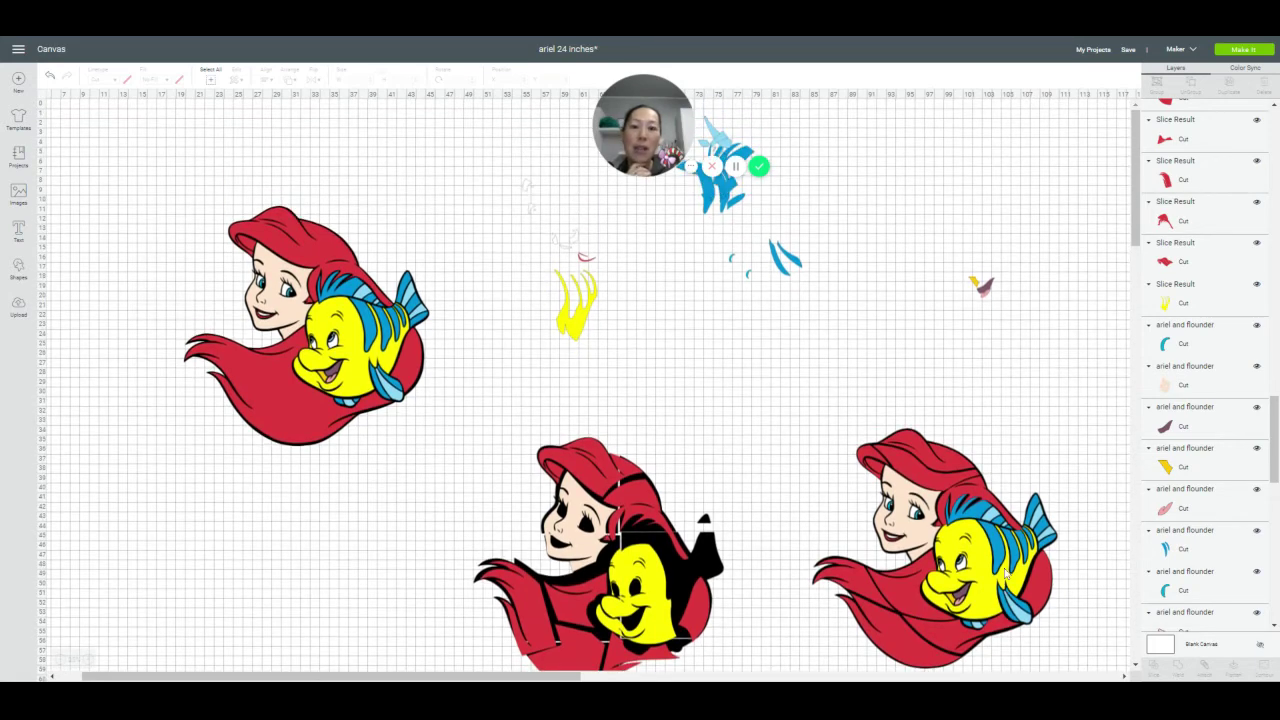
{"action": "scroll", "coordinate": [1007, 576], "scroll_direction": "down", "scroll_amount": 3}
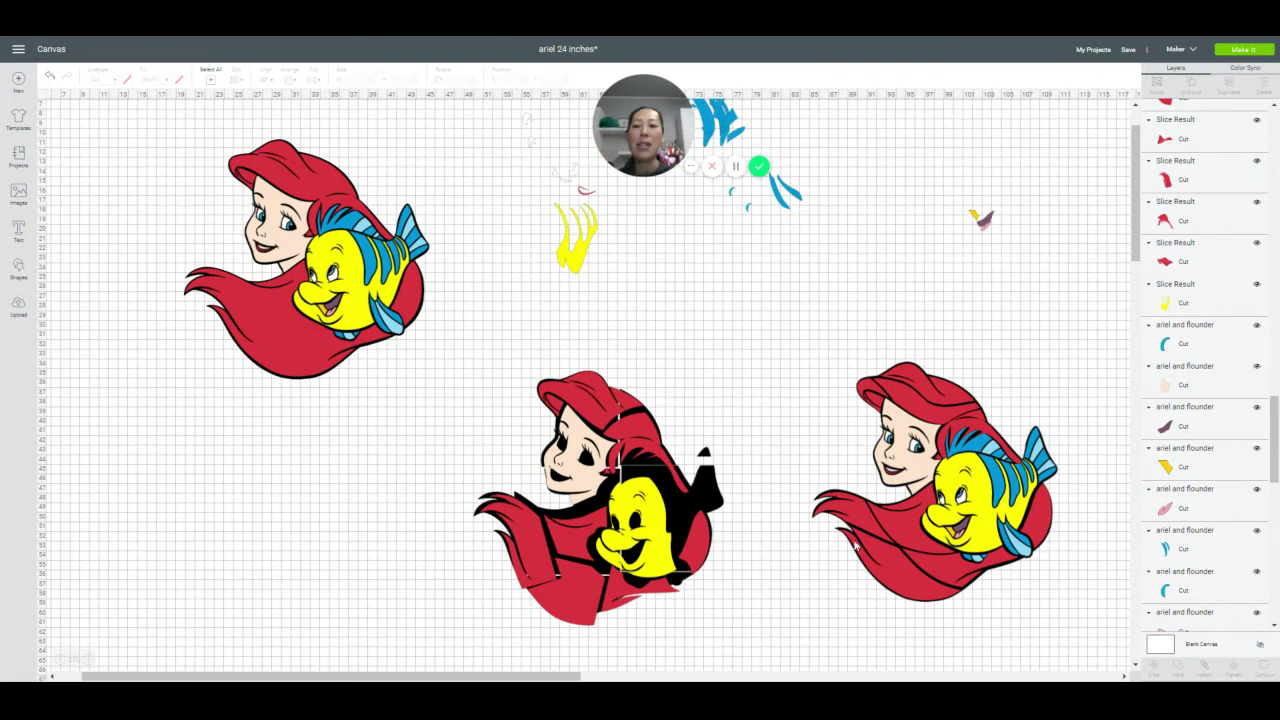
{"action": "left_click", "coordinate": [332, 302]}
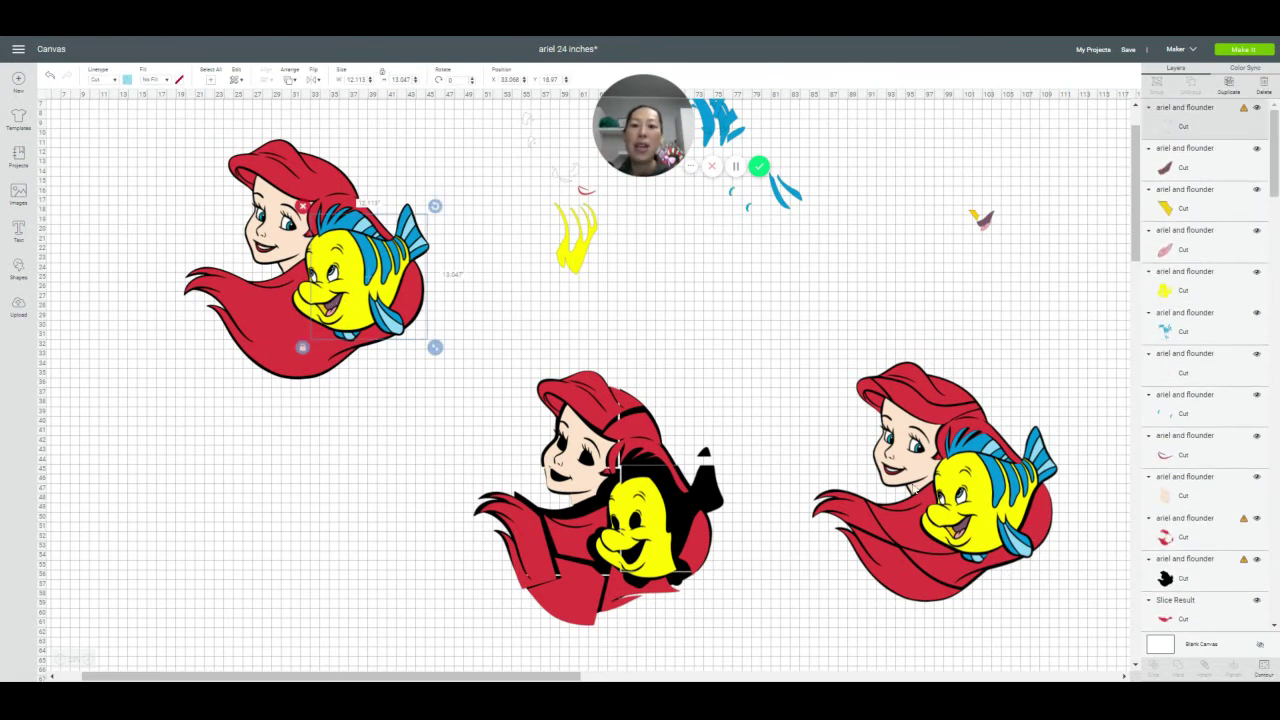
{"action": "left_click", "coordinate": [1077, 578]}
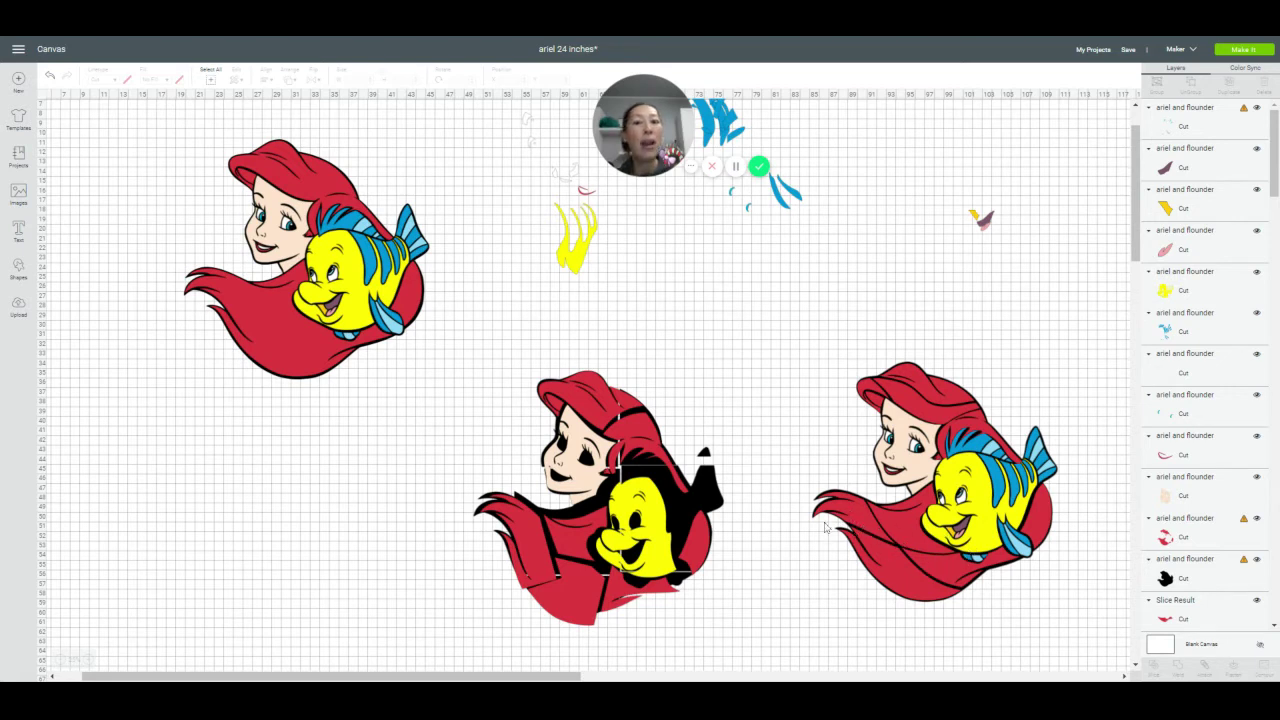
Duplicate the red hair layer of the original design and place the copy in the empty area below it
{"action": "left_click", "coordinate": [341, 297]}
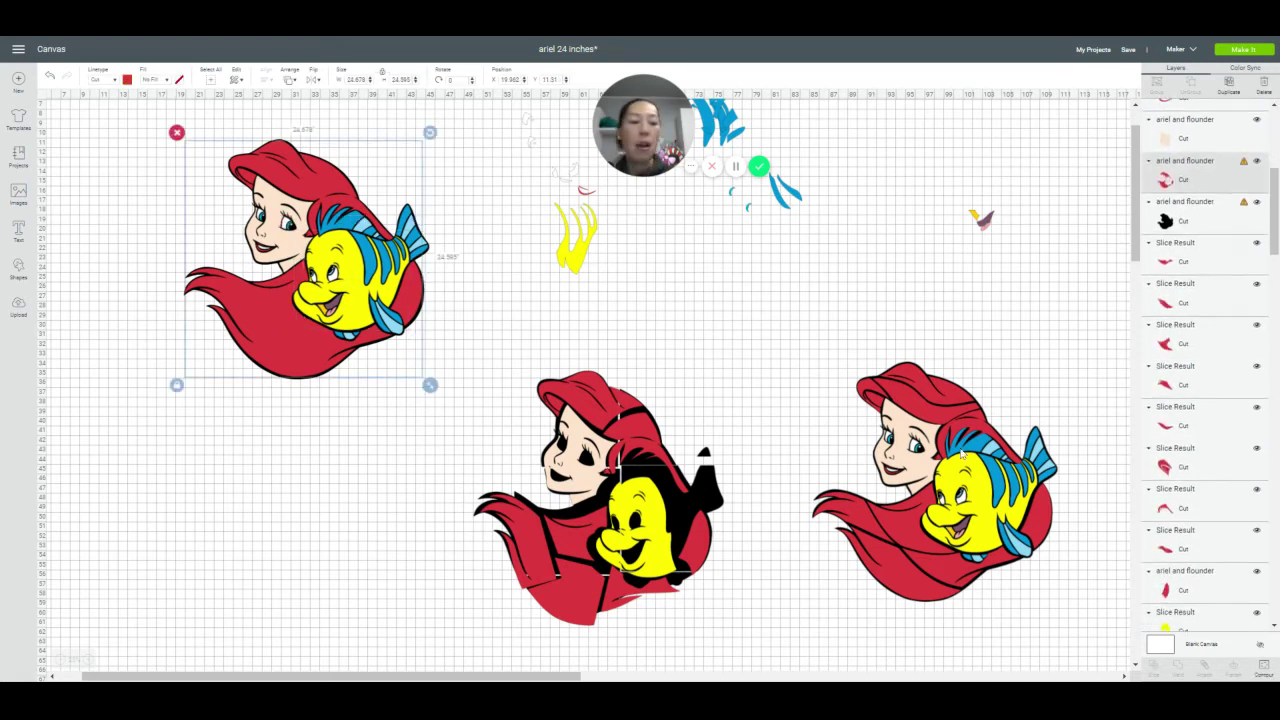
{"action": "left_click", "coordinate": [1264, 668]}
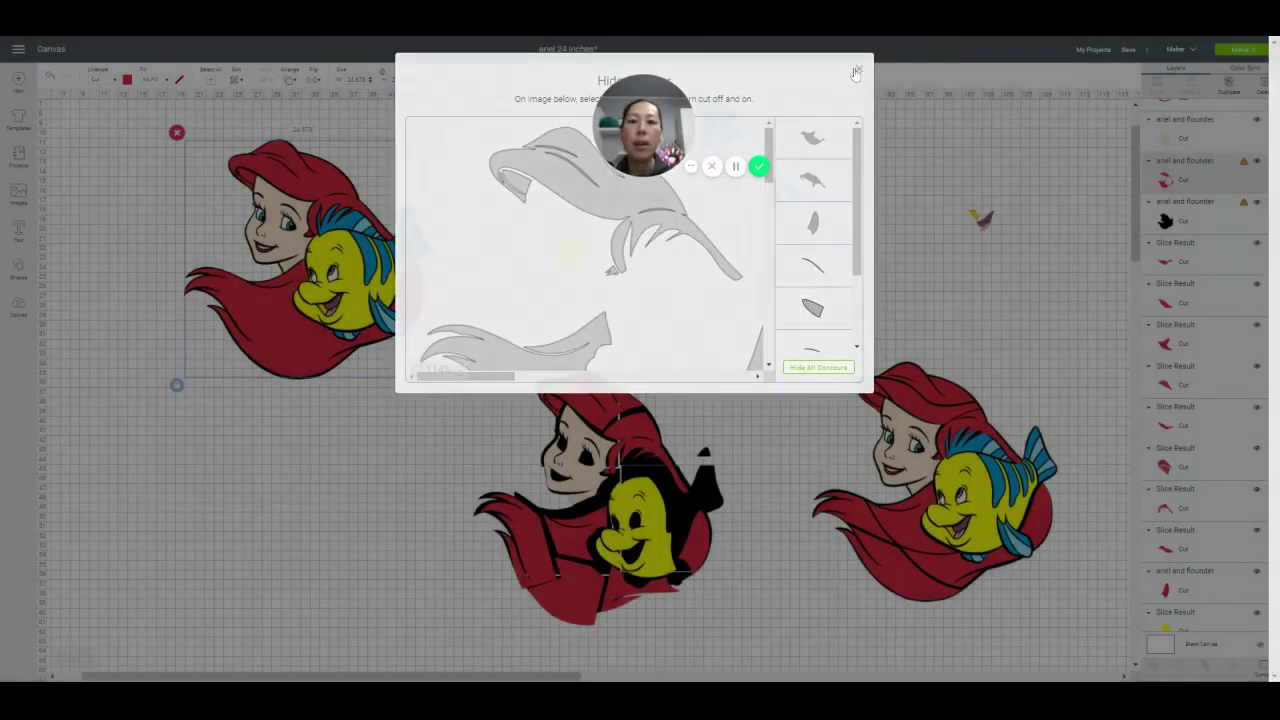
{"action": "left_click", "coordinate": [858, 68]}
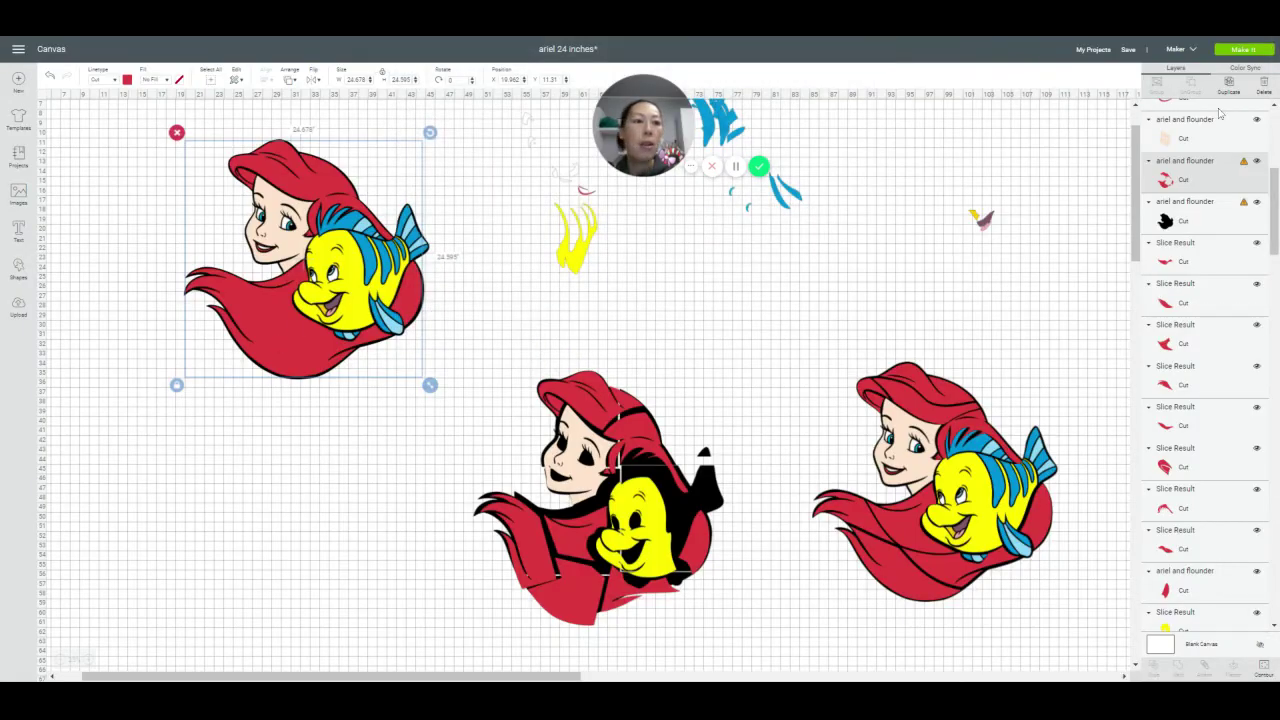
{"action": "left_click", "coordinate": [324, 323]}
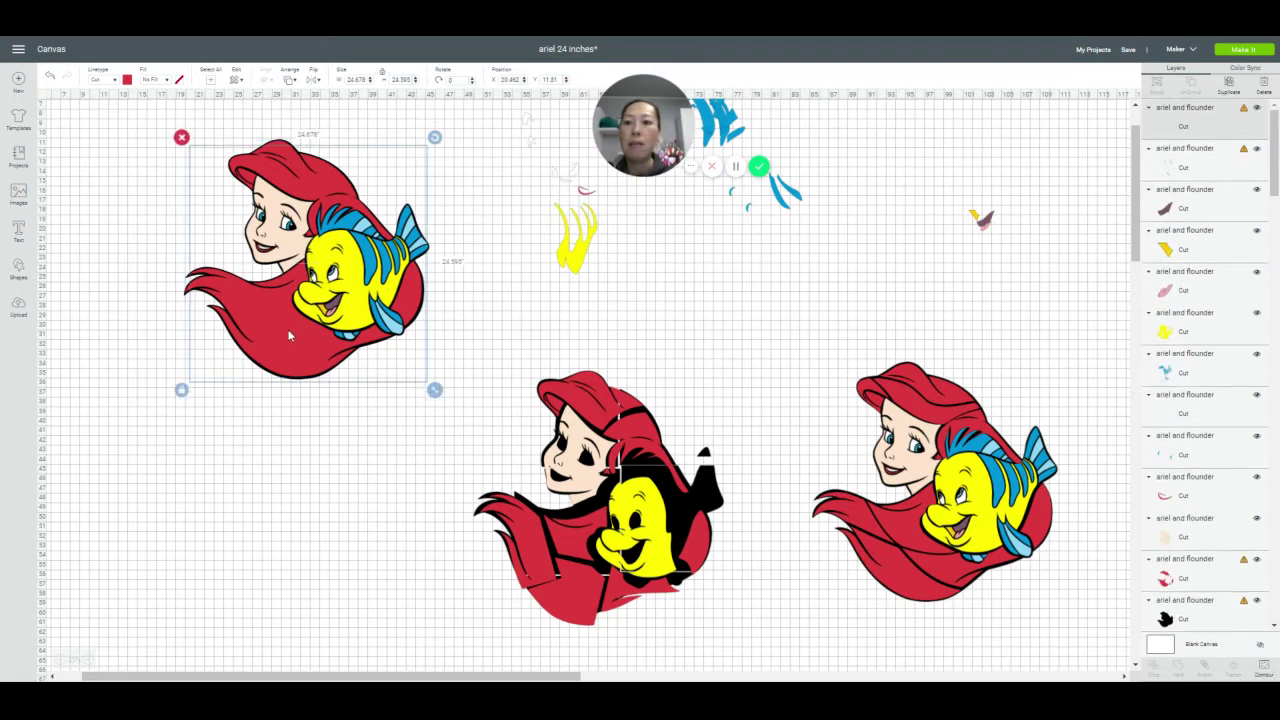
{"action": "left_click_drag", "start_coordinate": [288, 336], "coordinate": [263, 553]}
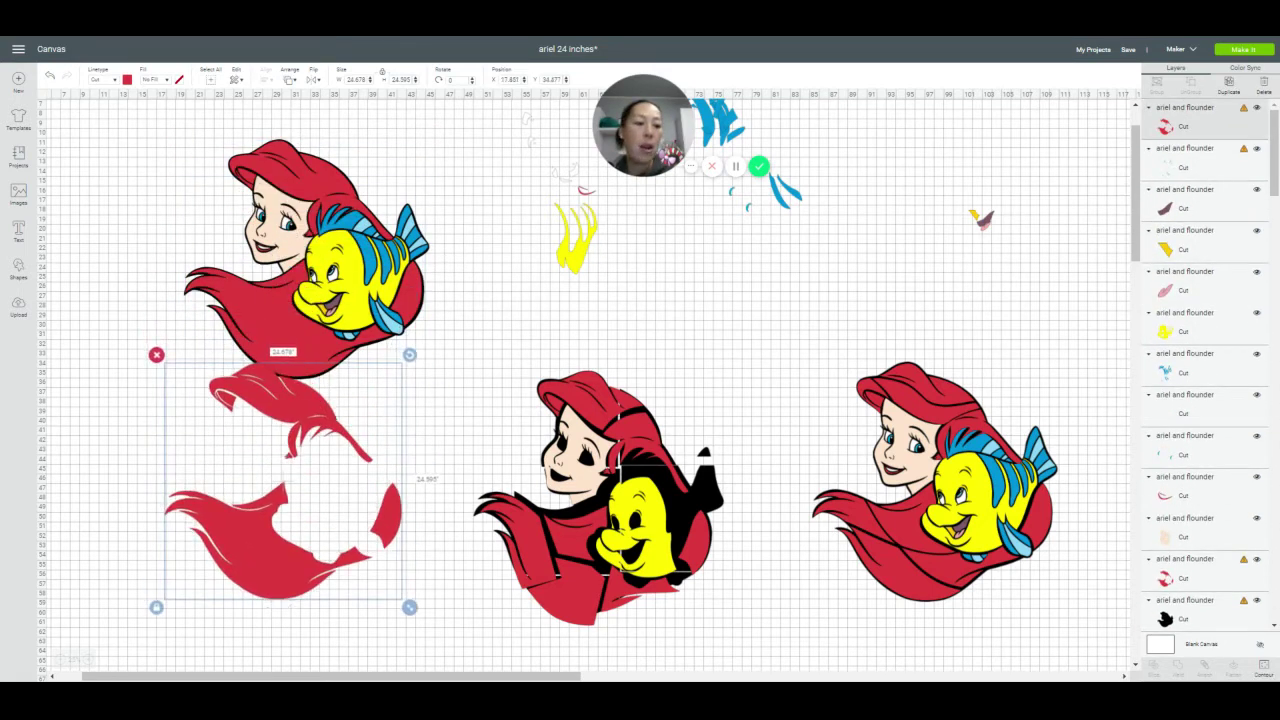
Hide the contours of the copied red hair layer so that only the large lower hair section remains
{"action": "left_click", "coordinate": [1263, 668]}
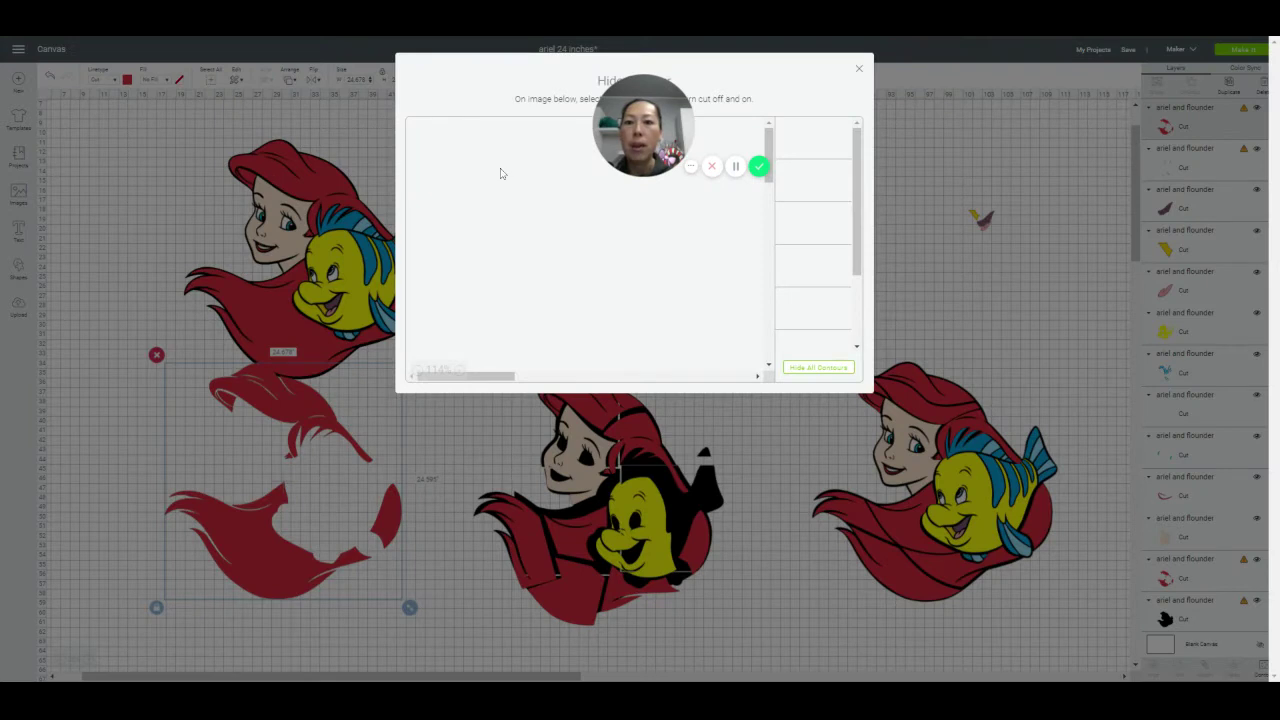
{"action": "left_click", "coordinate": [812, 265]}
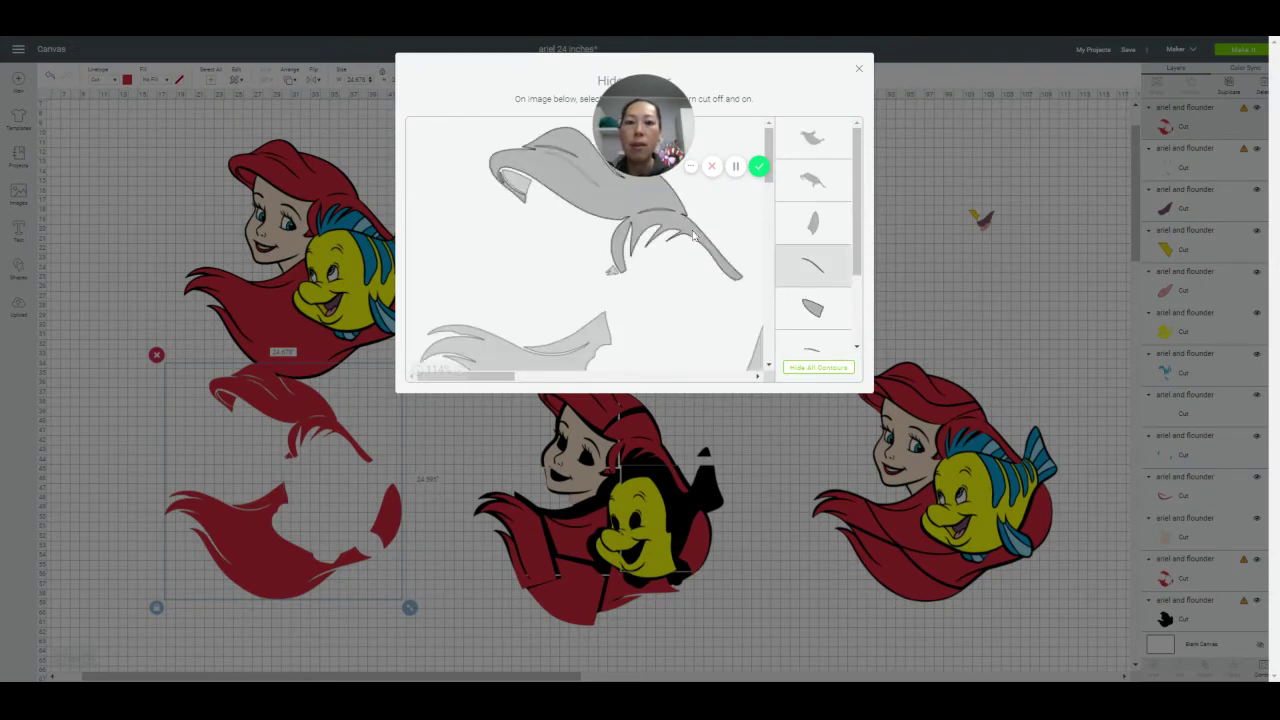
{"action": "left_click", "coordinate": [812, 368]}
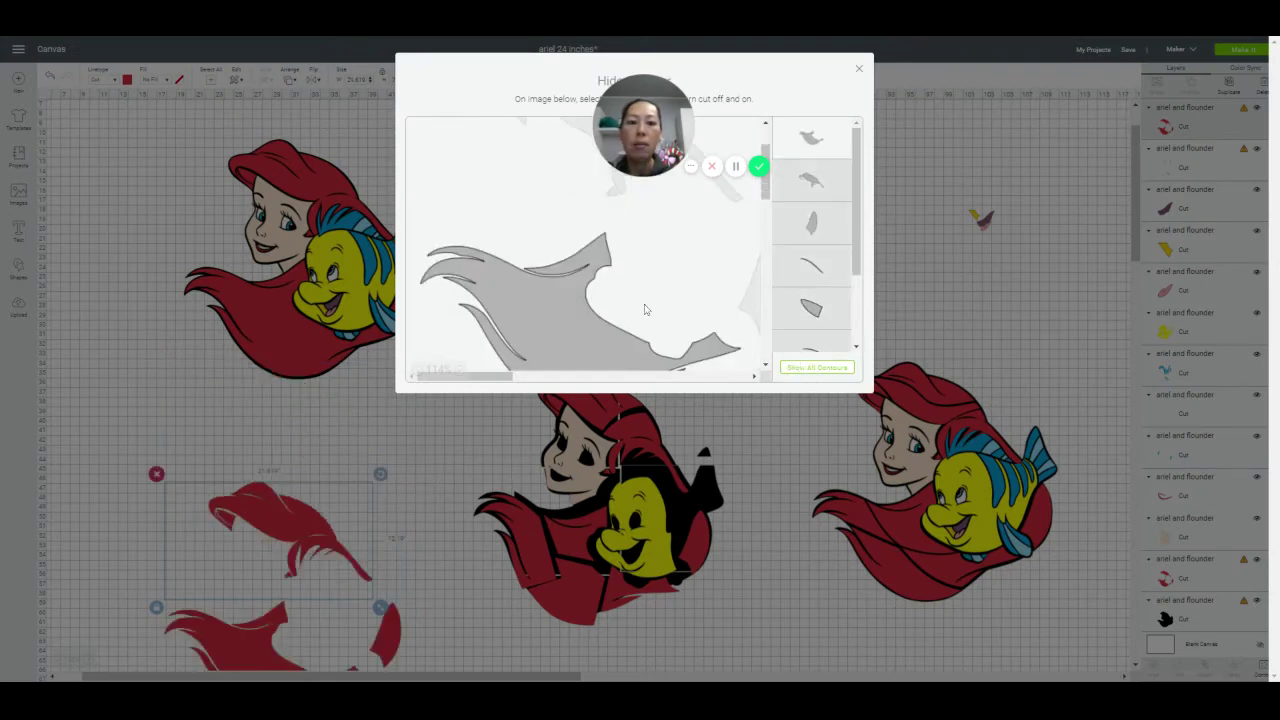
{"action": "left_click", "coordinate": [858, 68]}
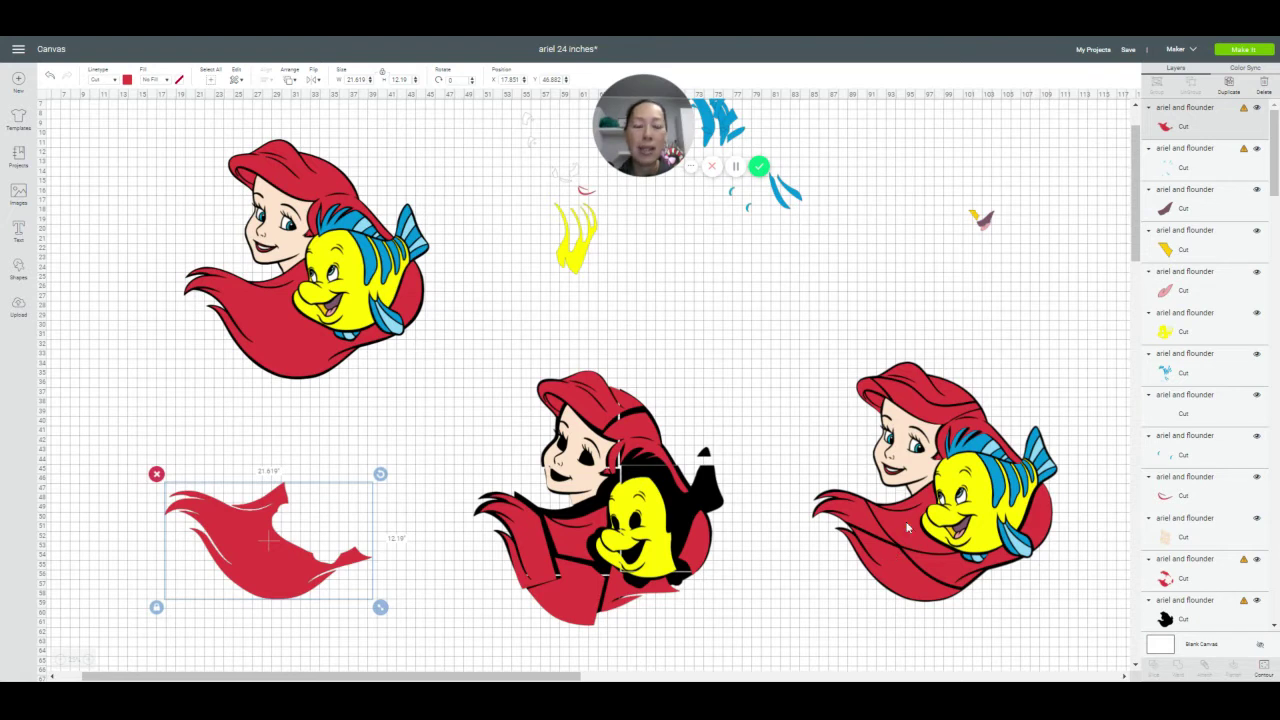
Duplicate all layers of the reassembled Ariel and Flounder image and place the copy in the empty area below it
{"action": "left_click", "coordinate": [830, 430]}
{"action": "left_click_drag", "start_coordinate": [787, 355], "coordinate": [1064, 628]}
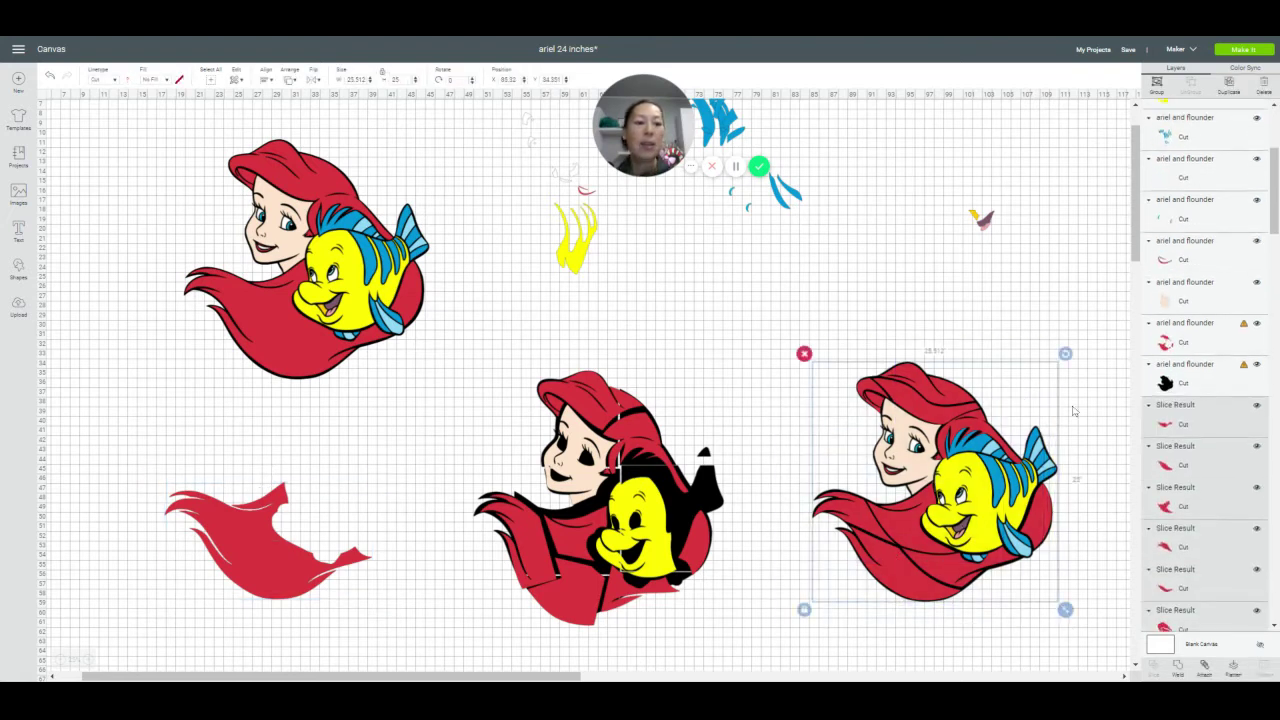
{"action": "left_click", "coordinate": [1229, 84]}
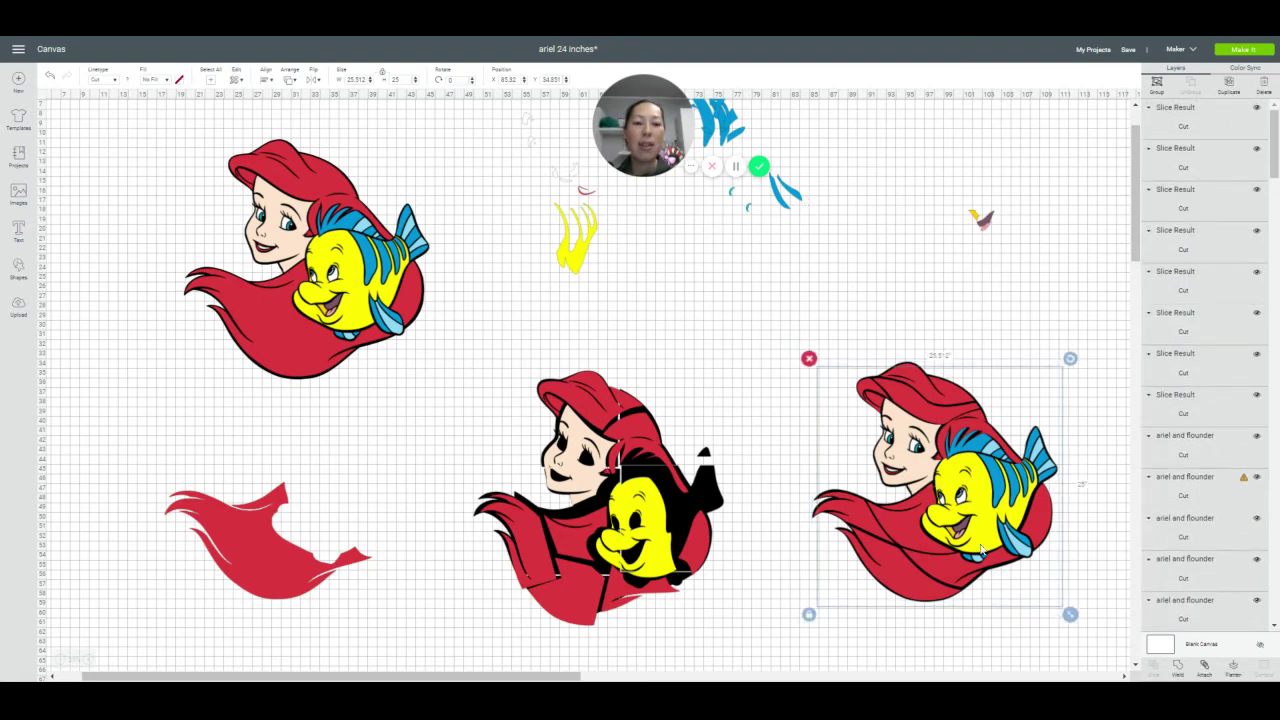
{"action": "left_click_drag", "start_coordinate": [991, 508], "coordinate": [437, 599]}
{"action": "scroll", "coordinate": [510, 398], "scroll_direction": "down", "scroll_amount": 3}
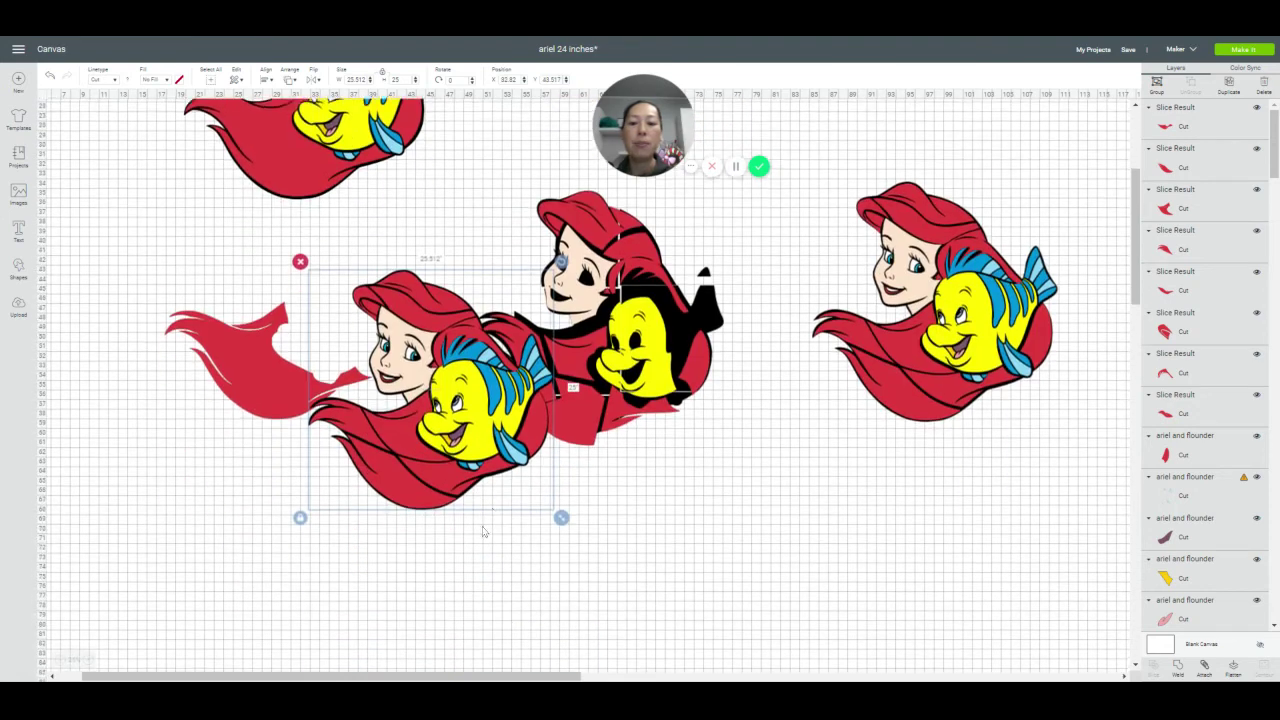
{"action": "left_click_drag", "start_coordinate": [510, 397], "coordinate": [860, 530]}
{"action": "left_click", "coordinate": [620, 563]}
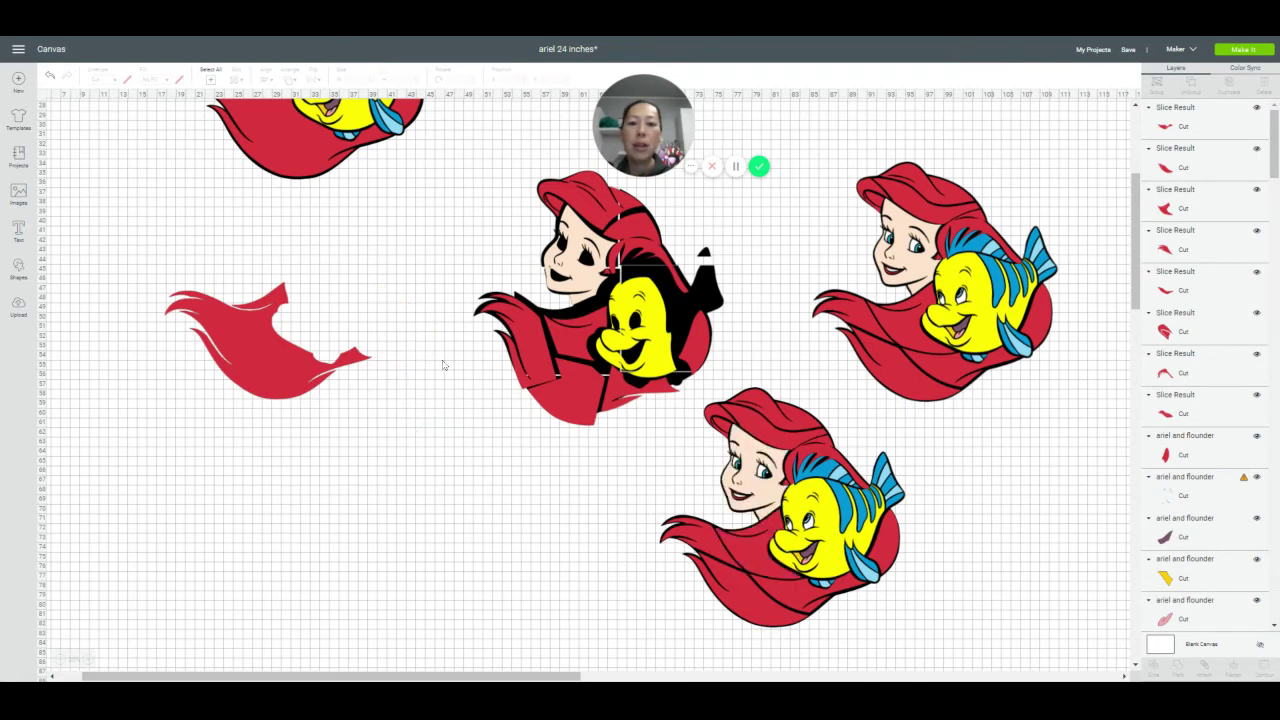
Delete the four sliced lower hair pieces from the new copy, keeping the red piece behind Flounder
{"action": "left_click", "coordinate": [752, 540]}
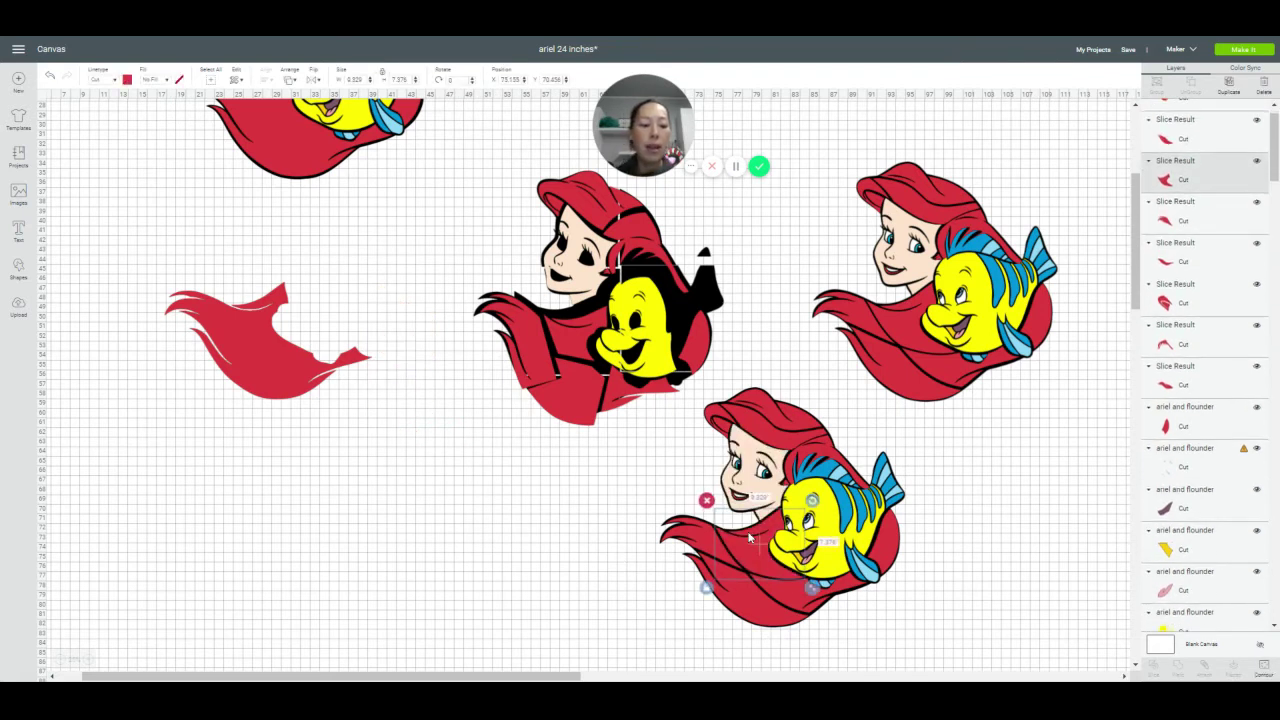
{"action": "key", "text": "Delete"}
{"action": "left_click", "coordinate": [718, 556]}
{"action": "left_click", "coordinate": [728, 564]}
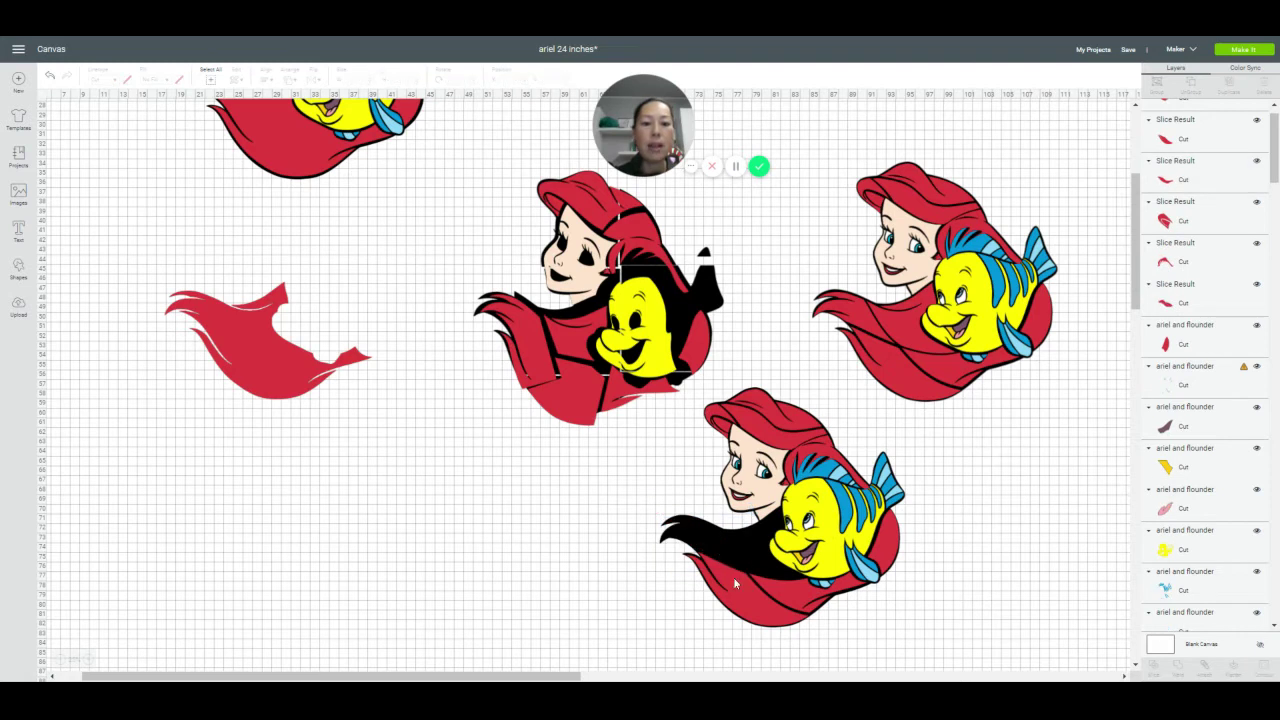
{"action": "left_click", "coordinate": [735, 585]}
{"action": "key", "text": "Delete"}
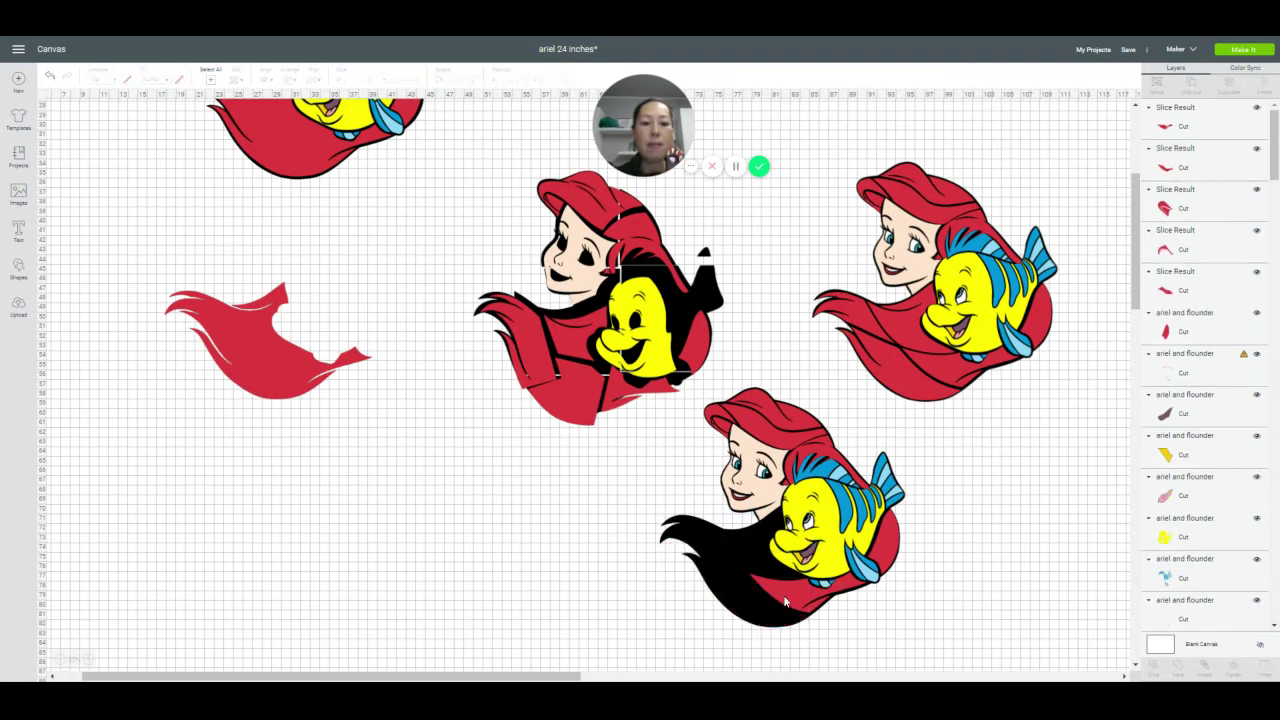
{"action": "left_click", "coordinate": [785, 600]}
{"action": "key", "text": "Delete"}
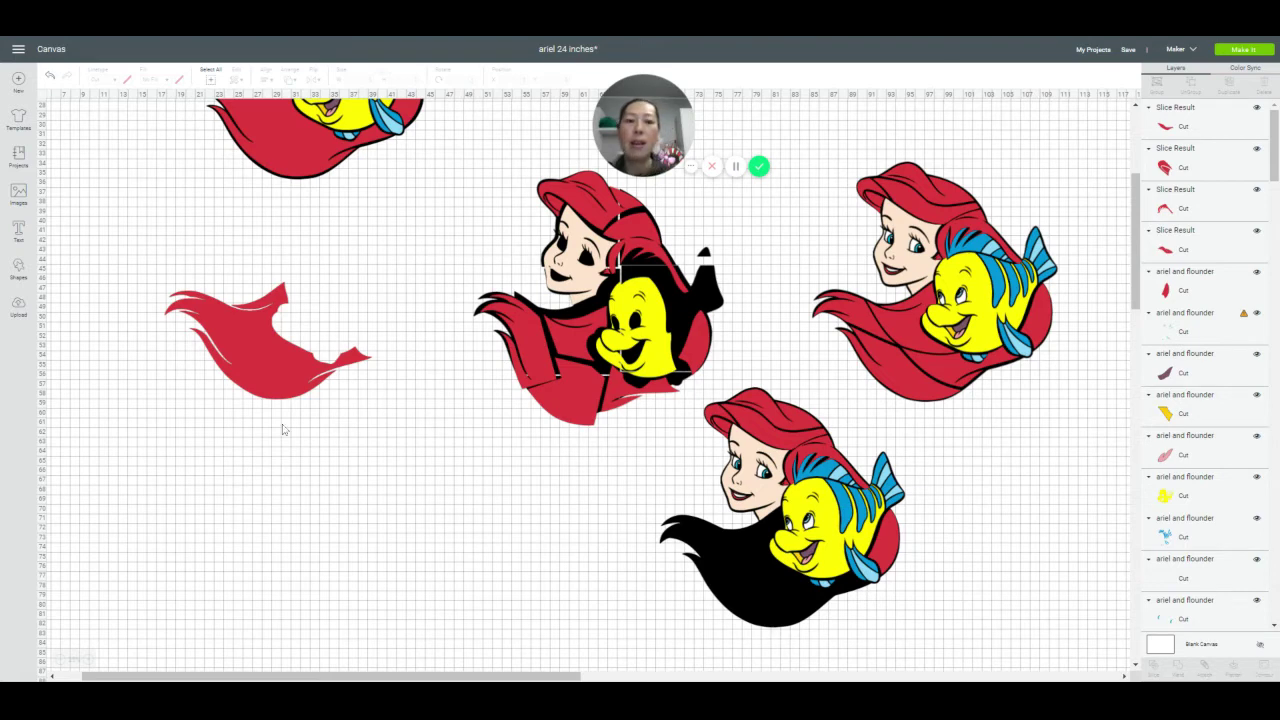
{"action": "scroll", "coordinate": [258, 338], "scroll_direction": "up", "scroll_amount": 5}
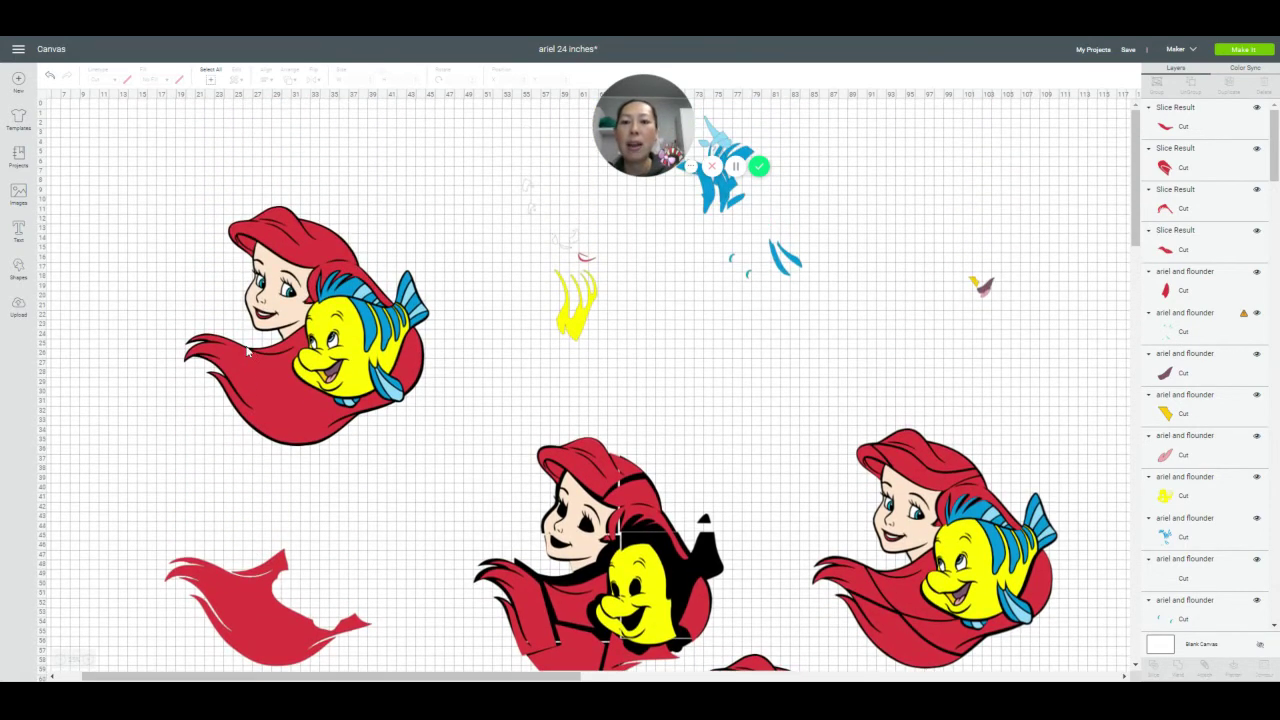
Add a curved-stroke text character in the I Love Glitter font above the red hair piece and enlarge it to about 13.6 inches wide
{"action": "left_click", "coordinate": [18, 232]}
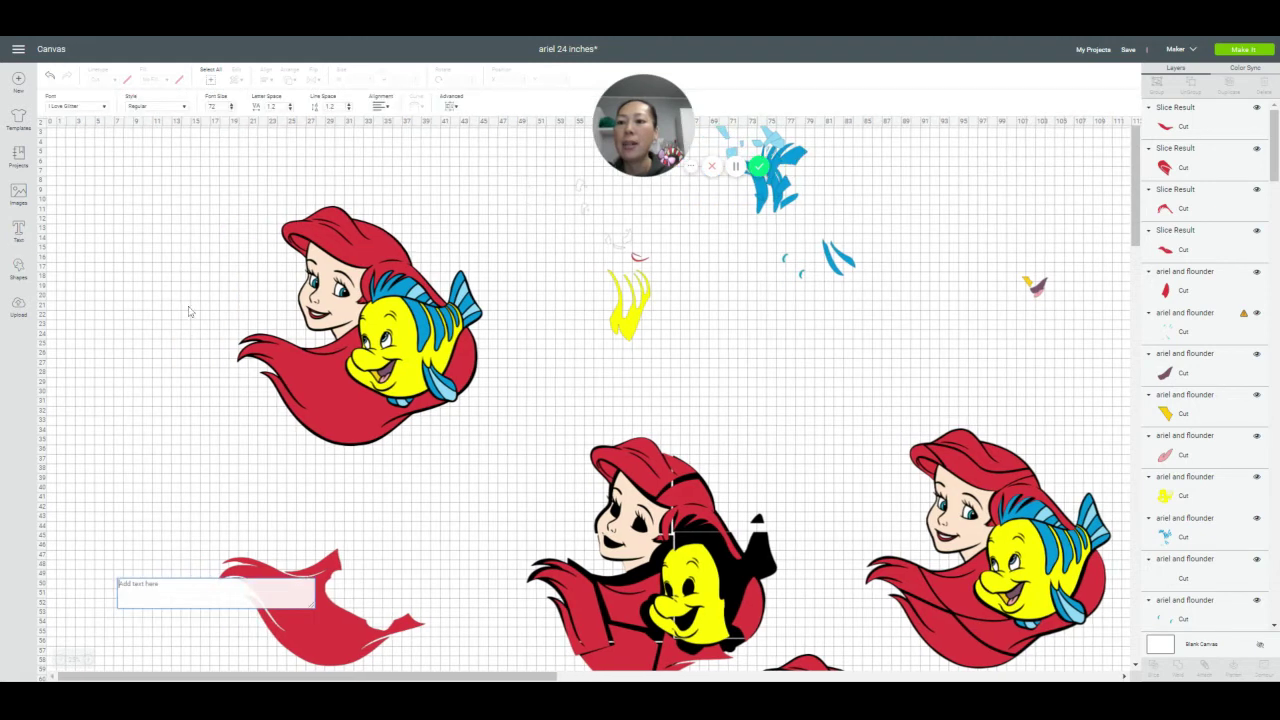
{"action": "left_click", "coordinate": [216, 538]}
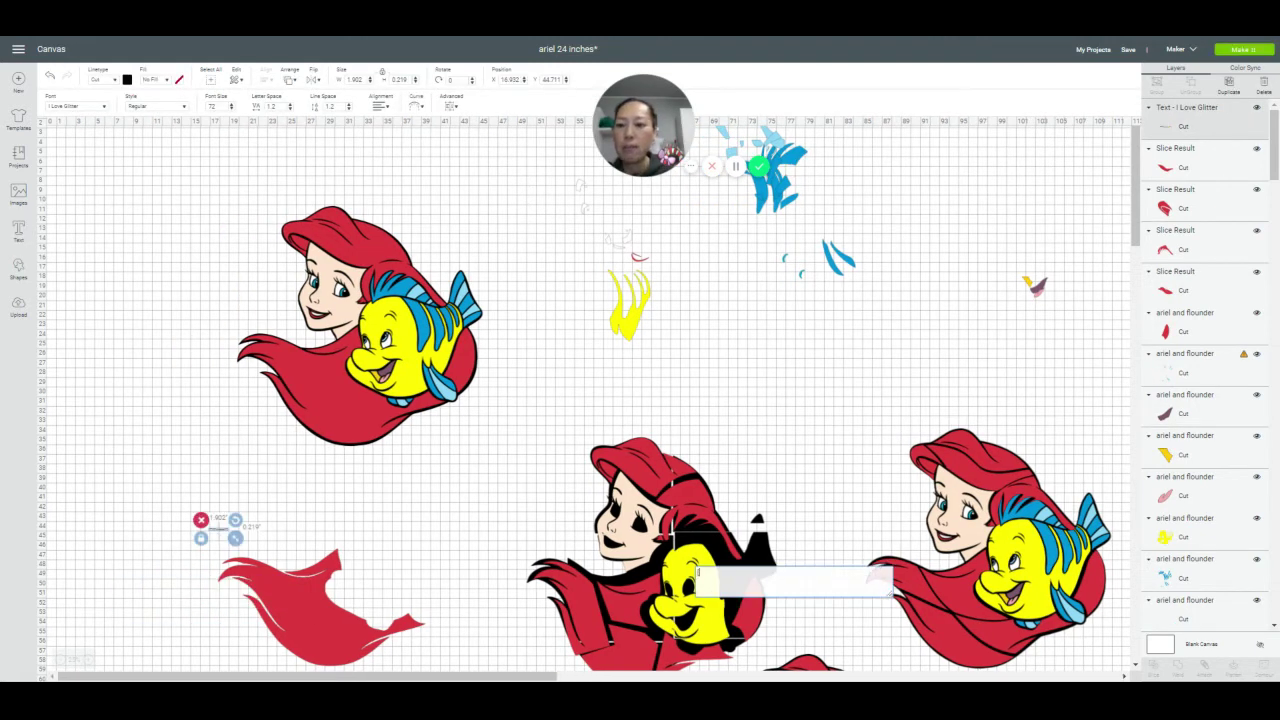
{"action": "left_click", "coordinate": [207, 489]}
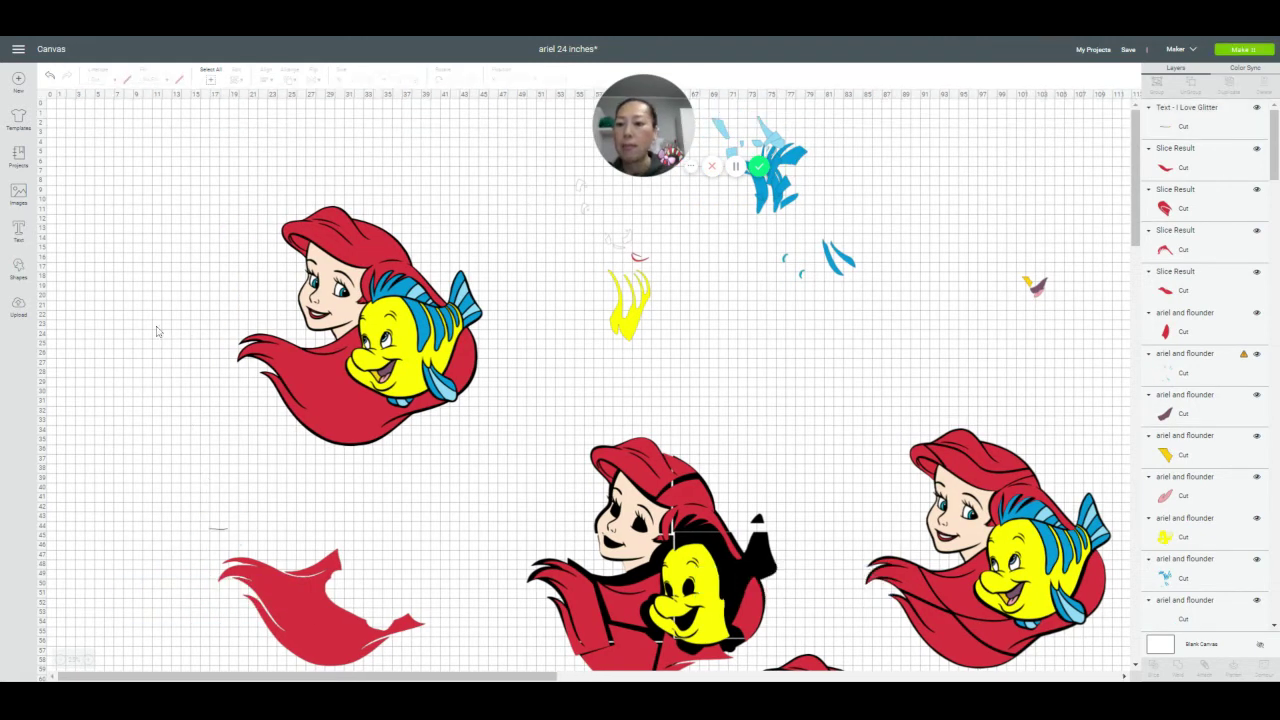
{"action": "left_click", "coordinate": [226, 535]}
{"action": "left_click_drag", "start_coordinate": [240, 543], "coordinate": [349, 556]}
{"action": "scroll", "coordinate": [350, 550], "scroll_direction": "down", "scroll_amount": 3}
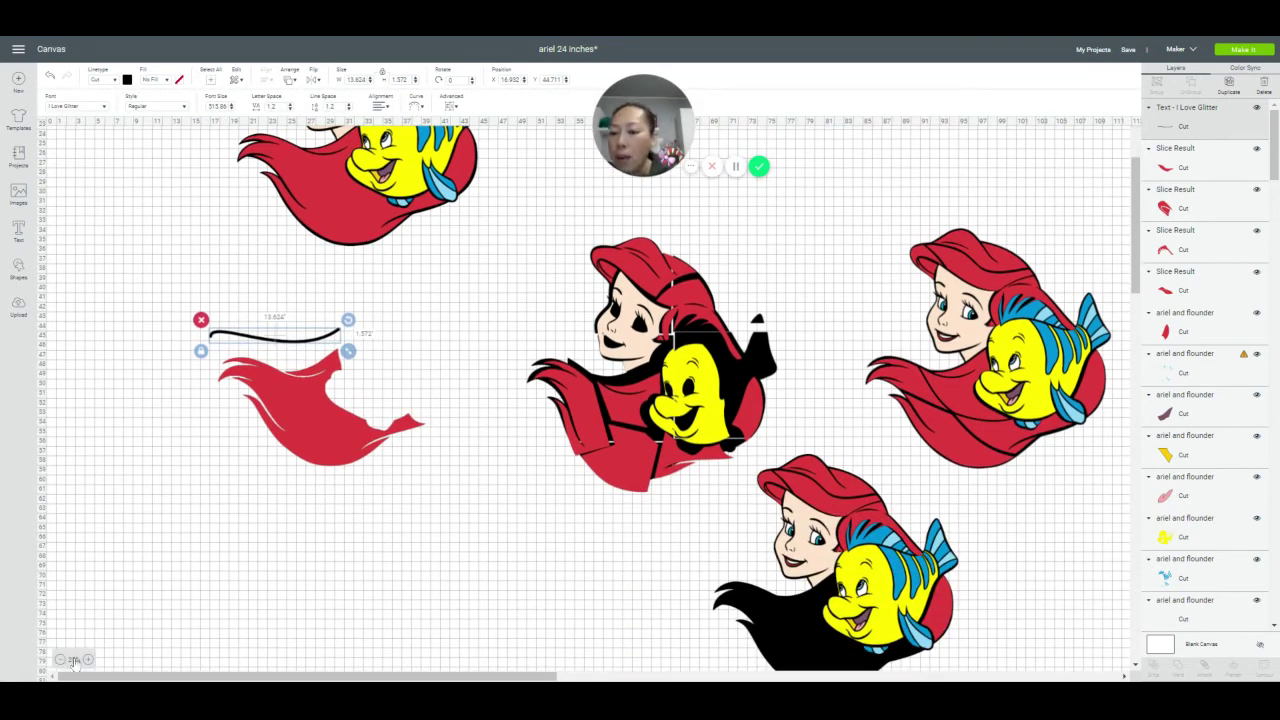
Shrink the curved stroke to about 6 inches wide and place it beside the tips of the red hair piece
{"action": "left_click", "coordinate": [88, 662]}
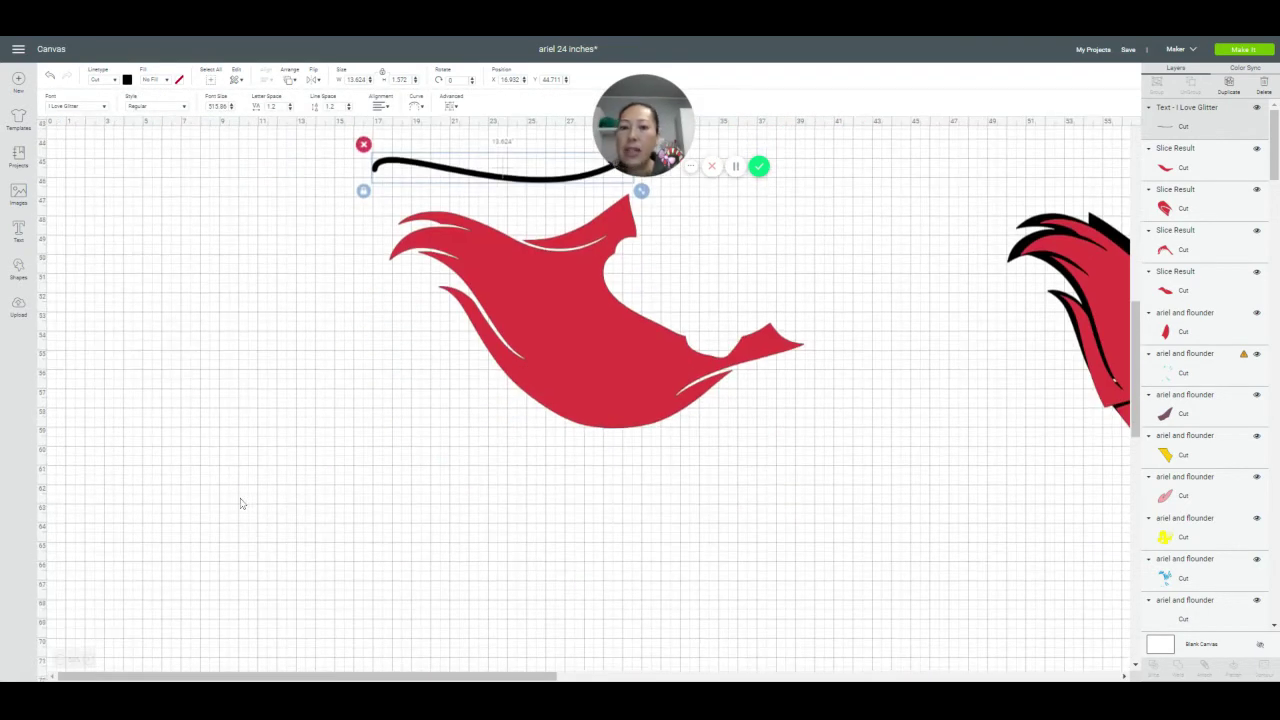
{"action": "scroll", "coordinate": [240, 503], "scroll_direction": "up", "scroll_amount": 1}
{"action": "left_click_drag", "start_coordinate": [641, 257], "coordinate": [530, 234]}
{"action": "left_click_drag", "start_coordinate": [529, 224], "coordinate": [296, 268]}
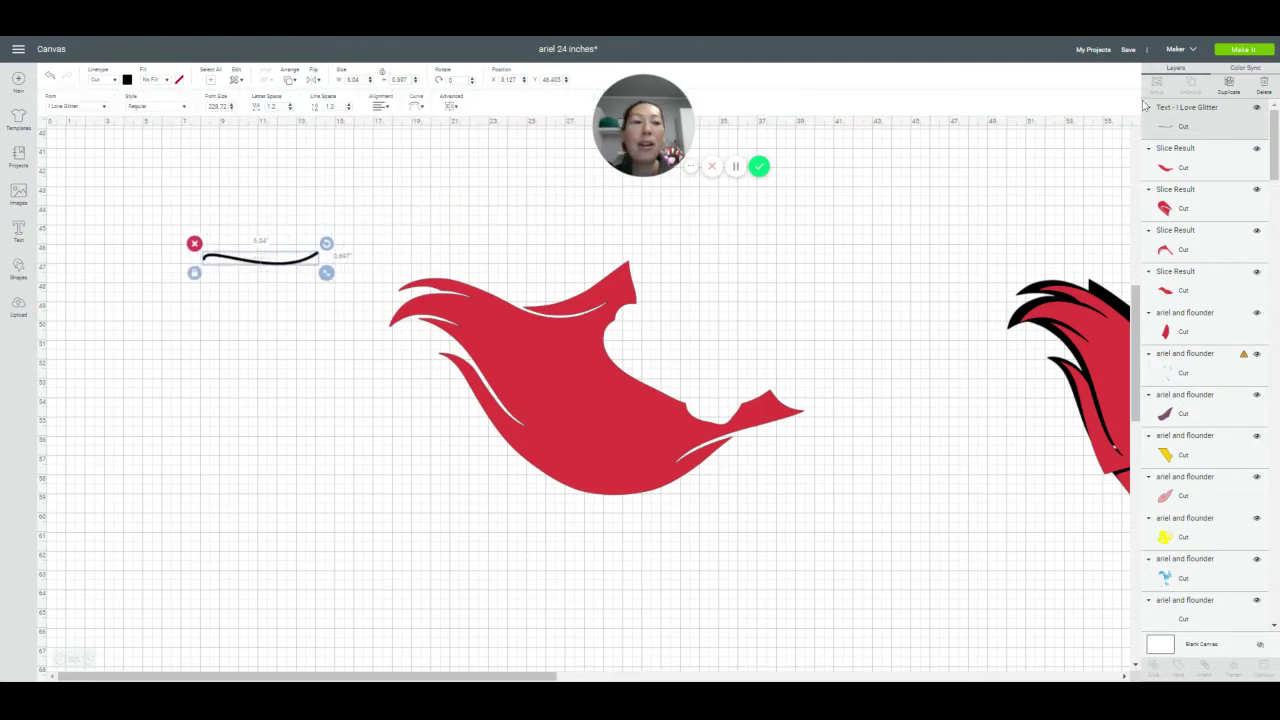
Duplicate the curved stroke twice, stretch one copy to about 7.3 inches wide and place it at the hair's upper point
{"action": "left_click", "coordinate": [1228, 85]}
{"action": "left_click", "coordinate": [1228, 85]}
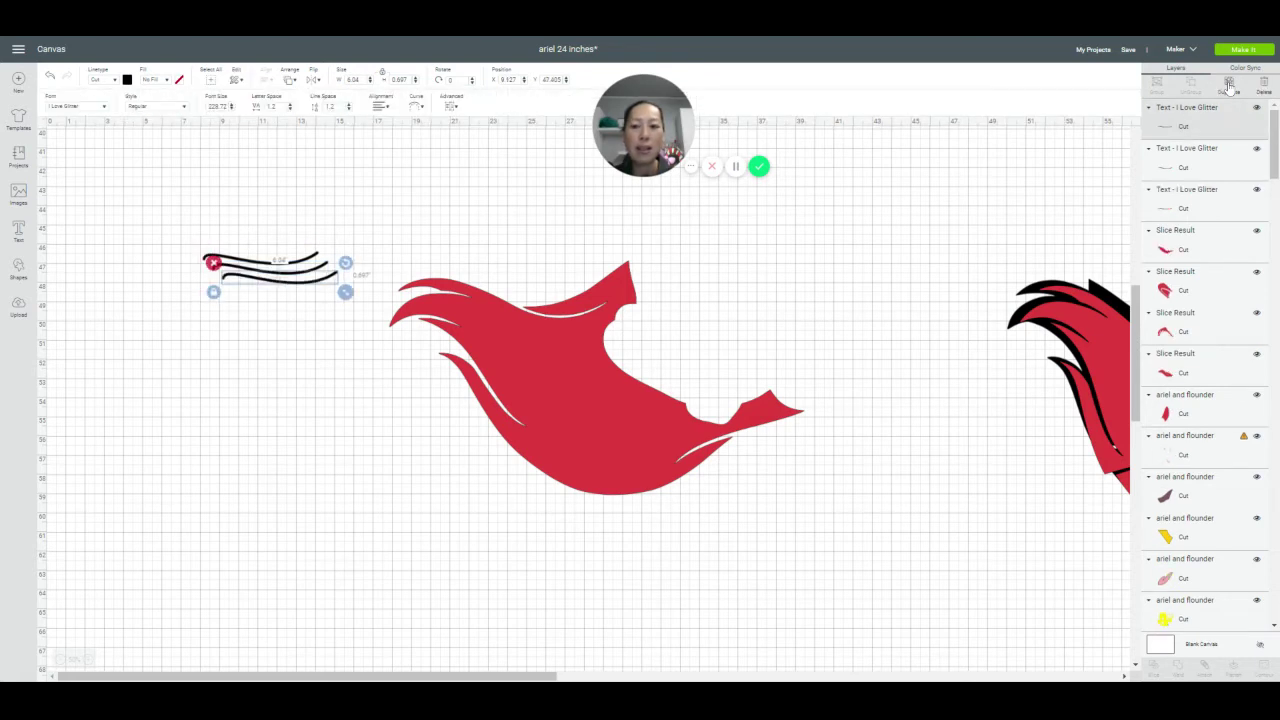
{"action": "left_click_drag", "start_coordinate": [303, 284], "coordinate": [395, 372]}
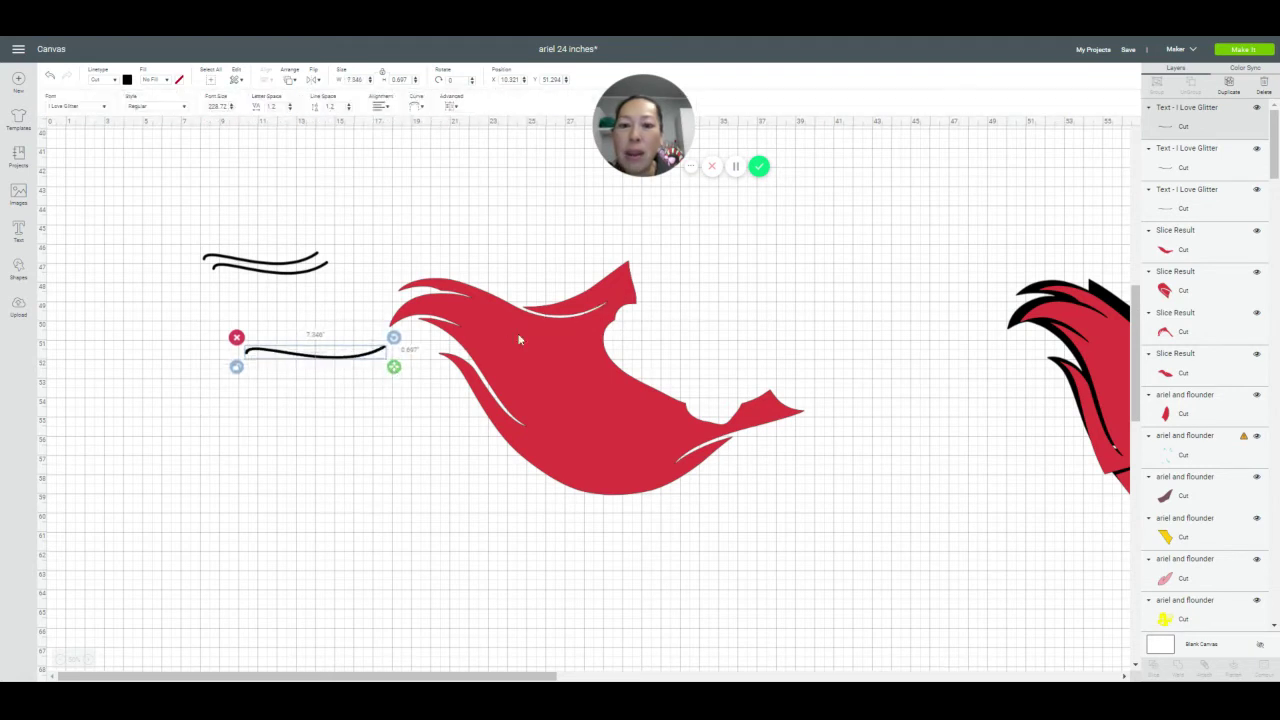
{"action": "left_click_drag", "start_coordinate": [360, 362], "coordinate": [592, 329]}
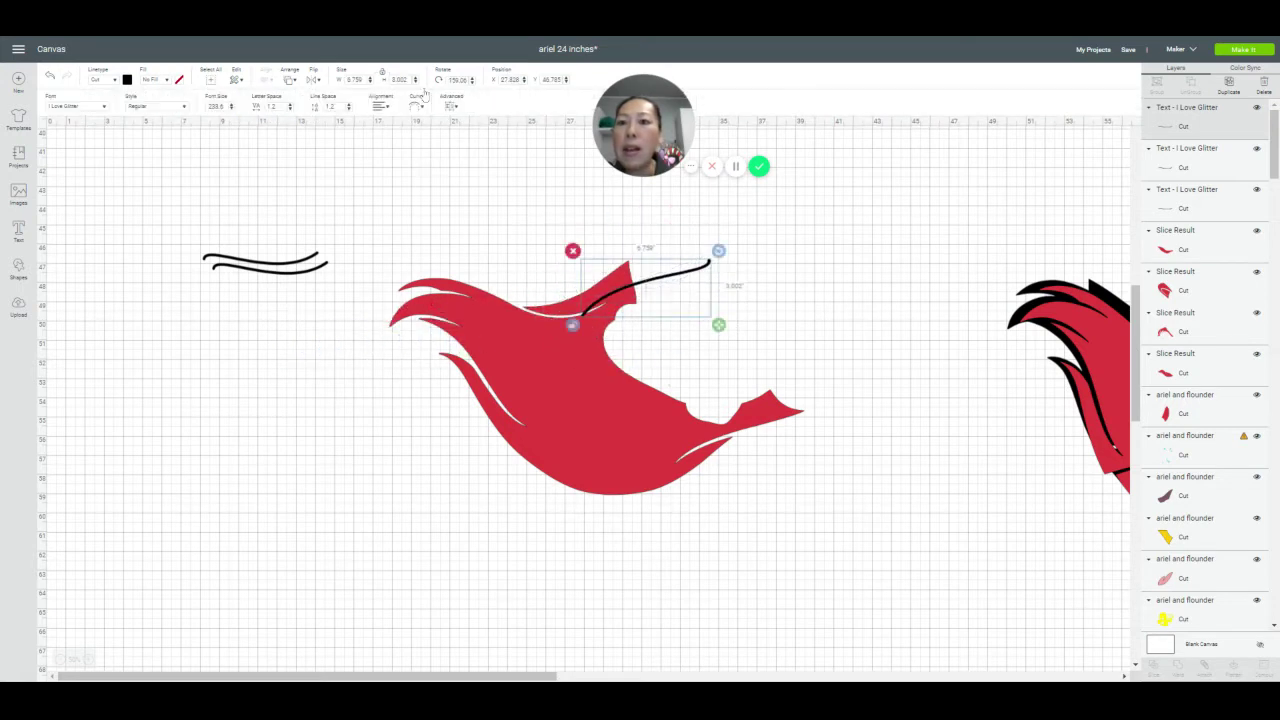
Flip the stroke copy vertically and rotate it so it rises diagonally across the hair's upper point
{"action": "left_click", "coordinate": [312, 80]}
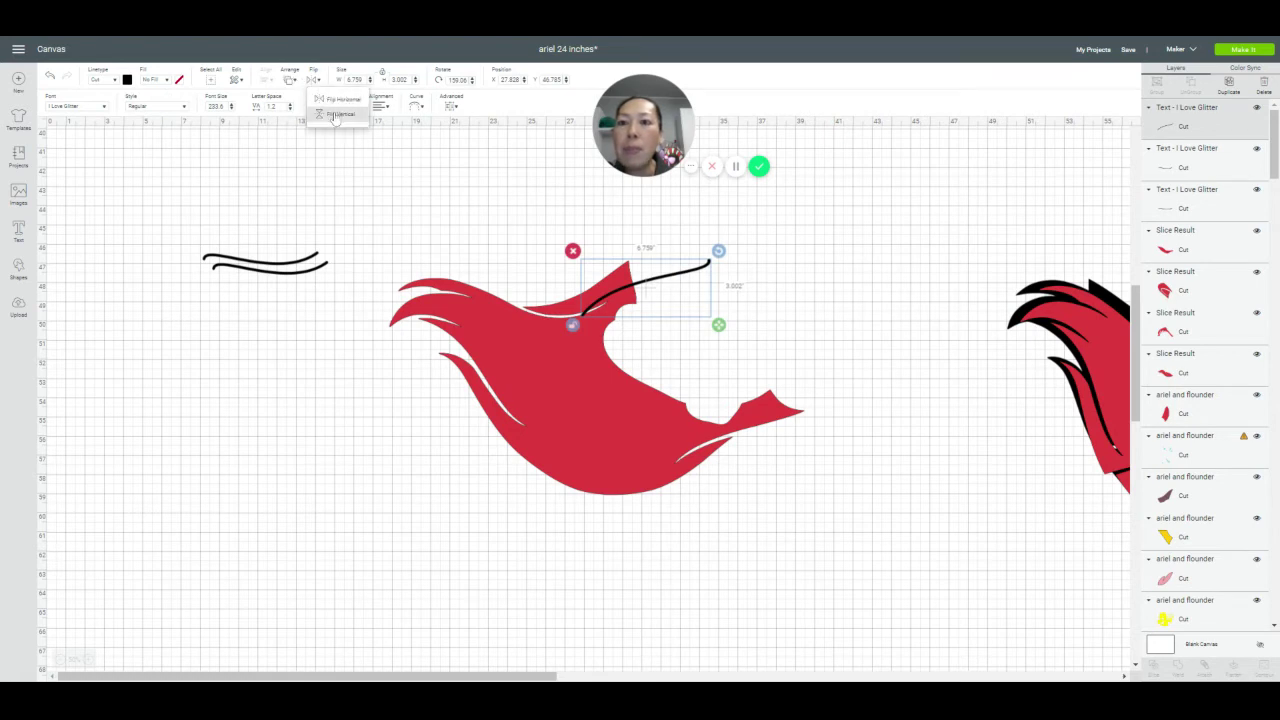
{"action": "left_click", "coordinate": [335, 115]}
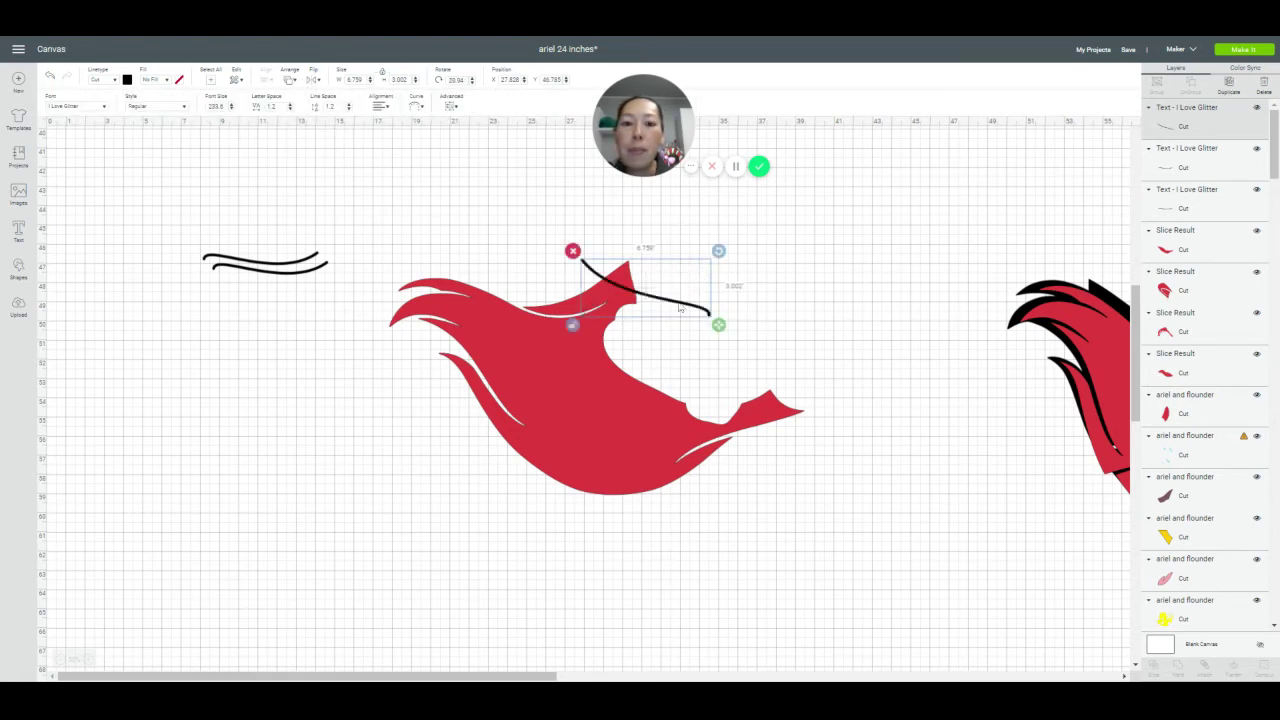
{"action": "left_click_drag", "start_coordinate": [720, 254], "coordinate": [656, 210]}
{"action": "left_click", "coordinate": [688, 256]}
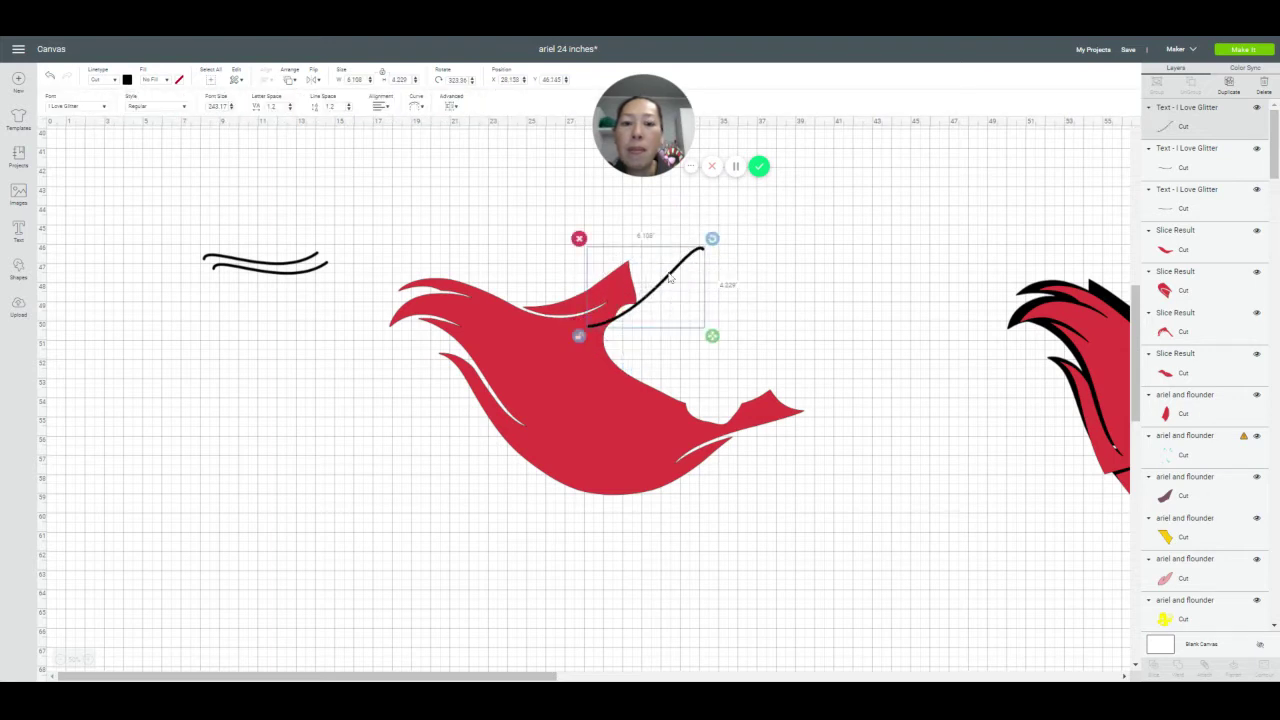
{"action": "left_click_drag", "start_coordinate": [669, 279], "coordinate": [655, 239]}
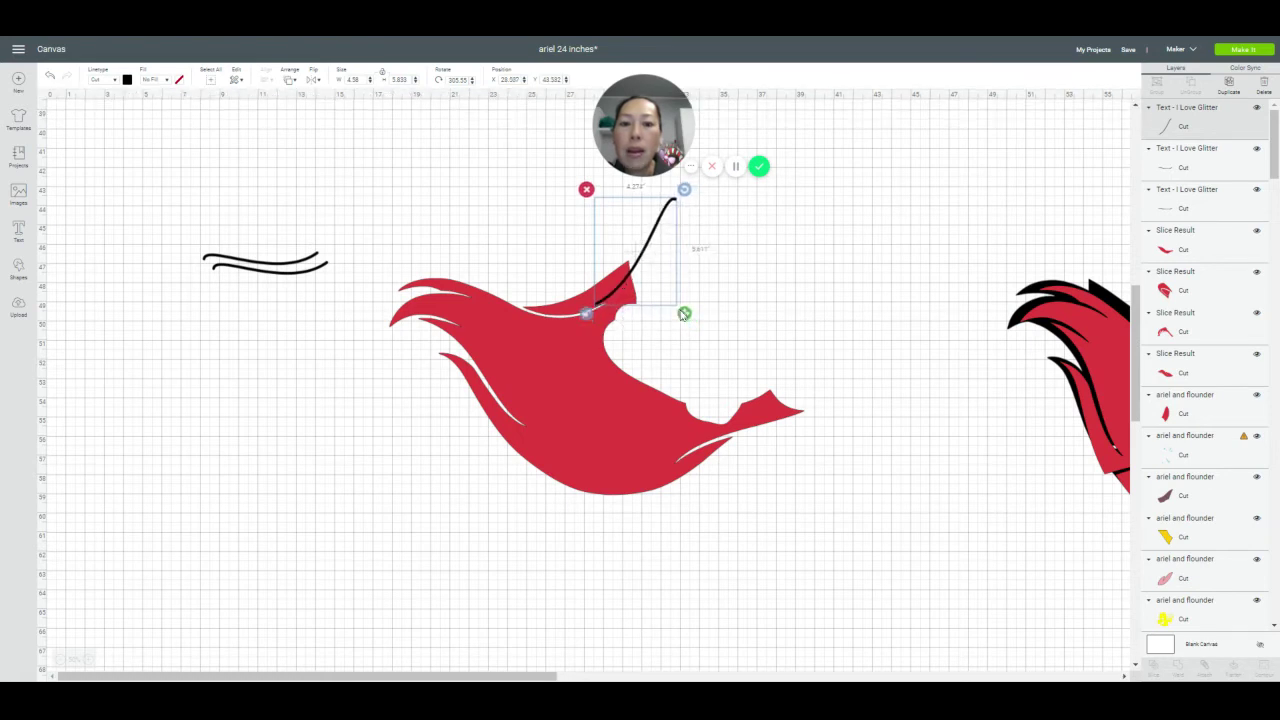
Fine-tune the stroke's size, angle and position to continue the hair's existing line, about 4.4 by 4.3 inches
{"action": "left_click_drag", "start_coordinate": [645, 255], "coordinate": [645, 260]}
{"action": "left_click_drag", "start_coordinate": [680, 198], "coordinate": [682, 198]}
{"action": "left_click_drag", "start_coordinate": [682, 318], "coordinate": [680, 317]}
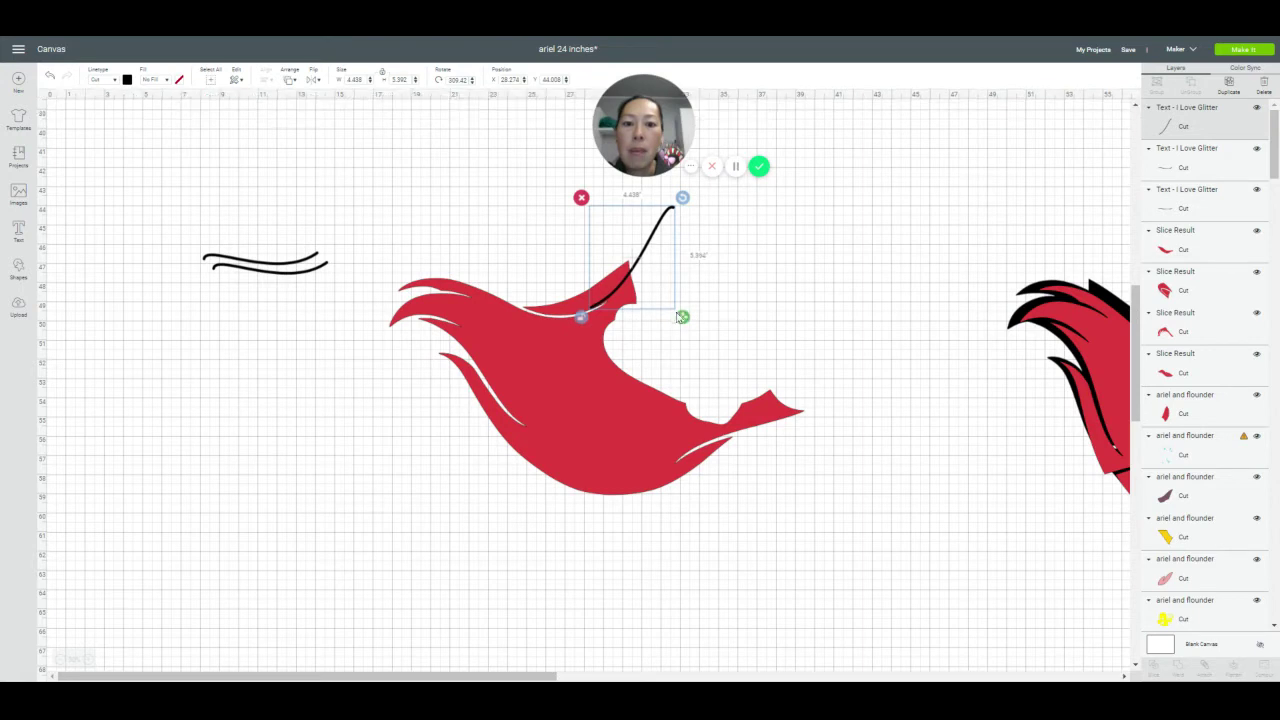
{"action": "left_click_drag", "start_coordinate": [624, 258], "coordinate": [637, 272]}
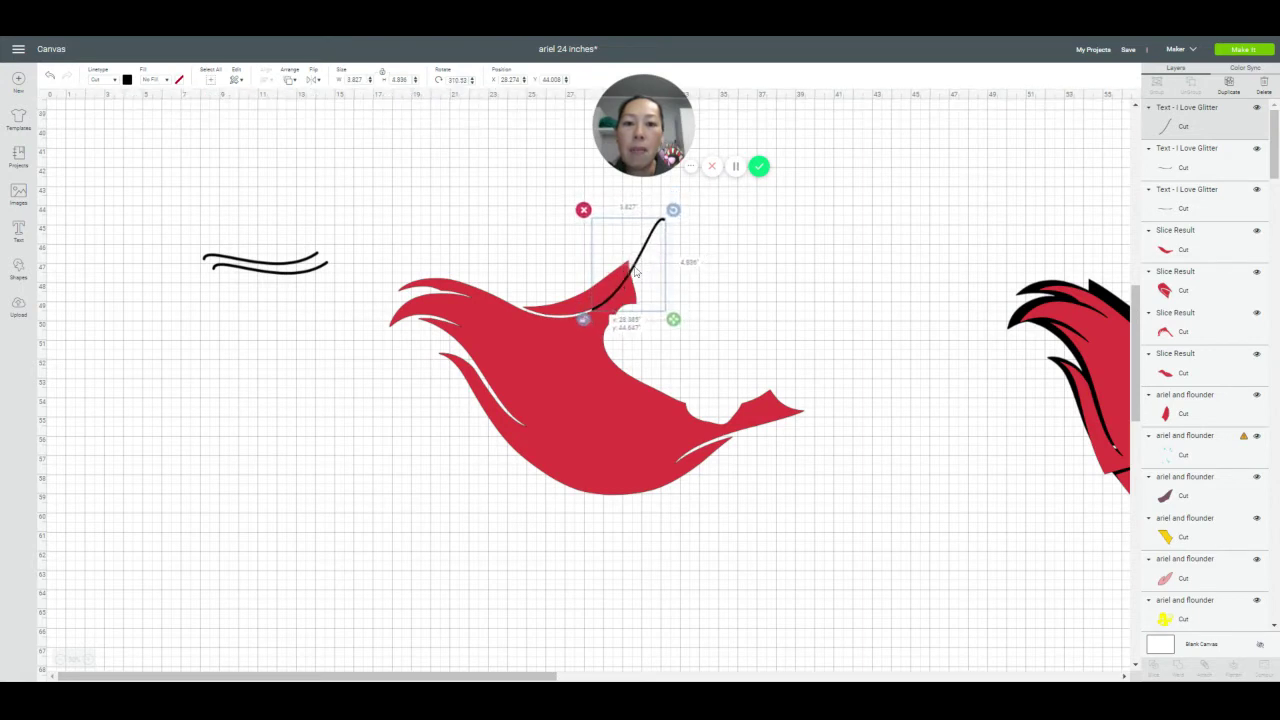
{"action": "left_click_drag", "start_coordinate": [637, 272], "coordinate": [627, 278]}
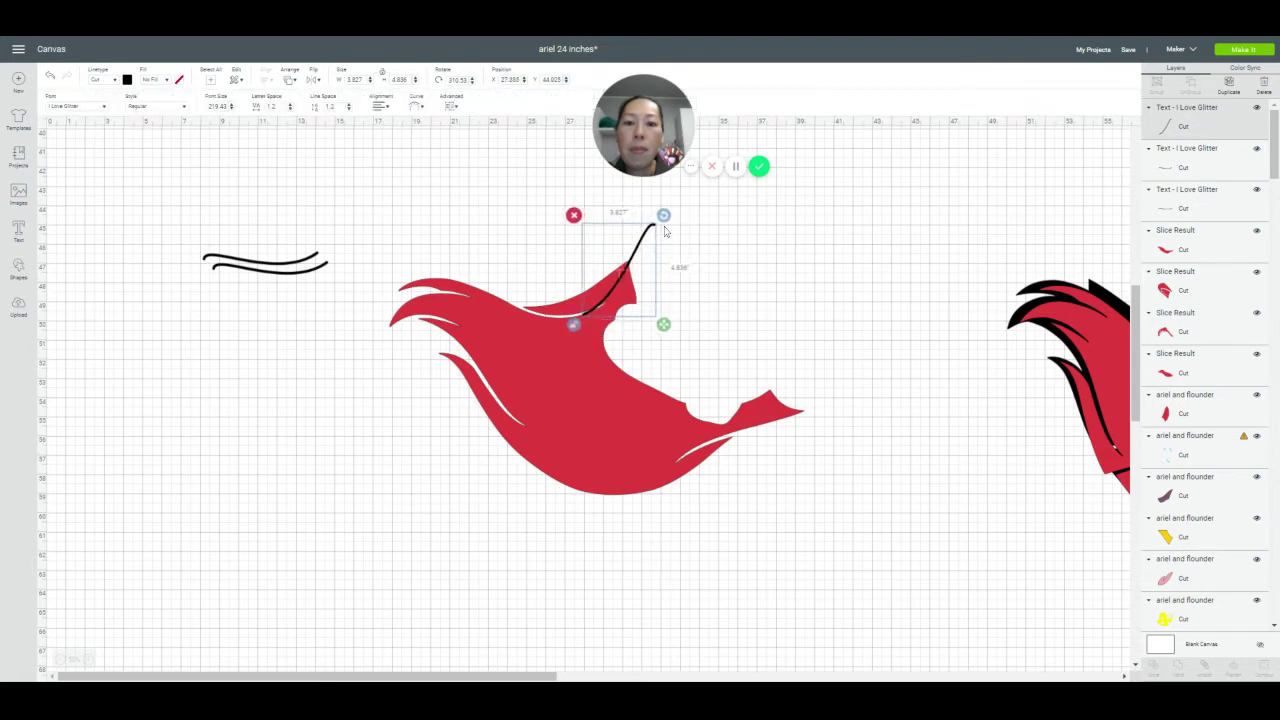
{"action": "left_click_drag", "start_coordinate": [663, 215], "coordinate": [655, 258]}
{"action": "left_click", "coordinate": [645, 252]}
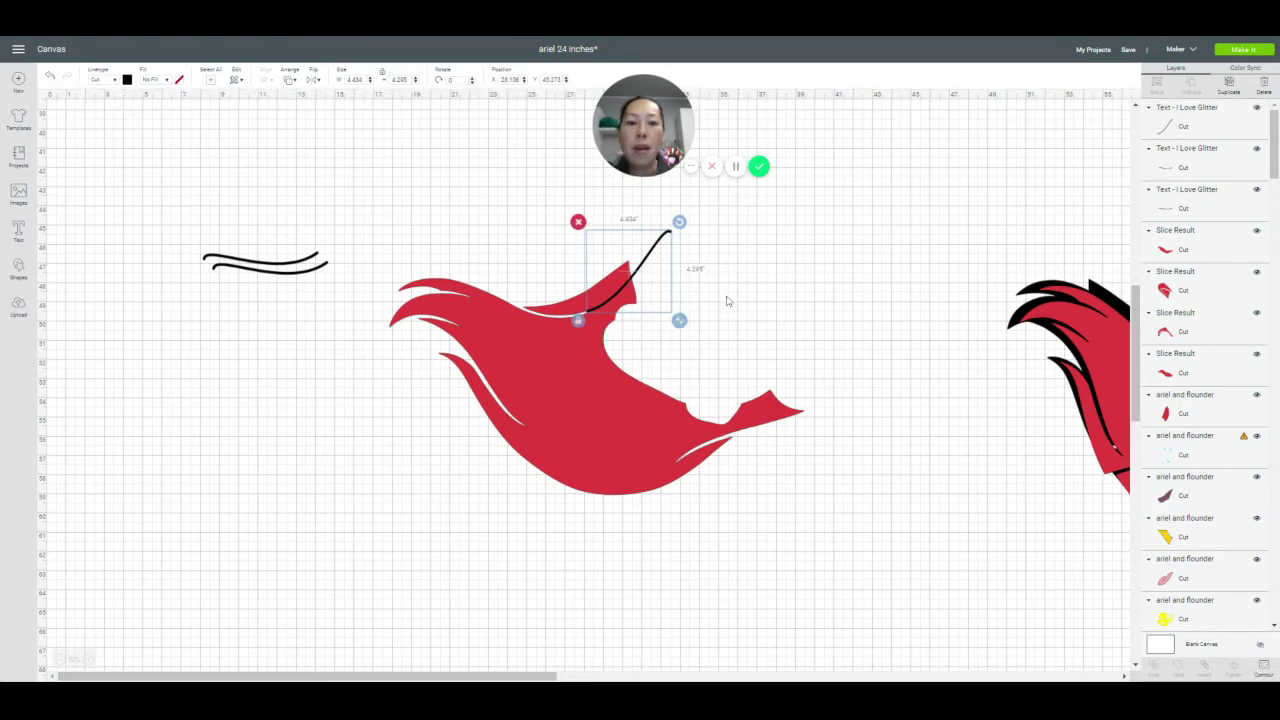
Slice the red hair piece with the diagonal black stroke
{"action": "left_click", "coordinate": [323, 423]}
{"action": "left_click_drag", "start_coordinate": [342, 334], "coordinate": [686, 288]}
{"action": "scroll", "coordinate": [1205, 360], "scroll_direction": "up", "scroll_amount": 5}
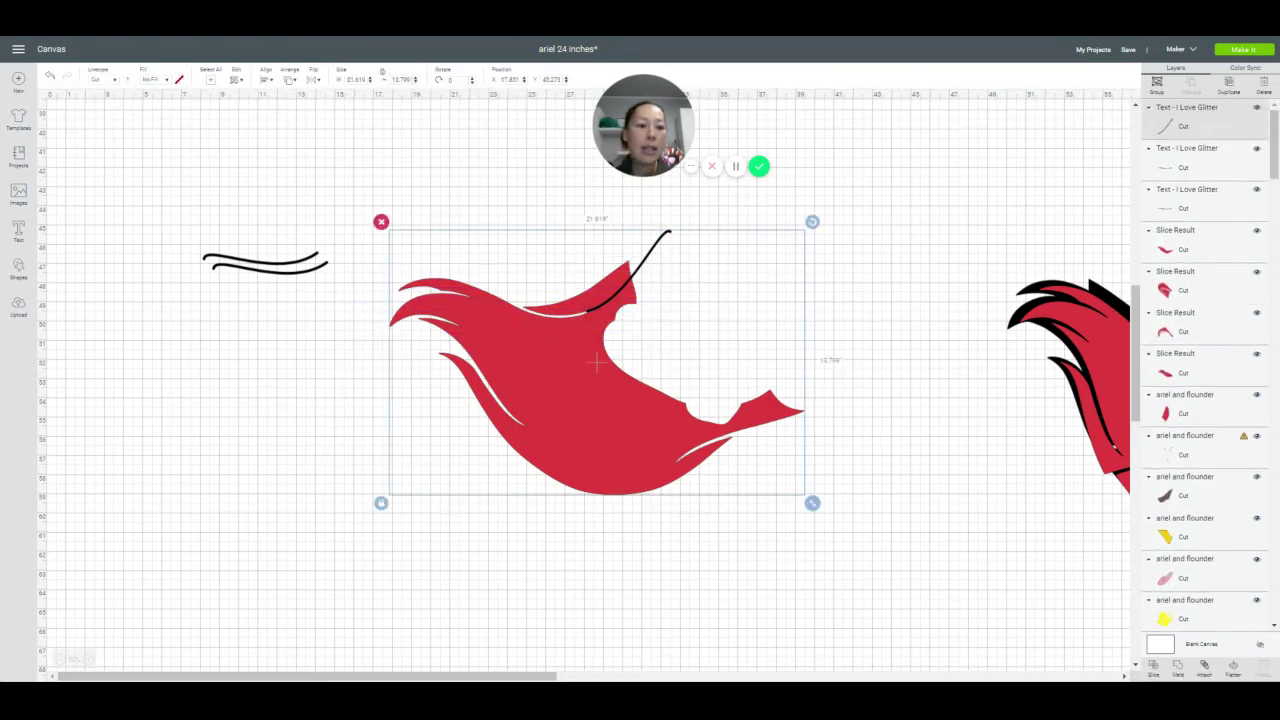
{"action": "left_click", "coordinate": [1153, 668]}
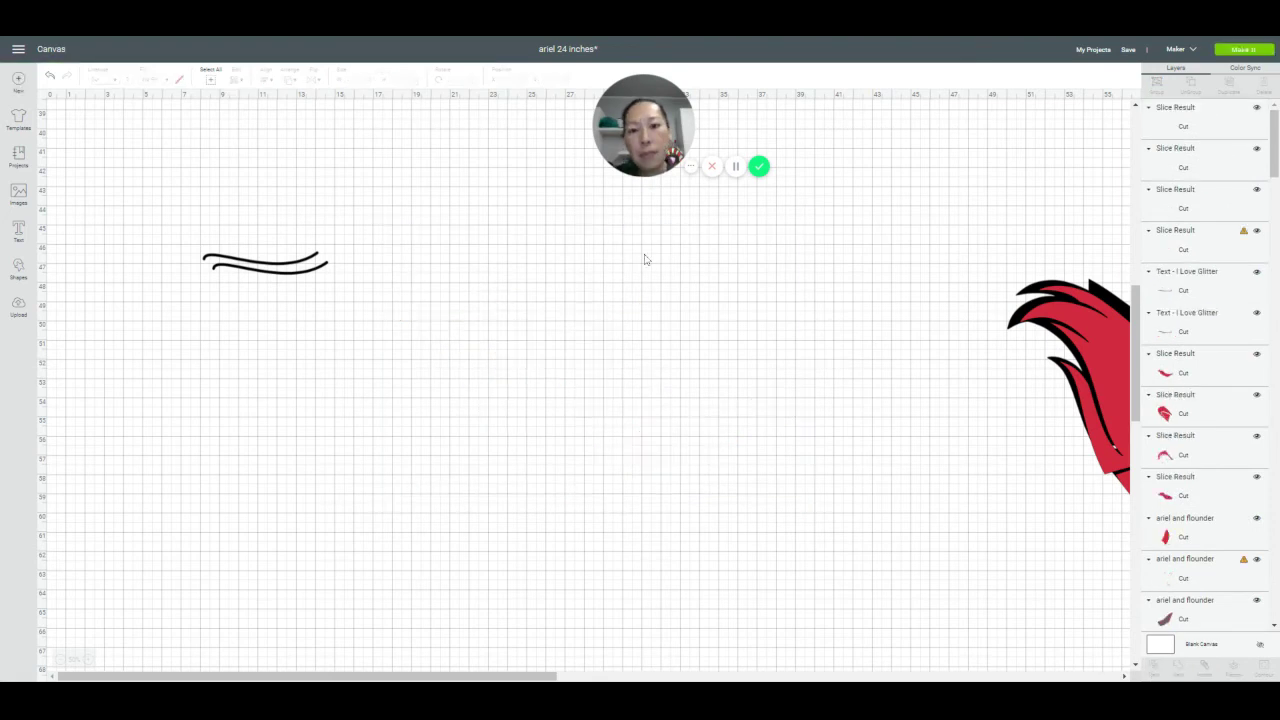
Pull the black and red slice pieces away from the cut, and move the red hair piece down and to the left
{"action": "left_click_drag", "start_coordinate": [646, 271], "coordinate": [766, 282]}
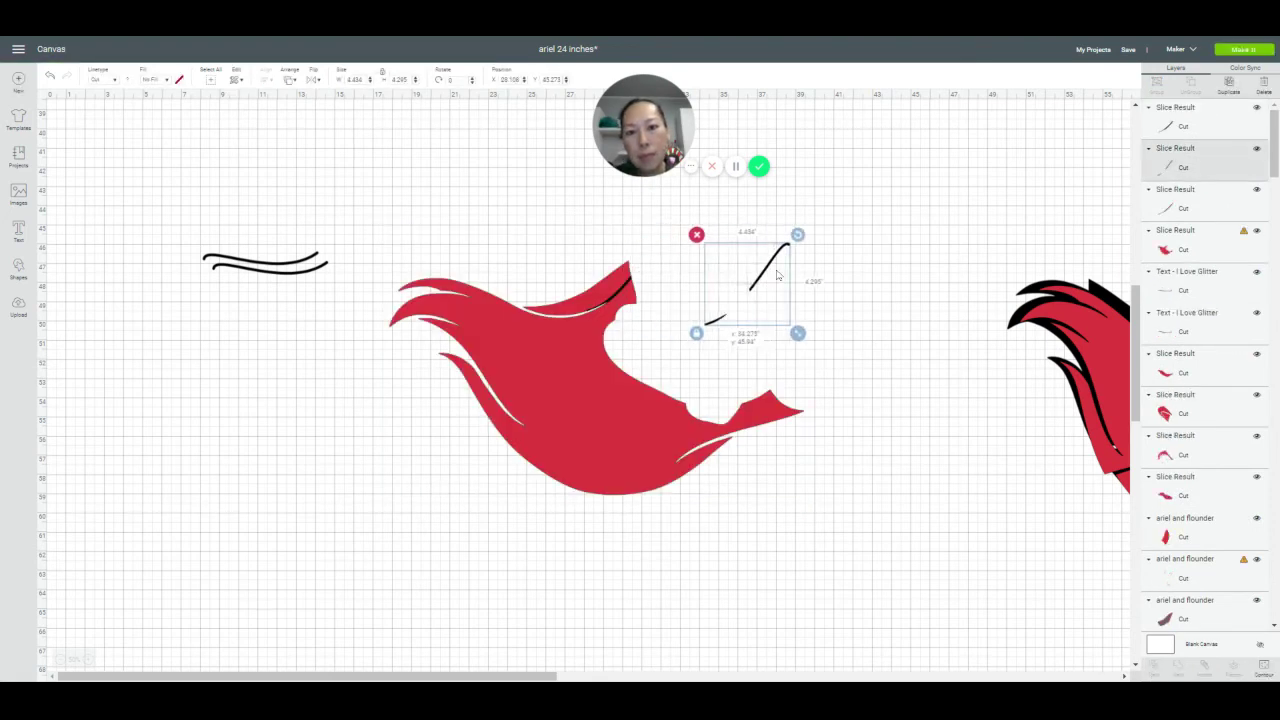
{"action": "left_click_drag", "start_coordinate": [620, 292], "coordinate": [732, 284]}
{"action": "left_click_drag", "start_coordinate": [623, 293], "coordinate": [718, 296]}
{"action": "left_click", "coordinate": [793, 333]}
{"action": "left_click_drag", "start_coordinate": [600, 380], "coordinate": [497, 433]}
{"action": "left_click", "coordinate": [808, 349]}
{"action": "left_click_drag", "start_coordinate": [697, 268], "coordinate": [688, 257]}
{"action": "left_click", "coordinate": [849, 253]}
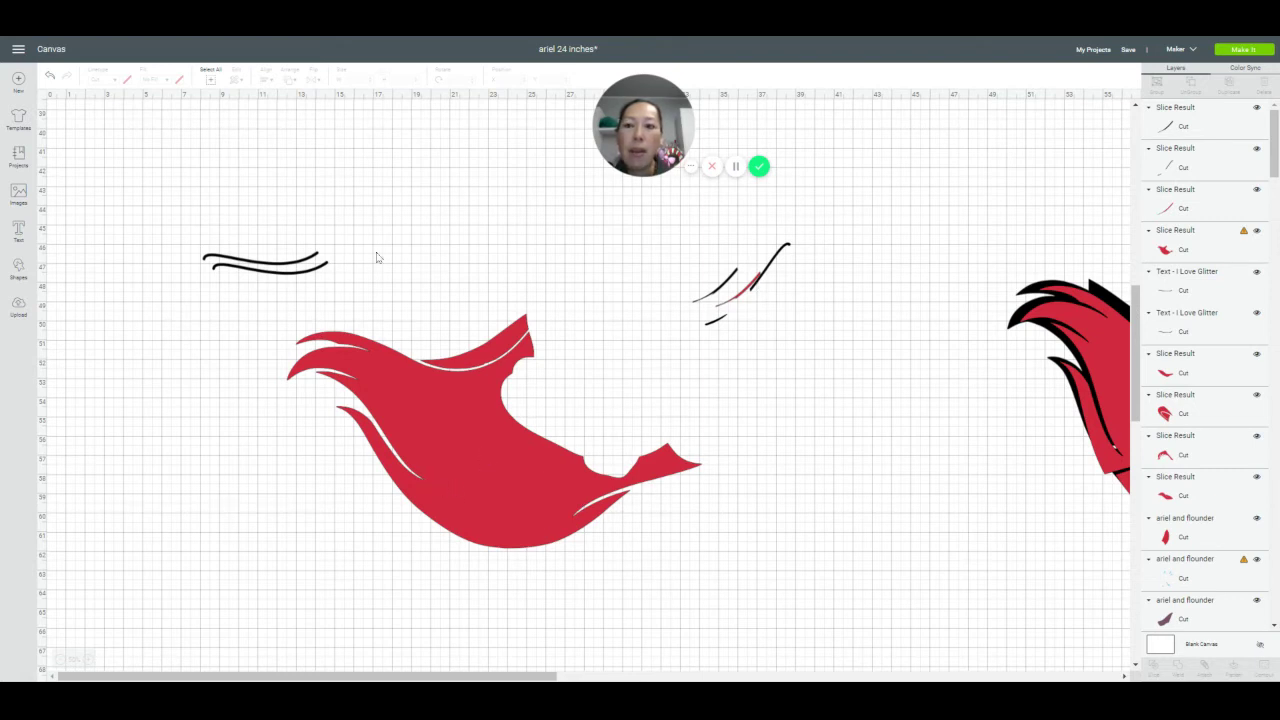
{"action": "left_click_drag", "start_coordinate": [283, 276], "coordinate": [470, 234]}
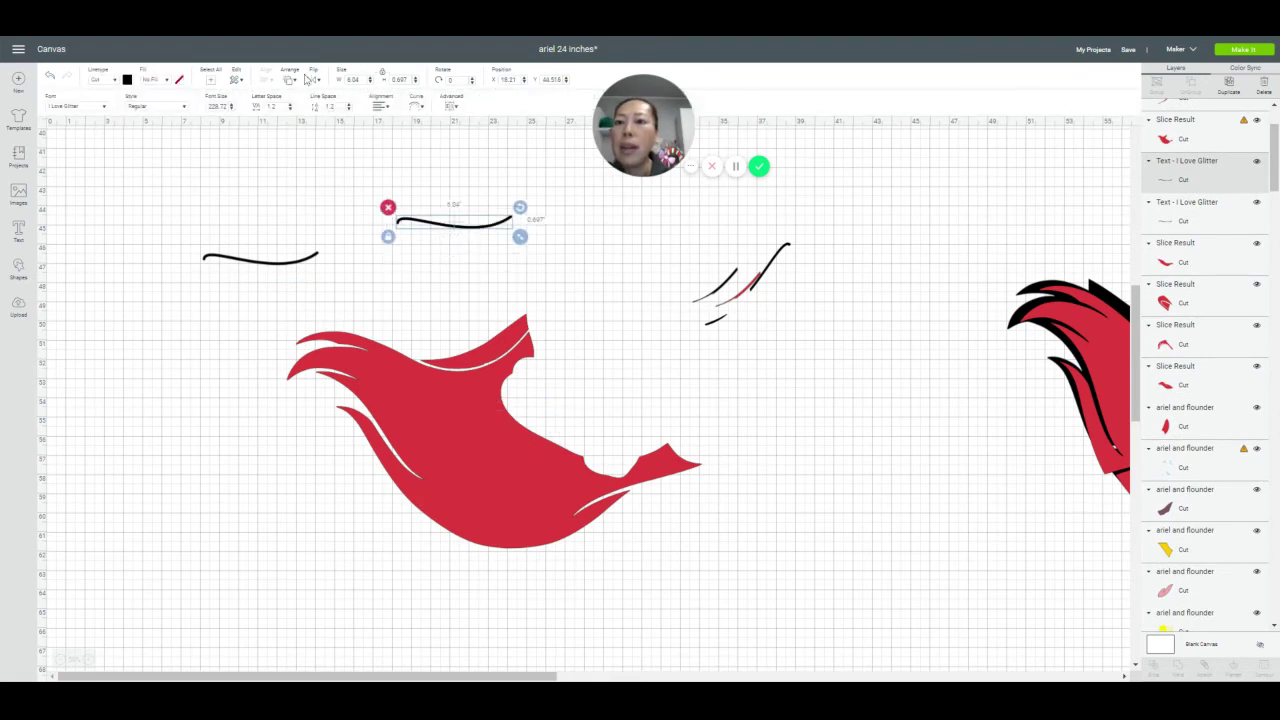
{"action": "left_click", "coordinate": [287, 88]}
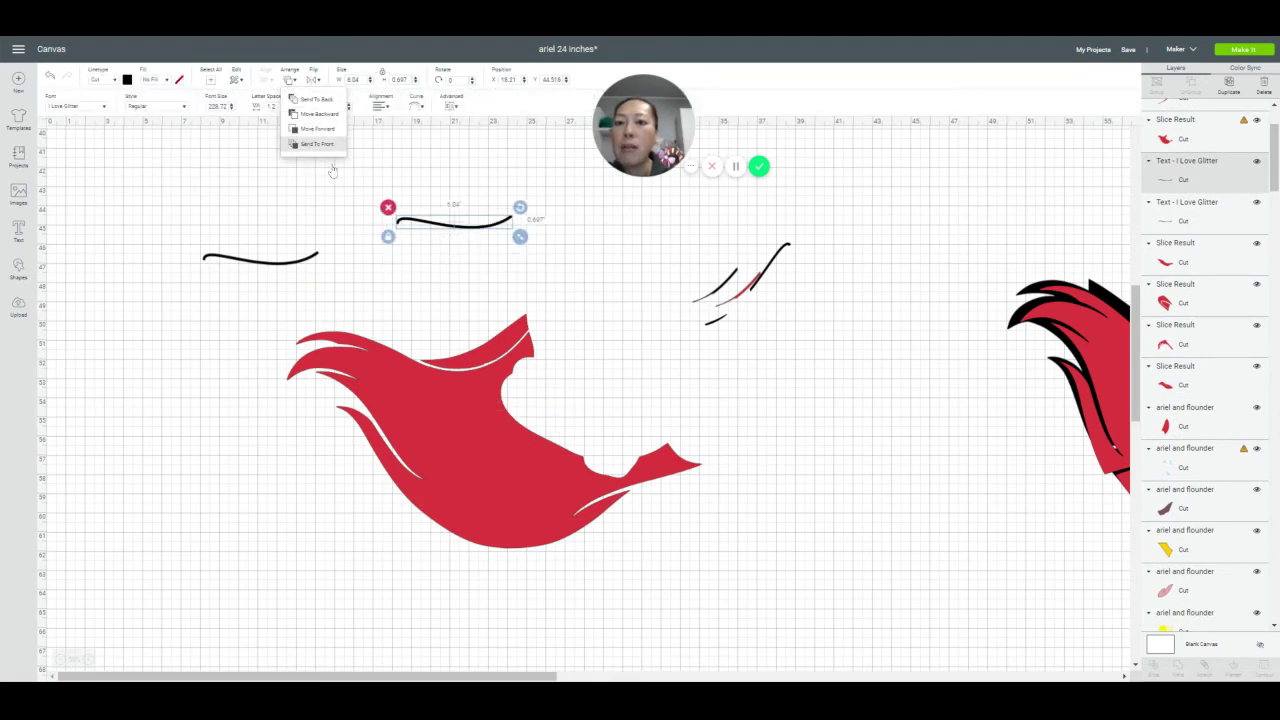
{"action": "left_click_drag", "start_coordinate": [474, 233], "coordinate": [306, 493]}
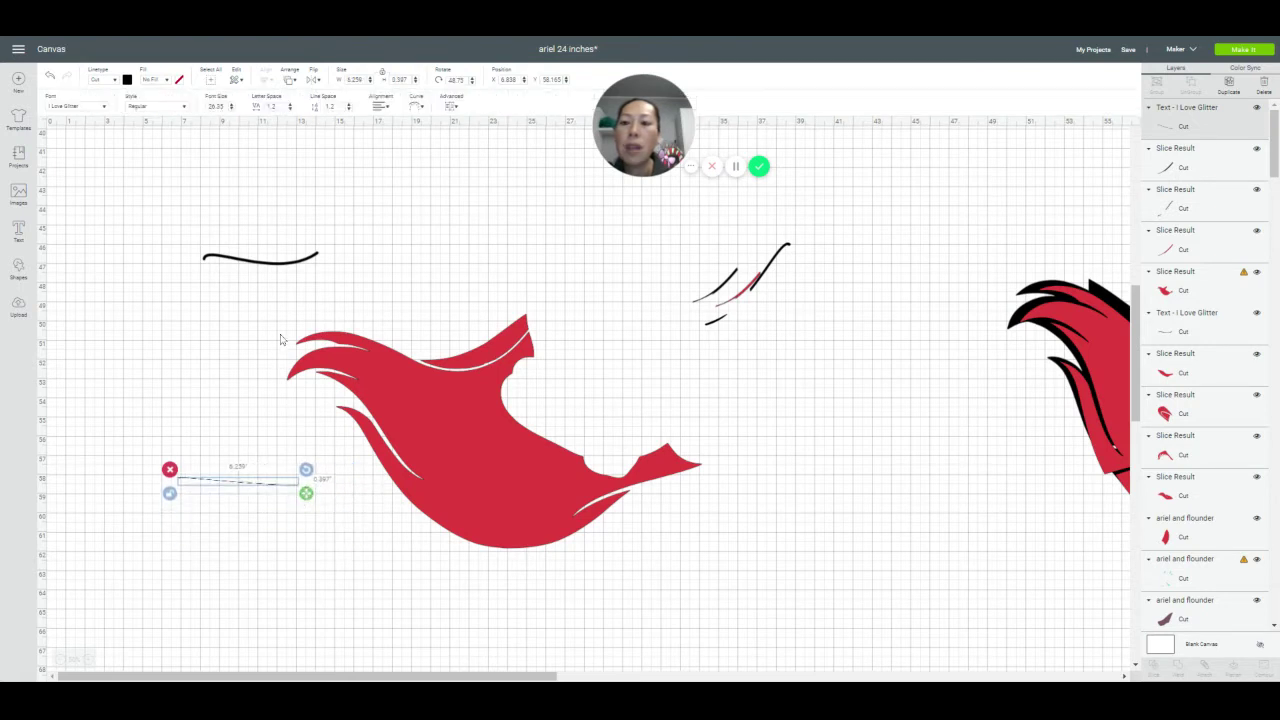
{"action": "left_click", "coordinate": [169, 469]}
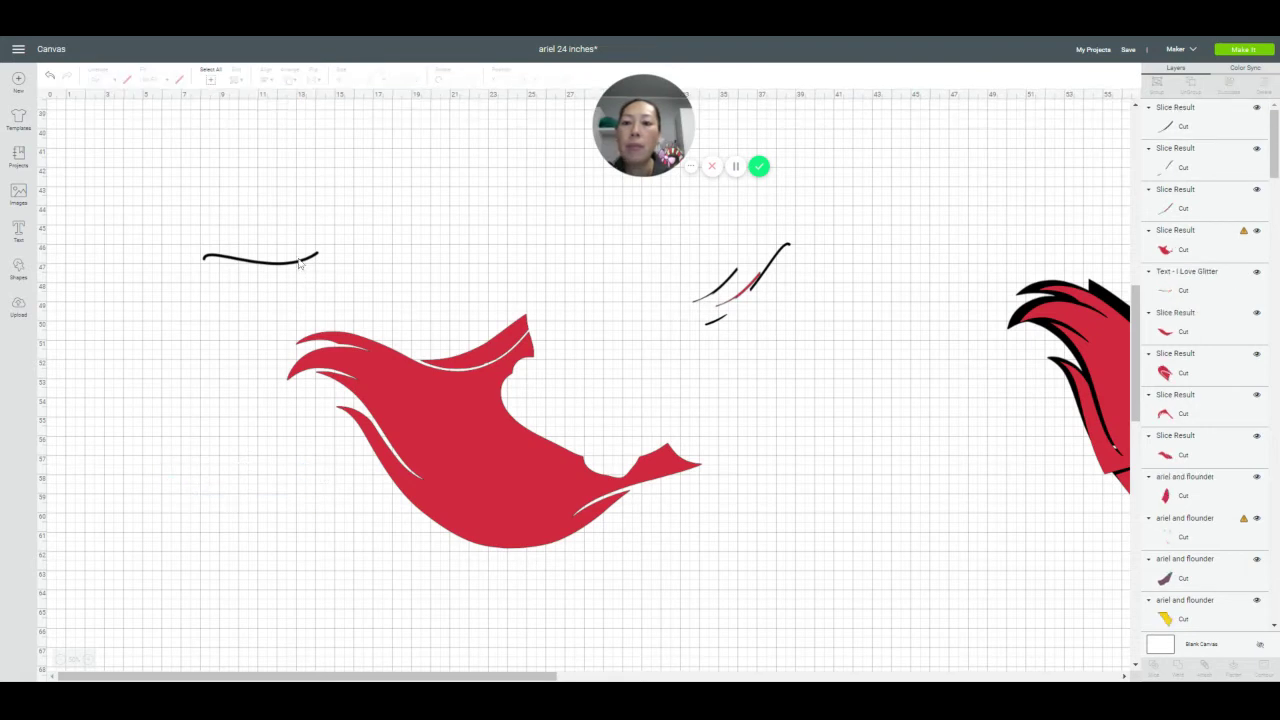
Duplicate the remaining curved stroke three times and lay one copy, stretched to about 9.9 inches wide, across the upper hair
{"action": "left_click", "coordinate": [299, 263]}
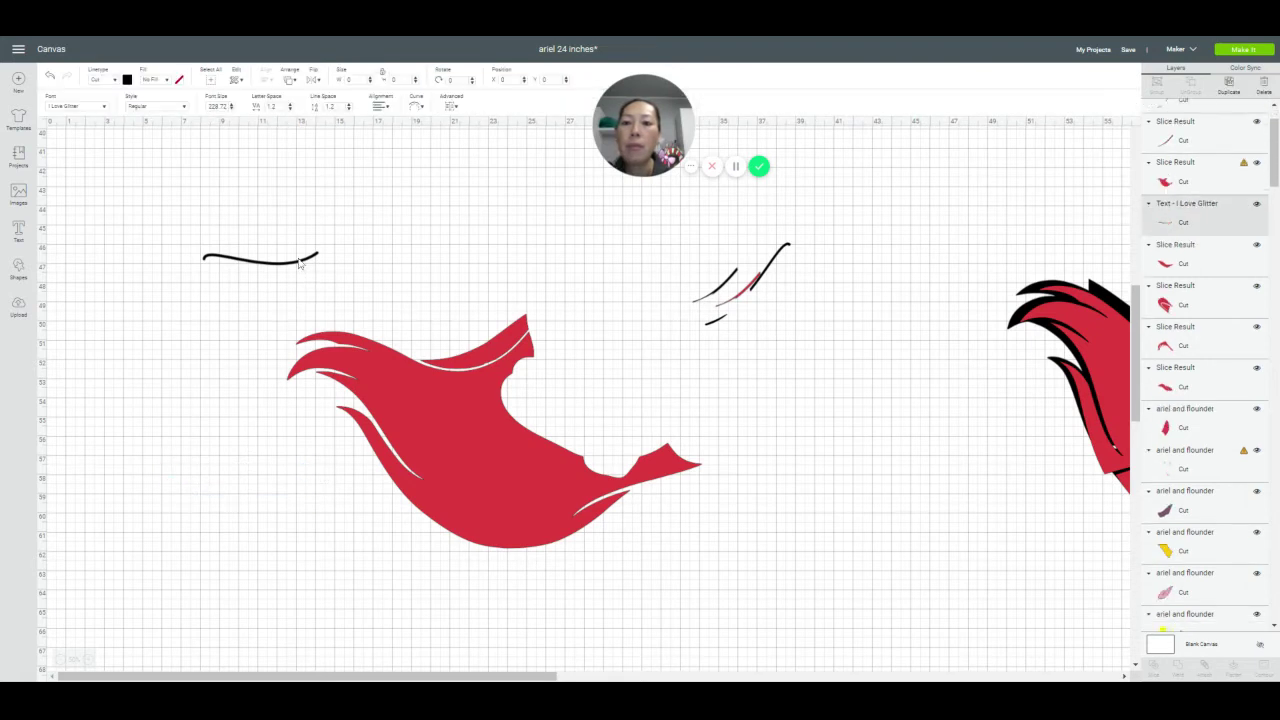
{"action": "left_click", "coordinate": [1232, 90]}
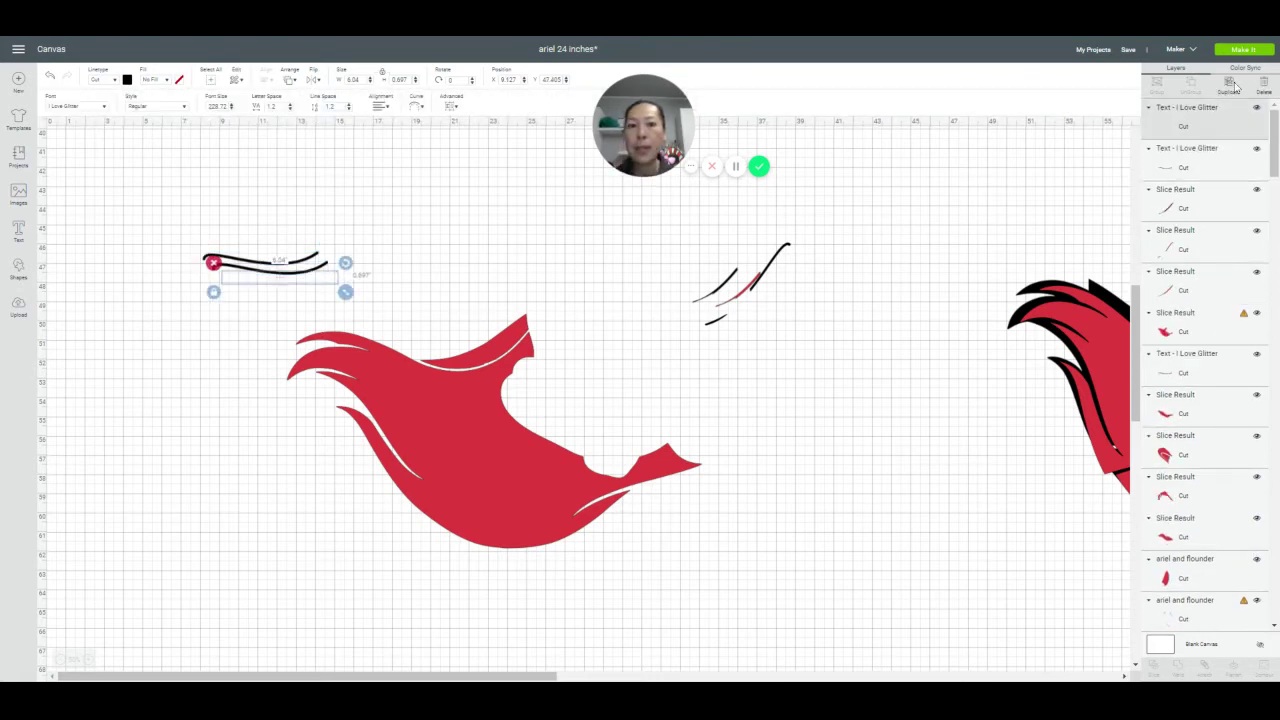
{"action": "left_click", "coordinate": [1232, 90]}
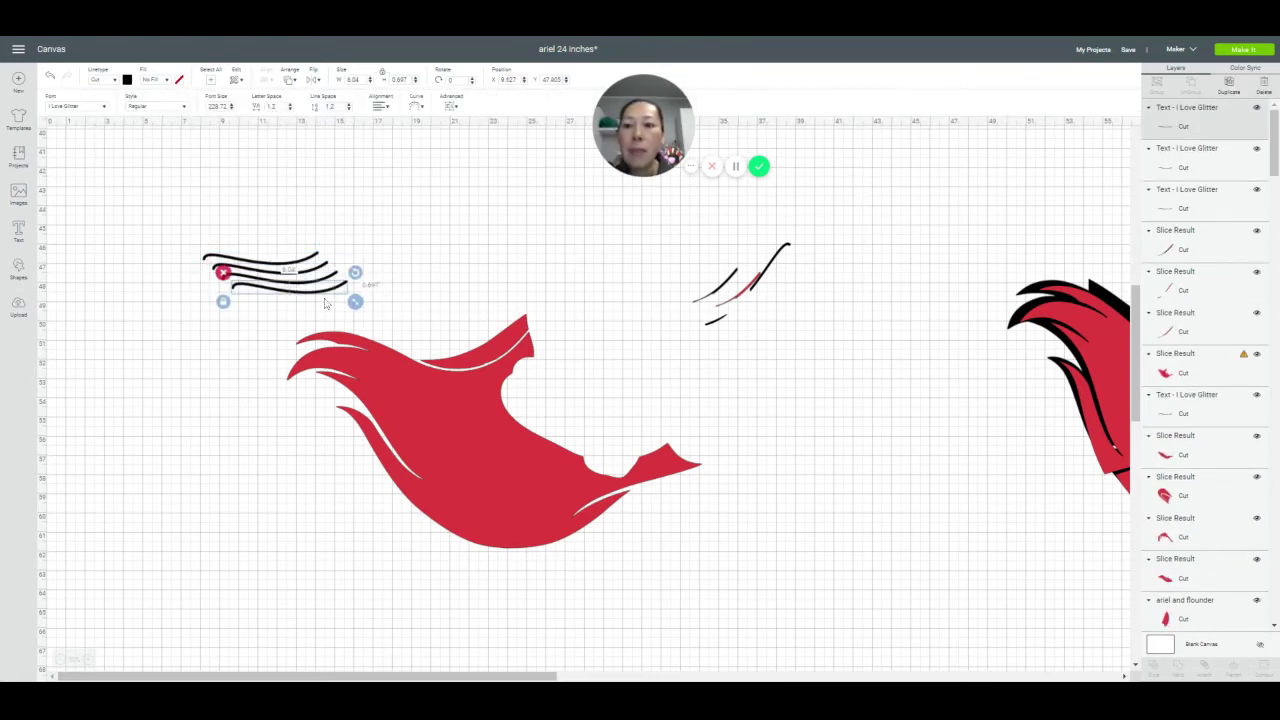
{"action": "left_click_drag", "start_coordinate": [325, 303], "coordinate": [419, 382]}
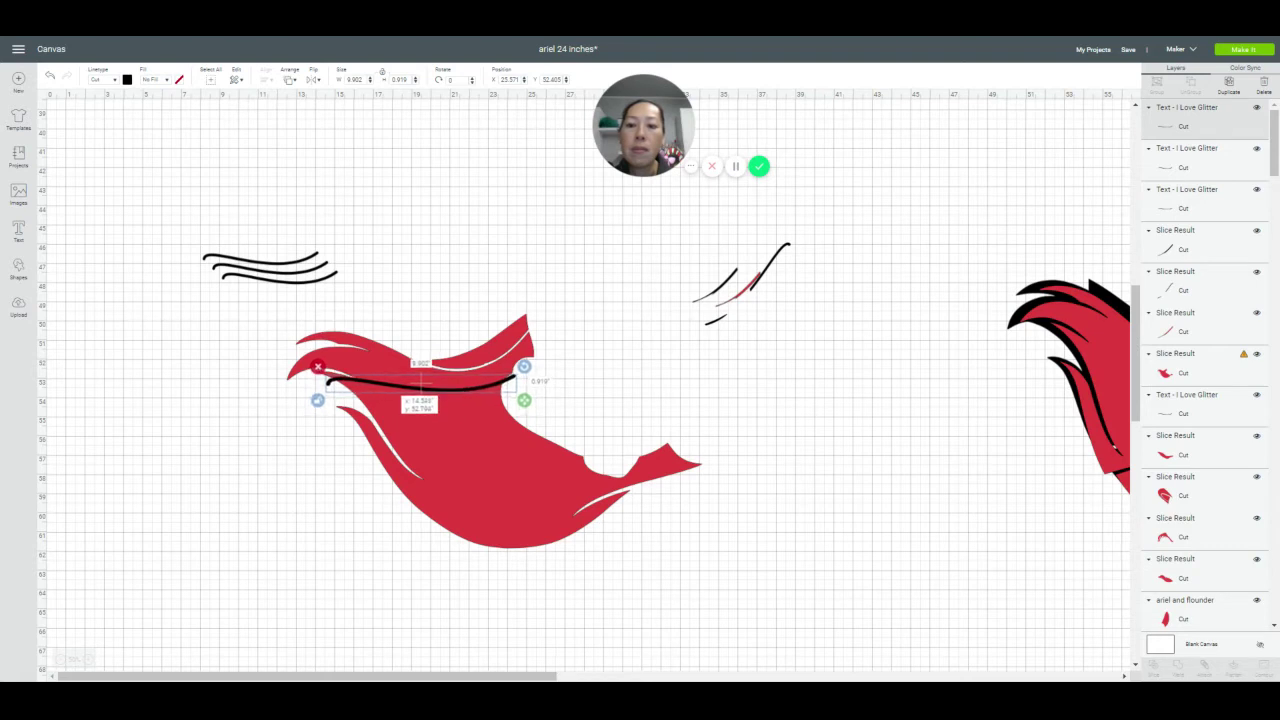
Slice the red hair piece with the black stroke lying across its upper part
{"action": "left_click", "coordinate": [400, 360]}
{"action": "left_click", "coordinate": [207, 362]}
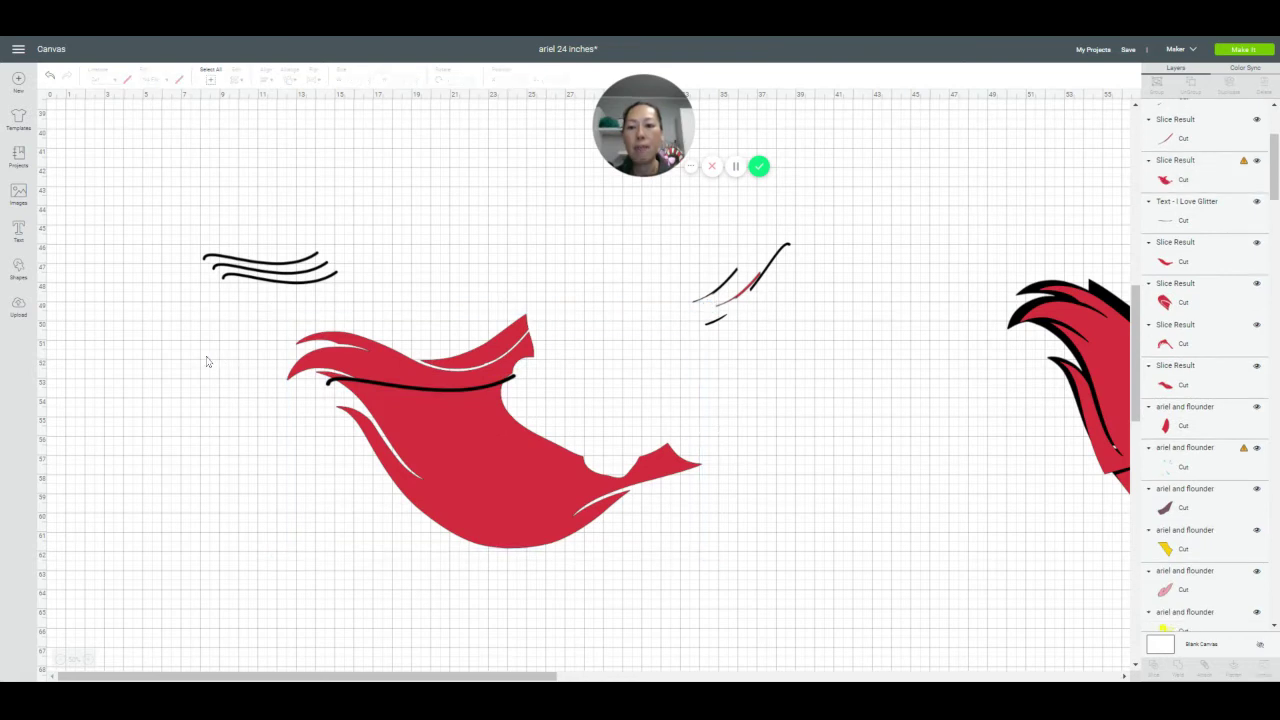
{"action": "left_click_drag", "start_coordinate": [198, 351], "coordinate": [456, 398]}
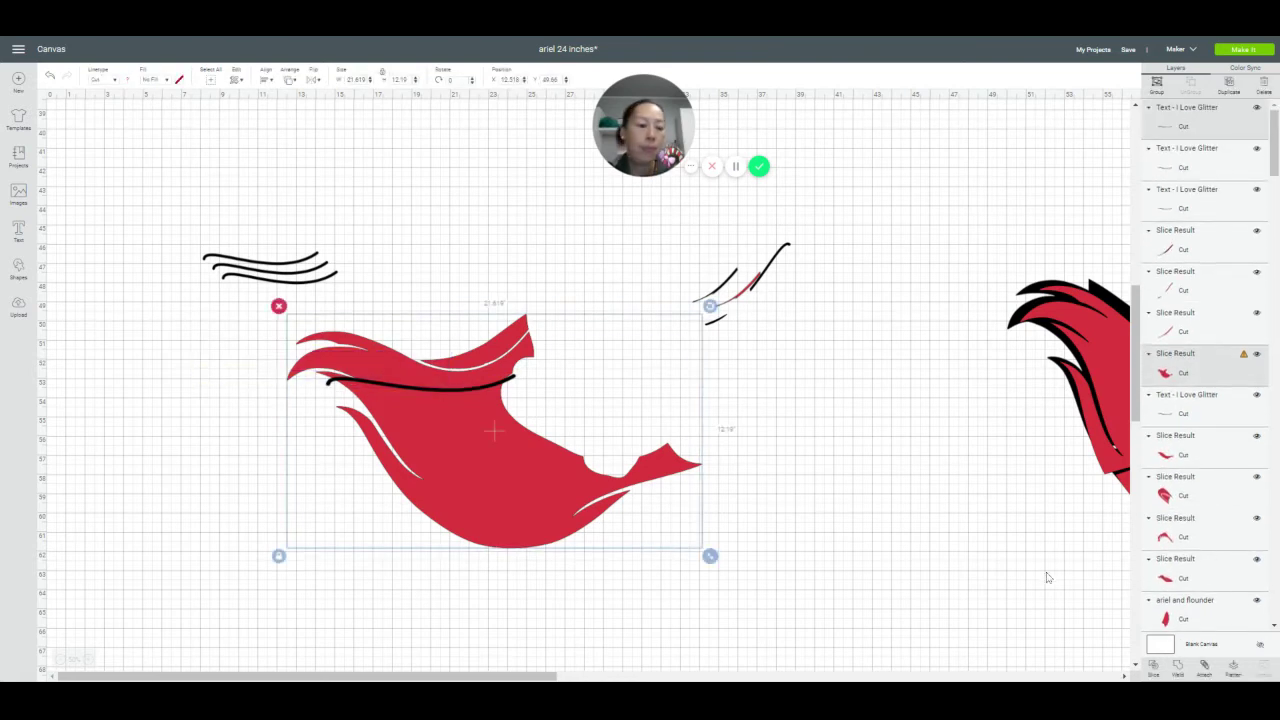
{"action": "left_click", "coordinate": [1155, 674]}
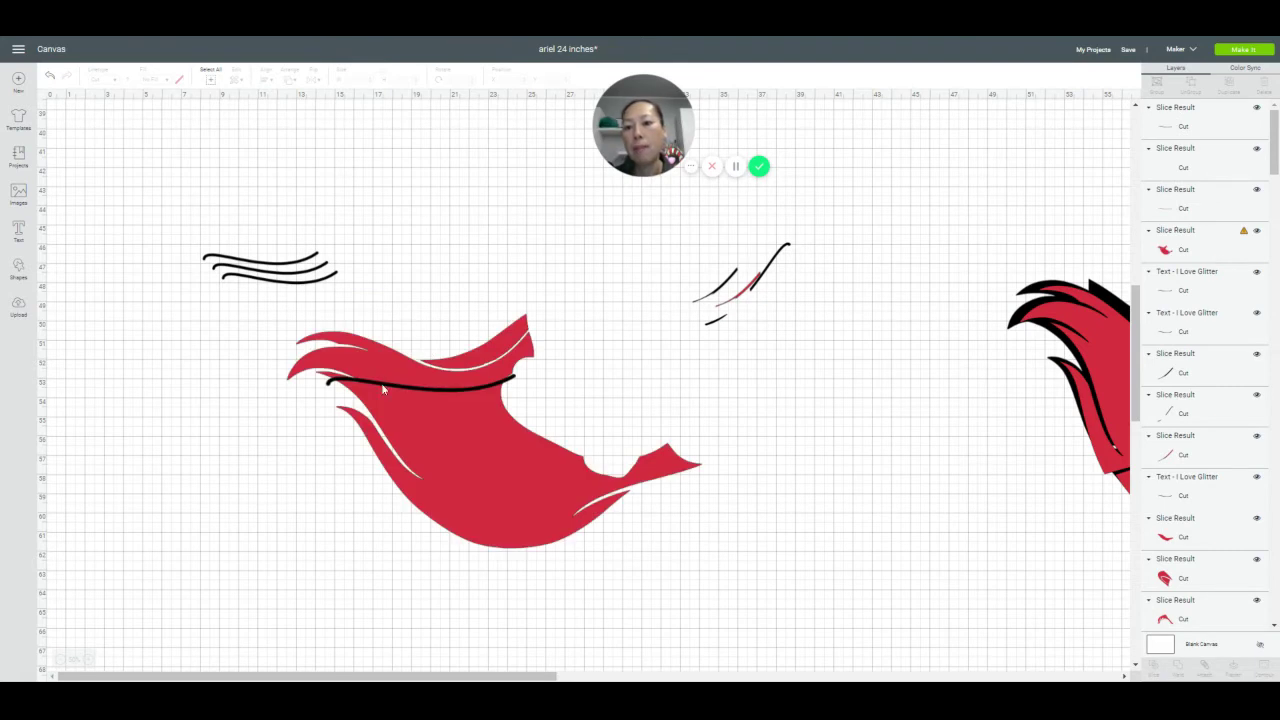
Move the cut-out black and red slice pieces off the hair's upper cut and delete all the leftovers
{"action": "left_click_drag", "start_coordinate": [383, 390], "coordinate": [742, 461]}
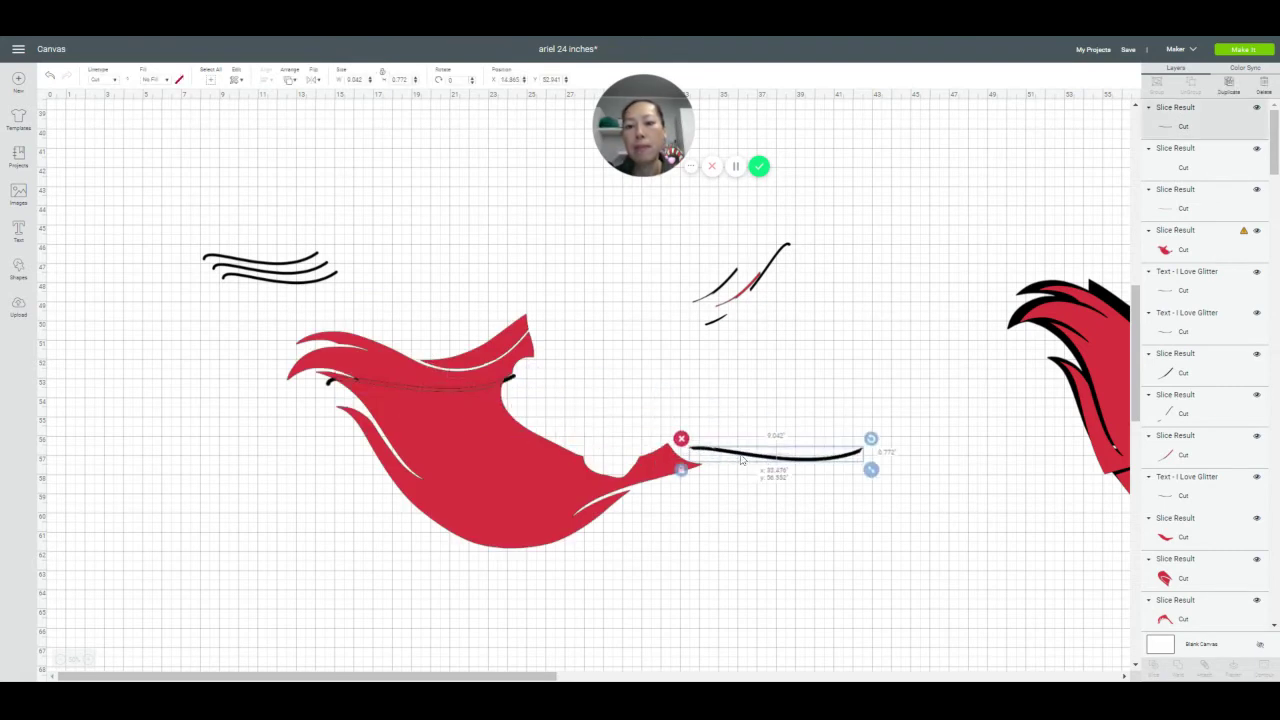
{"action": "left_click", "coordinate": [681, 440]}
{"action": "left_click_drag", "start_coordinate": [455, 393], "coordinate": [607, 384]}
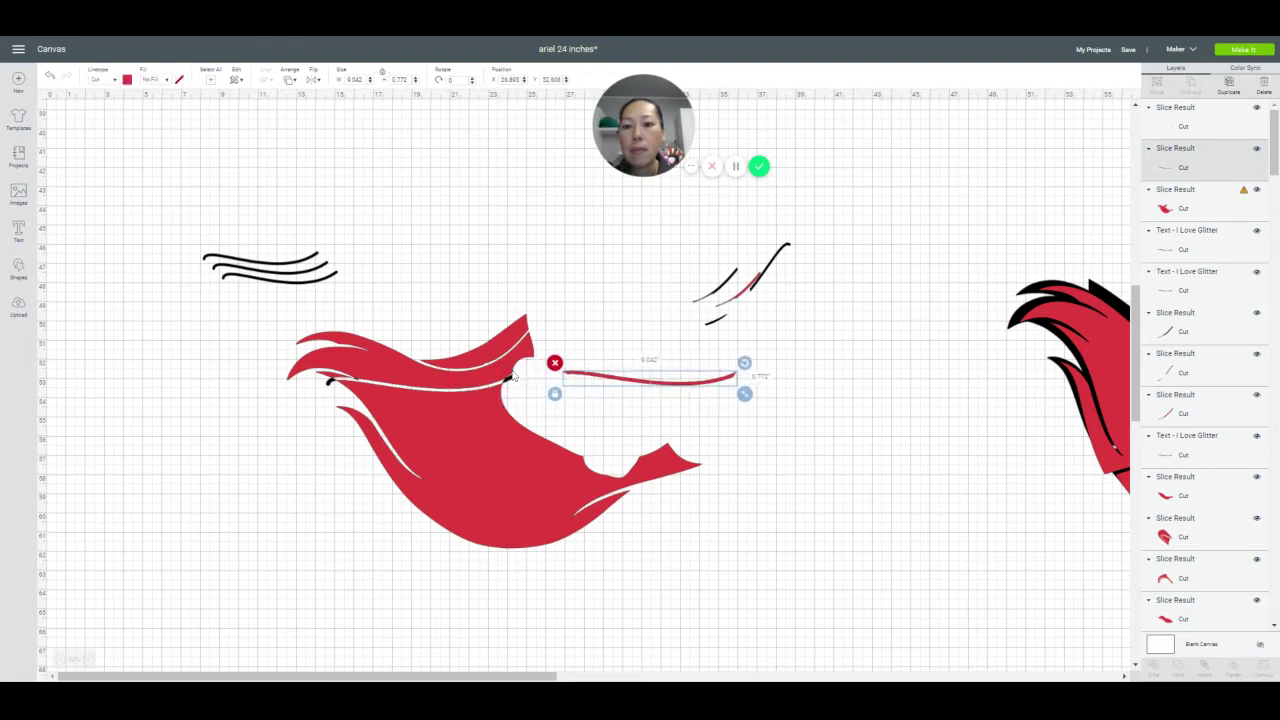
{"action": "key", "text": "Delete"}
{"action": "left_click", "coordinate": [514, 379]}
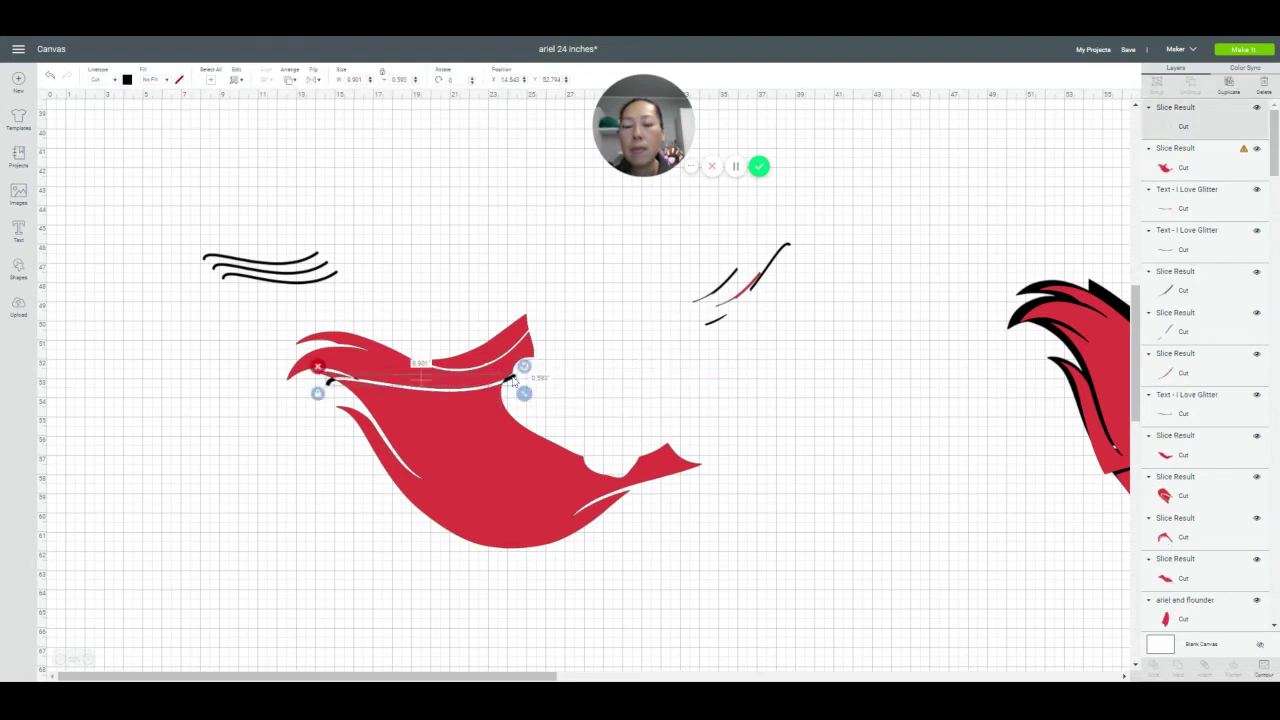
{"action": "left_click_drag", "start_coordinate": [513, 379], "coordinate": [803, 400]}
{"action": "left_click", "coordinate": [607, 384]}
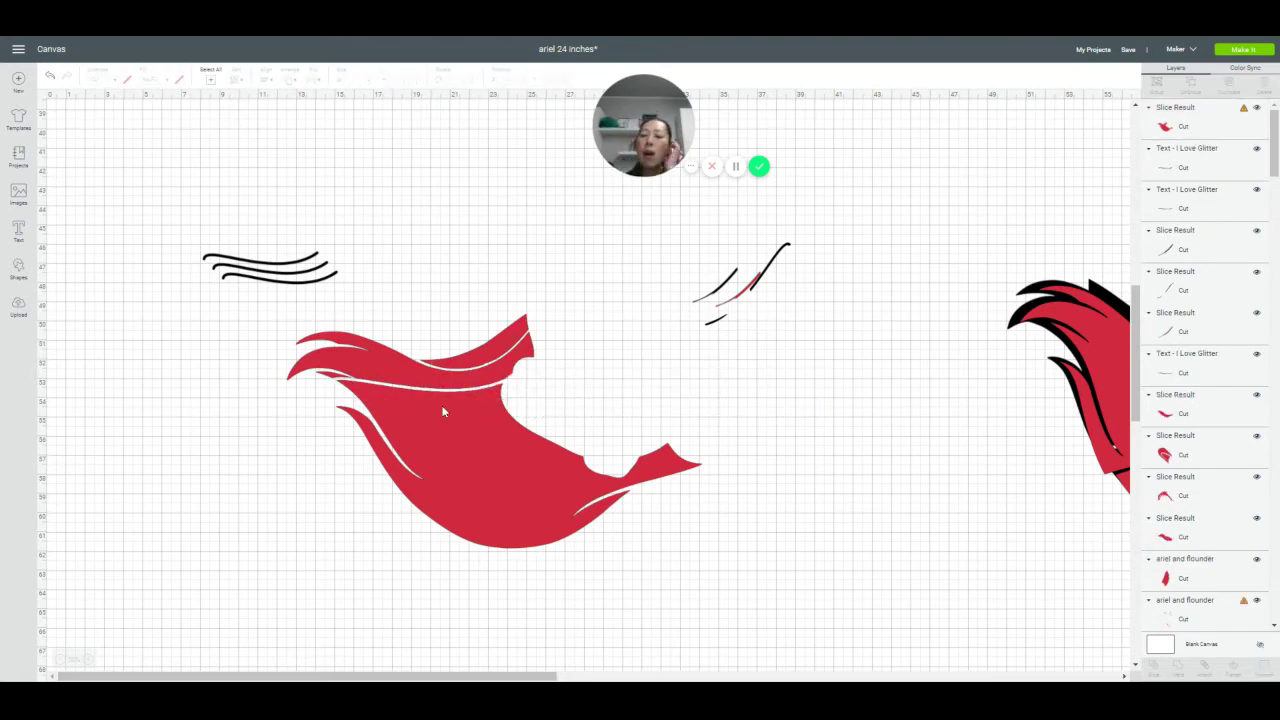
Duplicate the large red hair piece twice
{"action": "left_click", "coordinate": [438, 379]}
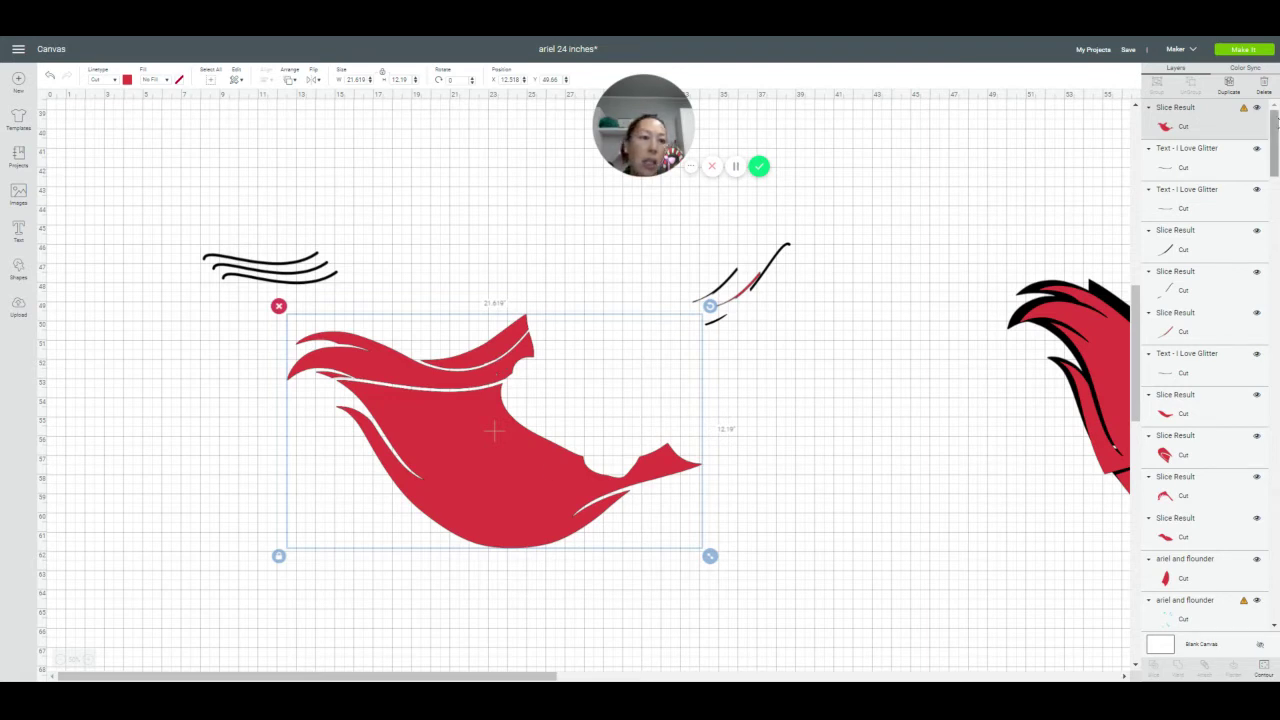
{"action": "left_click", "coordinate": [1227, 85]}
{"action": "left_click", "coordinate": [1227, 85]}
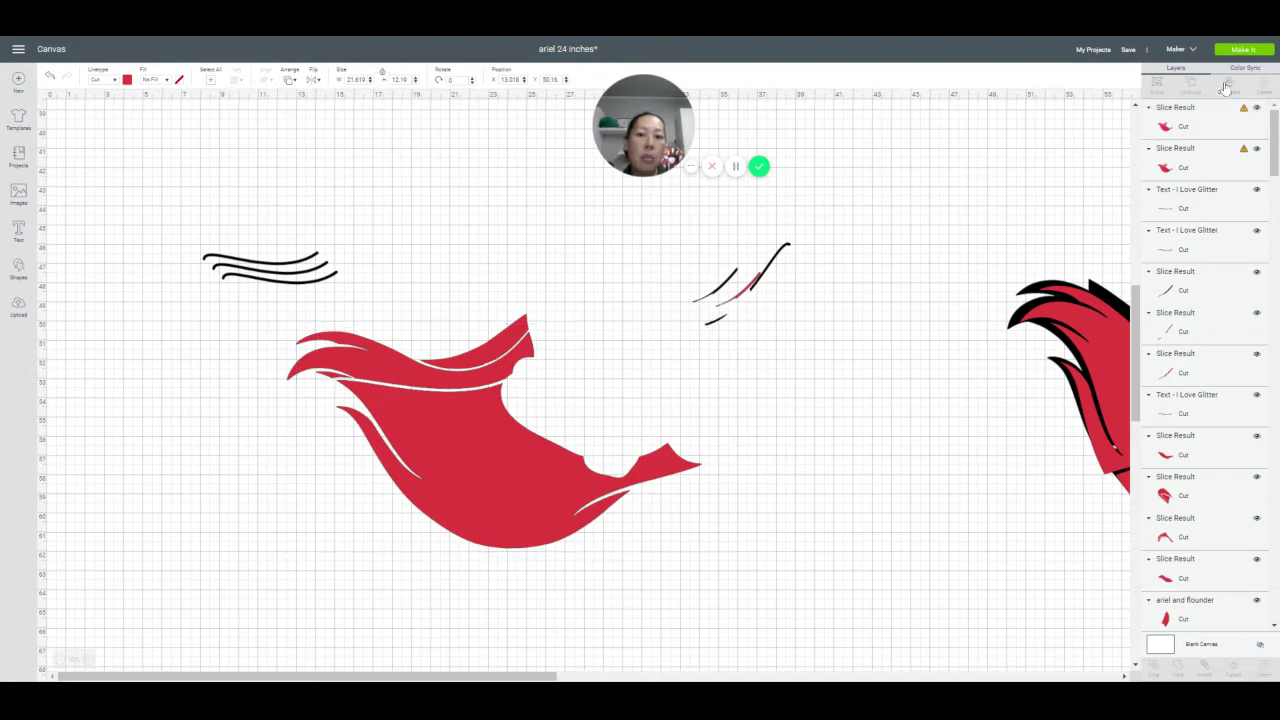
Hide contours on the top hair copy so only the wavy middle strand remains, and move that strand out to the left
{"action": "left_click", "coordinate": [1265, 668]}
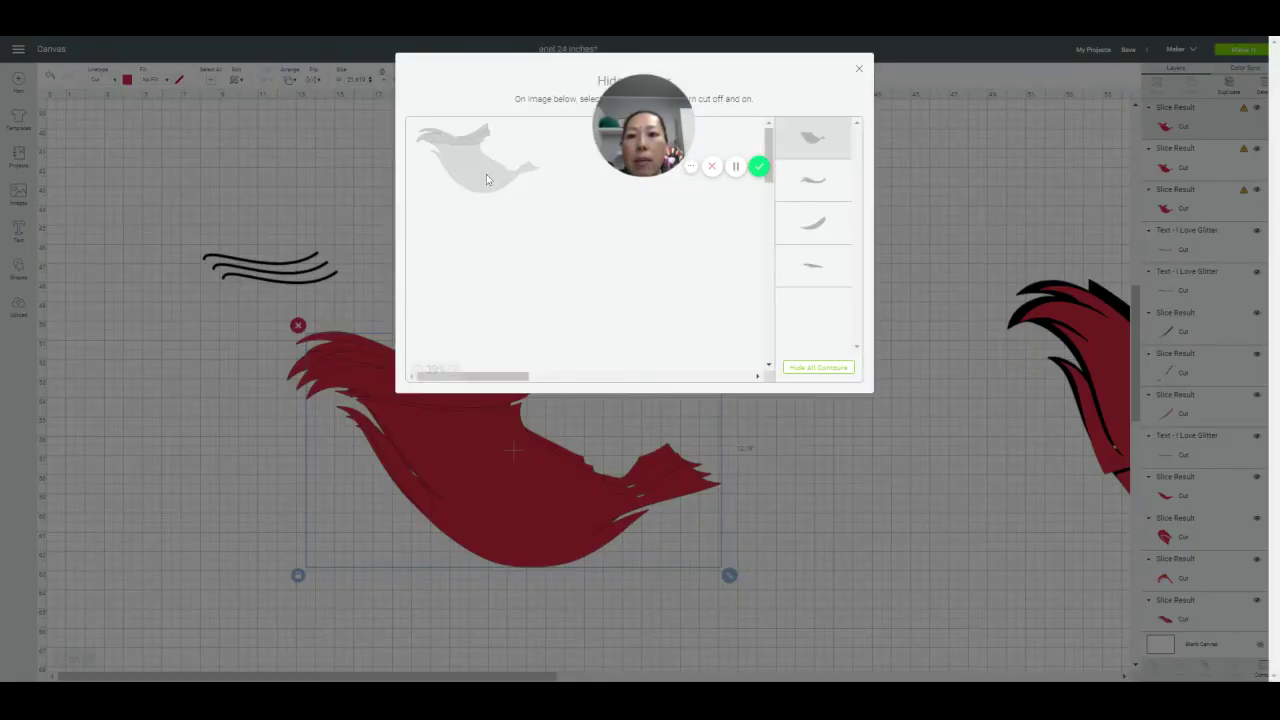
{"action": "left_click", "coordinate": [478, 145]}
{"action": "left_click", "coordinate": [484, 142]}
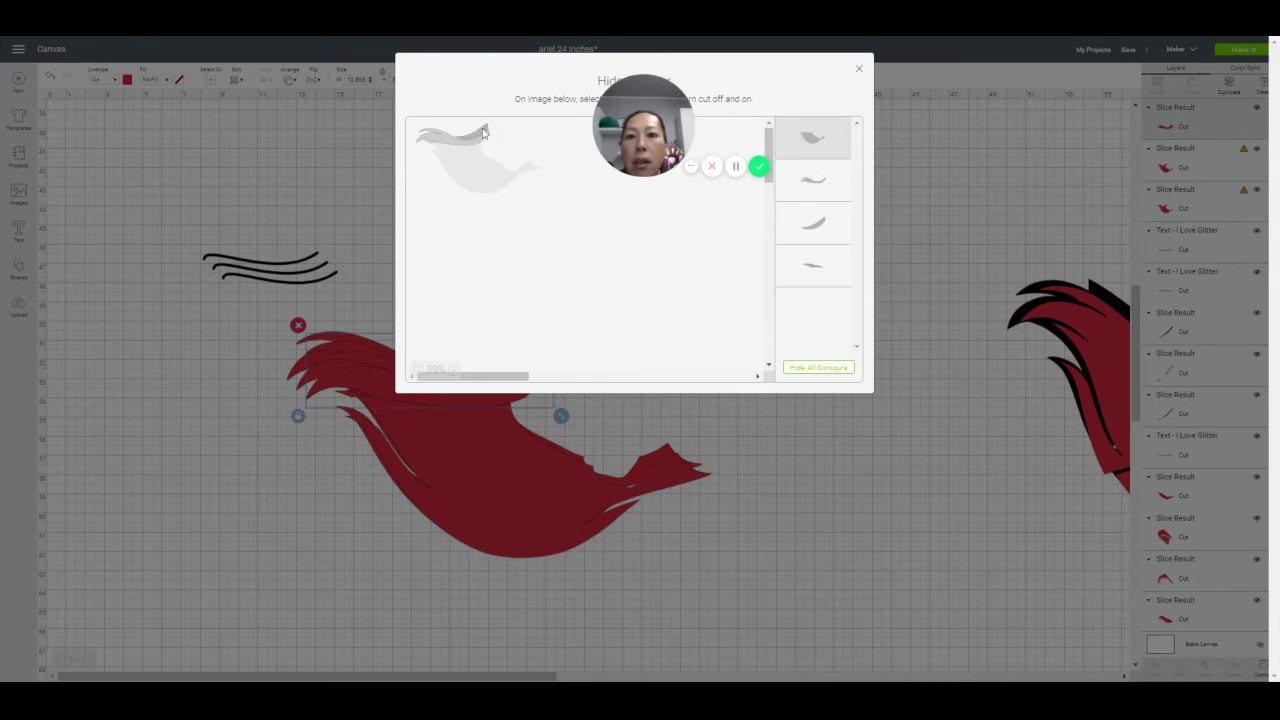
{"action": "left_click", "coordinate": [860, 72]}
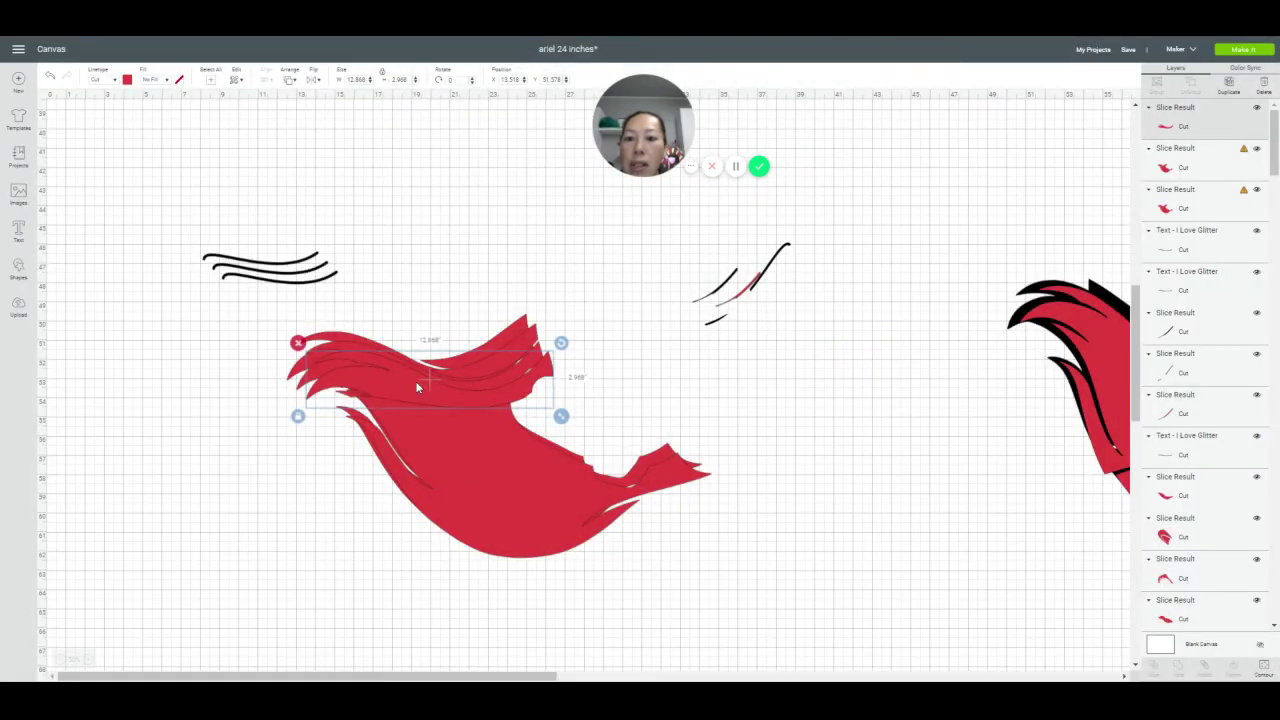
{"action": "left_click_drag", "start_coordinate": [418, 388], "coordinate": [231, 432]}
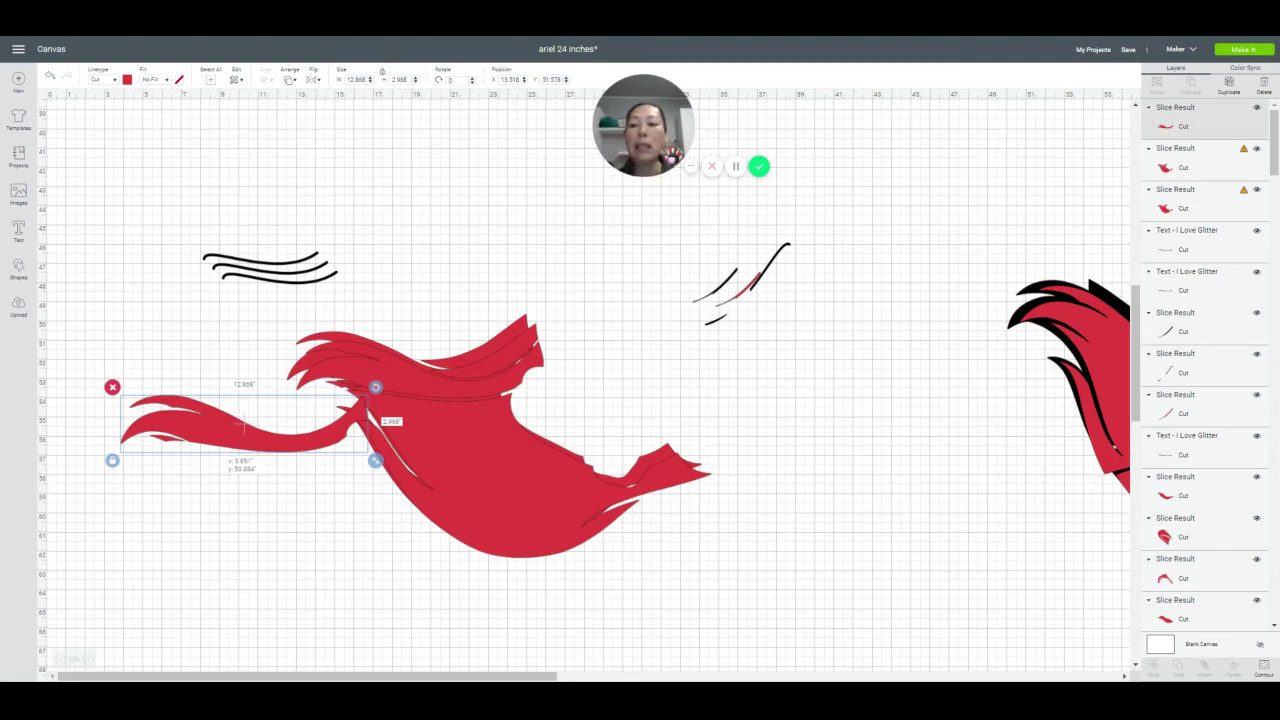
{"action": "left_click_drag", "start_coordinate": [231, 431], "coordinate": [231, 432]}
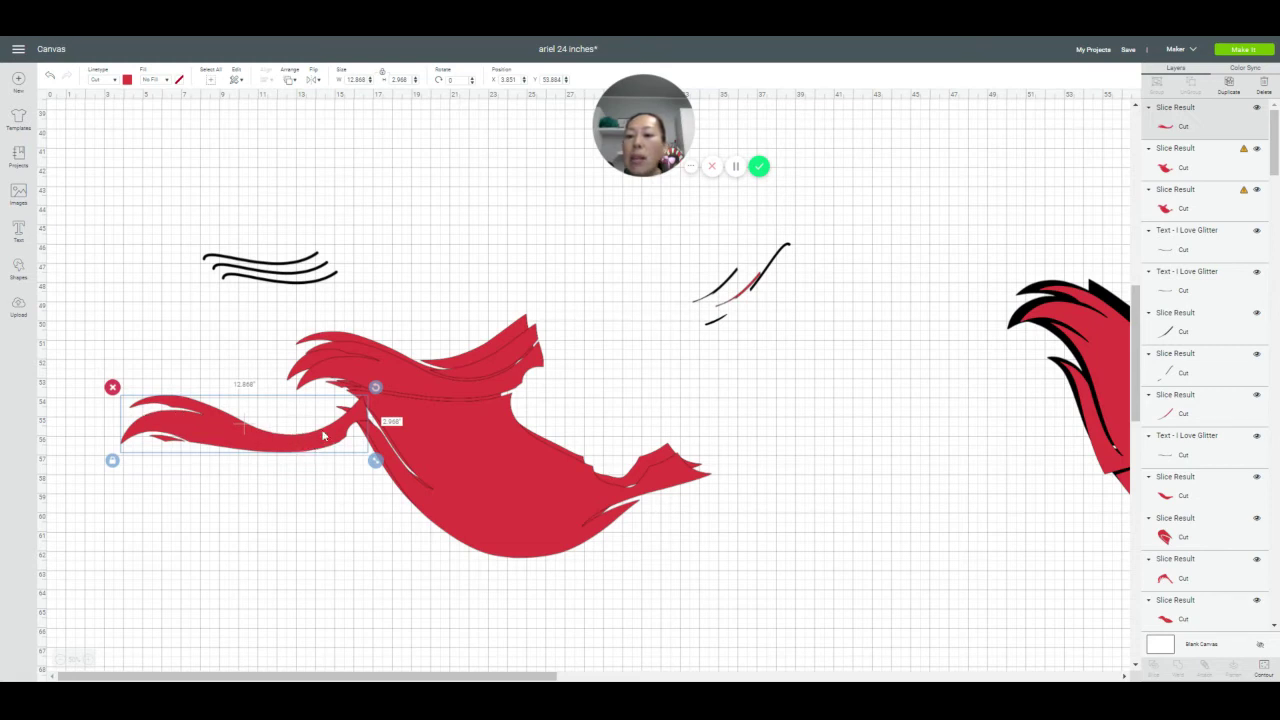
{"action": "mouse_move", "coordinate": [332, 431]}
{"action": "left_mouse_down"}
{"action": "mouse_move", "coordinate": [364, 399]}
{"action": "mouse_move", "coordinate": [319, 446]}
{"action": "left_mouse_up"}
Hide the wavy middle strand and lower body contours on the second hair copy, and realign its upper strand with the hair
{"action": "left_click", "coordinate": [432, 398]}
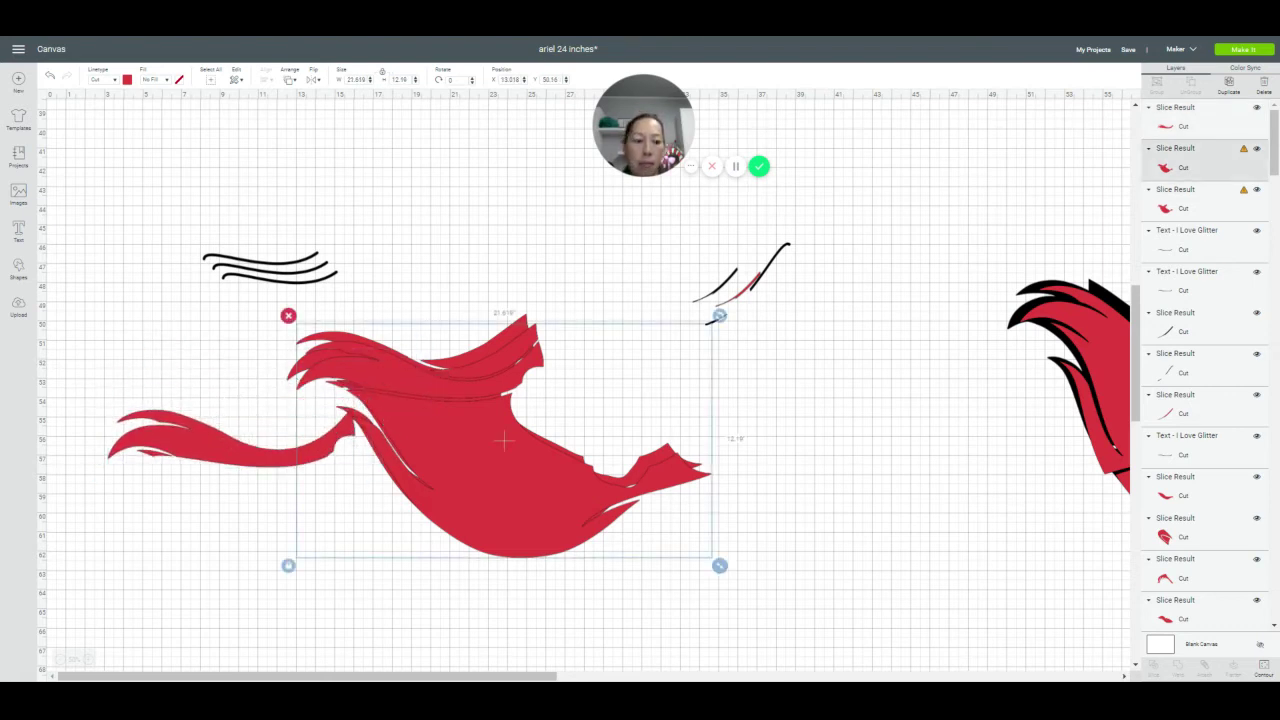
{"action": "left_click", "coordinate": [1263, 668]}
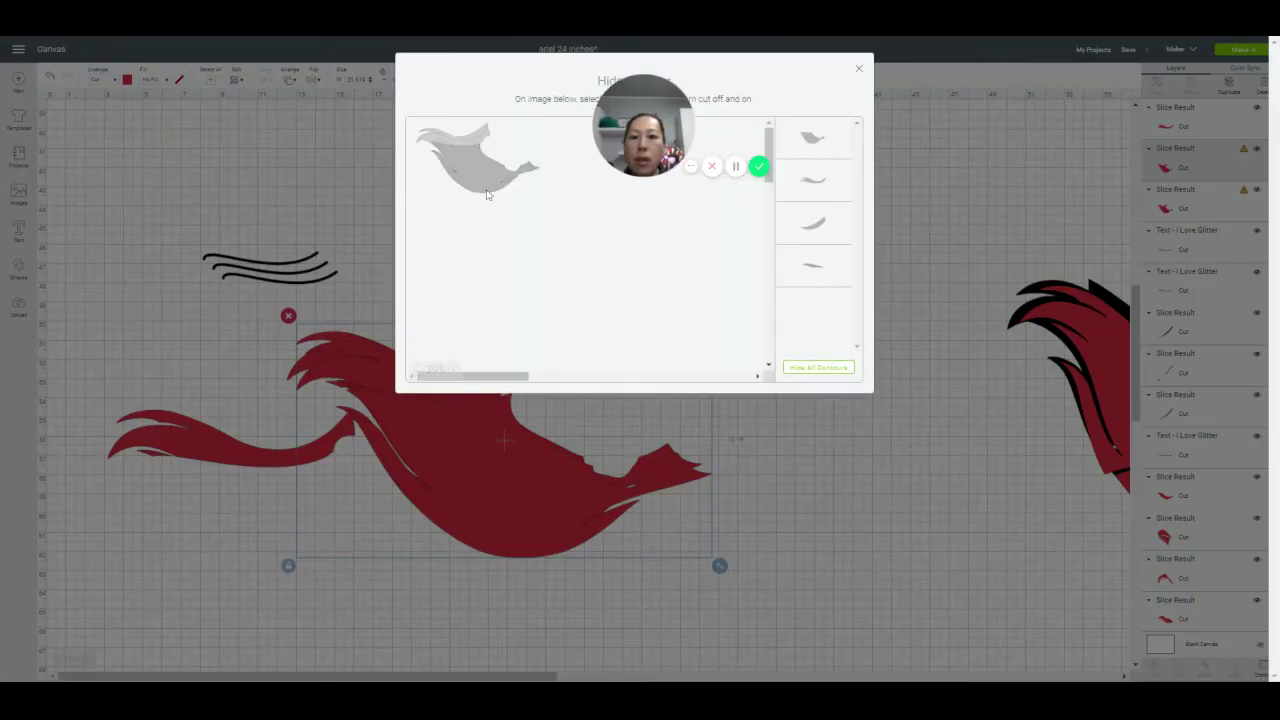
{"action": "left_click", "coordinate": [514, 154]}
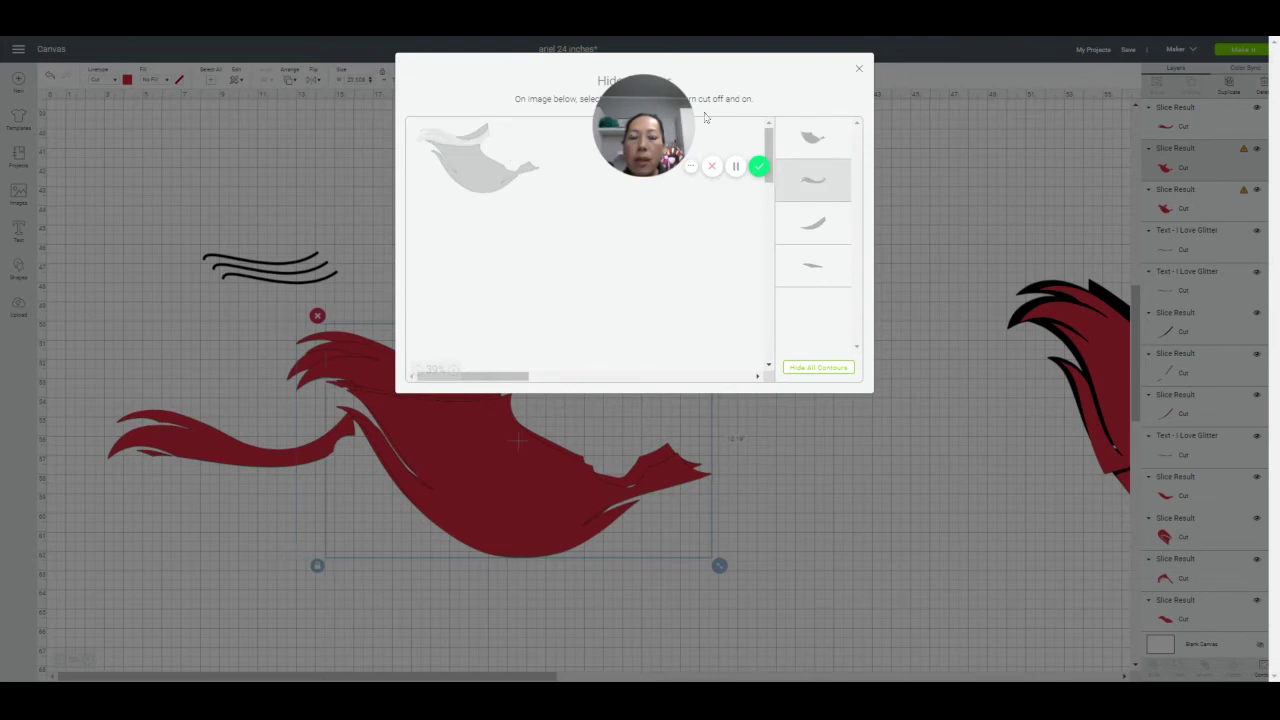
{"action": "left_click", "coordinate": [470, 176]}
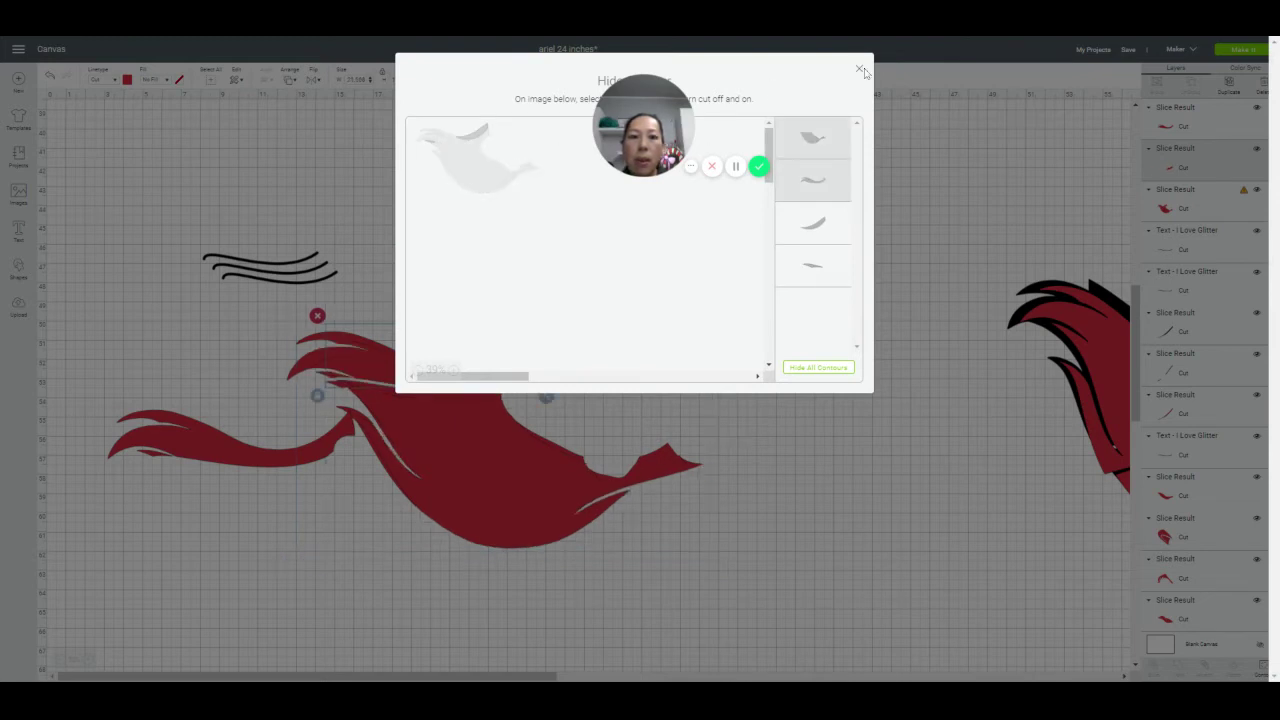
{"action": "left_click", "coordinate": [858, 71]}
{"action": "mouse_move", "coordinate": [479, 370]}
{"action": "left_mouse_down"}
{"action": "mouse_move", "coordinate": [513, 293]}
{"action": "mouse_move", "coordinate": [467, 347]}
{"action": "mouse_move", "coordinate": [473, 362]}
{"action": "left_mouse_up"}
Hide the wavy strand, upper strand and small sliver contours on the remaining hair piece, leaving only the lower body
{"action": "left_click", "coordinate": [514, 520], "text": "shift"}
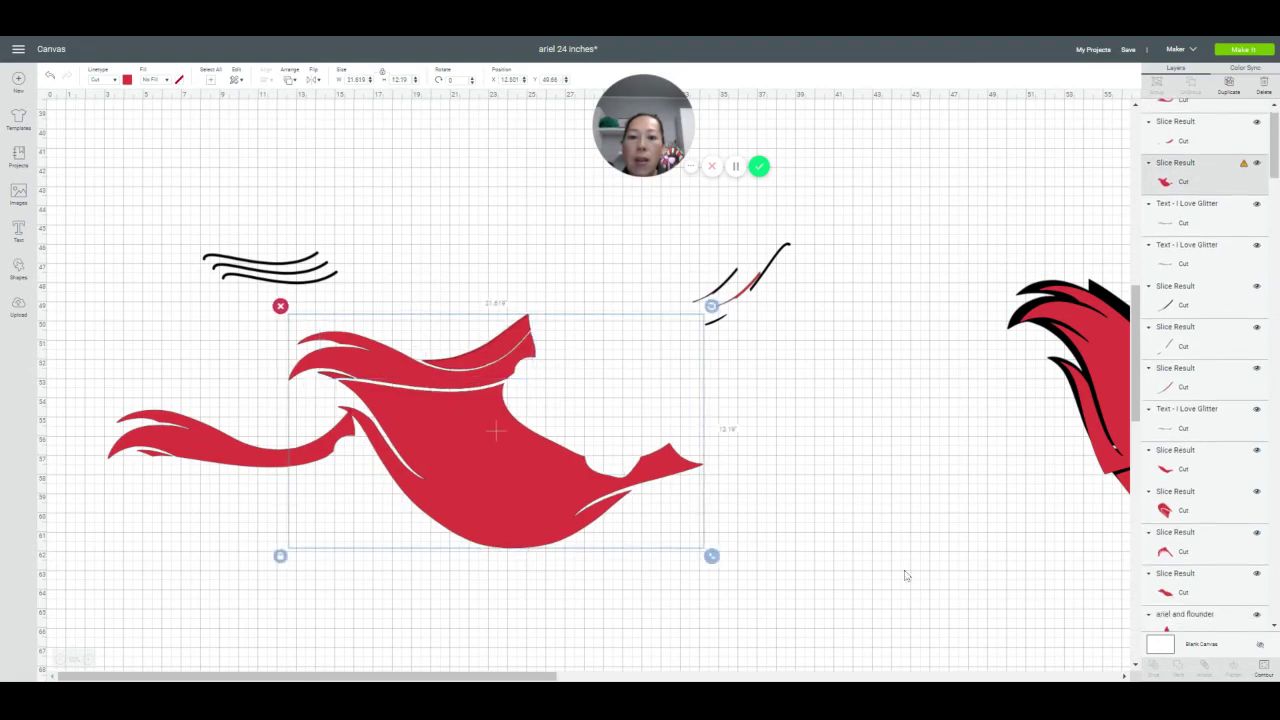
{"action": "left_click", "coordinate": [1266, 668]}
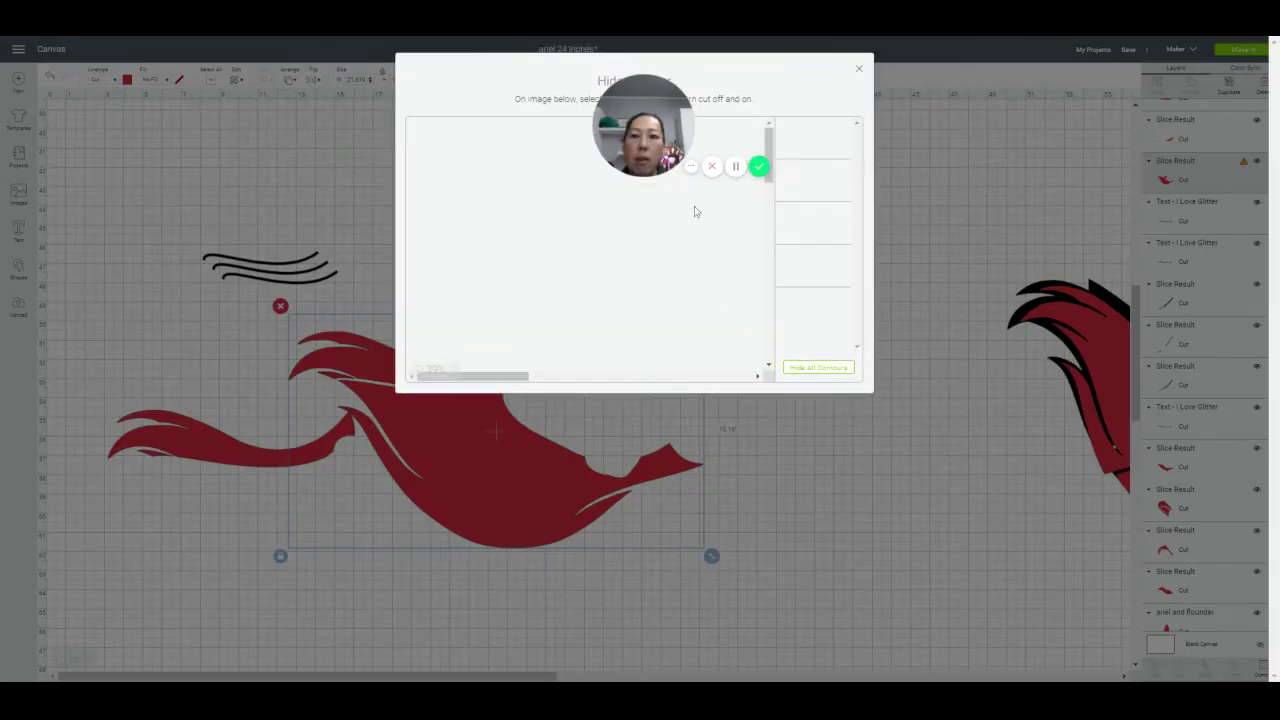
{"action": "left_click", "coordinate": [455, 146]}
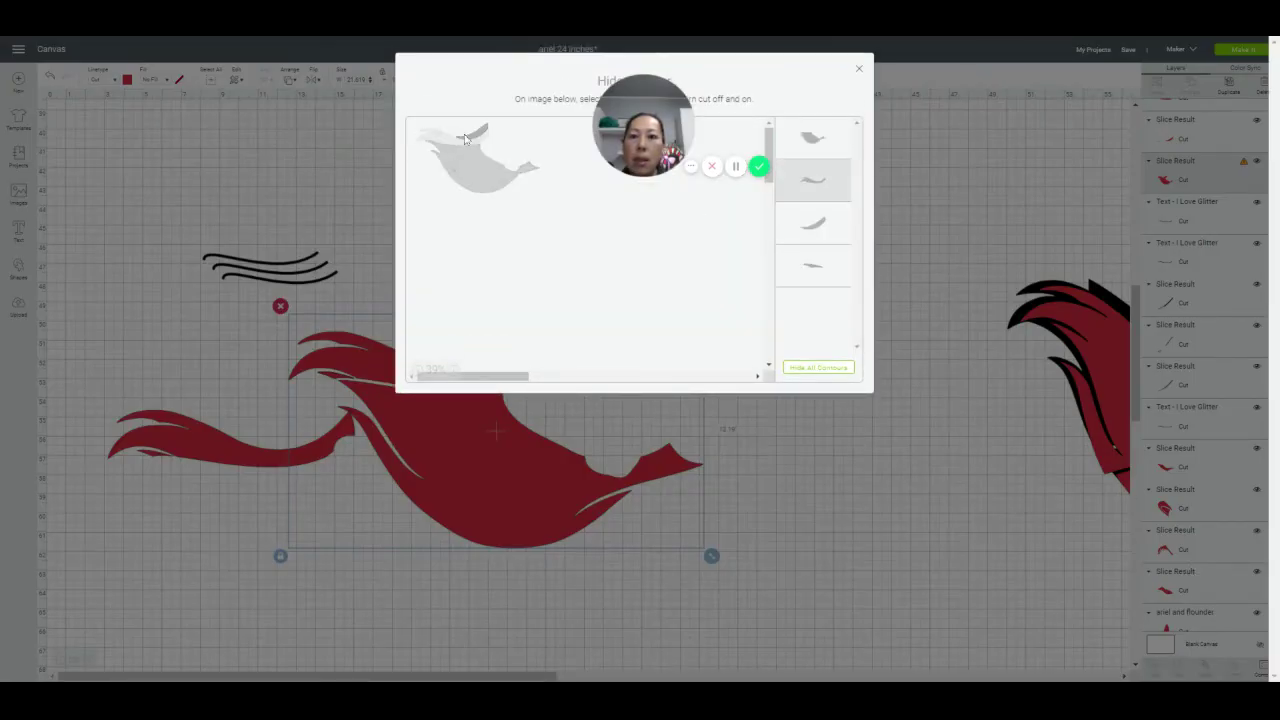
{"action": "left_click", "coordinate": [436, 145]}
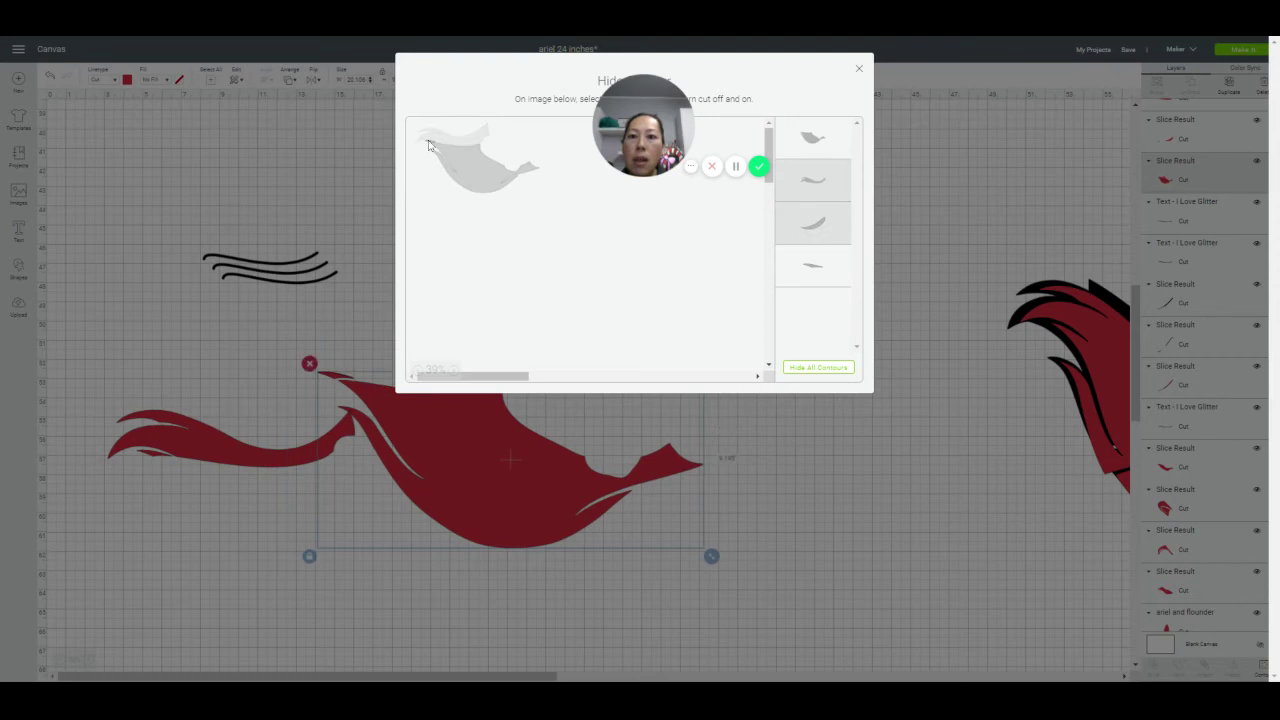
{"action": "left_click", "coordinate": [428, 145]}
{"action": "left_click", "coordinate": [858, 69]}
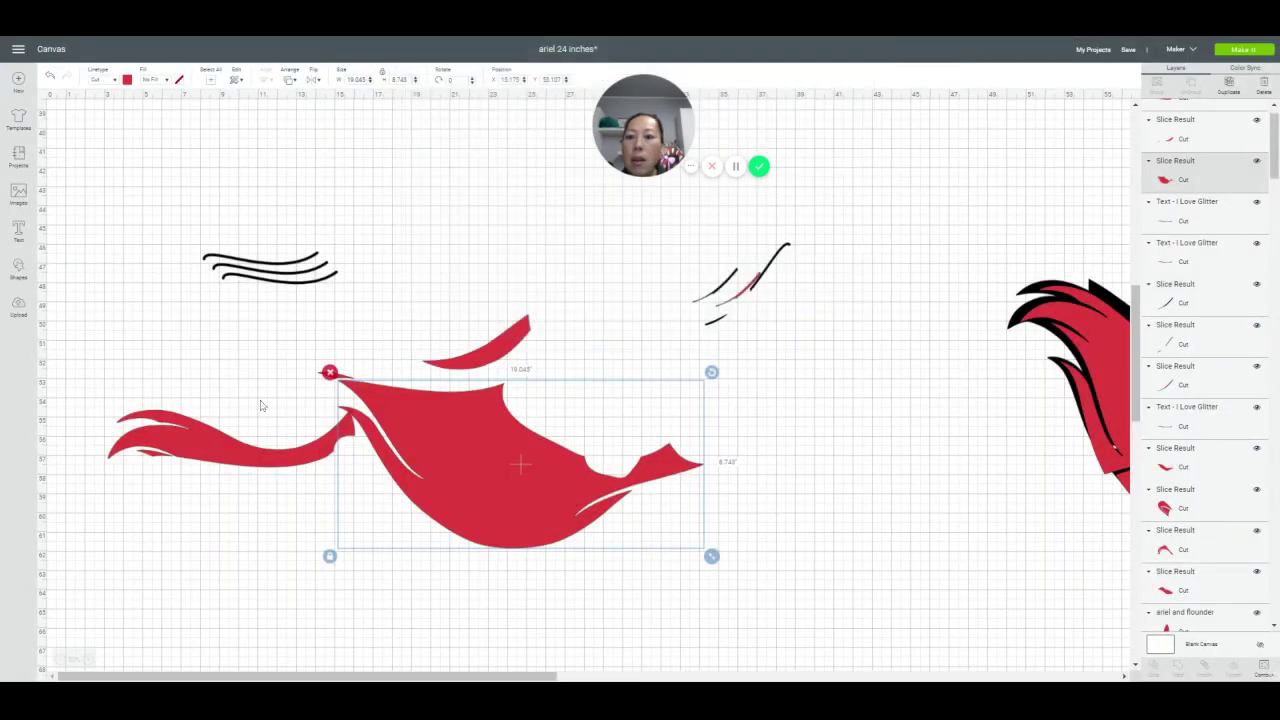
Hide the leftover sliver contour on the upper strand piece and move the wavy strand back between it and the lower body
{"action": "left_click", "coordinate": [300, 397]}
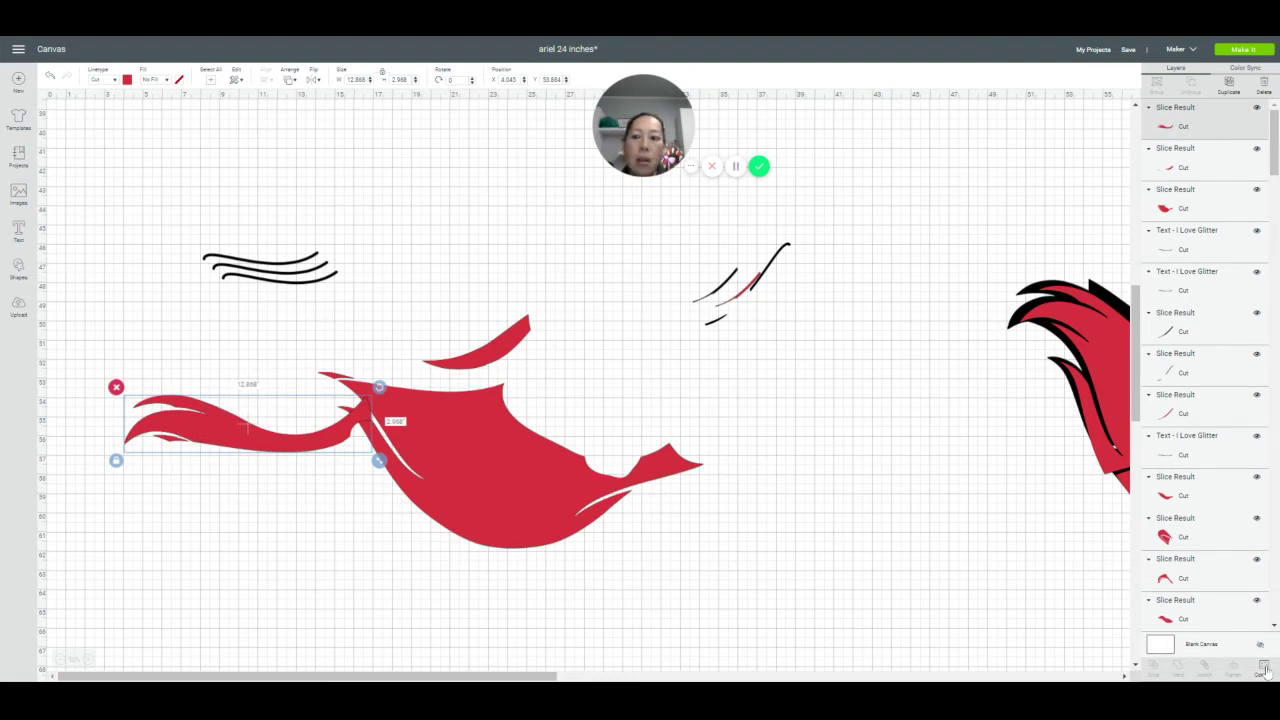
{"action": "left_click", "coordinate": [465, 503]}
{"action": "left_click", "coordinate": [524, 350]}
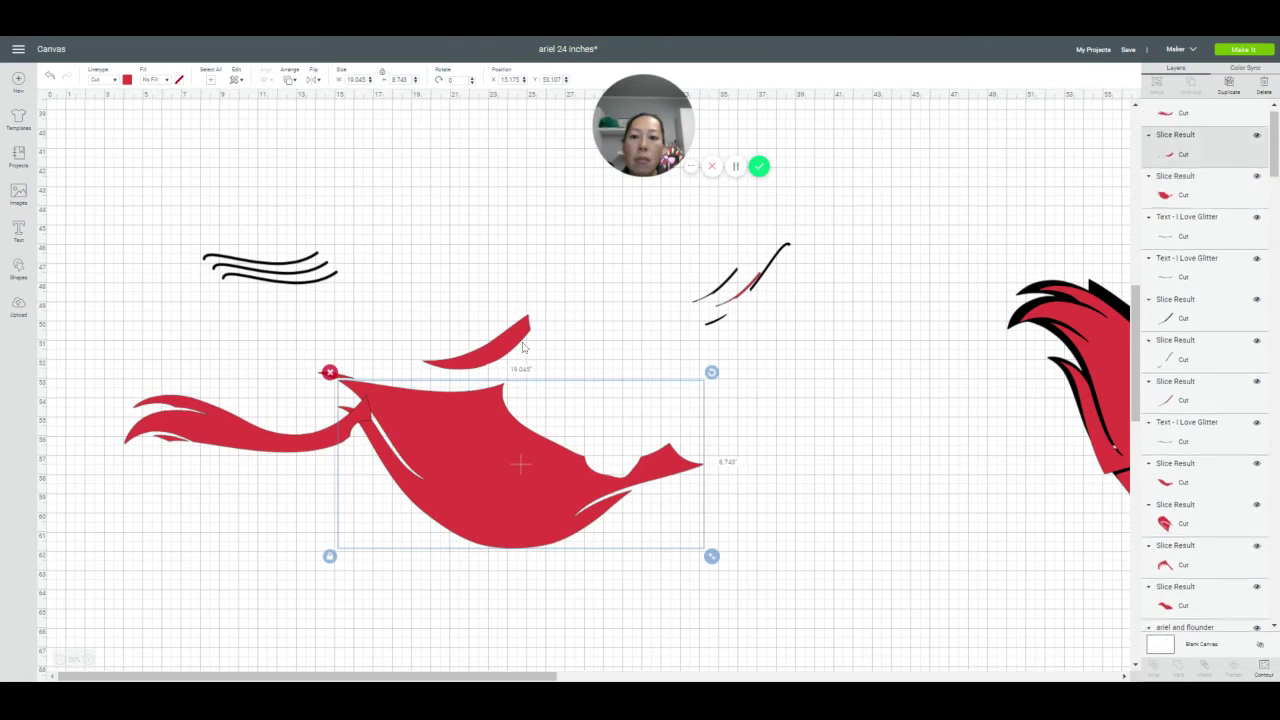
{"action": "left_click", "coordinate": [1264, 668]}
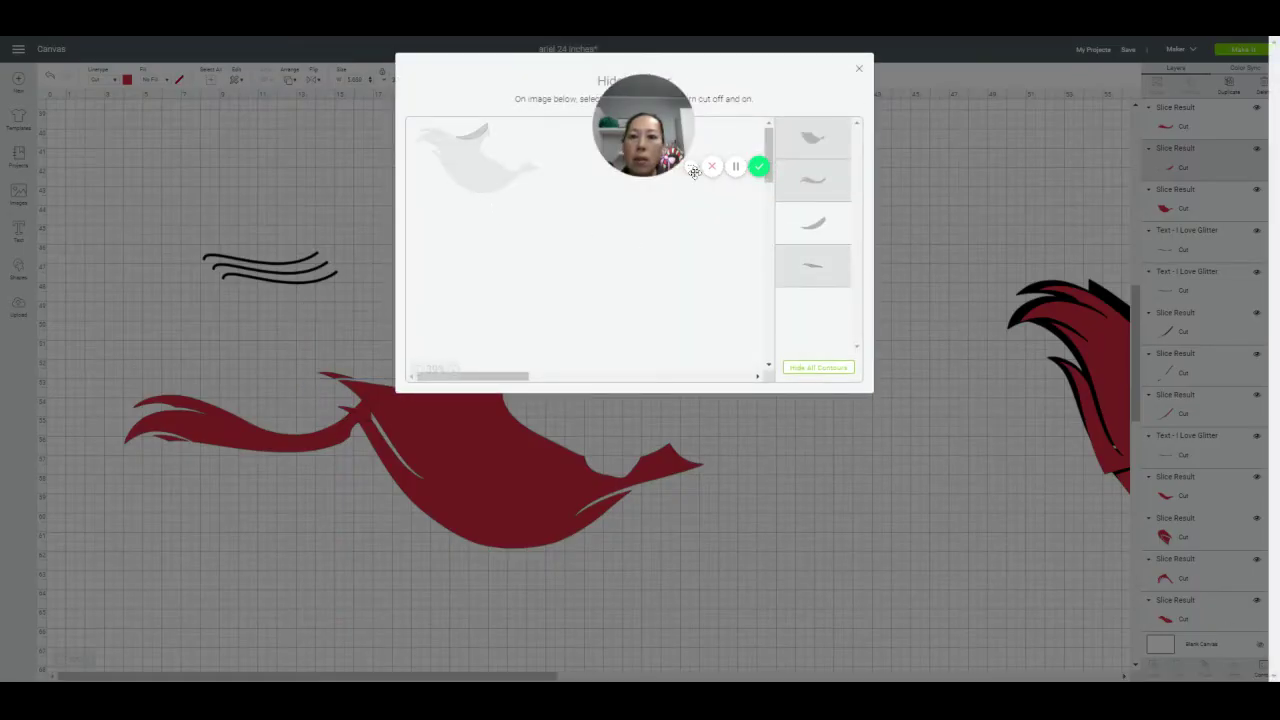
{"action": "left_click", "coordinate": [859, 70]}
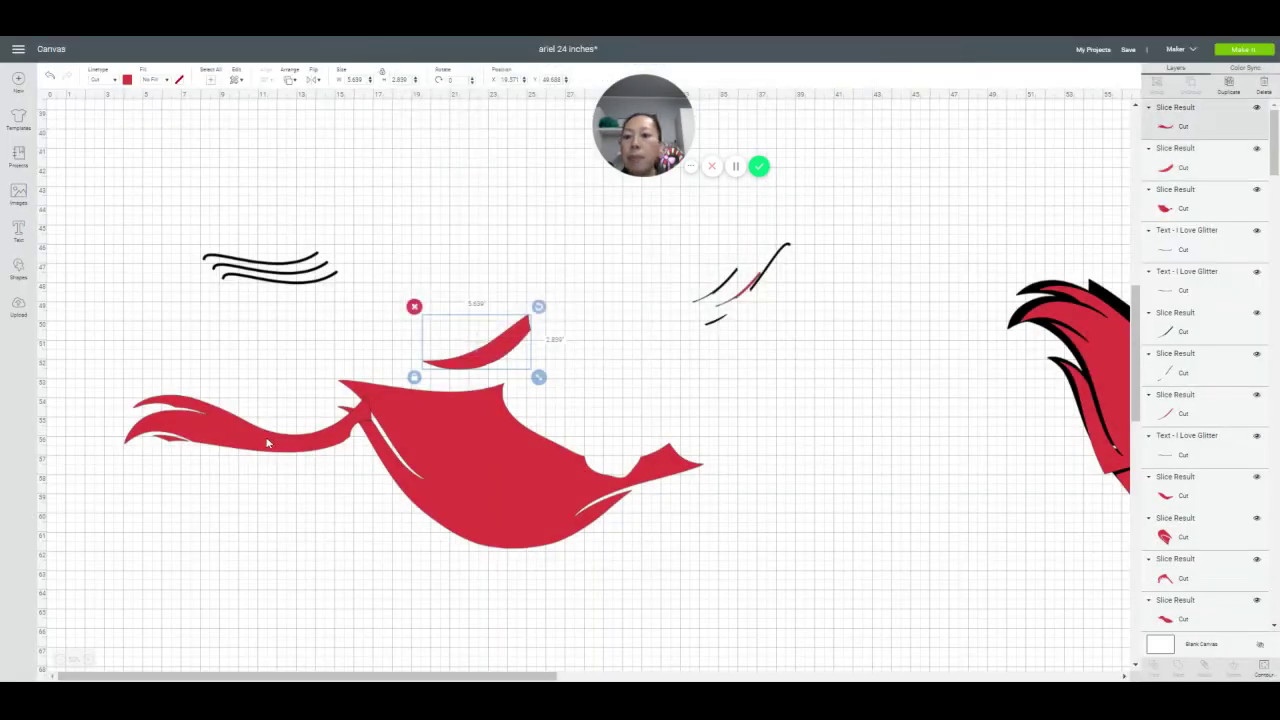
{"action": "left_click_drag", "start_coordinate": [266, 443], "coordinate": [432, 378]}
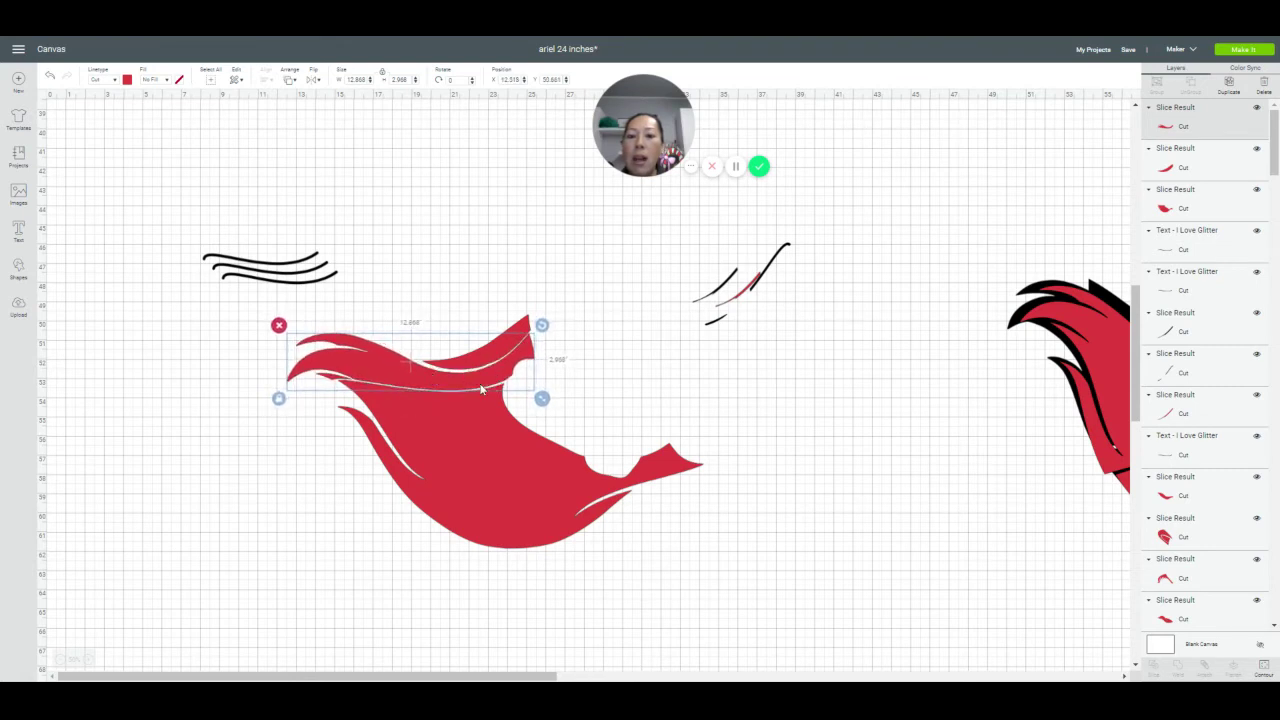
Bring the short curved black stroke to the front and lay it diagonally across the right end of the wavy strand
{"action": "left_click", "coordinate": [769, 263]}
{"action": "left_click", "coordinate": [716, 297]}
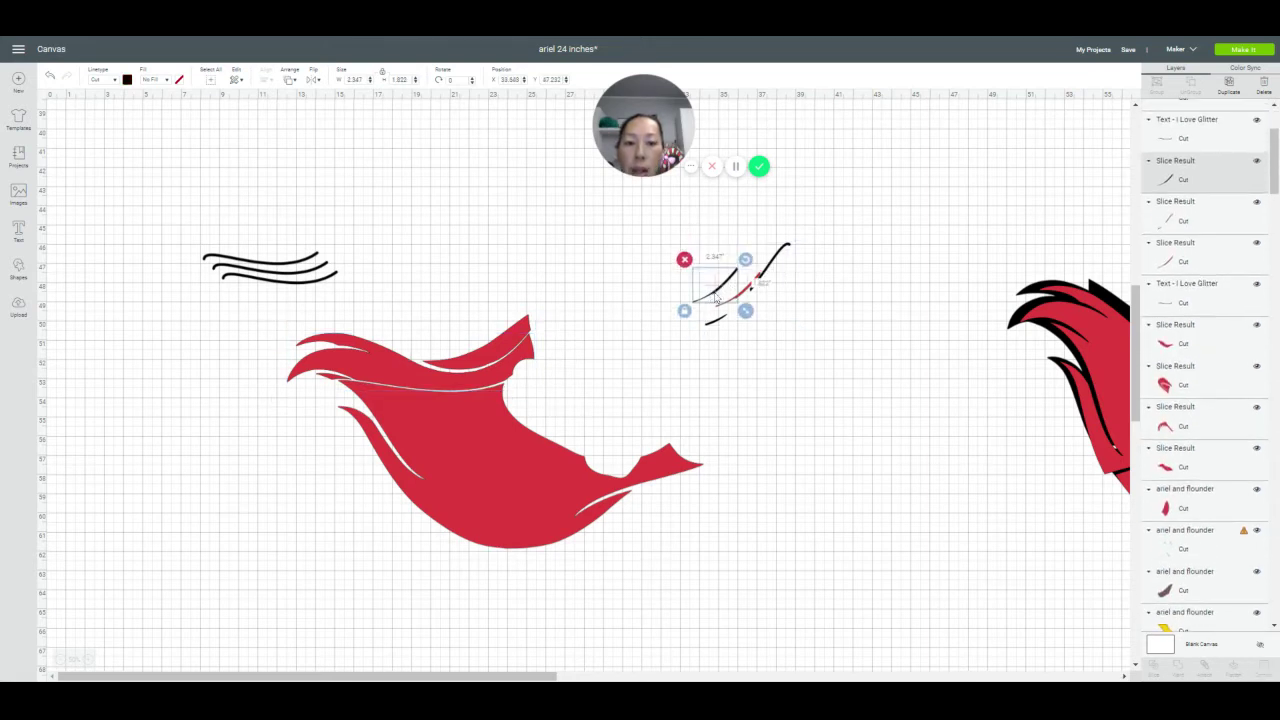
{"action": "mouse_move", "coordinate": [716, 297]}
{"action": "left_mouse_down"}
{"action": "mouse_move", "coordinate": [528, 373]}
{"action": "mouse_move", "coordinate": [632, 338]}
{"action": "left_mouse_up"}
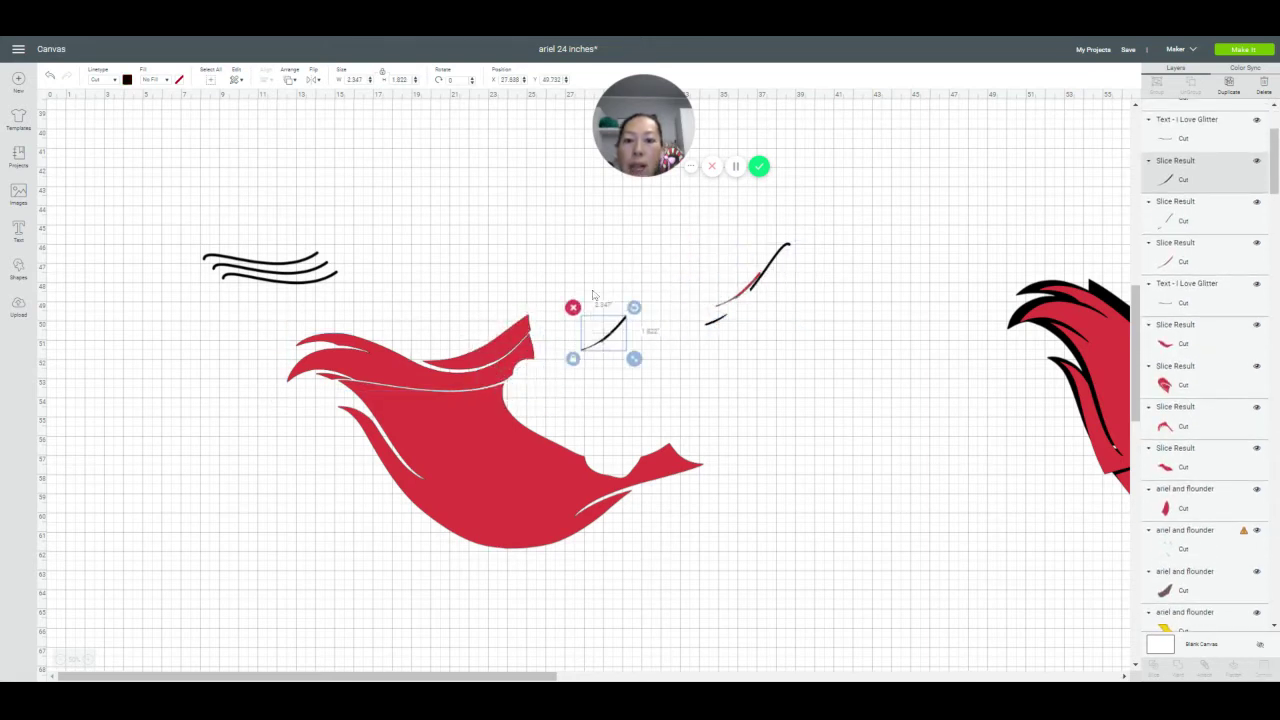
{"action": "left_click", "coordinate": [289, 81]}
{"action": "left_click", "coordinate": [311, 130]}
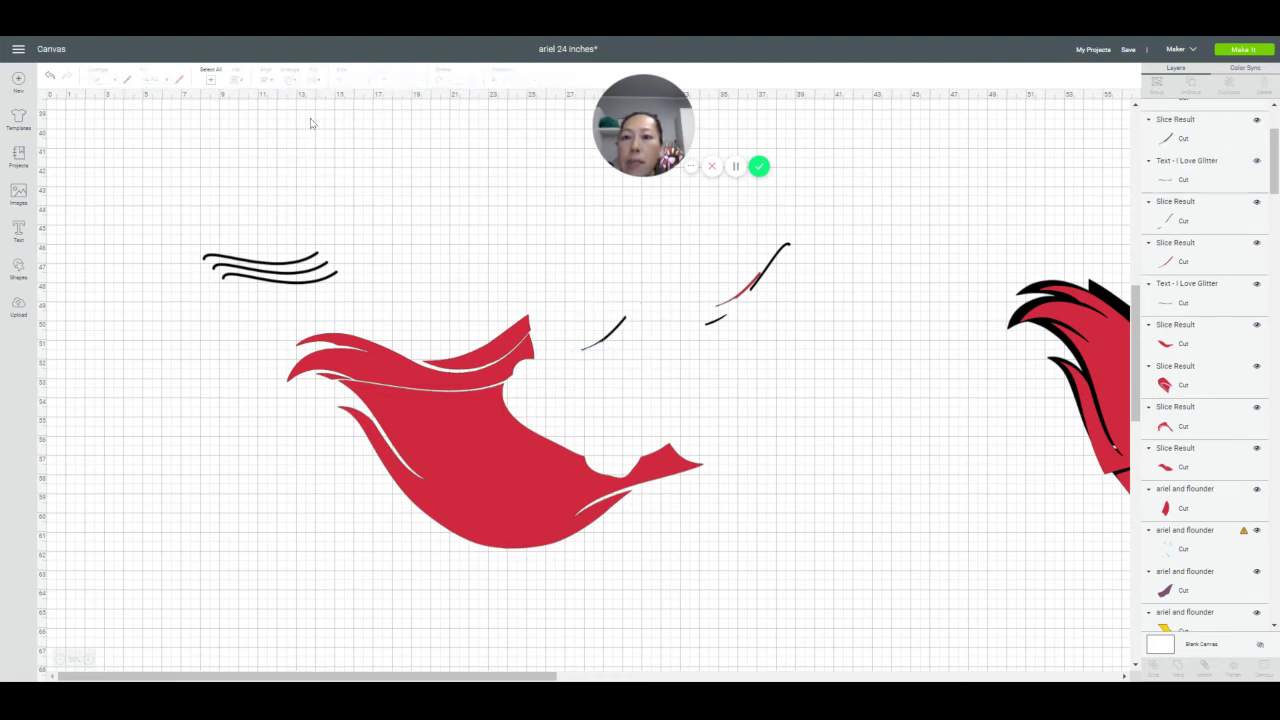
{"action": "left_click", "coordinate": [614, 337]}
{"action": "left_click_drag", "start_coordinate": [614, 337], "coordinate": [497, 373]}
{"action": "key", "text": "ctrl+z"}
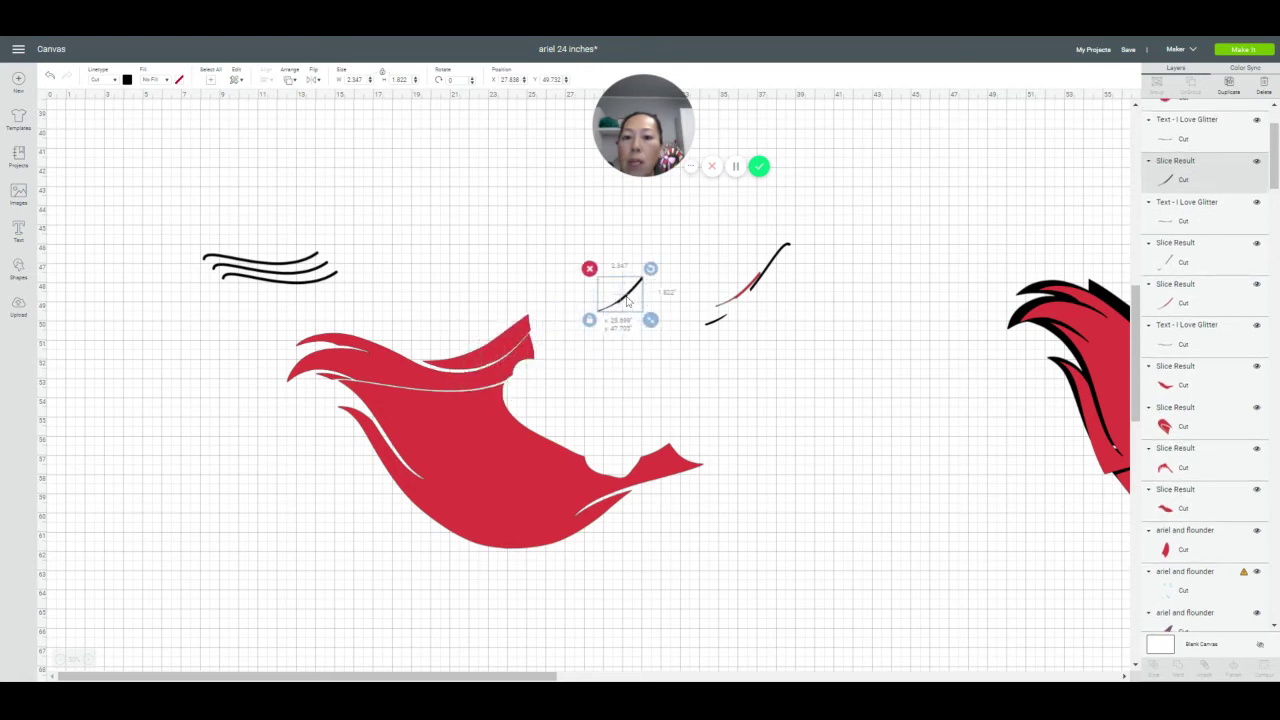
{"action": "left_click", "coordinate": [287, 86]}
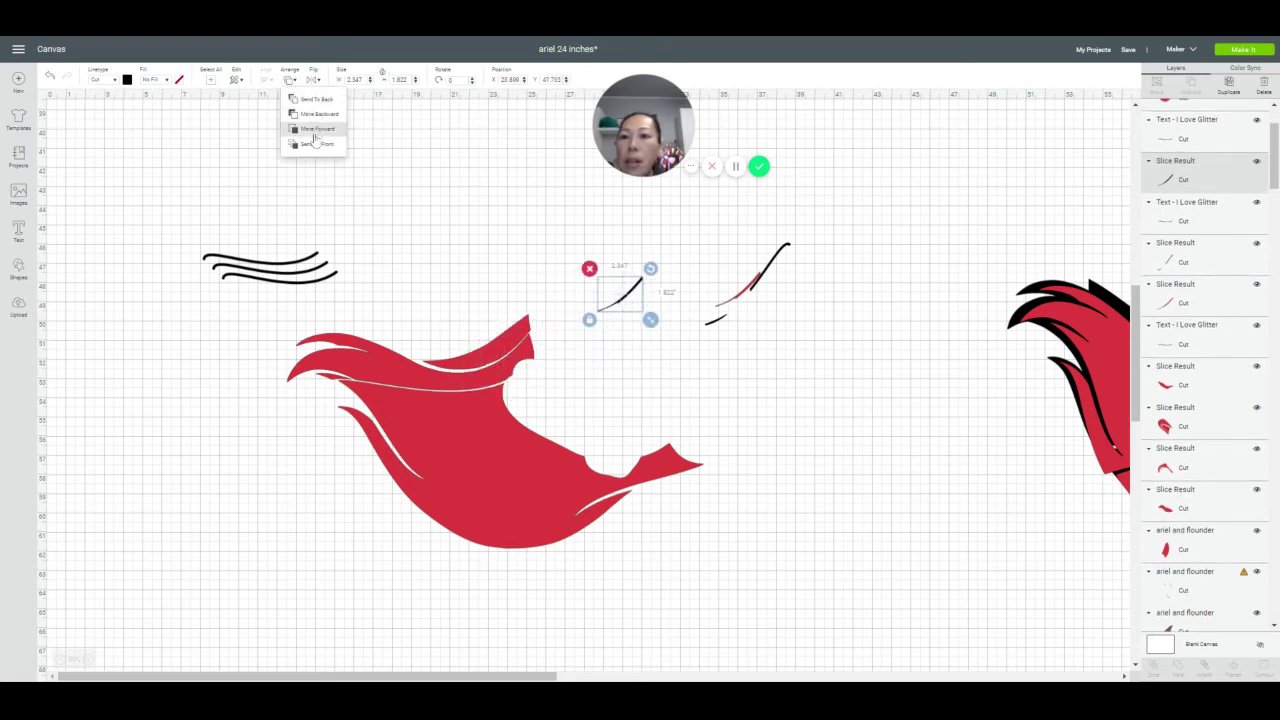
{"action": "left_click", "coordinate": [300, 114]}
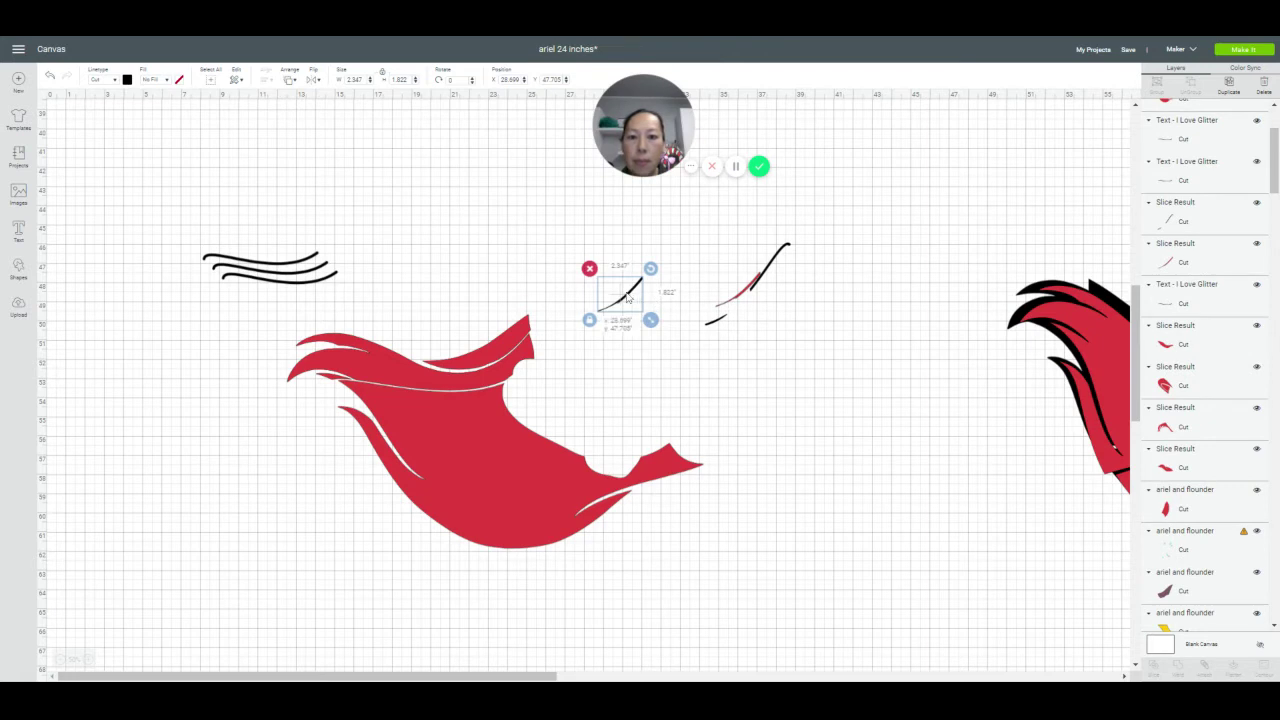
{"action": "mouse_move", "coordinate": [625, 297]}
{"action": "left_mouse_down"}
{"action": "mouse_move", "coordinate": [545, 319]}
{"action": "mouse_move", "coordinate": [492, 377]}
{"action": "left_mouse_up"}
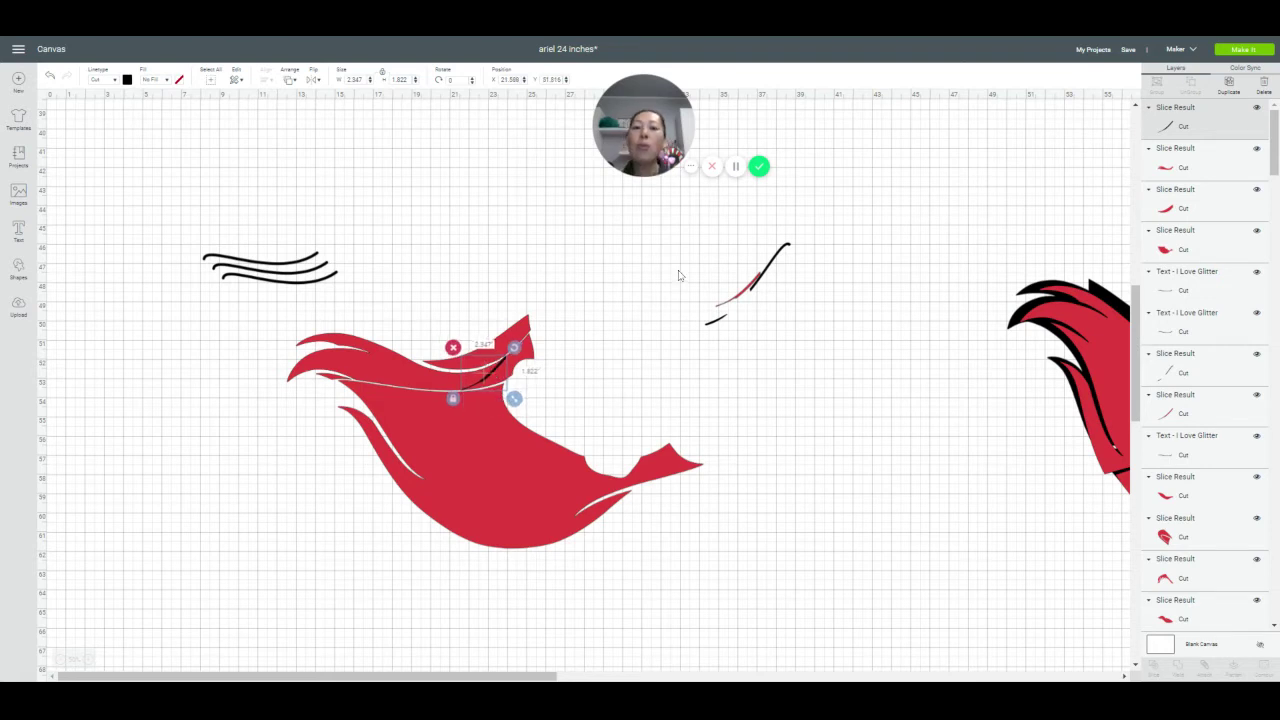
Slice the wavy middle strand with the short black stroke lying diagonally across its right end
{"action": "mouse_move", "coordinate": [574, 364]}
{"action": "left_mouse_down"}
{"action": "mouse_move", "coordinate": [497, 378]}
{"action": "mouse_move", "coordinate": [520, 365]}
{"action": "mouse_move", "coordinate": [488, 366]}
{"action": "left_mouse_up"}
{"action": "left_click", "coordinate": [700, 420]}
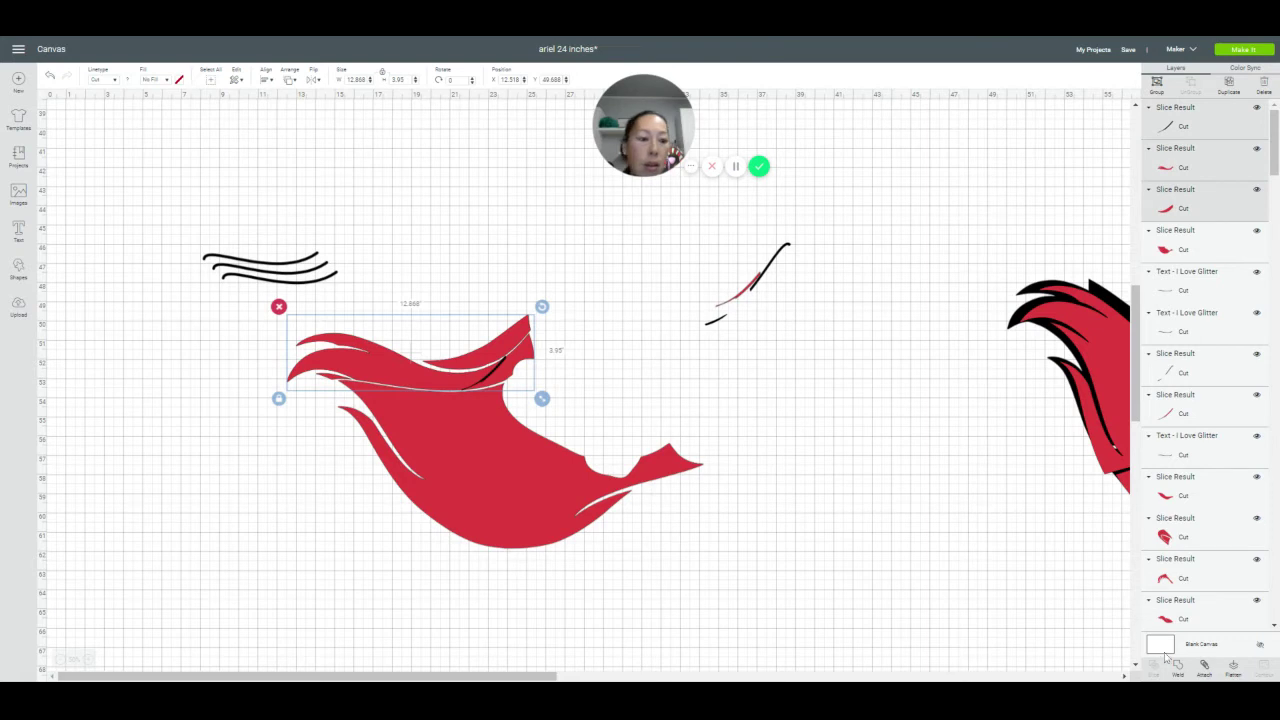
{"action": "left_click", "coordinate": [762, 377]}
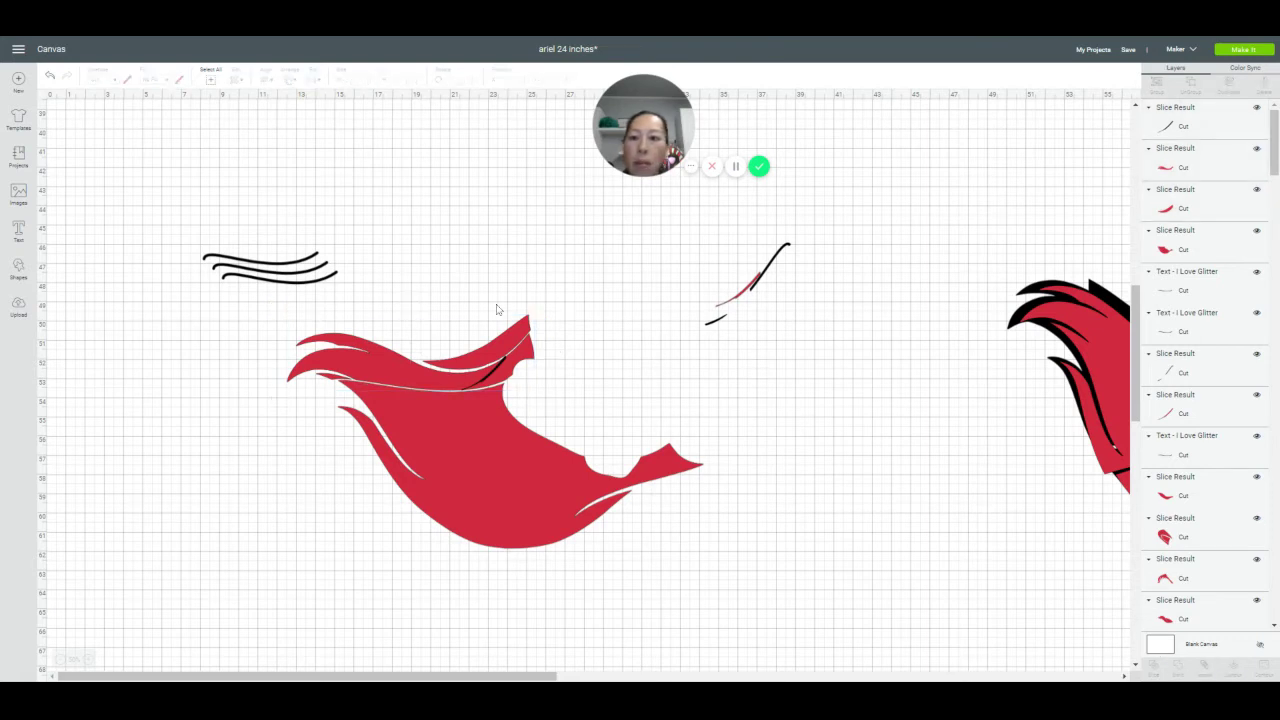
{"action": "left_click", "coordinate": [502, 381]}
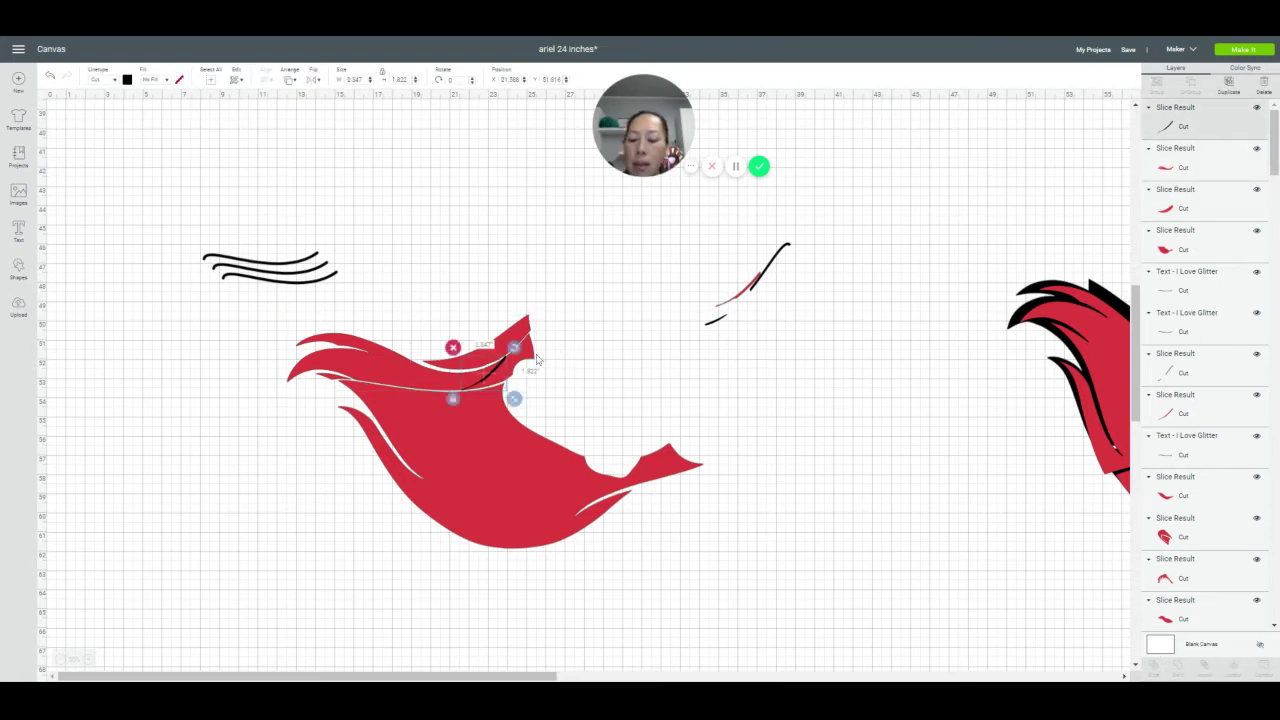
{"action": "left_click", "coordinate": [531, 362], "text": "shift"}
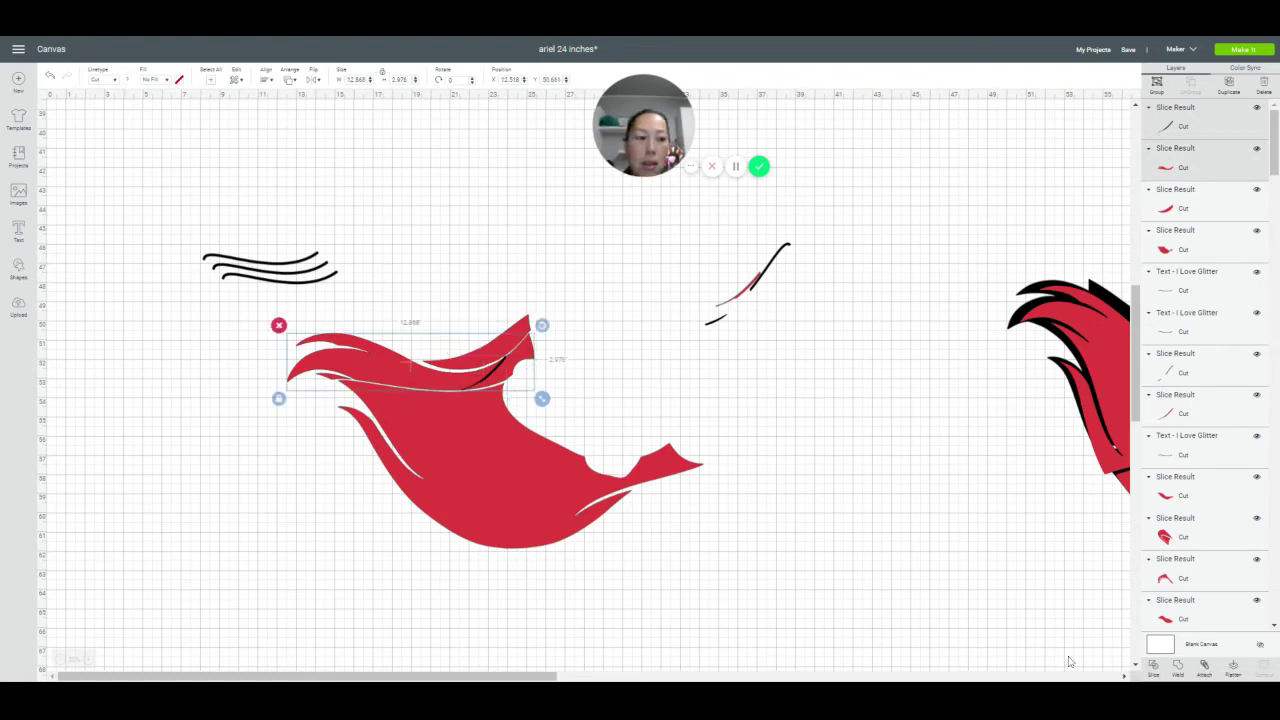
{"action": "left_click", "coordinate": [1156, 671]}
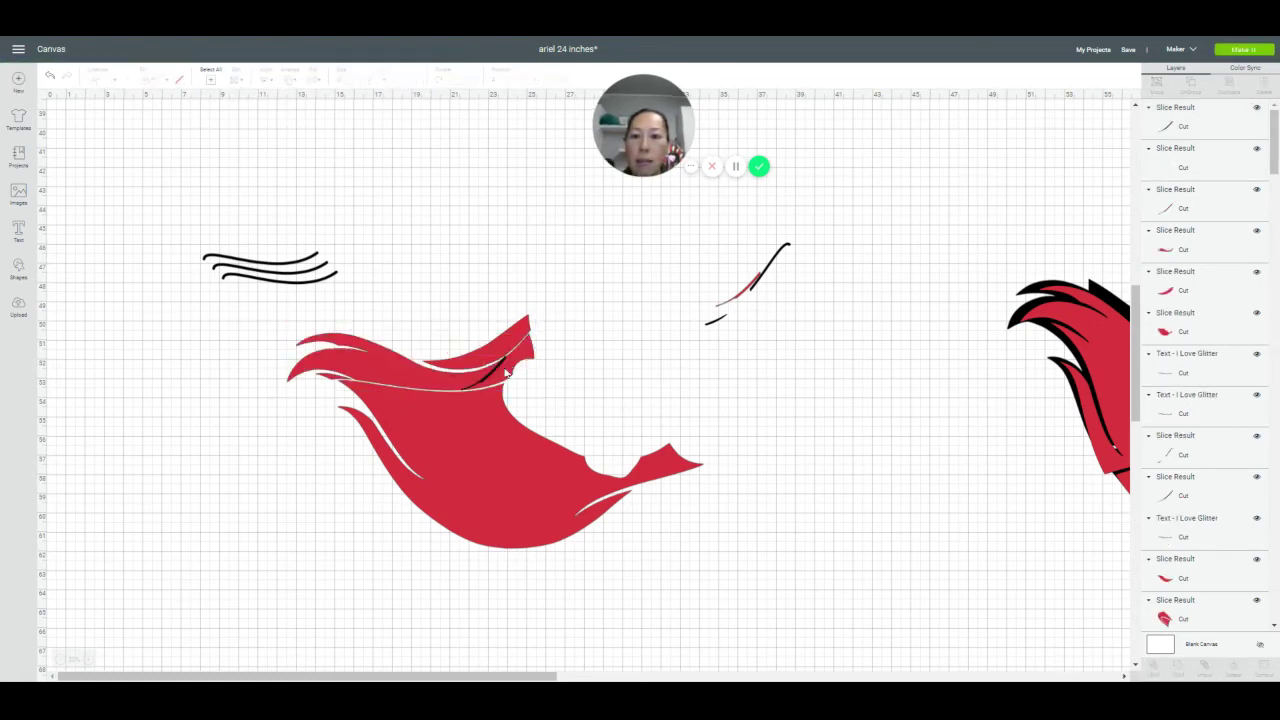
Move the two black stroke remnants and the thin red cut-out off the wavy strand onto the empty canvas beside the hair
{"action": "left_click_drag", "start_coordinate": [495, 372], "coordinate": [640, 380]}
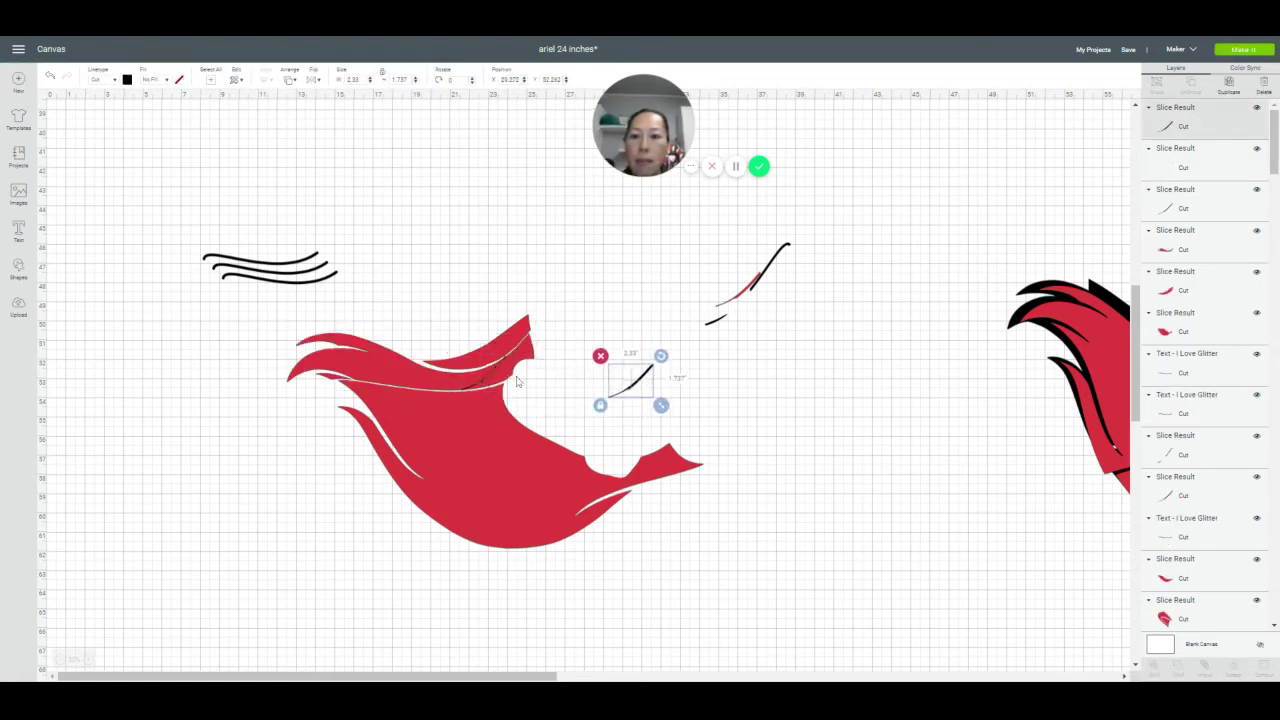
{"action": "left_click_drag", "start_coordinate": [488, 378], "coordinate": [637, 384]}
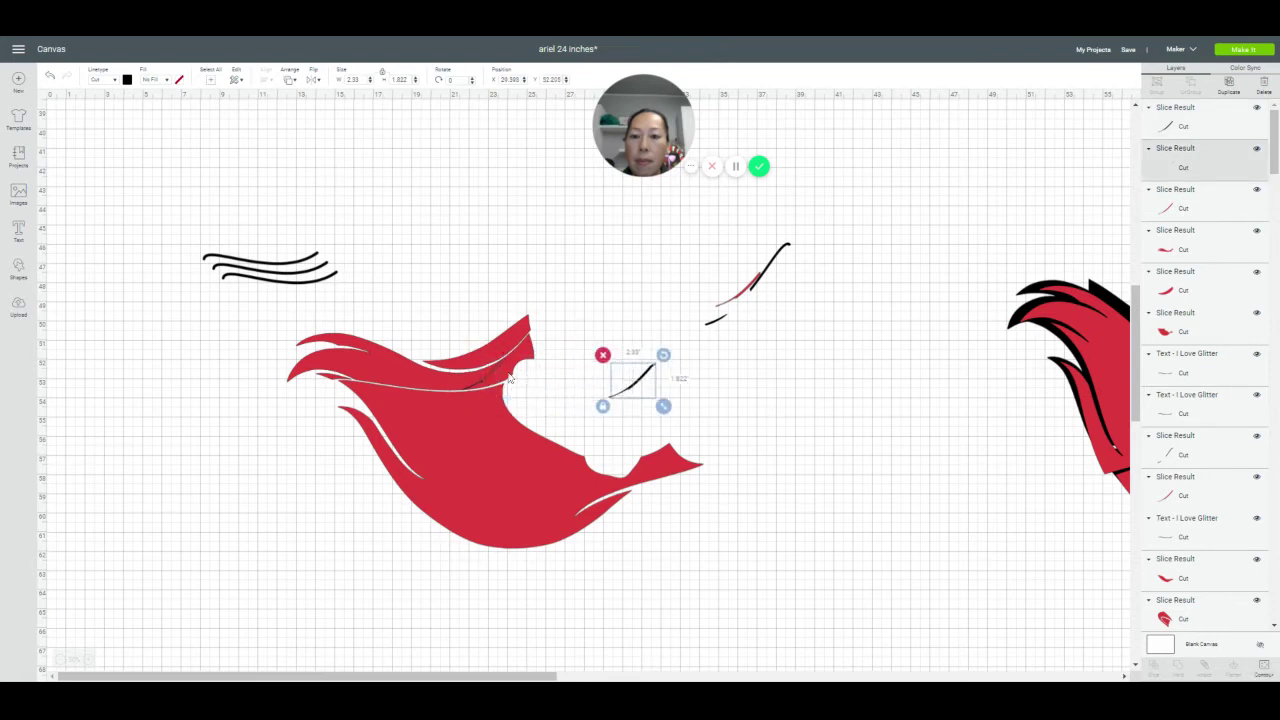
{"action": "left_click", "coordinate": [490, 377]}
{"action": "left_click_drag", "start_coordinate": [490, 377], "coordinate": [651, 390]}
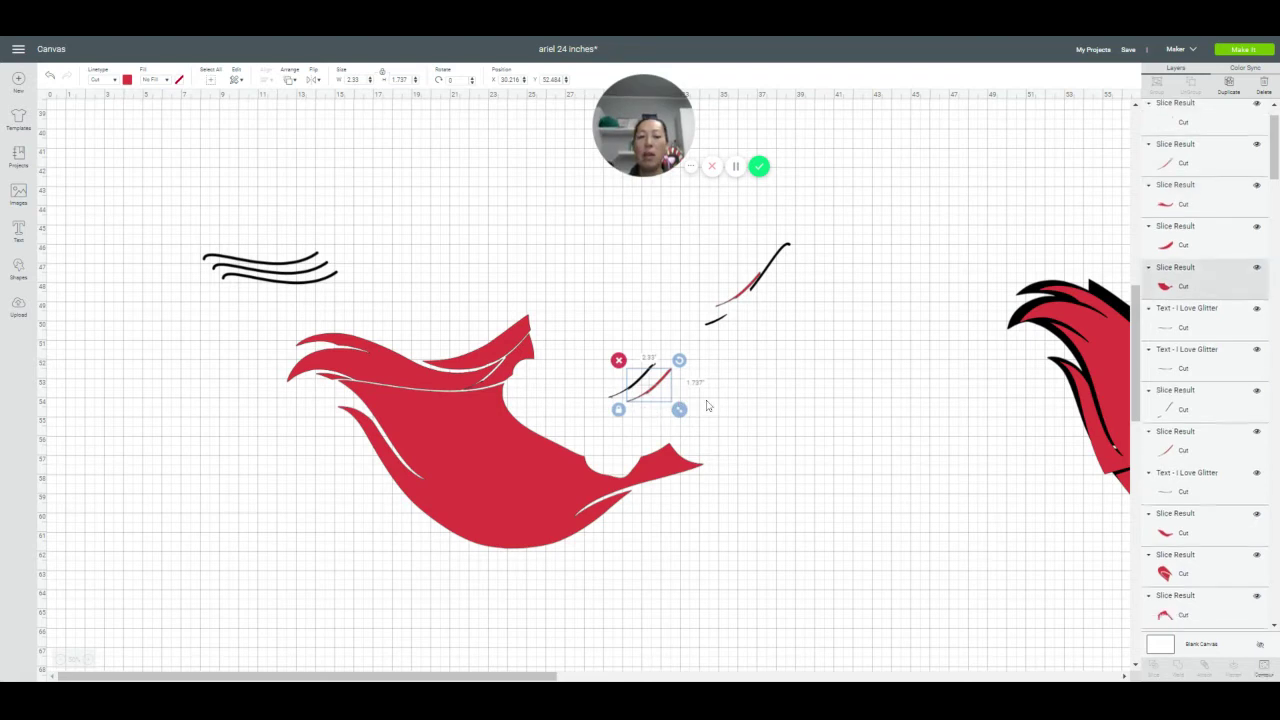
{"action": "mouse_move", "coordinate": [727, 399]}
{"action": "left_mouse_down"}
{"action": "mouse_move", "coordinate": [622, 378]}
{"action": "mouse_move", "coordinate": [669, 399]}
{"action": "left_mouse_up"}
{"action": "left_click", "coordinate": [769, 387]}
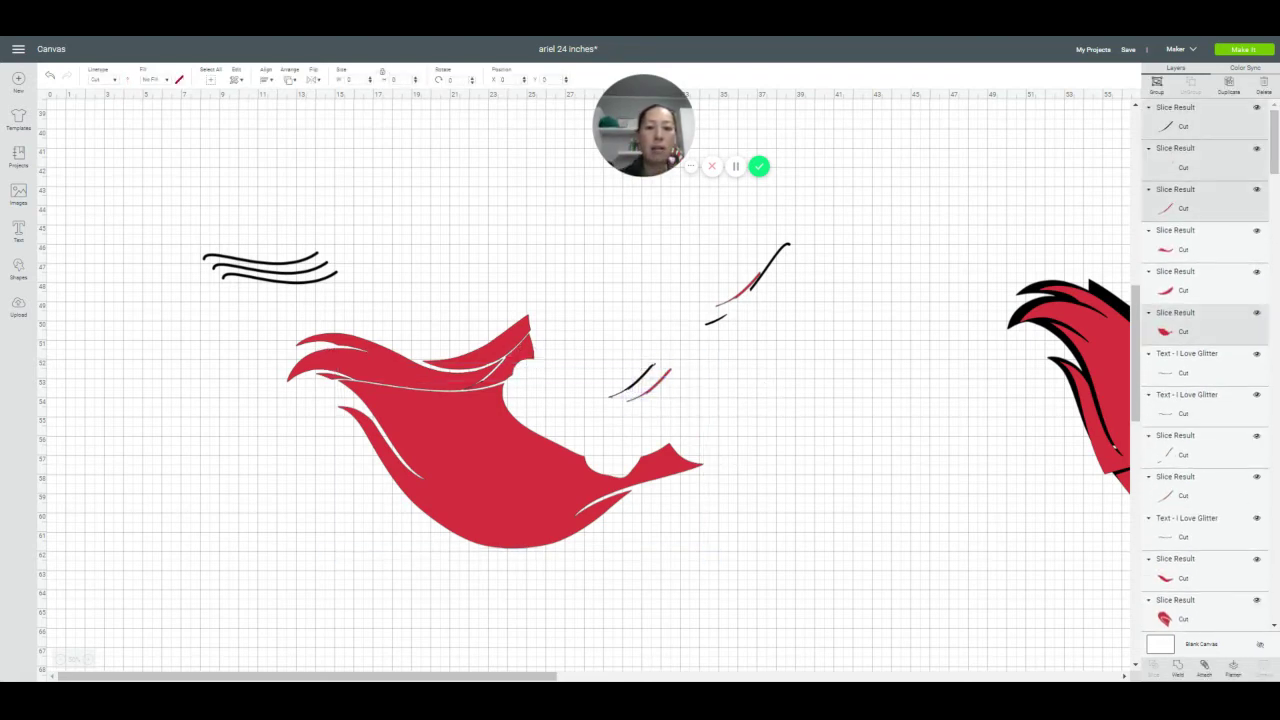
{"action": "key", "text": "Delete"}
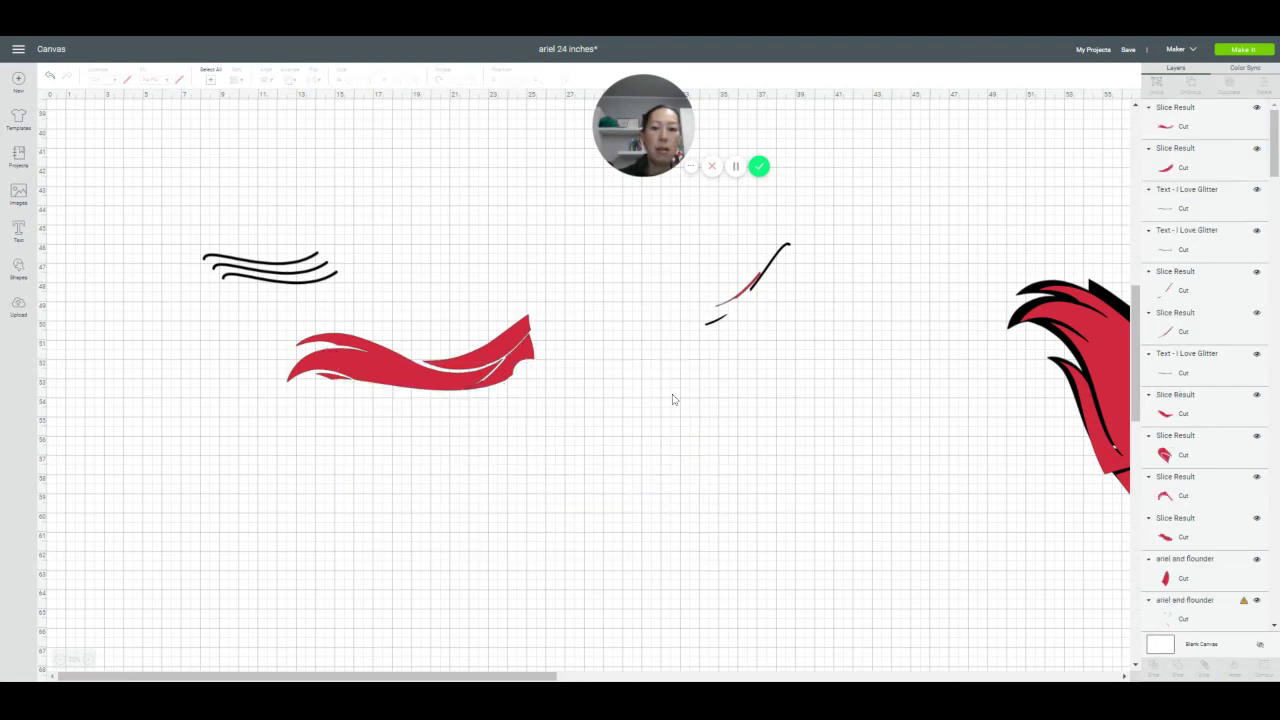
{"action": "left_click", "coordinate": [50, 78]}
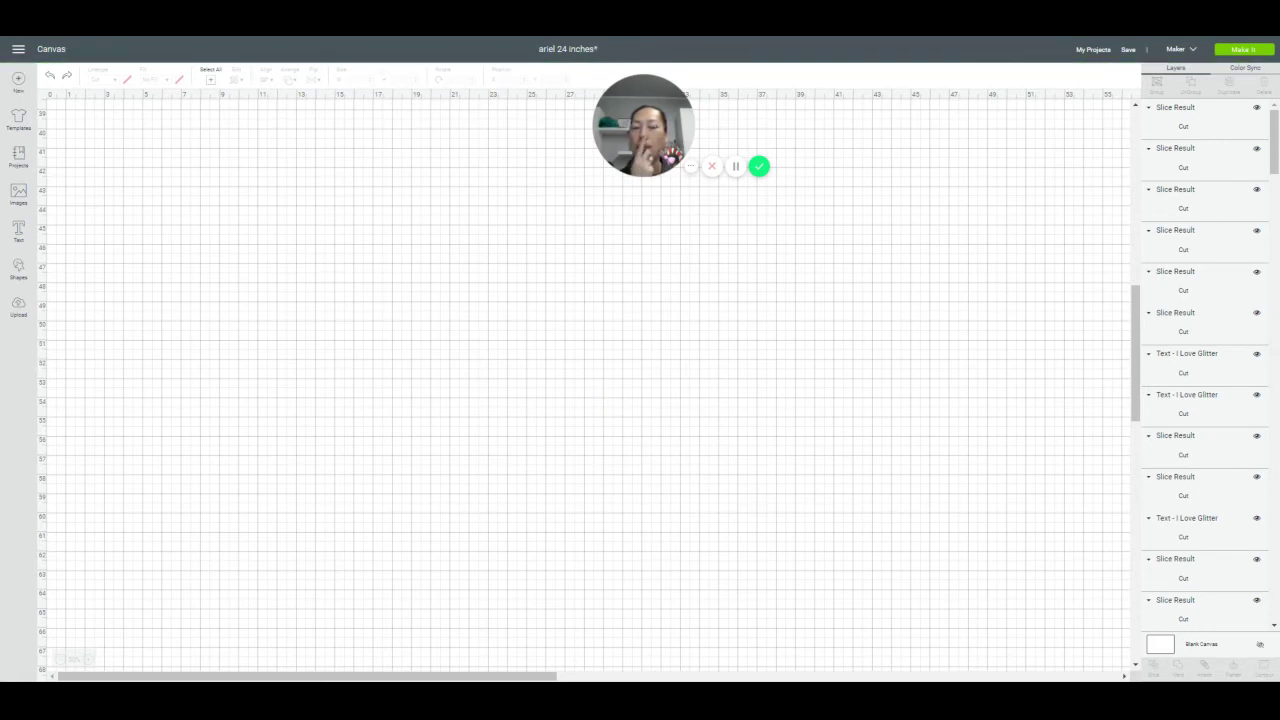
Delete the leftover black stroke, thin red cut-out and tiny black fragments beside the hair, keeping the lower body
{"action": "left_click", "coordinate": [636, 396]}
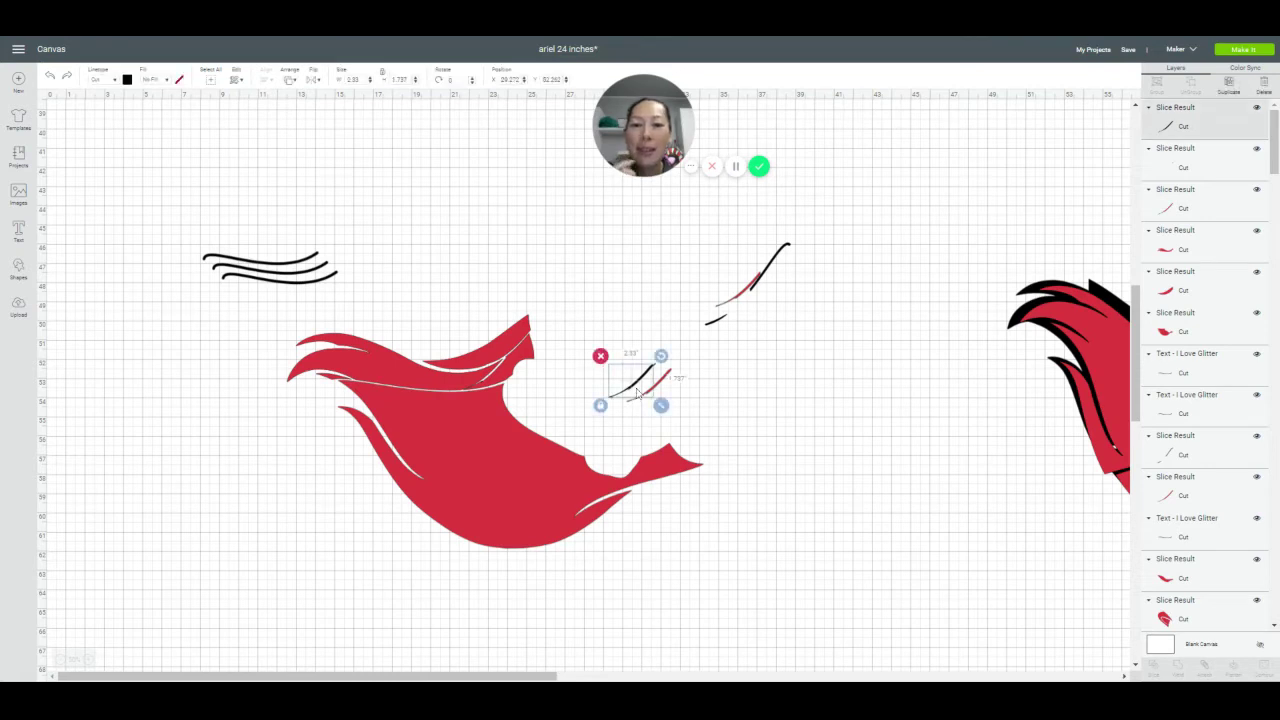
{"action": "key", "text": "Delete"}
{"action": "left_click", "coordinate": [658, 378]}
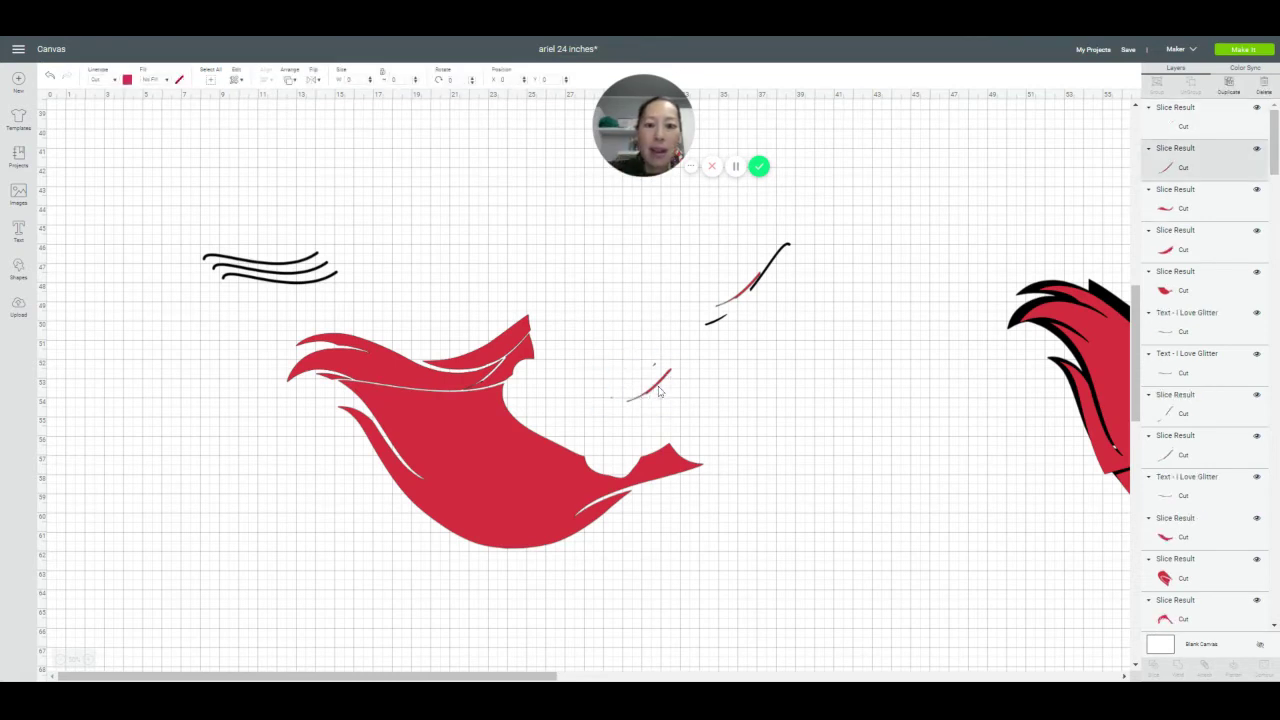
{"action": "key", "text": "Delete"}
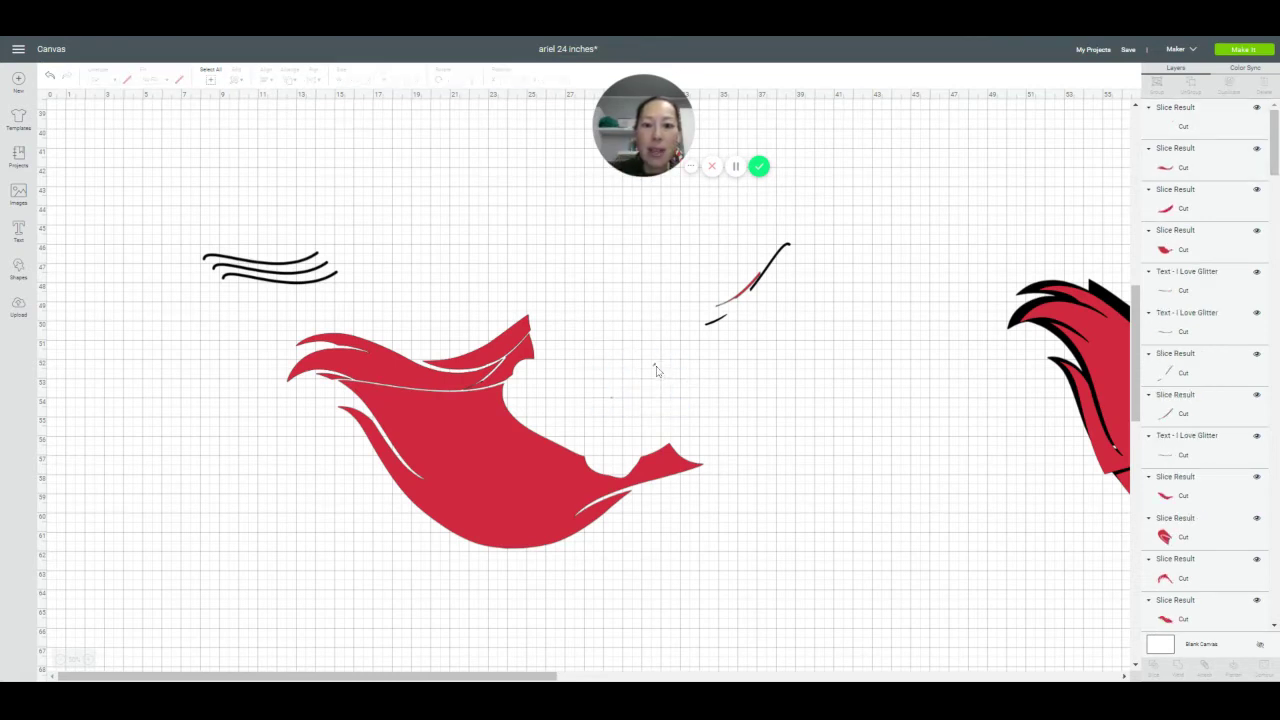
{"action": "left_click", "coordinate": [655, 370]}
{"action": "key", "text": "Delete"}
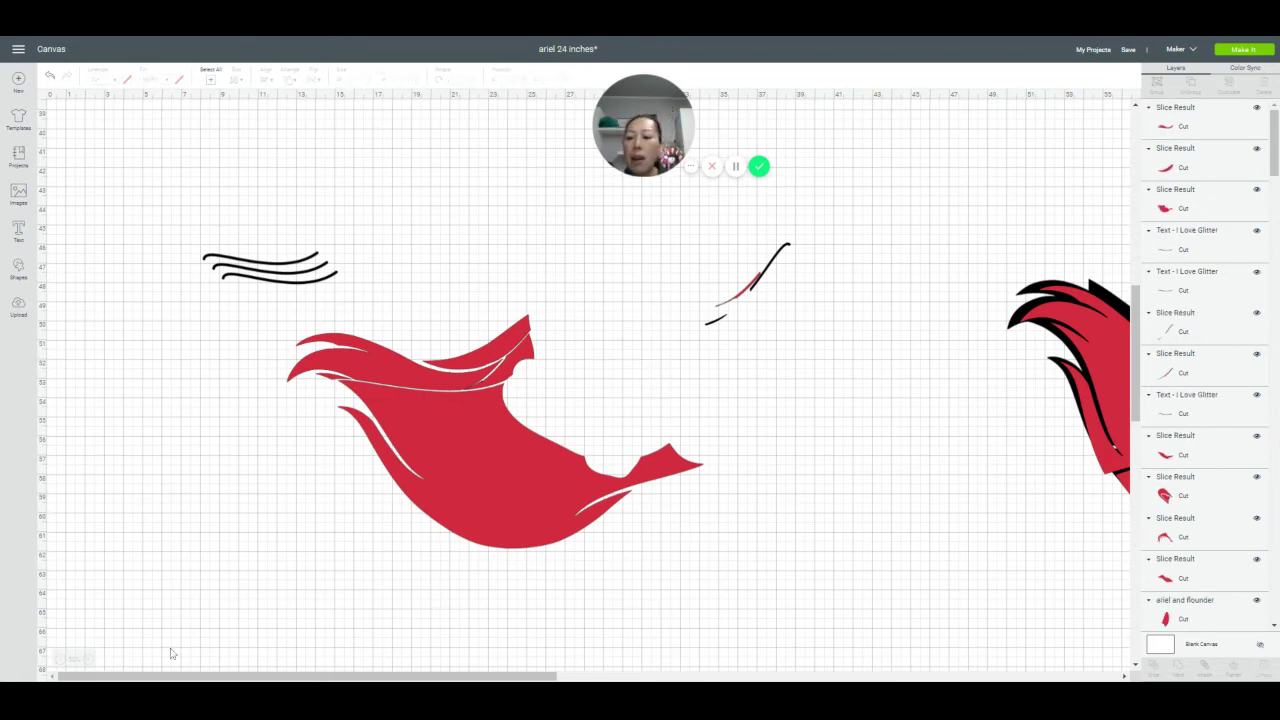
Move the wavy strand and the upper strand onto the matching black hair area of the lower Ariel and Flounder design
{"action": "left_click", "coordinate": [62, 659]}
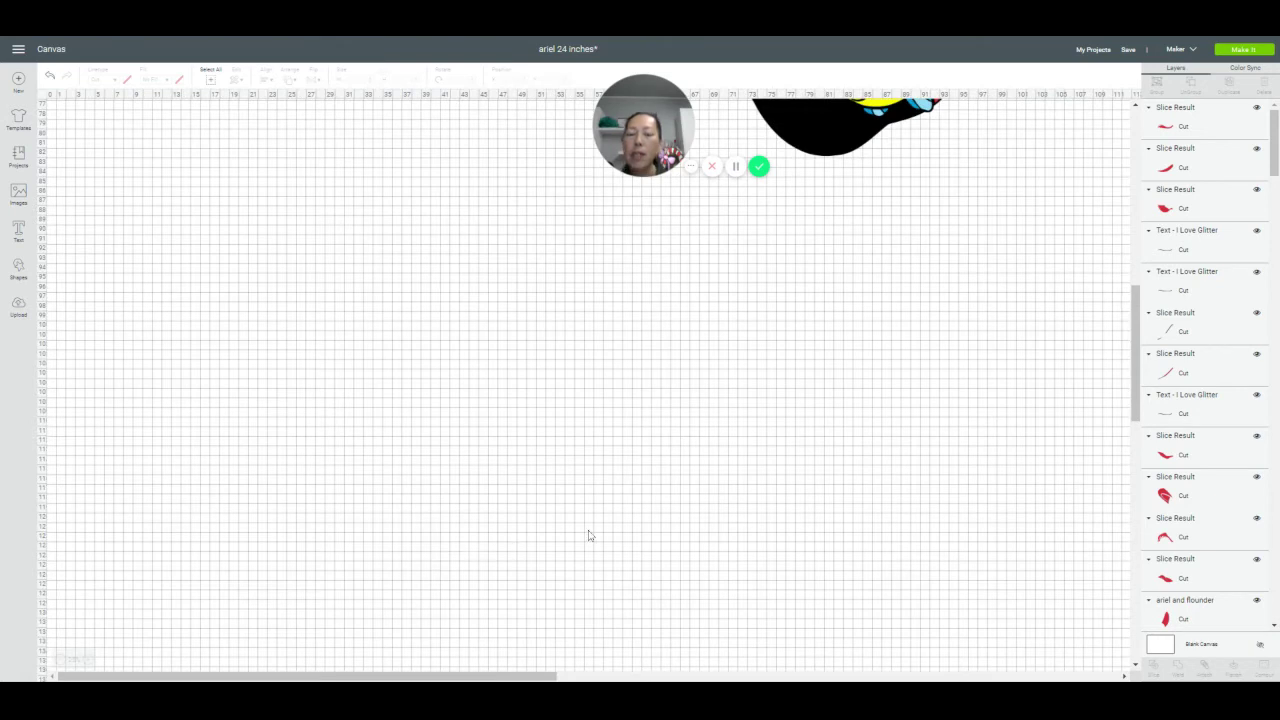
{"action": "scroll", "coordinate": [588, 536], "scroll_direction": "up", "scroll_amount": 5}
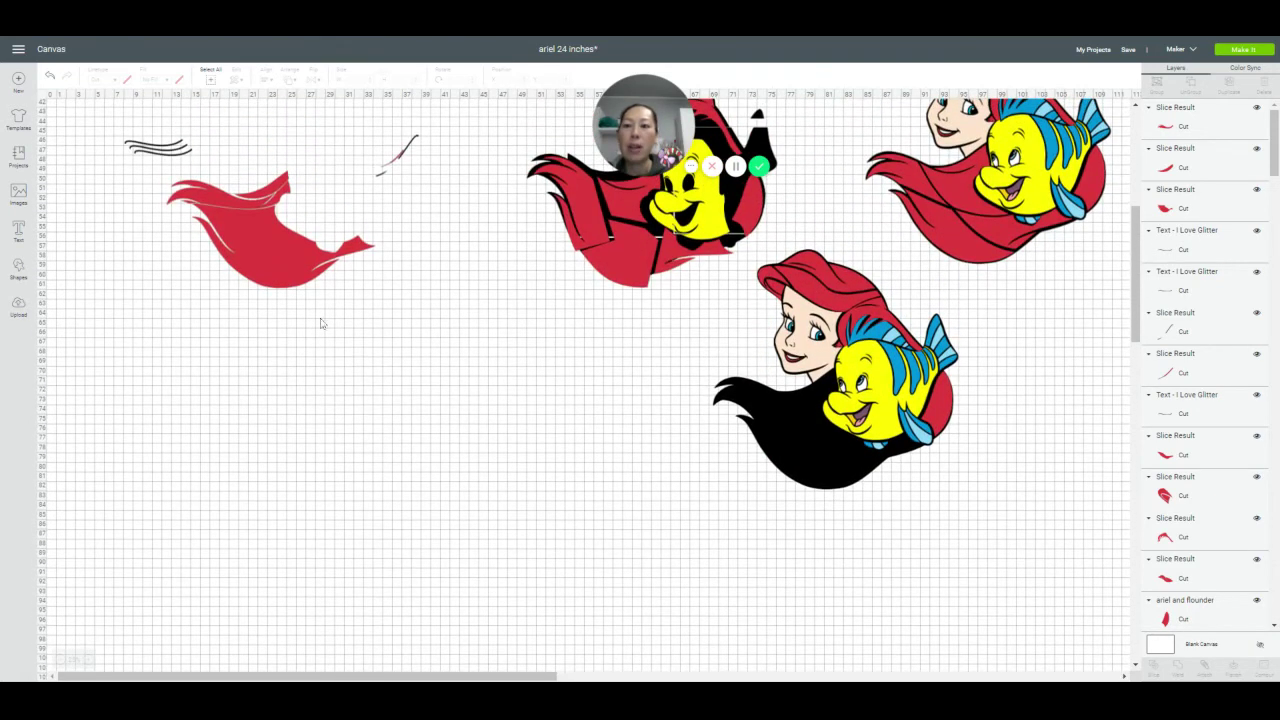
{"action": "left_click", "coordinate": [257, 208]}
{"action": "left_click_drag", "start_coordinate": [257, 208], "coordinate": [798, 402]}
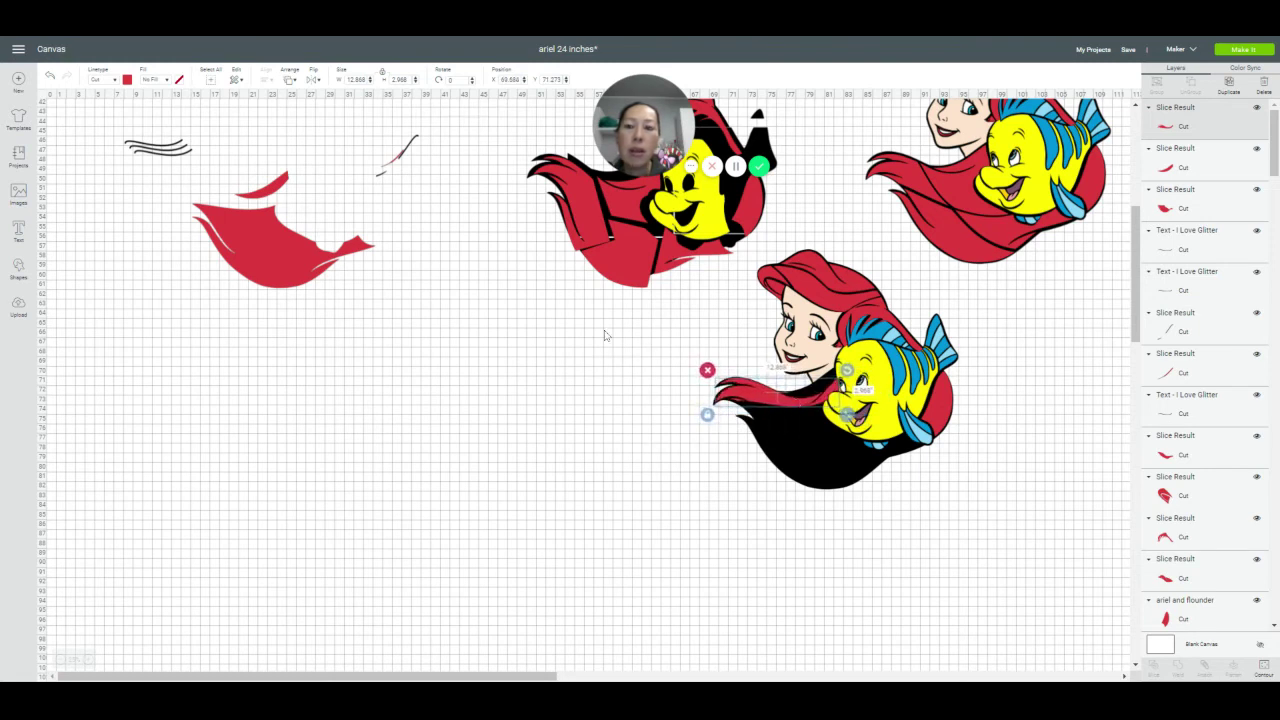
{"action": "left_click", "coordinate": [261, 185]}
{"action": "left_click_drag", "start_coordinate": [261, 185], "coordinate": [818, 391]}
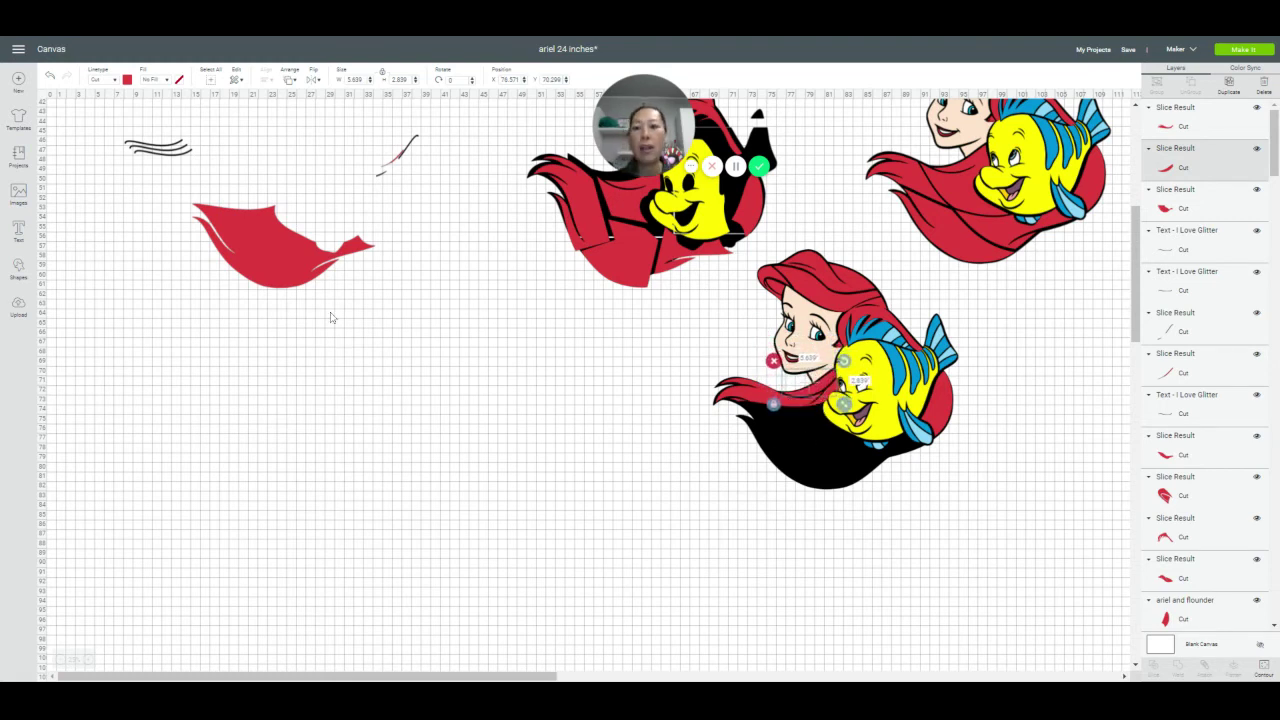
Place the red lower body on the remaining black hair area of the lower Ariel design and nudge it into alignment
{"action": "left_click_drag", "start_coordinate": [253, 243], "coordinate": [812, 450]}
{"action": "left_click", "coordinate": [643, 513]}
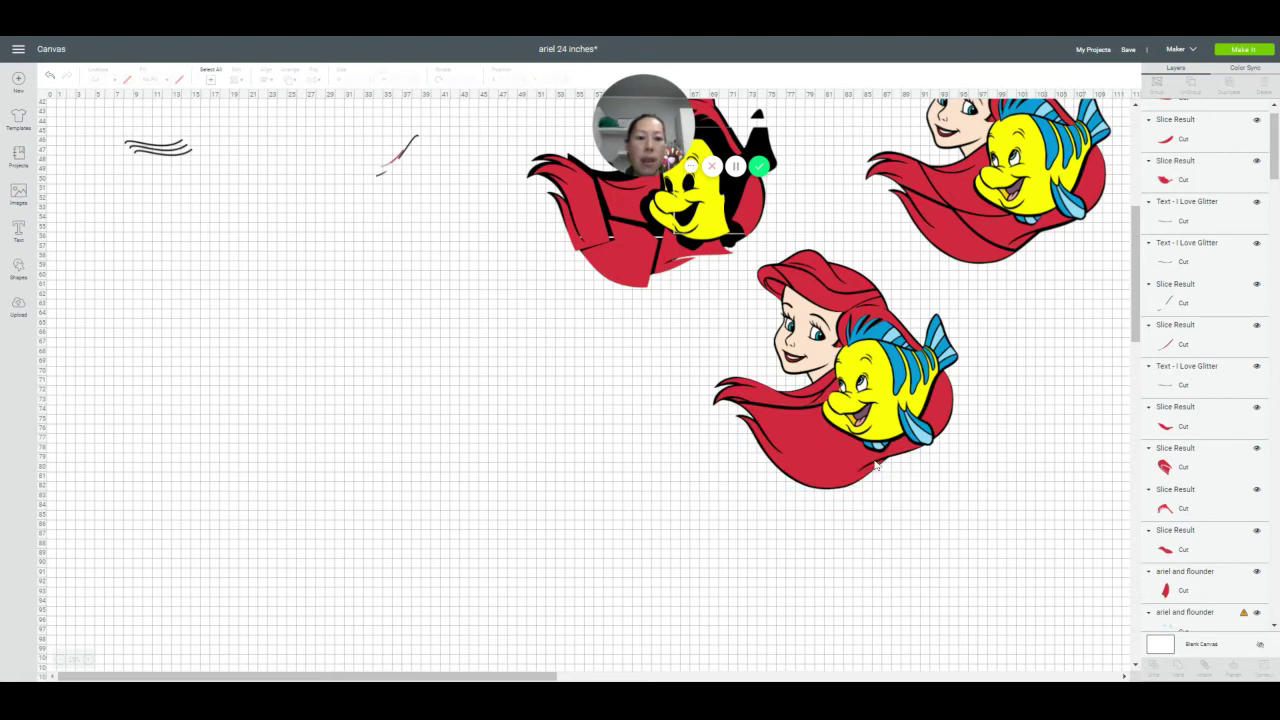
{"action": "left_click", "coordinate": [793, 443]}
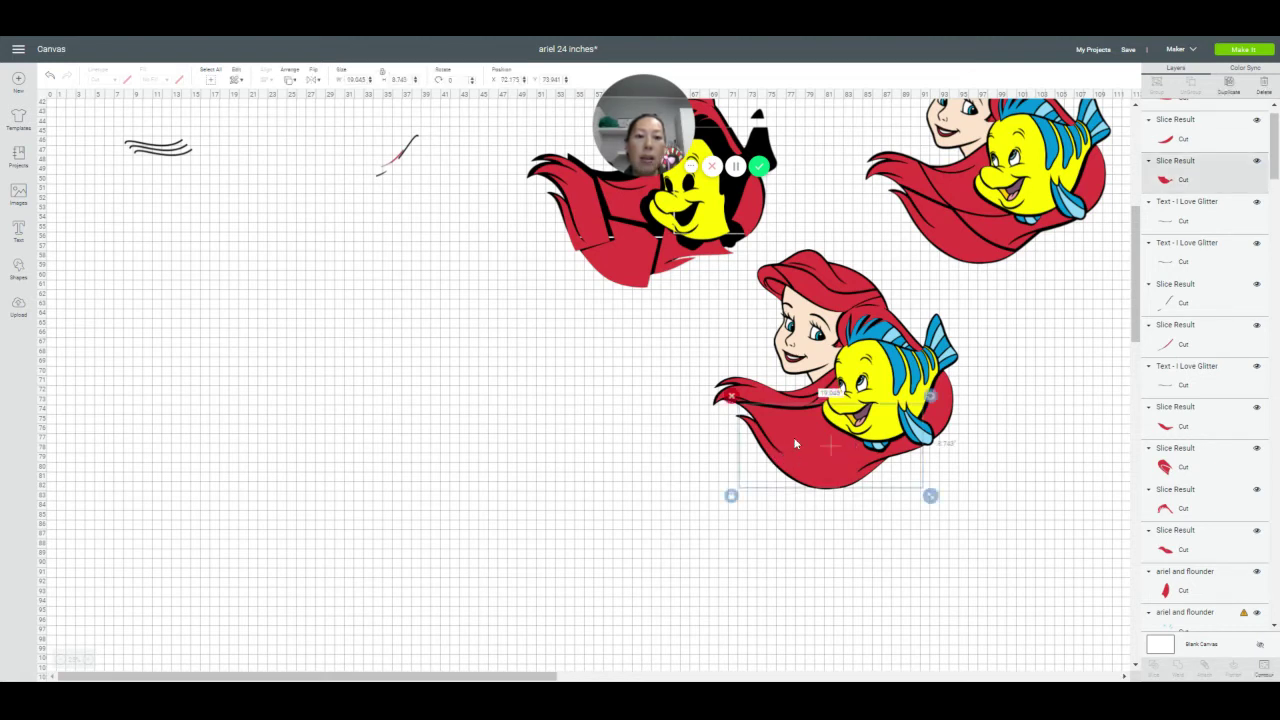
{"action": "left_click_drag", "start_coordinate": [793, 443], "coordinate": [793, 444]}
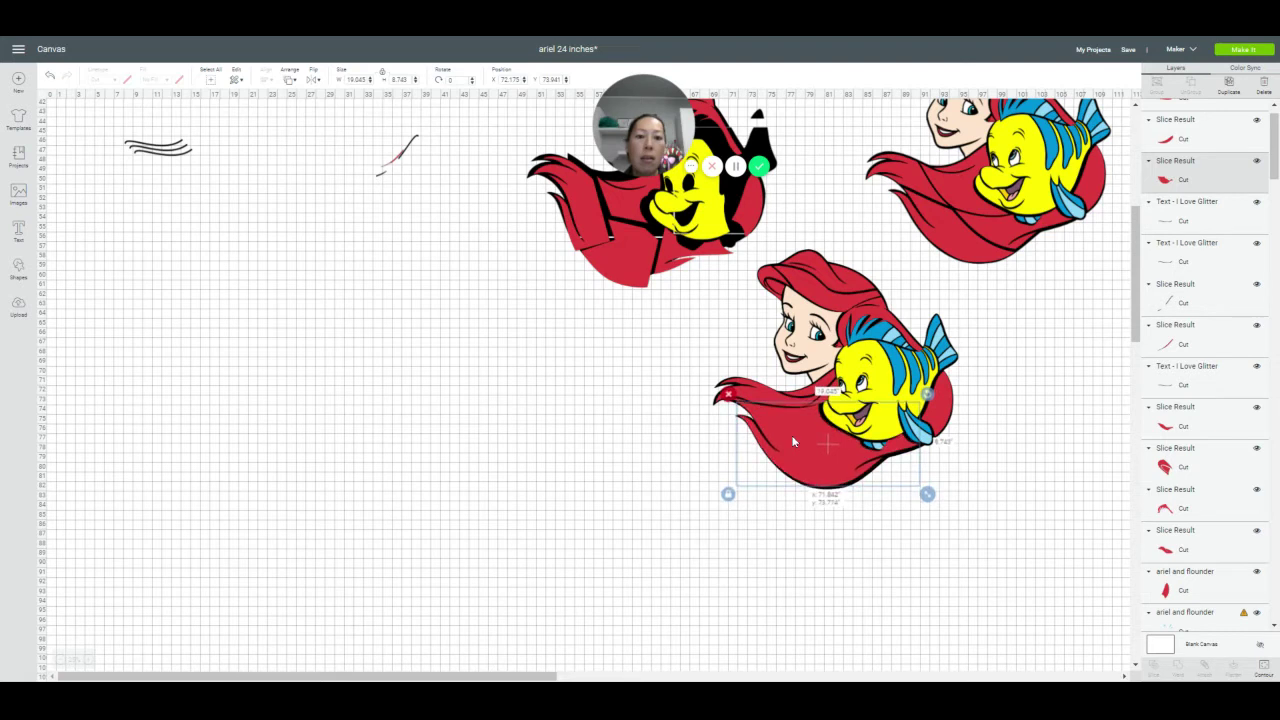
{"action": "left_click", "coordinate": [680, 508]}
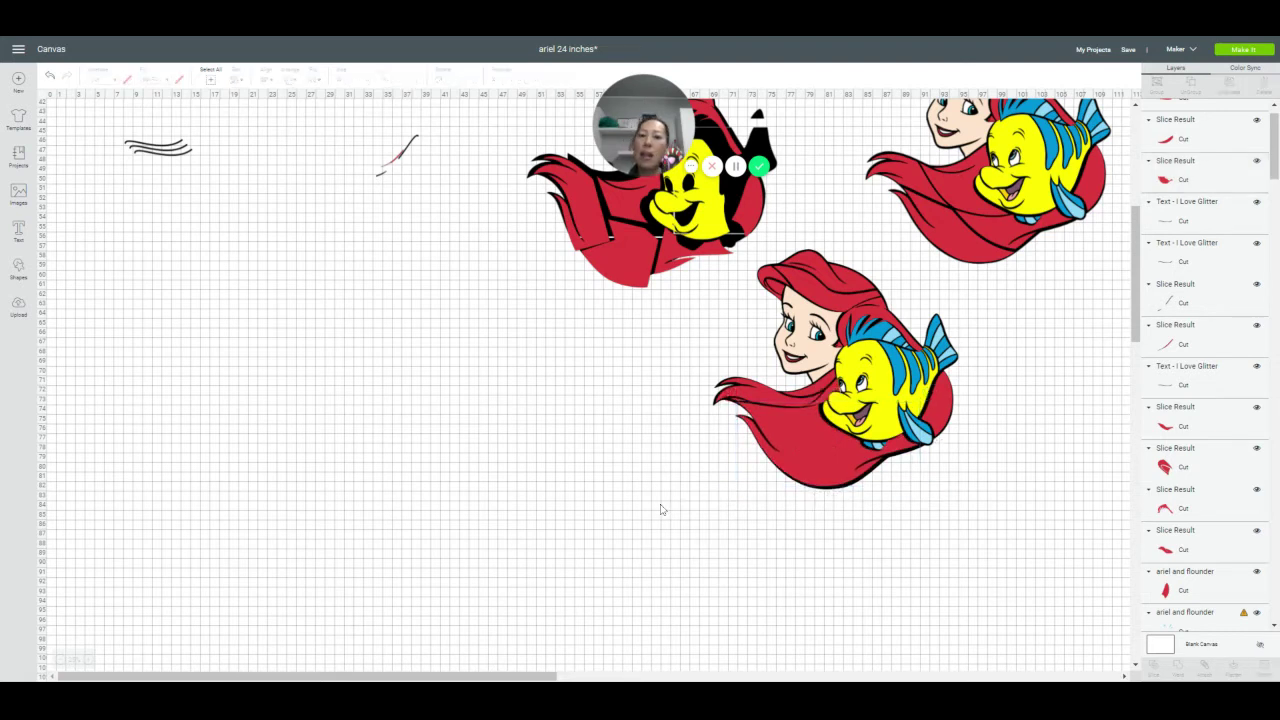
Move the red lower body from the Ariel design to the empty canvas below the loose black strokes
{"action": "scroll", "coordinate": [651, 508], "scroll_direction": "up", "scroll_amount": 5}
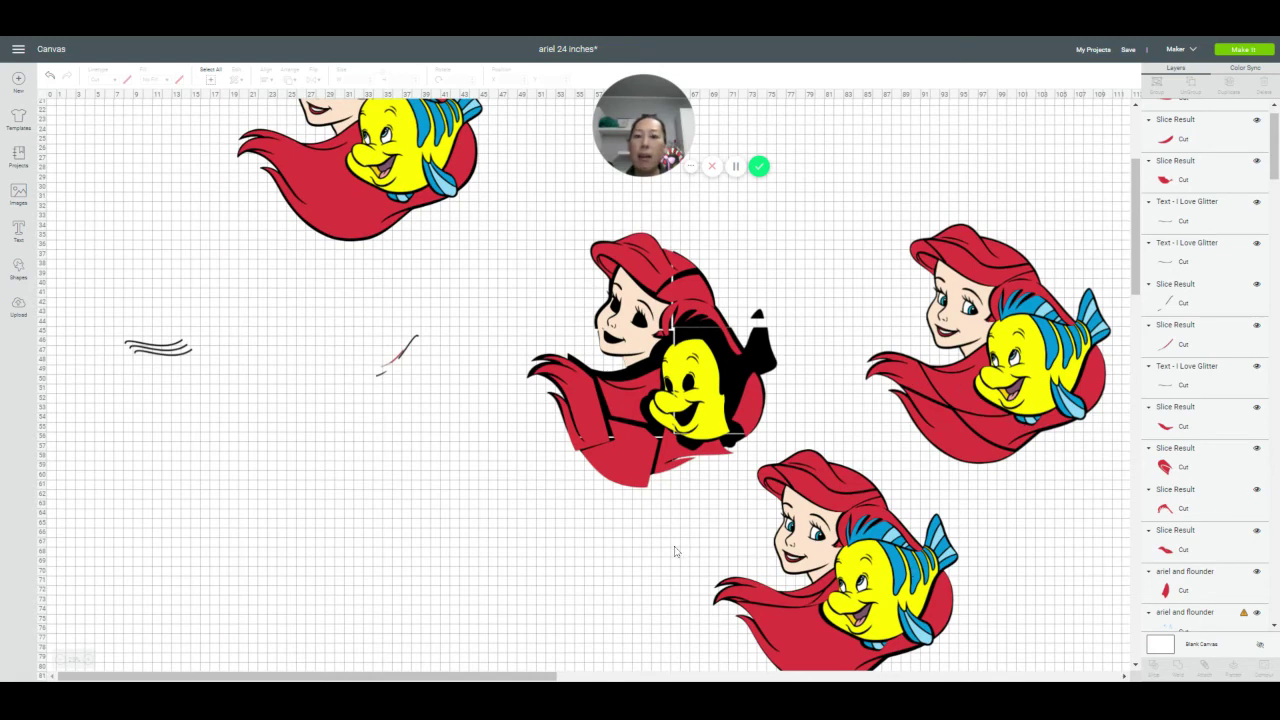
{"action": "scroll", "coordinate": [674, 551], "scroll_direction": "down", "scroll_amount": 3}
{"action": "left_click_drag", "start_coordinate": [810, 533], "coordinate": [363, 406]}
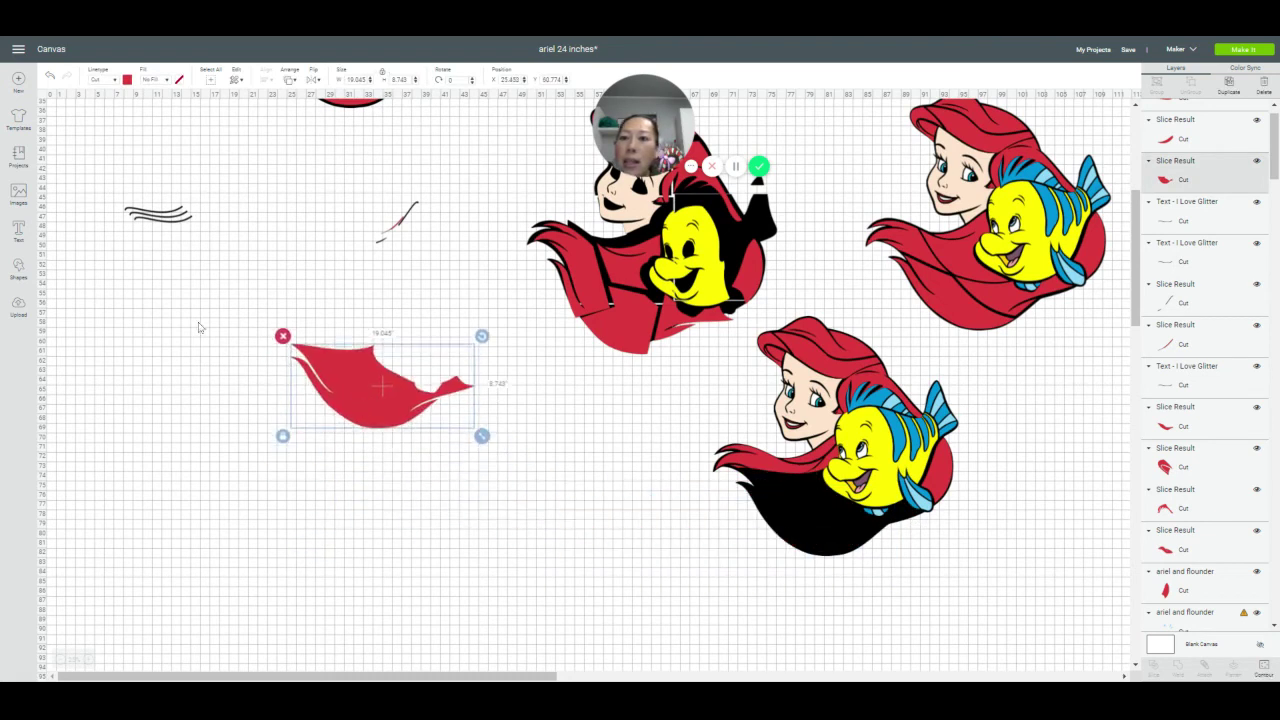
Place one wavy black stroke beside the lower body, bring it to the front and enlarge it to about 11.7 inches wide
{"action": "mouse_move", "coordinate": [186, 224]}
{"action": "left_mouse_down"}
{"action": "mouse_move", "coordinate": [294, 446]}
{"action": "mouse_move", "coordinate": [422, 467]}
{"action": "left_mouse_up"}
{"action": "left_click_drag", "start_coordinate": [408, 430], "coordinate": [227, 420]}
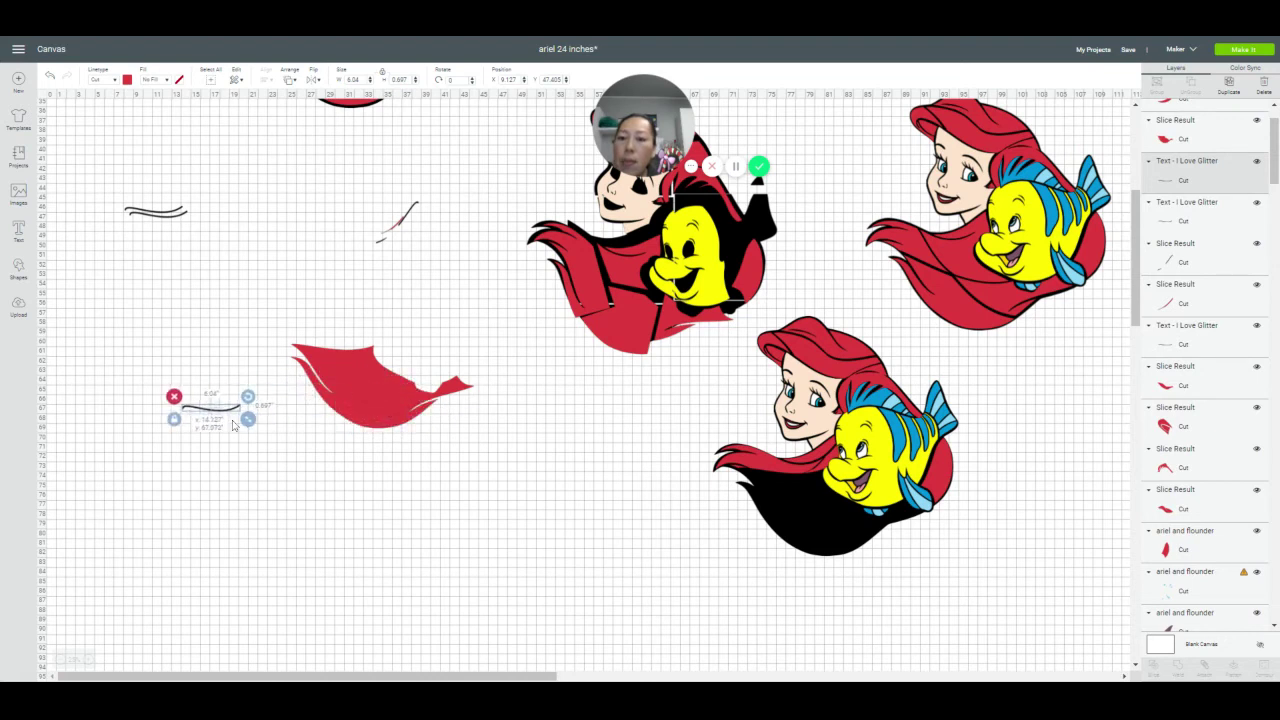
{"action": "left_click", "coordinate": [290, 80]}
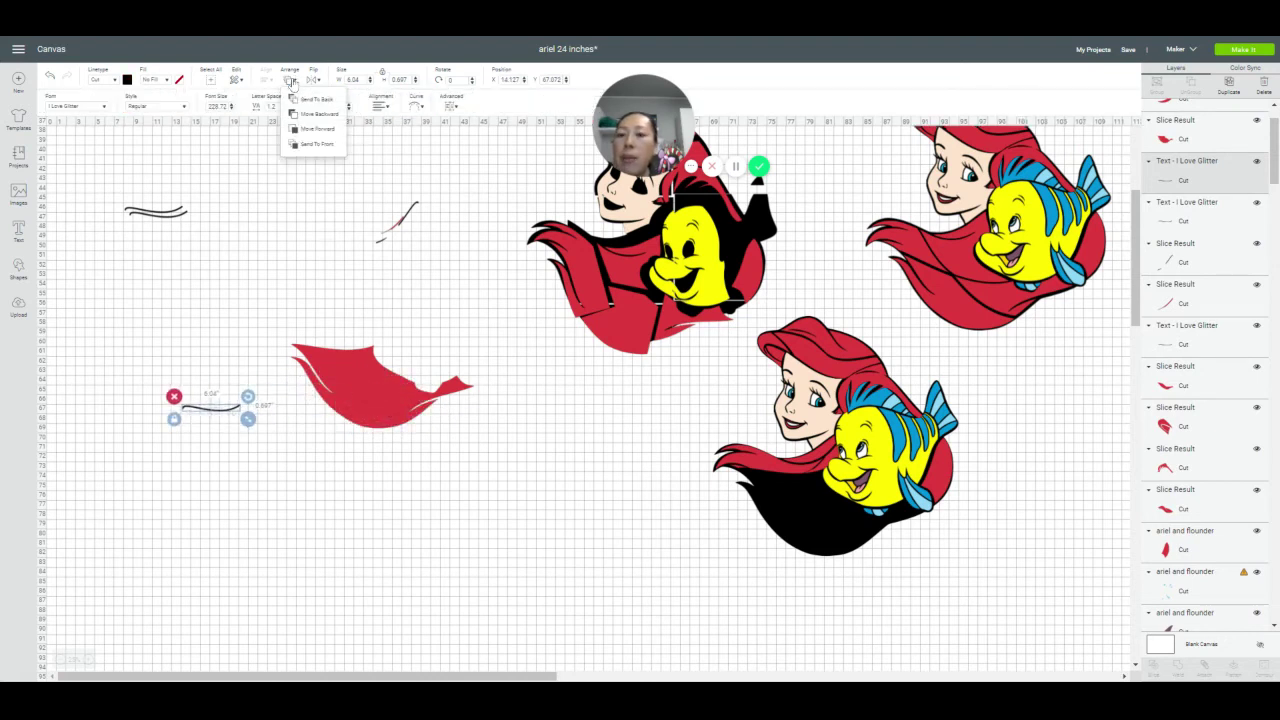
{"action": "left_click", "coordinate": [315, 150]}
{"action": "left_click_drag", "start_coordinate": [248, 420], "coordinate": [302, 426]}
Lay the wavy black stroke across the lower body, from the end of its left notch to the right-hand edge, and flatten it slightly
{"action": "left_click", "coordinate": [86, 660]}
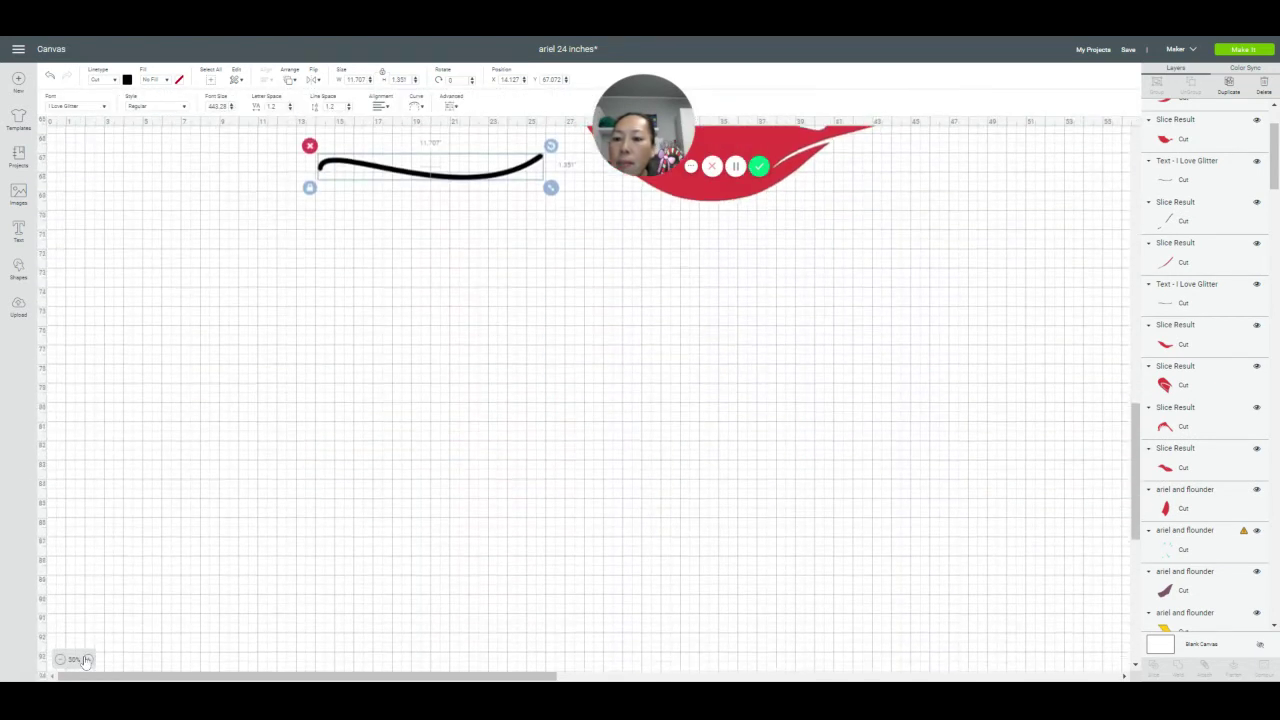
{"action": "scroll", "coordinate": [371, 594], "scroll_direction": "up", "scroll_amount": 5}
{"action": "scroll", "coordinate": [412, 558], "scroll_direction": "up", "scroll_amount": 2}
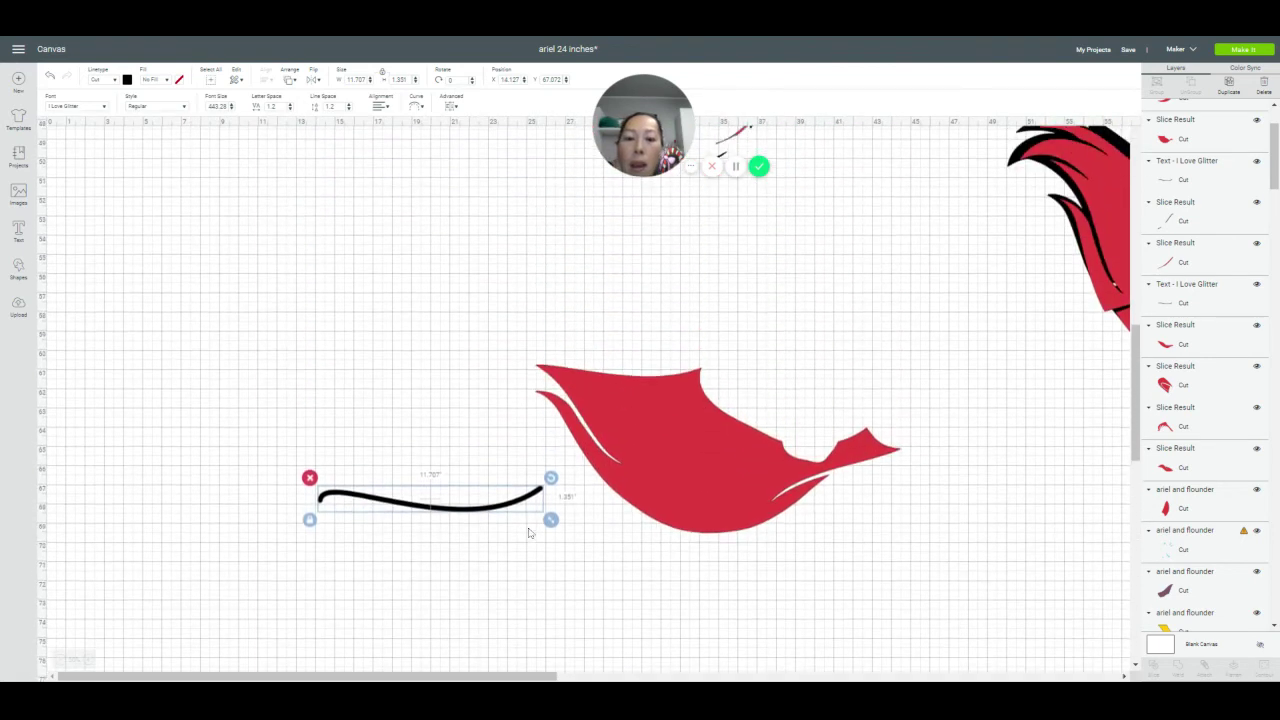
{"action": "left_click_drag", "start_coordinate": [548, 516], "coordinate": [765, 476]}
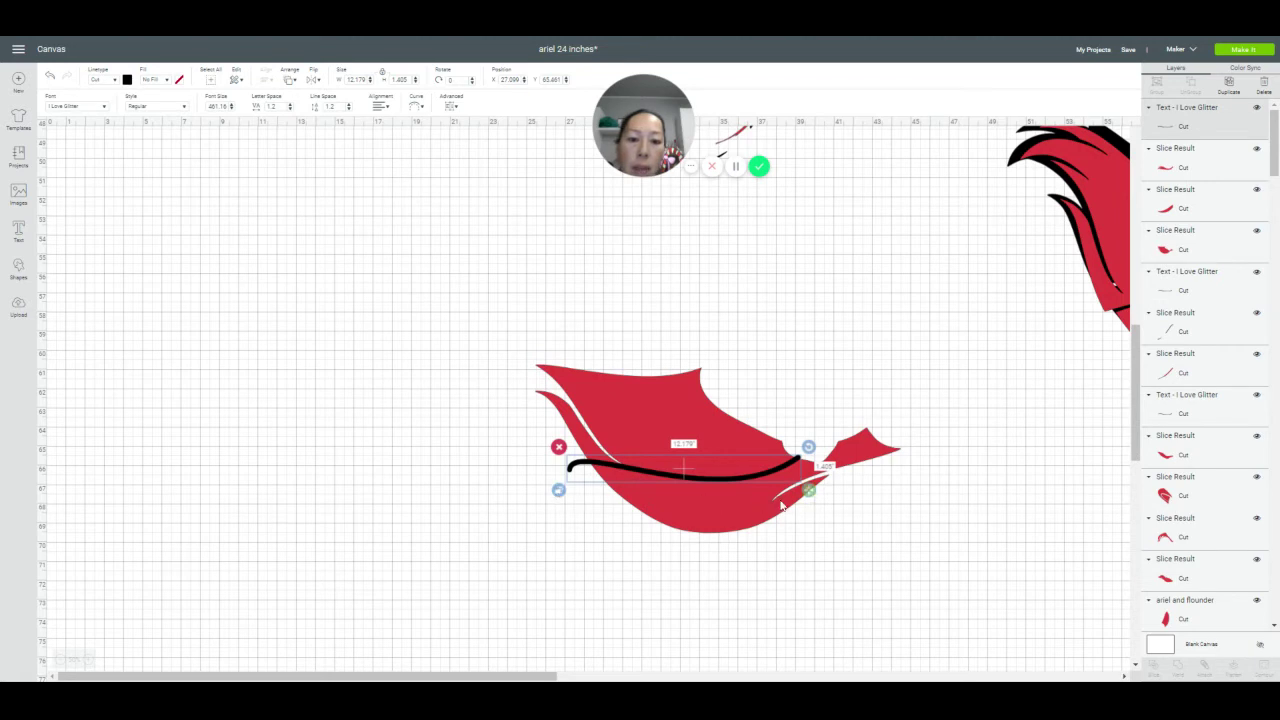
{"action": "left_click_drag", "start_coordinate": [808, 493], "coordinate": [806, 488]}
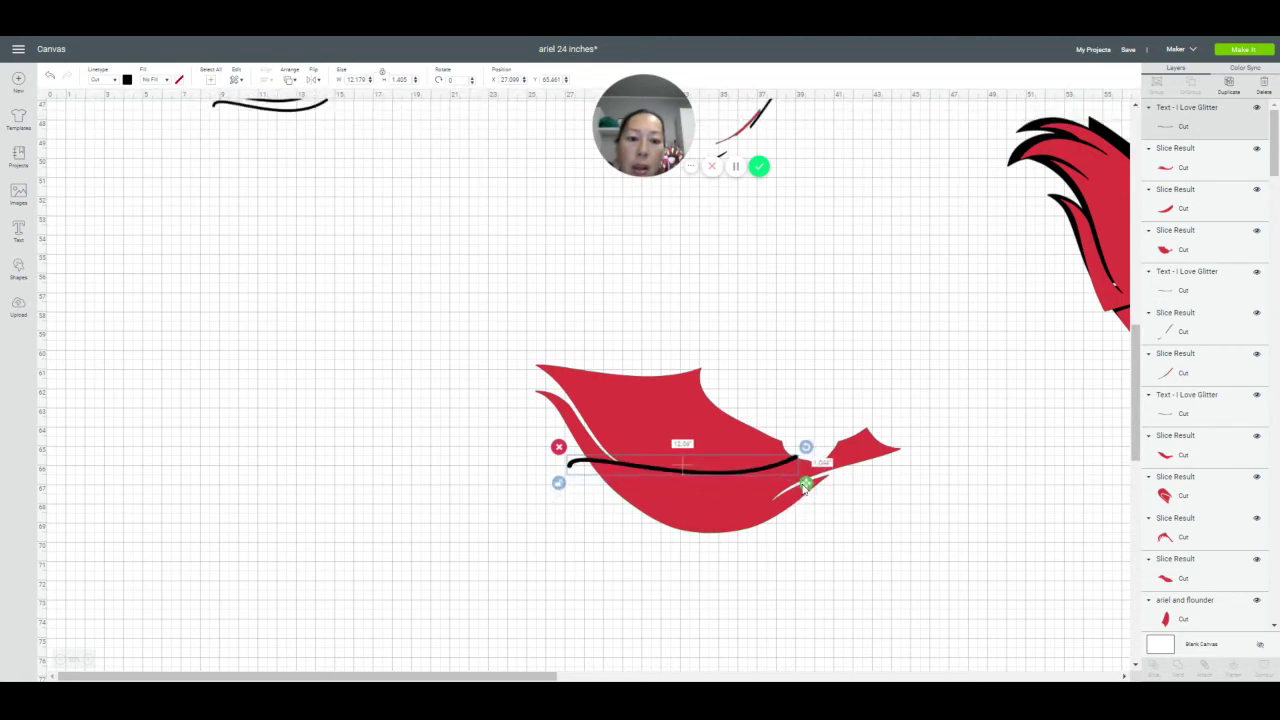
{"action": "left_click", "coordinate": [686, 583]}
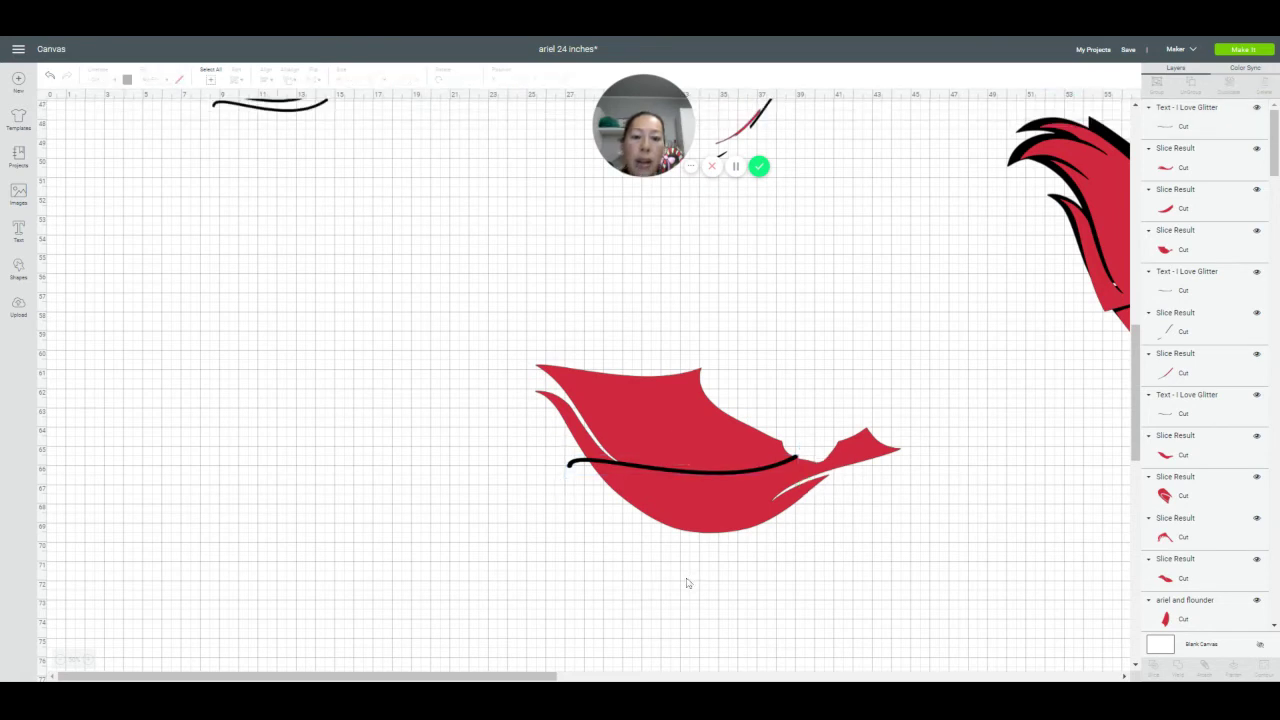
Slice the wavy black stroke through the red lower body and move the black and red cut-out pieces onto empty canvas
{"action": "left_click_drag", "start_coordinate": [480, 421], "coordinate": [948, 605]}
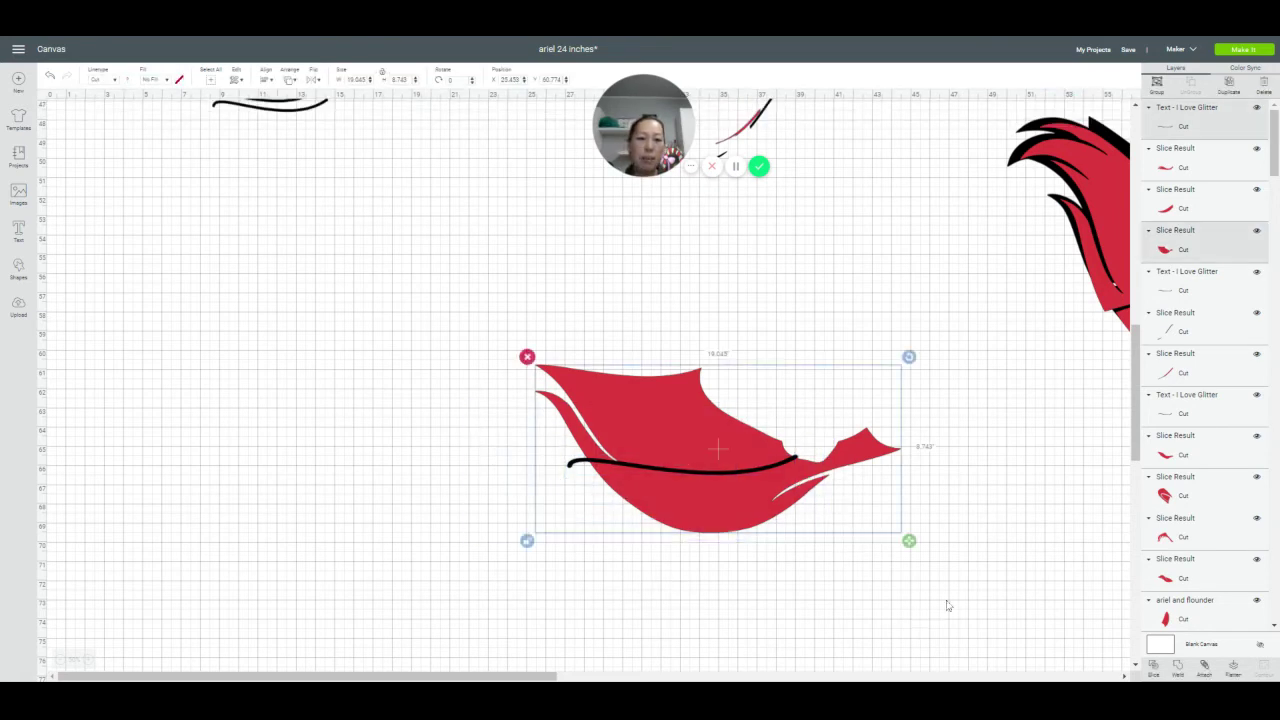
{"action": "left_click", "coordinate": [1153, 667]}
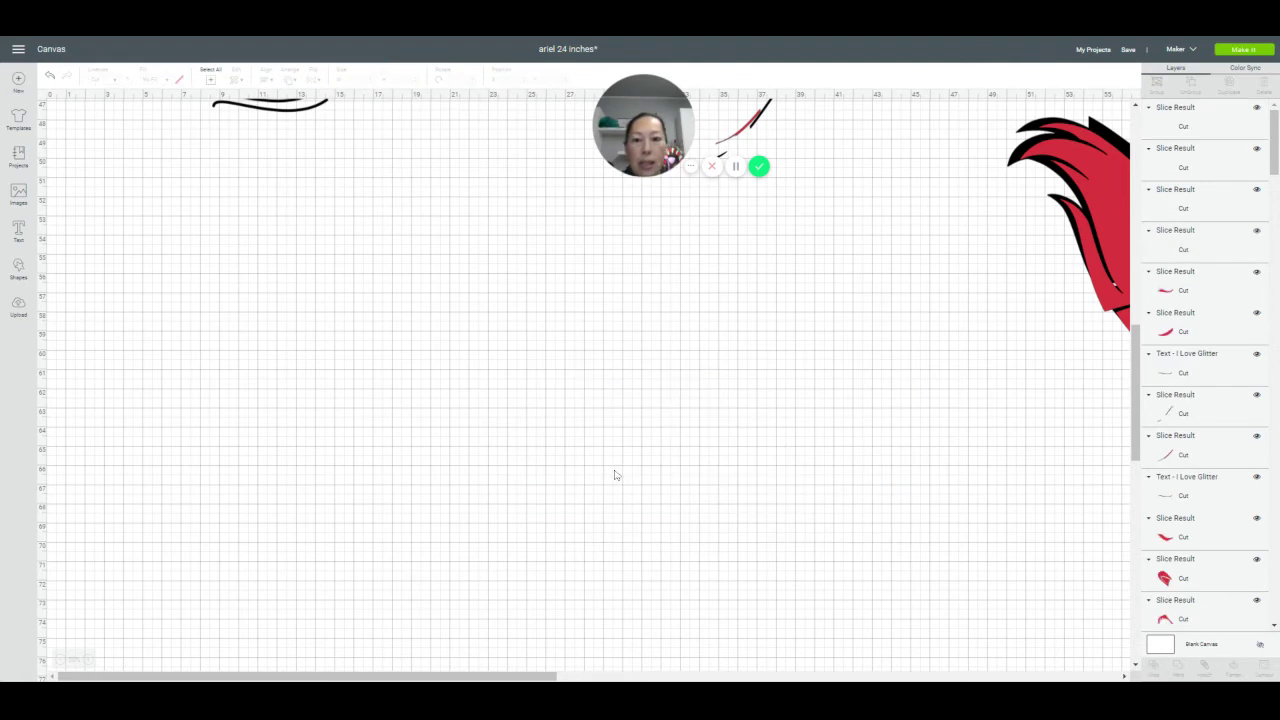
{"action": "left_click", "coordinate": [650, 471]}
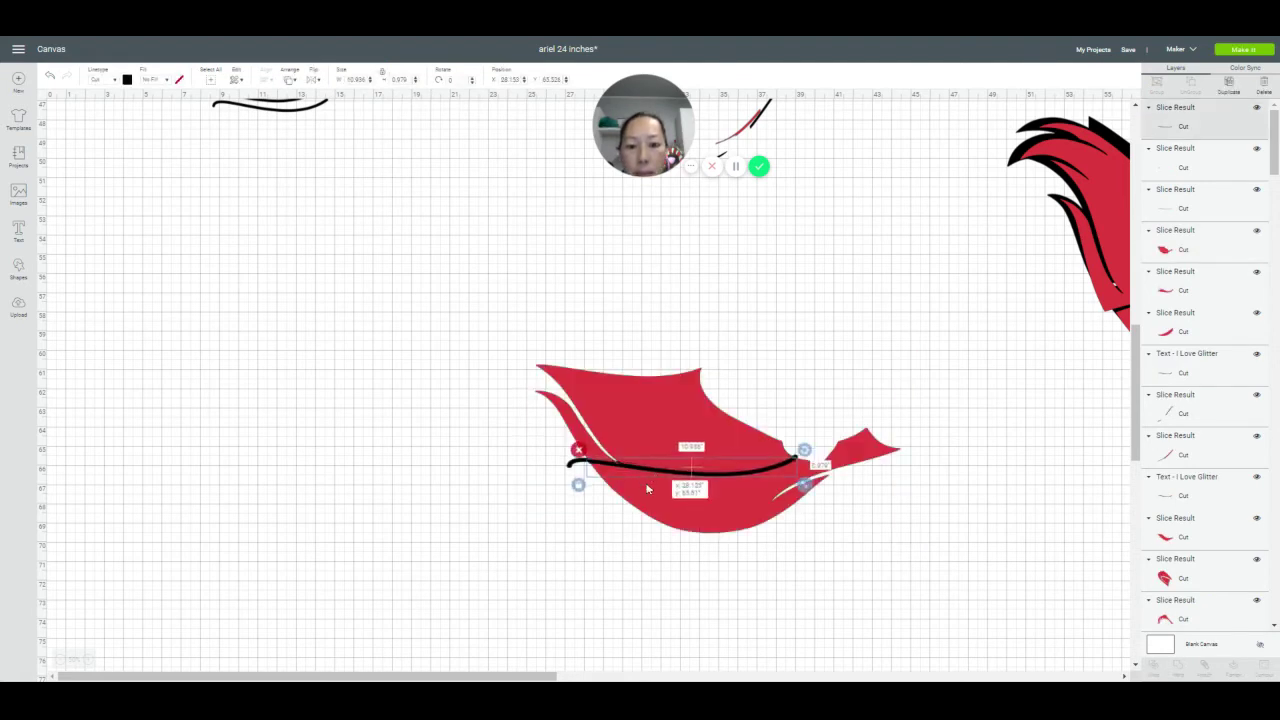
{"action": "left_click_drag", "start_coordinate": [650, 471], "coordinate": [632, 517]}
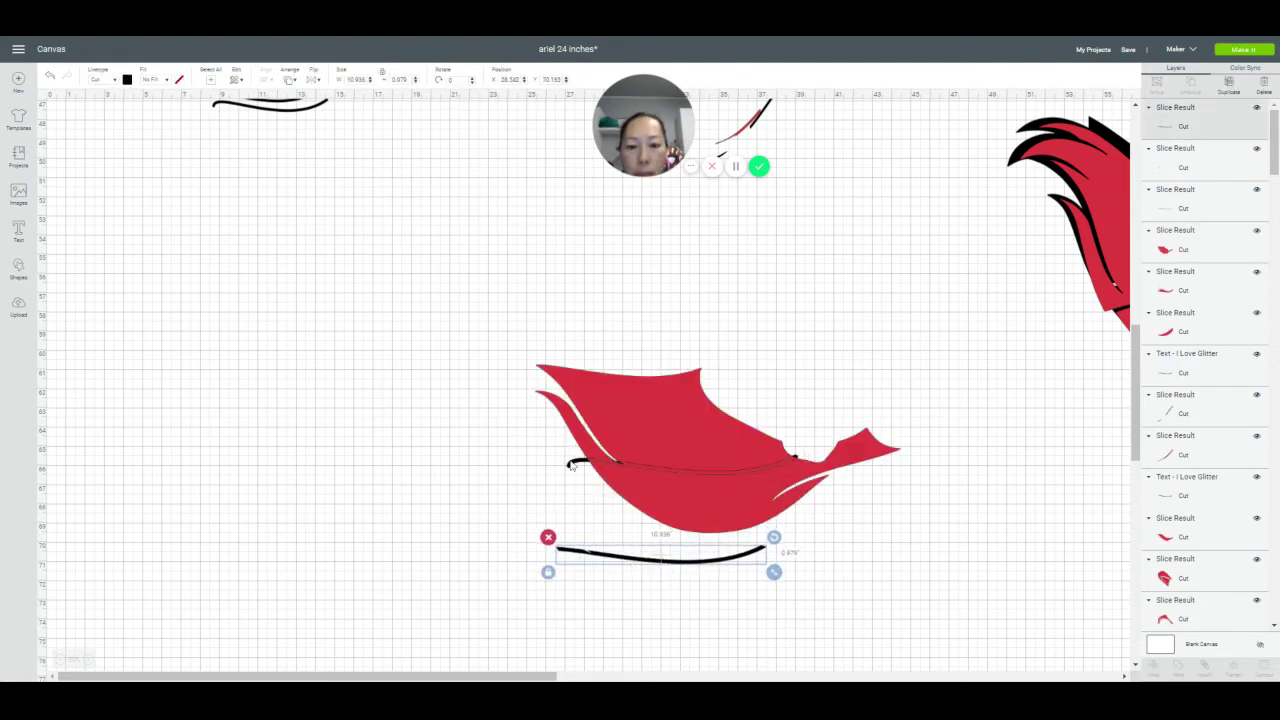
{"action": "left_click_drag", "start_coordinate": [572, 465], "coordinate": [512, 601]}
{"action": "mouse_move", "coordinate": [659, 471]}
{"action": "left_mouse_down"}
{"action": "mouse_move", "coordinate": [651, 484]}
{"action": "mouse_move", "coordinate": [659, 472]}
{"action": "left_mouse_up"}
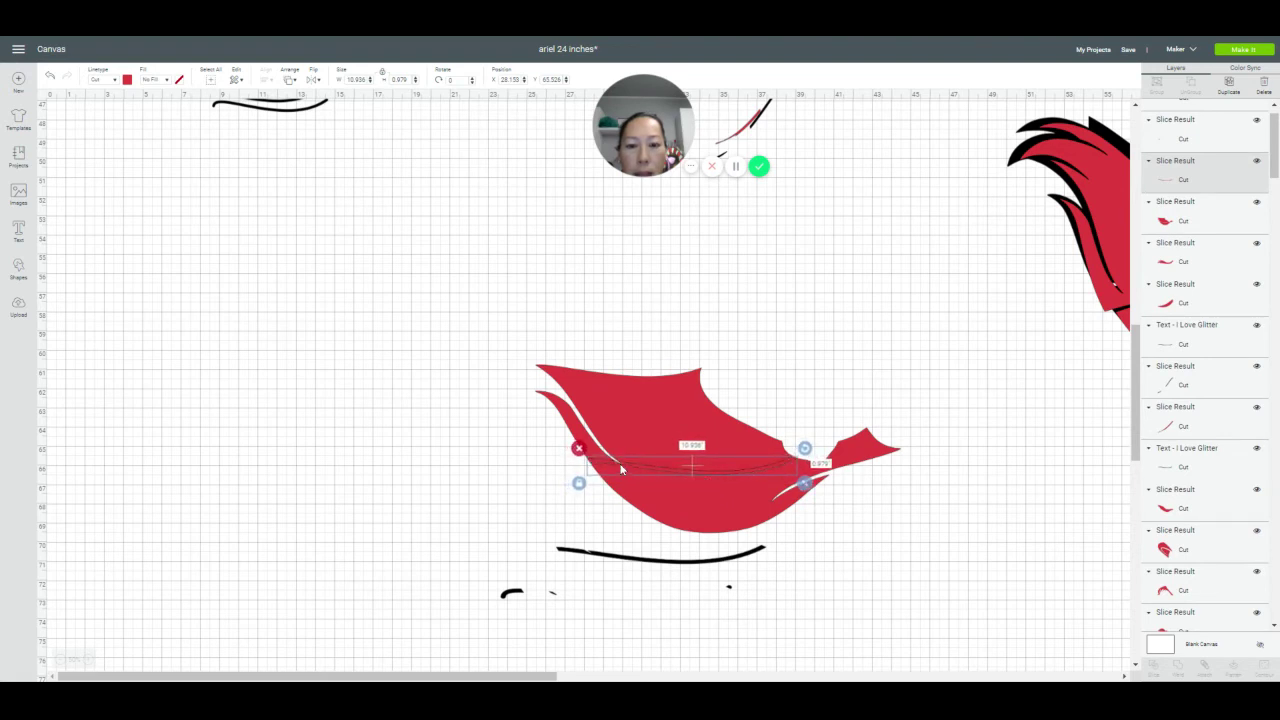
{"action": "left_click_drag", "start_coordinate": [640, 471], "coordinate": [425, 500]}
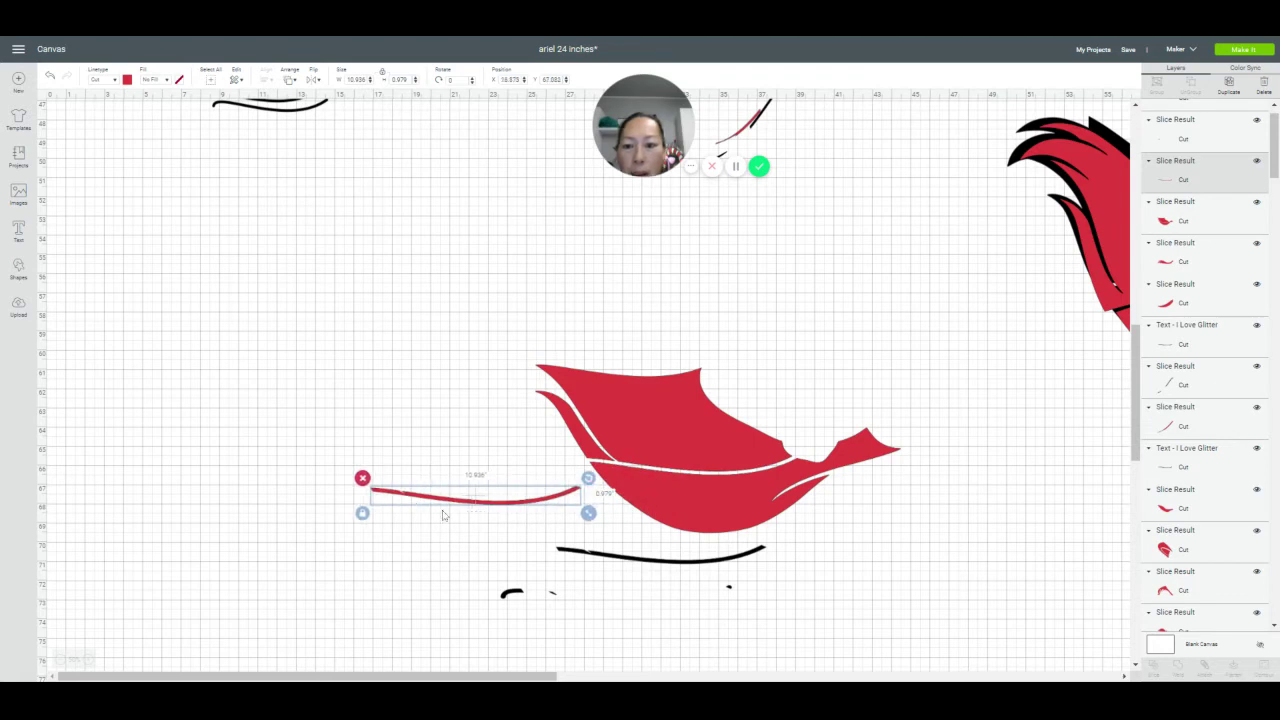
Lay the black curved cut-out over the red cut-out strip and rotate it to cross the strip near its left end
{"action": "left_click_drag", "start_coordinate": [630, 558], "coordinate": [446, 465]}
{"action": "left_click_drag", "start_coordinate": [591, 448], "coordinate": [551, 554]}
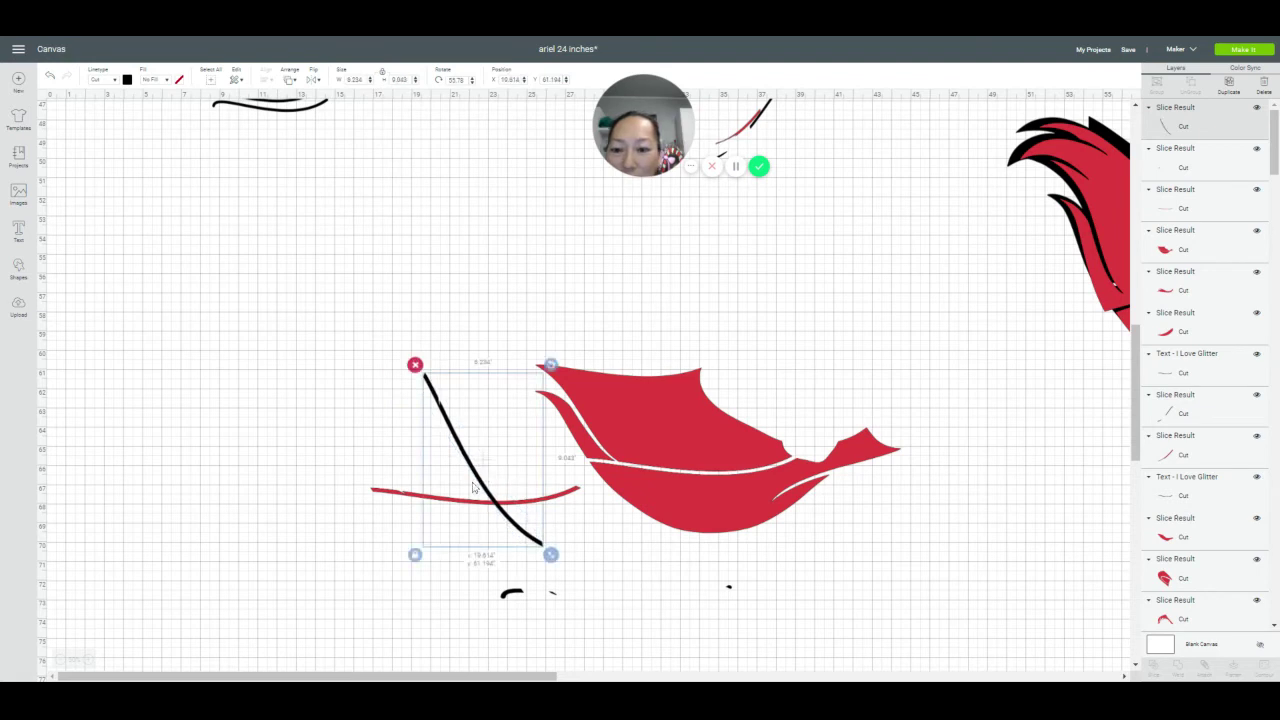
{"action": "left_click_drag", "start_coordinate": [474, 487], "coordinate": [421, 527]}
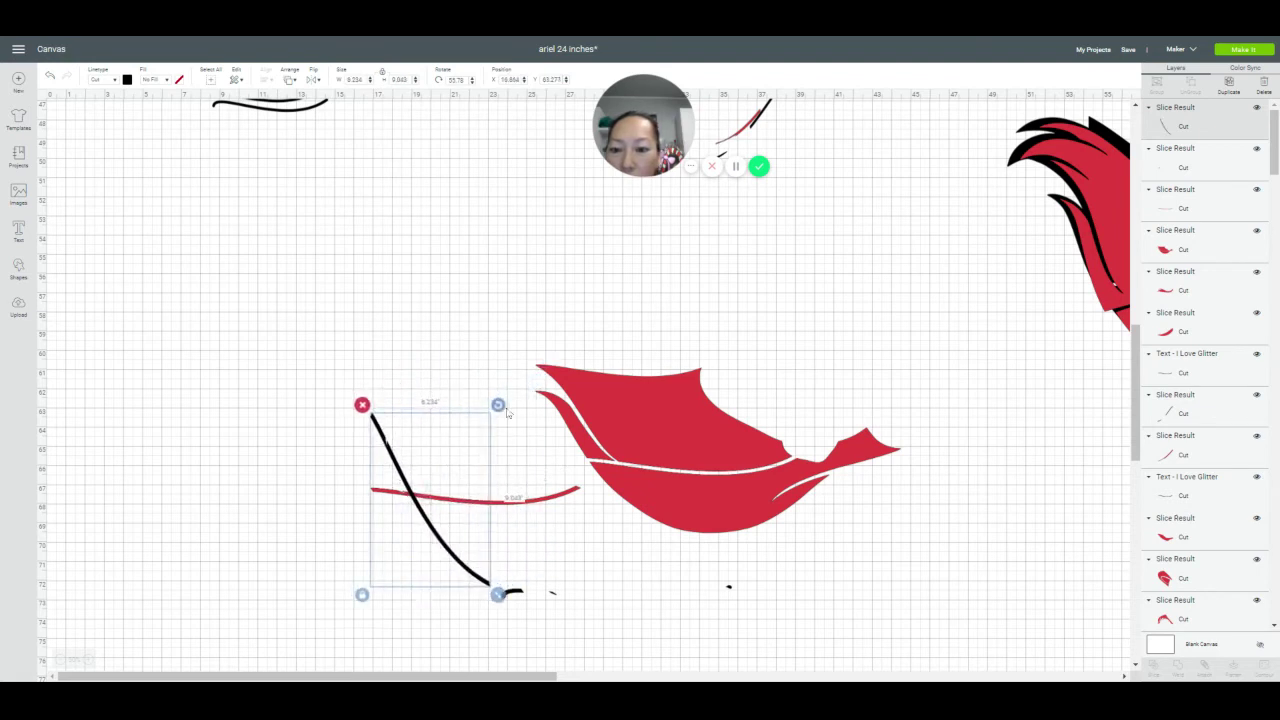
{"action": "left_click_drag", "start_coordinate": [507, 412], "coordinate": [483, 391]}
{"action": "left_click_drag", "start_coordinate": [429, 527], "coordinate": [431, 524]}
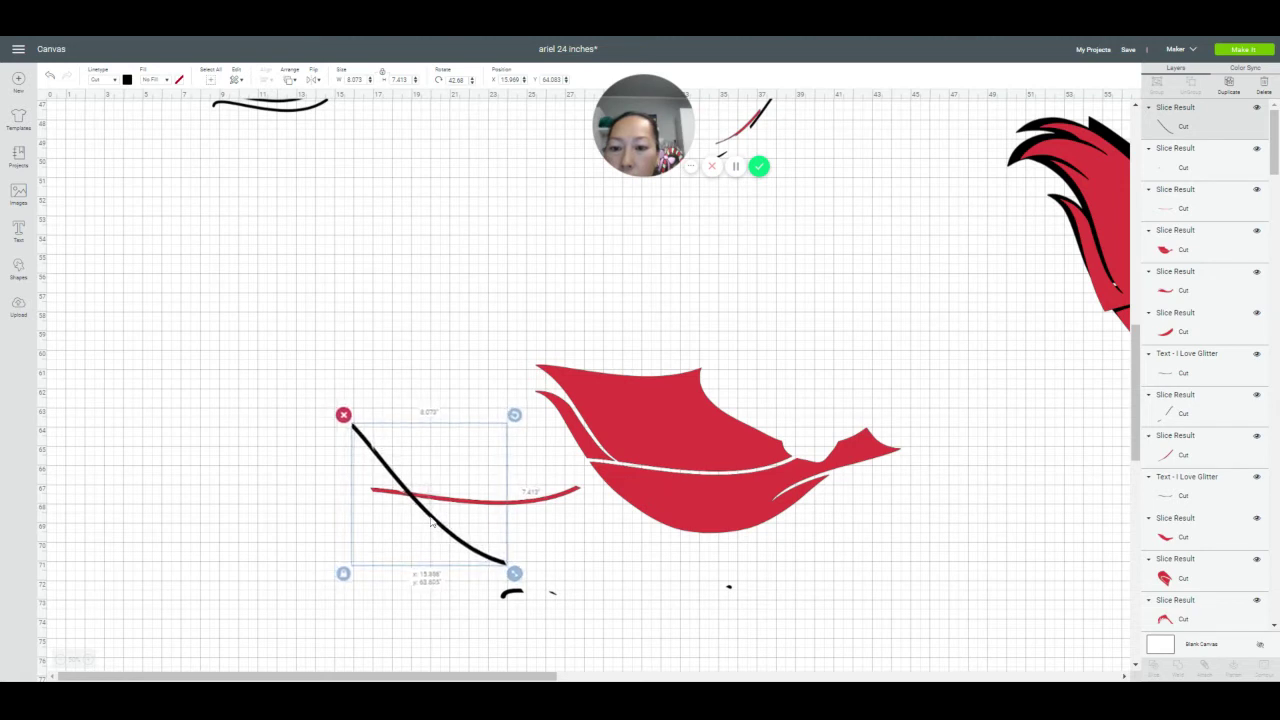
{"action": "left_click_drag", "start_coordinate": [515, 416], "coordinate": [510, 408]}
Slice the red strip with the crossing black stroke and move the stroke and the divided strip apart
{"action": "left_click", "coordinate": [289, 535]}
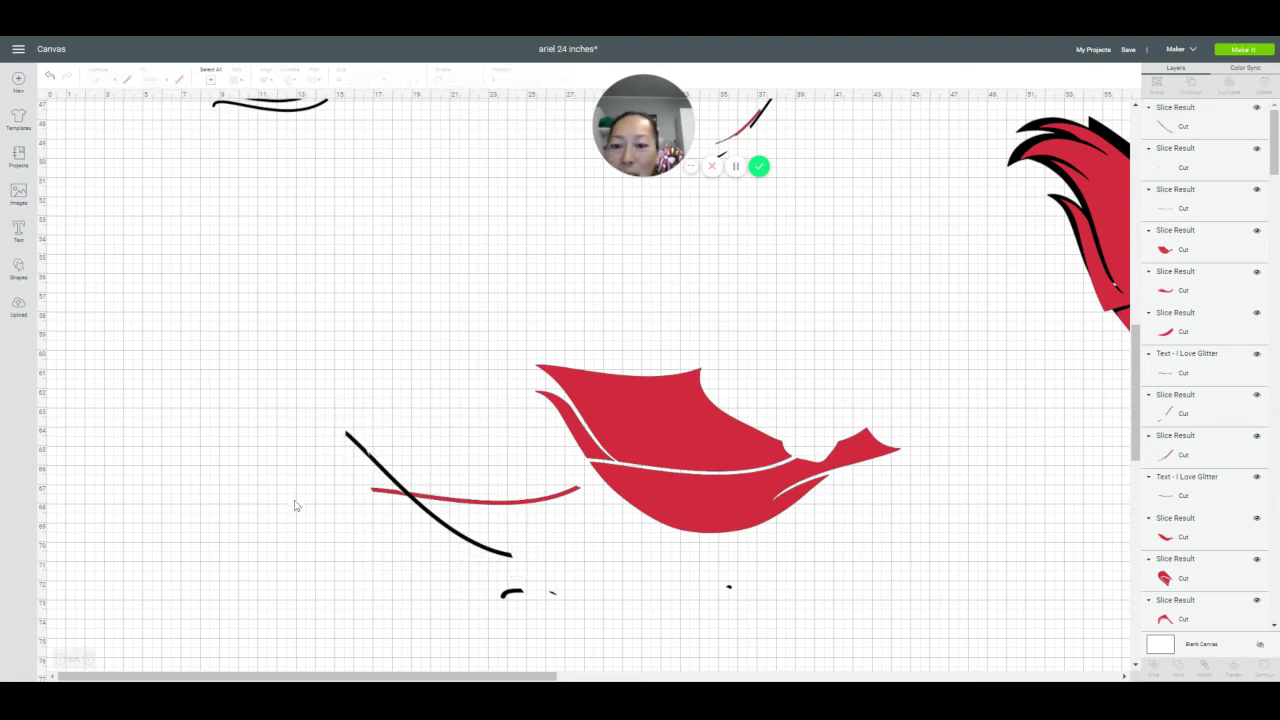
{"action": "left_click_drag", "start_coordinate": [293, 494], "coordinate": [472, 523]}
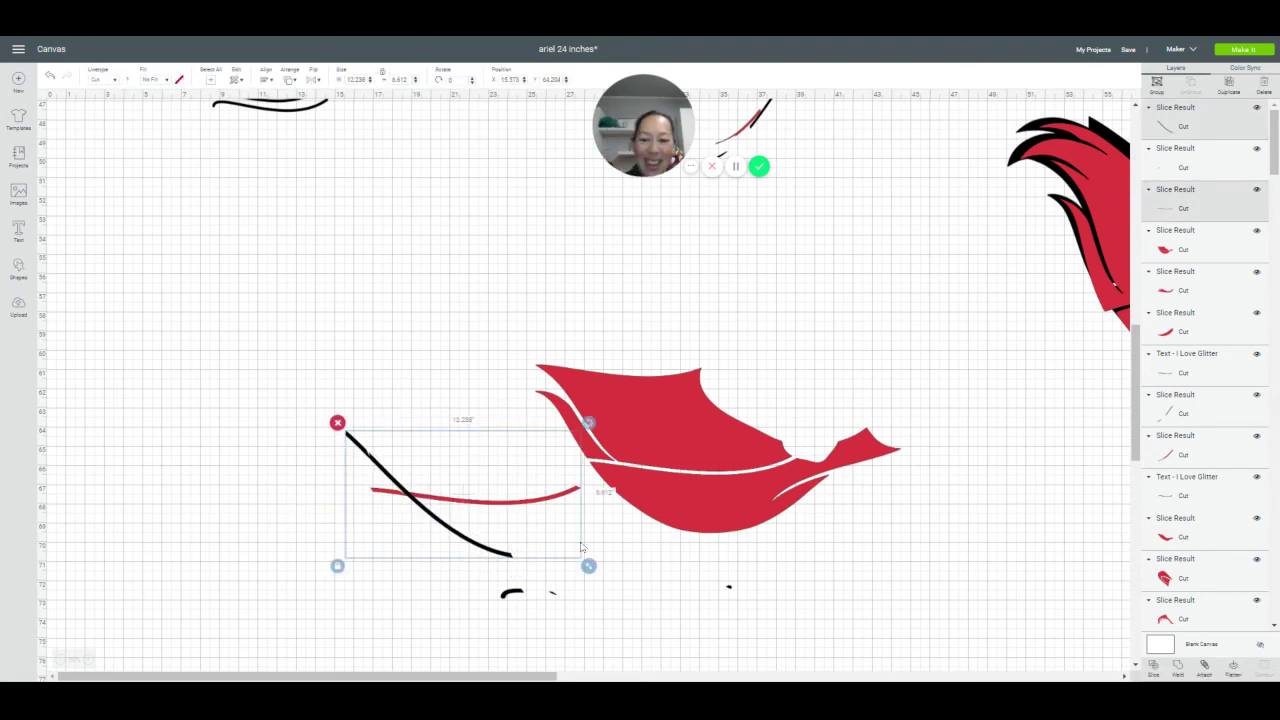
{"action": "left_click", "coordinate": [1152, 667]}
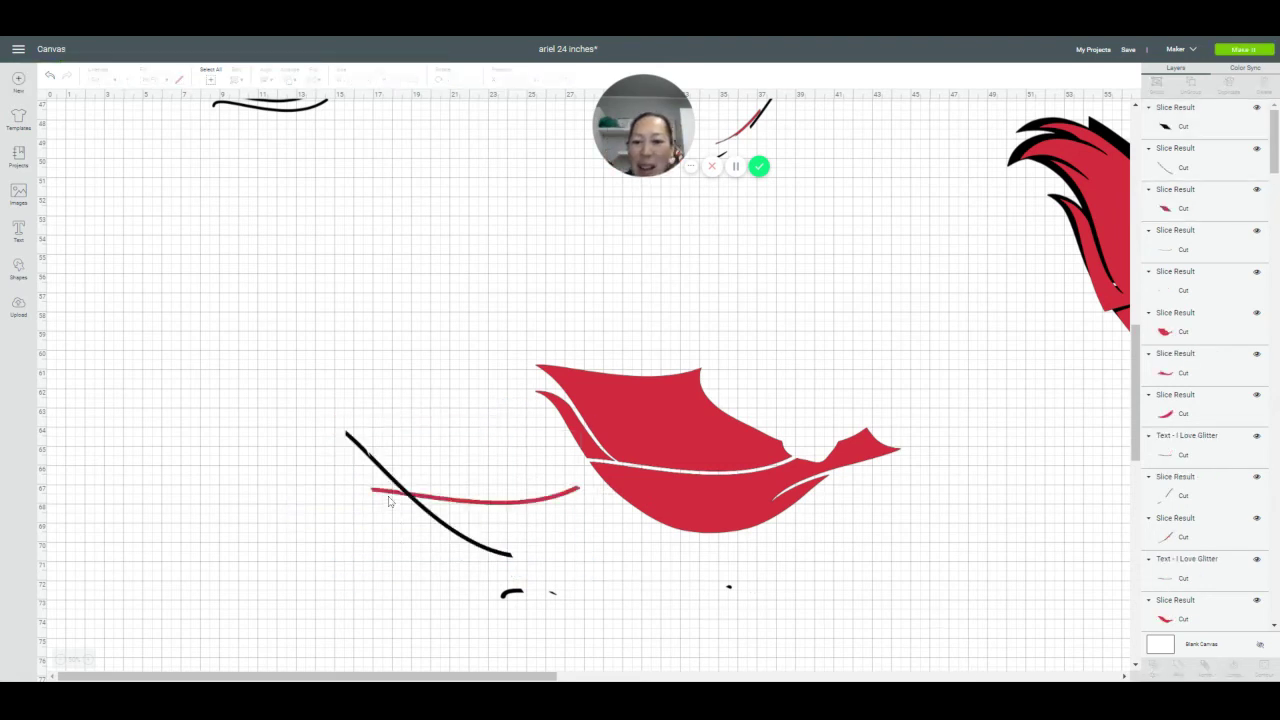
{"action": "left_click_drag", "start_coordinate": [390, 497], "coordinate": [289, 514]}
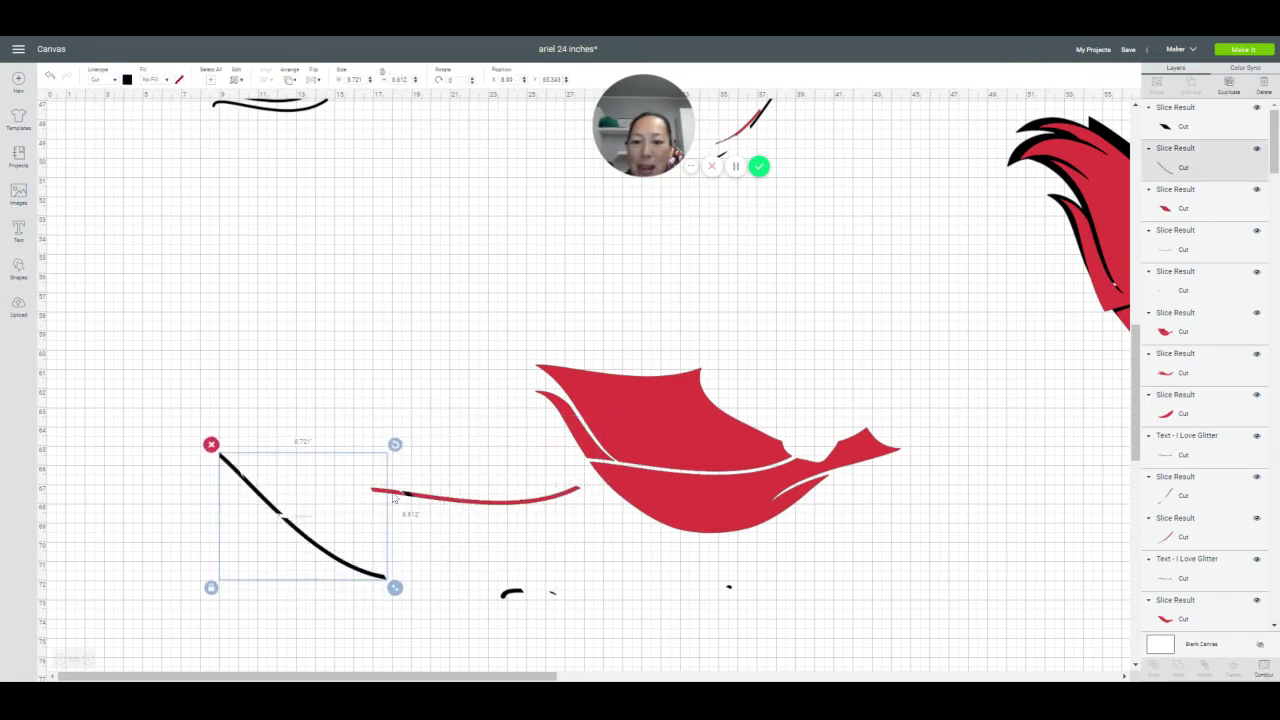
{"action": "left_click", "coordinate": [480, 498]}
{"action": "left_click_drag", "start_coordinate": [480, 498], "coordinate": [495, 463]}
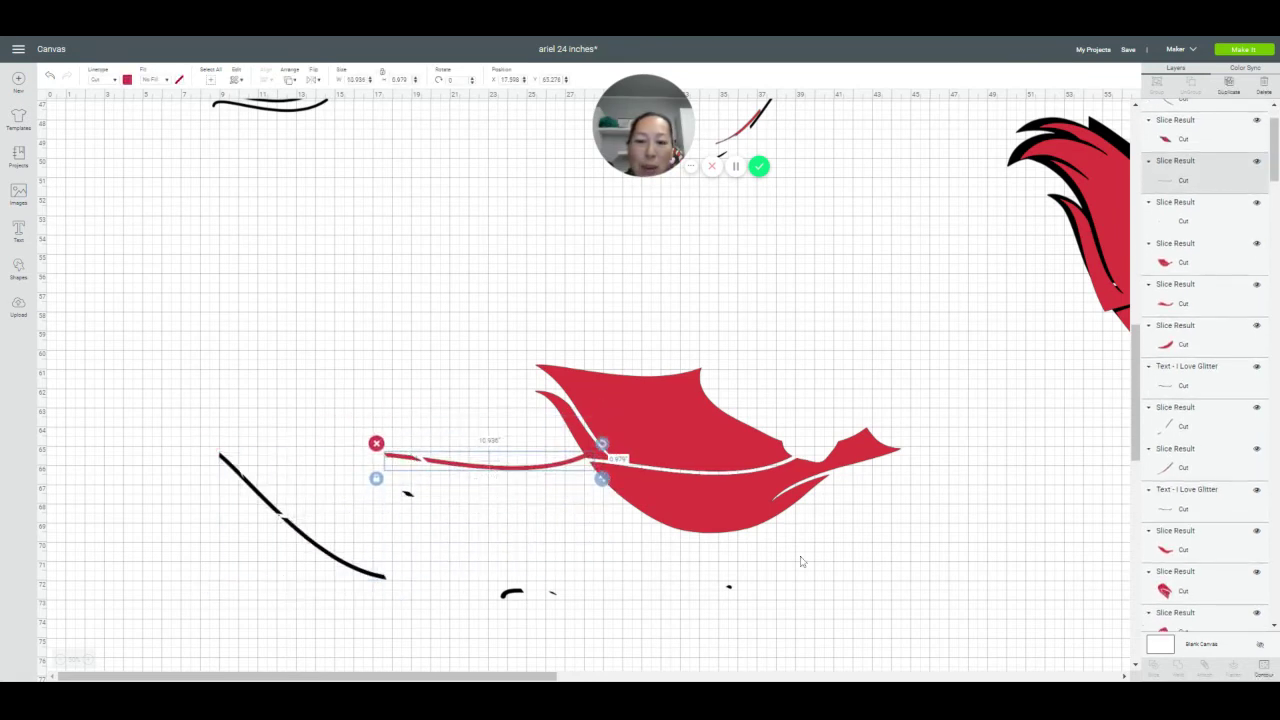
Hide the long section of the divided red strip with Contour, keeping only its short left end
{"action": "left_click", "coordinate": [1263, 668]}
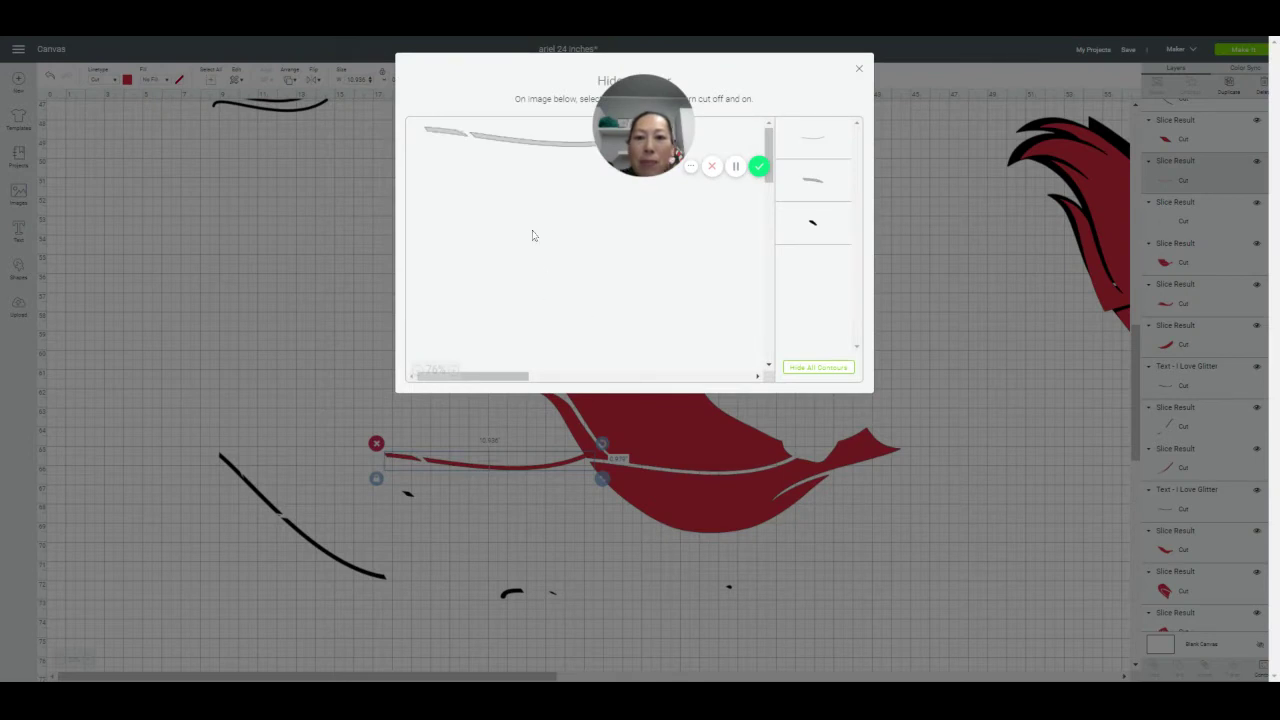
{"action": "left_click", "coordinate": [528, 150]}
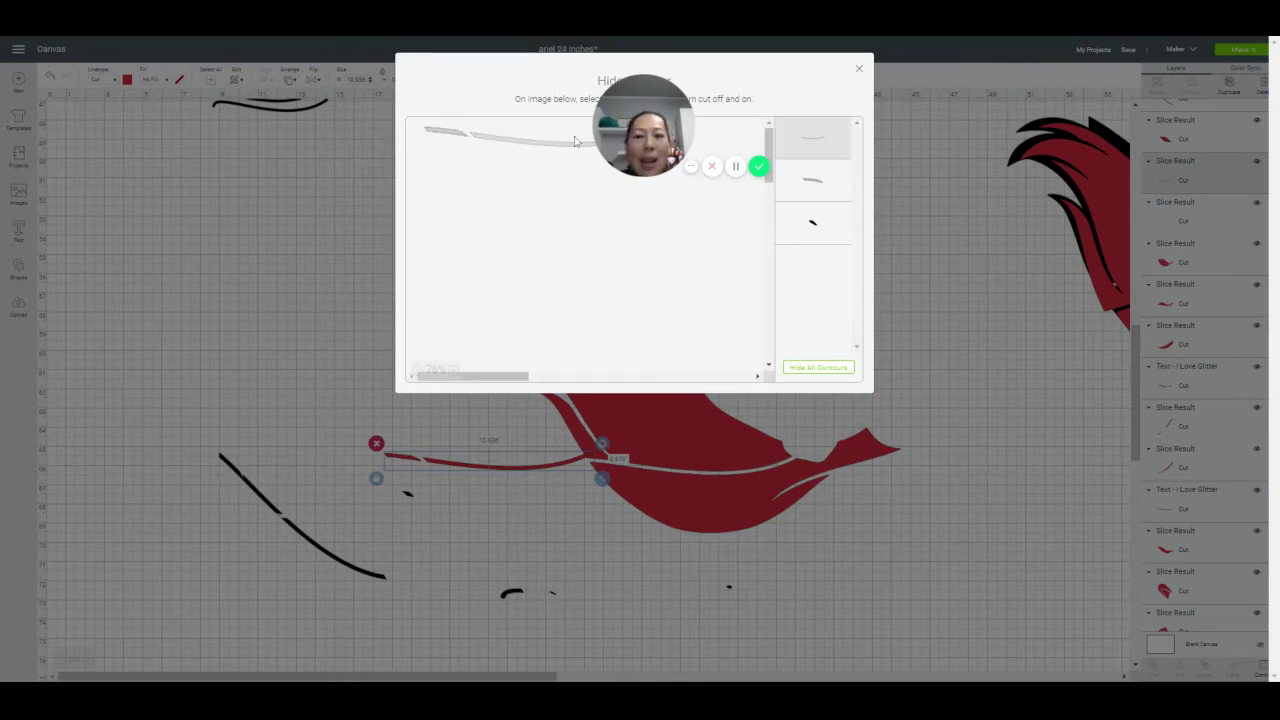
{"action": "left_click", "coordinate": [858, 72]}
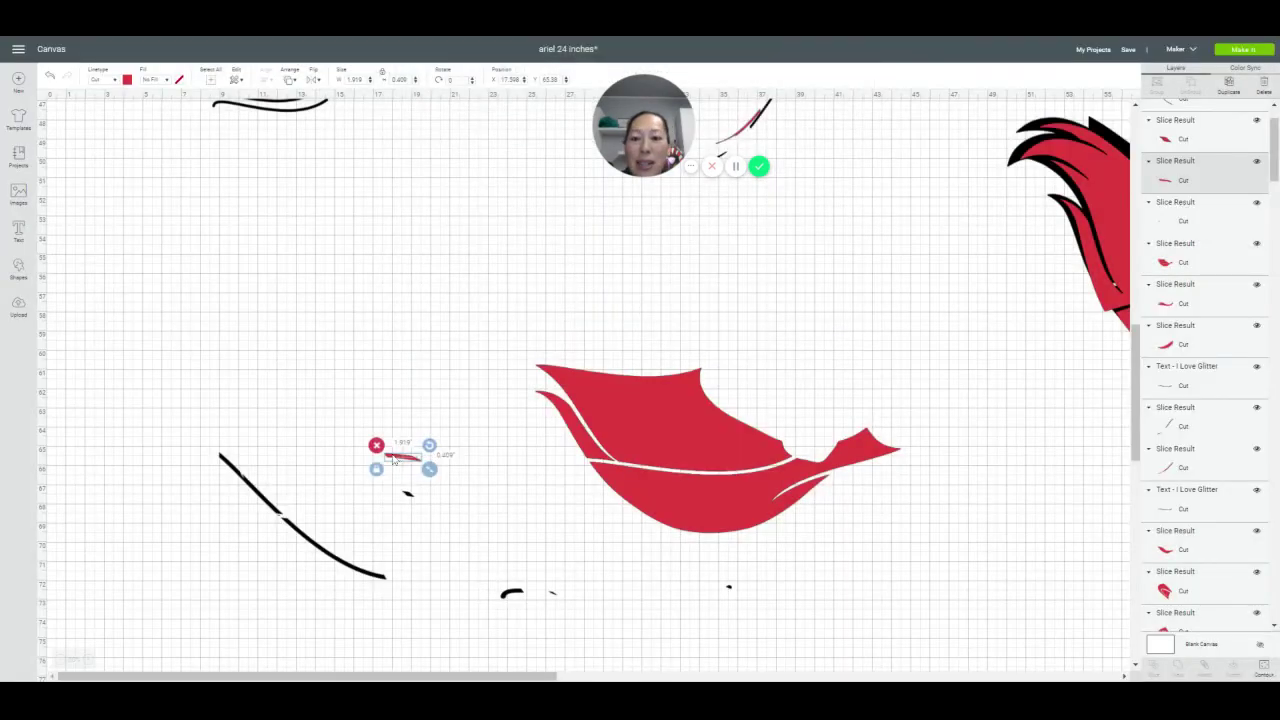
Fit the short red piece into the left end of the lower body's new cut line and weld the two together
{"action": "left_click_drag", "start_coordinate": [393, 459], "coordinate": [598, 465]}
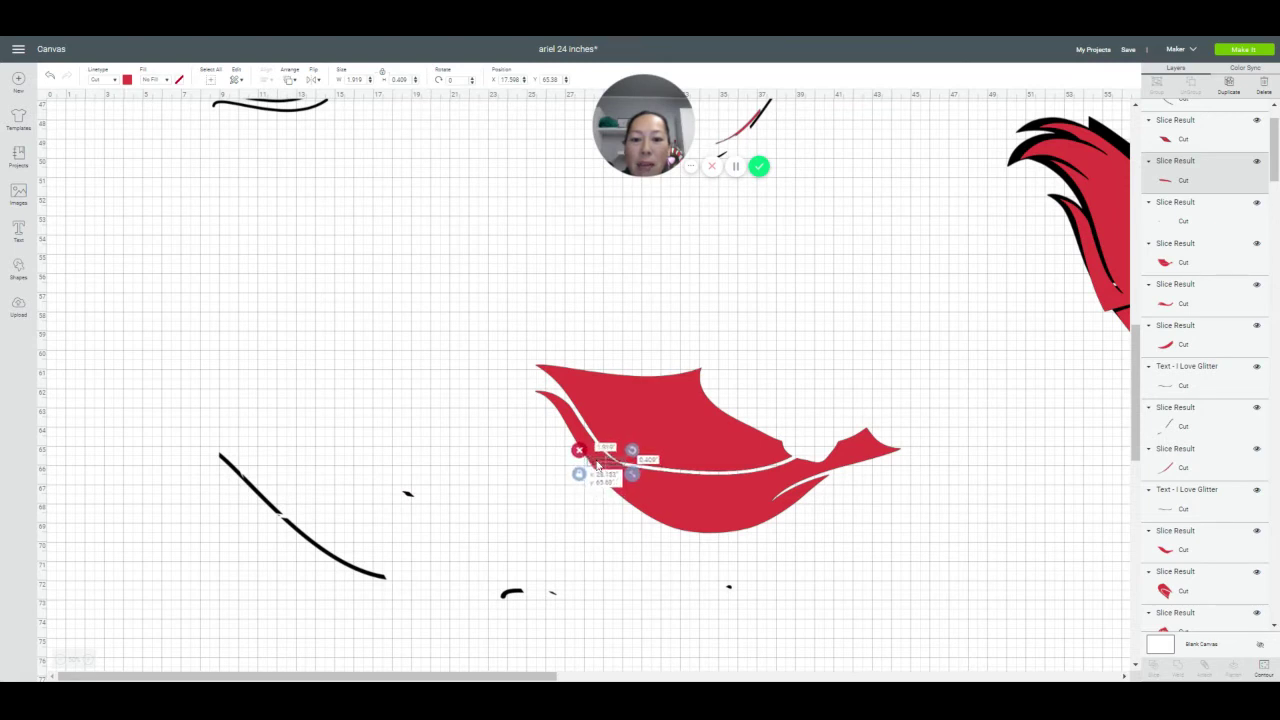
{"action": "left_click", "coordinate": [543, 486]}
{"action": "left_click", "coordinate": [503, 446]}
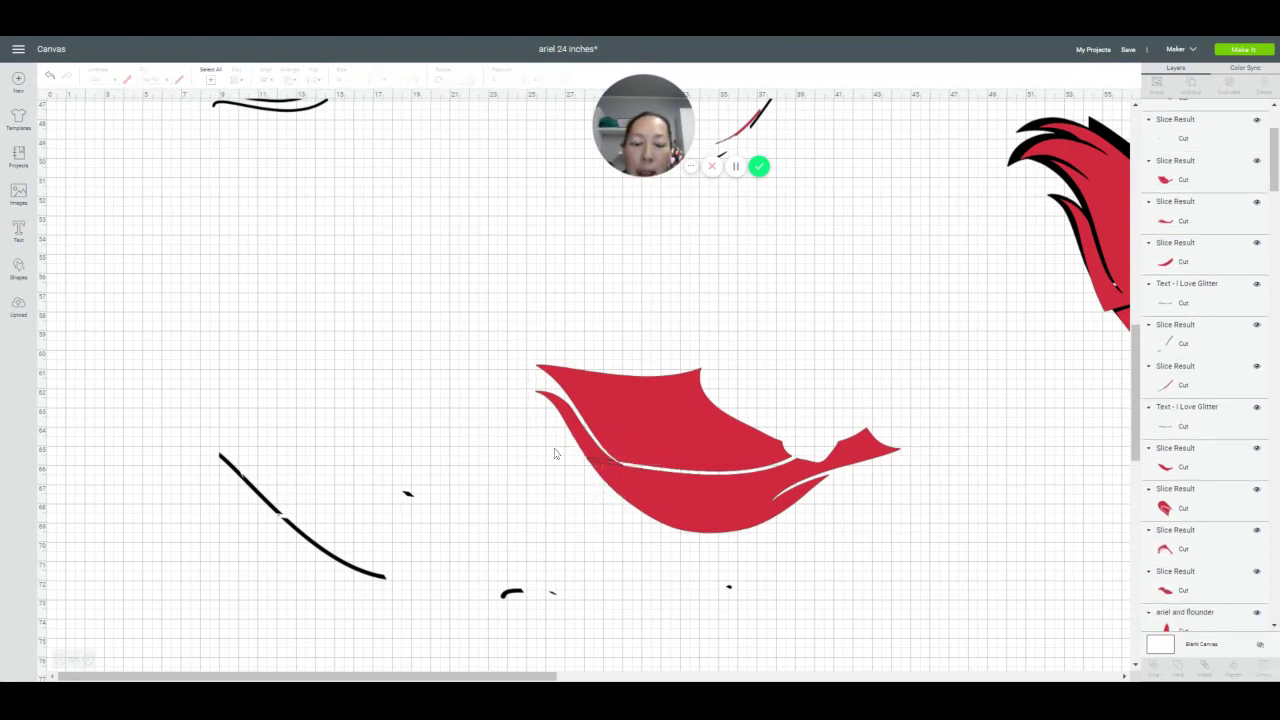
{"action": "left_click_drag", "start_coordinate": [555, 454], "coordinate": [592, 479]}
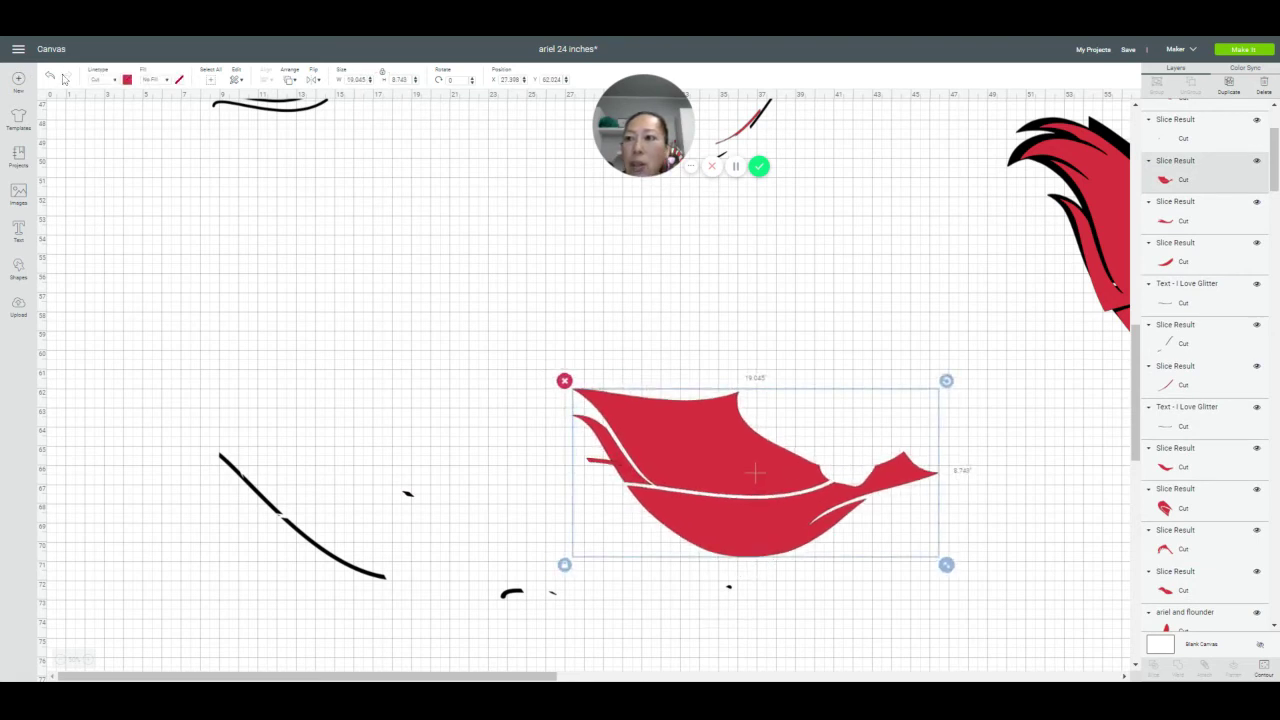
{"action": "left_click", "coordinate": [51, 78]}
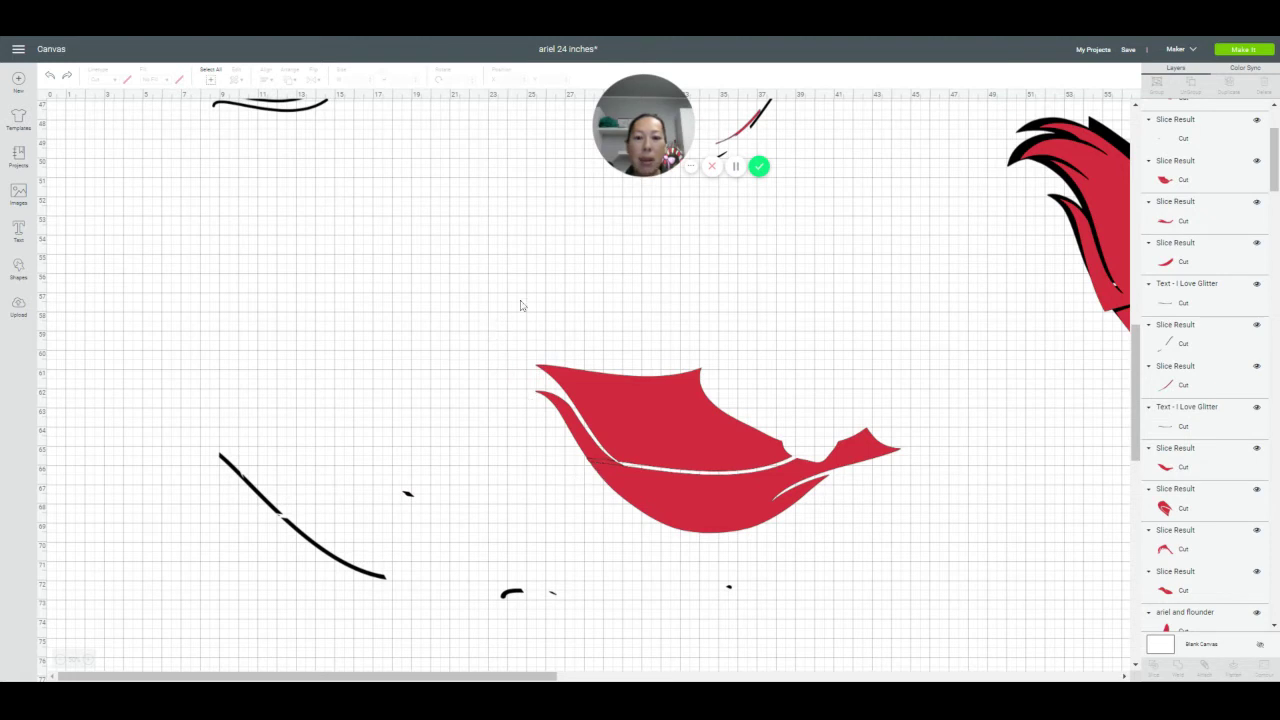
{"action": "left_click_drag", "start_coordinate": [520, 305], "coordinate": [648, 480]}
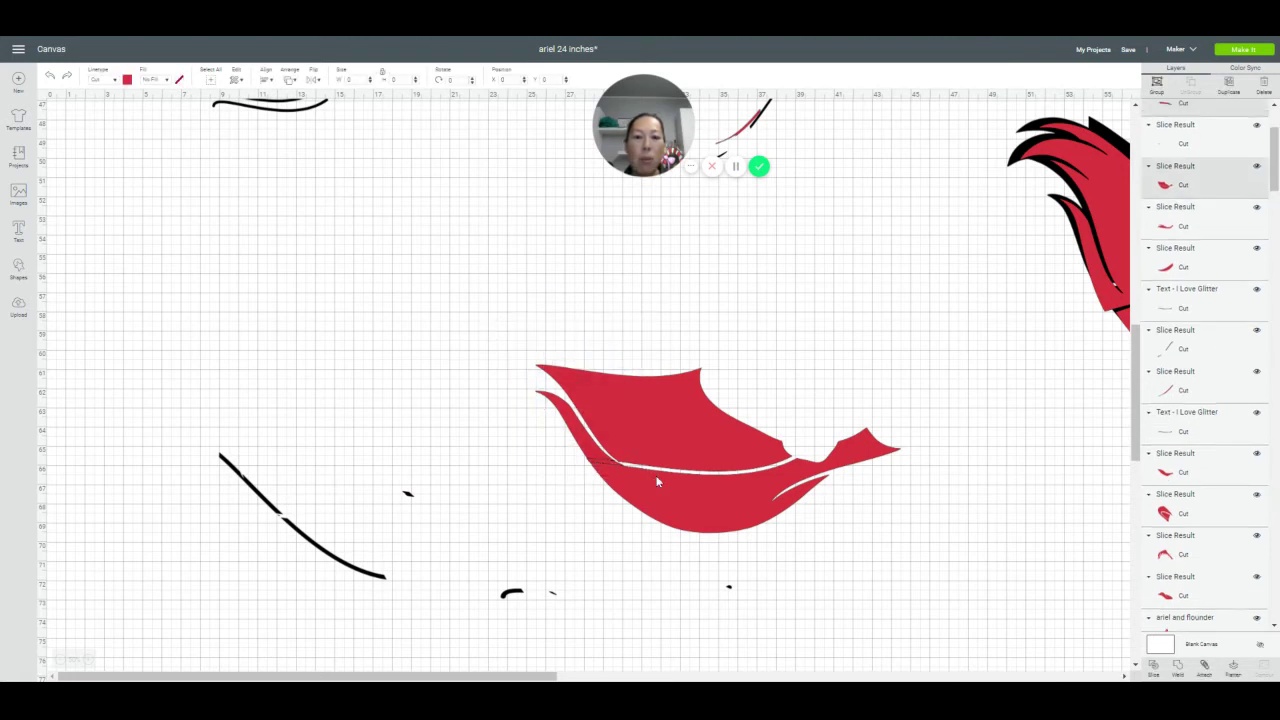
{"action": "left_click", "coordinate": [1178, 676]}
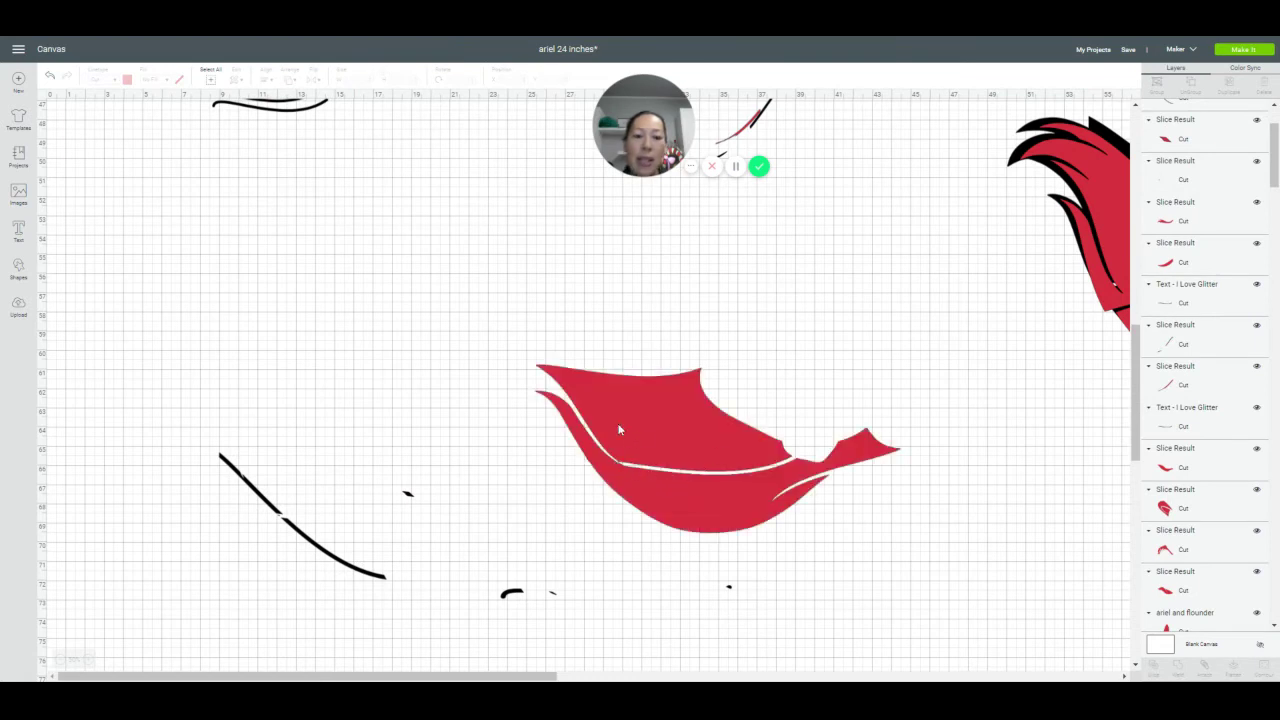
Duplicate the welded lower body and hide the copy's lower section with Contour, keeping only the upper section
{"action": "left_click", "coordinate": [714, 446]}
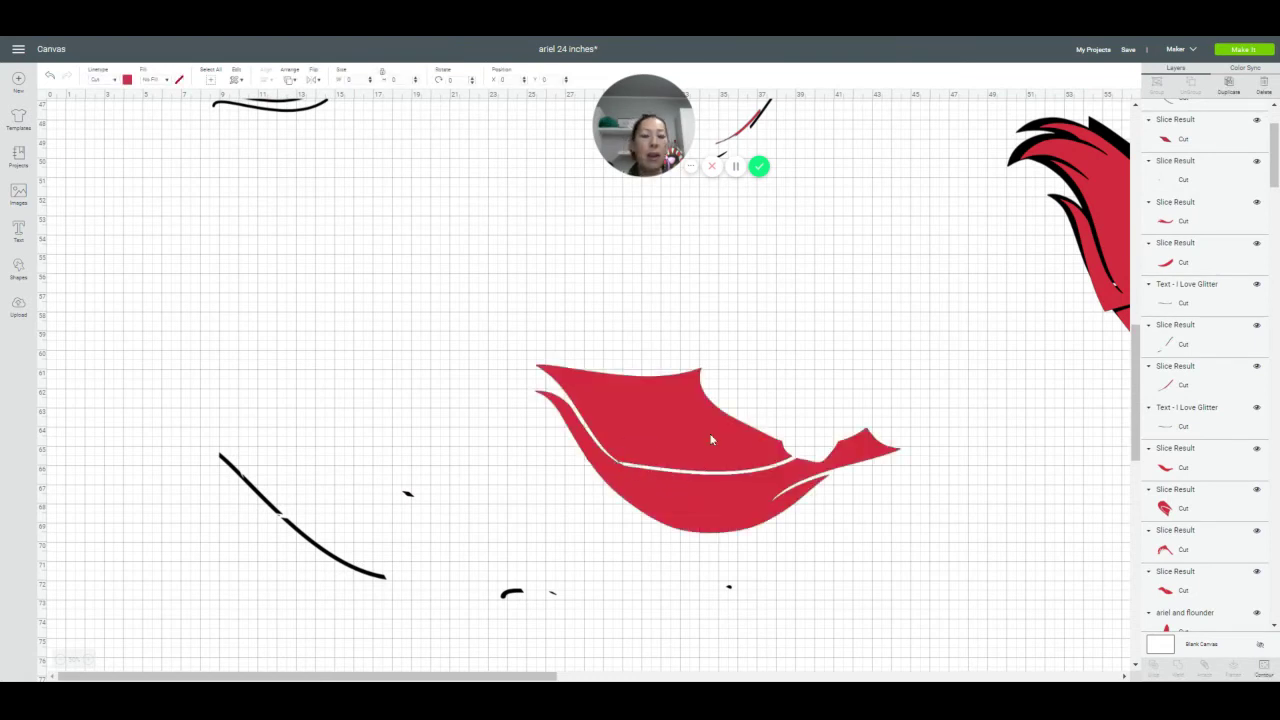
{"action": "left_click", "coordinate": [1230, 84]}
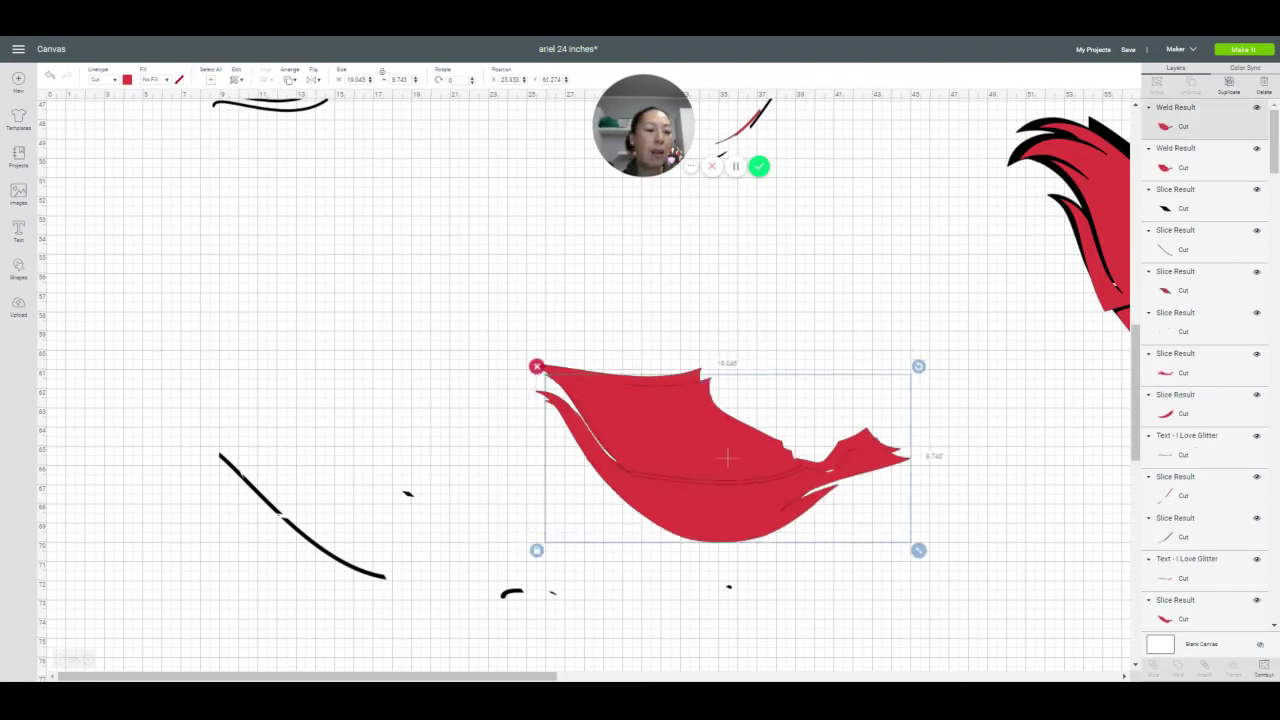
{"action": "left_click", "coordinate": [1263, 668]}
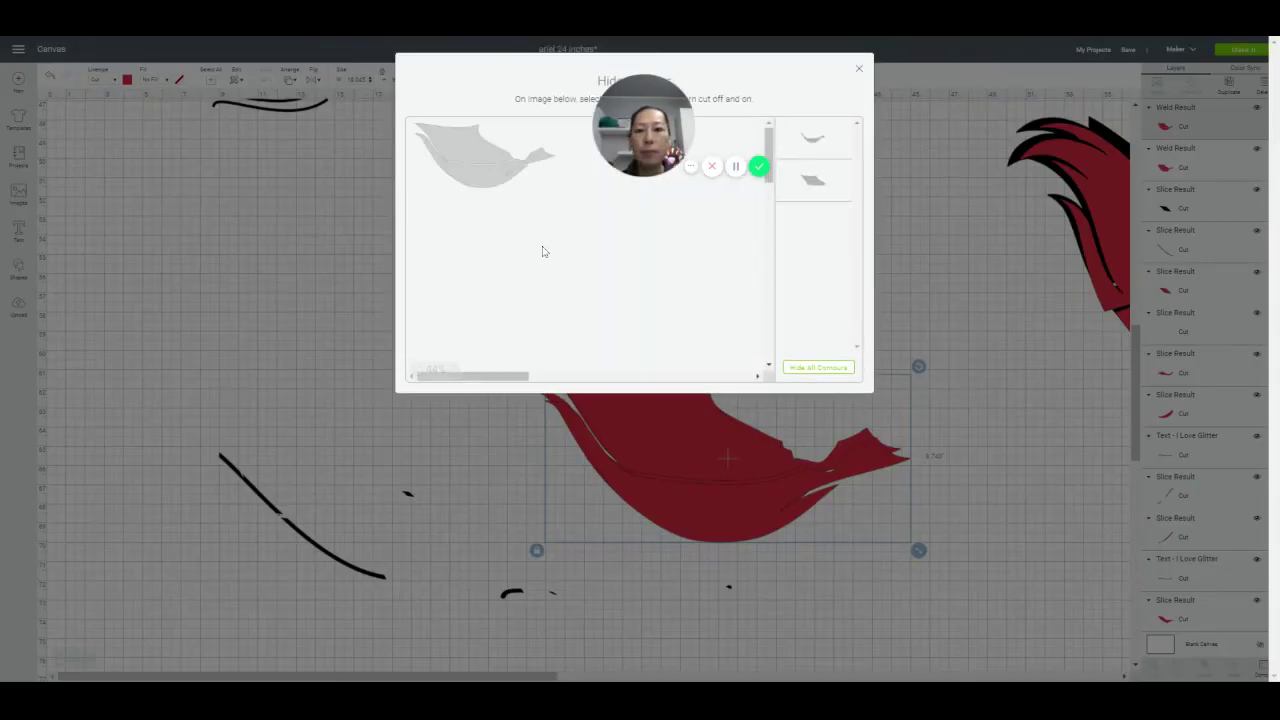
{"action": "left_click", "coordinate": [500, 188]}
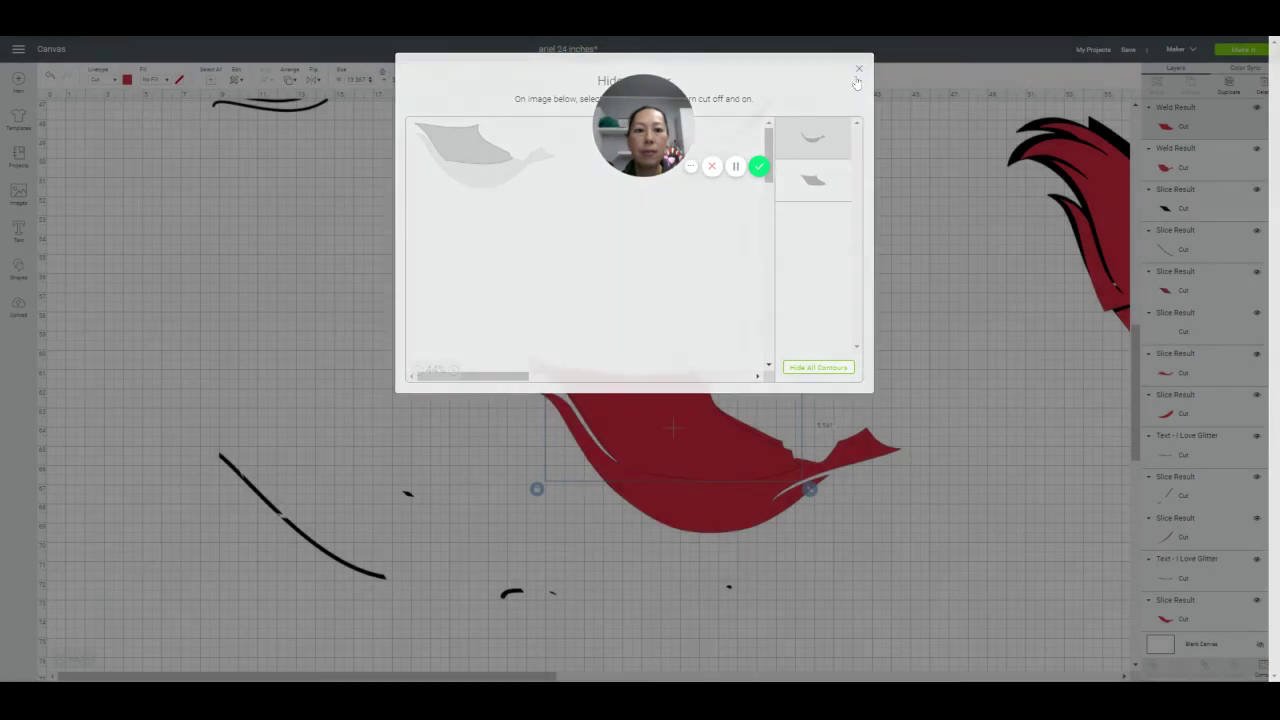
{"action": "left_click", "coordinate": [858, 70]}
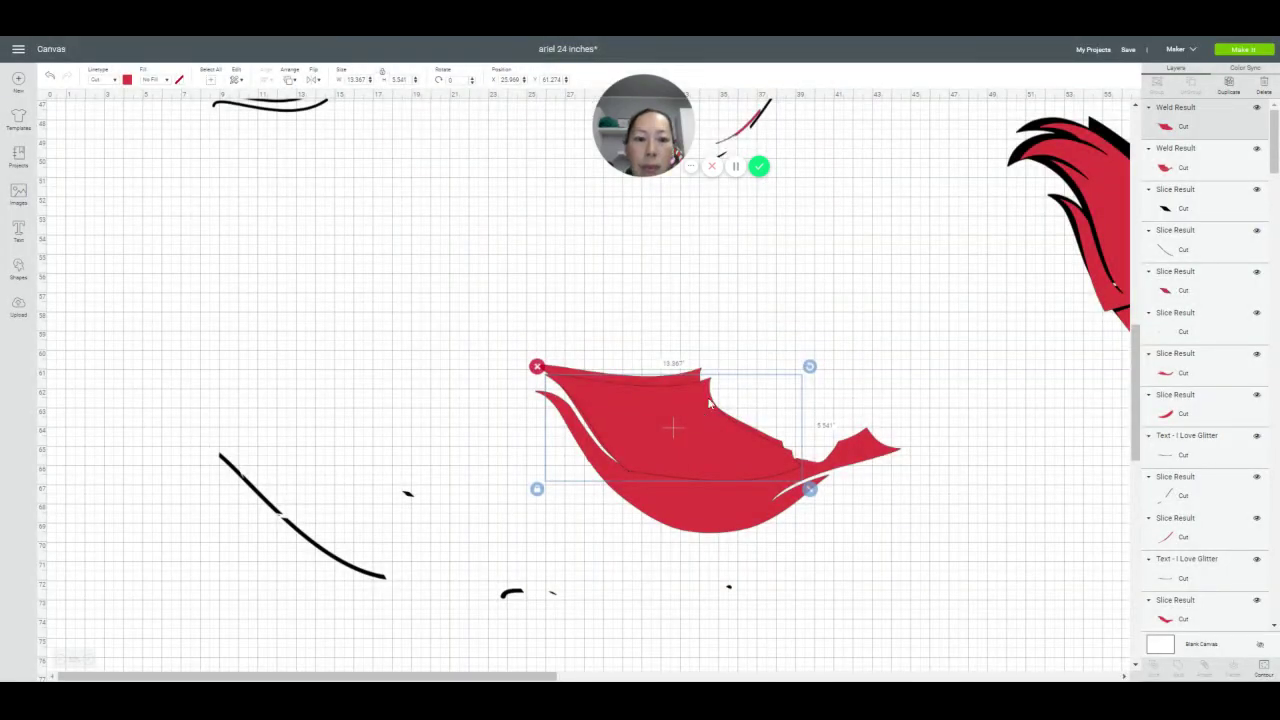
Move the copied upper section above the original lower body and rotate it to about 7.8 degrees
{"action": "left_click_drag", "start_coordinate": [712, 384], "coordinate": [744, 293]}
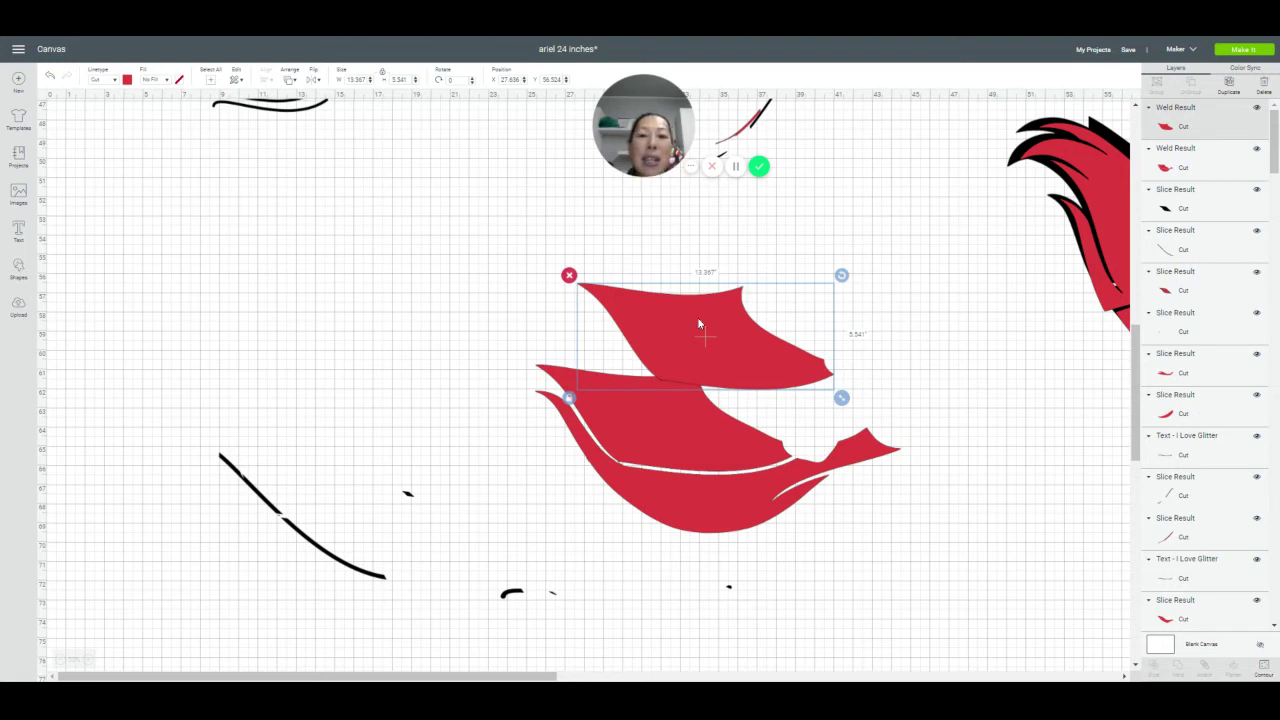
{"action": "left_click_drag", "start_coordinate": [843, 280], "coordinate": [823, 381]}
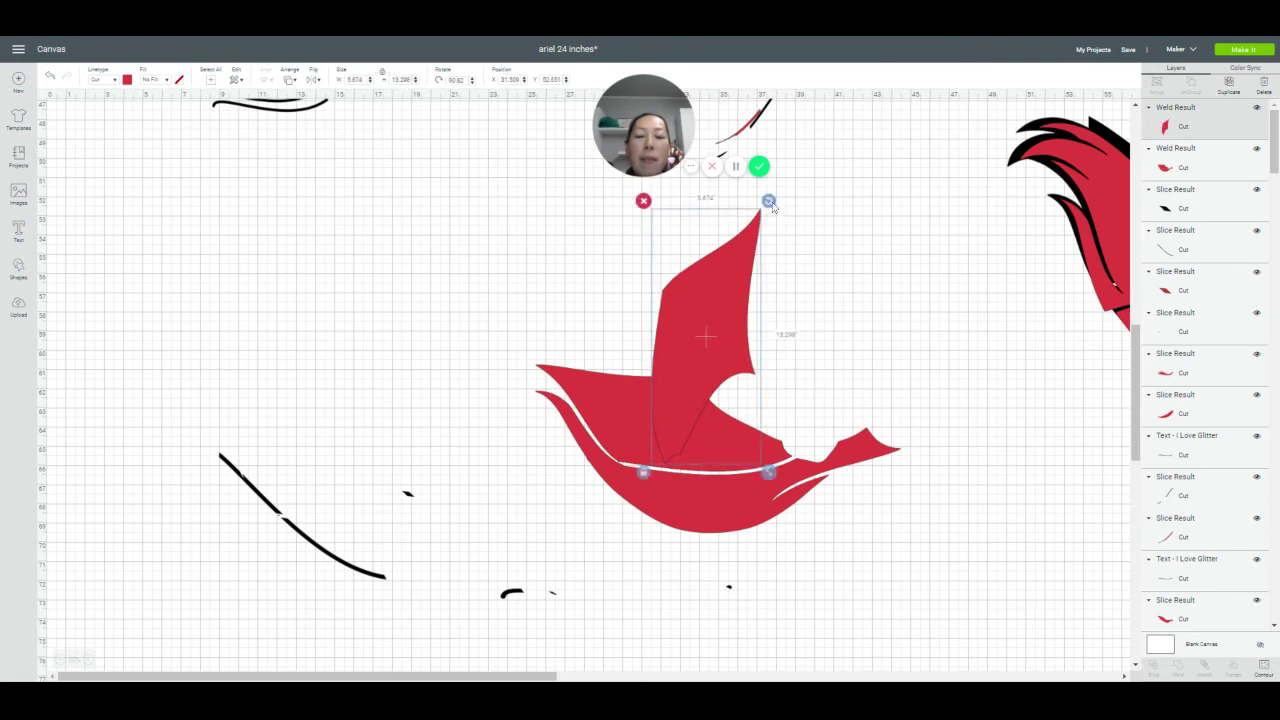
{"action": "left_click_drag", "start_coordinate": [771, 206], "coordinate": [581, 256]}
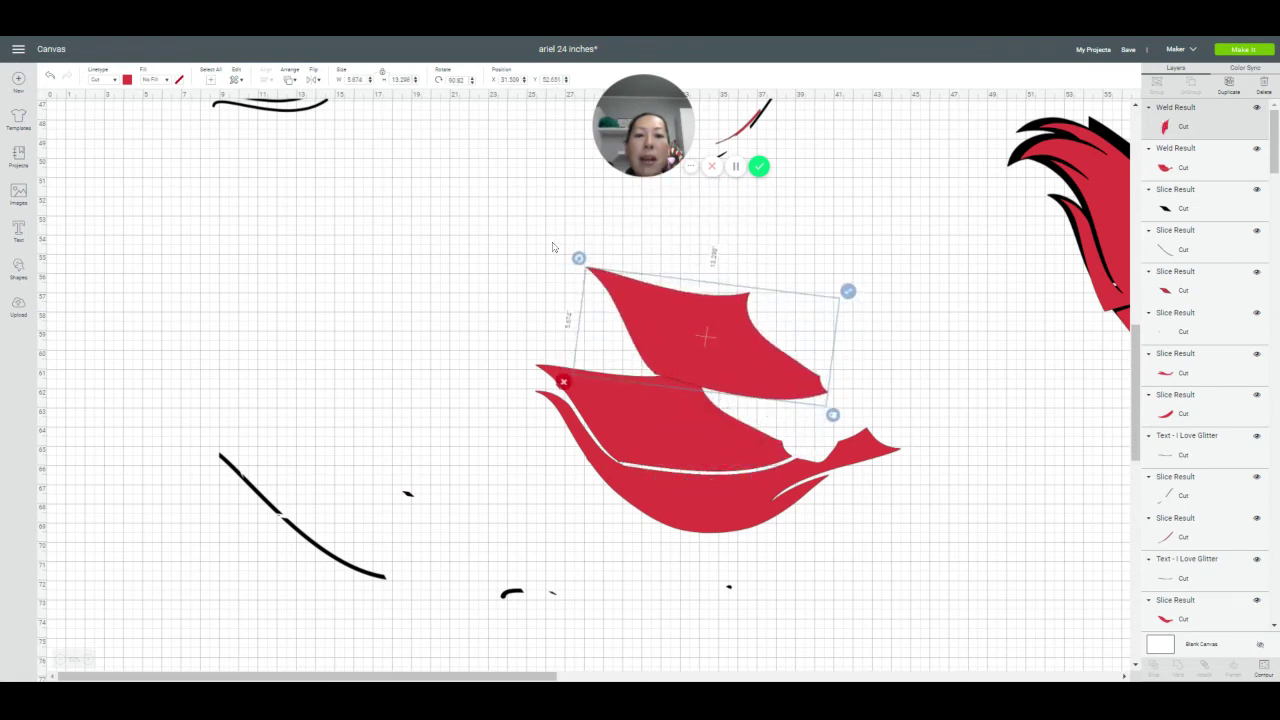
Try to fit the copied upper section back over the original by moving and levelling it, and undo the placement
{"action": "left_click_drag", "start_coordinate": [677, 340], "coordinate": [640, 417]}
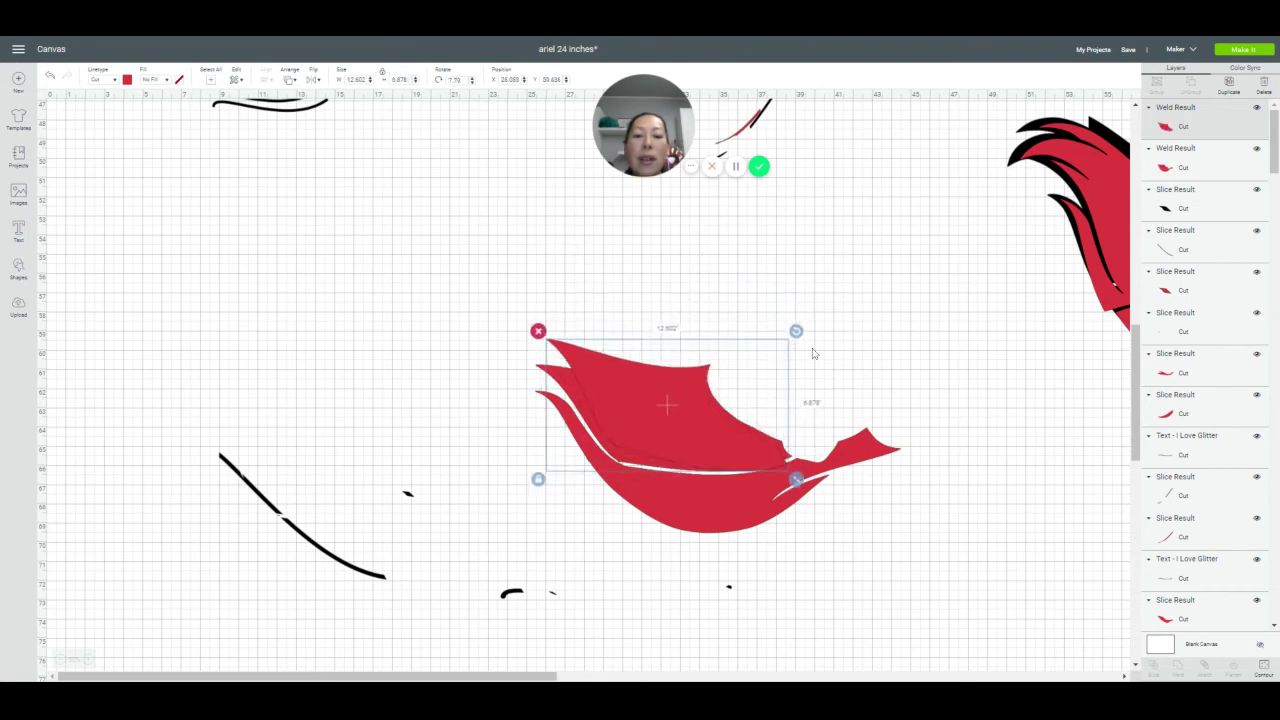
{"action": "mouse_move", "coordinate": [798, 338]}
{"action": "left_mouse_down"}
{"action": "mouse_move", "coordinate": [783, 311]}
{"action": "mouse_move", "coordinate": [800, 317]}
{"action": "left_mouse_up"}
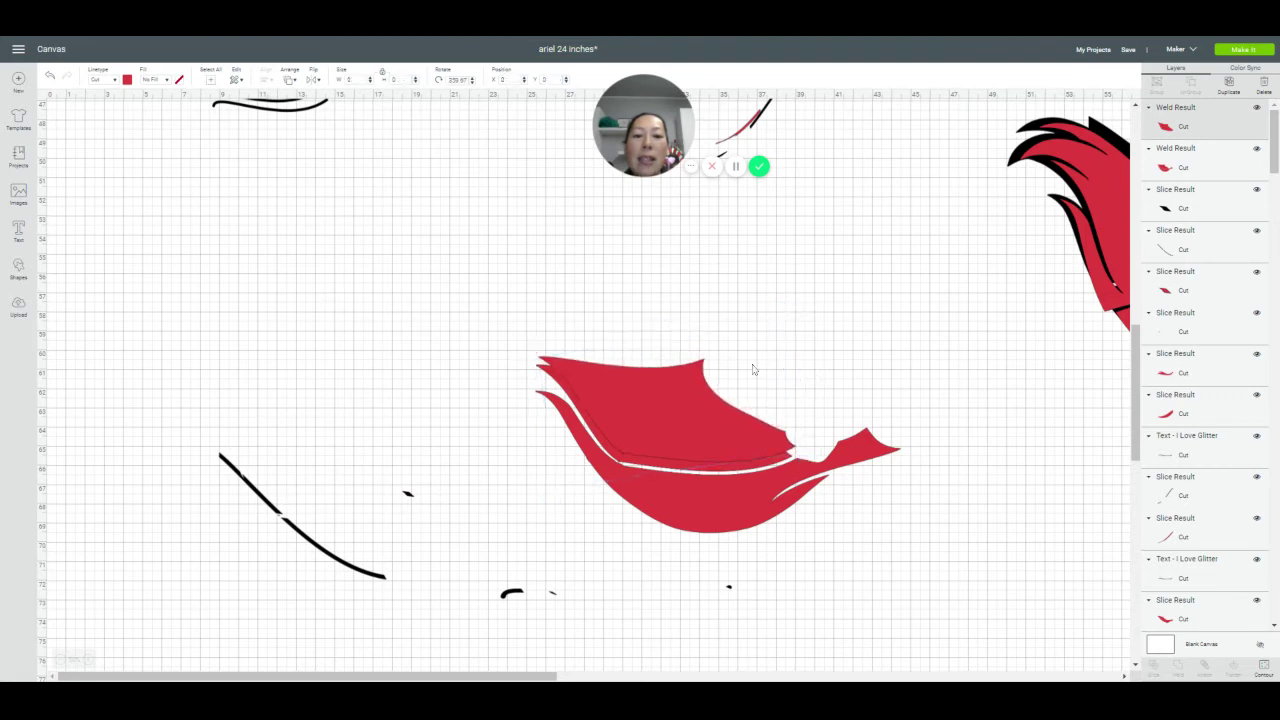
{"action": "left_click_drag", "start_coordinate": [701, 409], "coordinate": [699, 415]}
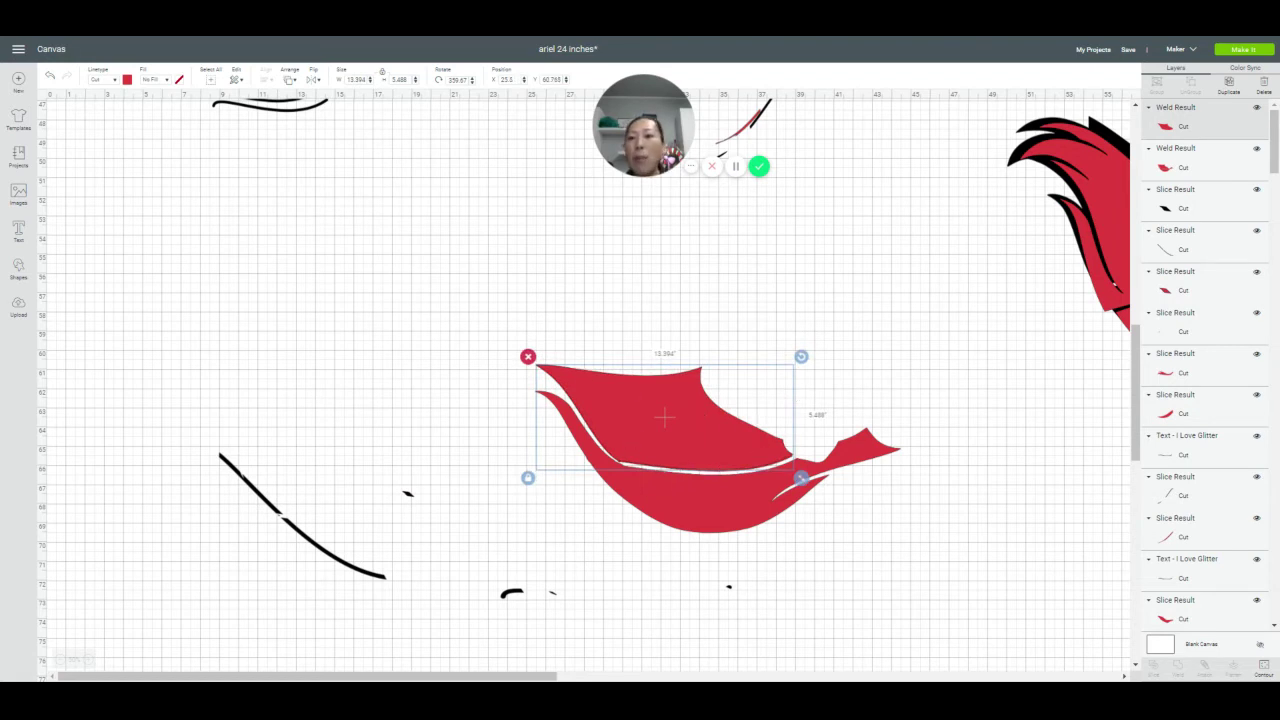
{"action": "left_click", "coordinate": [50, 79]}
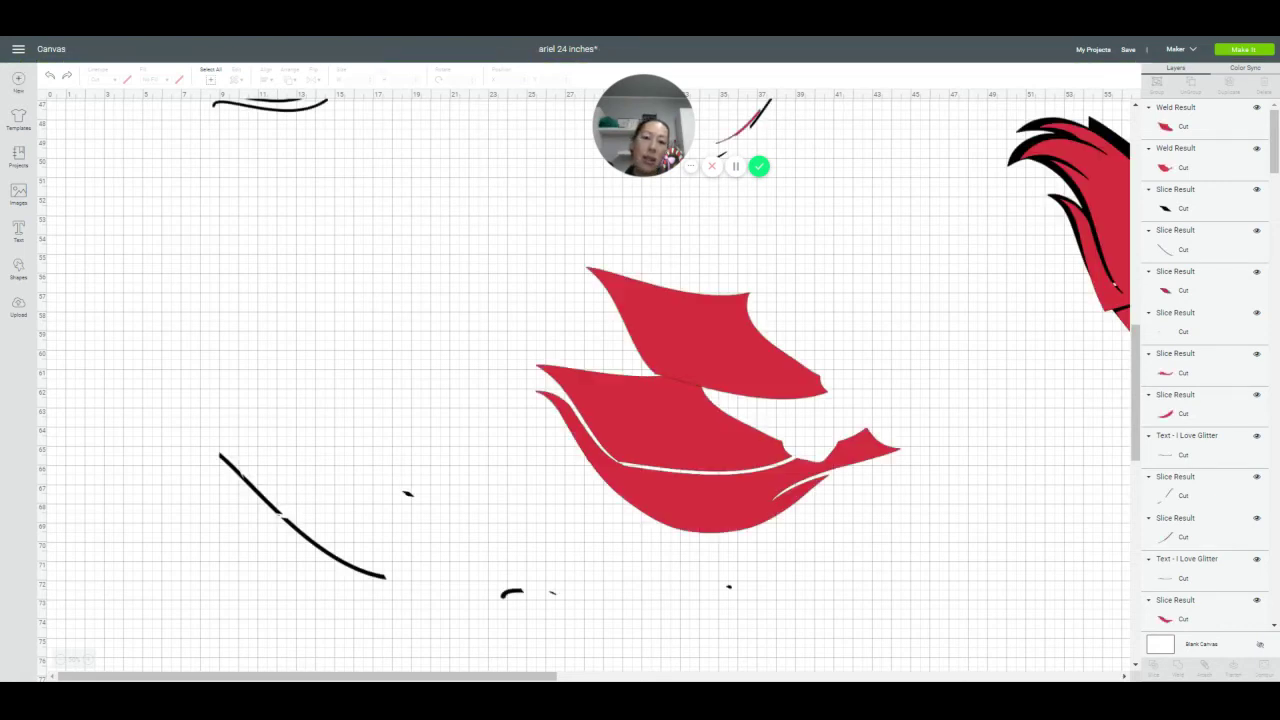
Undo the copied upper section's placement, its duplication and the lower body's weld back to the separate cut pieces
{"action": "left_click", "coordinate": [50, 78]}
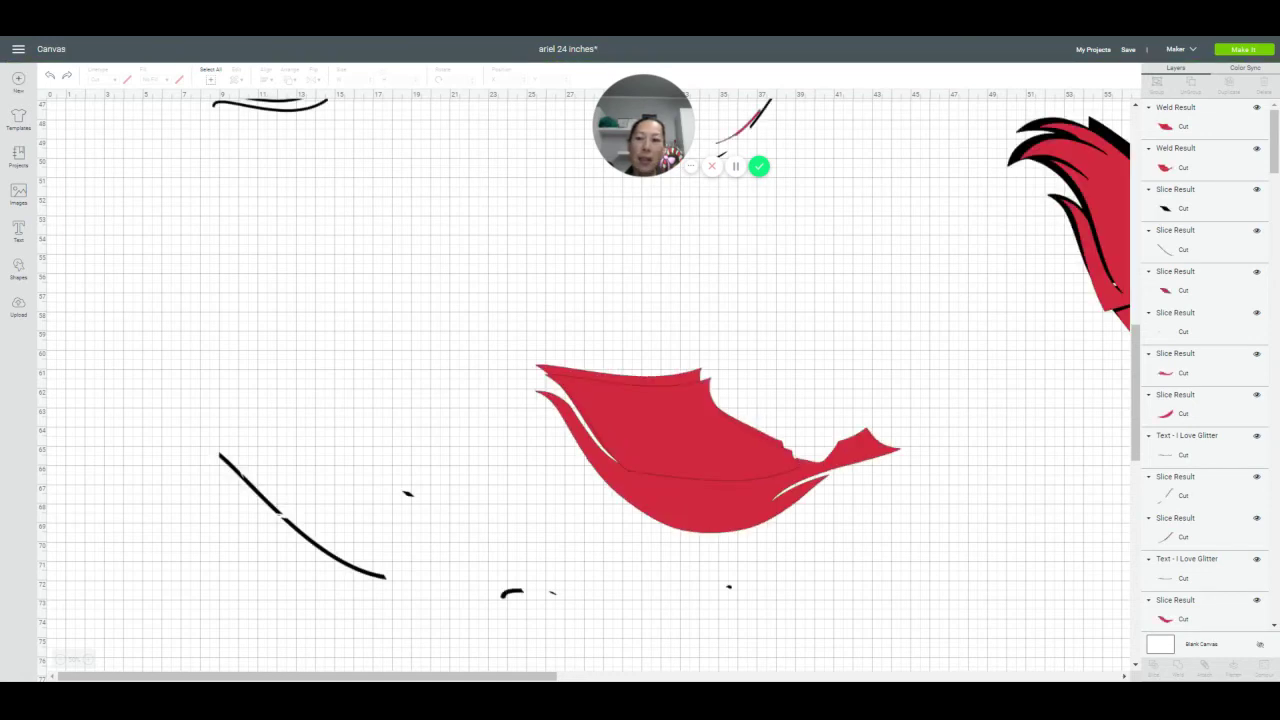
{"action": "left_click", "coordinate": [51, 81]}
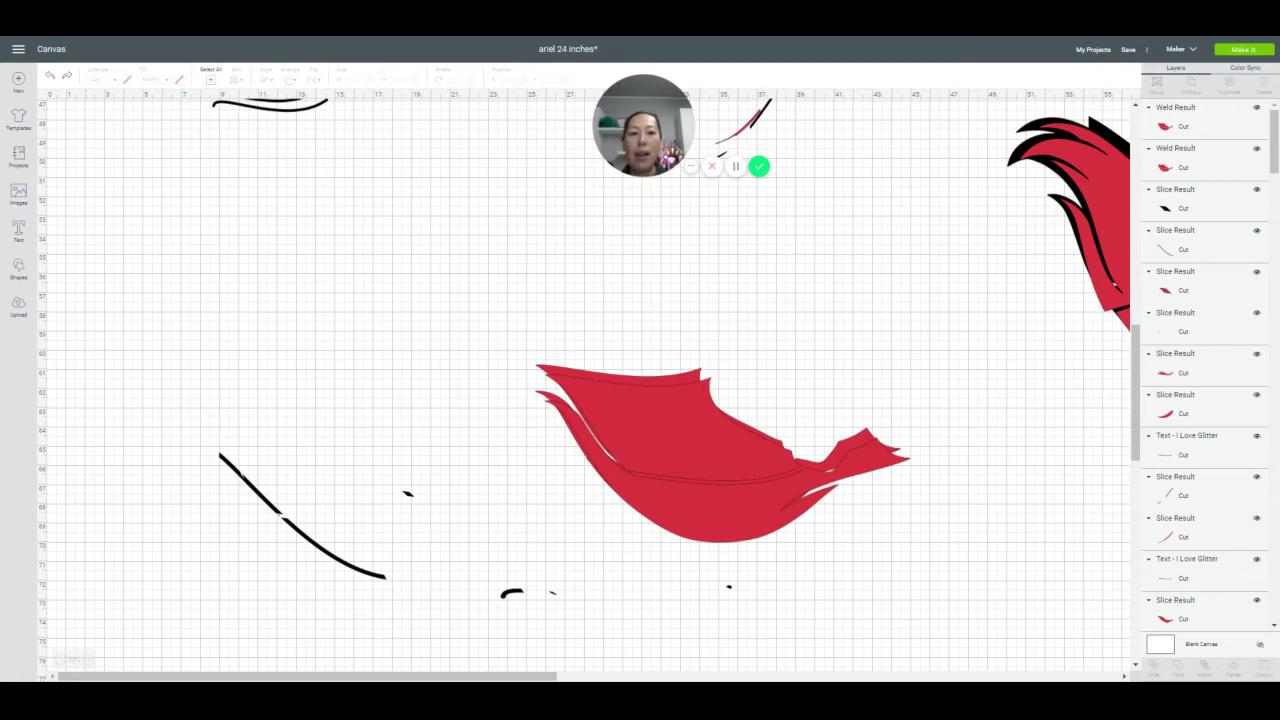
{"action": "left_click", "coordinate": [50, 78]}
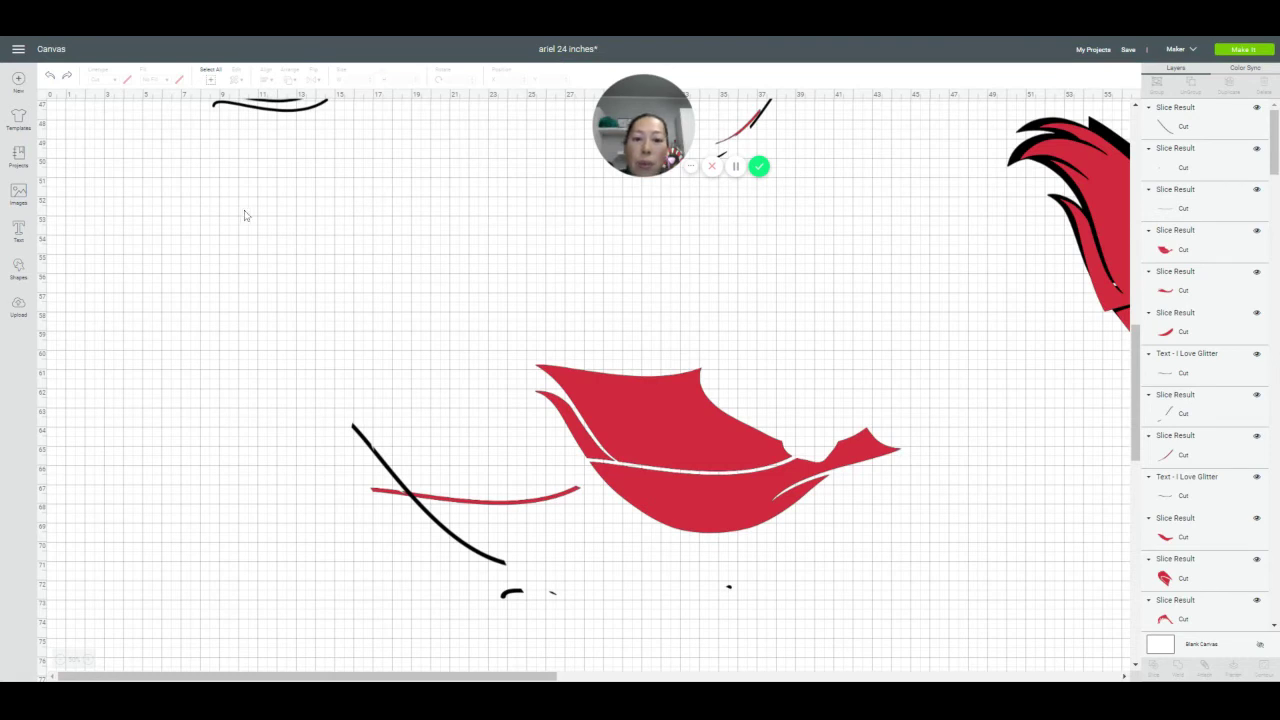
{"action": "scroll", "coordinate": [245, 215], "scroll_direction": "up", "scroll_amount": 5}
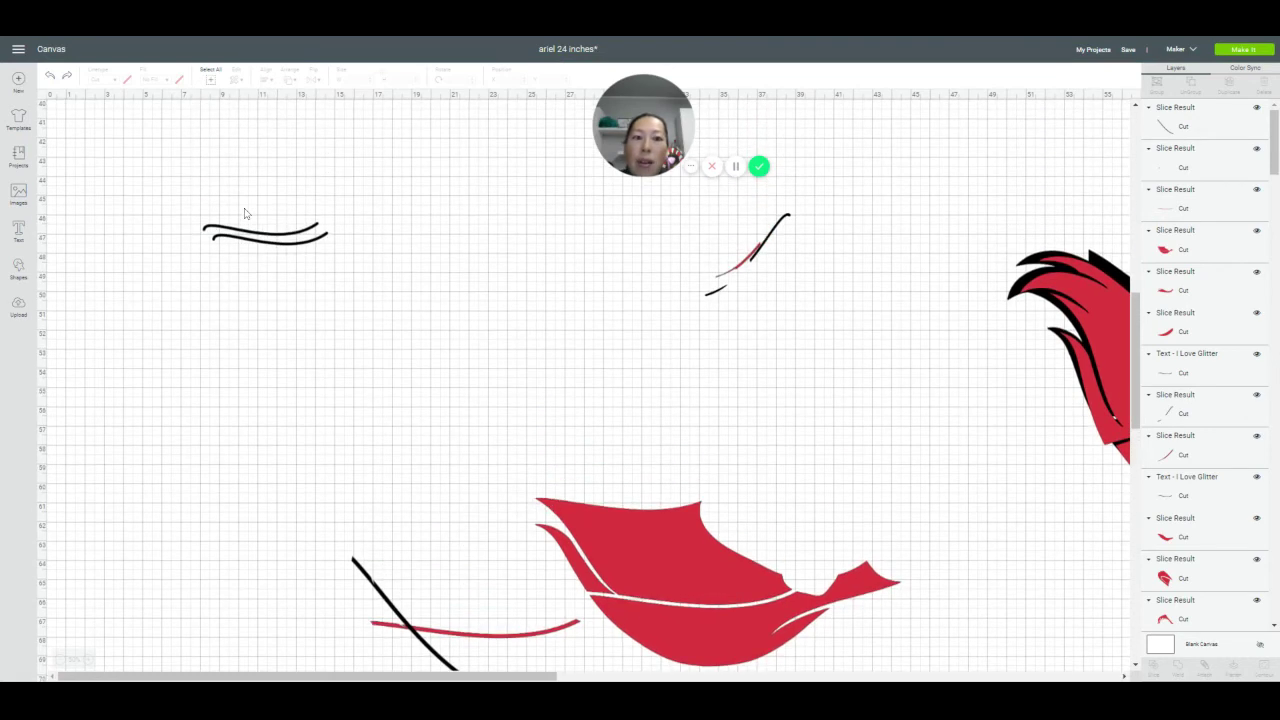
{"action": "scroll", "coordinate": [245, 215], "scroll_direction": "down", "scroll_amount": 2}
{"action": "scroll", "coordinate": [355, 530], "scroll_direction": "down", "scroll_amount": 2}
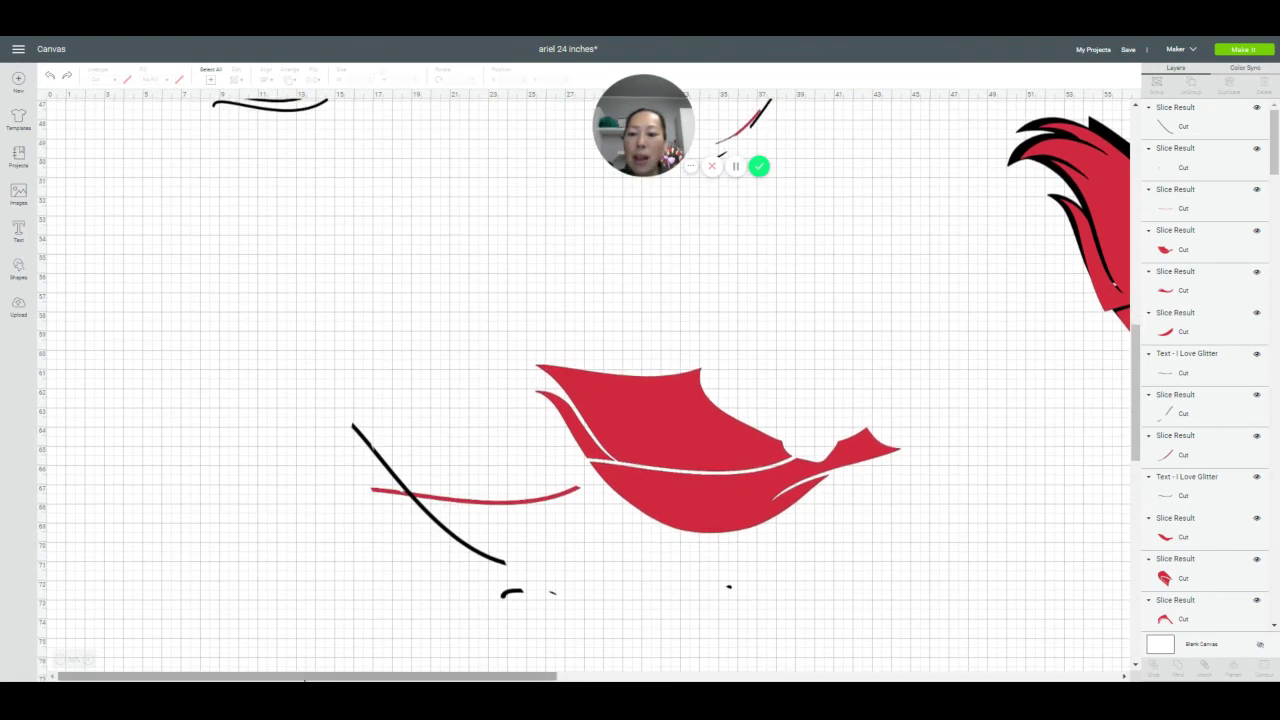
Undo the black curved line's rotation and the slice made with it at the lower body's left end
{"action": "left_click_drag", "start_coordinate": [306, 674], "coordinate": [421, 671]}
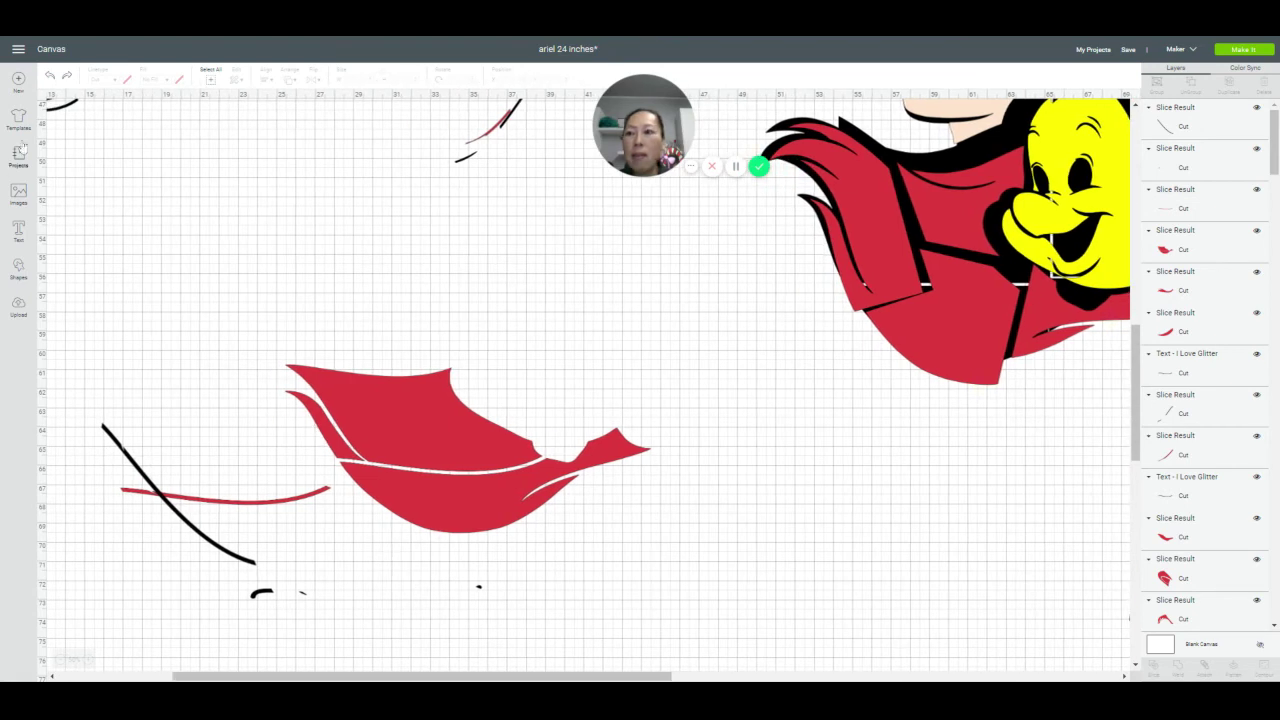
{"action": "left_click", "coordinate": [49, 78]}
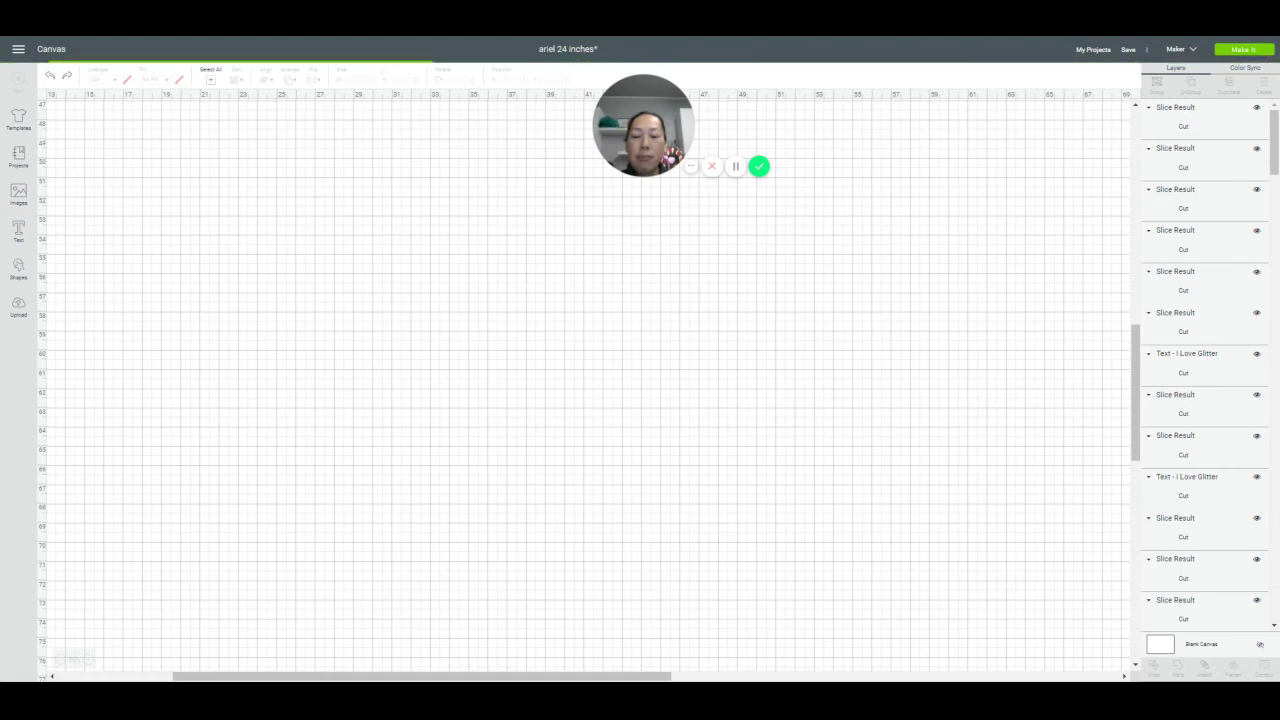
{"action": "left_click", "coordinate": [48, 79]}
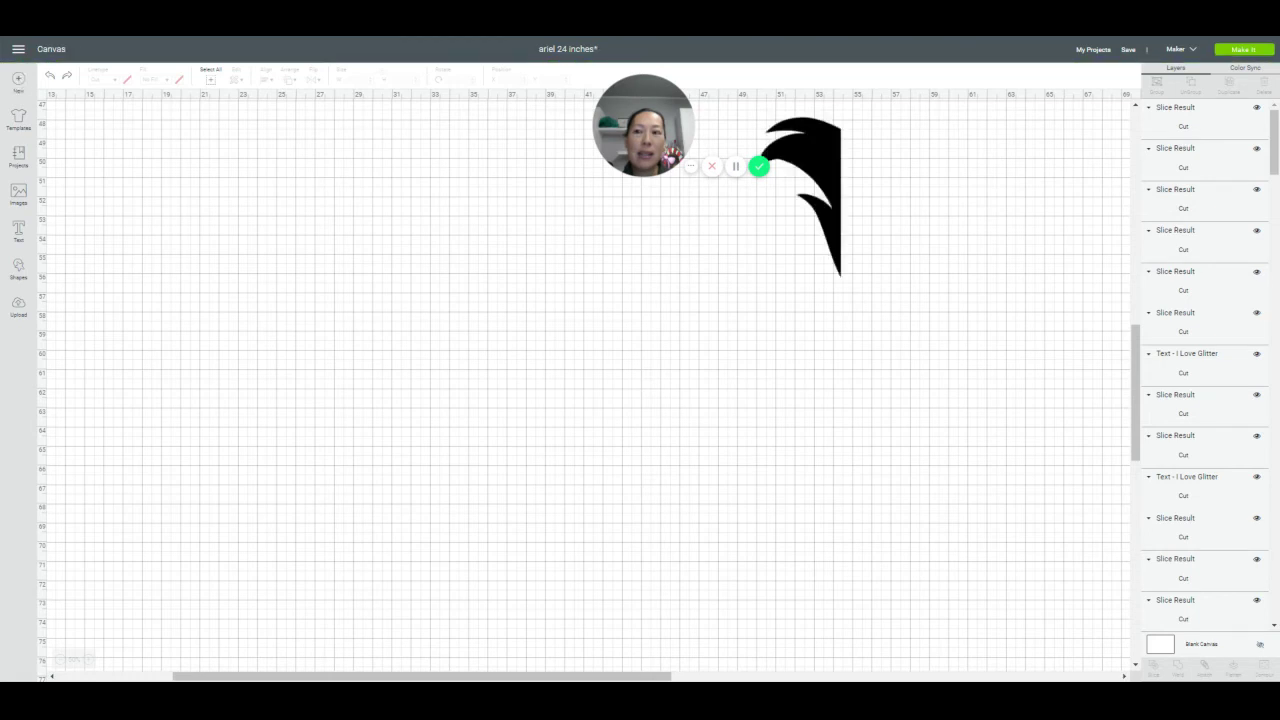
{"action": "left_click", "coordinate": [48, 78]}
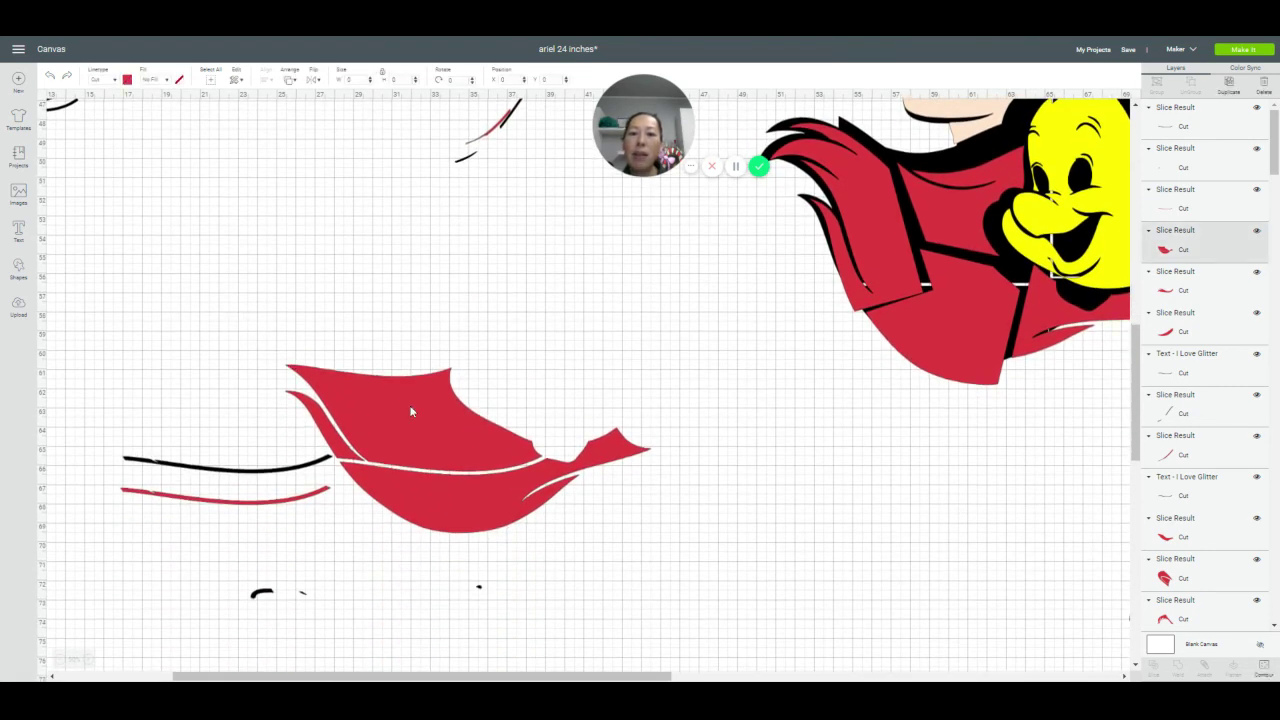
Move the sliced lower body to the right and place the long red strip over its long curved cut
{"action": "left_click_drag", "start_coordinate": [425, 415], "coordinate": [517, 452]}
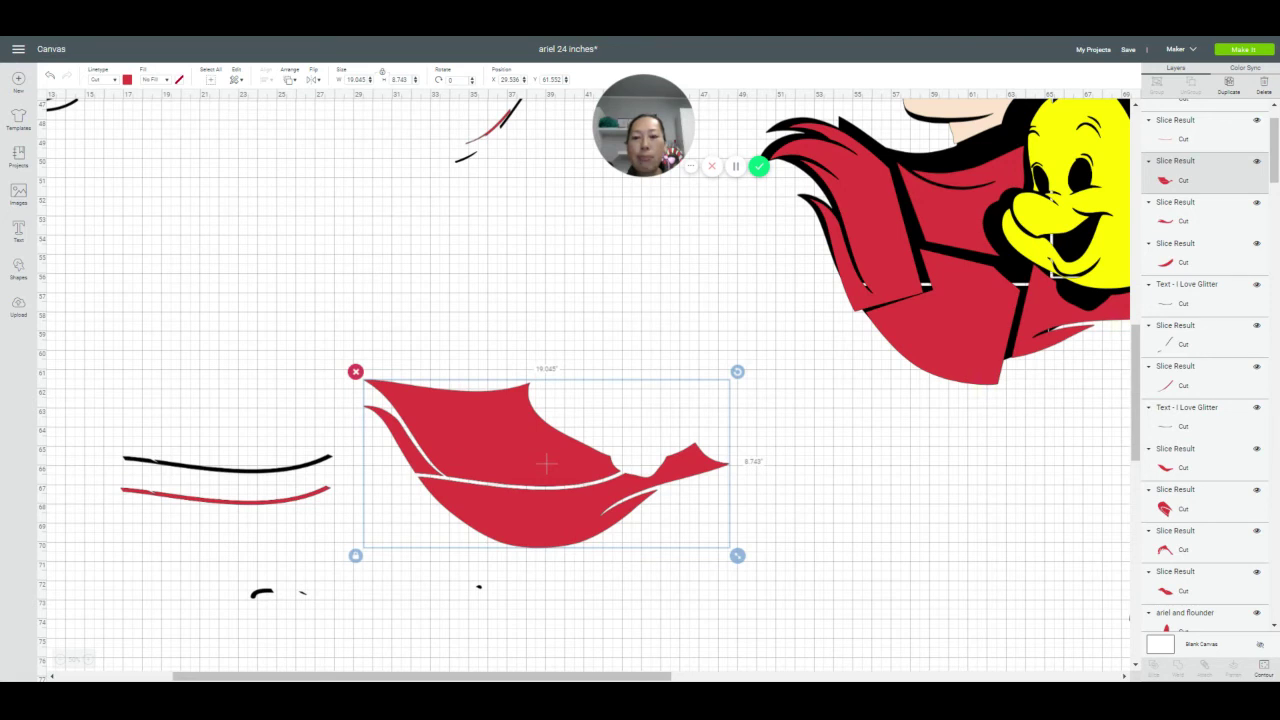
{"action": "left_click", "coordinate": [293, 502]}
{"action": "mouse_move", "coordinate": [293, 502]}
{"action": "left_mouse_down"}
{"action": "mouse_move", "coordinate": [508, 482]}
{"action": "mouse_move", "coordinate": [599, 486]}
{"action": "mouse_move", "coordinate": [589, 489]}
{"action": "left_mouse_up"}
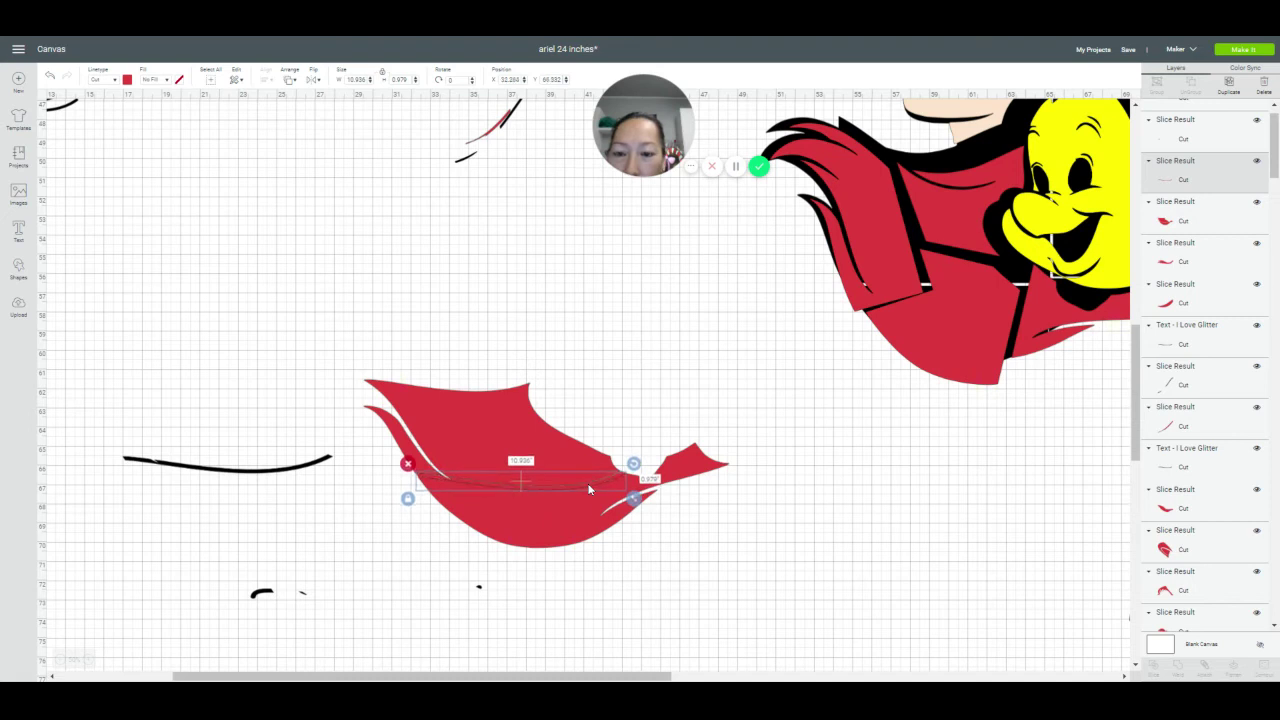
{"action": "left_click", "coordinate": [587, 598]}
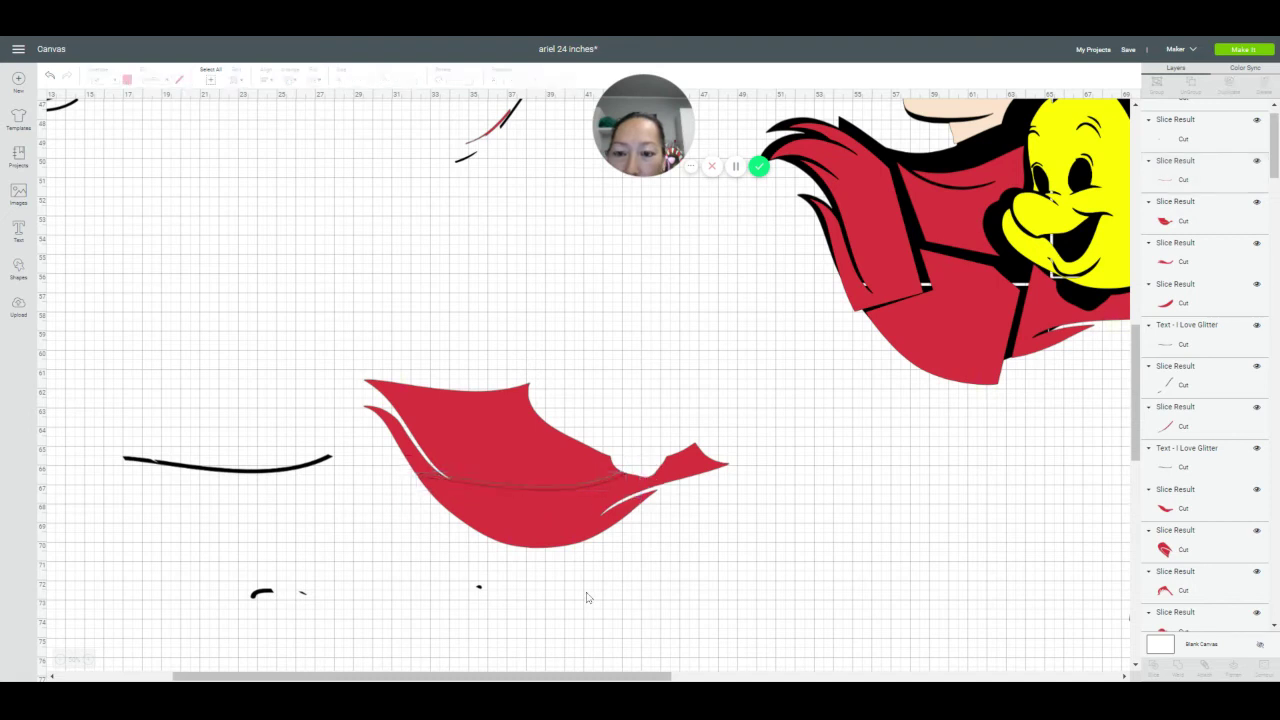
Nudge the red strip slightly up and left so that it covers the upper edge of the long cut
{"action": "left_click", "coordinate": [608, 487]}
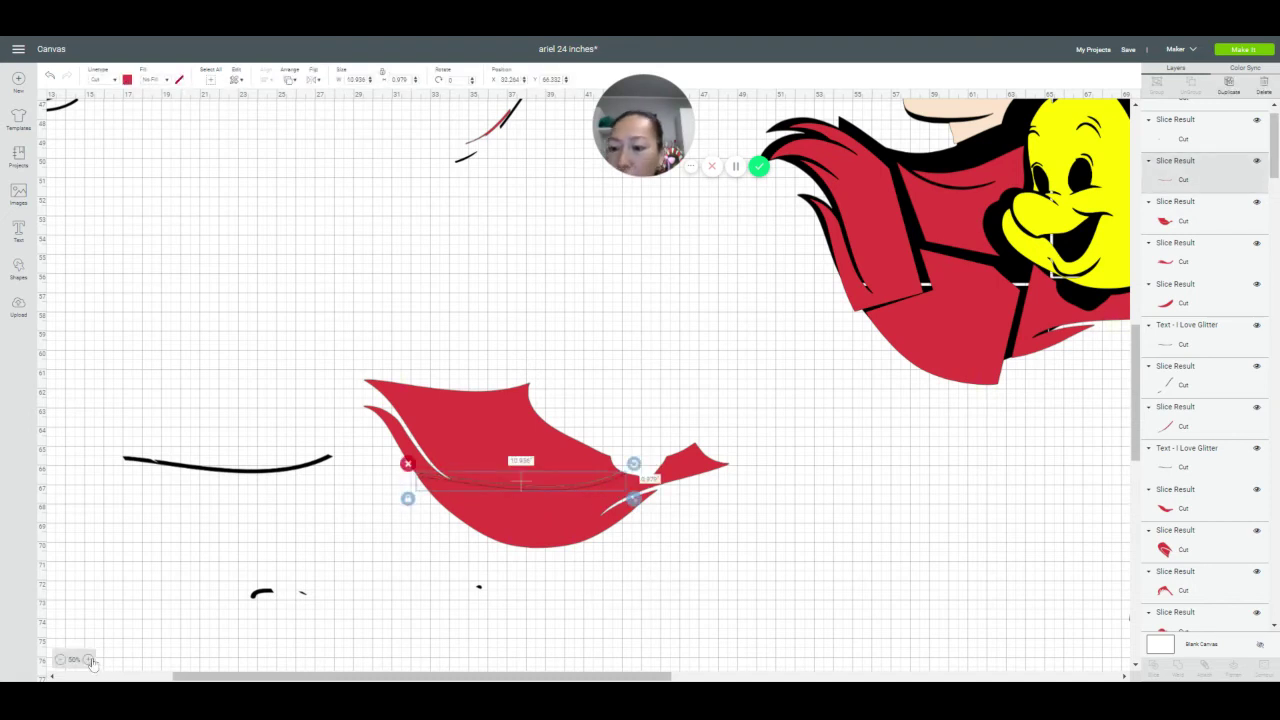
{"action": "left_click", "coordinate": [90, 661]}
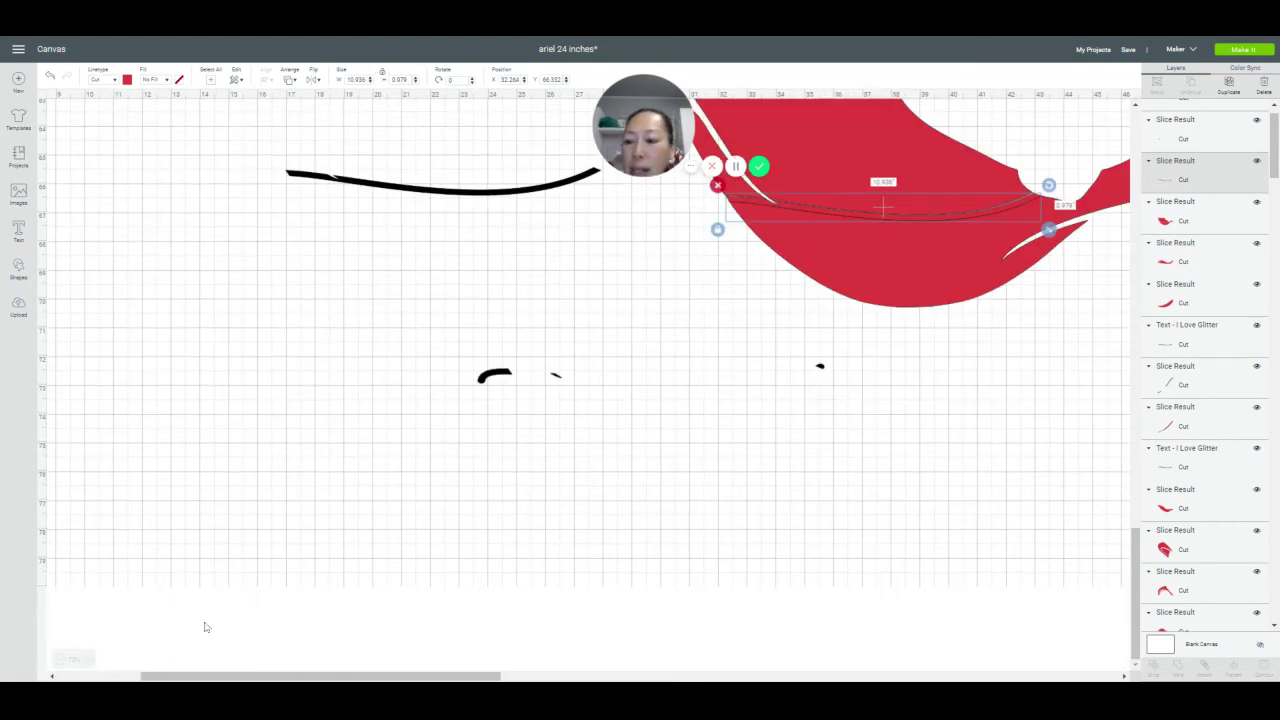
{"action": "scroll", "coordinate": [466, 606], "scroll_direction": "up", "scroll_amount": 3}
{"action": "left_click", "coordinate": [766, 449]}
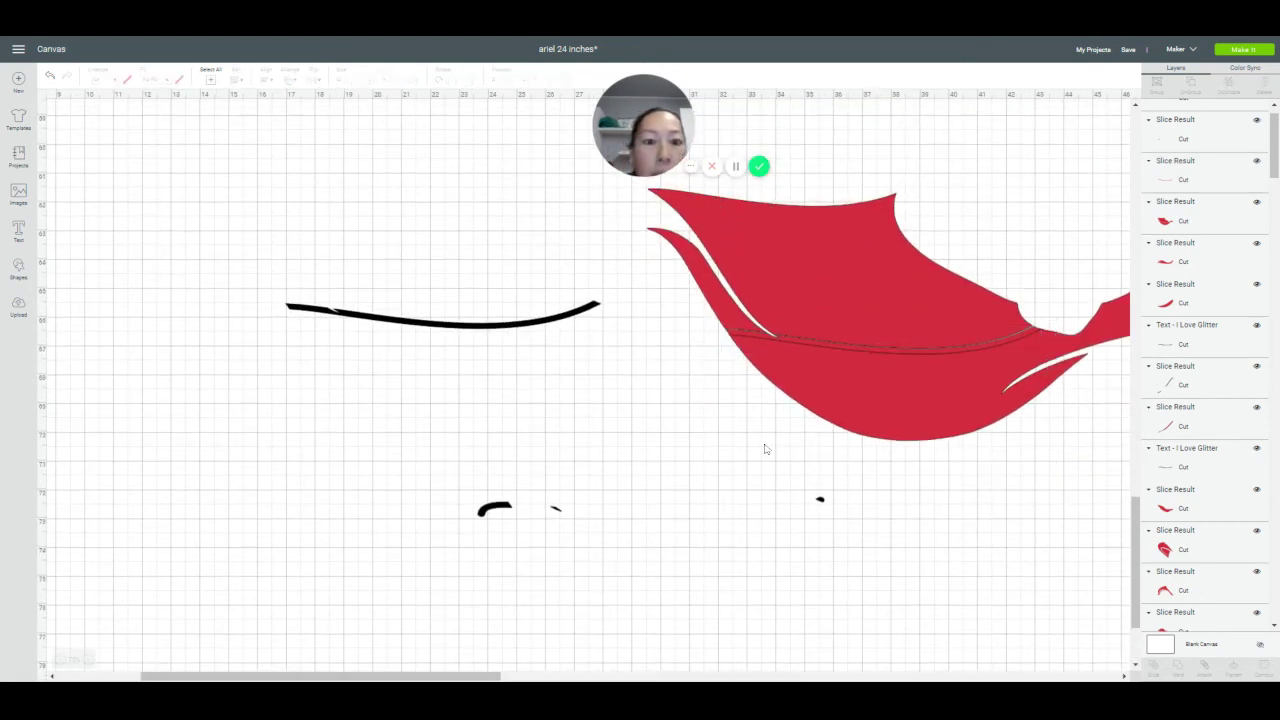
{"action": "left_click", "coordinate": [857, 345]}
{"action": "left_click_drag", "start_coordinate": [861, 353], "coordinate": [860, 351]}
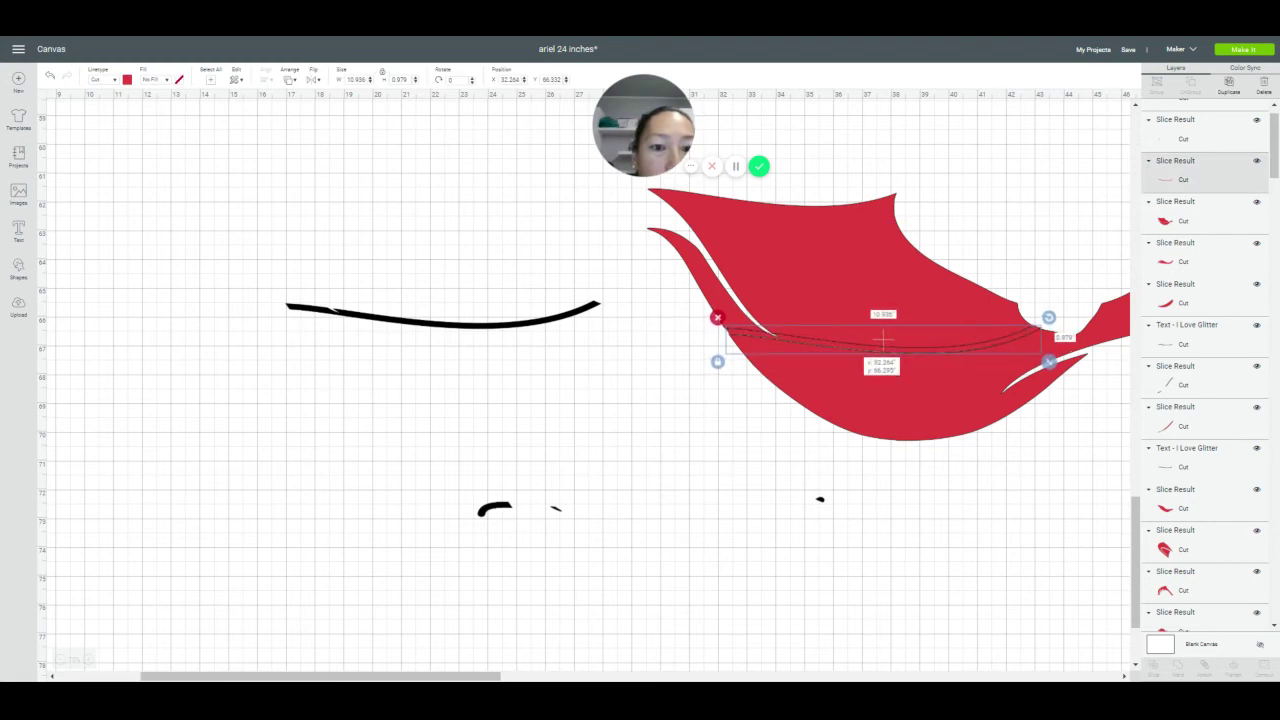
{"action": "left_click_drag", "start_coordinate": [881, 341], "coordinate": [881, 340]}
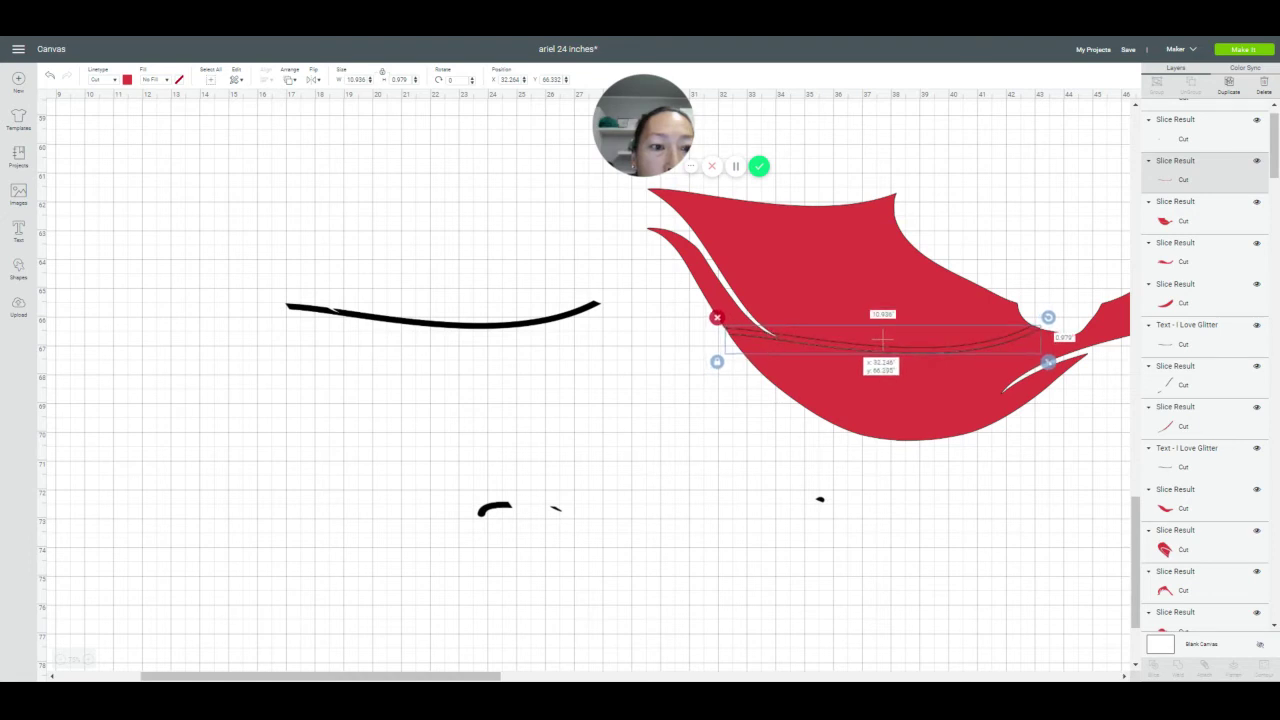
Weld the red strip to the lower body
{"action": "left_click", "coordinate": [849, 435]}
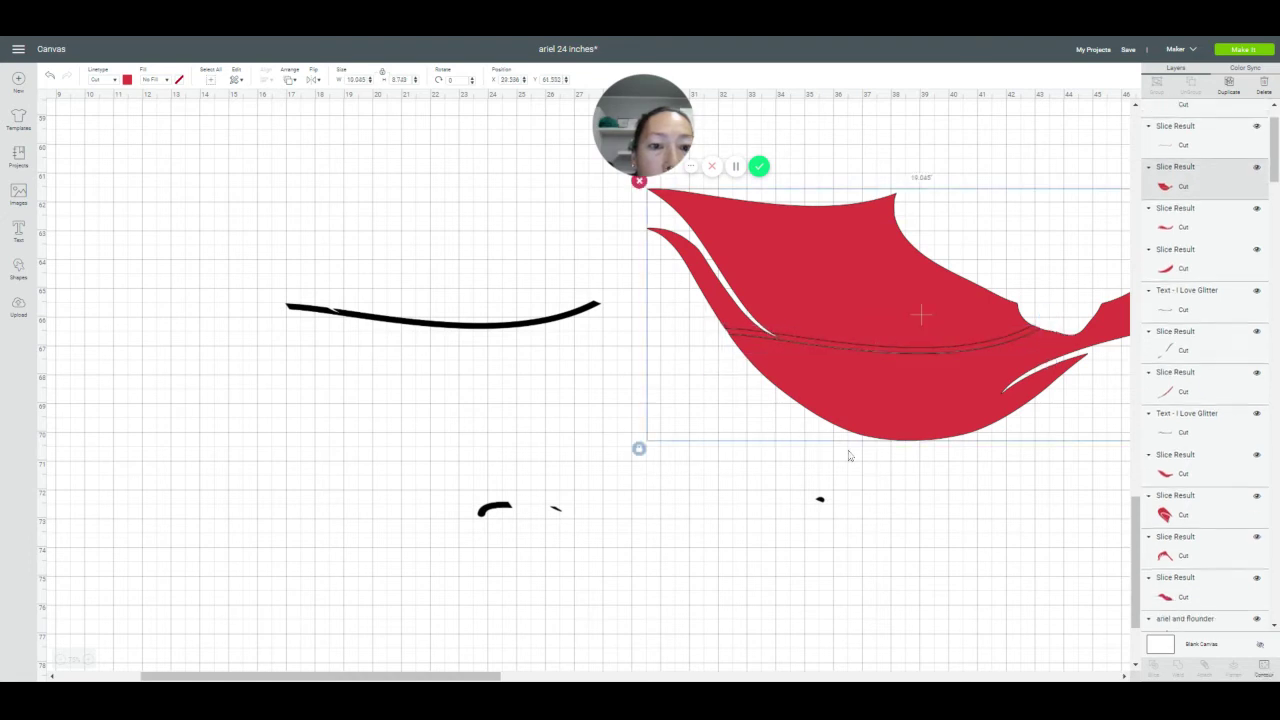
{"action": "left_click", "coordinate": [1000, 518]}
{"action": "left_click_drag", "start_coordinate": [993, 507], "coordinate": [931, 325]}
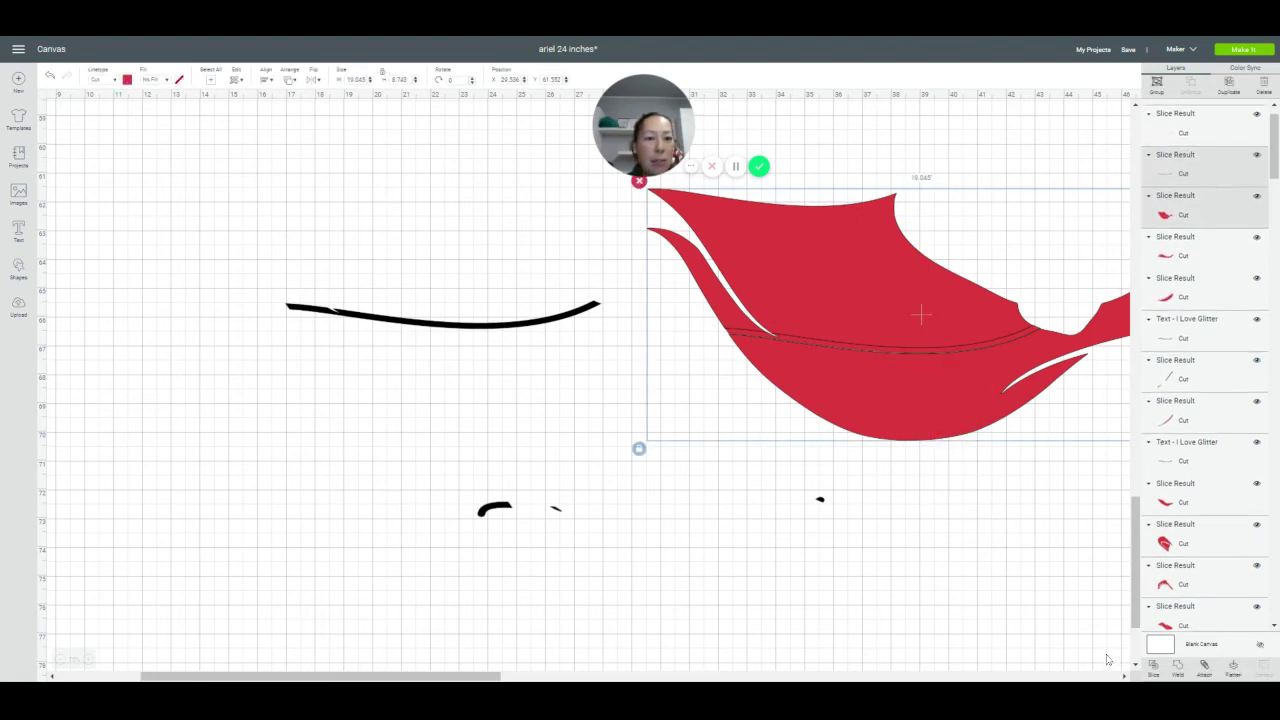
{"action": "left_click", "coordinate": [1177, 673]}
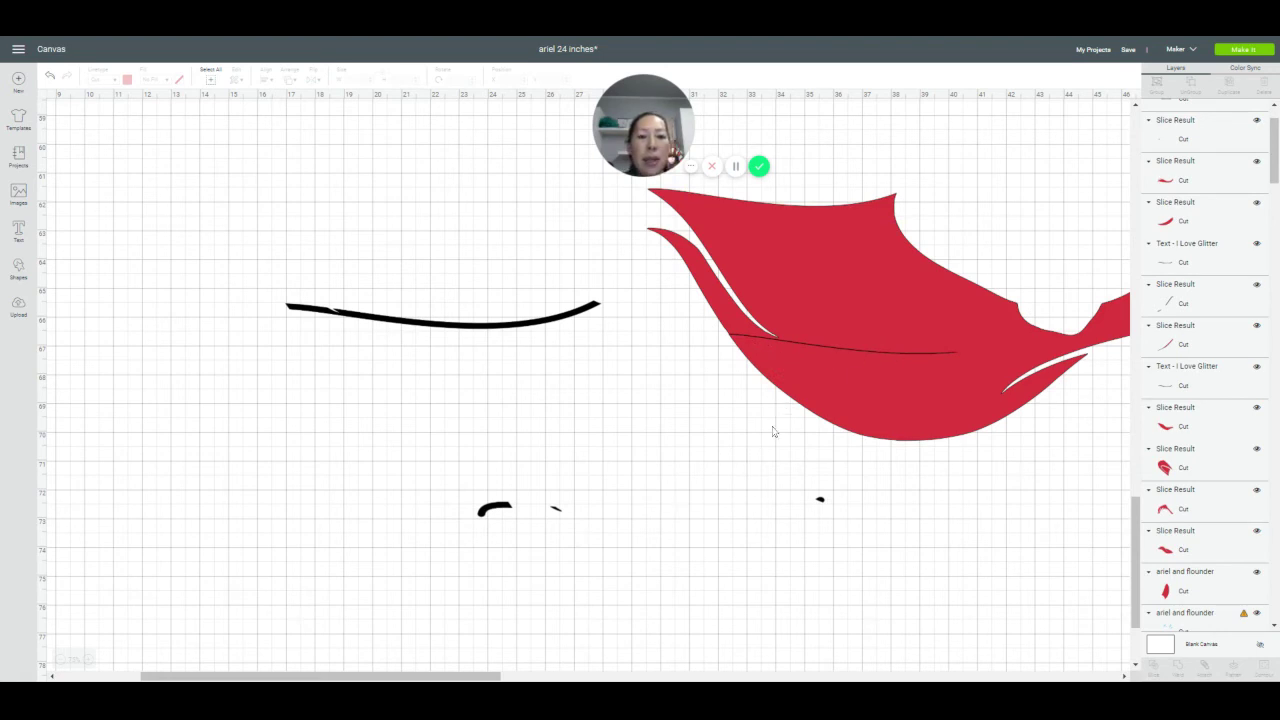
Bring the long black curved line to the front and fit it over the cut remaining in the lower body
{"action": "left_click_drag", "start_coordinate": [495, 330], "coordinate": [509, 377]}
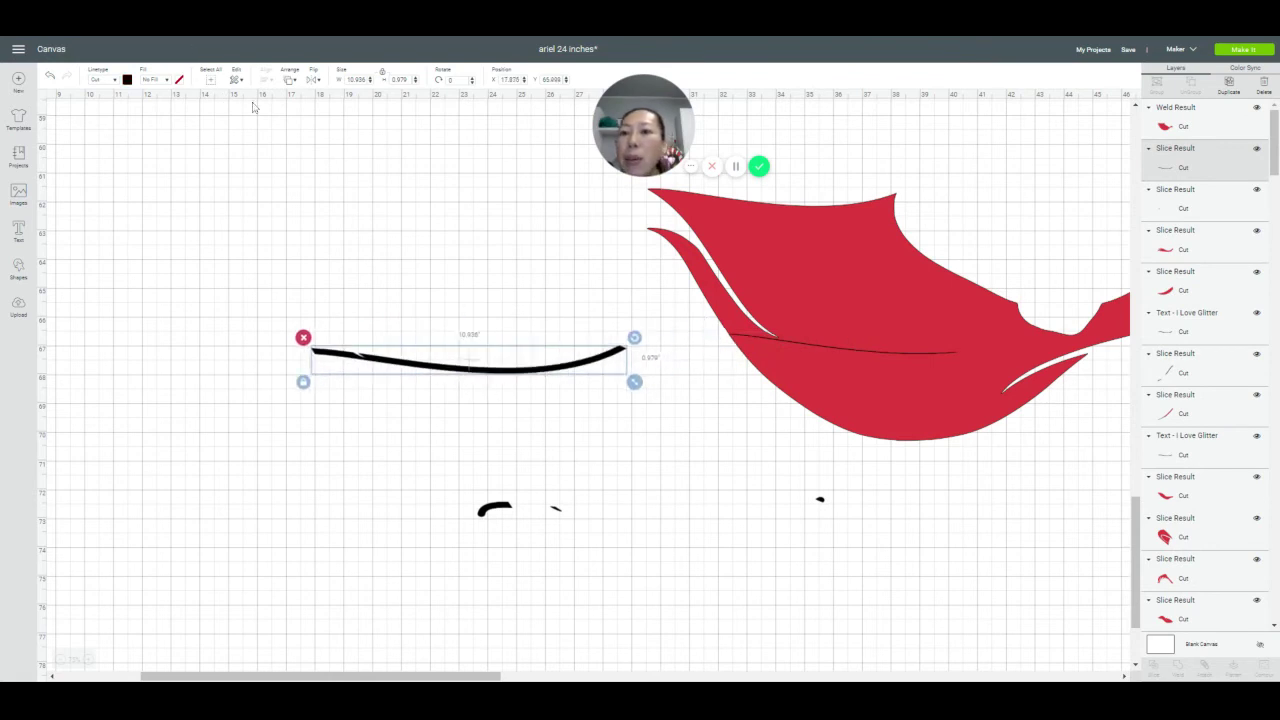
{"action": "left_click", "coordinate": [290, 82]}
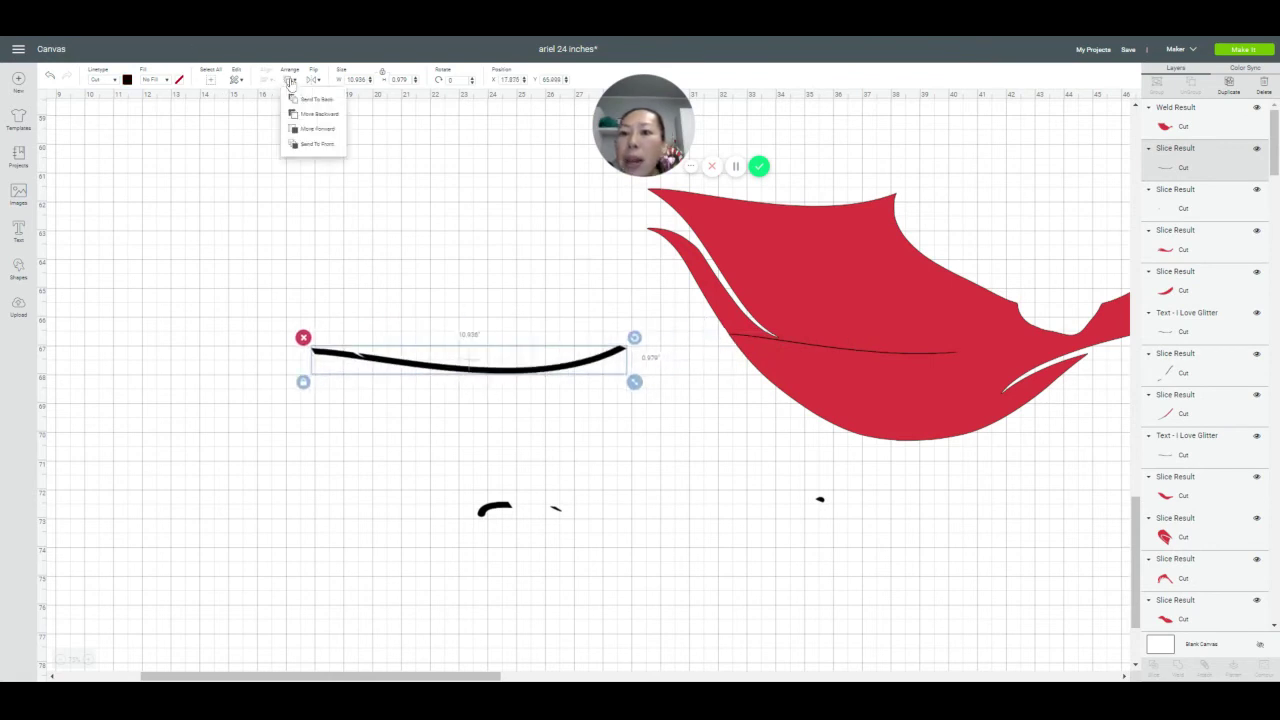
{"action": "left_click", "coordinate": [310, 143]}
{"action": "left_click_drag", "start_coordinate": [508, 381], "coordinate": [928, 362]}
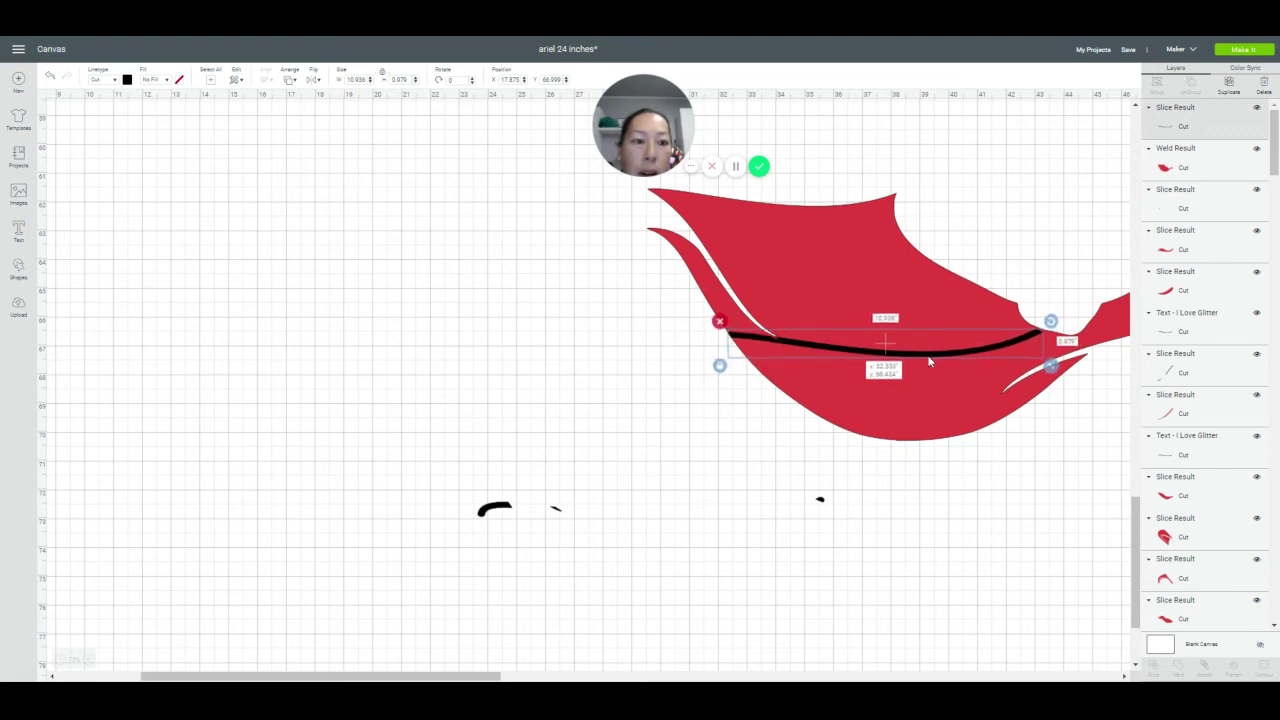
{"action": "left_click_drag", "start_coordinate": [887, 343], "coordinate": [887, 341]}
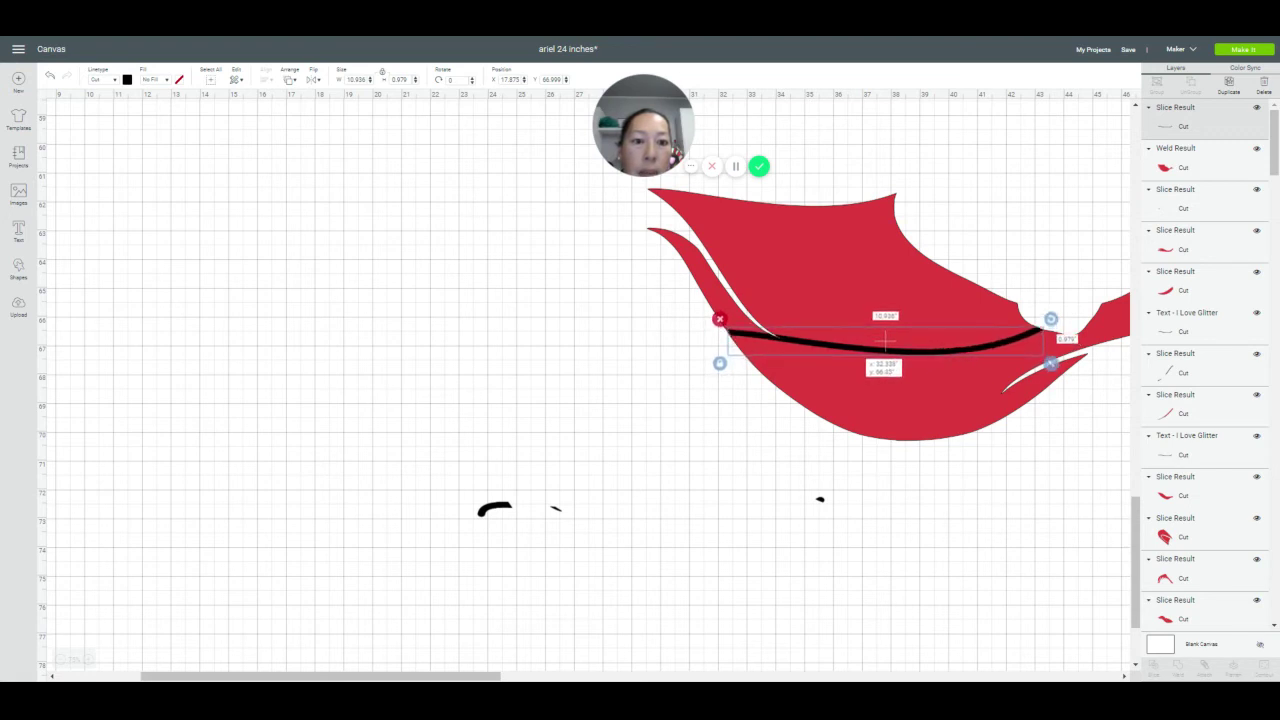
Weld the black curved line to the lower body to close the remaining cut
{"action": "left_click", "coordinate": [769, 423]}
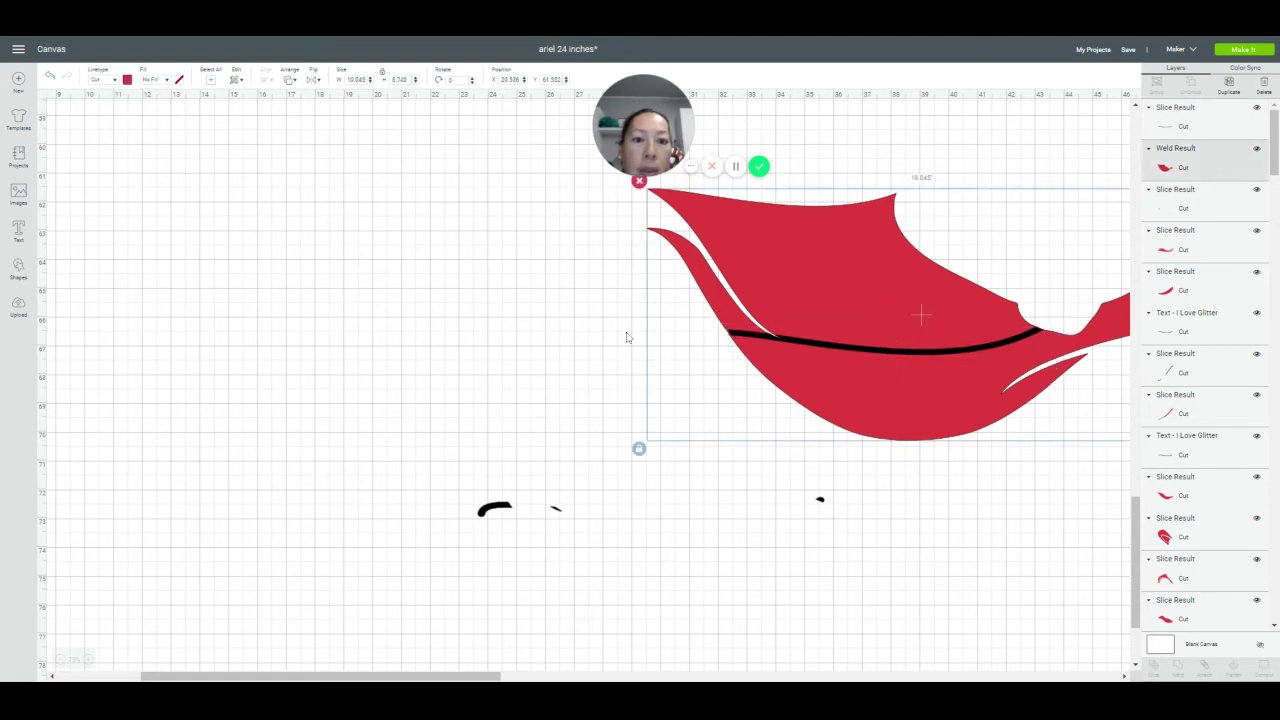
{"action": "left_click", "coordinate": [624, 332]}
{"action": "left_click_drag", "start_coordinate": [600, 304], "coordinate": [946, 400]}
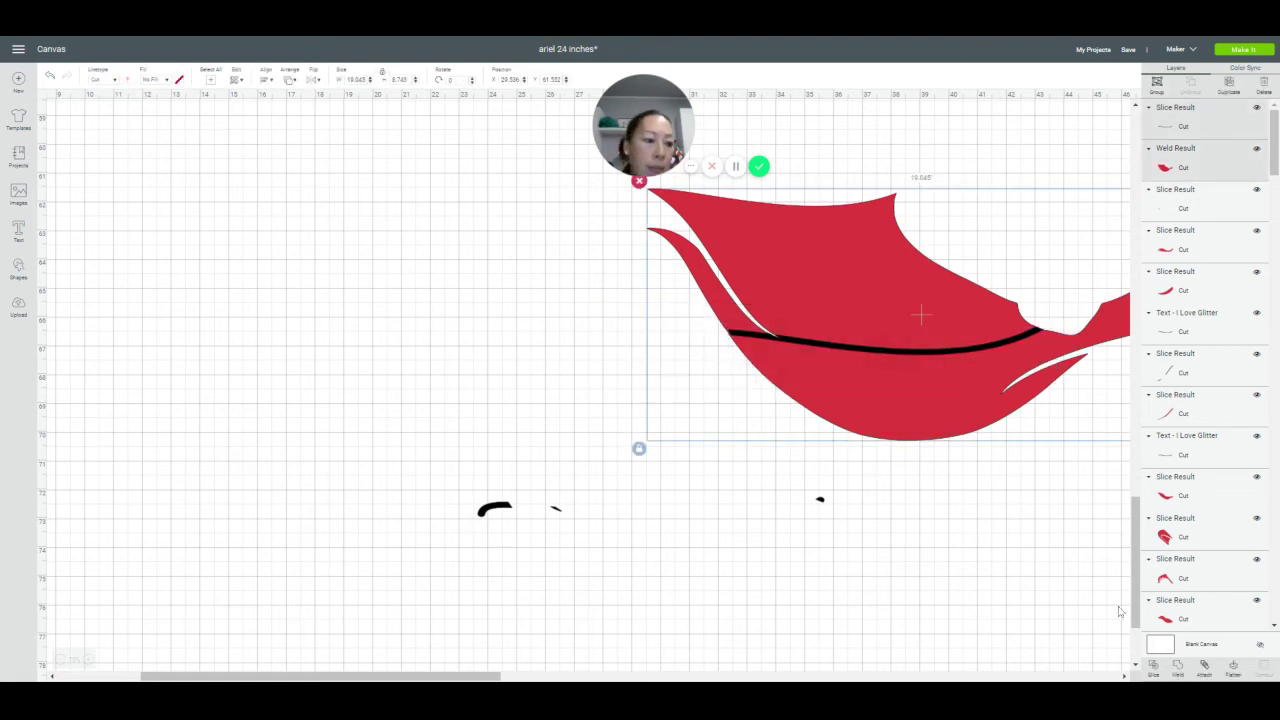
{"action": "left_click", "coordinate": [1180, 667]}
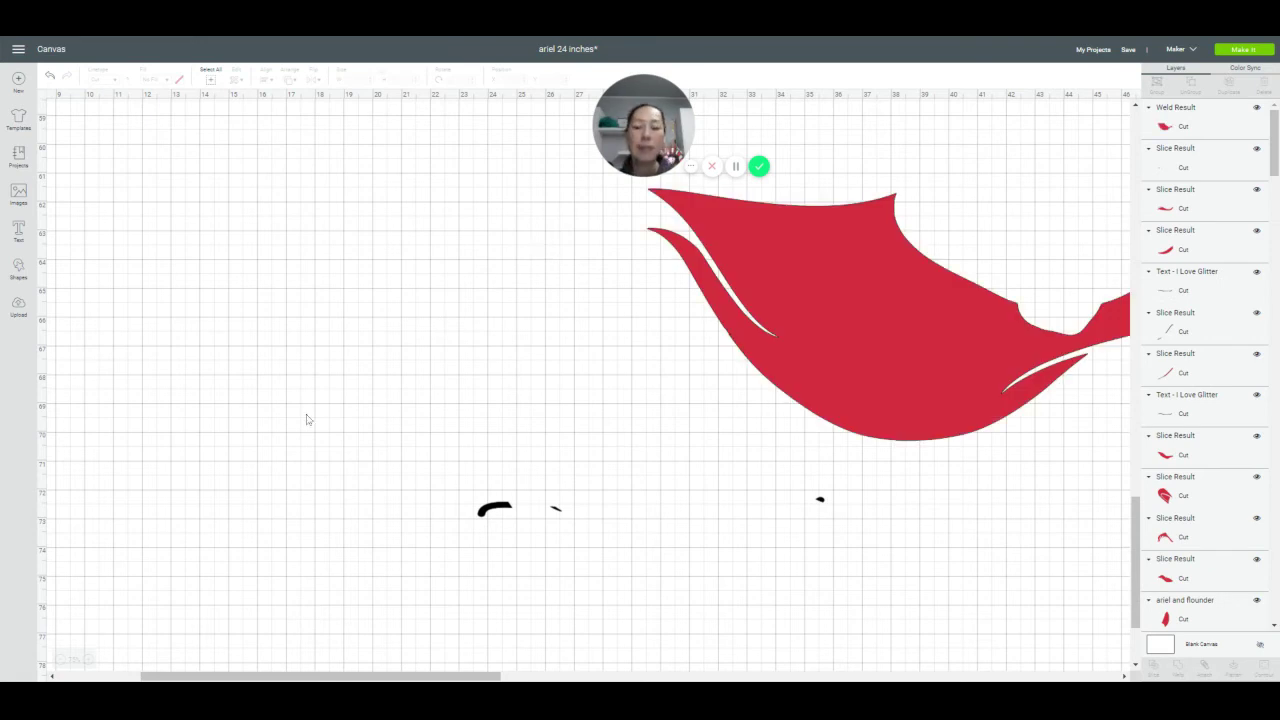
Delete the three small black scraps below the lower body
{"action": "scroll", "coordinate": [272, 580], "scroll_direction": "up", "scroll_amount": 5}
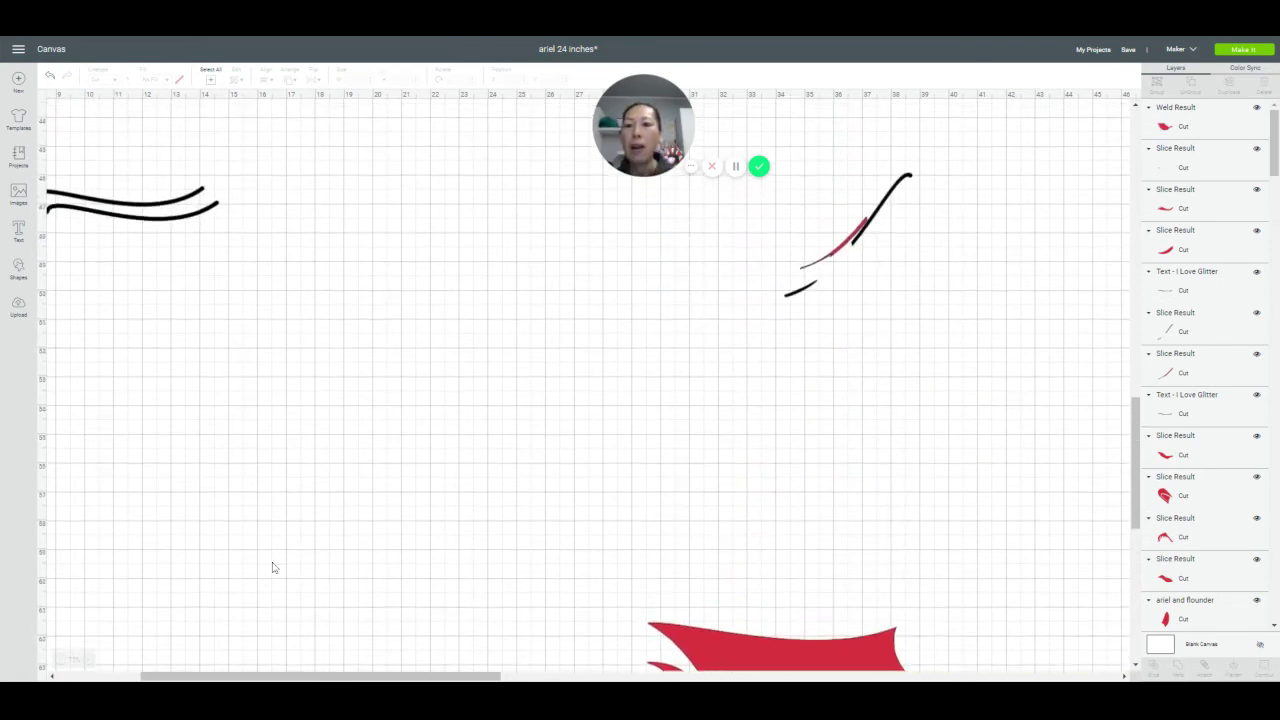
{"action": "scroll", "coordinate": [280, 560], "scroll_direction": "down", "scroll_amount": 2}
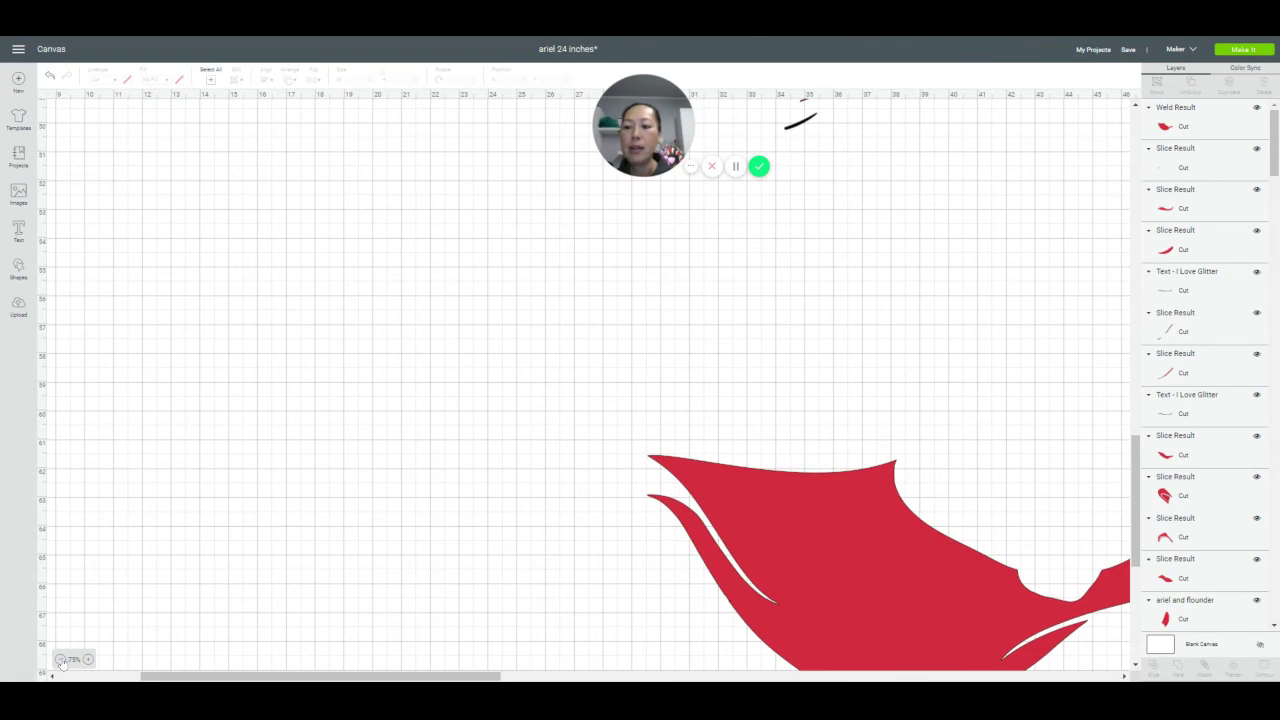
{"action": "left_click", "coordinate": [60, 659]}
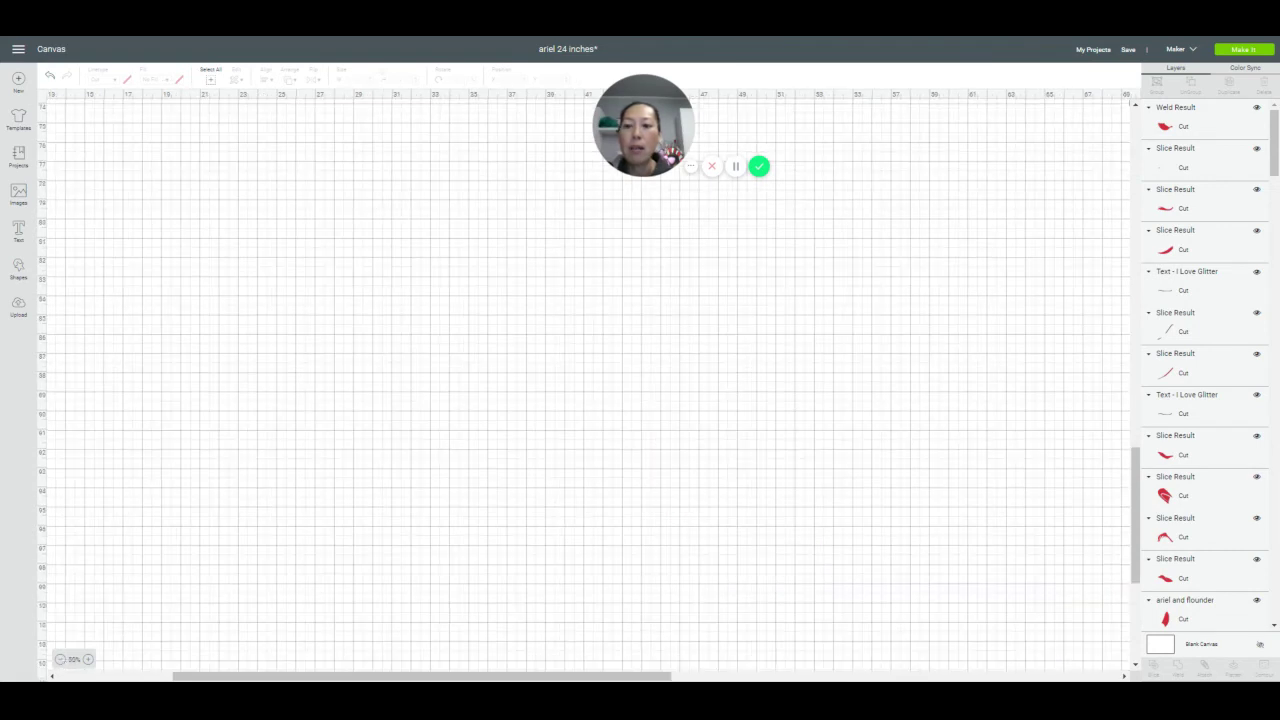
{"action": "scroll", "coordinate": [80, 635], "scroll_direction": "up", "scroll_amount": 5}
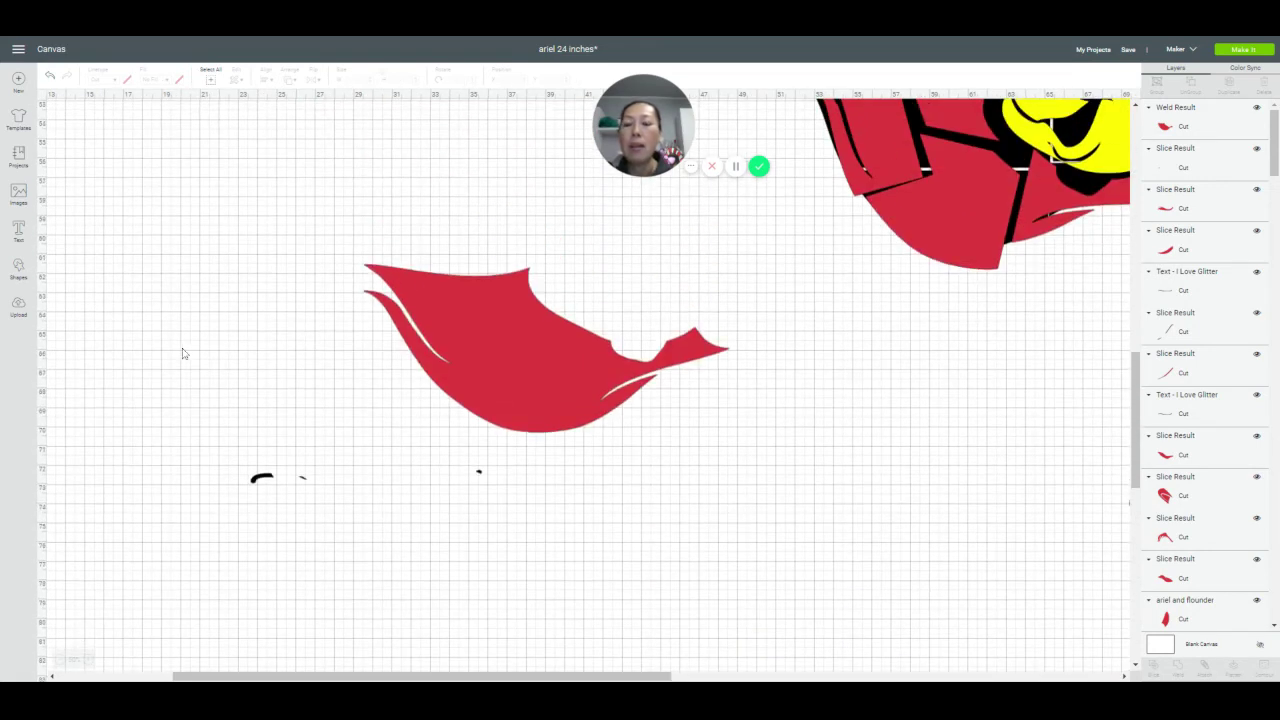
{"action": "scroll", "coordinate": [170, 440], "scroll_direction": "up", "scroll_amount": 2}
{"action": "left_click_drag", "start_coordinate": [193, 537], "coordinate": [562, 596]}
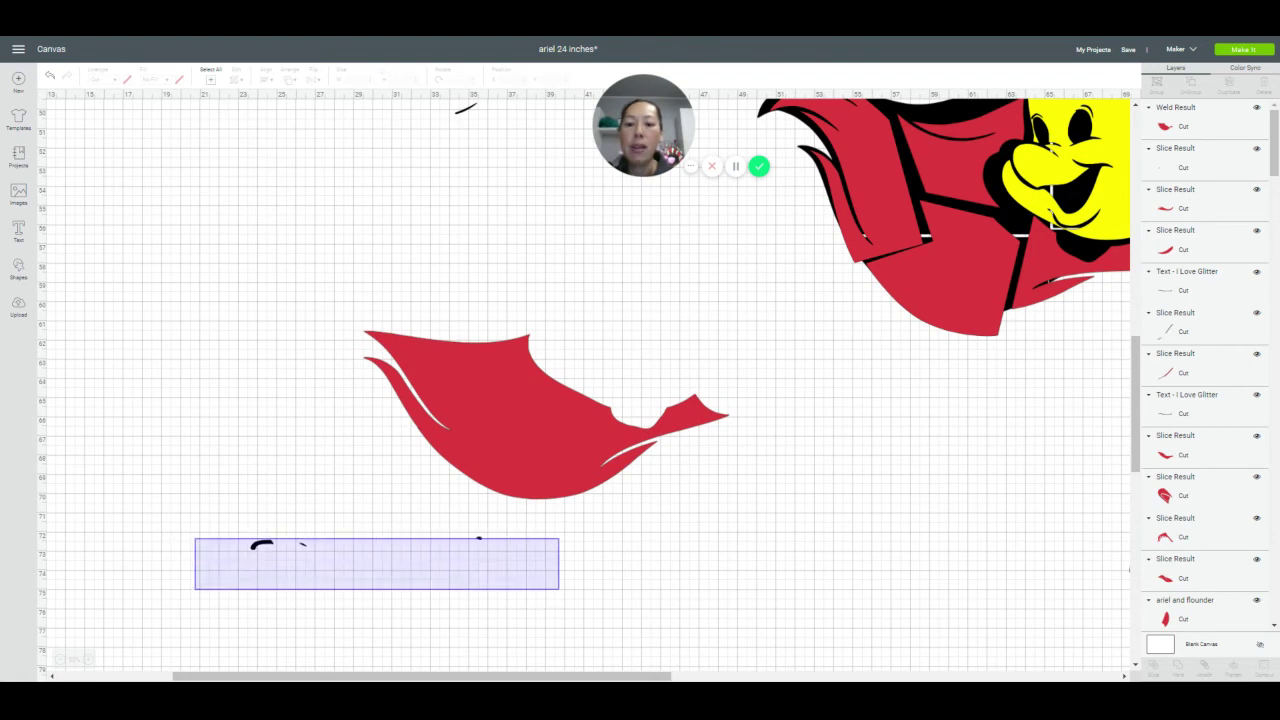
{"action": "key", "text": "Delete"}
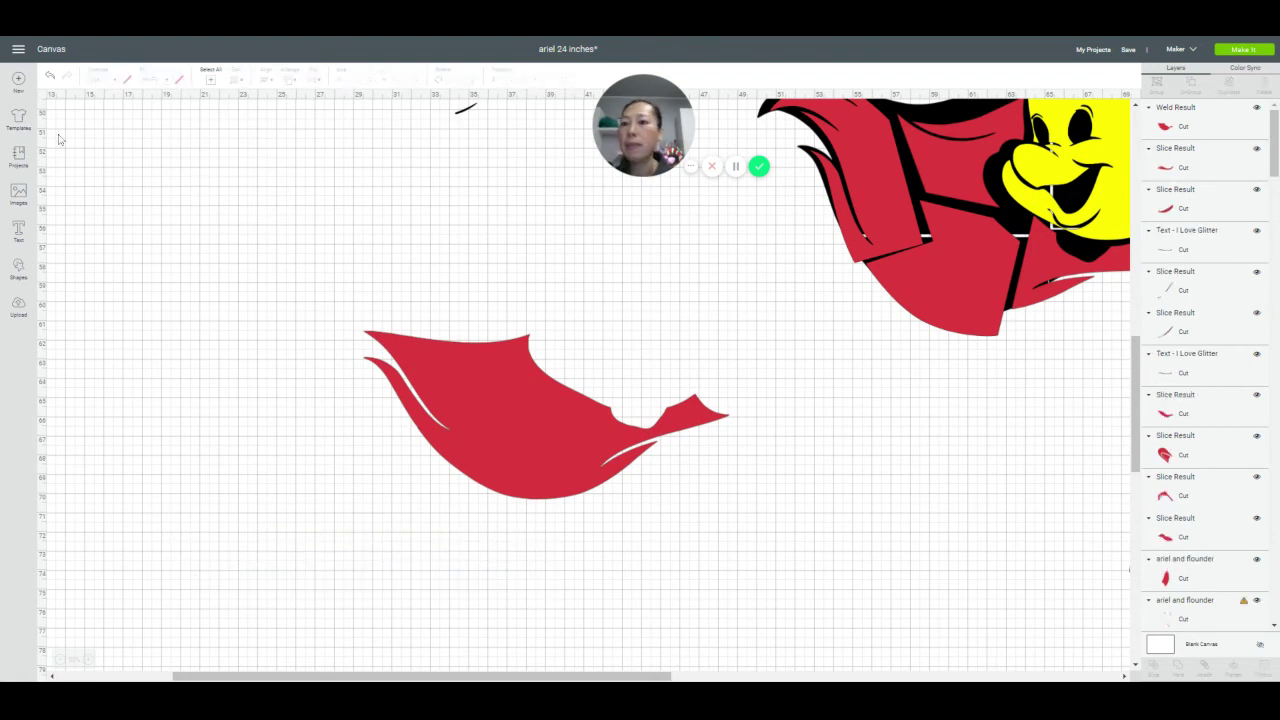
Move the two matching black curved lines near the red hair piece, leaving one above it and one just below it
{"action": "scroll", "coordinate": [338, 315], "scroll_direction": "up", "scroll_amount": 3}
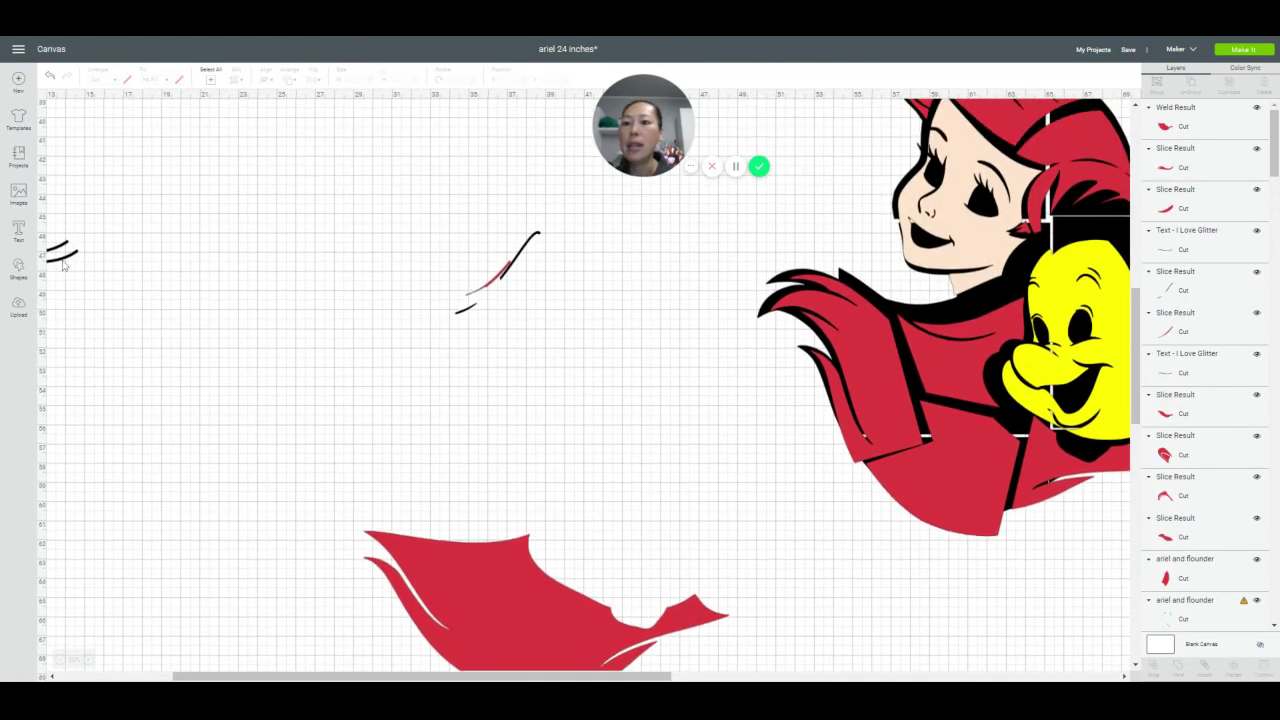
{"action": "mouse_move", "coordinate": [62, 263]}
{"action": "left_mouse_down"}
{"action": "mouse_move", "coordinate": [171, 289]}
{"action": "mouse_move", "coordinate": [457, 410]}
{"action": "left_mouse_up"}
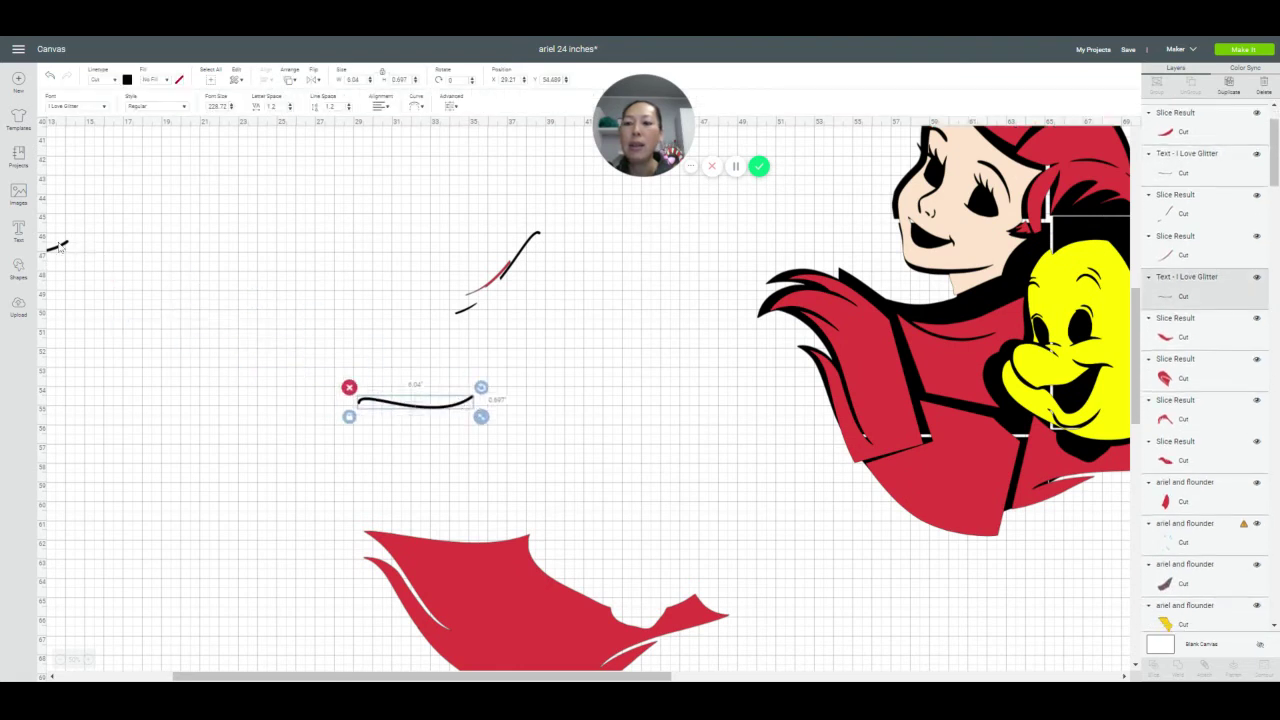
{"action": "mouse_move", "coordinate": [60, 248]}
{"action": "left_mouse_down"}
{"action": "mouse_move", "coordinate": [100, 252]}
{"action": "mouse_move", "coordinate": [565, 485]}
{"action": "mouse_move", "coordinate": [580, 510]}
{"action": "left_mouse_up"}
{"action": "scroll", "coordinate": [578, 500], "scroll_direction": "down", "scroll_amount": 1}
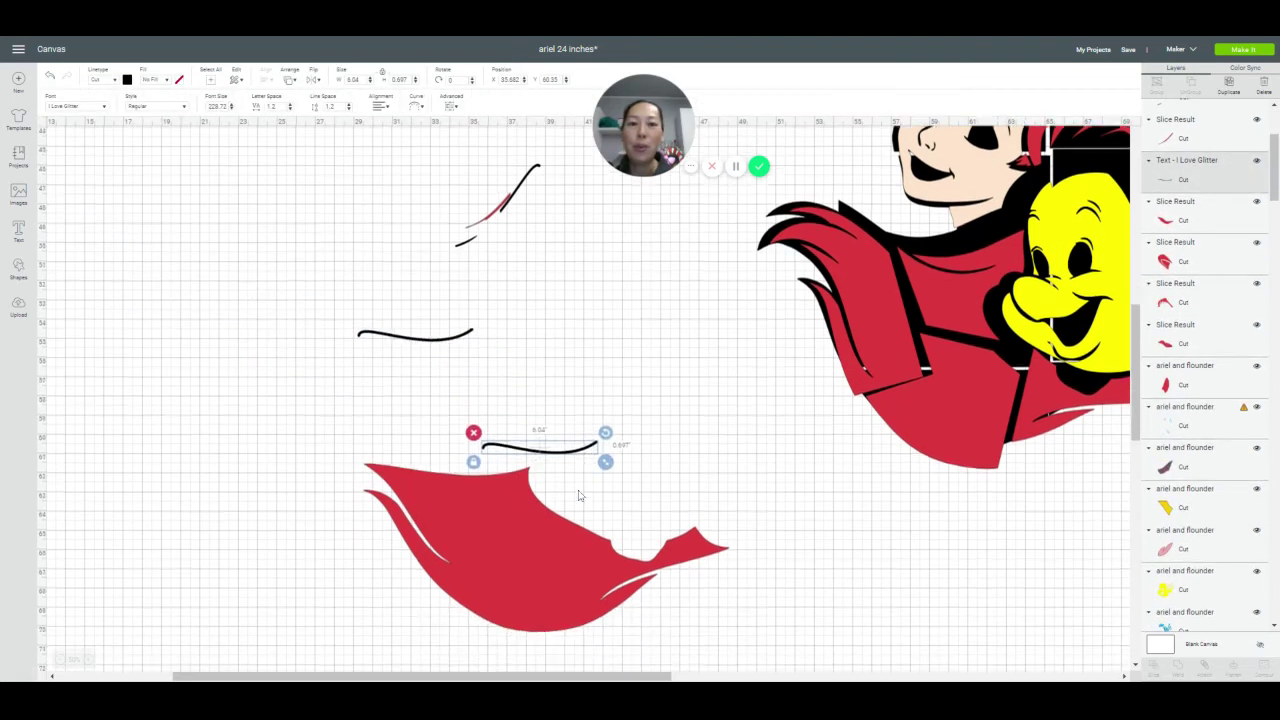
{"action": "scroll", "coordinate": [578, 495], "scroll_direction": "down", "scroll_amount": 1}
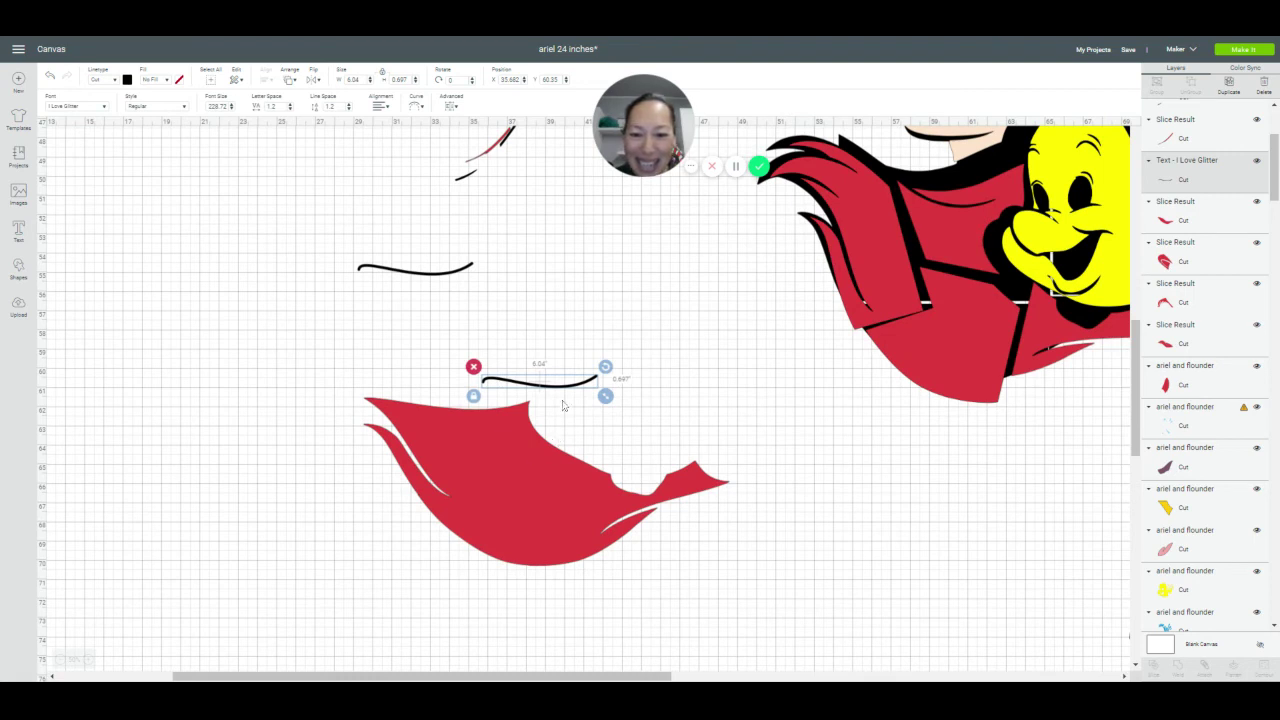
{"action": "mouse_move", "coordinate": [563, 390]}
{"action": "left_mouse_down"}
{"action": "mouse_move", "coordinate": [653, 478]}
{"action": "mouse_move", "coordinate": [647, 516]}
{"action": "mouse_move", "coordinate": [574, 610]}
{"action": "left_mouse_up"}
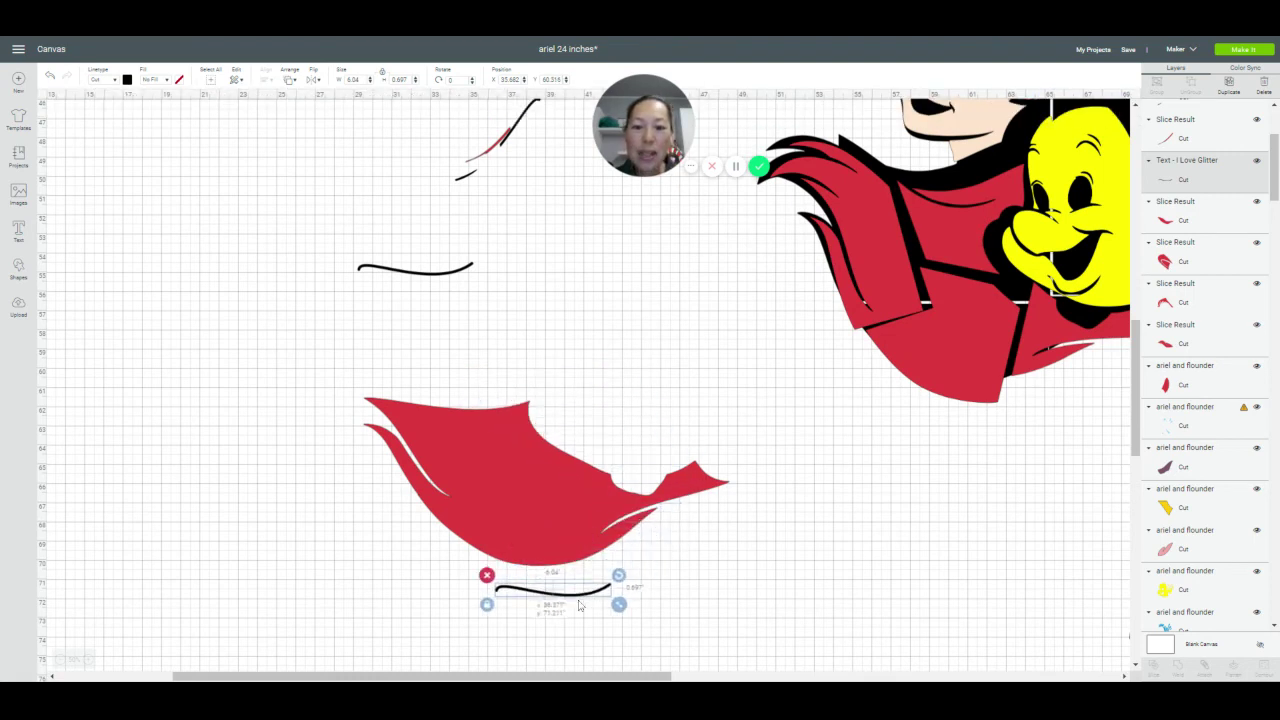
Bring the lower black line to the front and fit it, about 6.7 inches wide, from the red piece's lower-right slit towards the bottom edge
{"action": "left_click", "coordinate": [290, 80]}
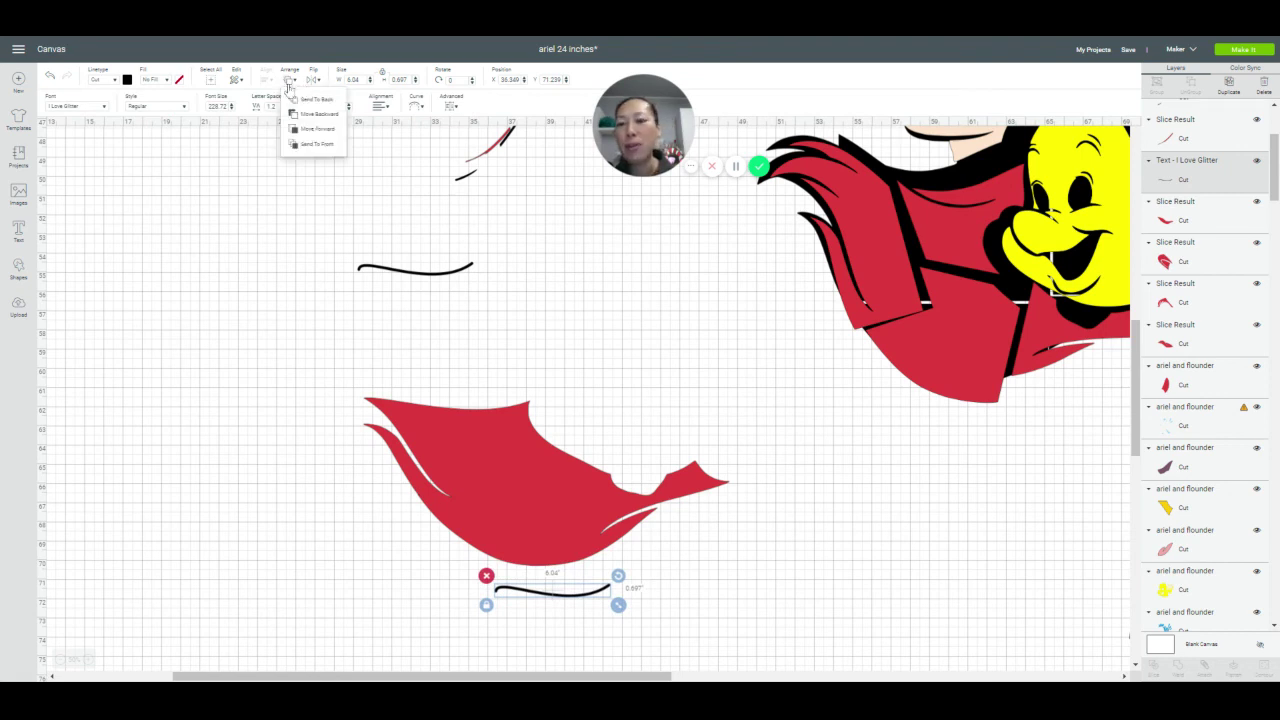
{"action": "left_click", "coordinate": [318, 150]}
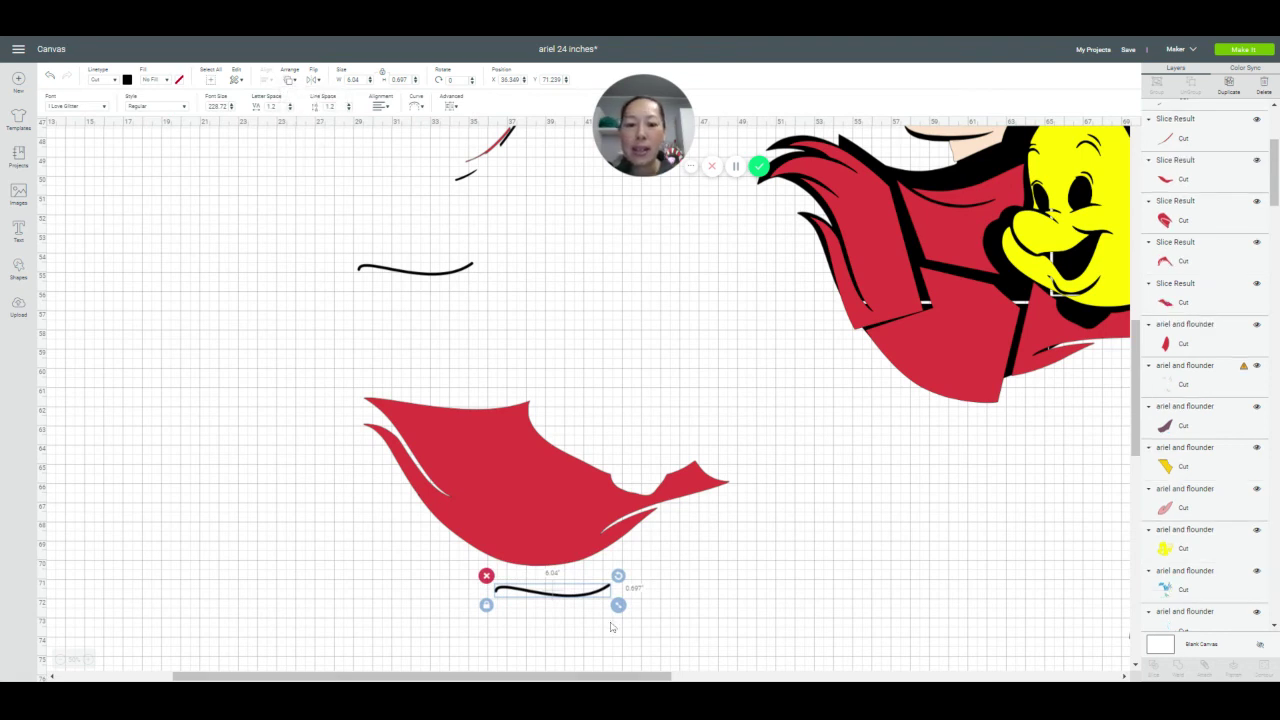
{"action": "mouse_move", "coordinate": [604, 604]}
{"action": "left_mouse_down"}
{"action": "mouse_move", "coordinate": [578, 548]}
{"action": "mouse_move", "coordinate": [590, 541]}
{"action": "left_mouse_up"}
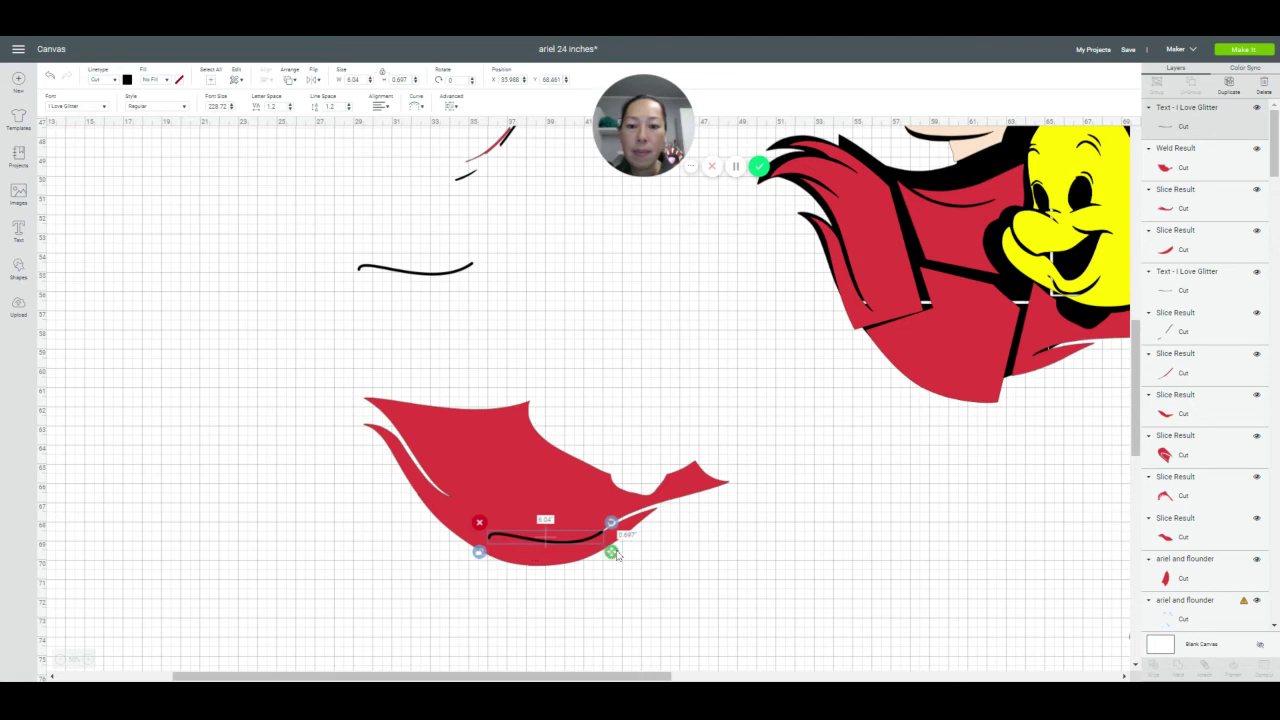
{"action": "mouse_move", "coordinate": [617, 556]}
{"action": "left_mouse_down"}
{"action": "mouse_move", "coordinate": [638, 566]}
{"action": "mouse_move", "coordinate": [626, 550]}
{"action": "mouse_move", "coordinate": [565, 545]}
{"action": "mouse_move", "coordinate": [608, 518]}
{"action": "mouse_move", "coordinate": [559, 553]}
{"action": "left_mouse_up"}
{"action": "left_click", "coordinate": [692, 574]}
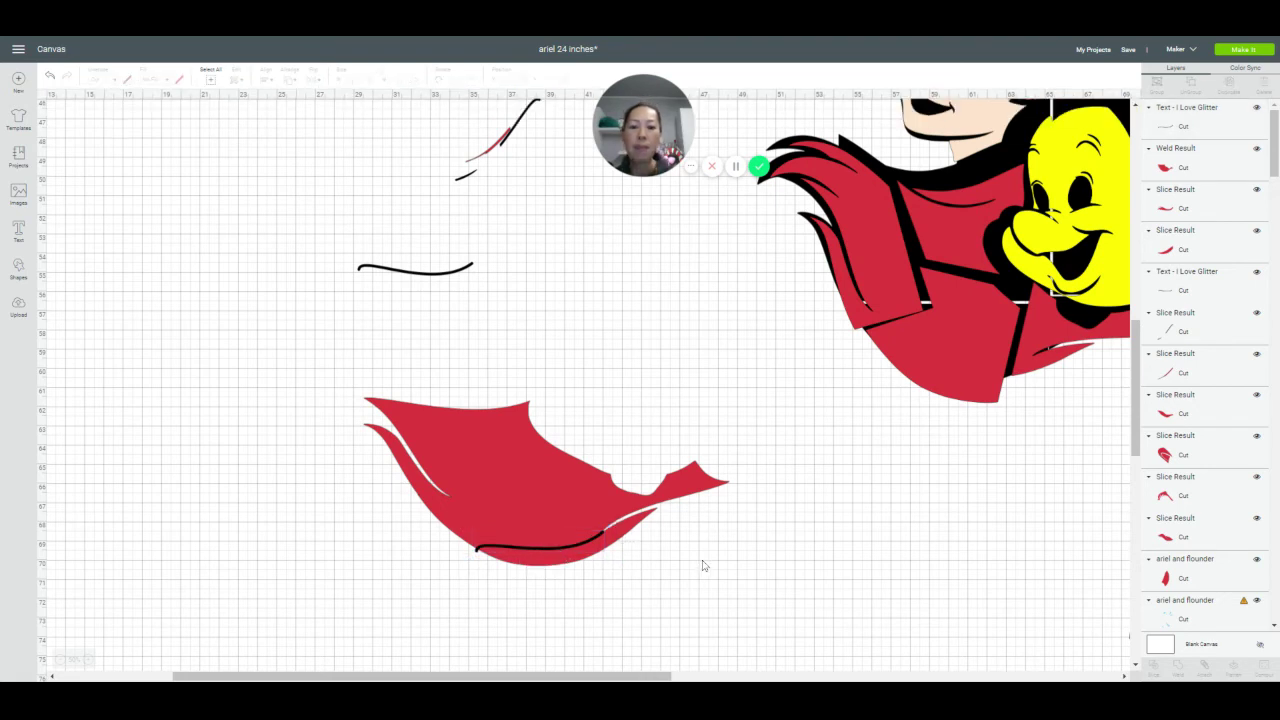
{"action": "left_click_drag", "start_coordinate": [700, 563], "coordinate": [565, 507]}
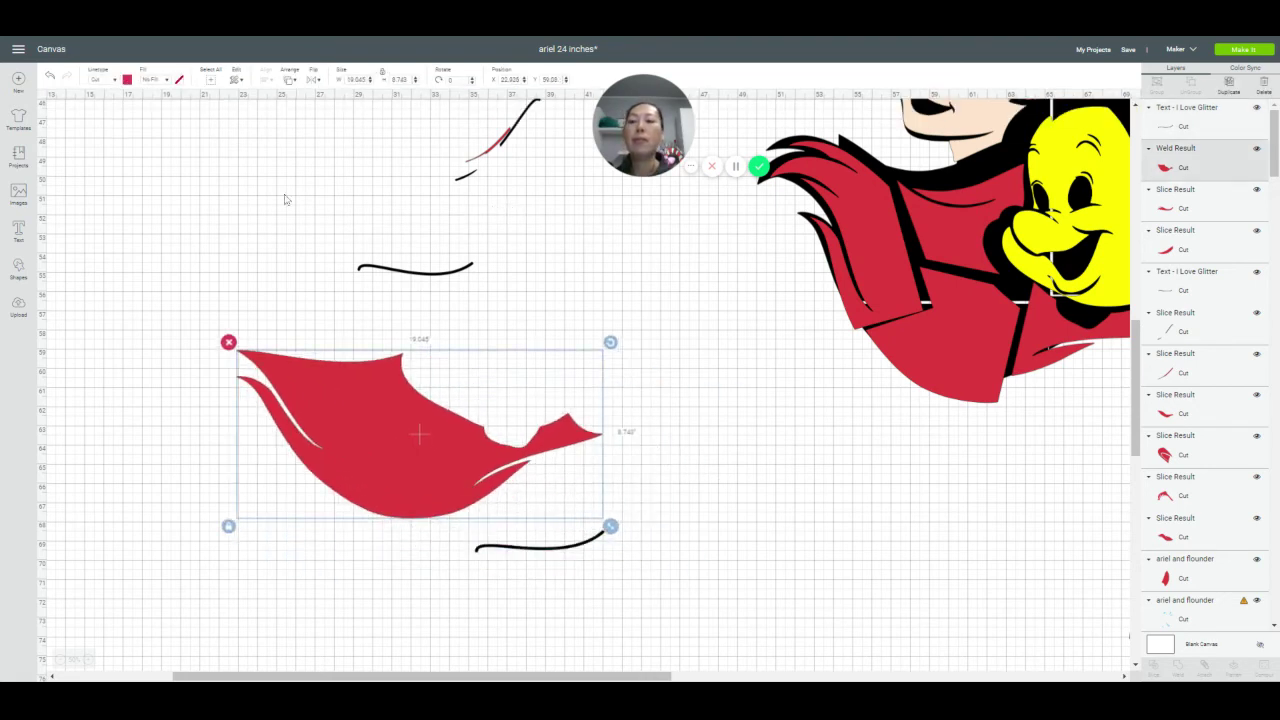
{"action": "left_click", "coordinate": [49, 78]}
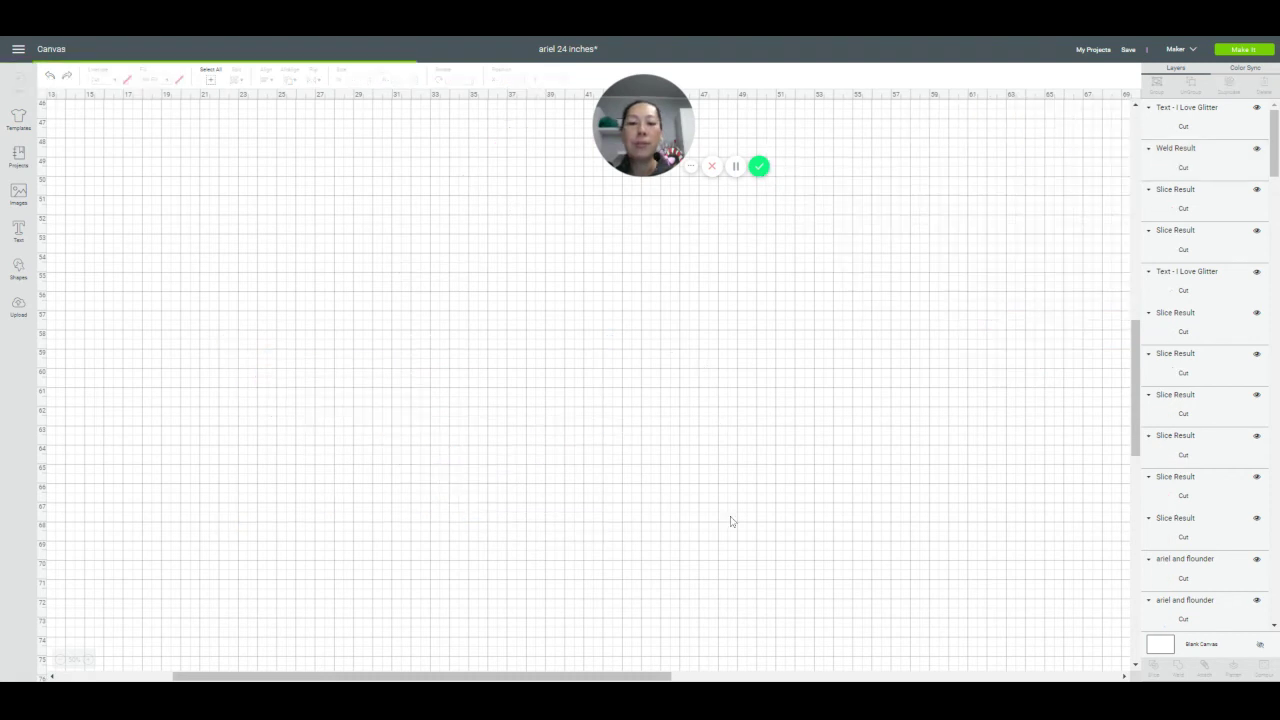
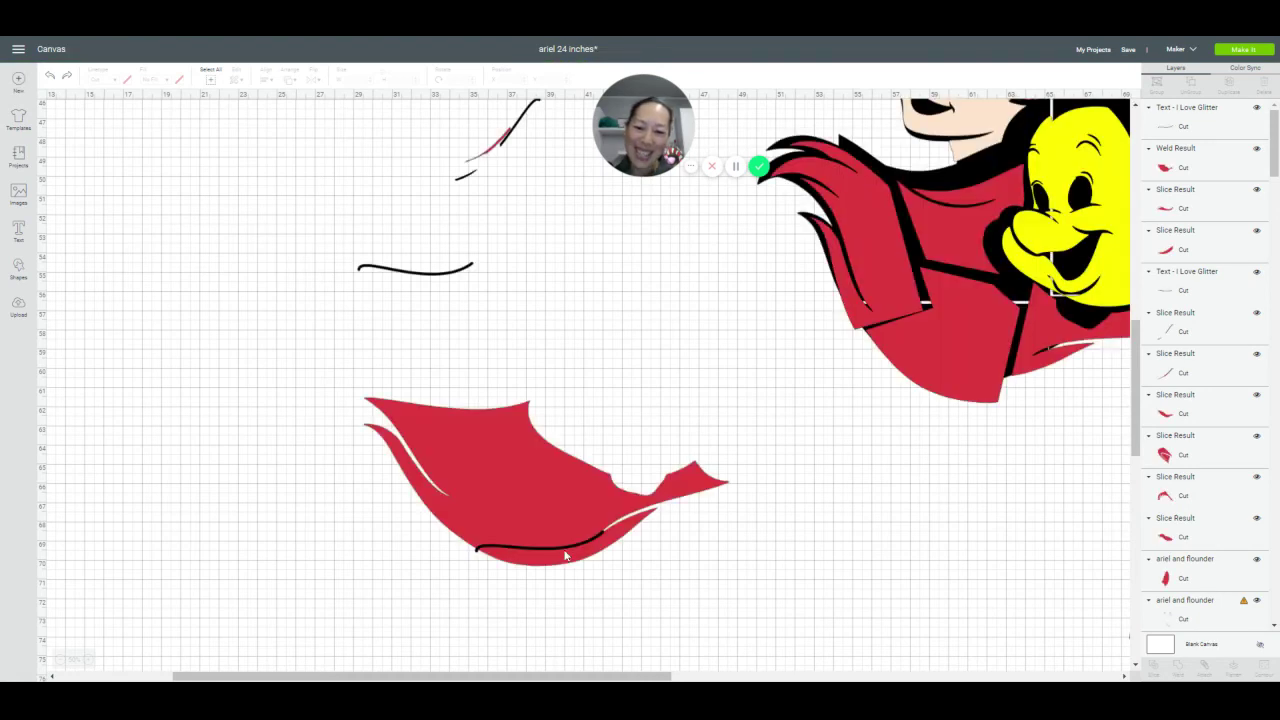
Refine the black line's size and tilt to about 6.5 inches wide so it joins the lower-right slit to the bottom edge
{"action": "left_click", "coordinate": [566, 552]}
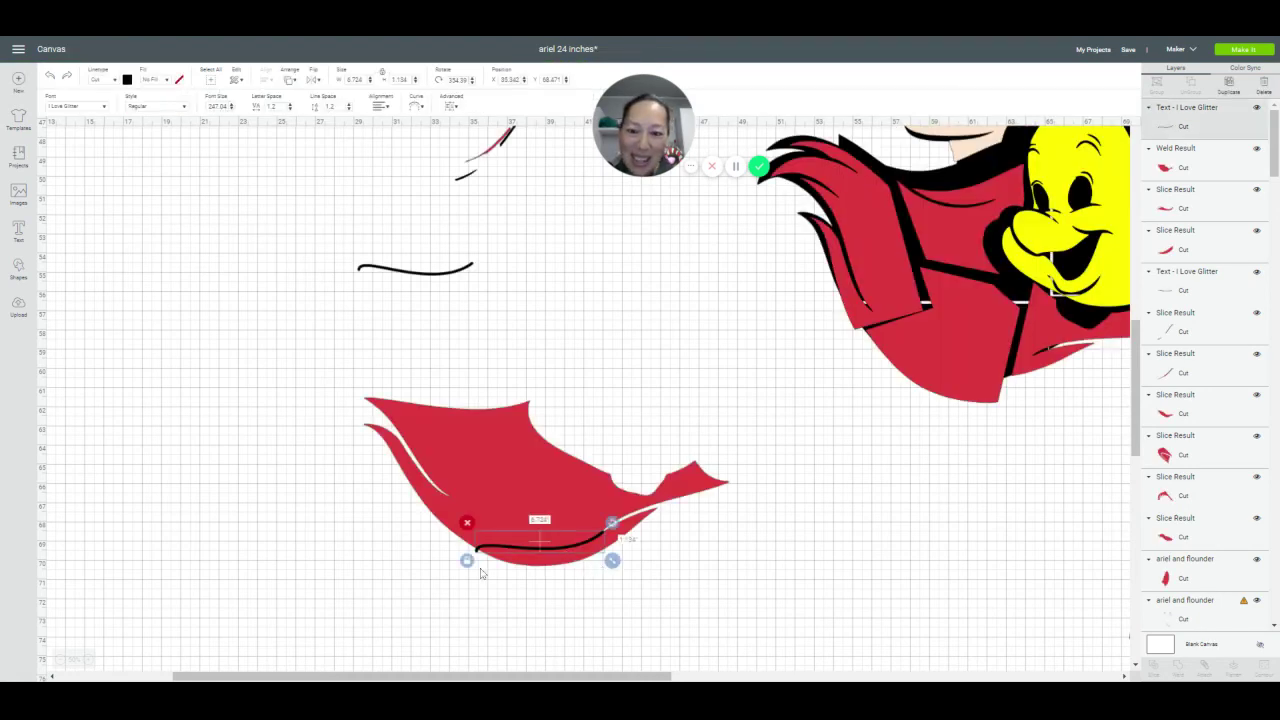
{"action": "left_click_drag", "start_coordinate": [612, 560], "coordinate": [608, 559]}
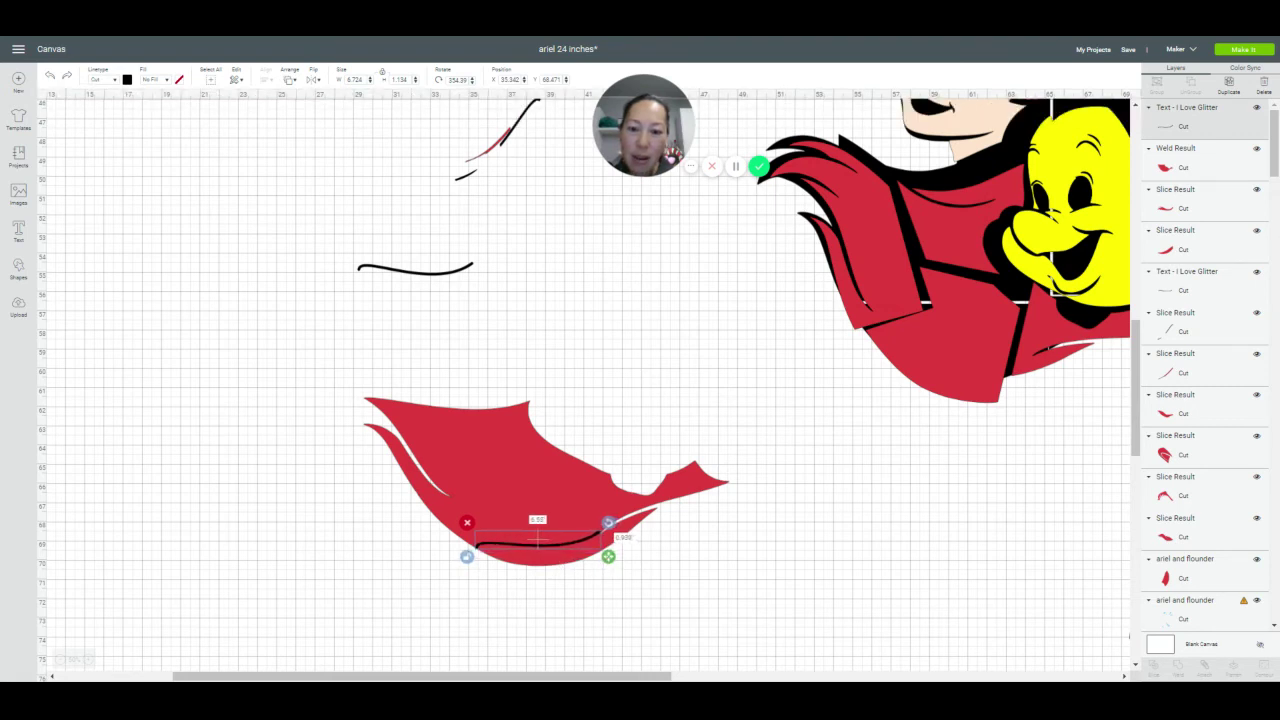
{"action": "left_click_drag", "start_coordinate": [608, 556], "coordinate": [619, 524]}
{"action": "left_click_drag", "start_coordinate": [542, 550], "coordinate": [533, 555]}
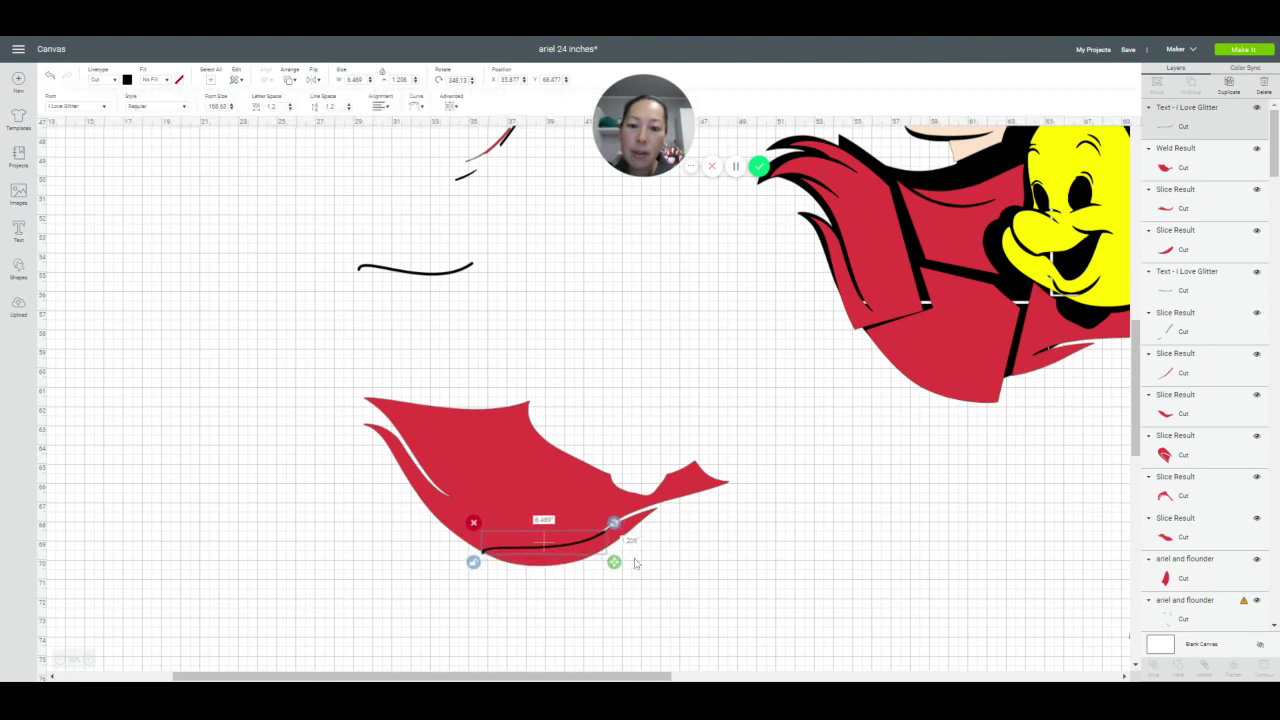
{"action": "left_click_drag", "start_coordinate": [615, 523], "coordinate": [618, 525]}
{"action": "left_click", "coordinate": [723, 566]}
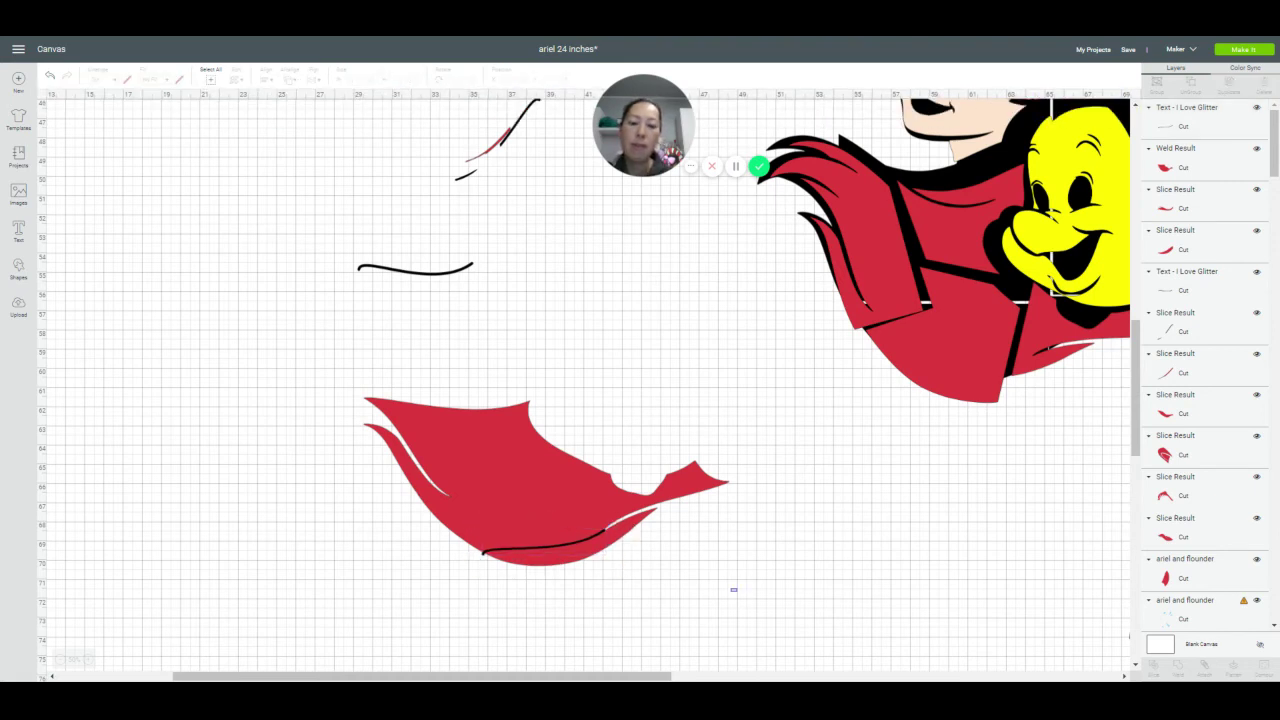
Slice the red piece with the lower black line and delete the cut-out strips and small scraps
{"action": "left_click_drag", "start_coordinate": [737, 591], "coordinate": [586, 512]}
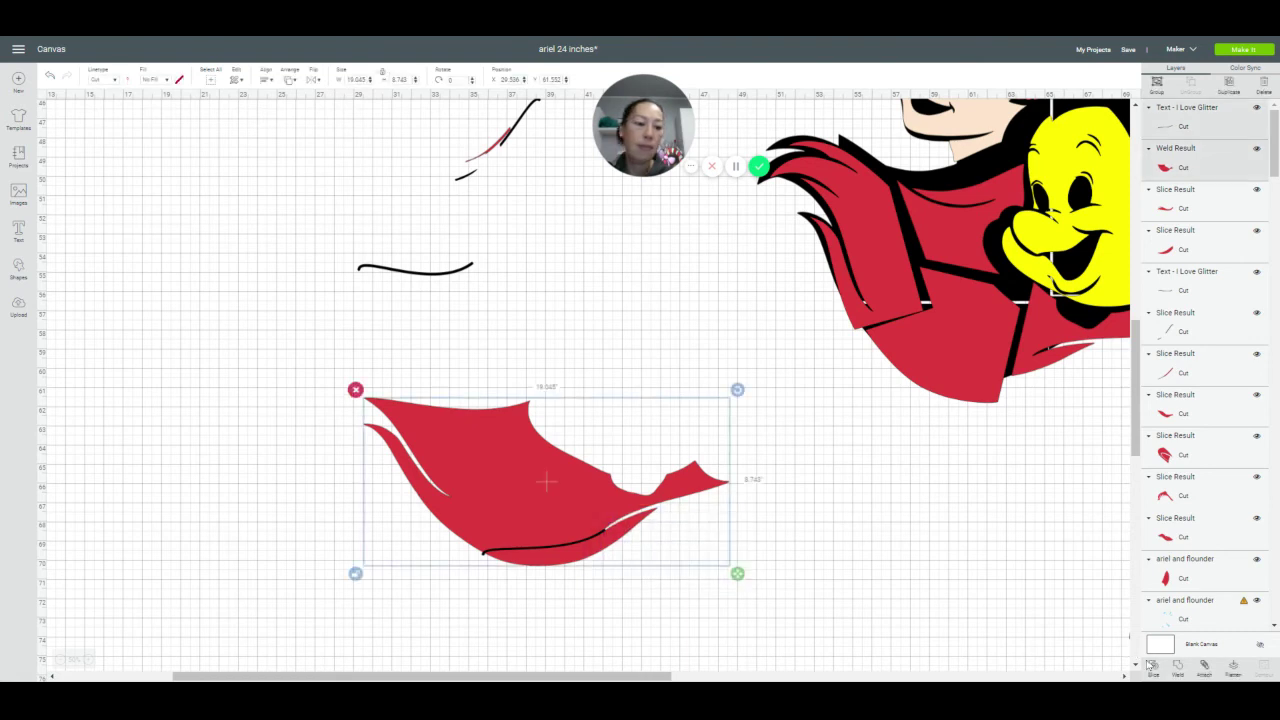
{"action": "left_click", "coordinate": [1152, 667]}
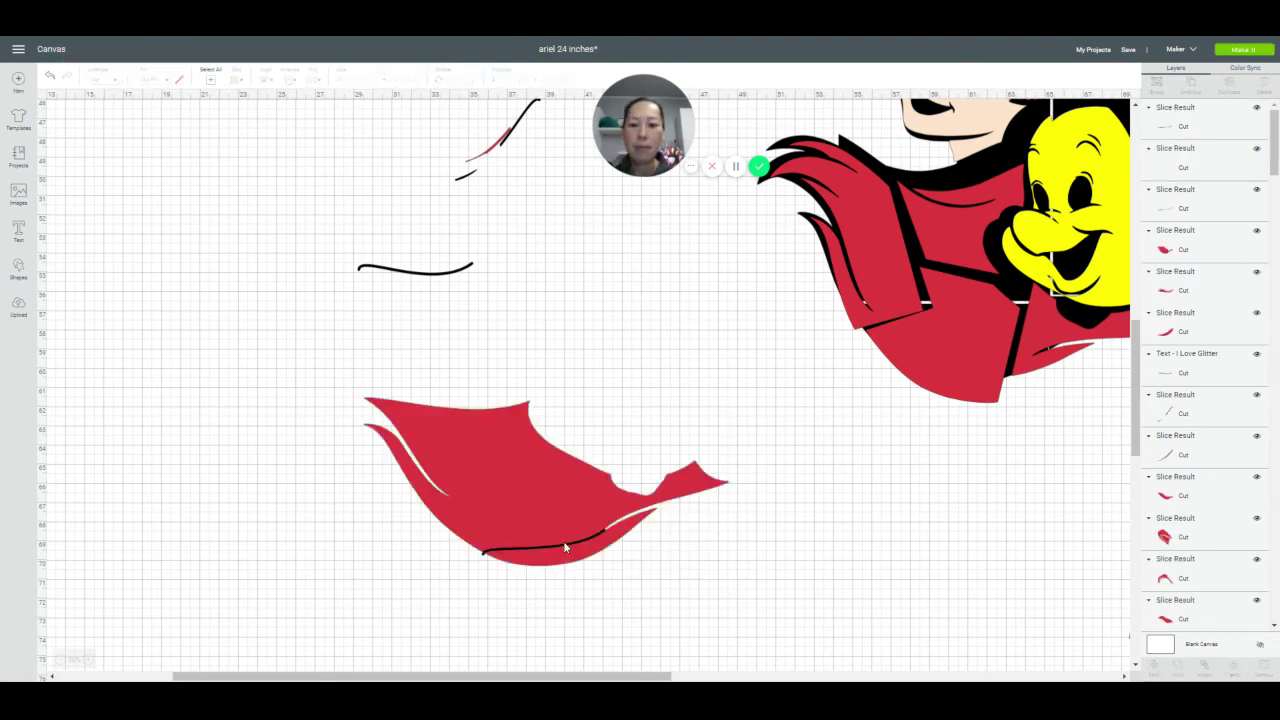
{"action": "left_click_drag", "start_coordinate": [563, 541], "coordinate": [393, 555]}
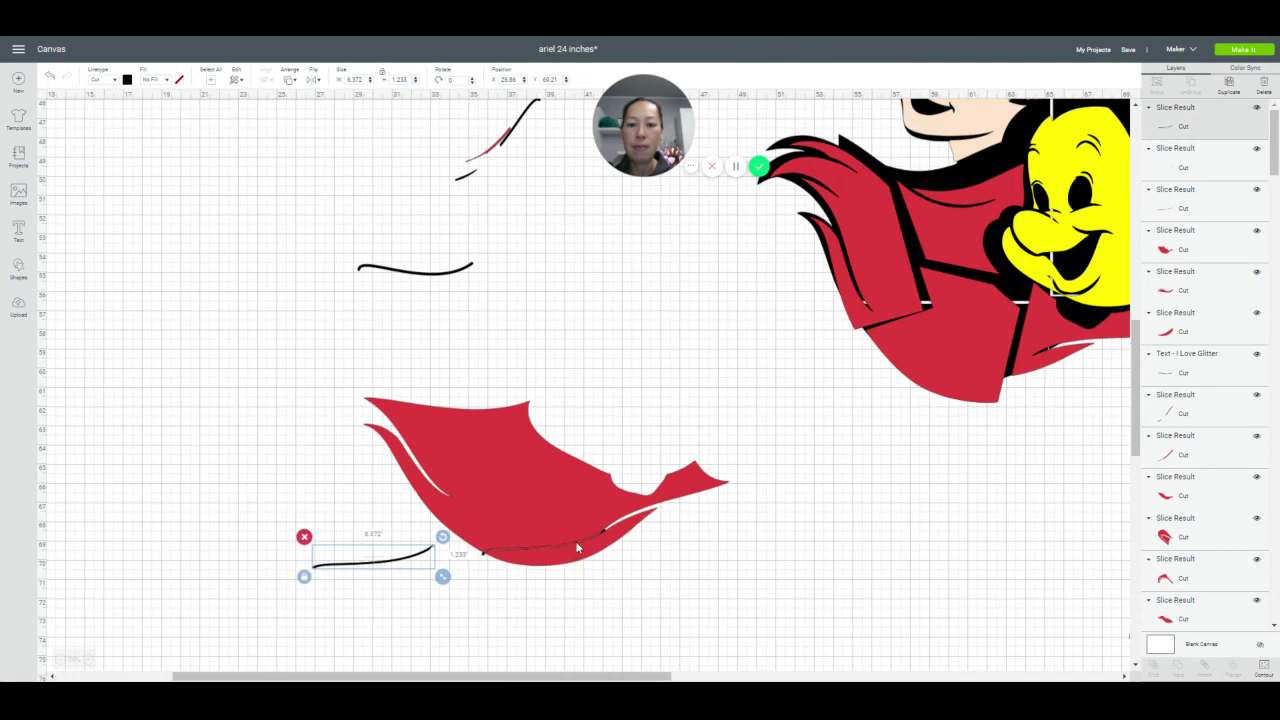
{"action": "left_click_drag", "start_coordinate": [577, 548], "coordinate": [327, 538]}
{"action": "left_click", "coordinate": [418, 600]}
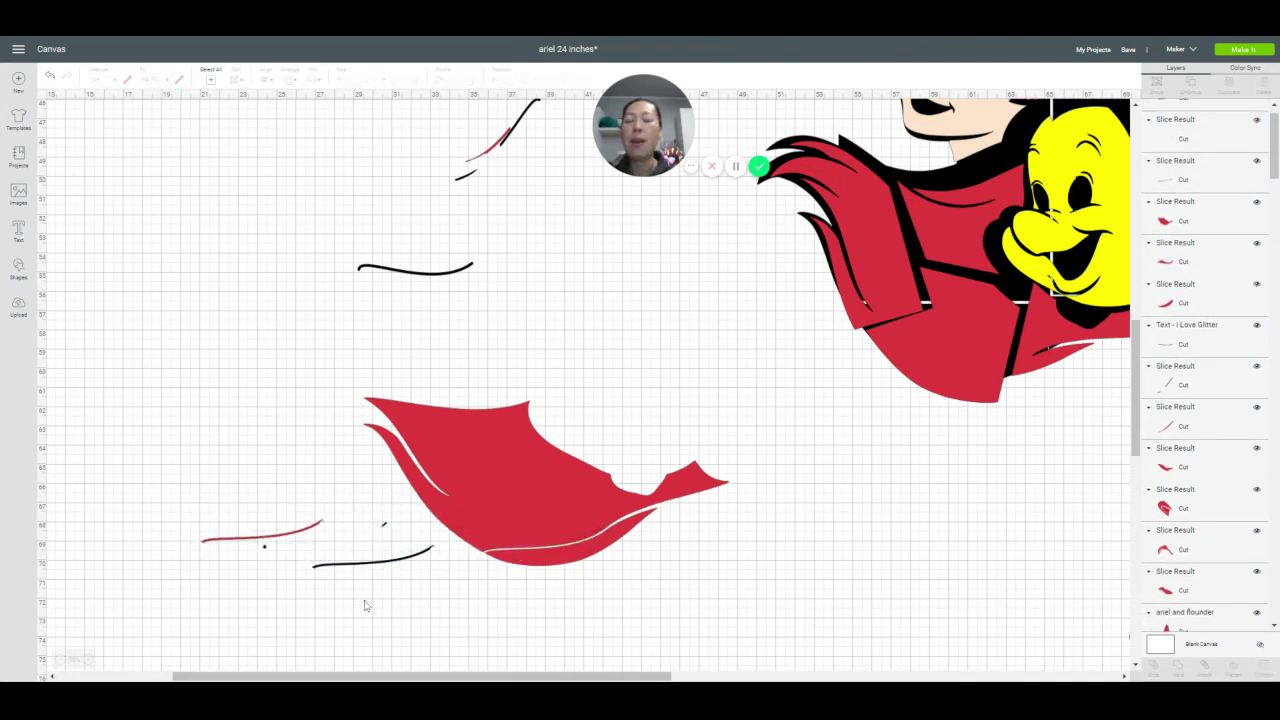
{"action": "left_click_drag", "start_coordinate": [365, 605], "coordinate": [220, 512]}
{"action": "key", "text": "Delete"}
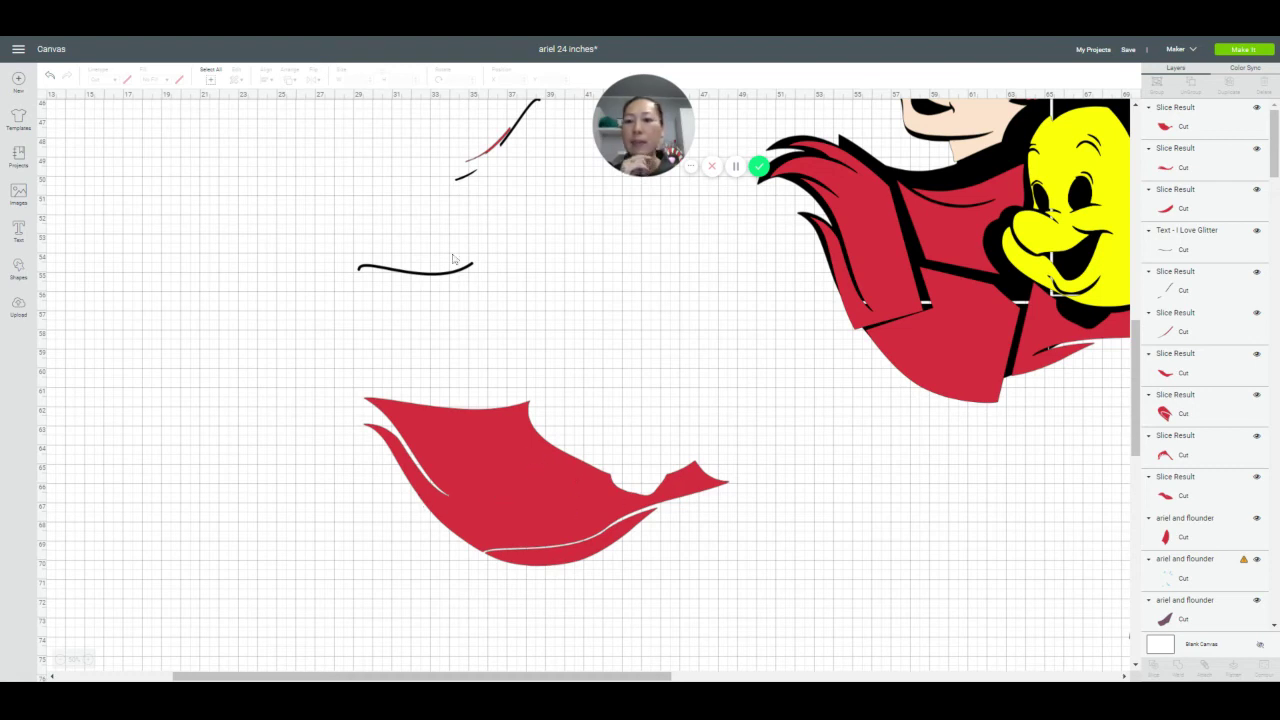
Bring the remaining wavy black line to the front and fit it, about 9.6 inches wide, from the upper-left slit to the piece's inner edge
{"action": "left_click_drag", "start_coordinate": [425, 275], "coordinate": [525, 303]}
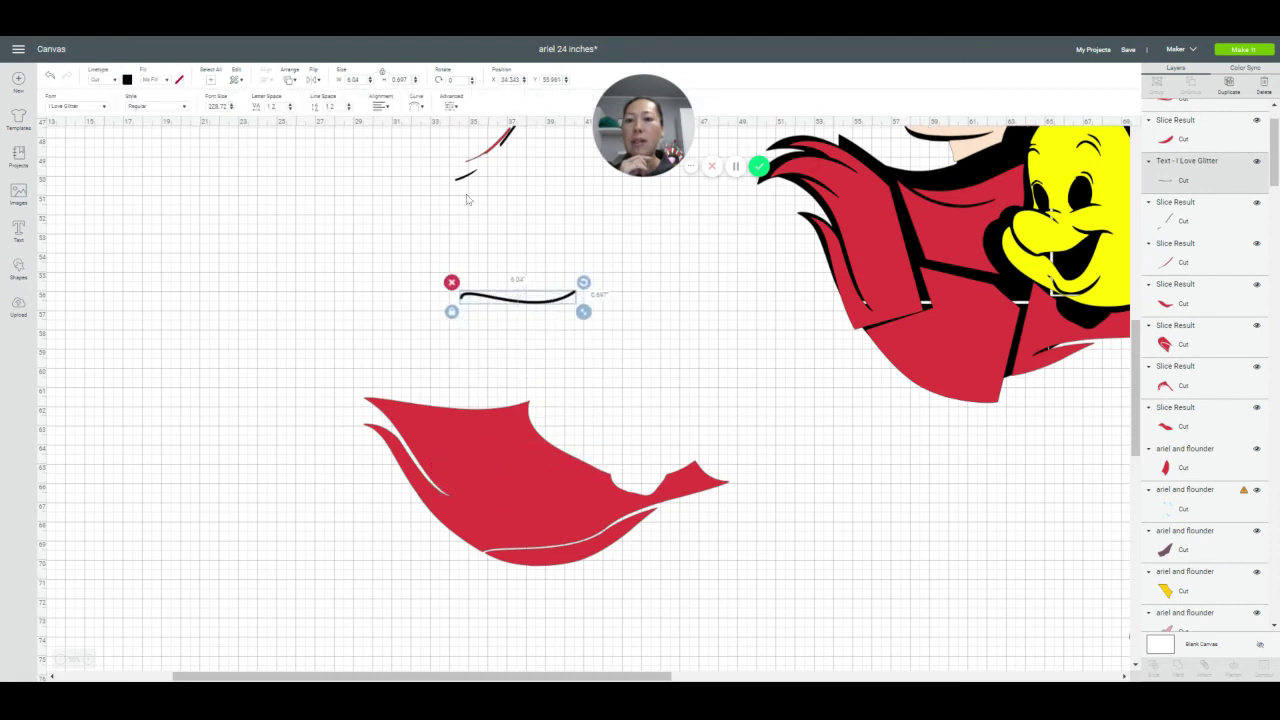
{"action": "left_click", "coordinate": [287, 80]}
{"action": "left_click", "coordinate": [332, 150]}
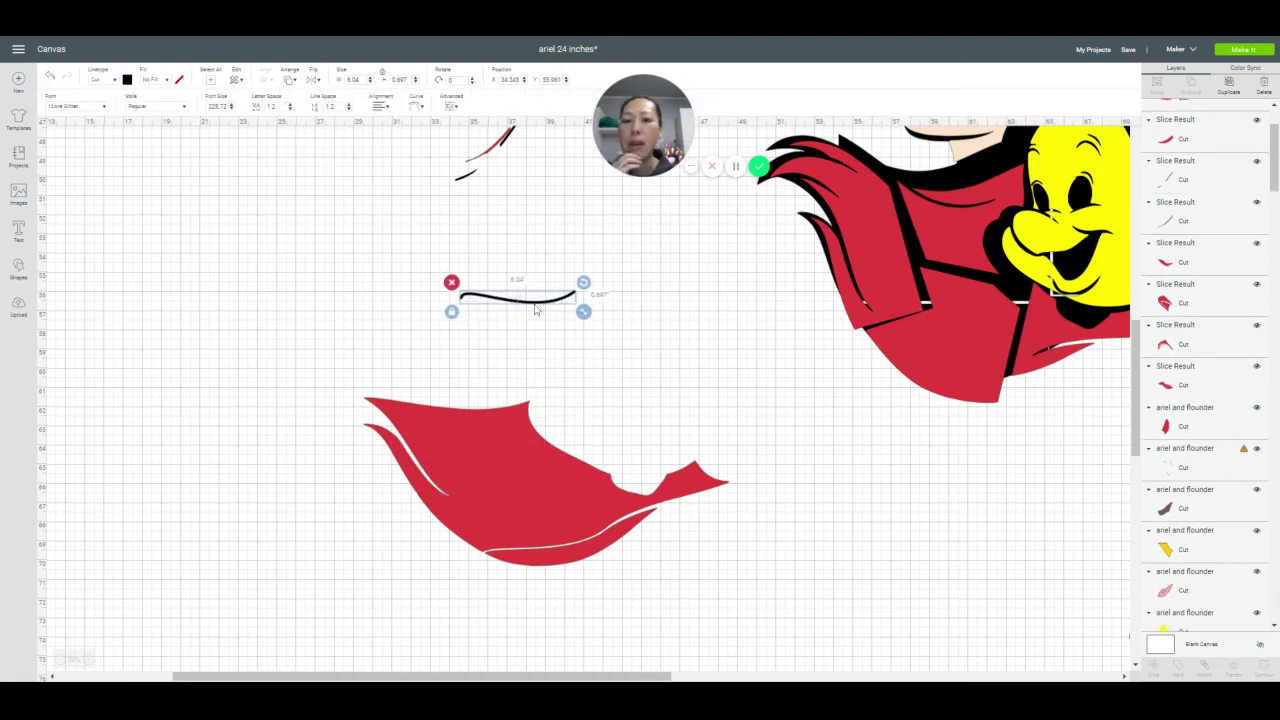
{"action": "left_click_drag", "start_coordinate": [535, 310], "coordinate": [570, 468]}
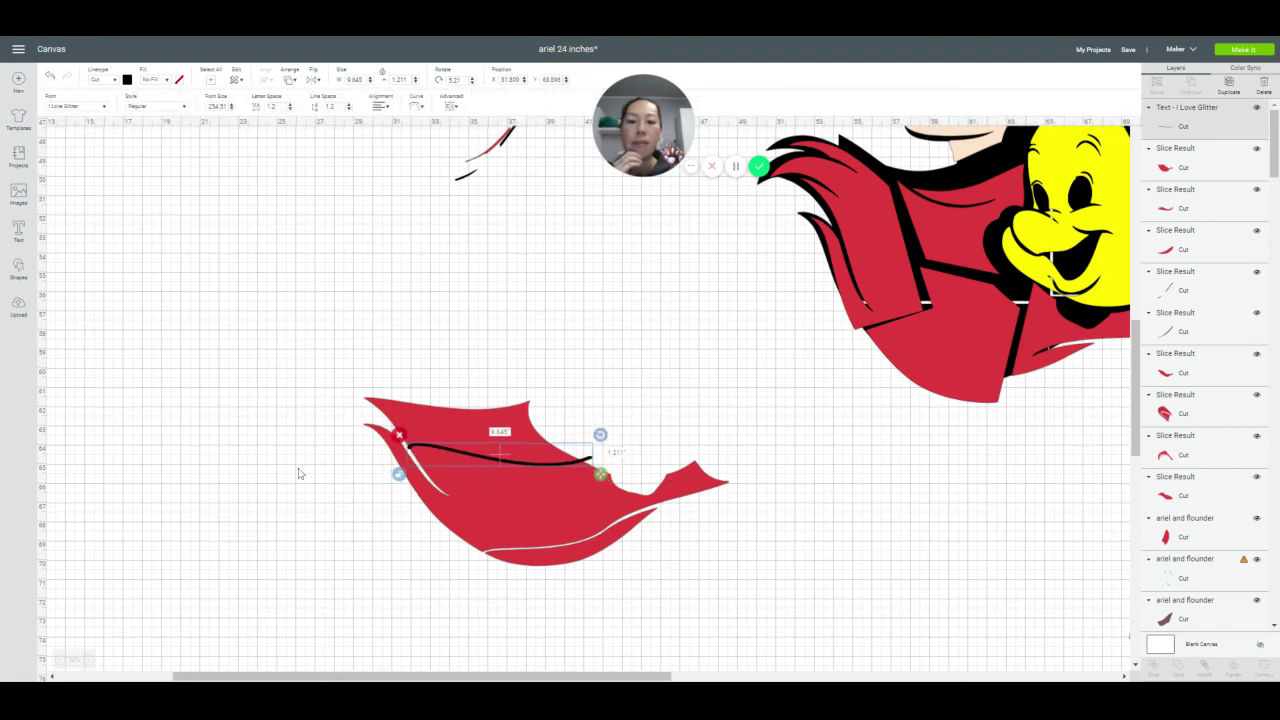
Slice the red piece with the upper black line, move the long strips aside above it and delete the small black scraps
{"action": "left_click_drag", "start_coordinate": [290, 405], "coordinate": [722, 535]}
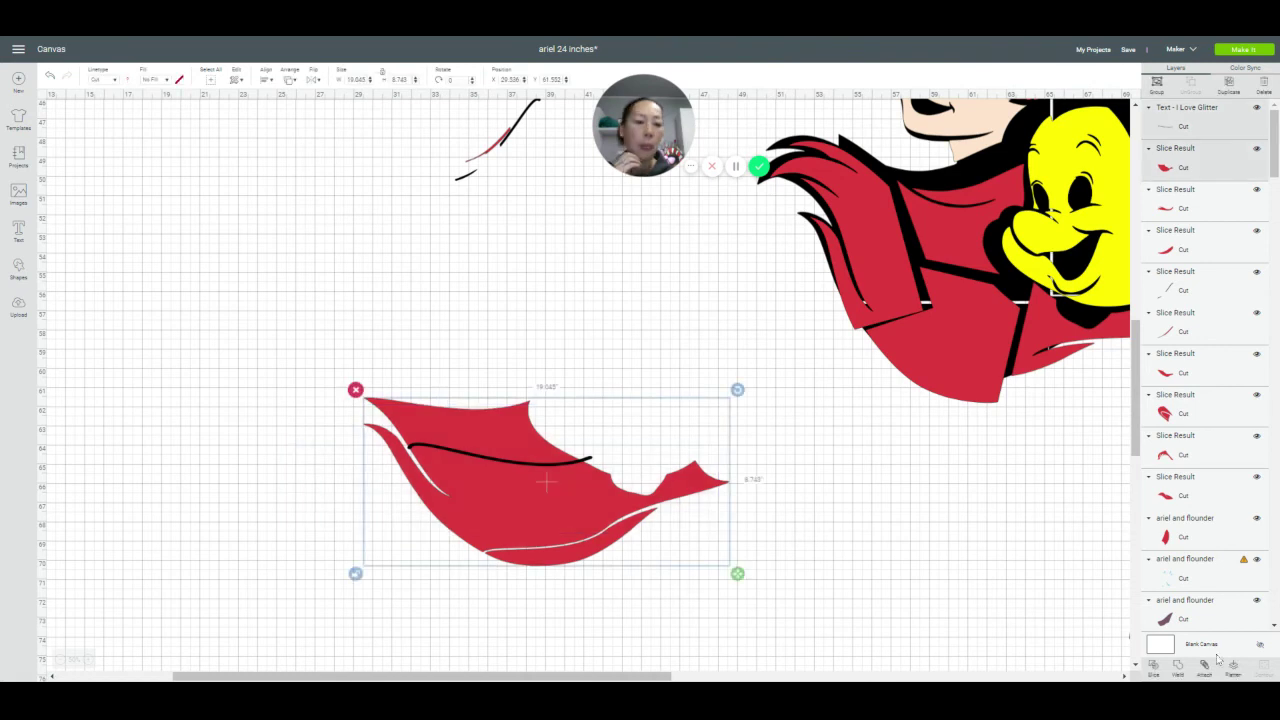
{"action": "left_click", "coordinate": [1153, 665]}
{"action": "left_click", "coordinate": [521, 450]}
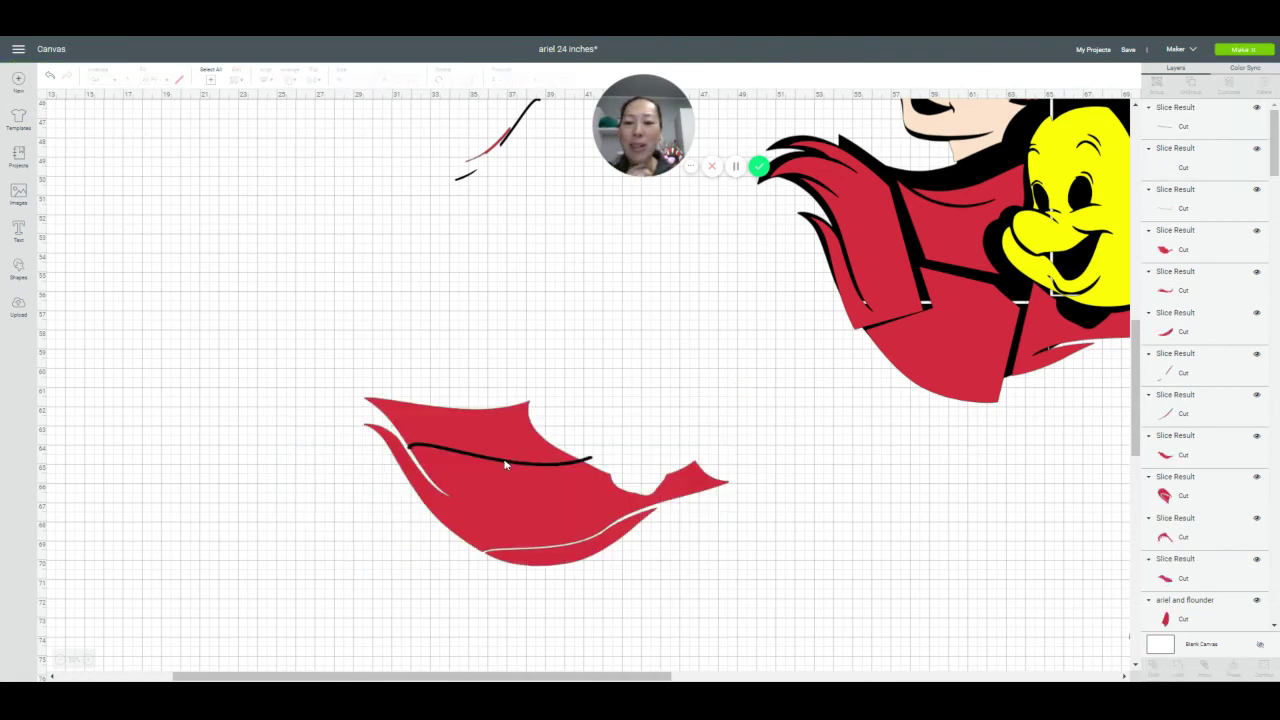
{"action": "left_click_drag", "start_coordinate": [521, 450], "coordinate": [663, 374]}
{"action": "left_click_drag", "start_coordinate": [559, 468], "coordinate": [557, 407]}
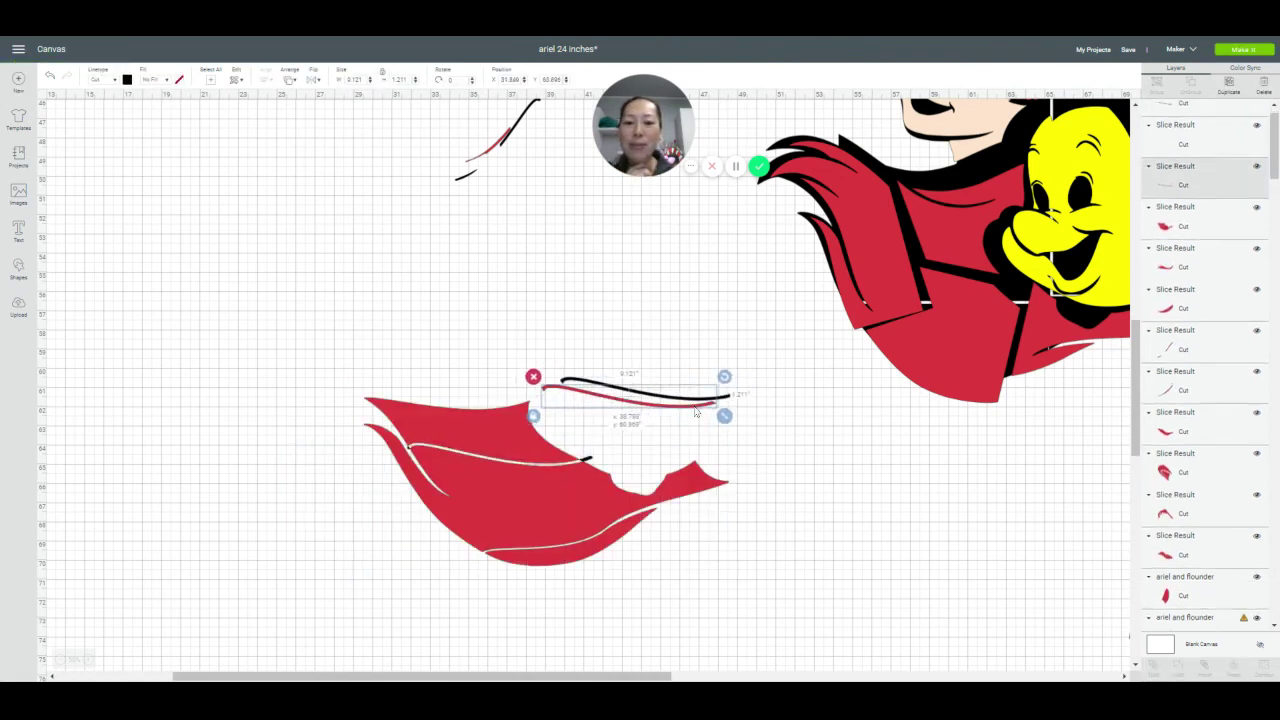
{"action": "left_click", "coordinate": [587, 460]}
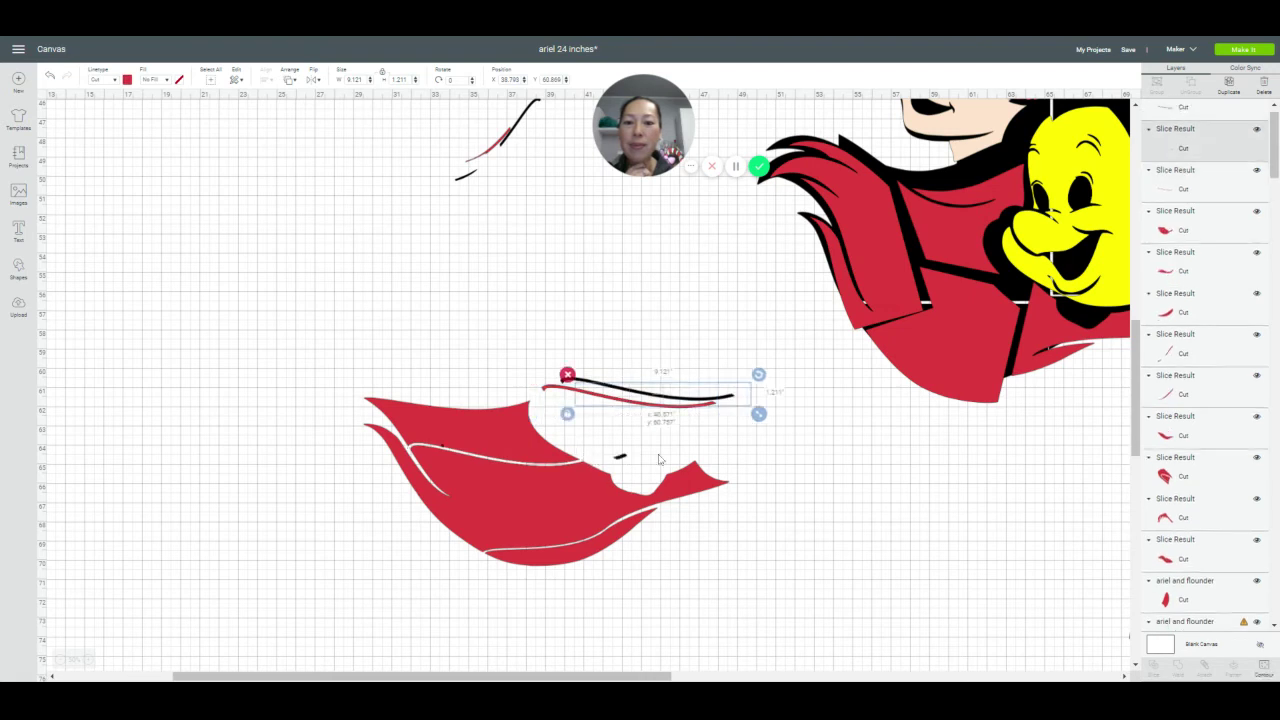
{"action": "key", "text": "Delete"}
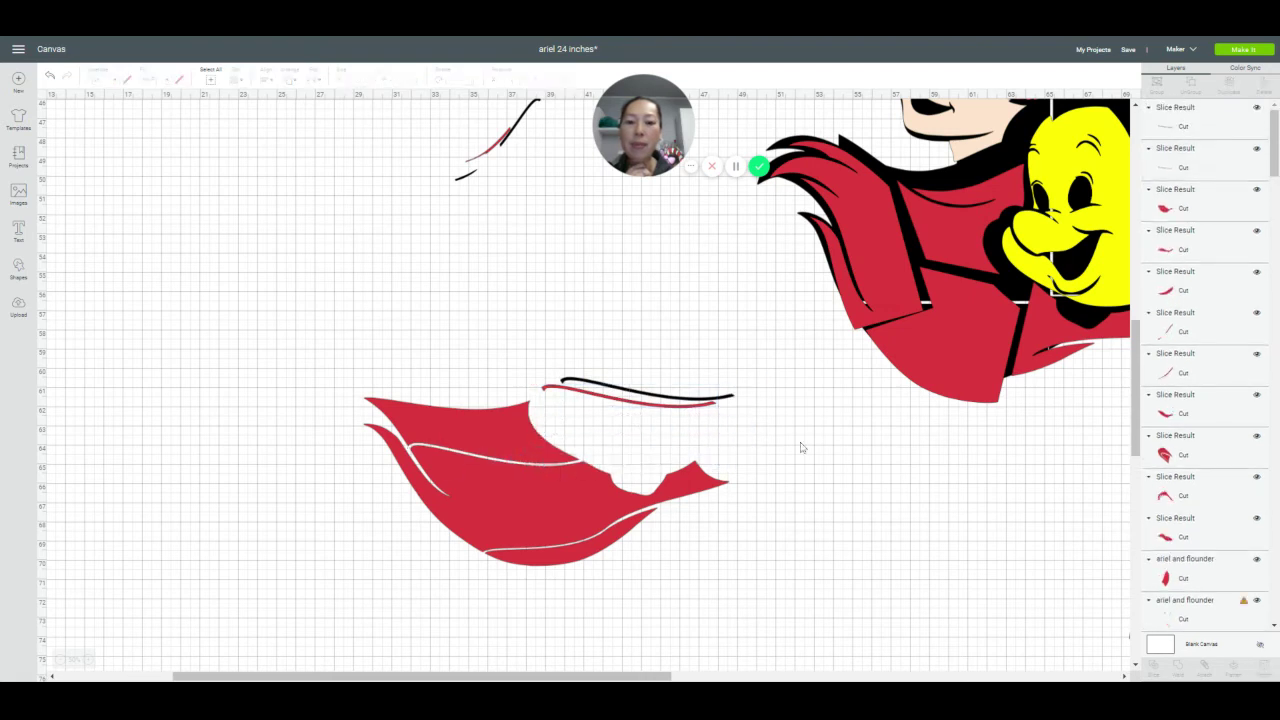
Test-fit the sliced red piece over the black hair area of the full-colour Ariel and Flounder artwork, and set it aside on the empty canvas
{"action": "left_click_drag", "start_coordinate": [515, 671], "coordinate": [695, 671]}
{"action": "scroll", "coordinate": [695, 671], "scroll_direction": "down", "scroll_amount": 2}
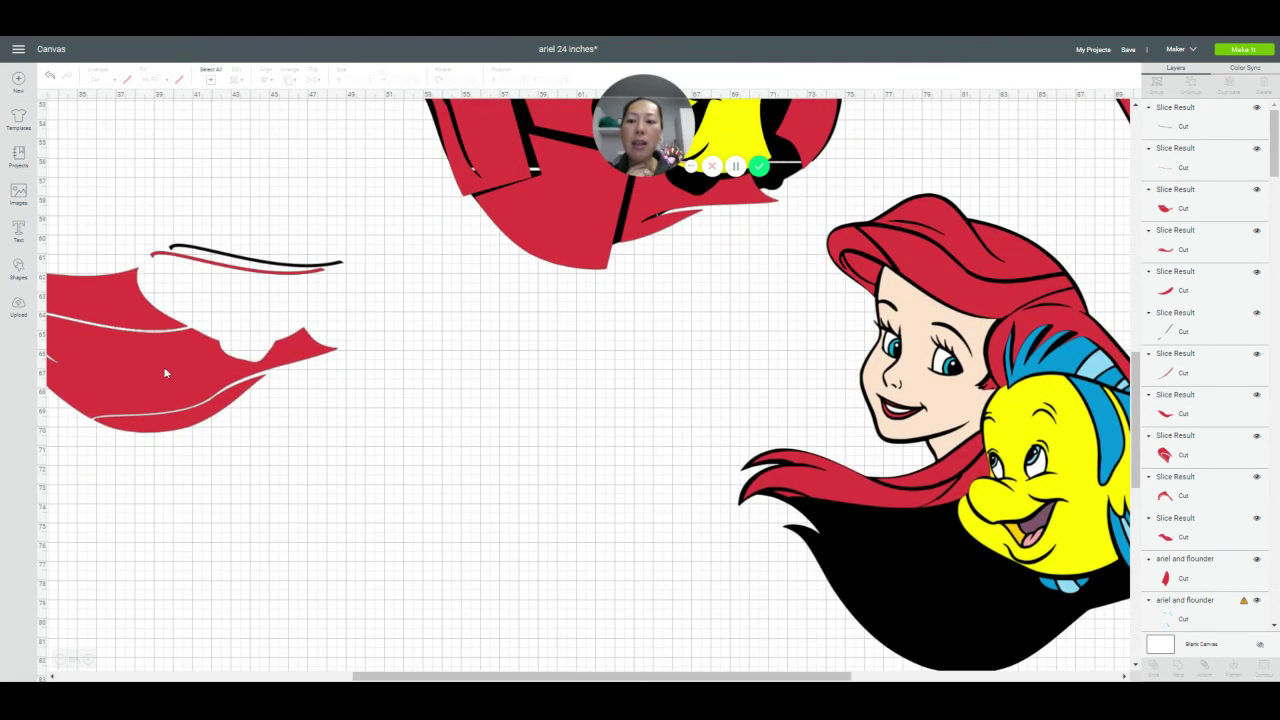
{"action": "left_click", "coordinate": [110, 367]}
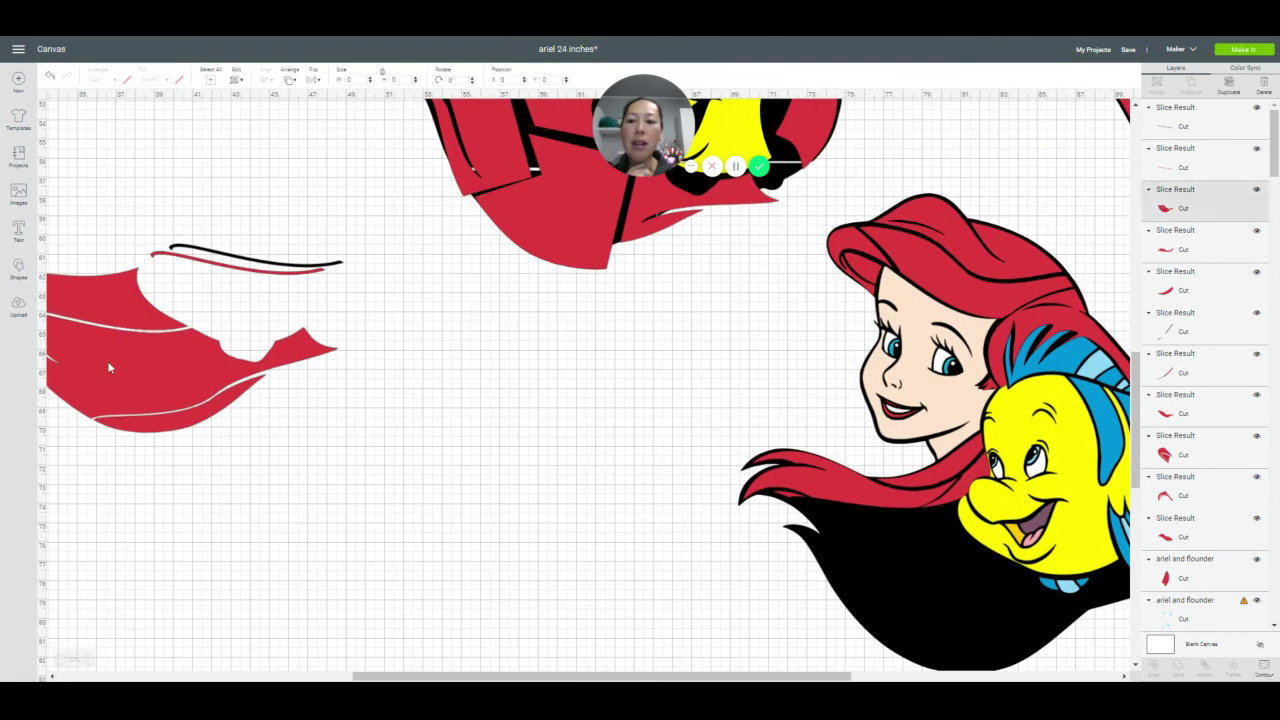
{"action": "left_click_drag", "start_coordinate": [114, 369], "coordinate": [933, 611]}
{"action": "scroll", "coordinate": [754, 576], "scroll_direction": "down", "scroll_amount": 2}
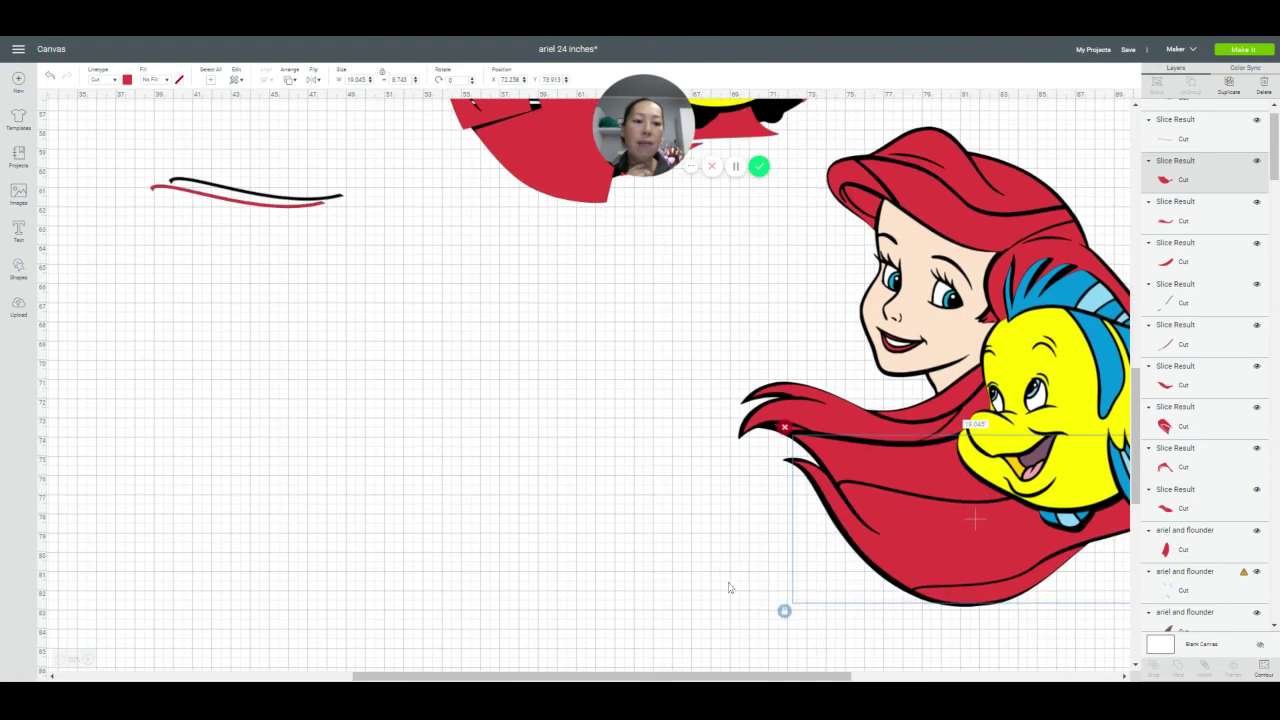
{"action": "left_click_drag", "start_coordinate": [641, 671], "coordinate": [697, 675]}
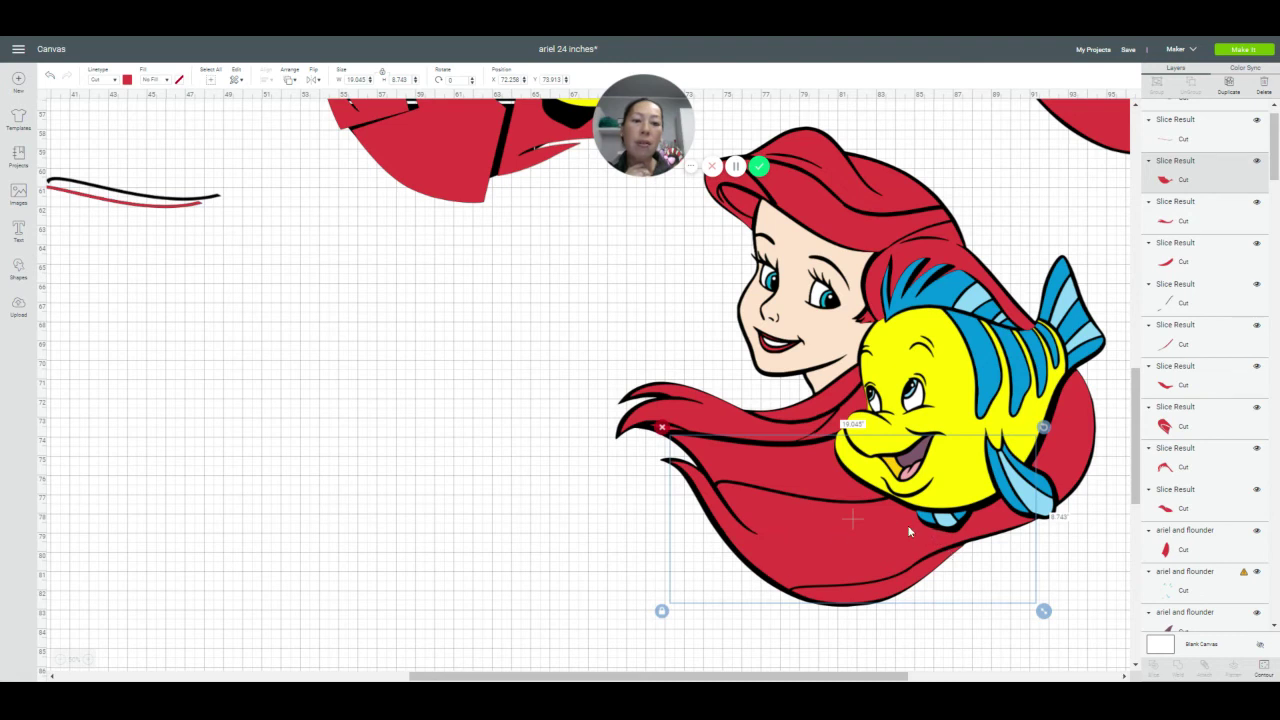
{"action": "left_click_drag", "start_coordinate": [865, 521], "coordinate": [852, 529]}
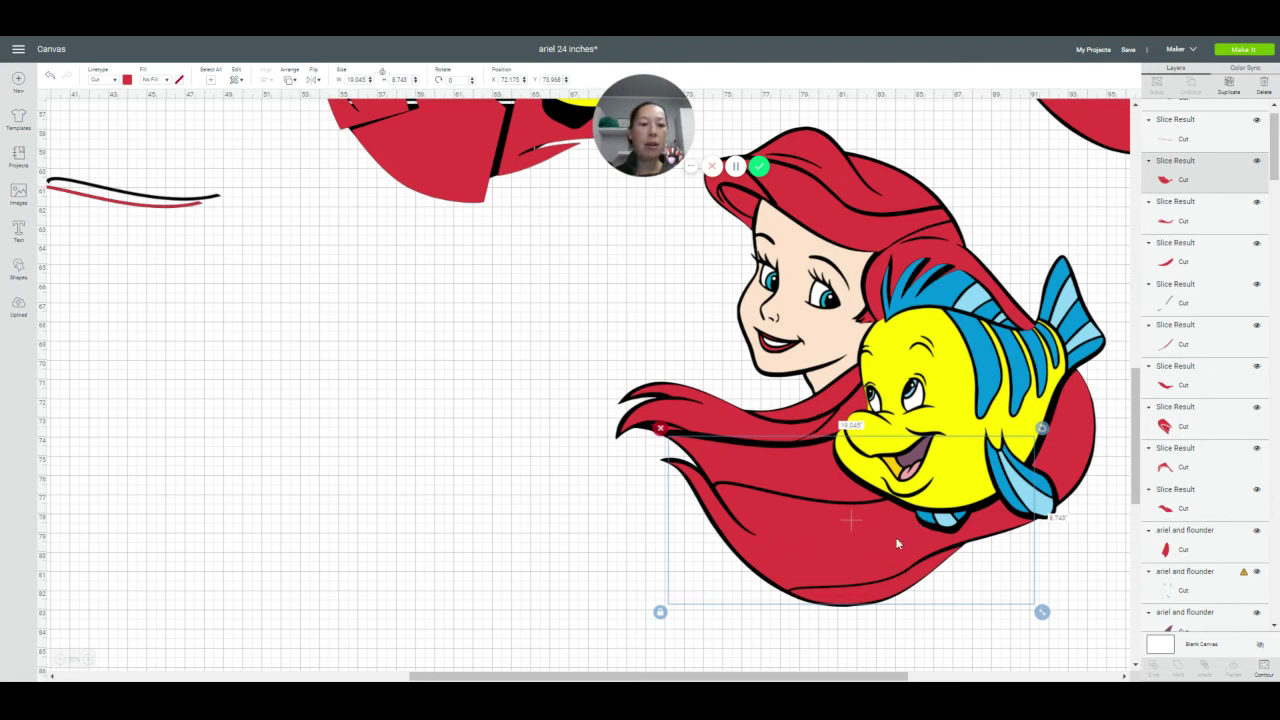
{"action": "left_click_drag", "start_coordinate": [910, 568], "coordinate": [355, 497]}
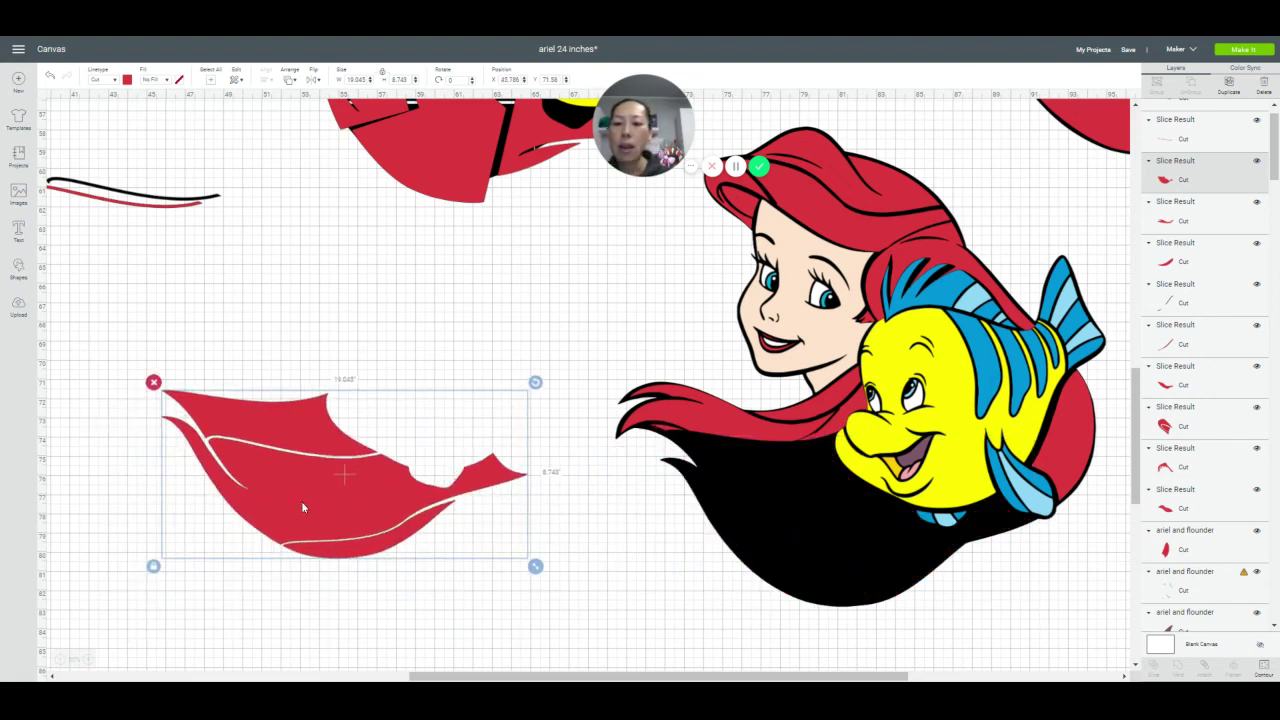
Place the wavy black line across the middle of the red piece, rotated to run from the left slit to the notch
{"action": "left_click", "coordinate": [100, 188]}
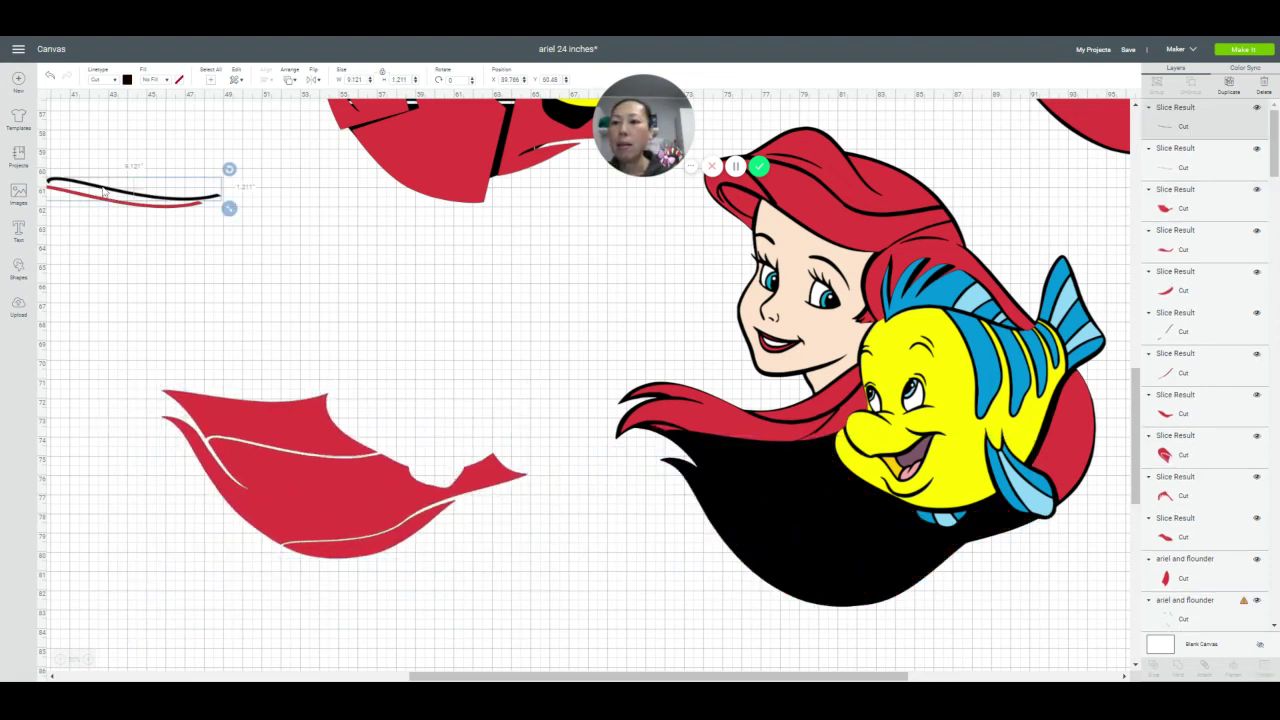
{"action": "left_click_drag", "start_coordinate": [100, 188], "coordinate": [299, 495]}
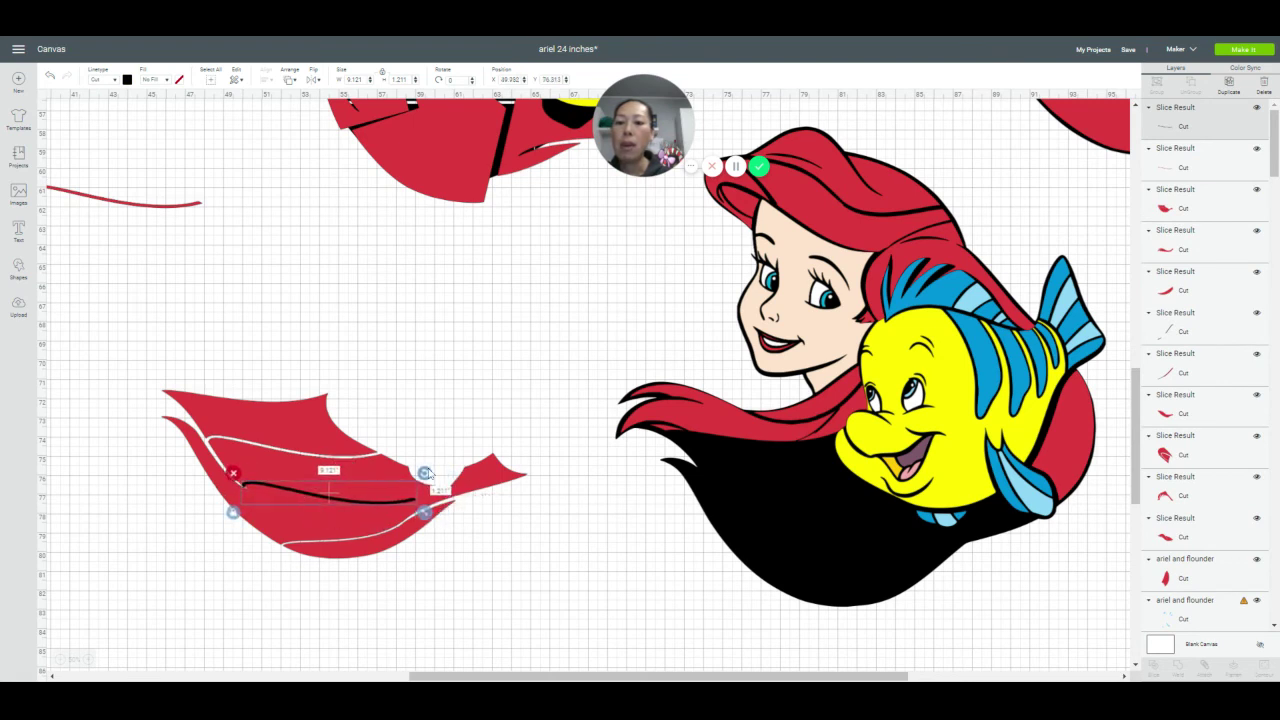
{"action": "mouse_move", "coordinate": [424, 473]}
{"action": "left_mouse_down"}
{"action": "mouse_move", "coordinate": [421, 462]}
{"action": "mouse_move", "coordinate": [429, 508]}
{"action": "mouse_move", "coordinate": [446, 507]}
{"action": "mouse_move", "coordinate": [432, 495]}
{"action": "mouse_move", "coordinate": [447, 467]}
{"action": "mouse_move", "coordinate": [407, 487]}
{"action": "left_mouse_up"}
{"action": "left_click", "coordinate": [181, 531]}
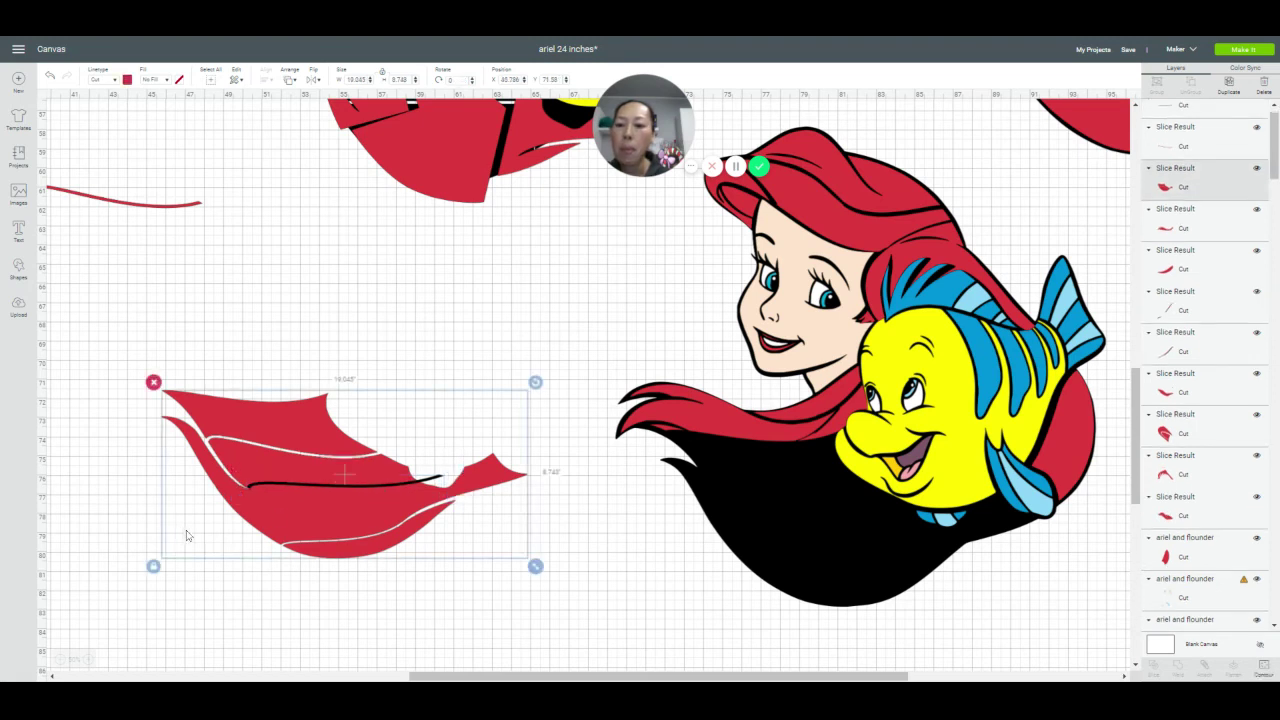
{"action": "left_click", "coordinate": [391, 590]}
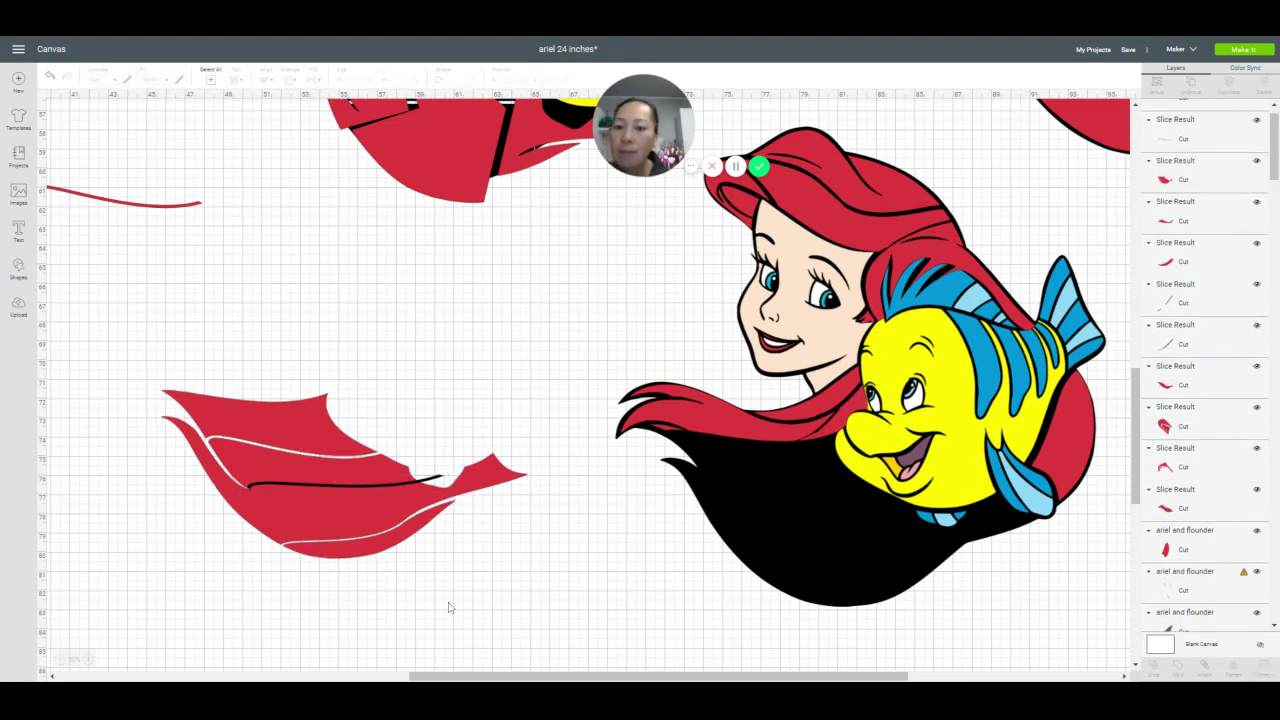
Slice the red piece with the wavy black line and delete the cut-out strip and the leftover black scraps
{"action": "left_click_drag", "start_coordinate": [448, 604], "coordinate": [285, 440]}
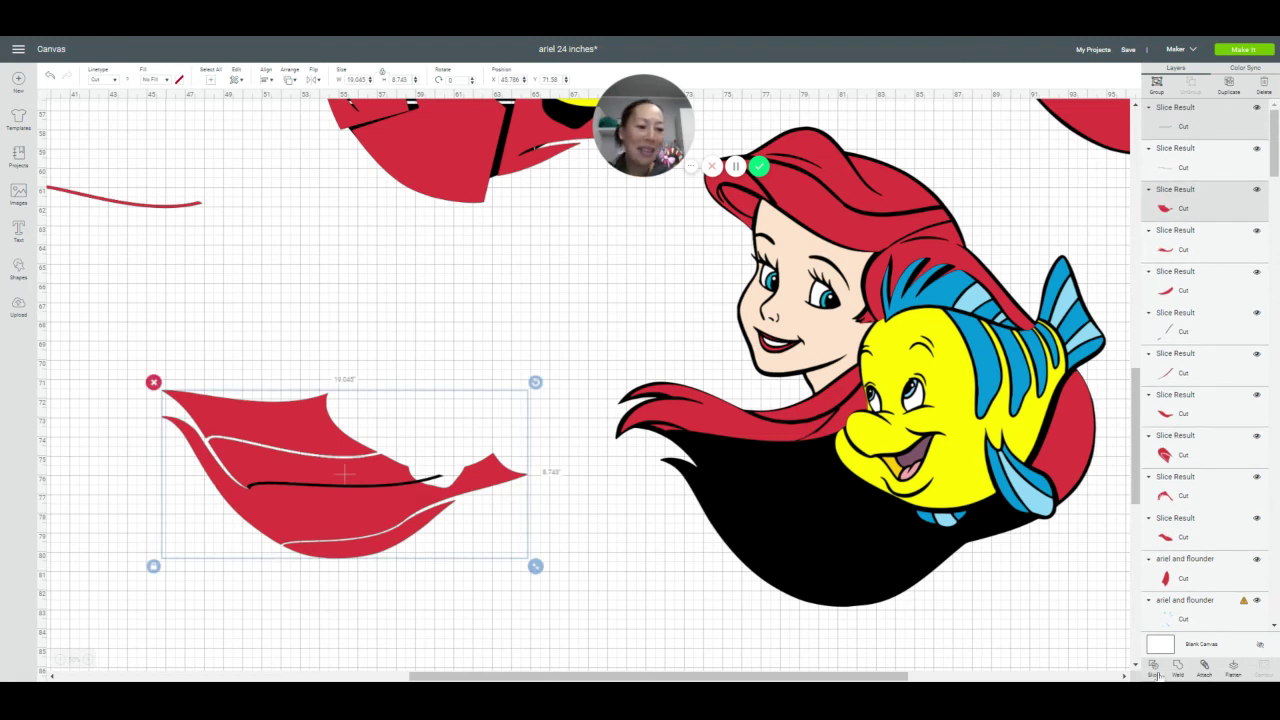
{"action": "key", "text": "Delete"}
{"action": "key", "text": "ctrl+z"}
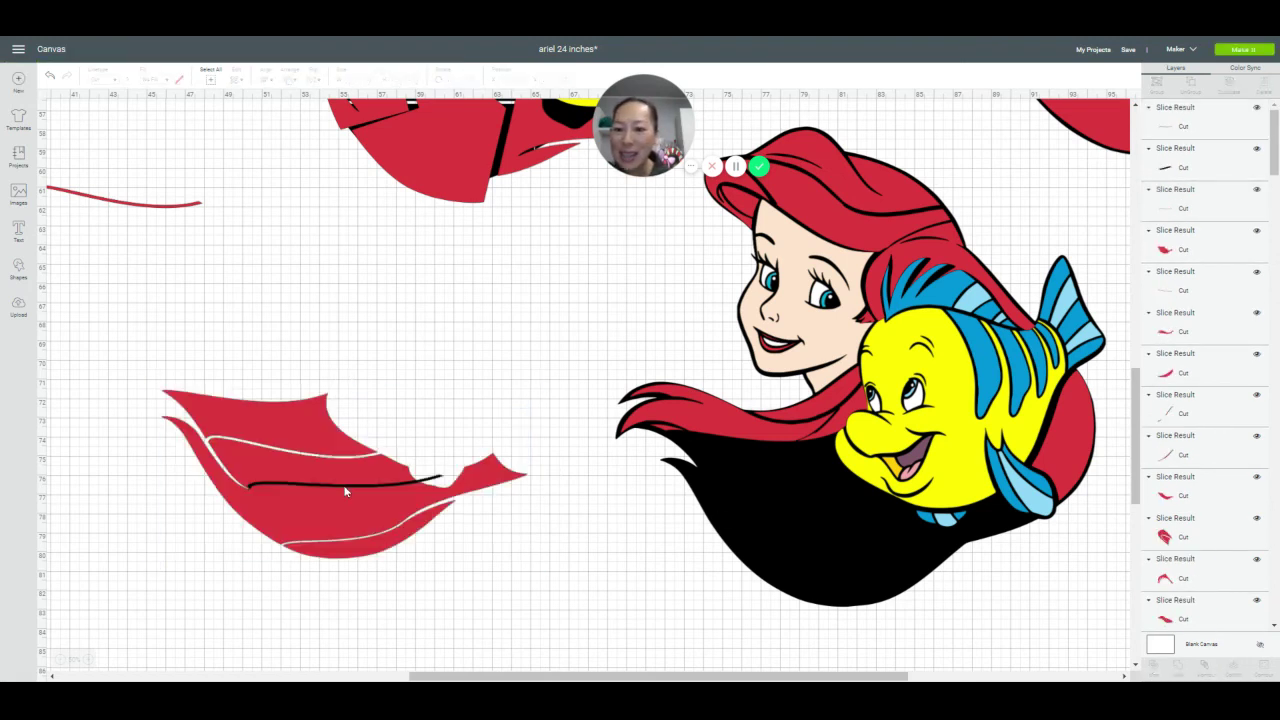
{"action": "key", "text": "ctrl+z"}
{"action": "left_click_drag", "start_coordinate": [286, 487], "coordinate": [425, 390]}
{"action": "left_click", "coordinate": [375, 374]}
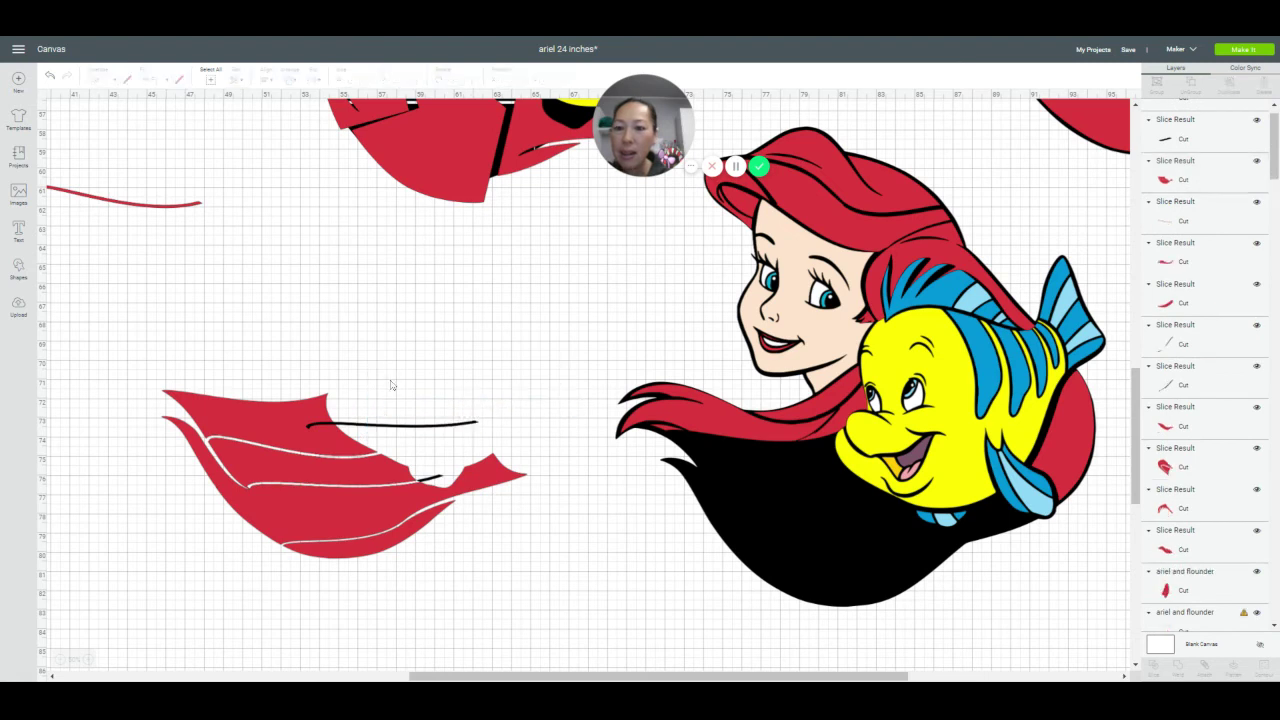
{"action": "left_click", "coordinate": [401, 425]}
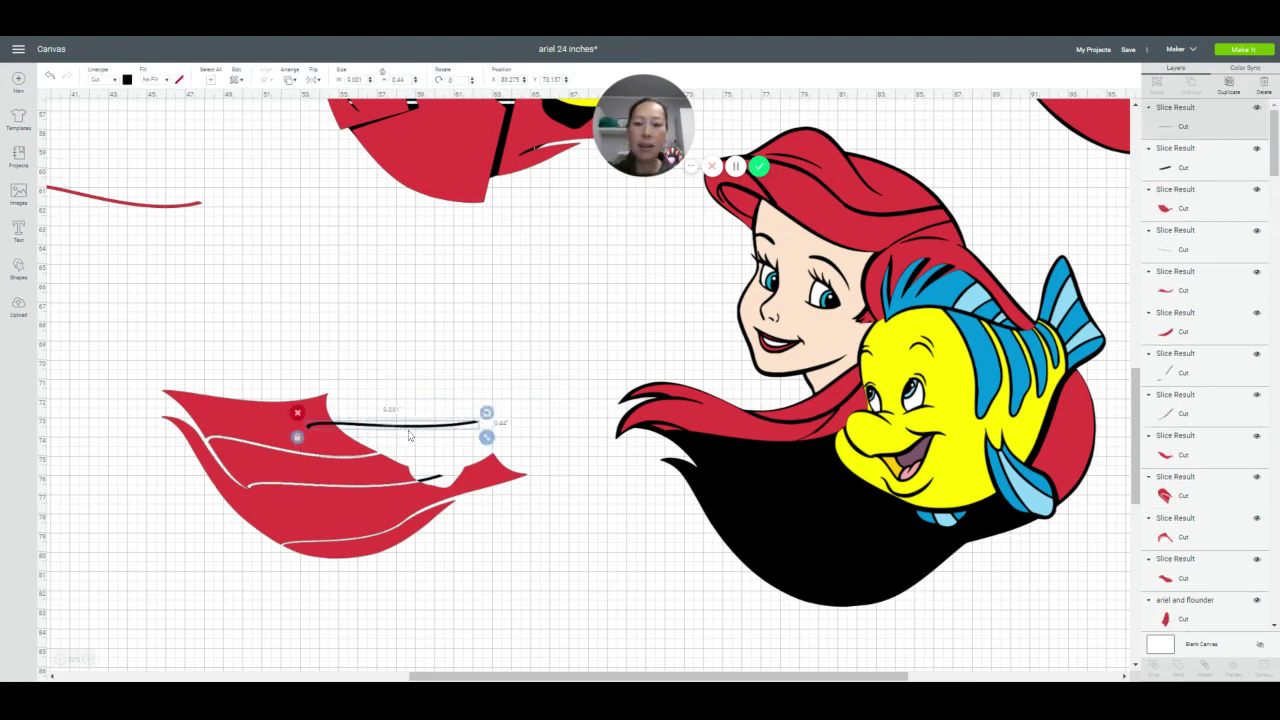
{"action": "key", "text": "Delete"}
{"action": "left_click", "coordinate": [428, 481]}
{"action": "key", "text": "Delete"}
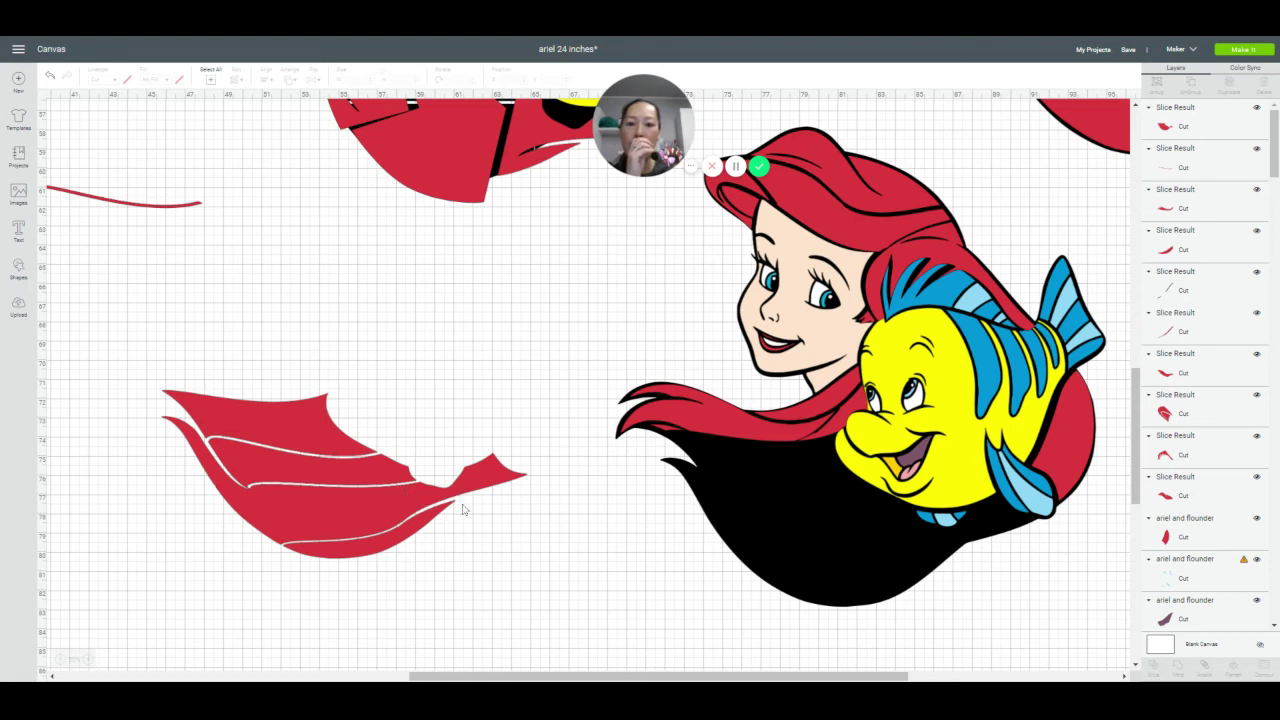
Test-fit the red piece over the black hair area of the full-colour artwork and return it to the empty canvas
{"action": "left_click_drag", "start_coordinate": [318, 499], "coordinate": [836, 547]}
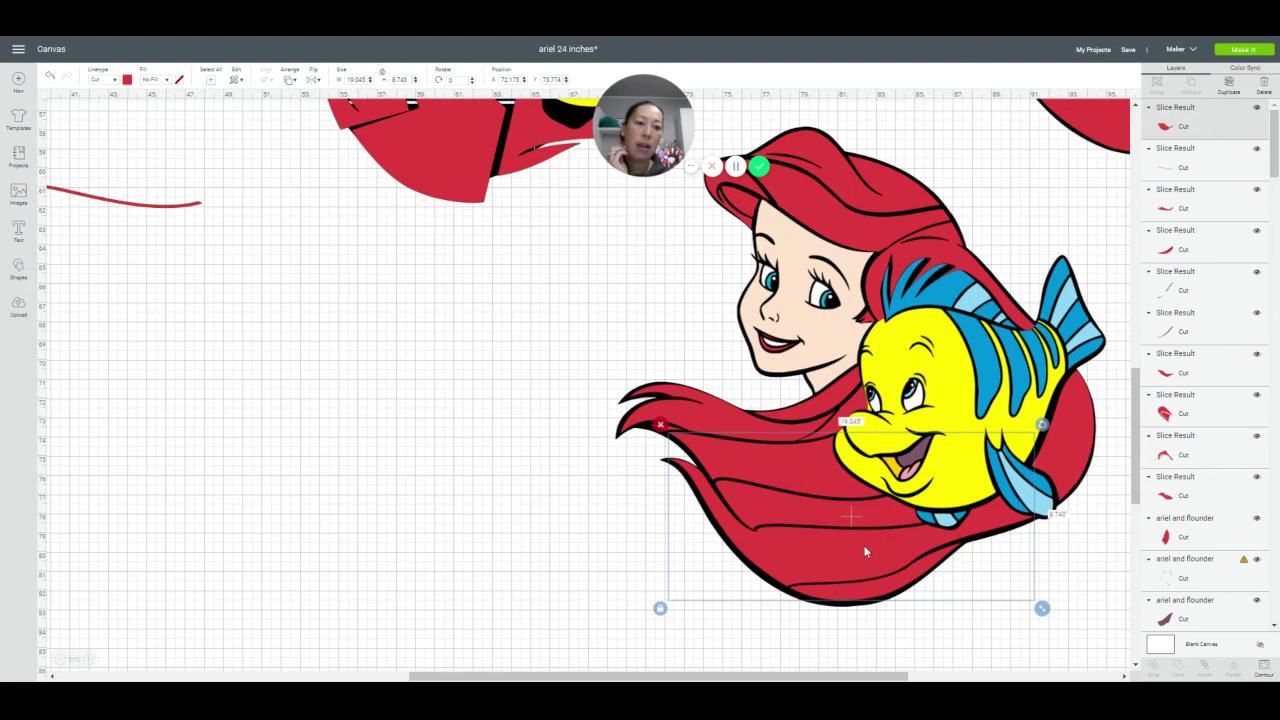
{"action": "left_click_drag", "start_coordinate": [879, 548], "coordinate": [368, 458]}
Recolour the remaining wavy red line light purple, move it to the left of the red piece and bring it to the front
{"action": "left_click_drag", "start_coordinate": [168, 208], "coordinate": [233, 300]}
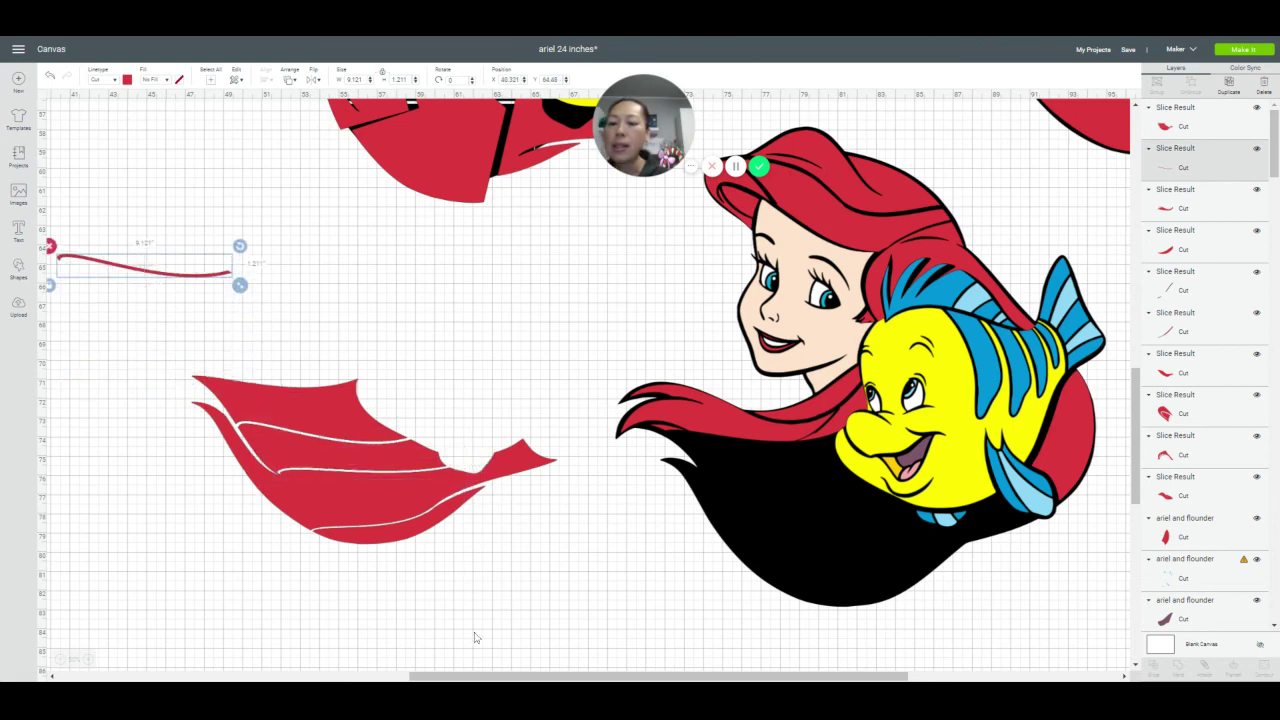
{"action": "left_click_drag", "start_coordinate": [478, 676], "coordinate": [286, 676]}
{"action": "scroll", "coordinate": [237, 457], "scroll_direction": "up", "scroll_amount": 3}
{"action": "scroll", "coordinate": [339, 390], "scroll_direction": "up", "scroll_amount": 5}
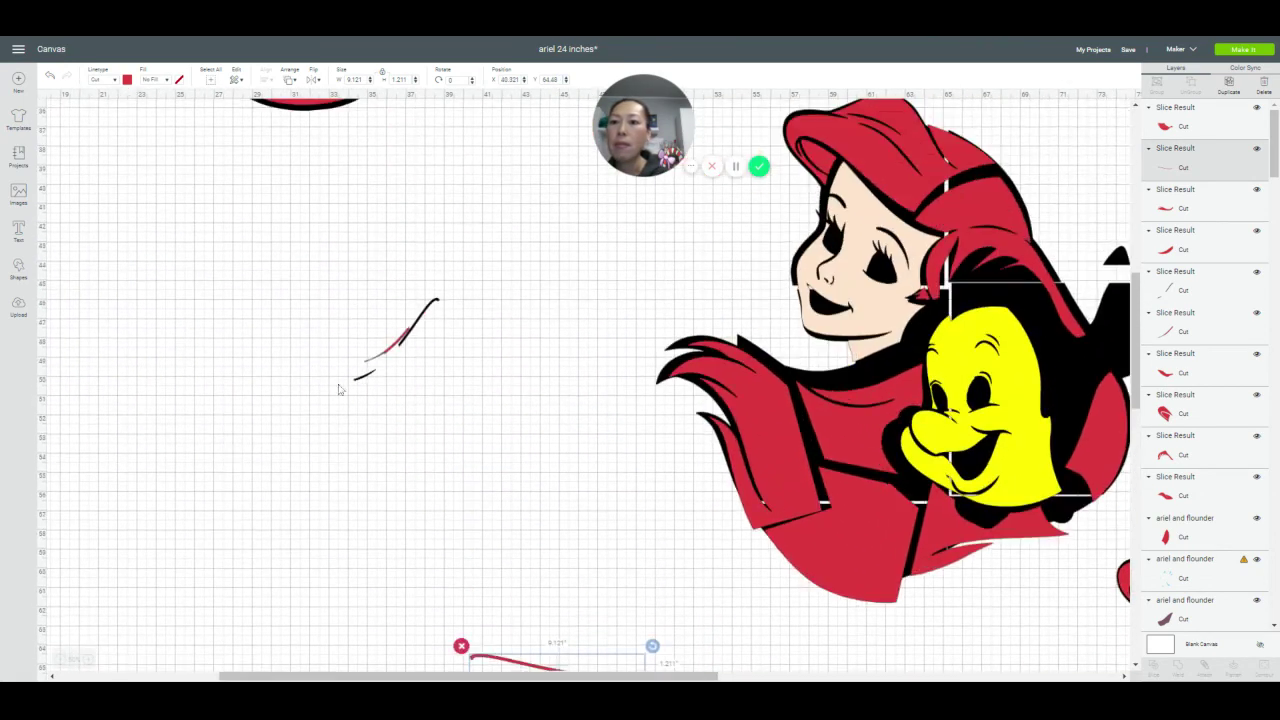
{"action": "scroll", "coordinate": [258, 650], "scroll_direction": "left", "scroll_amount": 5}
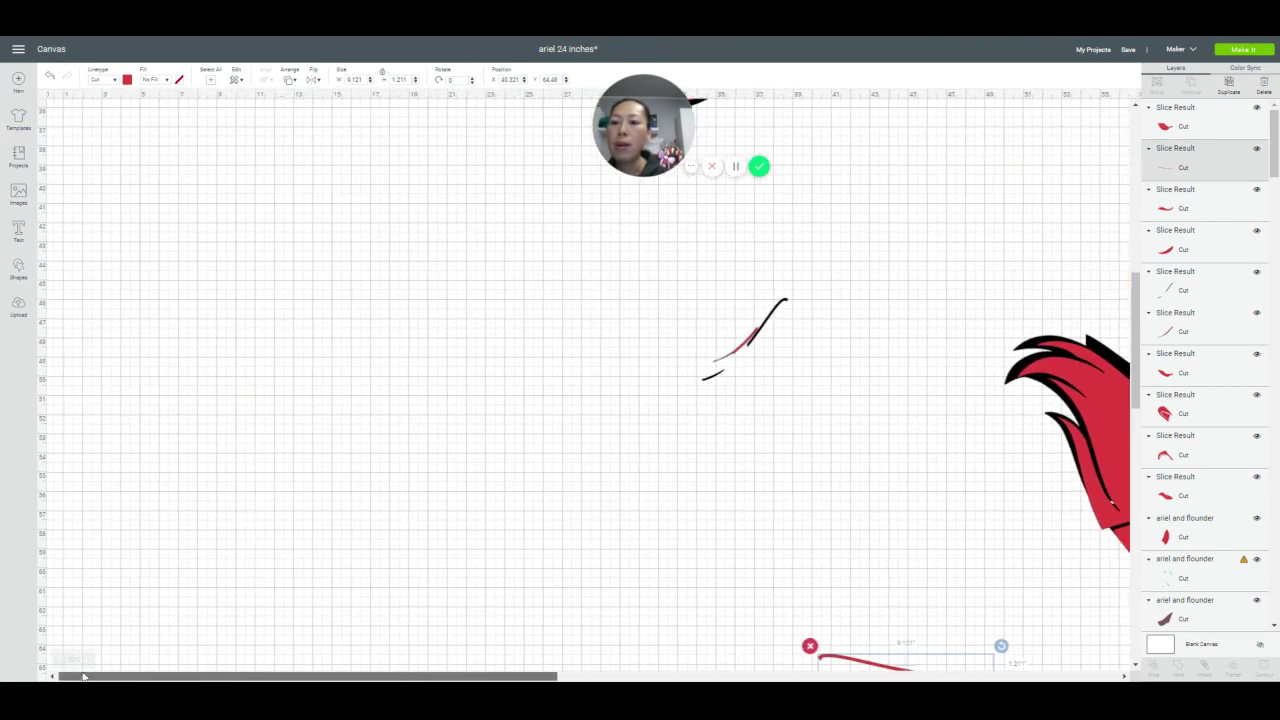
{"action": "scroll", "coordinate": [260, 643], "scroll_direction": "right", "scroll_amount": 3}
{"action": "scroll", "coordinate": [260, 643], "scroll_direction": "right", "scroll_amount": 3}
{"action": "scroll", "coordinate": [389, 380], "scroll_direction": "down", "scroll_amount": 4}
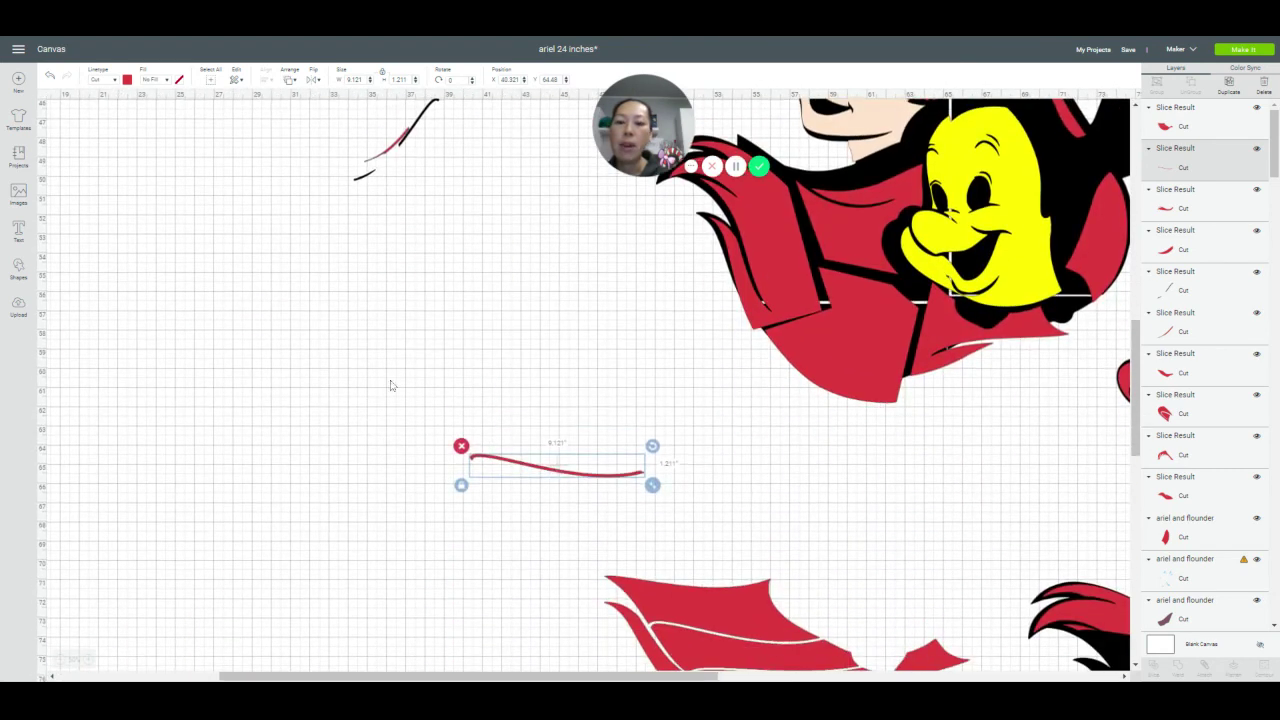
{"action": "scroll", "coordinate": [545, 365], "scroll_direction": "down", "scroll_amount": 2}
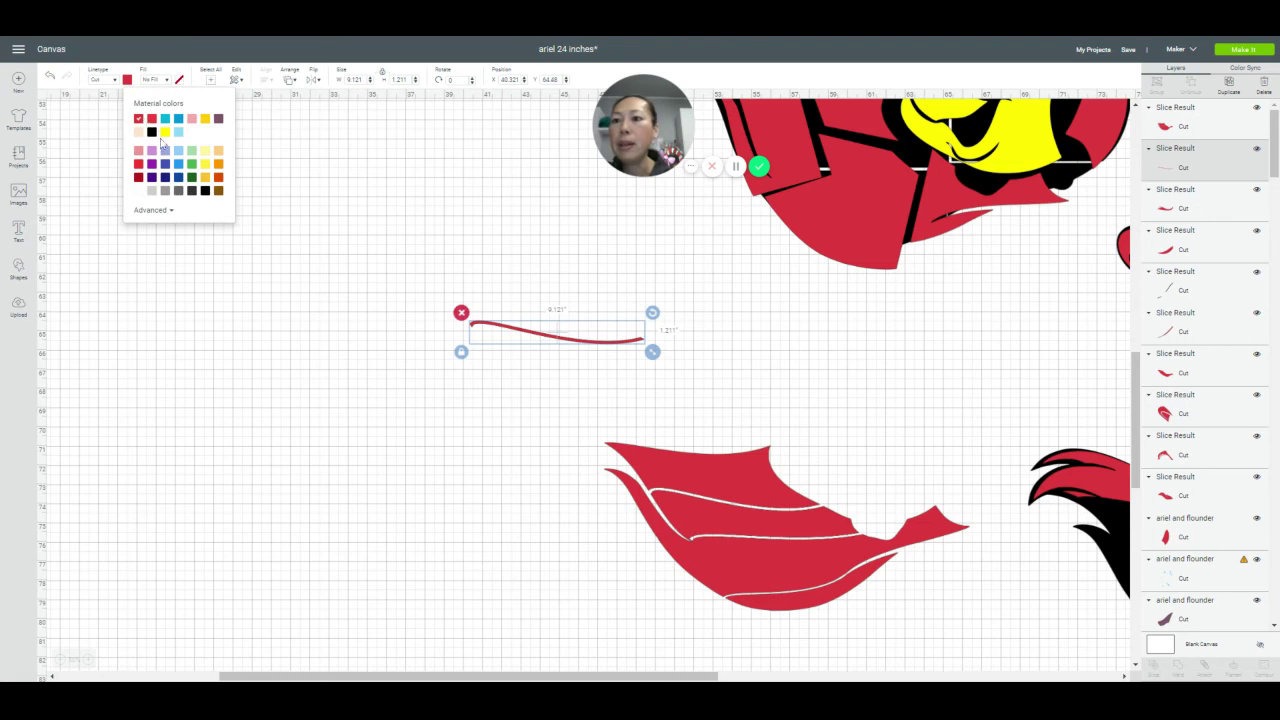
{"action": "left_click", "coordinate": [151, 152]}
{"action": "left_click_drag", "start_coordinate": [556, 340], "coordinate": [418, 555]}
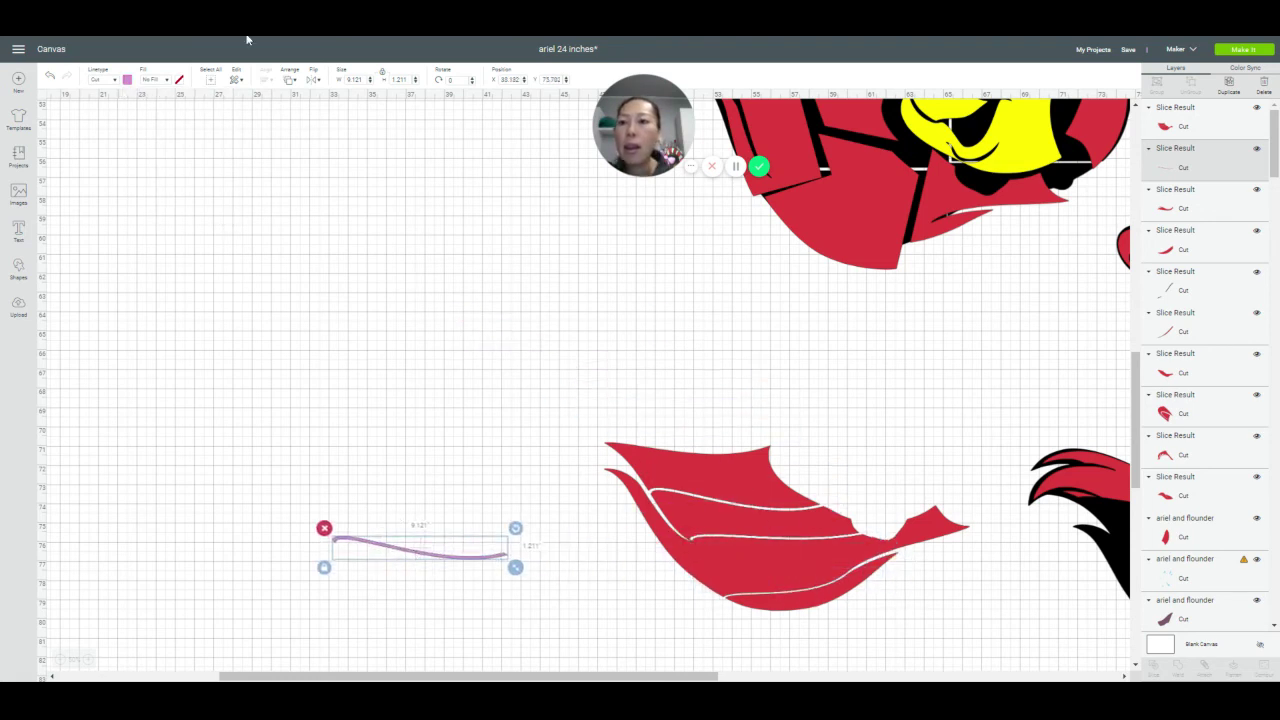
{"action": "left_click", "coordinate": [285, 81]}
{"action": "left_click", "coordinate": [328, 154]}
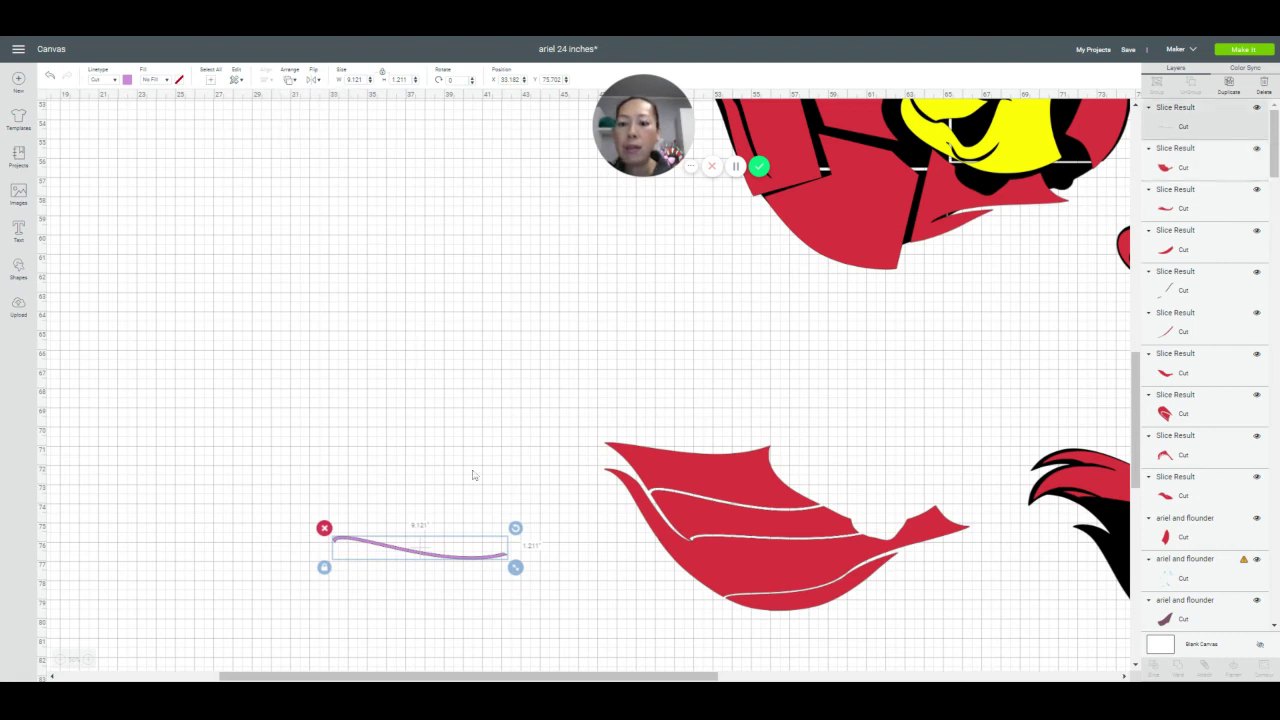
Fit the purple line, about 10 inches wide, below the middle slit, from that slit's left end to the lower slit's right end
{"action": "left_click_drag", "start_coordinate": [479, 560], "coordinate": [886, 570]}
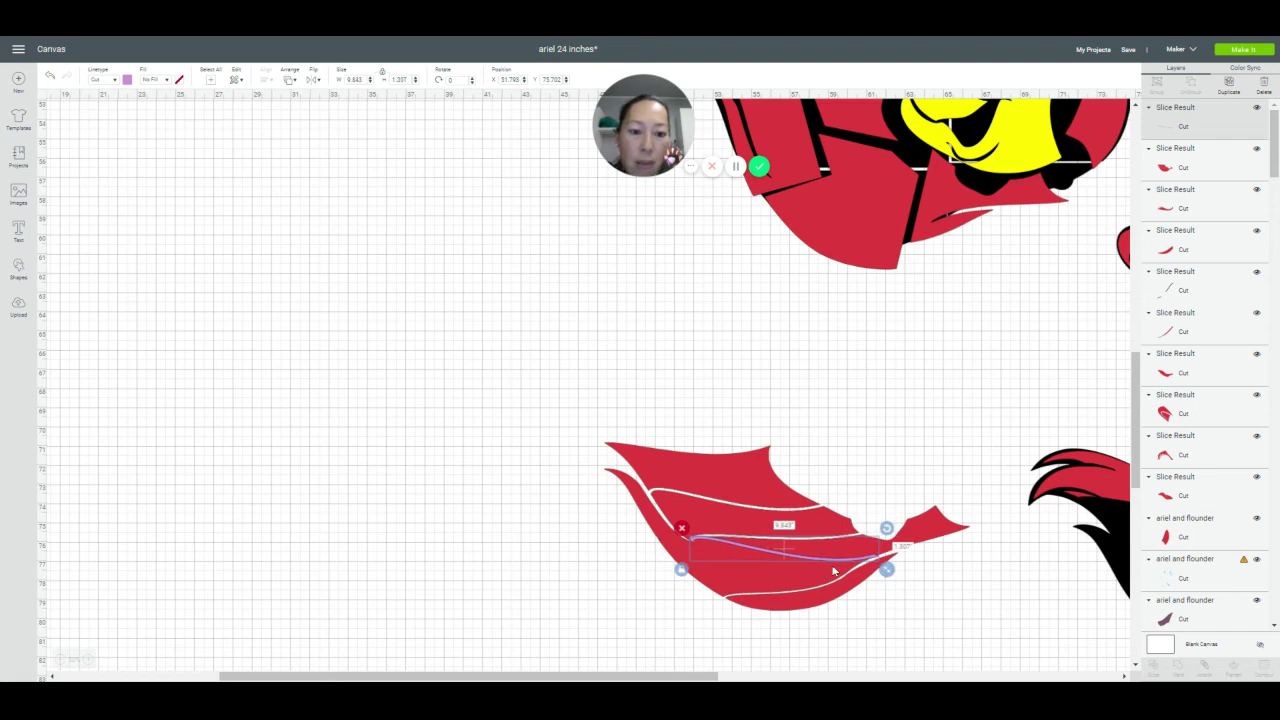
{"action": "left_click", "coordinate": [925, 602]}
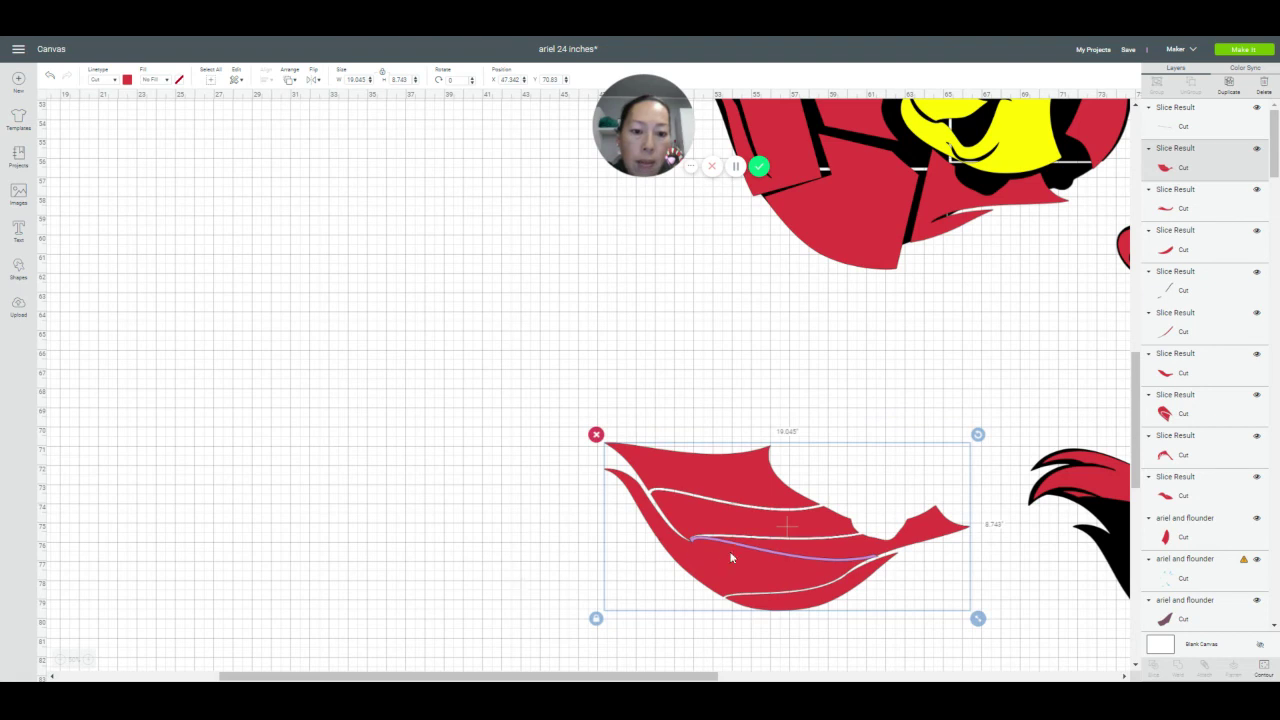
{"action": "left_click", "coordinate": [799, 561]}
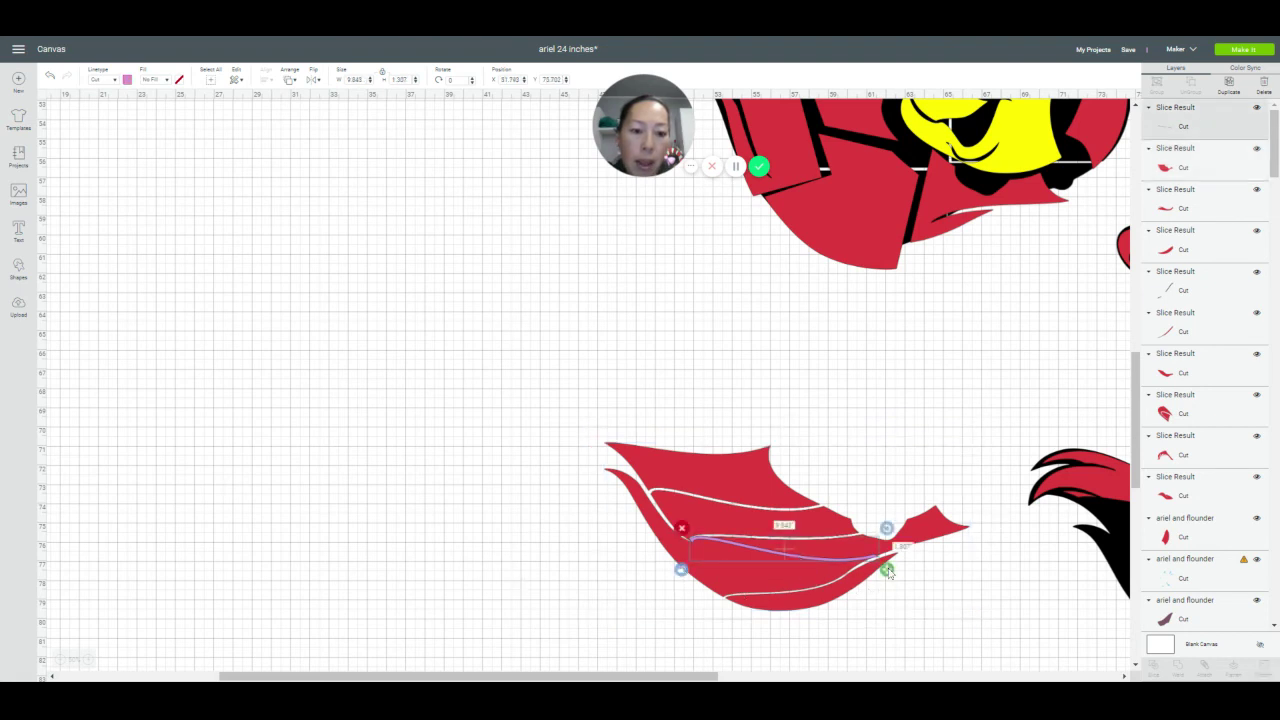
{"action": "mouse_move", "coordinate": [888, 572]}
{"action": "left_mouse_down"}
{"action": "mouse_move", "coordinate": [853, 558]}
{"action": "mouse_move", "coordinate": [884, 529]}
{"action": "mouse_move", "coordinate": [894, 566]}
{"action": "left_mouse_up"}
{"action": "left_click", "coordinate": [934, 607]}
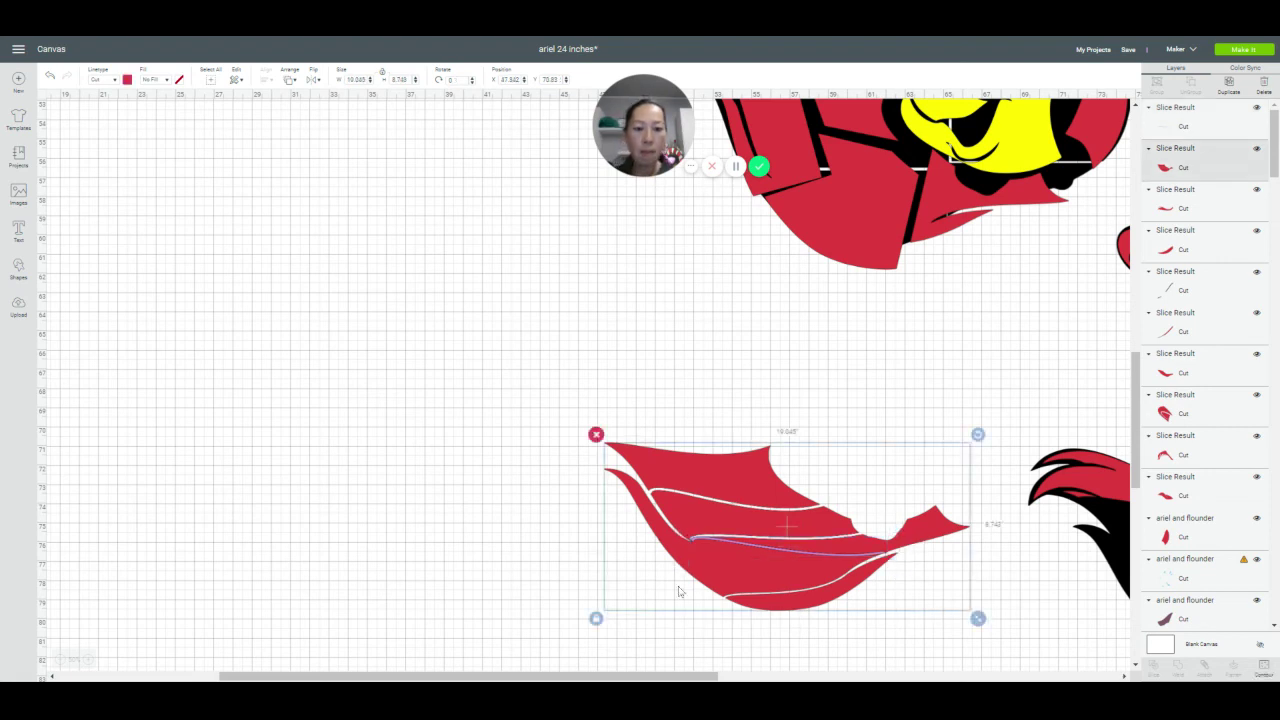
Slice the red piece with the purple line and move the purple and red cut-out strips aside to its left
{"action": "left_click", "coordinate": [529, 543]}
{"action": "left_click_drag", "start_coordinate": [512, 514], "coordinate": [871, 593]}
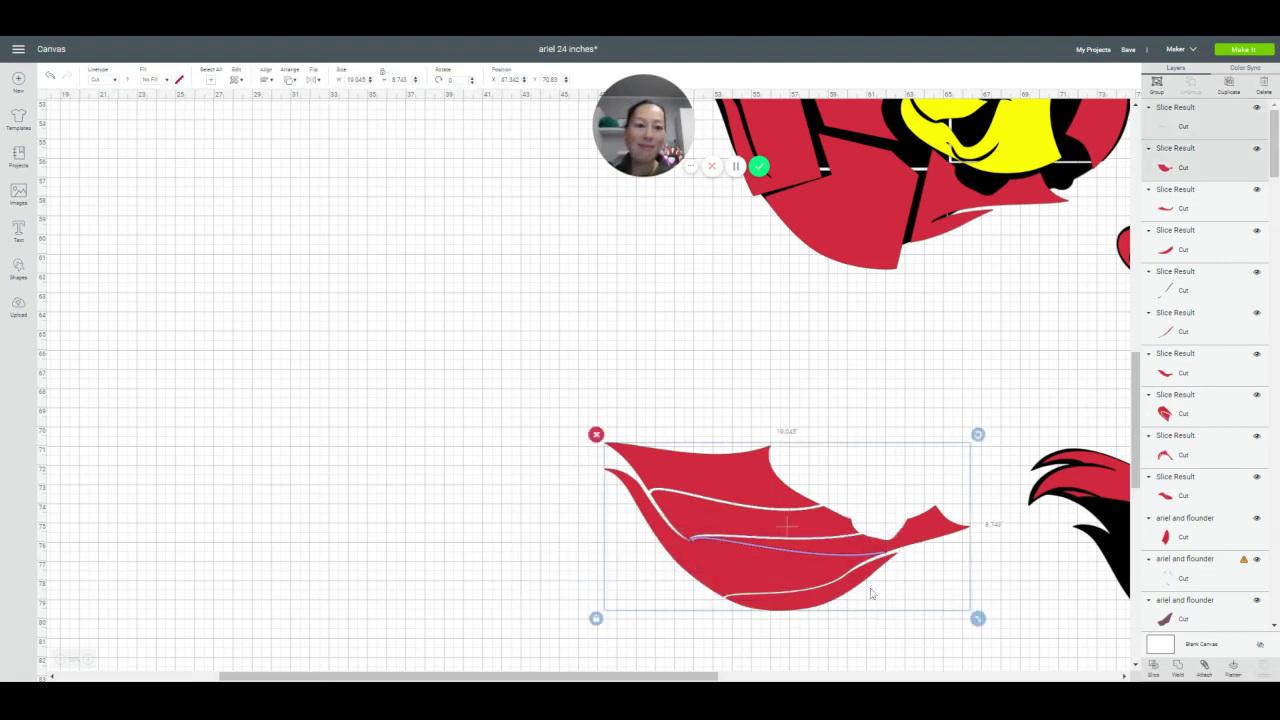
{"action": "left_click", "coordinate": [1157, 668]}
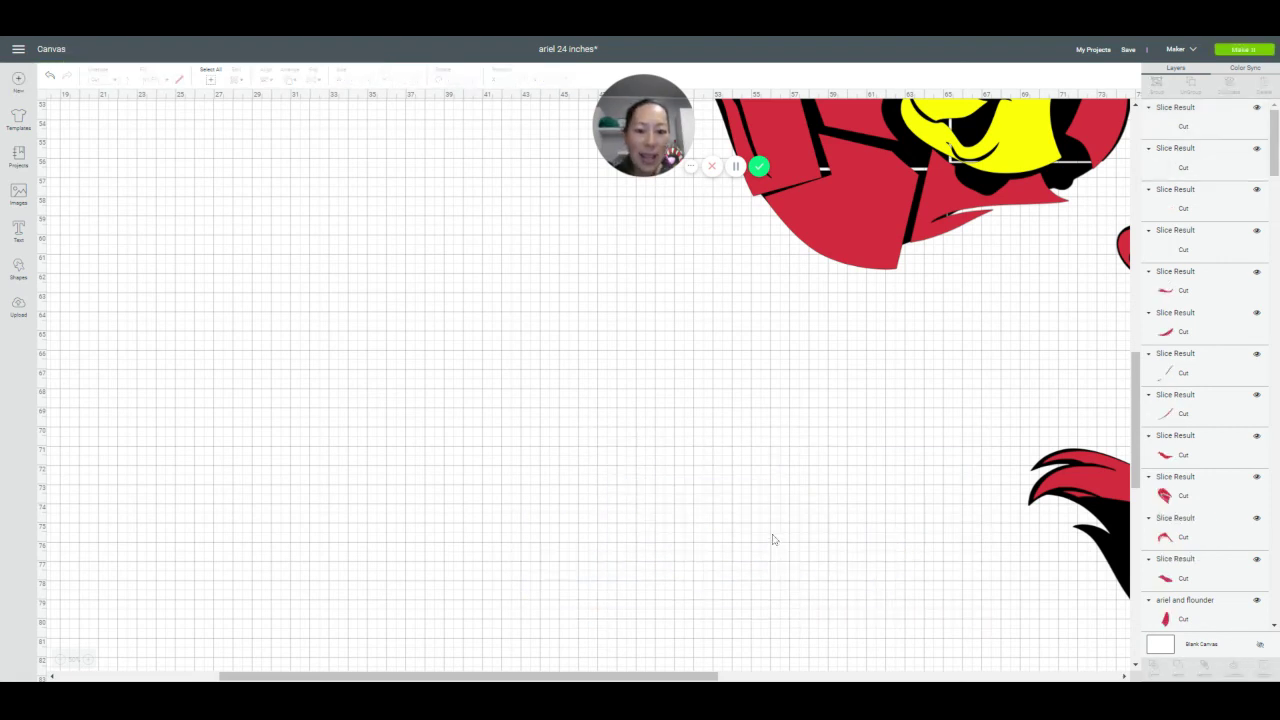
{"action": "left_click_drag", "start_coordinate": [770, 553], "coordinate": [545, 565]}
{"action": "left_click_drag", "start_coordinate": [783, 556], "coordinate": [501, 460]}
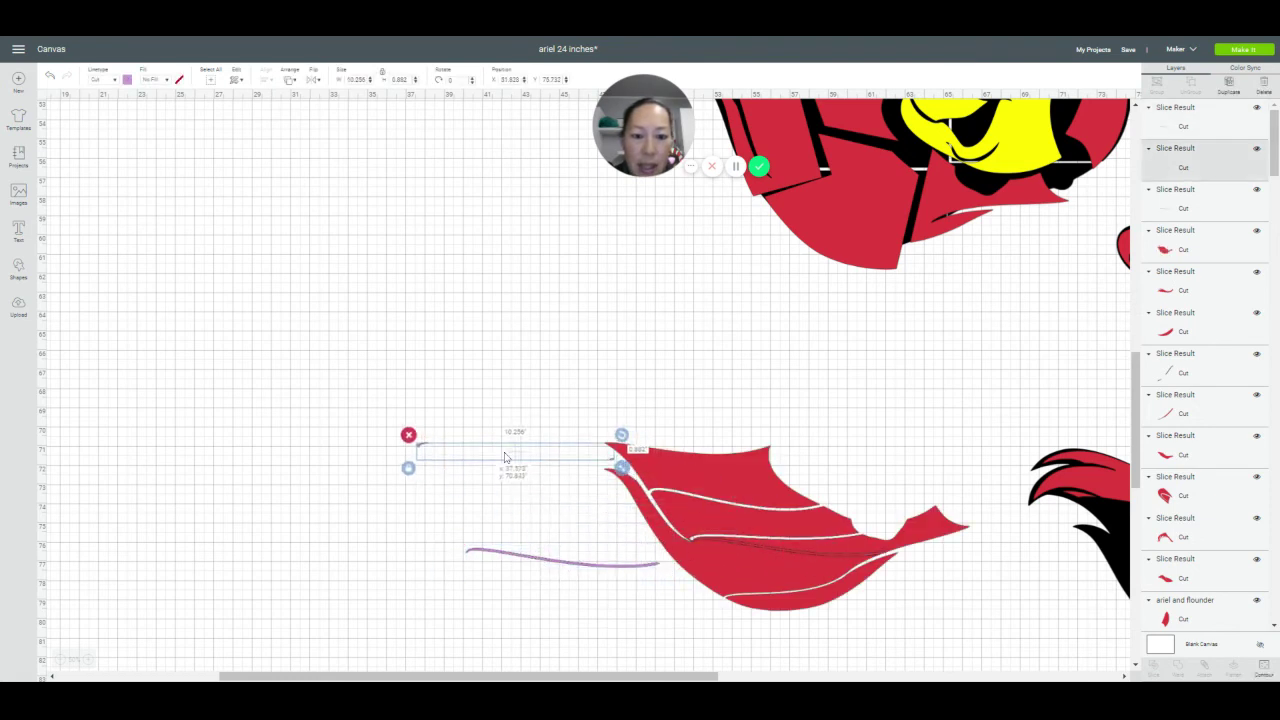
{"action": "left_click_drag", "start_coordinate": [755, 549], "coordinate": [373, 472]}
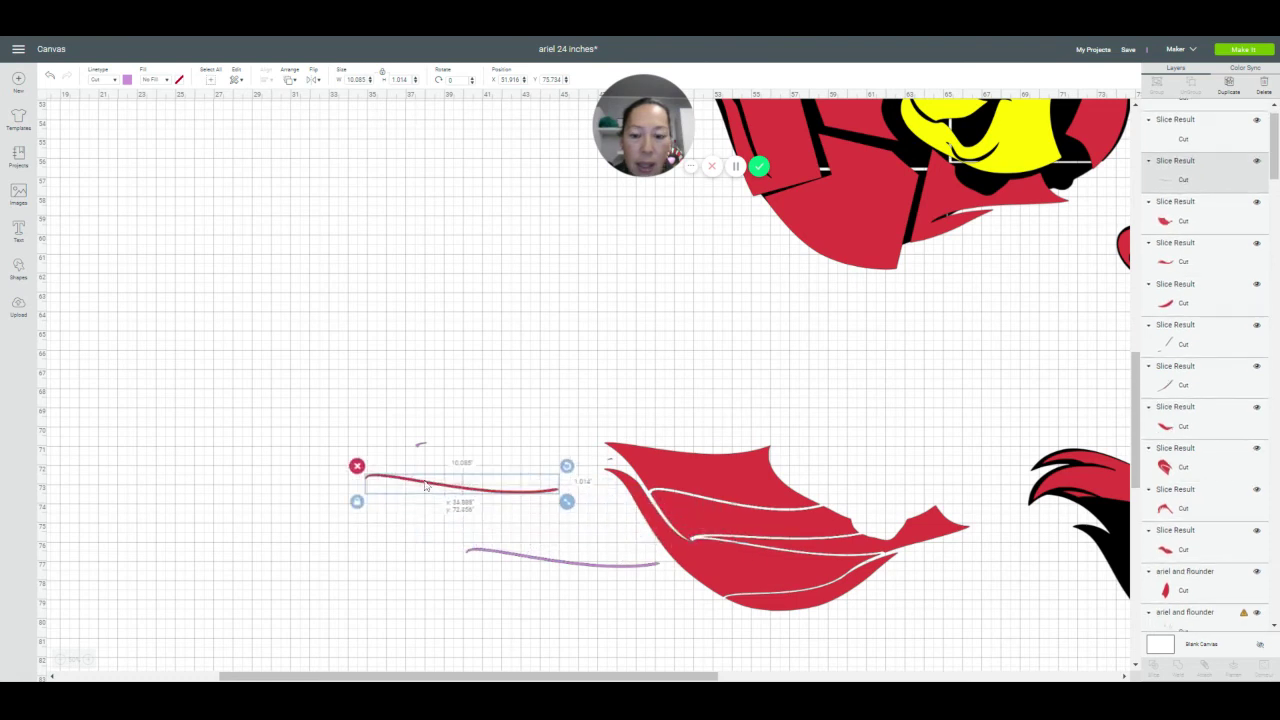
Move the red piece up clear of the scraps and delete all the cut-out strips and small leftovers
{"action": "left_click", "coordinate": [813, 592]}
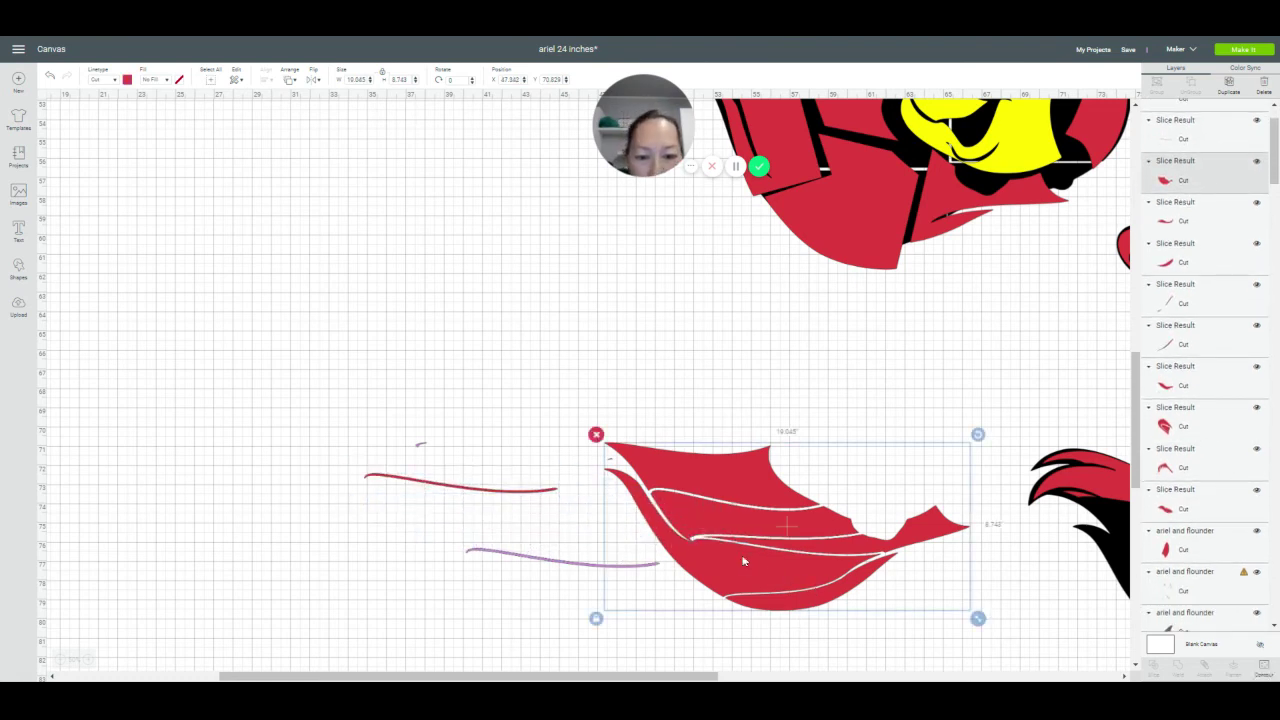
{"action": "left_click_drag", "start_coordinate": [761, 568], "coordinate": [753, 528]}
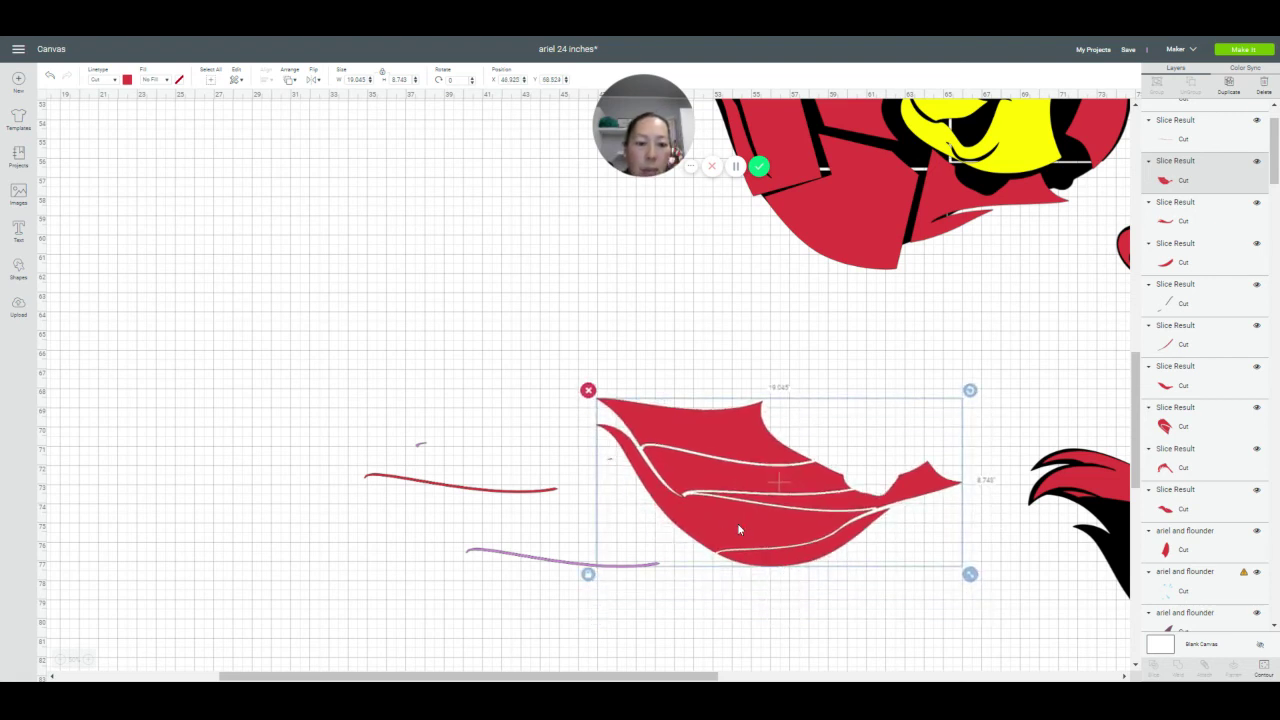
{"action": "left_click_drag", "start_coordinate": [743, 524], "coordinate": [767, 506]}
{"action": "left_click_drag", "start_coordinate": [305, 409], "coordinate": [617, 577]}
{"action": "key", "text": "Delete"}
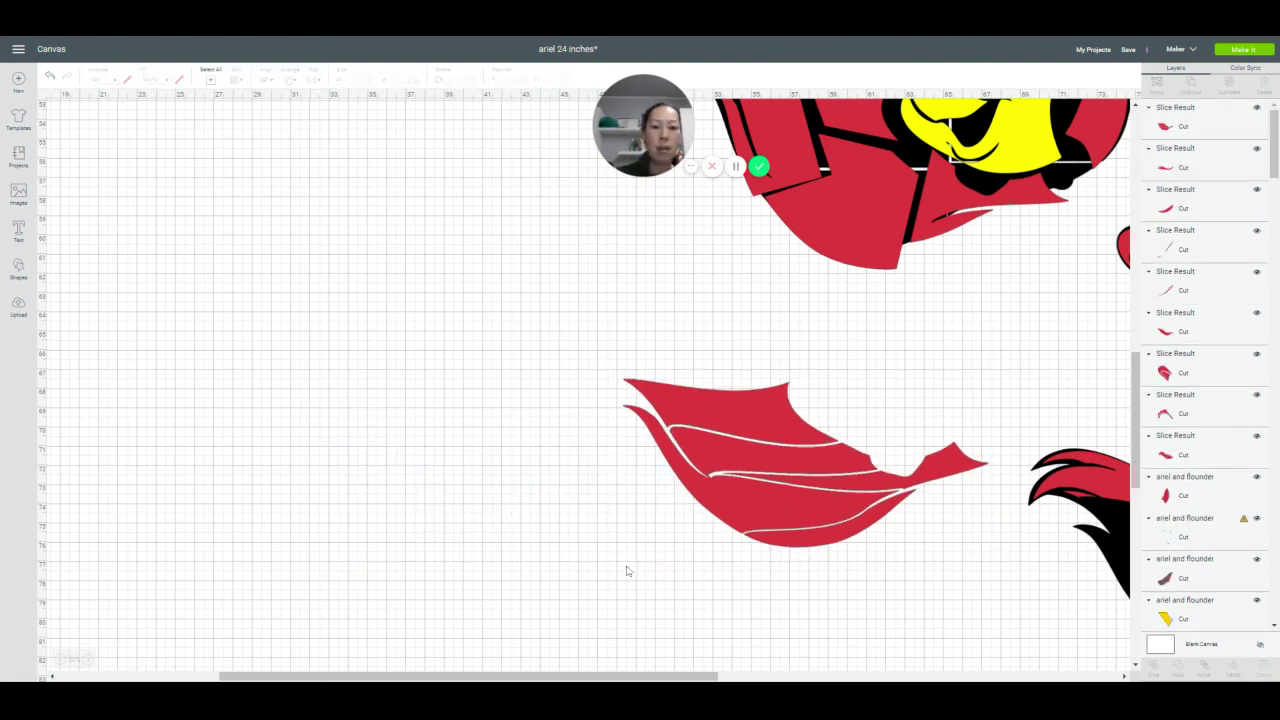
Test-fit the finished red piece on the full-colour Ariel and Flounder artwork, and set it aside on the empty canvas to its right
{"action": "left_click", "coordinate": [783, 521]}
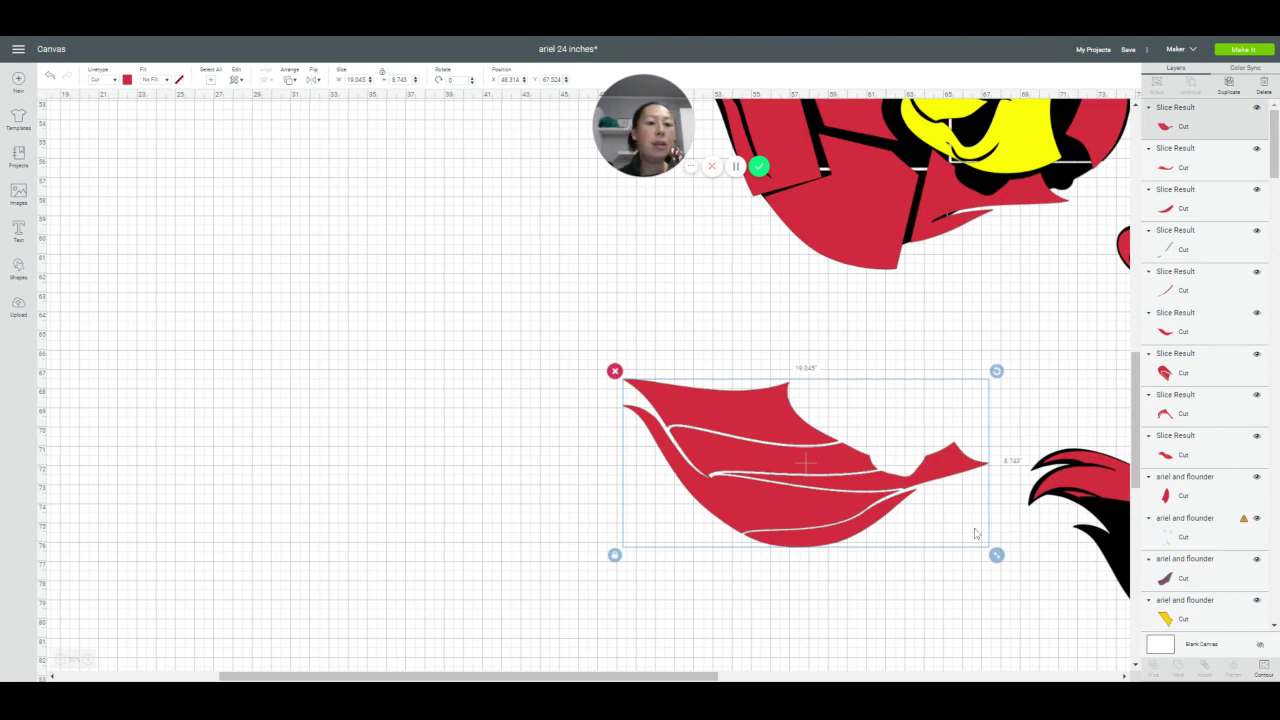
{"action": "left_click_drag", "start_coordinate": [505, 679], "coordinate": [685, 679]}
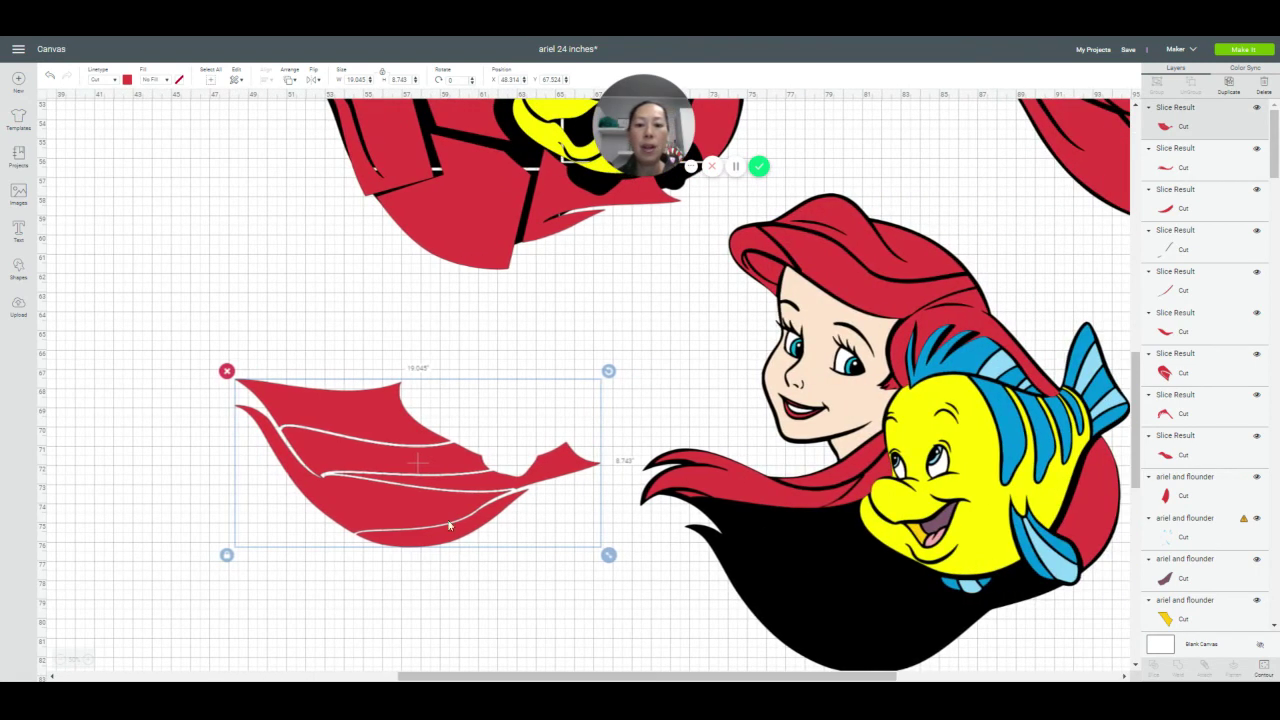
{"action": "left_click_drag", "start_coordinate": [475, 506], "coordinate": [895, 623]}
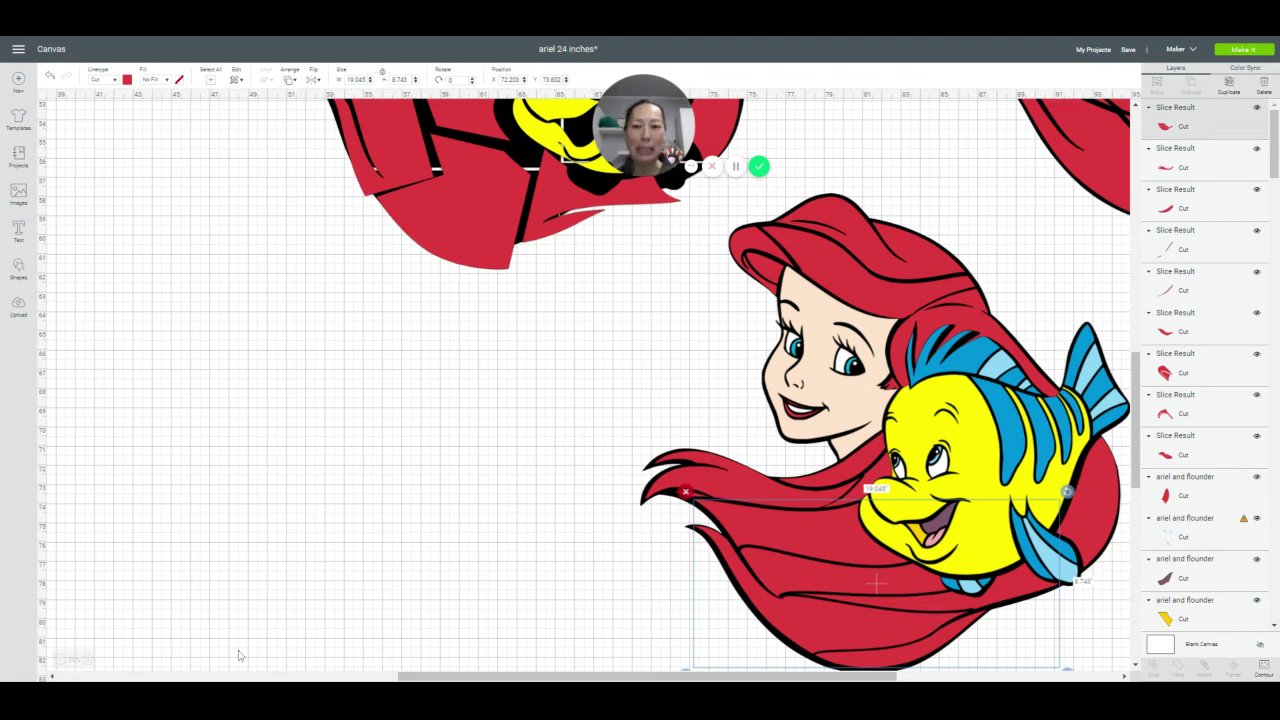
{"action": "left_click", "coordinate": [62, 660]}
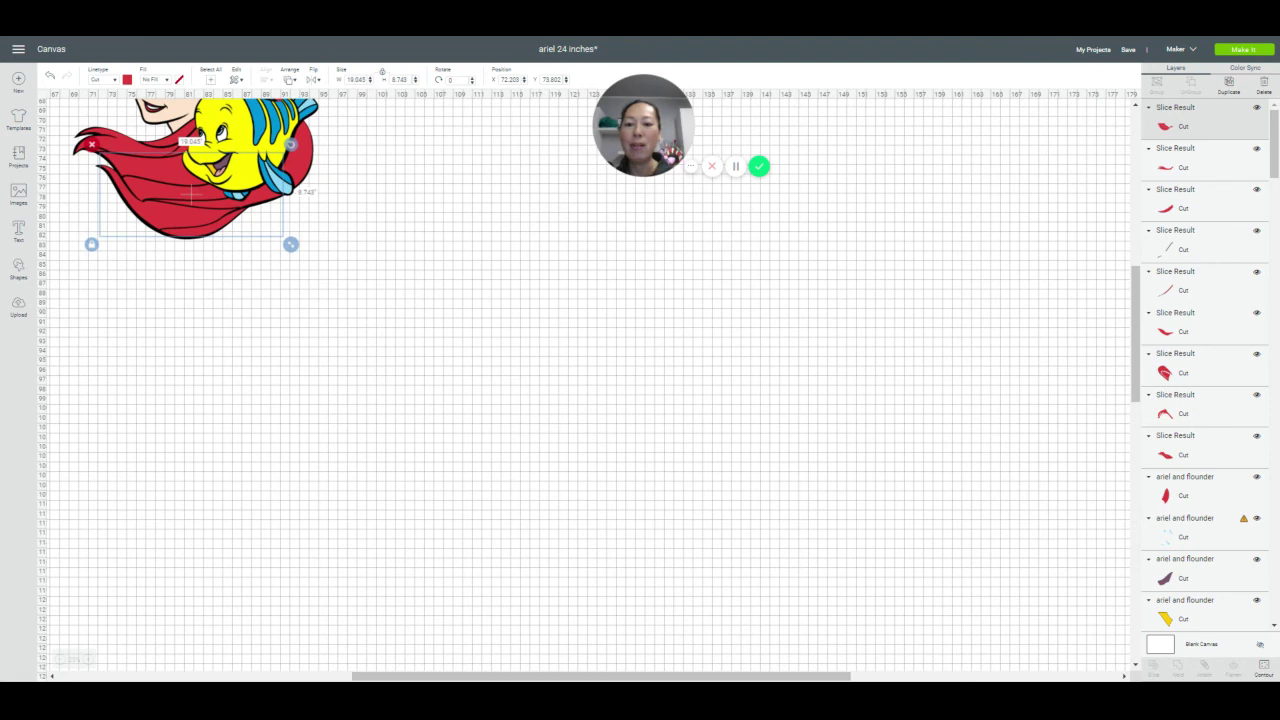
{"action": "scroll", "coordinate": [486, 623], "scroll_direction": "left", "scroll_amount": 3}
{"action": "scroll", "coordinate": [506, 601], "scroll_direction": "up", "scroll_amount": 5}
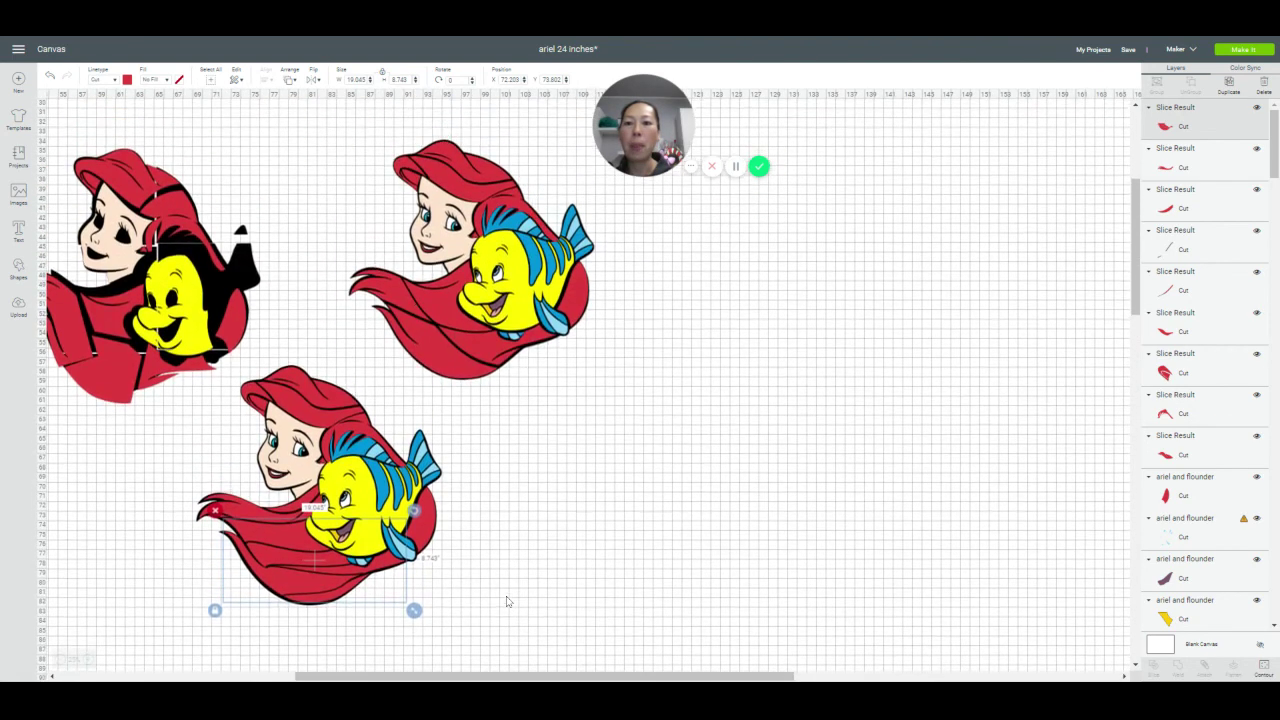
{"action": "scroll", "coordinate": [512, 595], "scroll_direction": "down", "scroll_amount": 2}
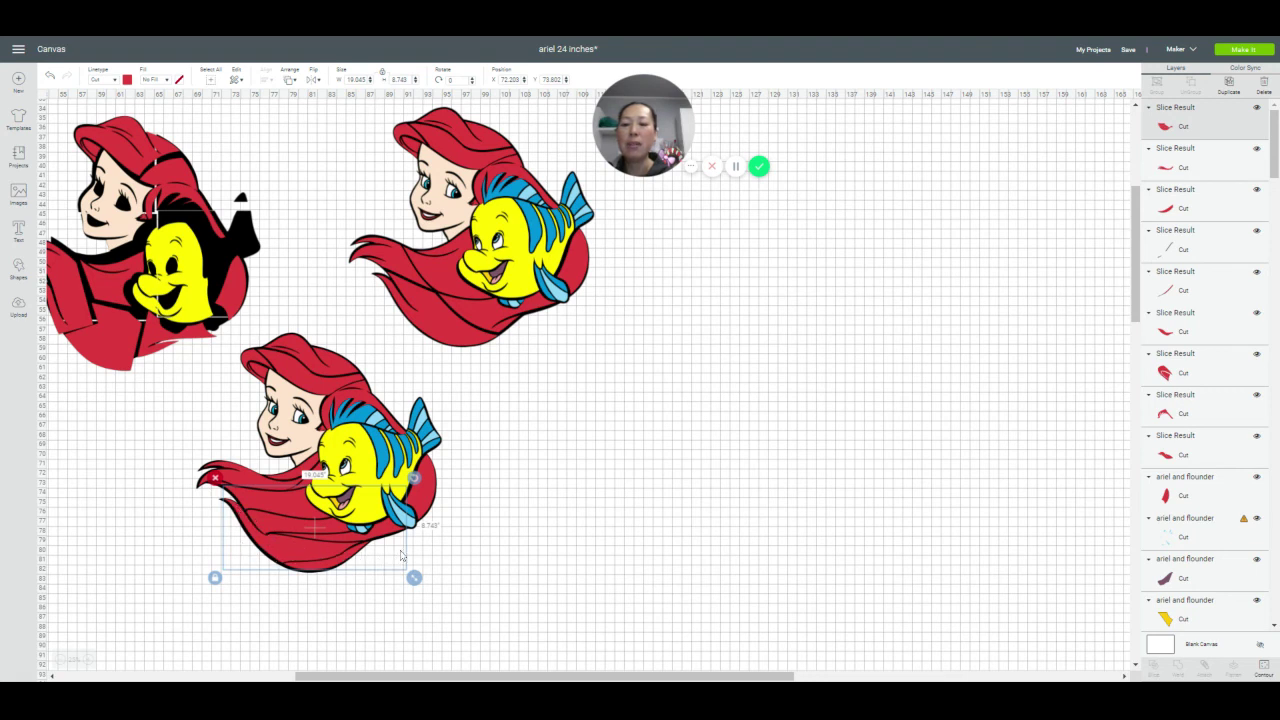
{"action": "left_click_drag", "start_coordinate": [335, 550], "coordinate": [732, 518]}
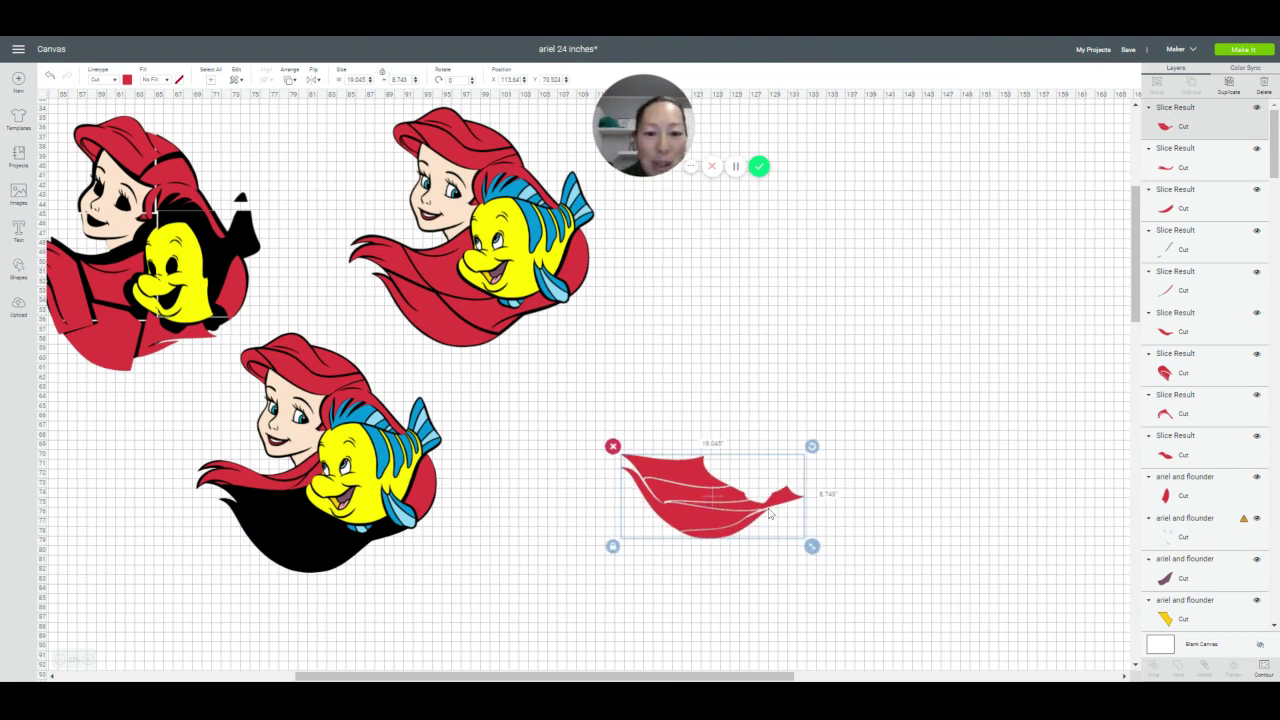
Duplicate the finished red hair piece four times
{"action": "left_click", "coordinate": [1230, 86]}
{"action": "left_click", "coordinate": [1230, 86]}
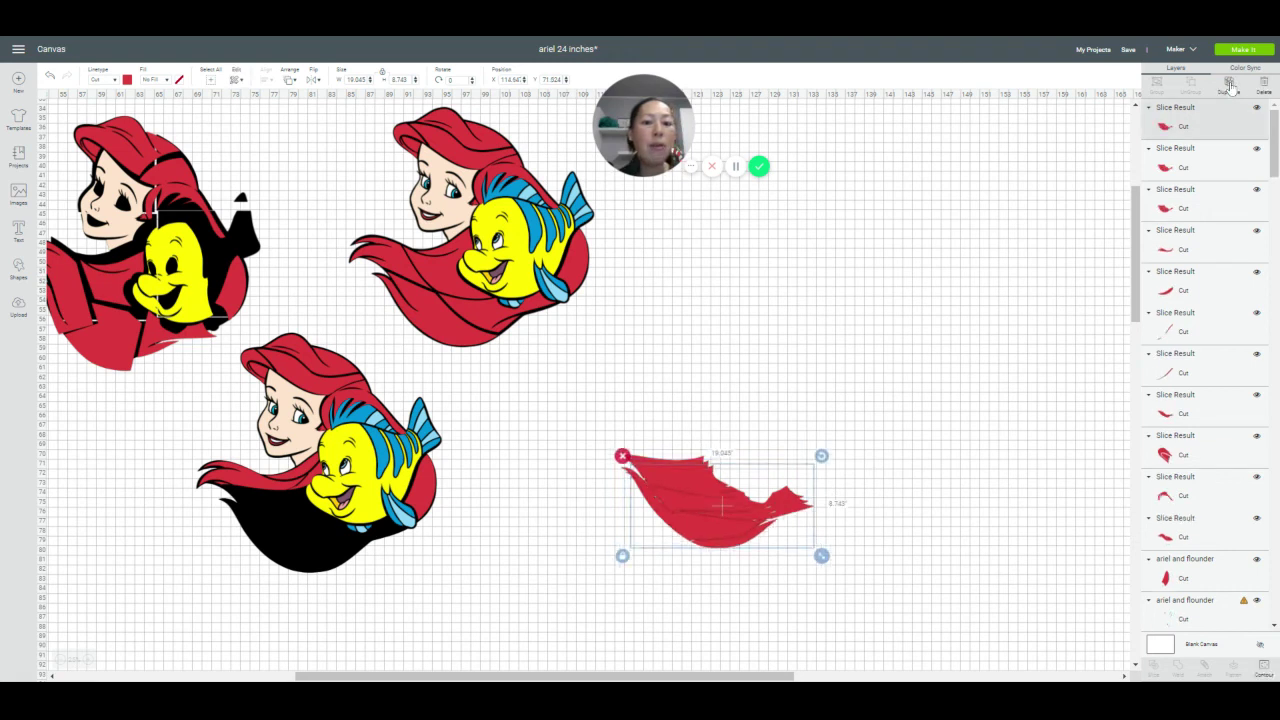
{"action": "left_click", "coordinate": [1230, 86]}
{"action": "left_click", "coordinate": [1230, 86]}
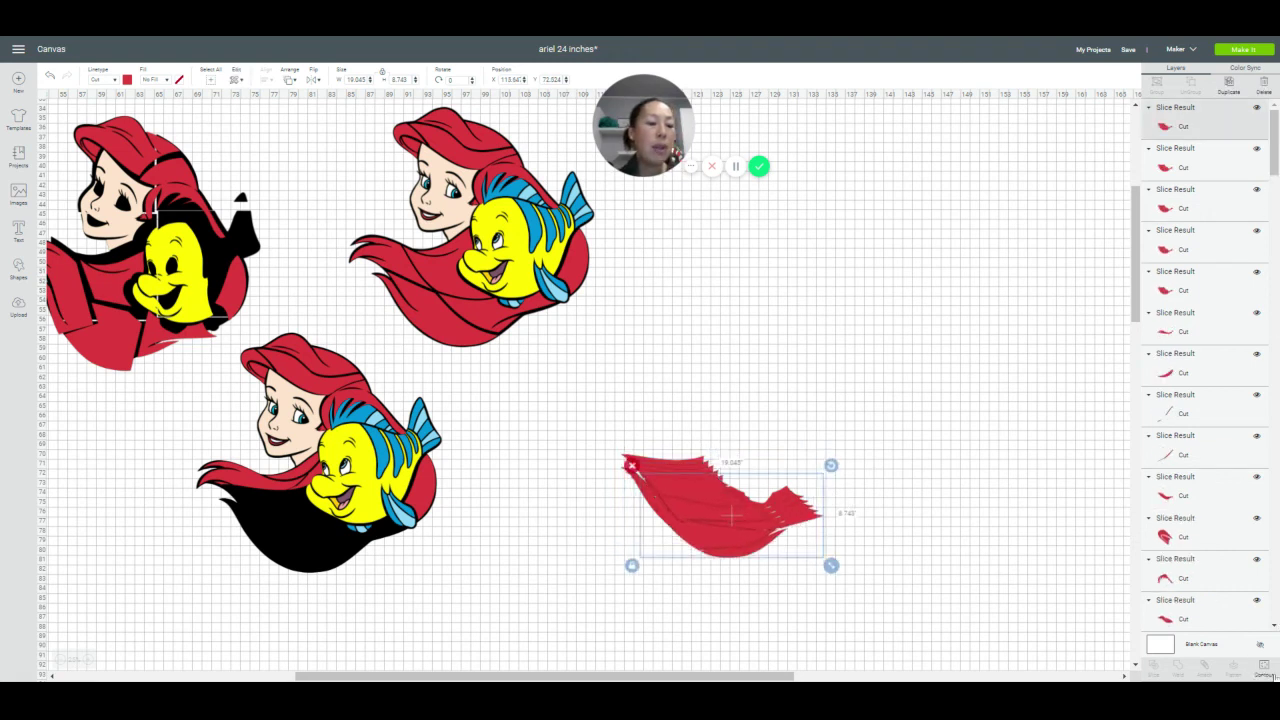
Contour the top copy down to its middle and lower strands, hiding the bottom sliver too, and move it clear of the stack
{"action": "left_click", "coordinate": [1264, 668]}
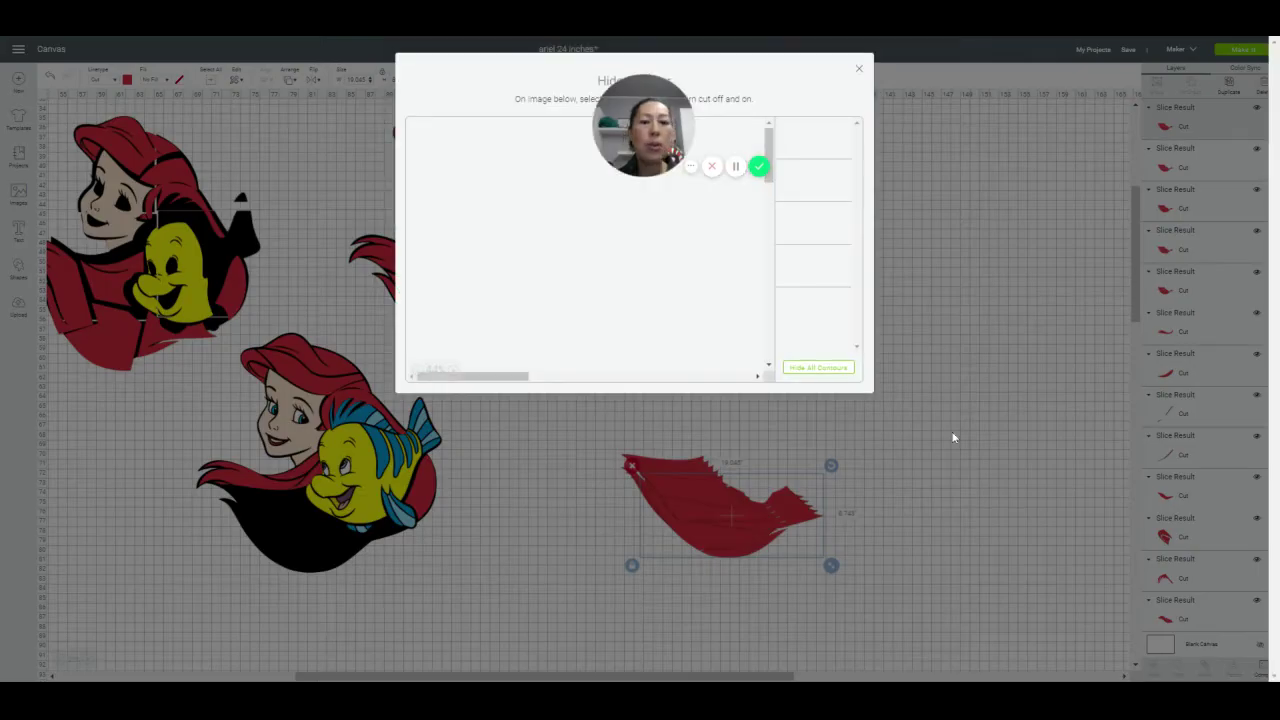
{"action": "left_click", "coordinate": [817, 368]}
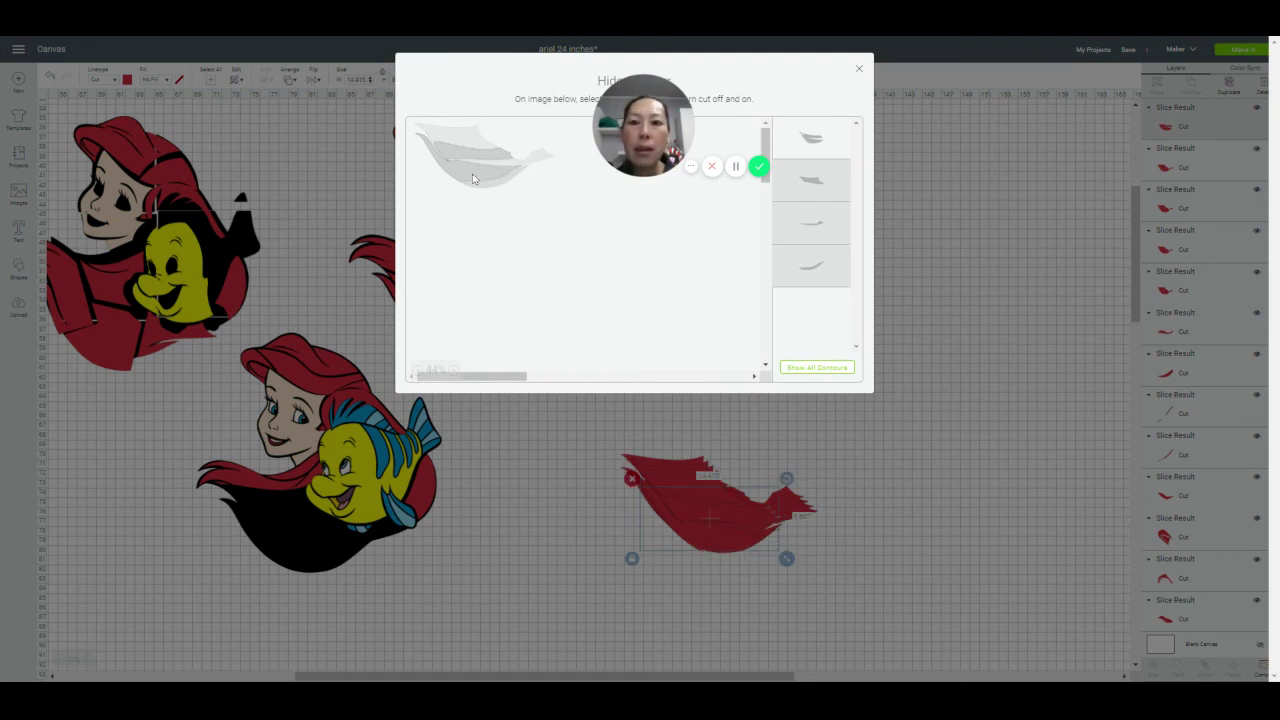
{"action": "left_click", "coordinate": [957, 509]}
{"action": "left_click_drag", "start_coordinate": [632, 533], "coordinate": [575, 546]}
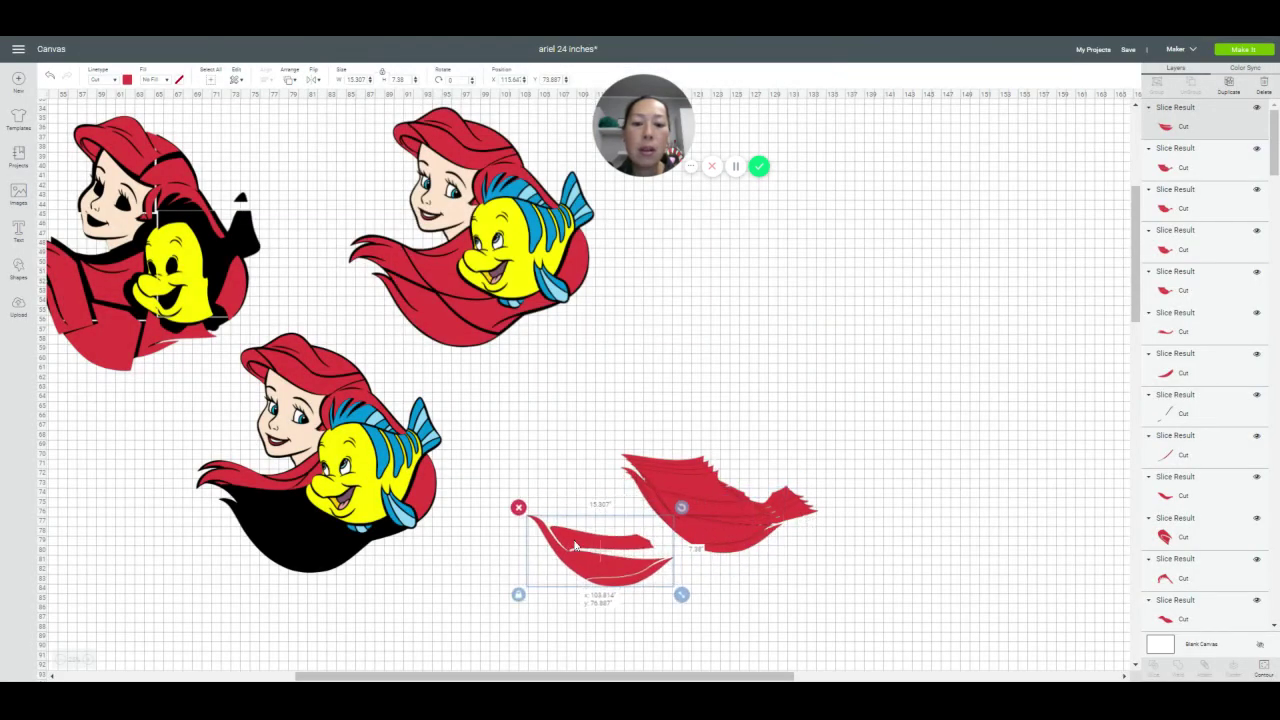
{"action": "left_click", "coordinate": [1263, 675]}
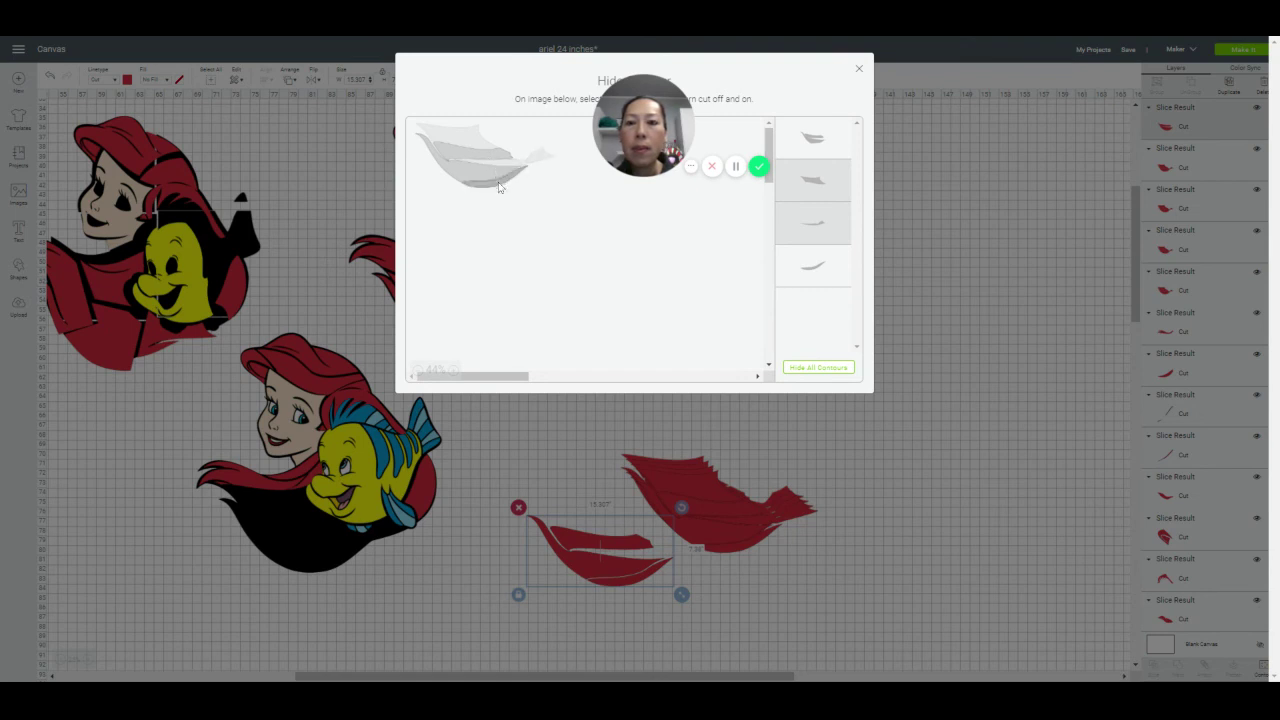
{"action": "left_click", "coordinate": [498, 182]}
{"action": "left_click", "coordinate": [860, 69]}
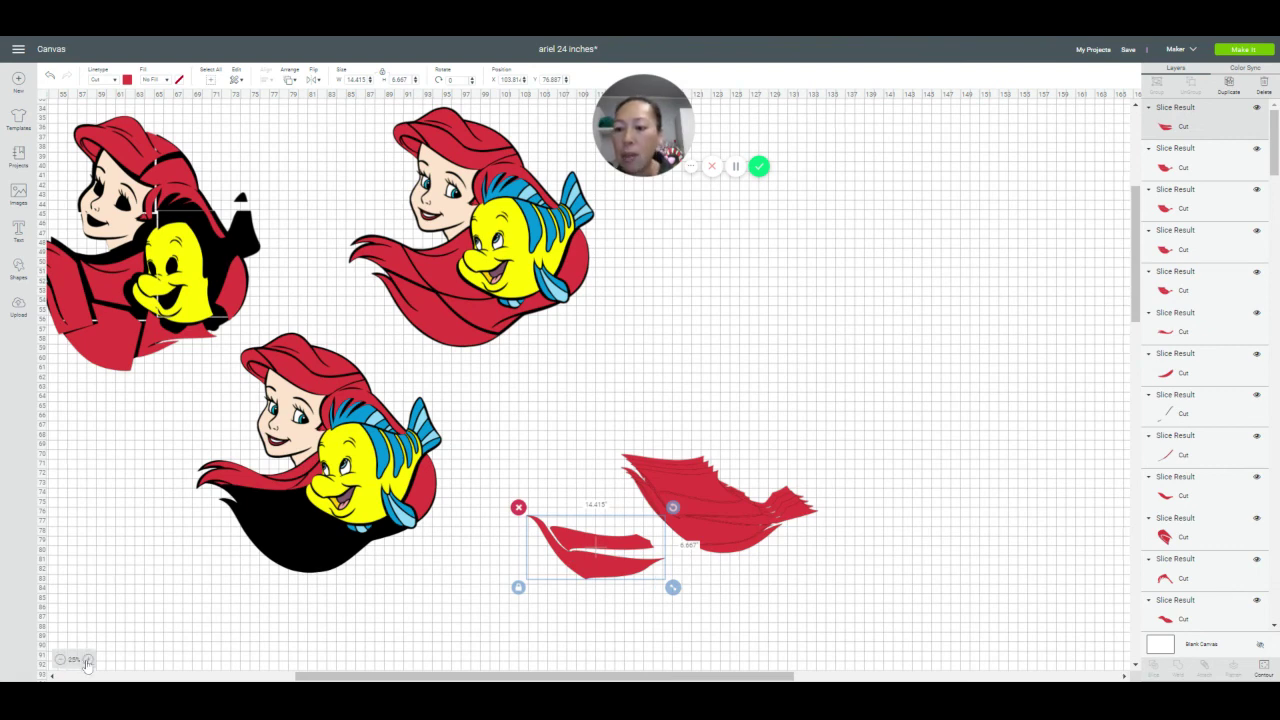
Insert a circle shape and locate it at the start of the canvas
{"action": "left_click", "coordinate": [87, 661]}
{"action": "left_click", "coordinate": [87, 661]}
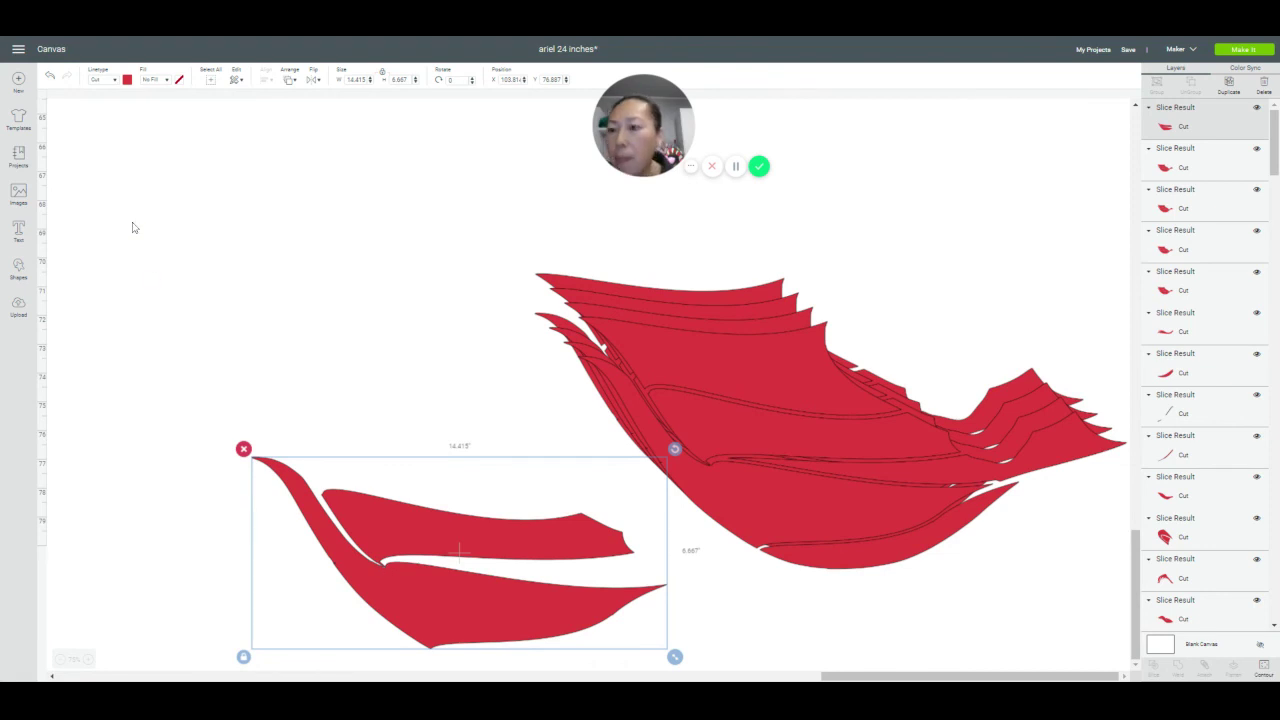
{"action": "left_click", "coordinate": [19, 270]}
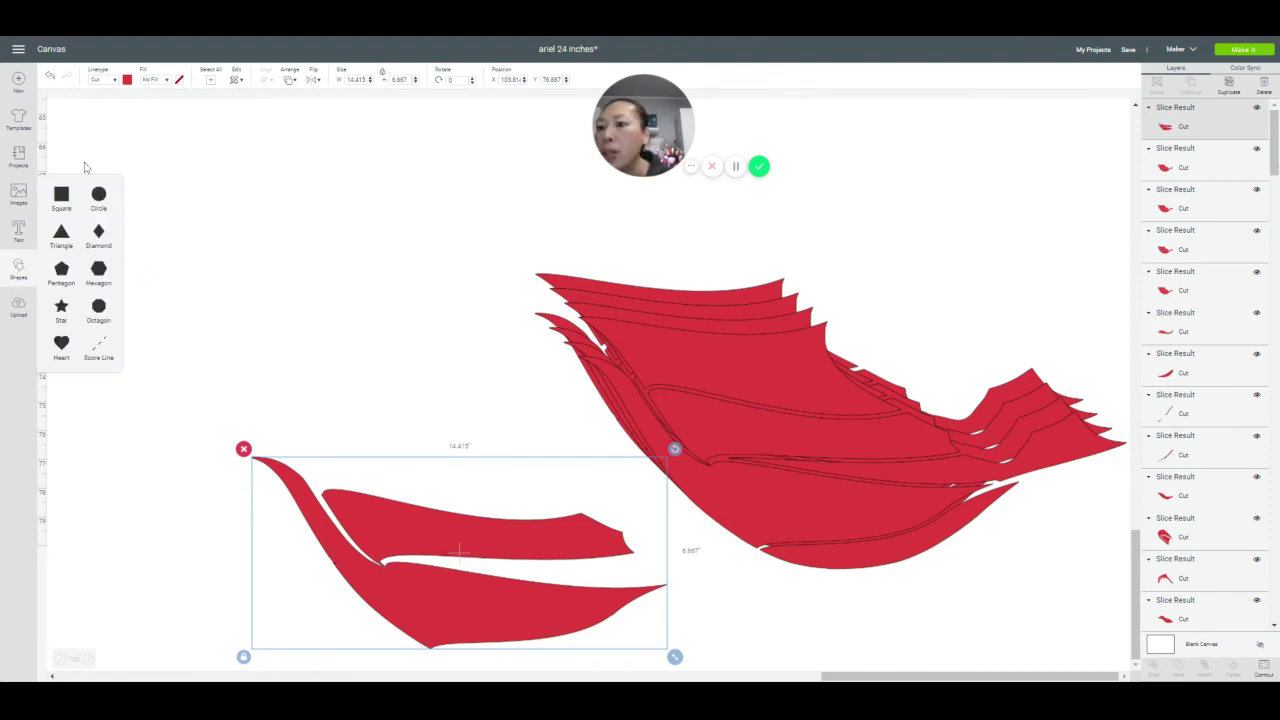
{"action": "left_click", "coordinate": [97, 200]}
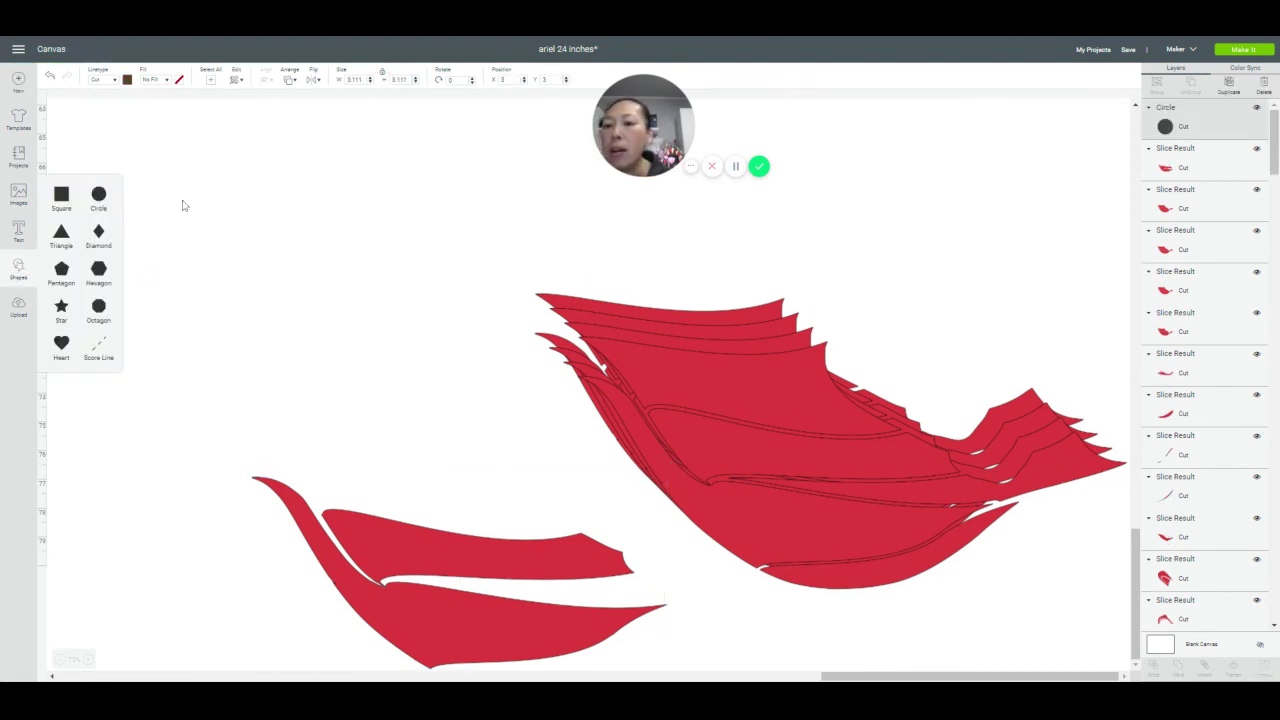
{"action": "left_click_drag", "start_coordinate": [823, 677], "coordinate": [69, 651]}
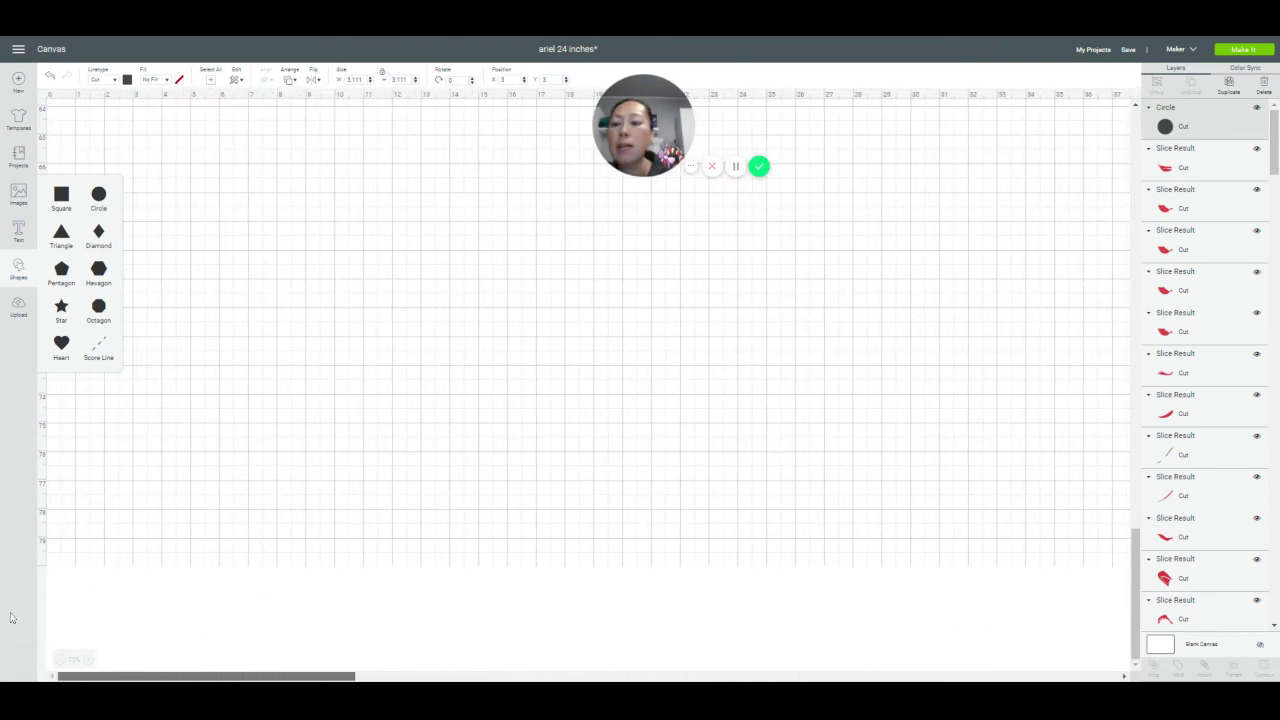
{"action": "scroll", "coordinate": [140, 357], "scroll_direction": "up", "scroll_amount": 10}
{"action": "scroll", "coordinate": [118, 160], "scroll_direction": "up", "scroll_amount": 15}
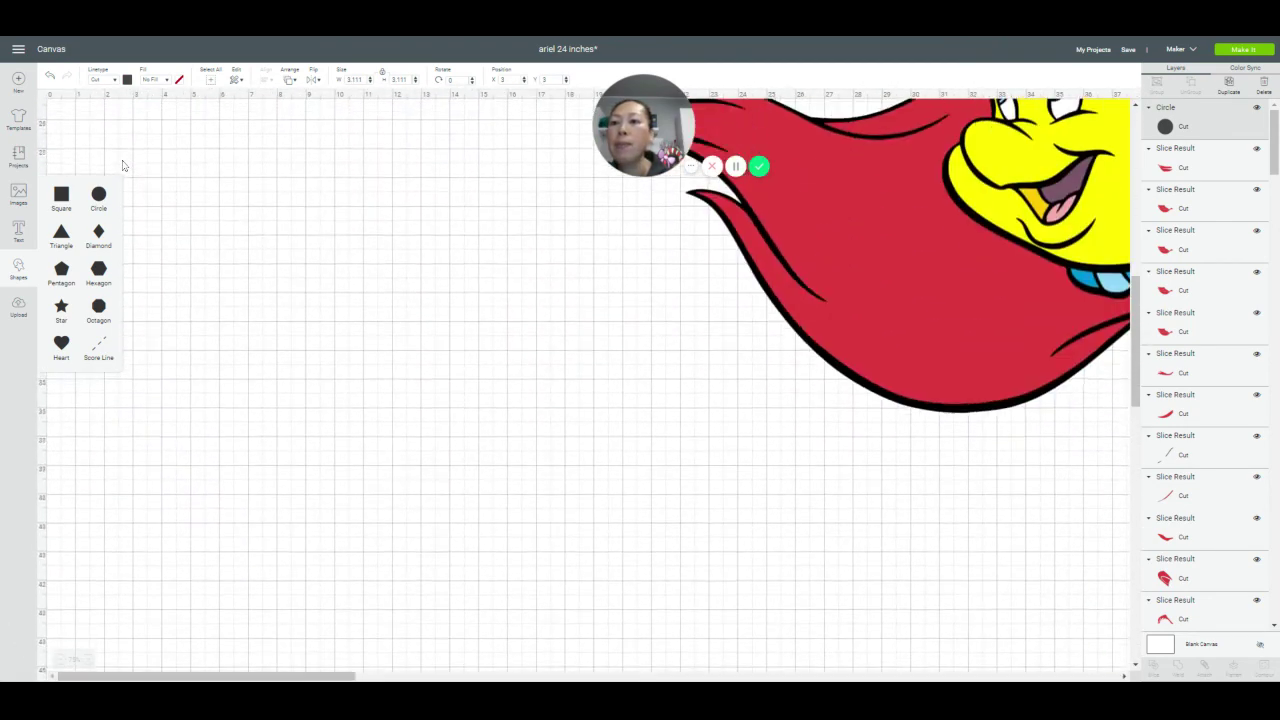
Move the circle across the canvas to just left of the Ariel artwork with the black lower hair
{"action": "left_click_drag", "start_coordinate": [172, 235], "coordinate": [568, 639]}
{"action": "scroll", "coordinate": [594, 168], "scroll_direction": "down", "scroll_amount": 5}
{"action": "left_click_drag", "start_coordinate": [596, 252], "coordinate": [698, 655]}
{"action": "scroll", "coordinate": [696, 660], "scroll_direction": "down", "scroll_amount": 5}
{"action": "left_click_drag", "start_coordinate": [685, 308], "coordinate": [951, 603]}
{"action": "scroll", "coordinate": [922, 511], "scroll_direction": "down", "scroll_amount": 5}
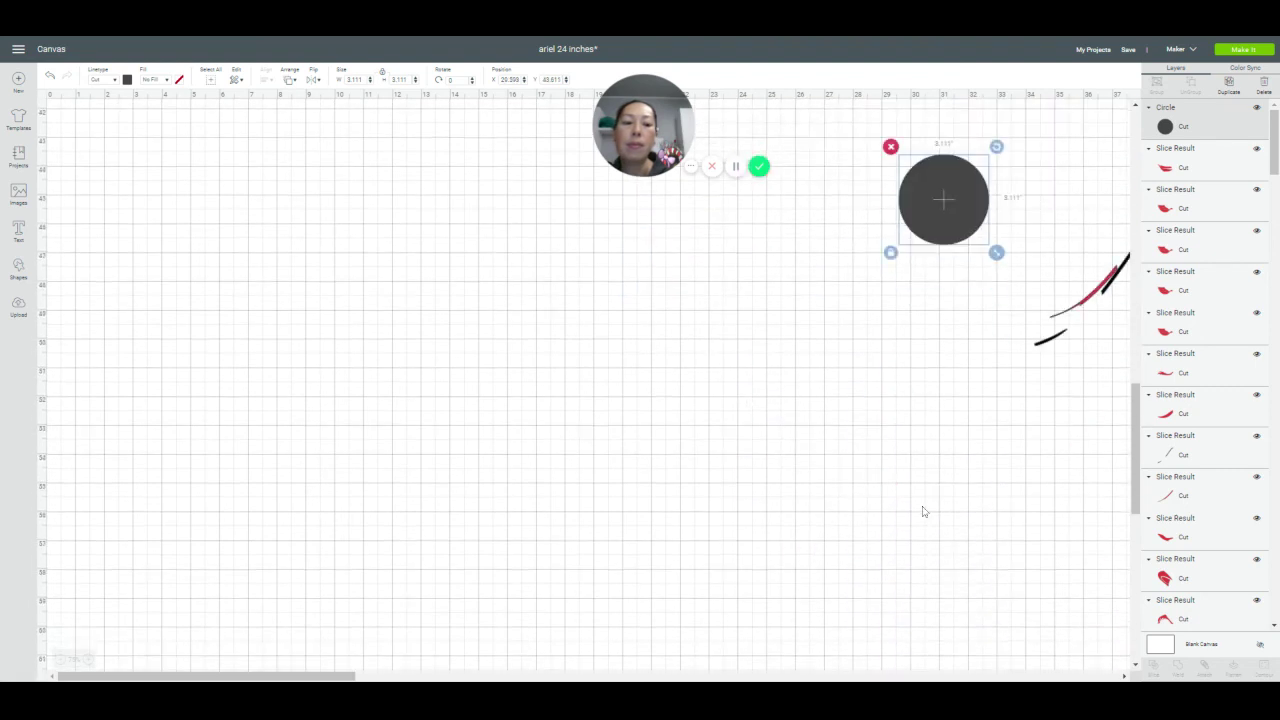
{"action": "left_click", "coordinate": [323, 668]}
{"action": "left_click_drag", "start_coordinate": [323, 677], "coordinate": [523, 677]}
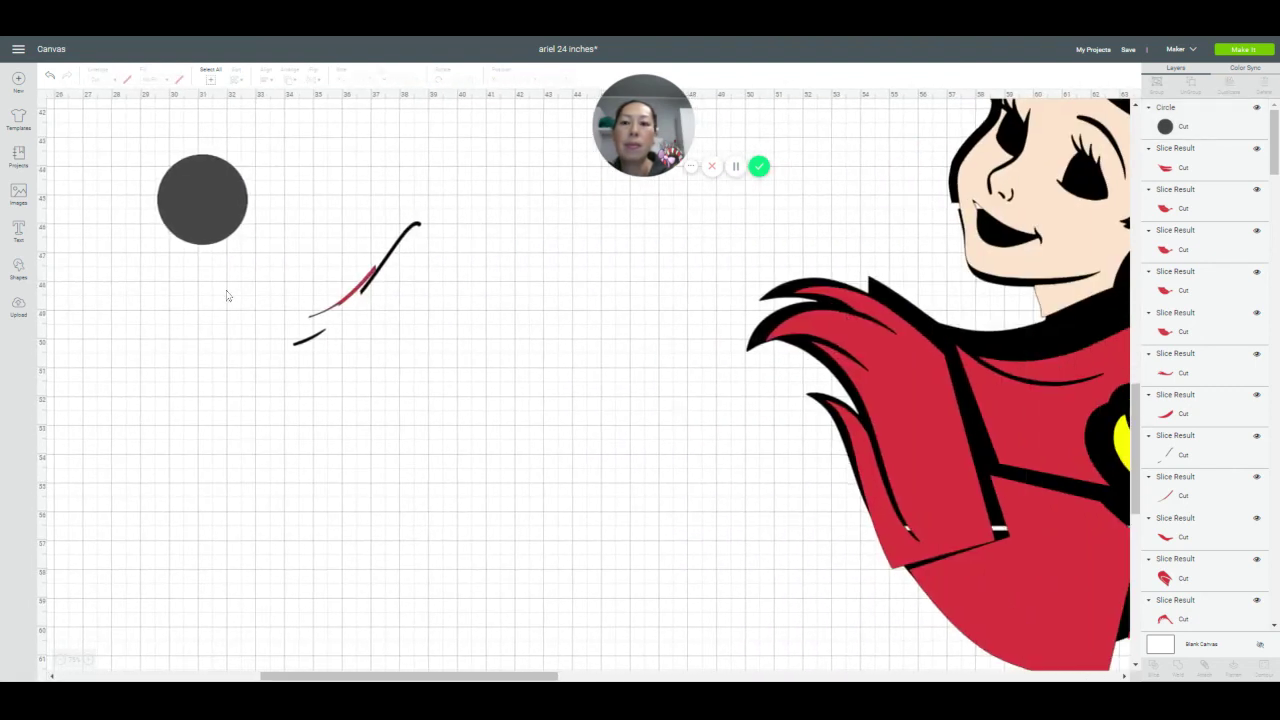
{"action": "left_click_drag", "start_coordinate": [212, 228], "coordinate": [683, 563]}
{"action": "scroll", "coordinate": [600, 560], "scroll_direction": "down", "scroll_amount": 8}
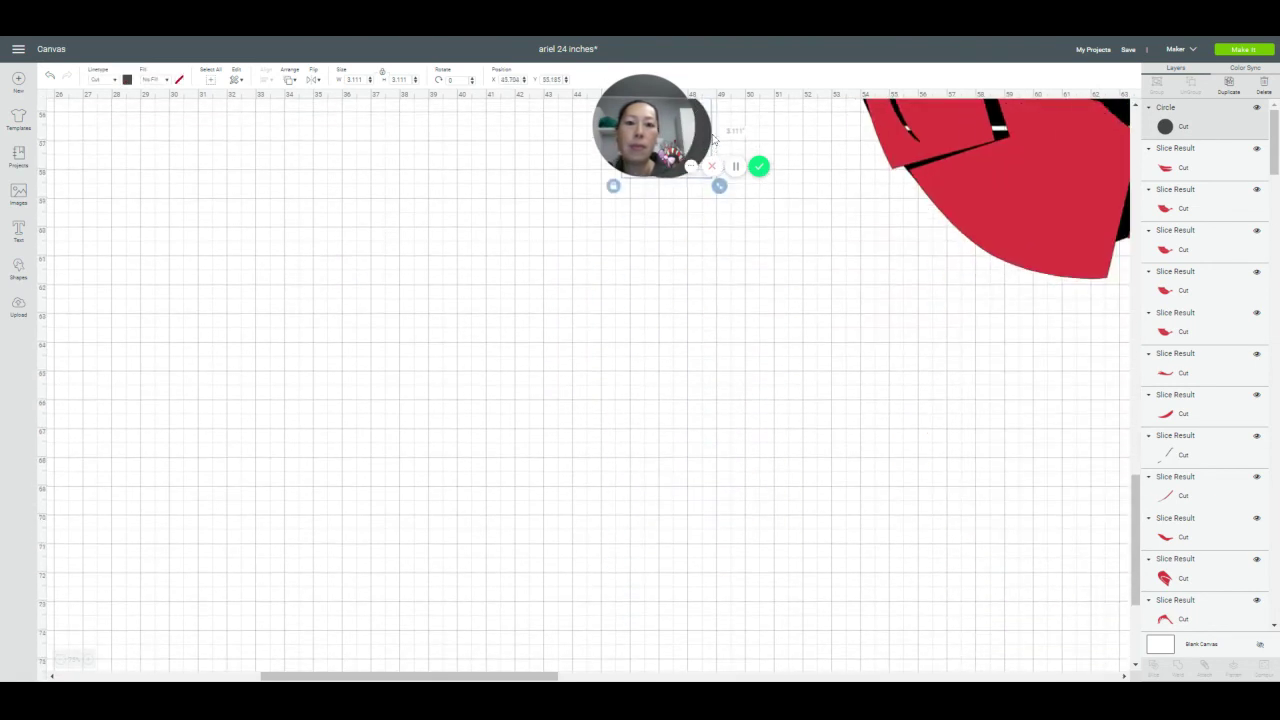
{"action": "left_click_drag", "start_coordinate": [713, 138], "coordinate": [1067, 571]}
{"action": "left_click_drag", "start_coordinate": [557, 677], "coordinate": [733, 677]}
{"action": "scroll", "coordinate": [586, 612], "scroll_direction": "down", "scroll_amount": 5}
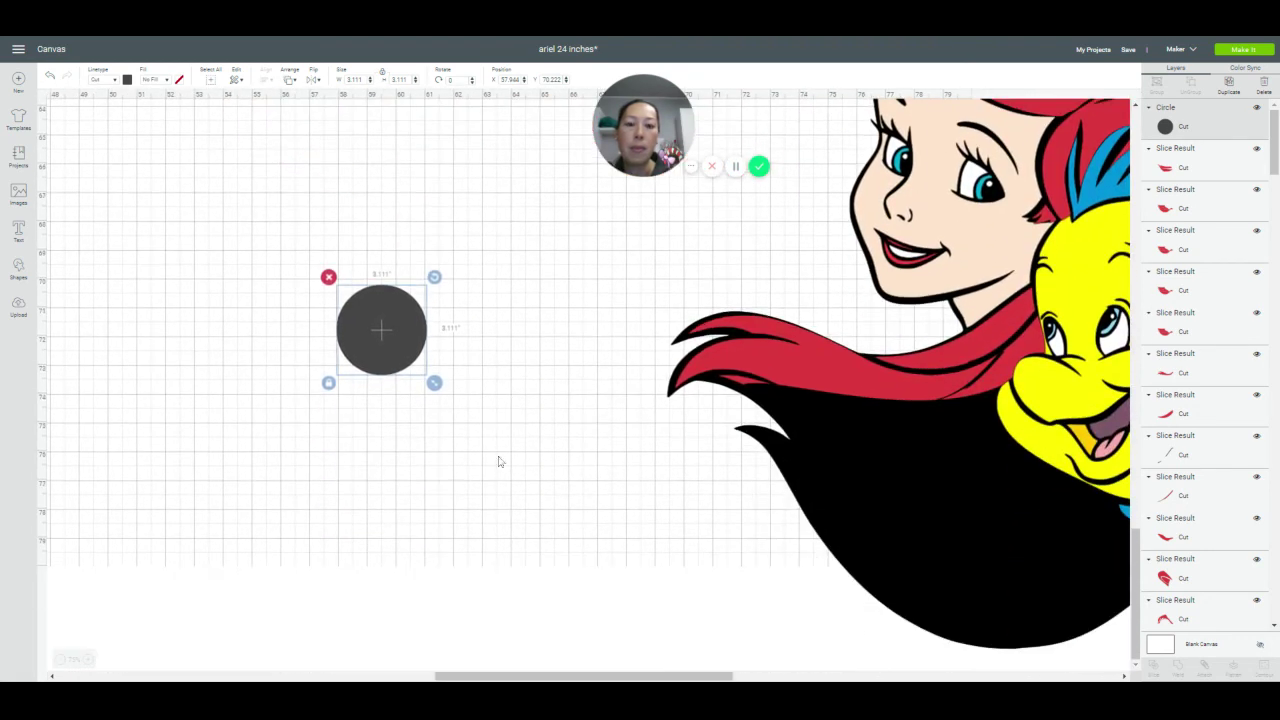
{"action": "left_click_drag", "start_coordinate": [385, 336], "coordinate": [546, 471]}
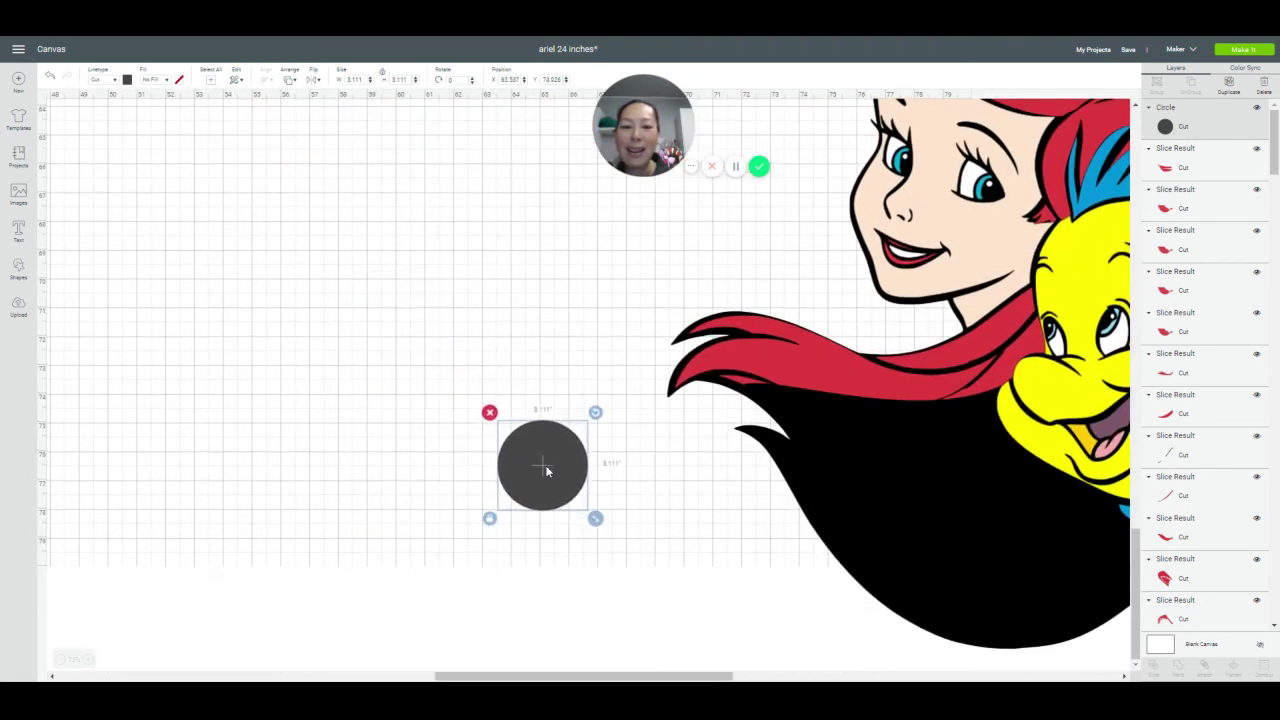
Shrink the circle to about 0.4 inches and place it over the left end of the slit between the two red strands
{"action": "left_click", "coordinate": [60, 660]}
{"action": "left_click", "coordinate": [62, 661]}
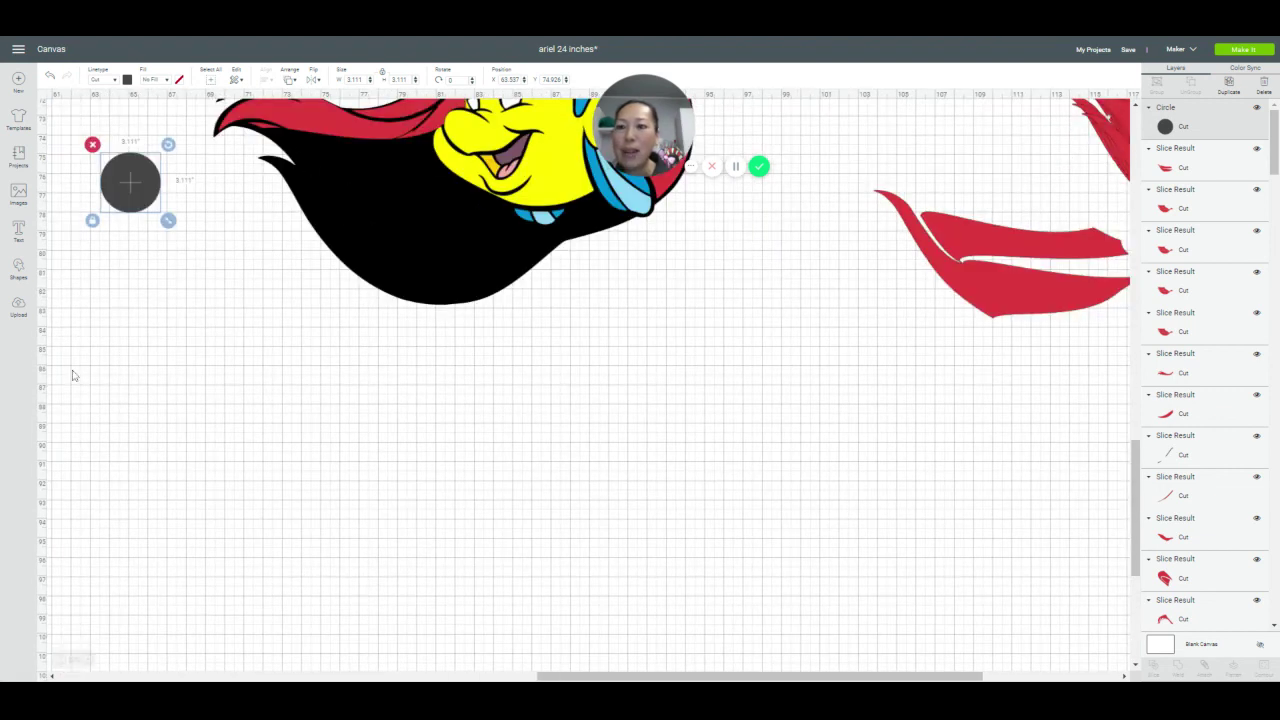
{"action": "left_click_drag", "start_coordinate": [137, 170], "coordinate": [906, 291]}
{"action": "left_click_drag", "start_coordinate": [944, 343], "coordinate": [966, 263]}
{"action": "left_click", "coordinate": [918, 358]}
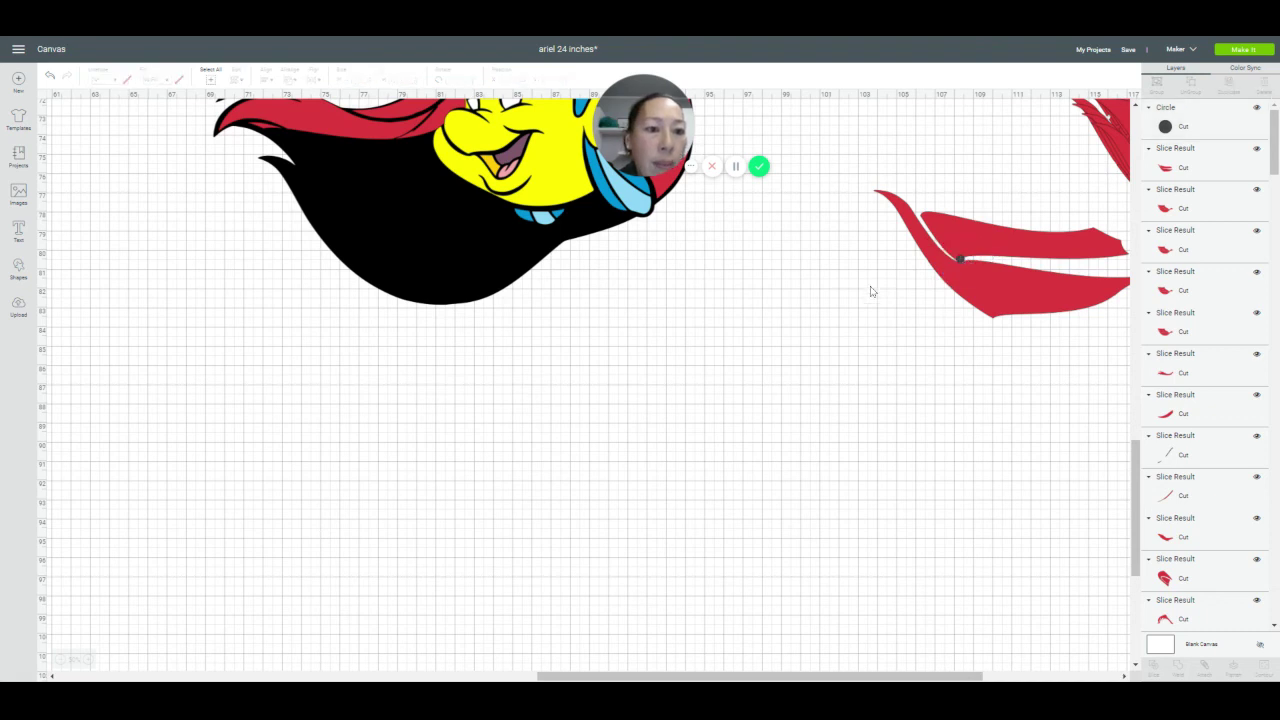
Slice the two-strand red piece with the small circle and move the black and red cut-outs aside below it
{"action": "left_click", "coordinate": [970, 256]}
{"action": "left_click_drag", "start_coordinate": [850, 240], "coordinate": [994, 287]}
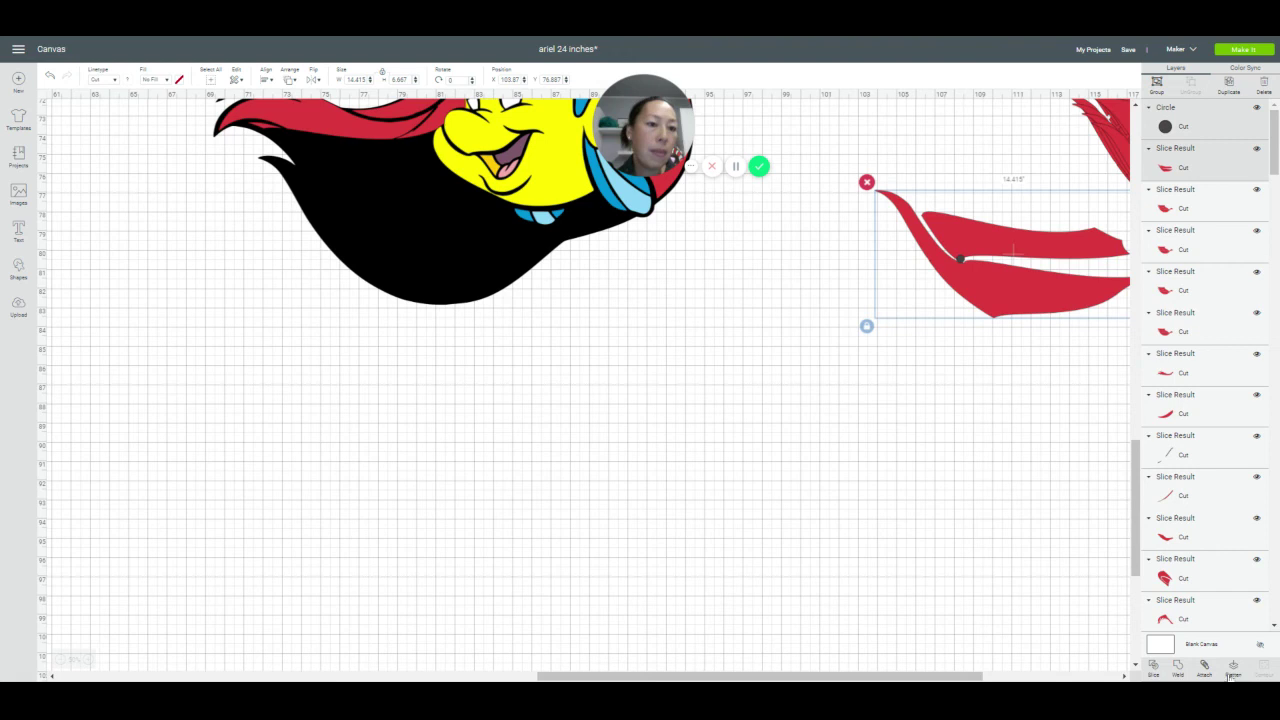
{"action": "left_click", "coordinate": [1153, 667]}
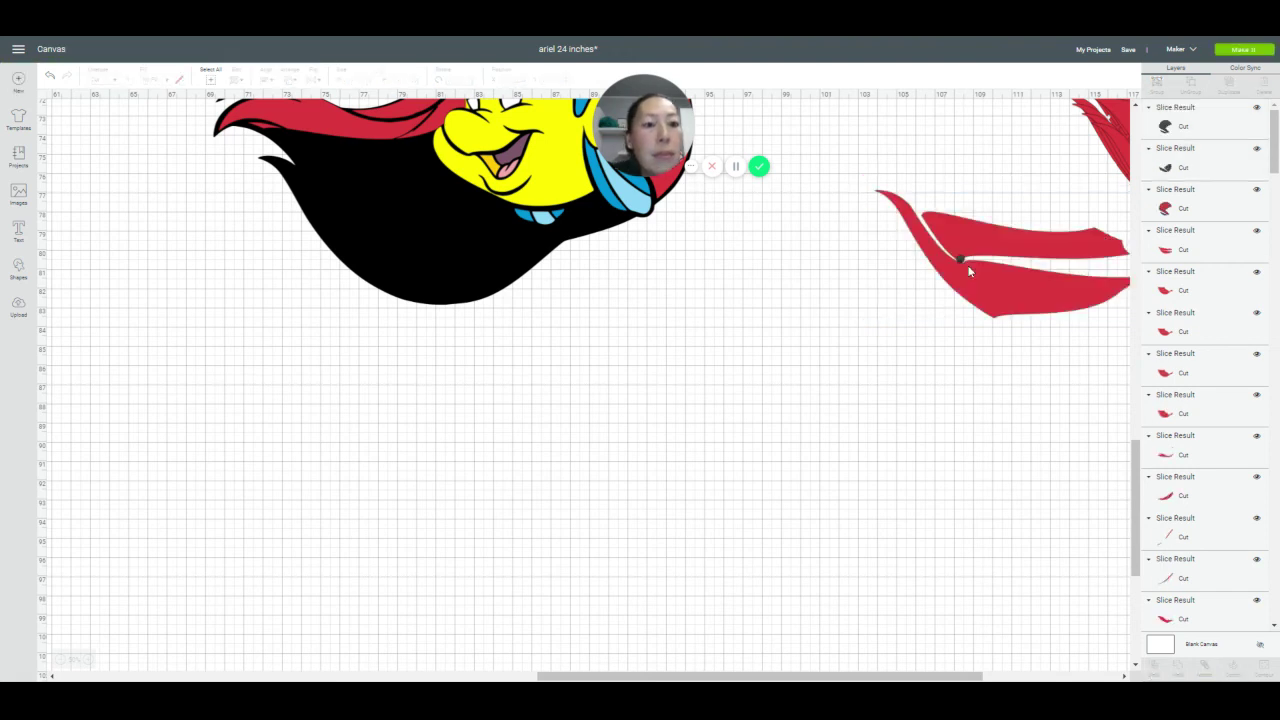
{"action": "left_click_drag", "start_coordinate": [960, 263], "coordinate": [858, 382]}
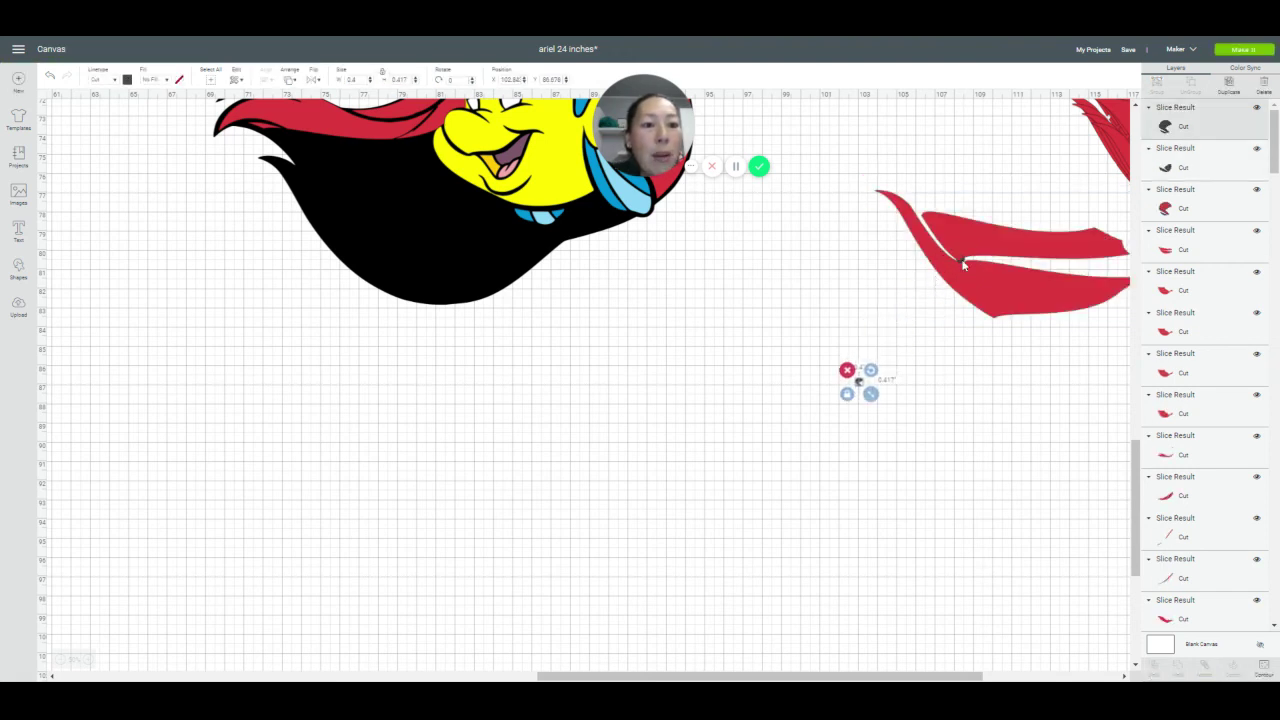
{"action": "left_click_drag", "start_coordinate": [963, 265], "coordinate": [856, 380]}
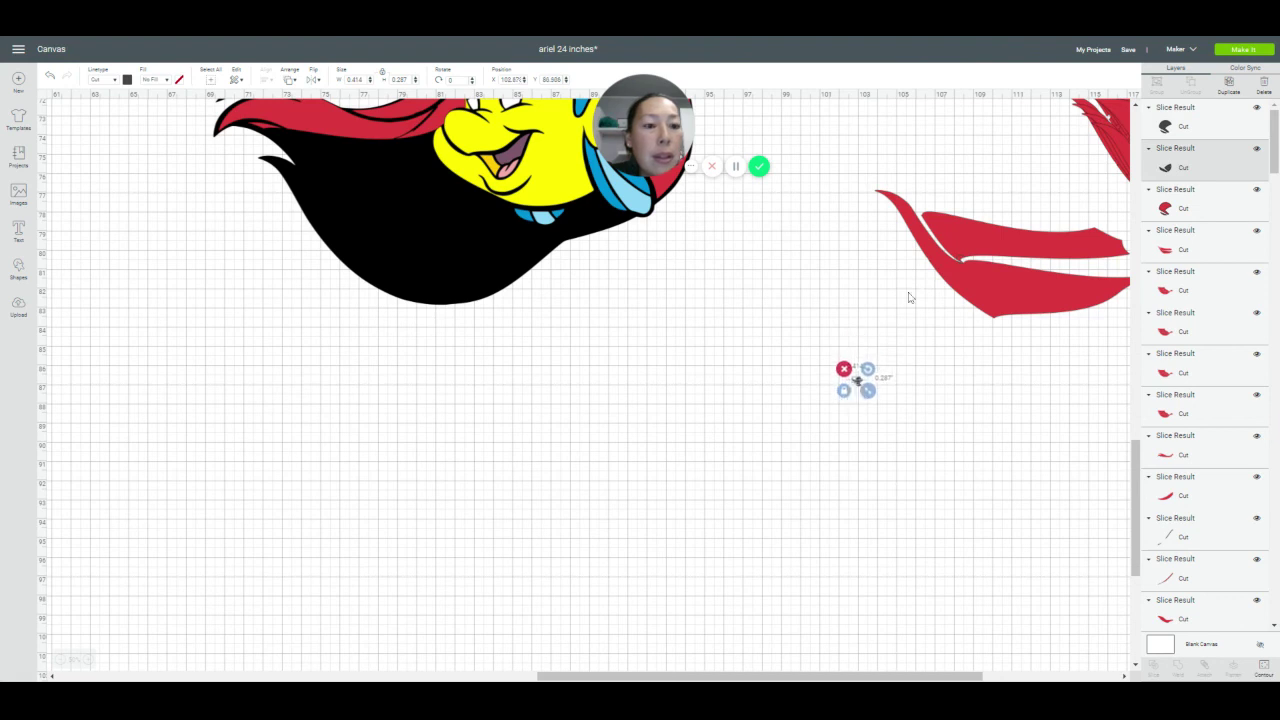
{"action": "left_click_drag", "start_coordinate": [959, 263], "coordinate": [912, 374]}
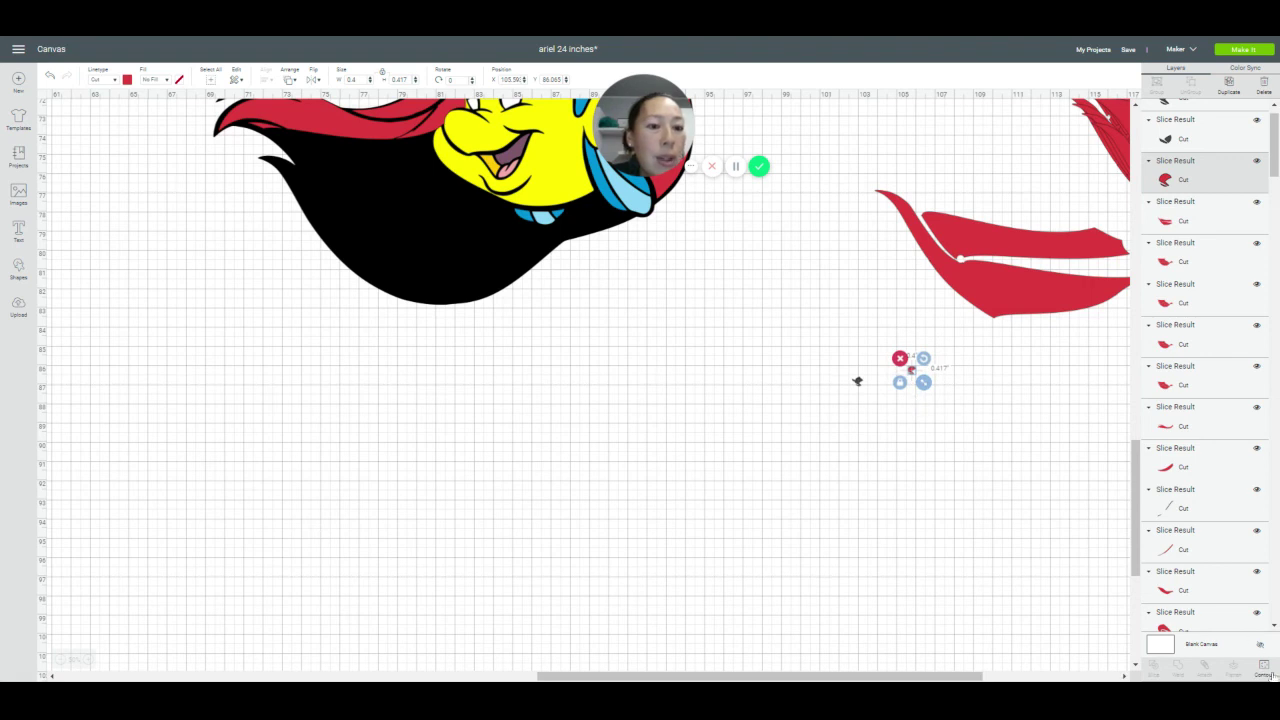
Hide the thin sliver in the red circle cut-out, then rotate the cut-out and fit it onto the upper strand's lower-left corner
{"action": "left_click", "coordinate": [1264, 667]}
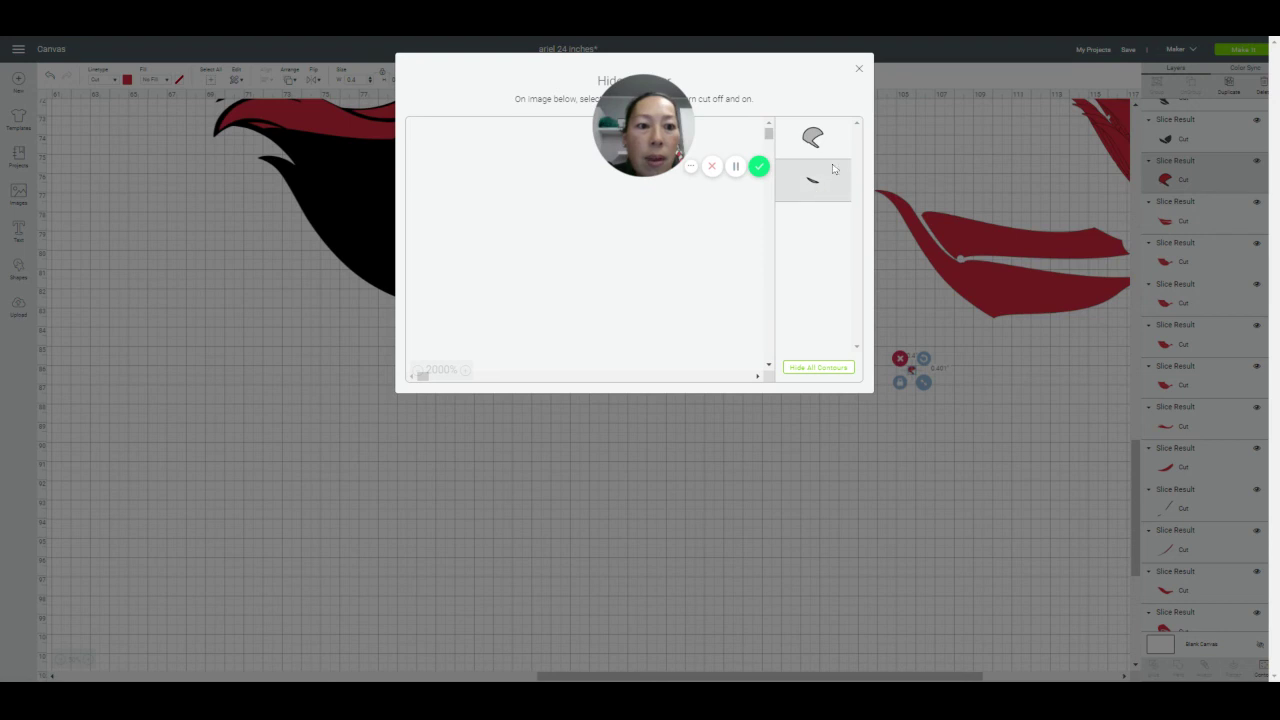
{"action": "left_click", "coordinate": [859, 71]}
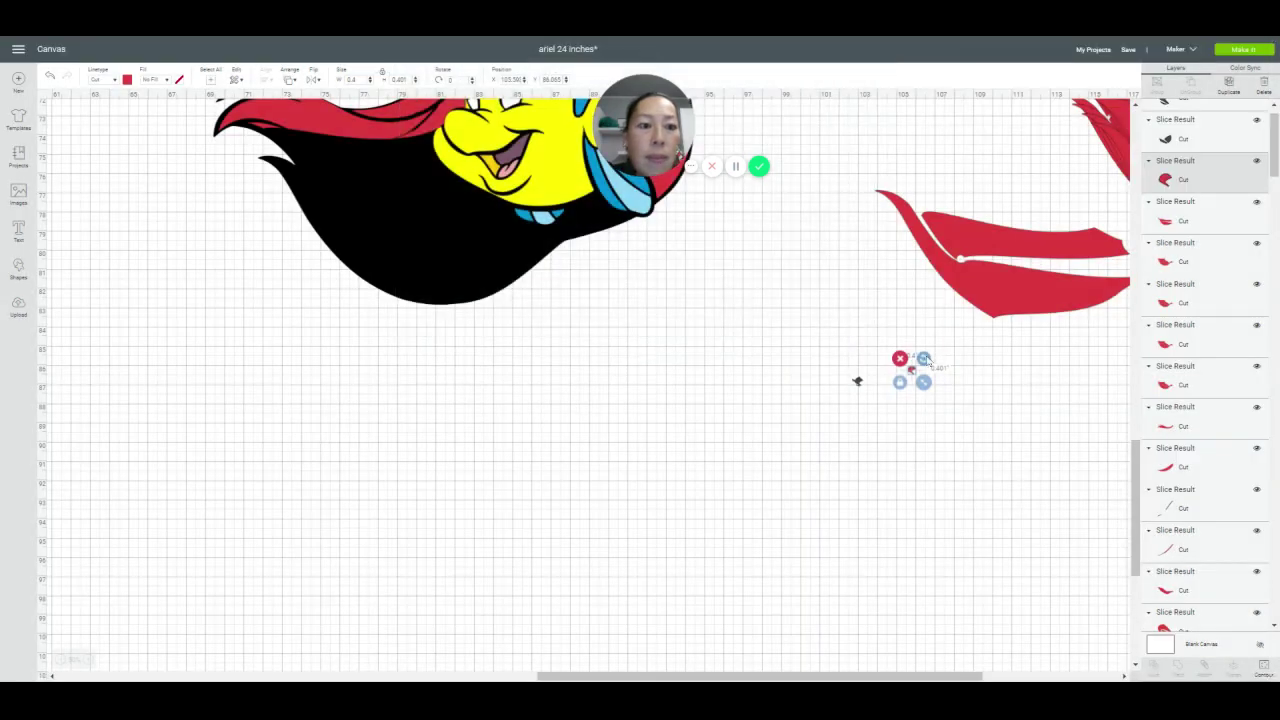
{"action": "left_click_drag", "start_coordinate": [912, 370], "coordinate": [961, 239]}
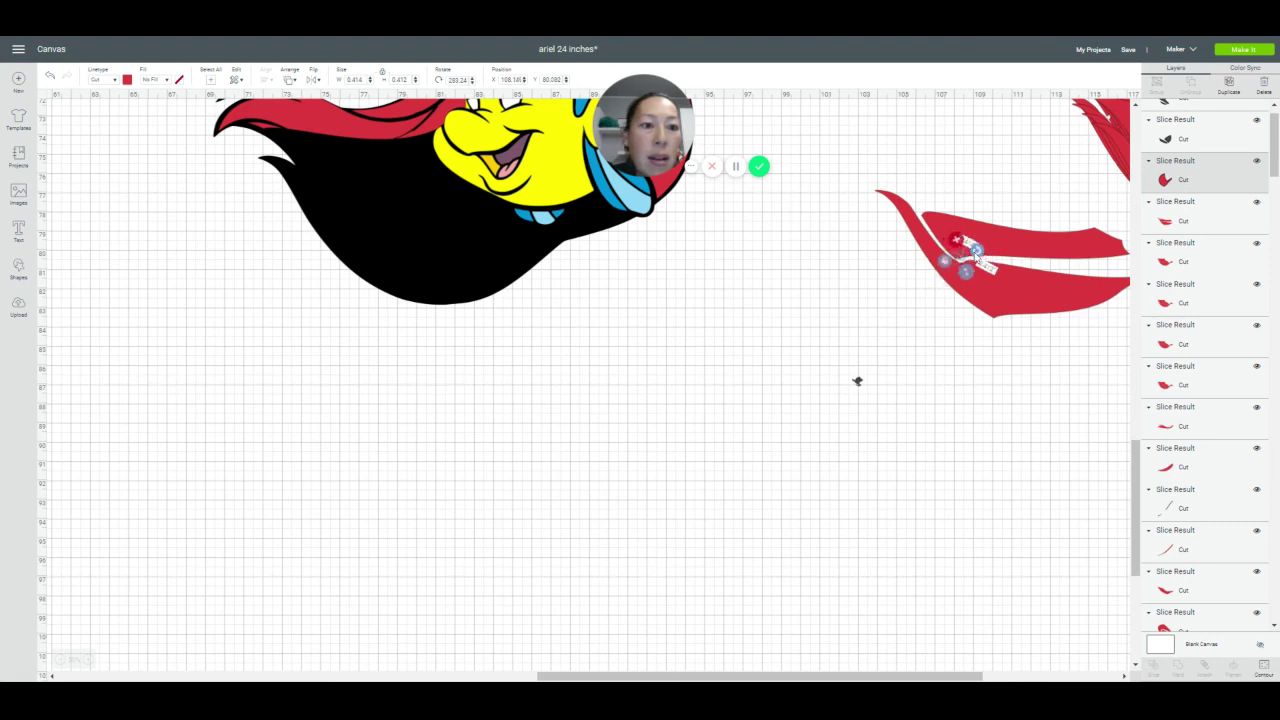
{"action": "left_click_drag", "start_coordinate": [978, 256], "coordinate": [986, 225]}
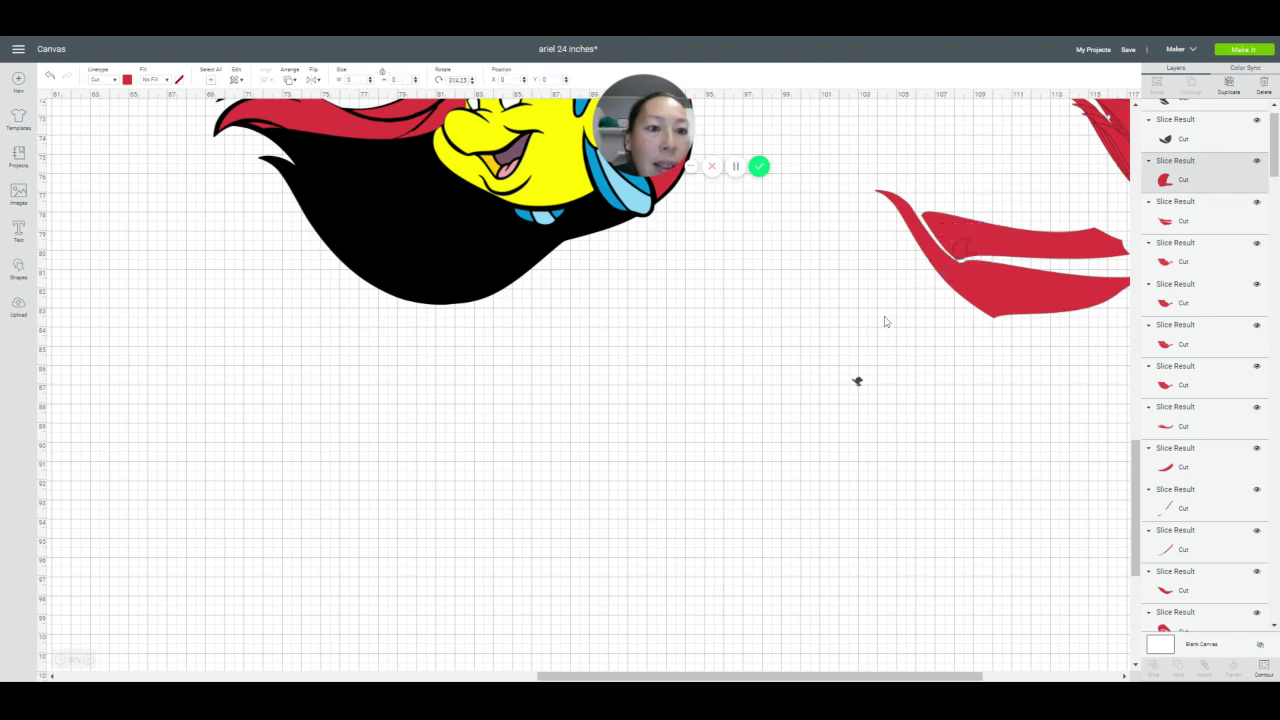
Weld the rotated cut-out to the two-strand red piece and move the welded piece down and left onto empty canvas
{"action": "left_click_drag", "start_coordinate": [883, 323], "coordinate": [835, 169]}
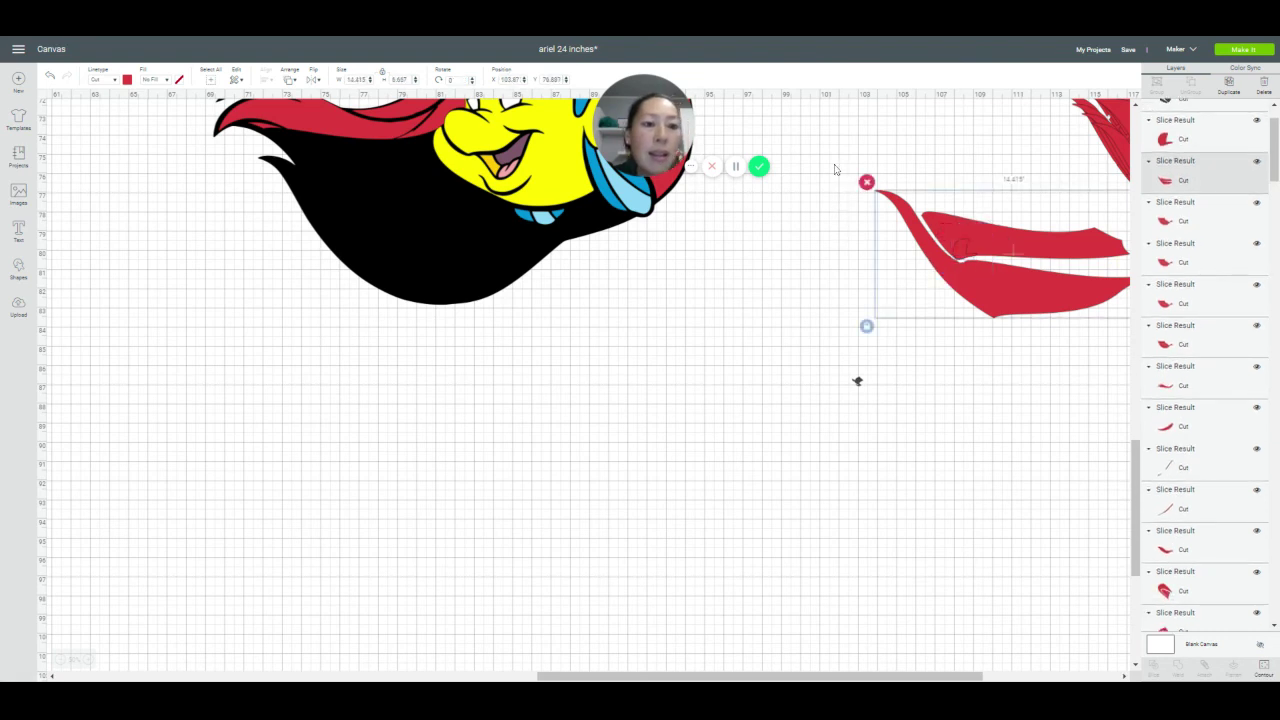
{"action": "left_click", "coordinate": [1047, 511]}
{"action": "left_click_drag", "start_coordinate": [1004, 351], "coordinate": [943, 222]}
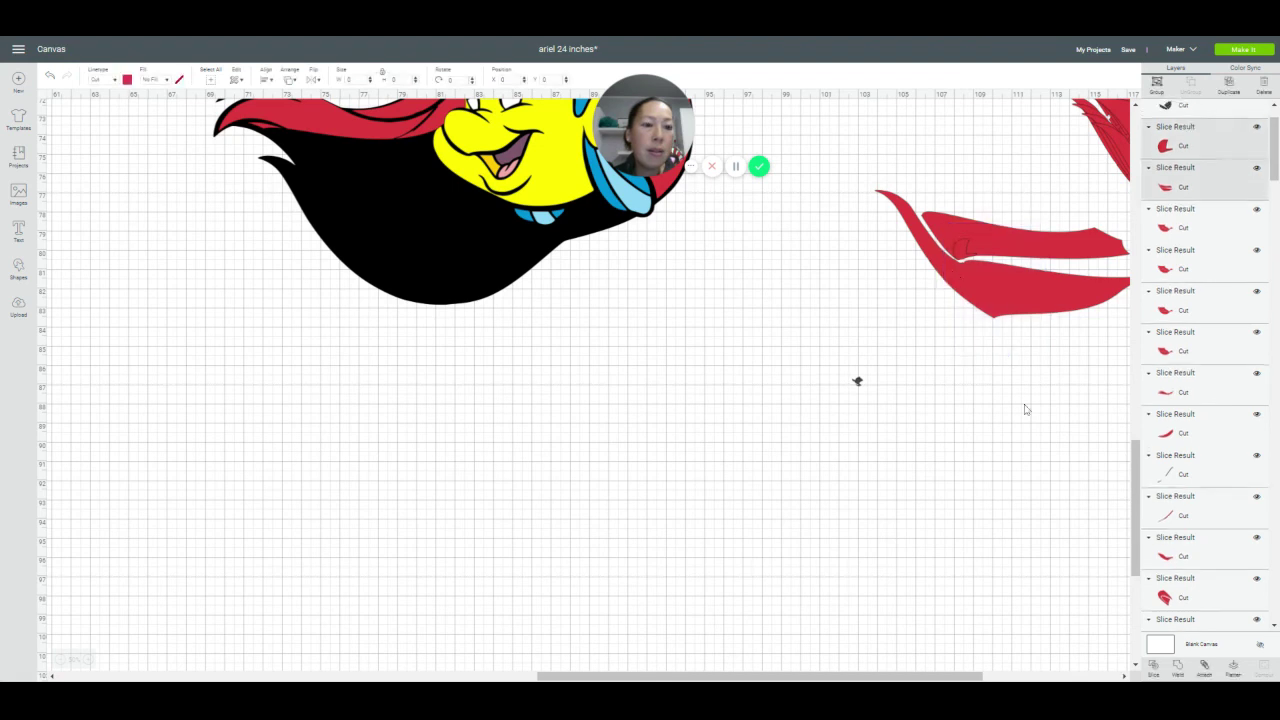
{"action": "left_click", "coordinate": [1177, 672]}
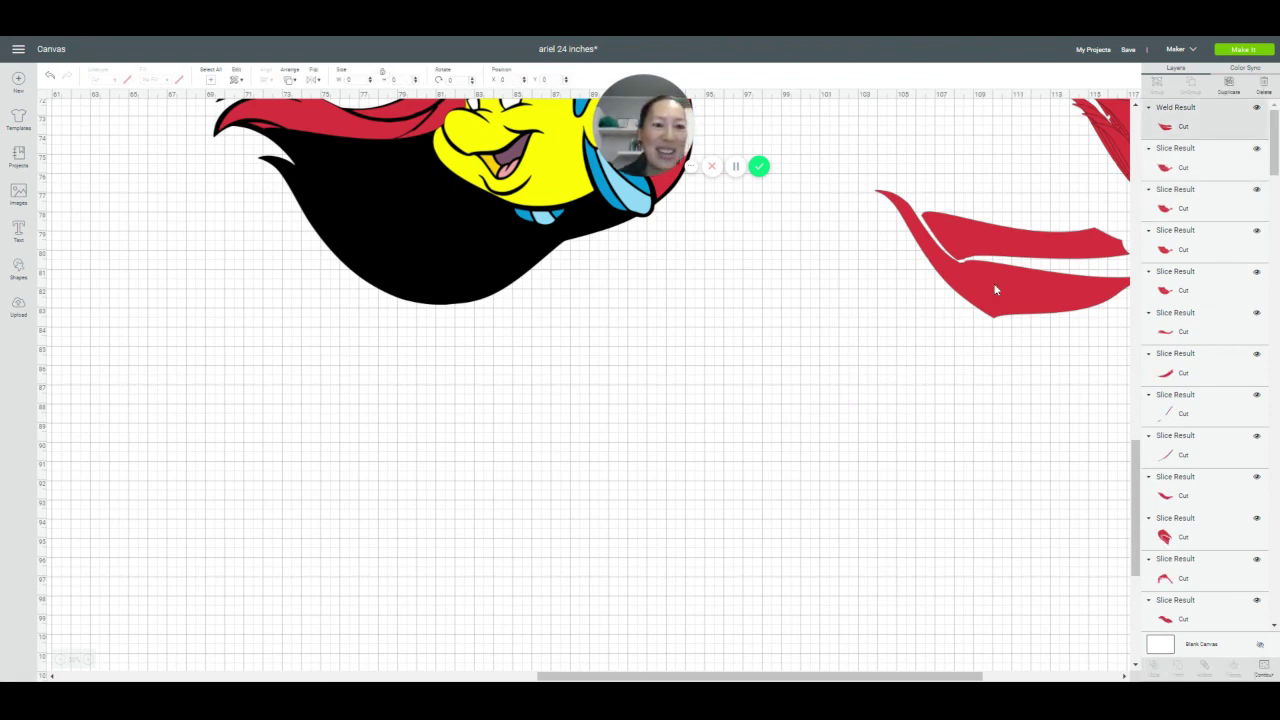
{"action": "left_click_drag", "start_coordinate": [994, 286], "coordinate": [866, 401]}
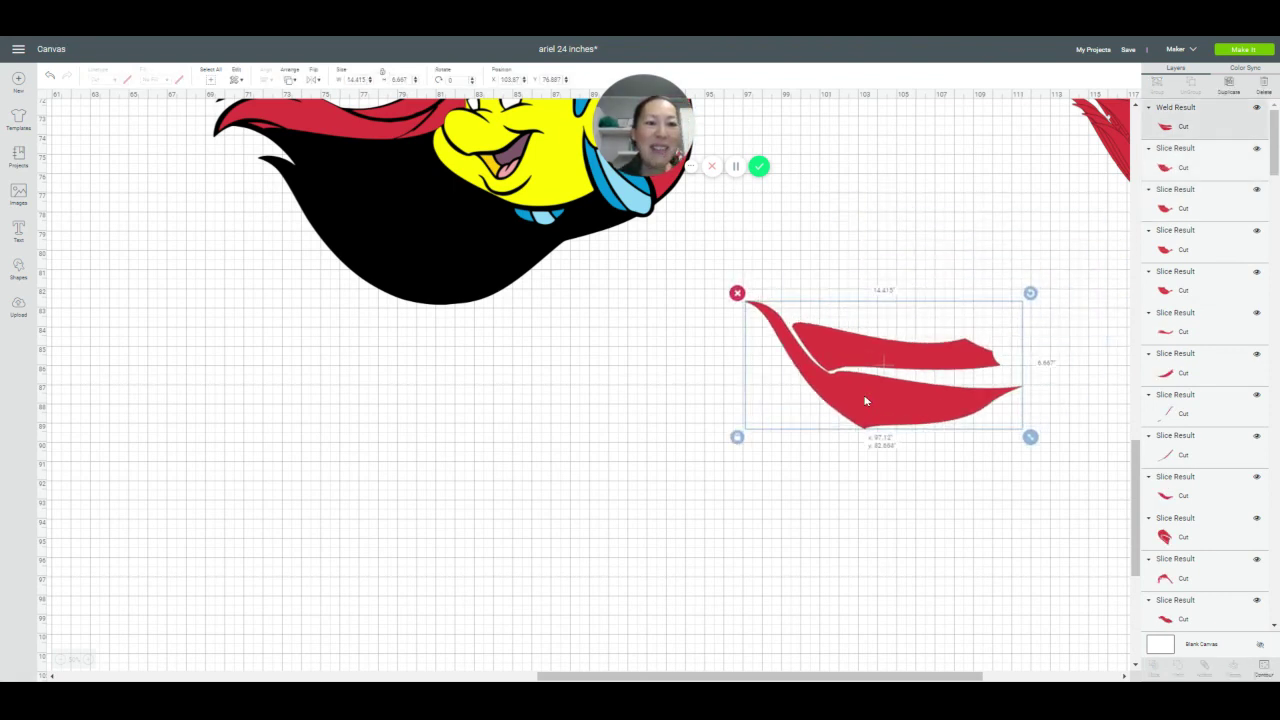
Duplicate the welded piece and contour the copy so only the upper strand remains
{"action": "left_click", "coordinate": [1229, 88]}
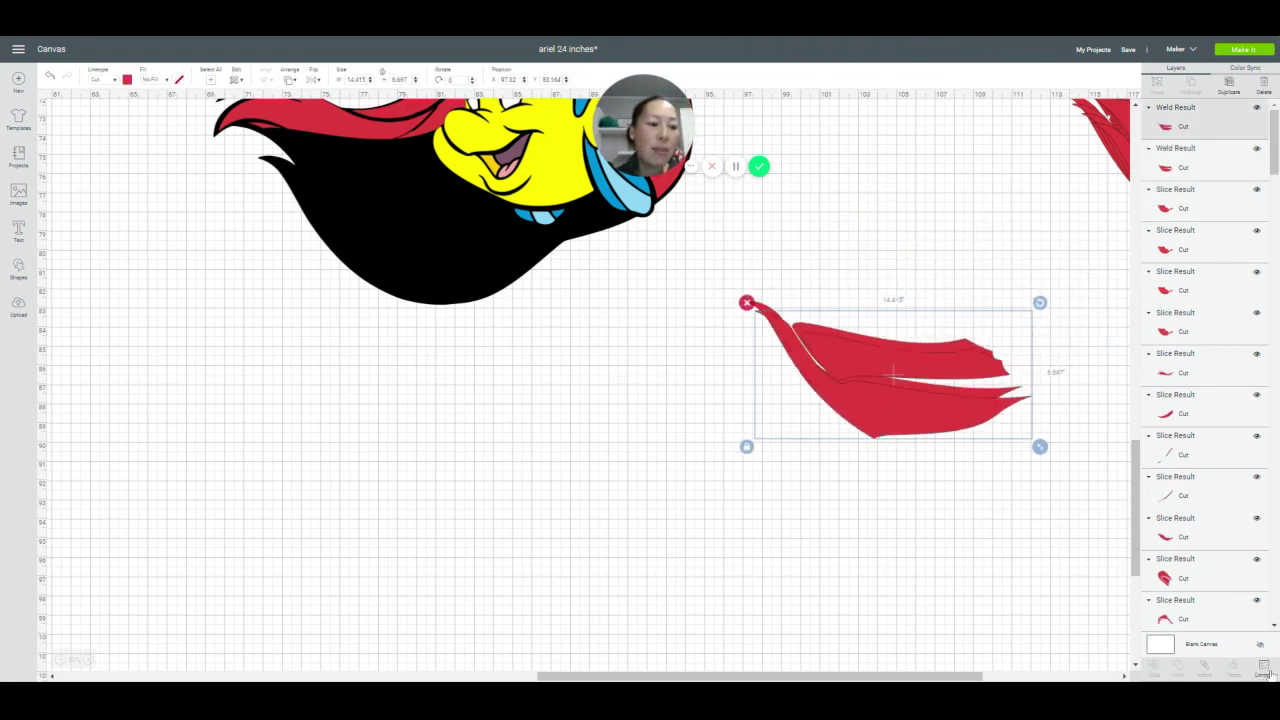
{"action": "left_click", "coordinate": [1264, 670]}
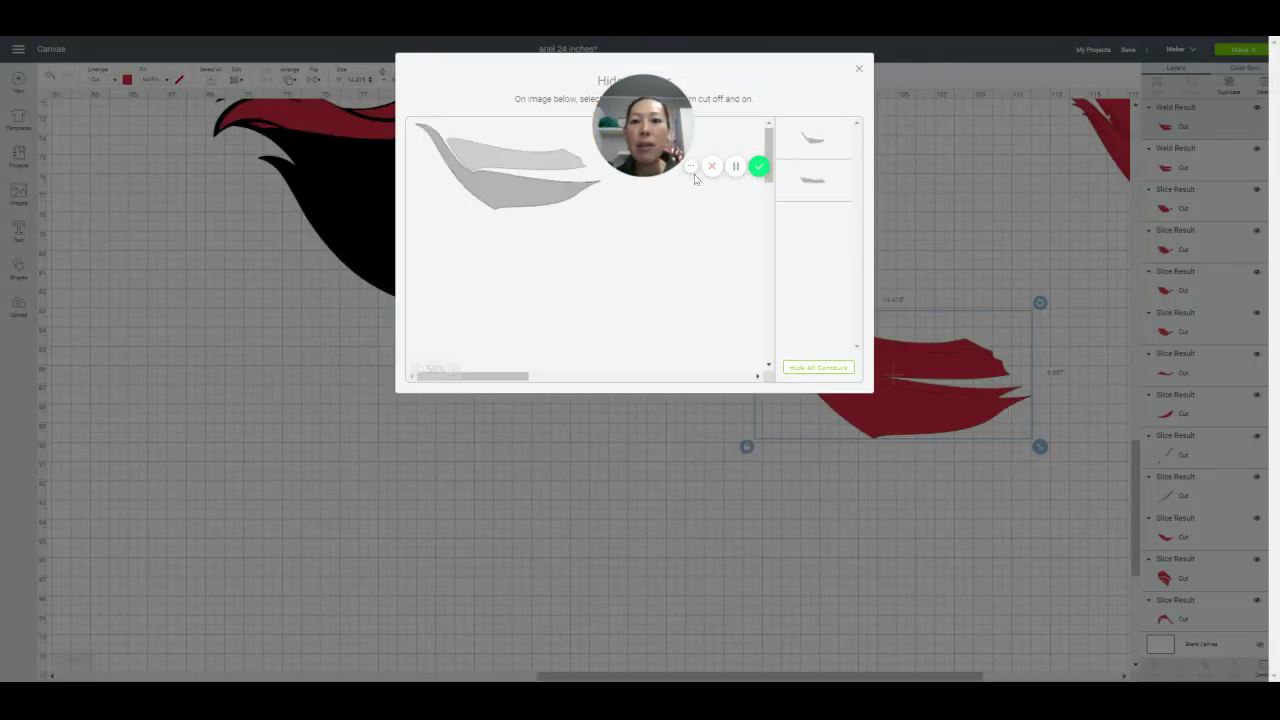
{"action": "left_click", "coordinate": [813, 140]}
{"action": "left_click", "coordinate": [861, 71]}
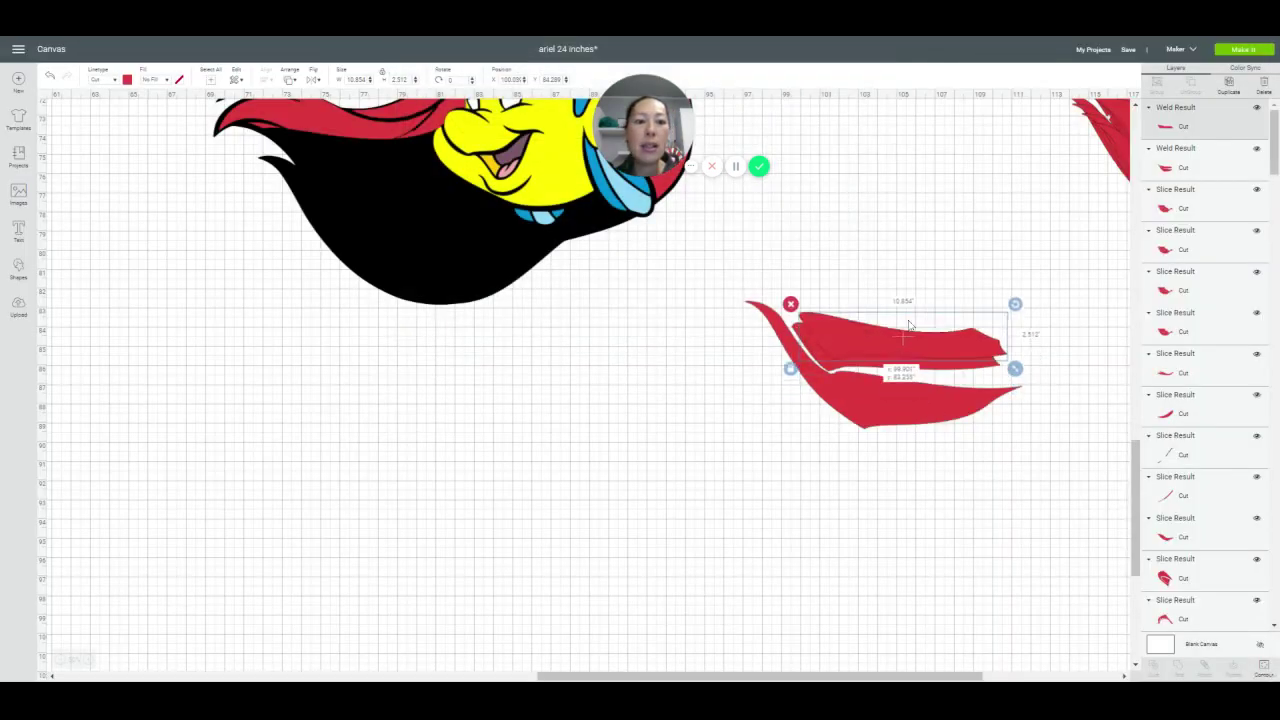
Contour the two-strand red piece to keep only its lower strand, and fit both single strands onto the black hair area below Flounder
{"action": "left_click_drag", "start_coordinate": [890, 335], "coordinate": [890, 252]}
{"action": "left_click", "coordinate": [1239, 615]}
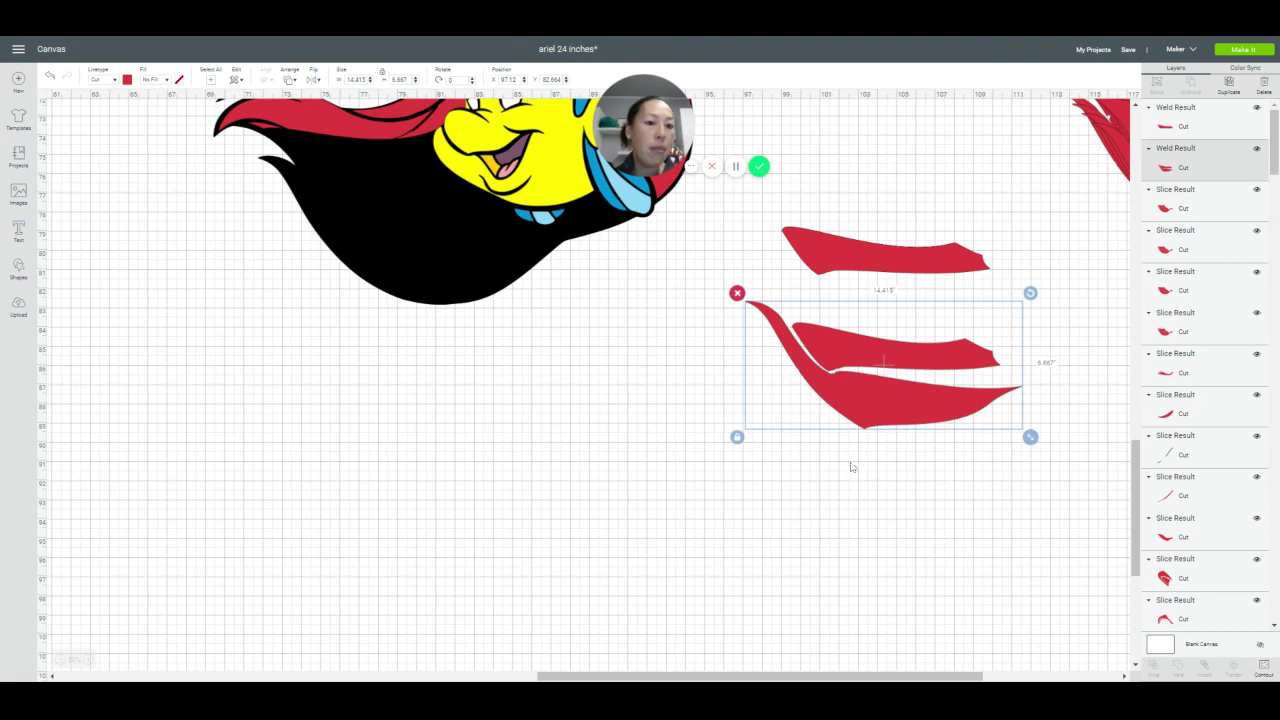
{"action": "left_click", "coordinate": [1264, 668]}
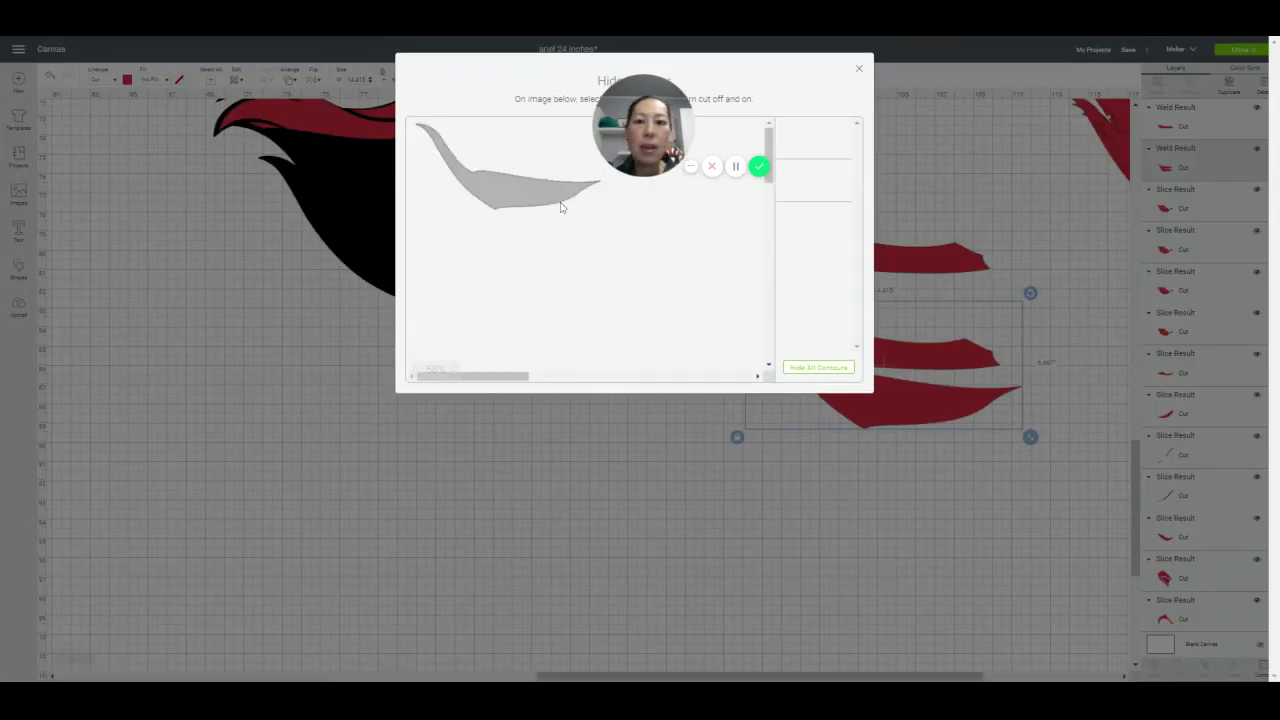
{"action": "left_click", "coordinate": [858, 70]}
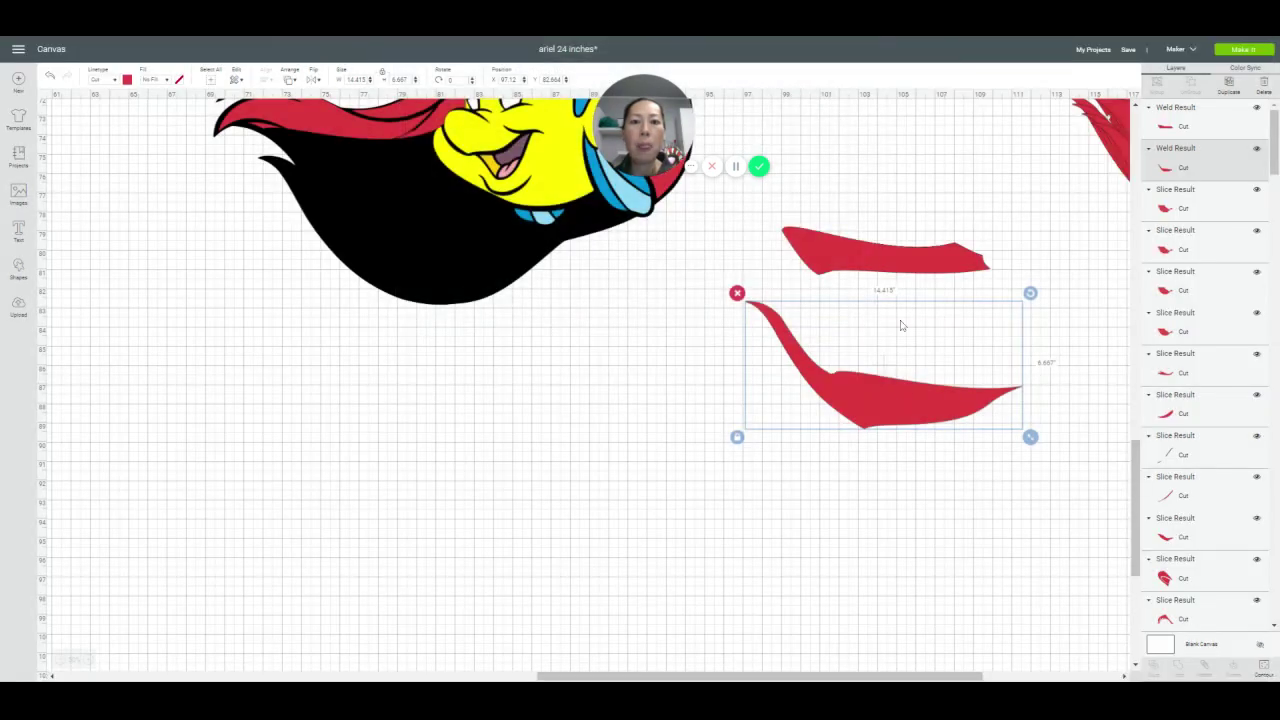
{"action": "left_click_drag", "start_coordinate": [927, 277], "coordinate": [454, 224]}
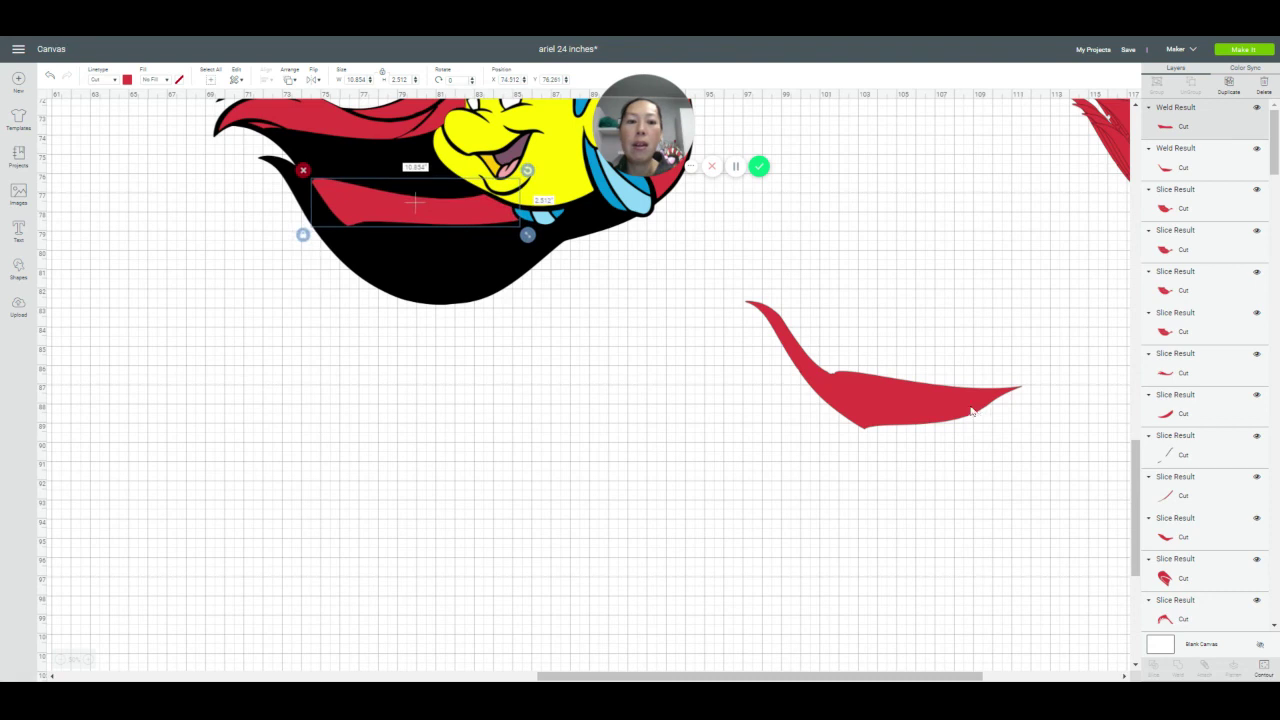
{"action": "left_click_drag", "start_coordinate": [970, 410], "coordinate": [482, 268]}
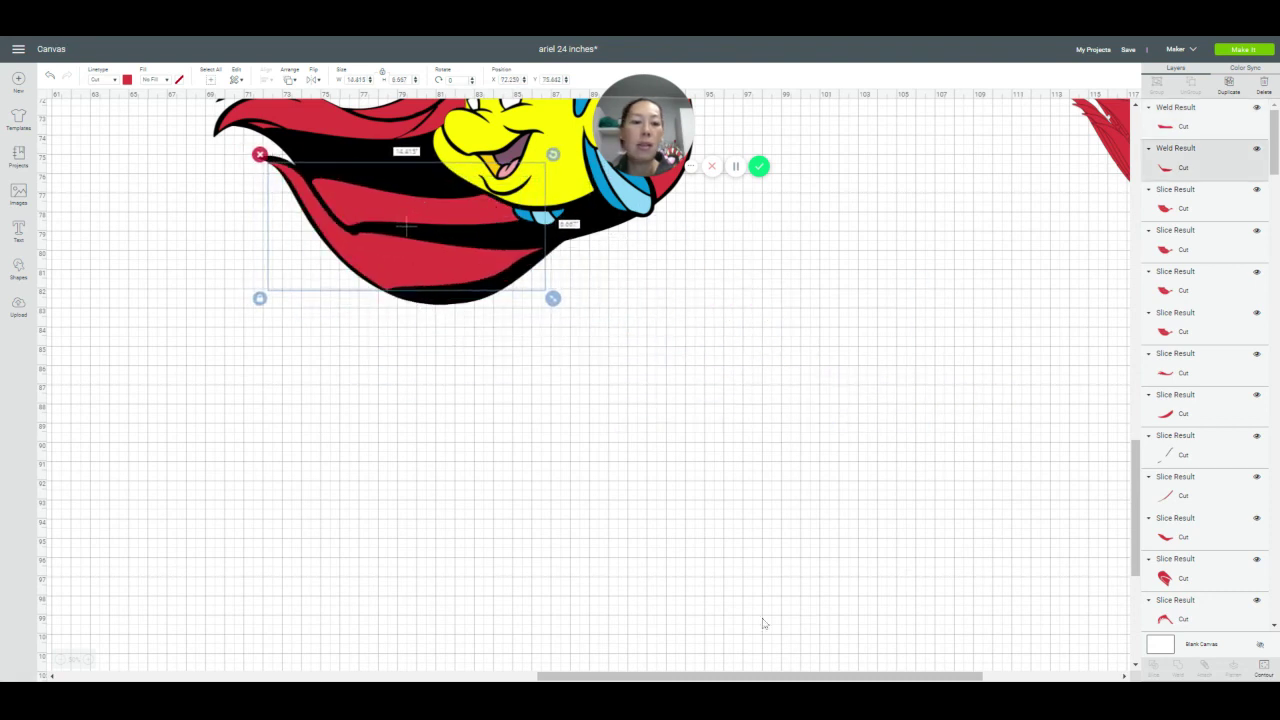
Take one copy of the large multi-strand red hair piece off the stack and move it onto empty canvas beside the artwork
{"action": "scroll", "coordinate": [826, 611], "scroll_direction": "up", "scroll_amount": 4}
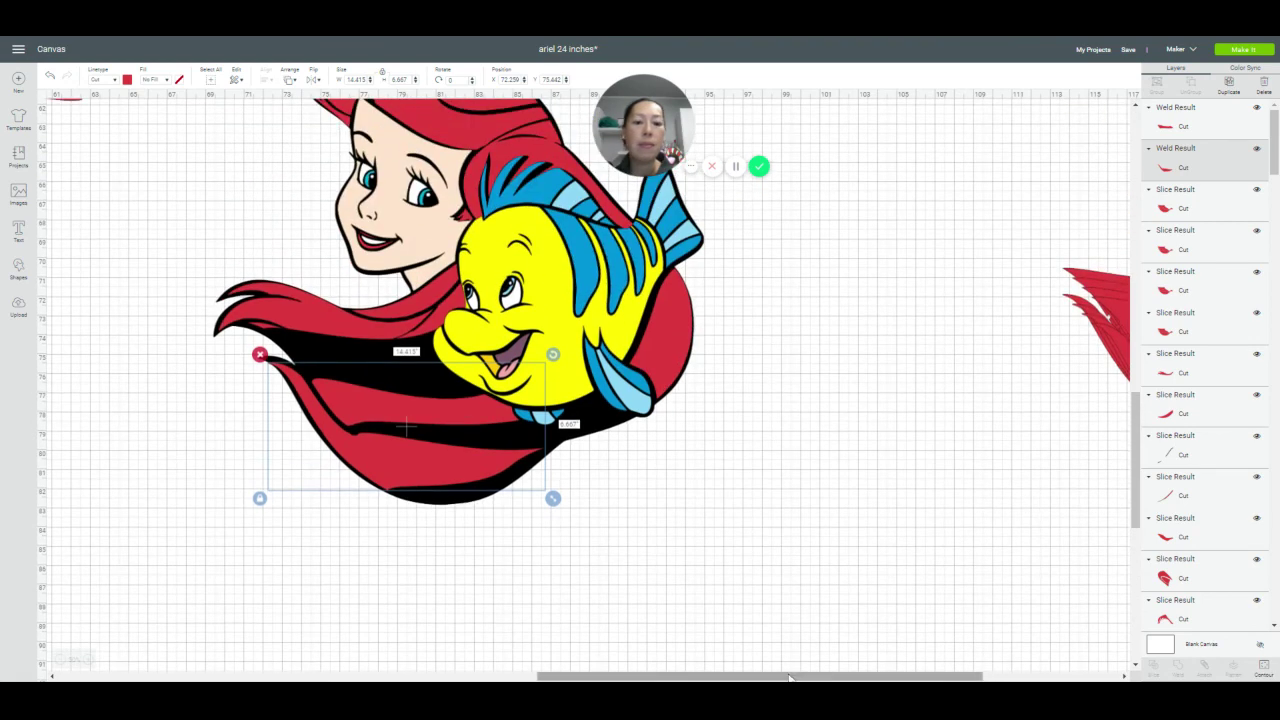
{"action": "left_click_drag", "start_coordinate": [790, 677], "coordinate": [903, 675]}
{"action": "left_click", "coordinate": [957, 401]}
{"action": "left_click_drag", "start_coordinate": [957, 401], "coordinate": [577, 526]}
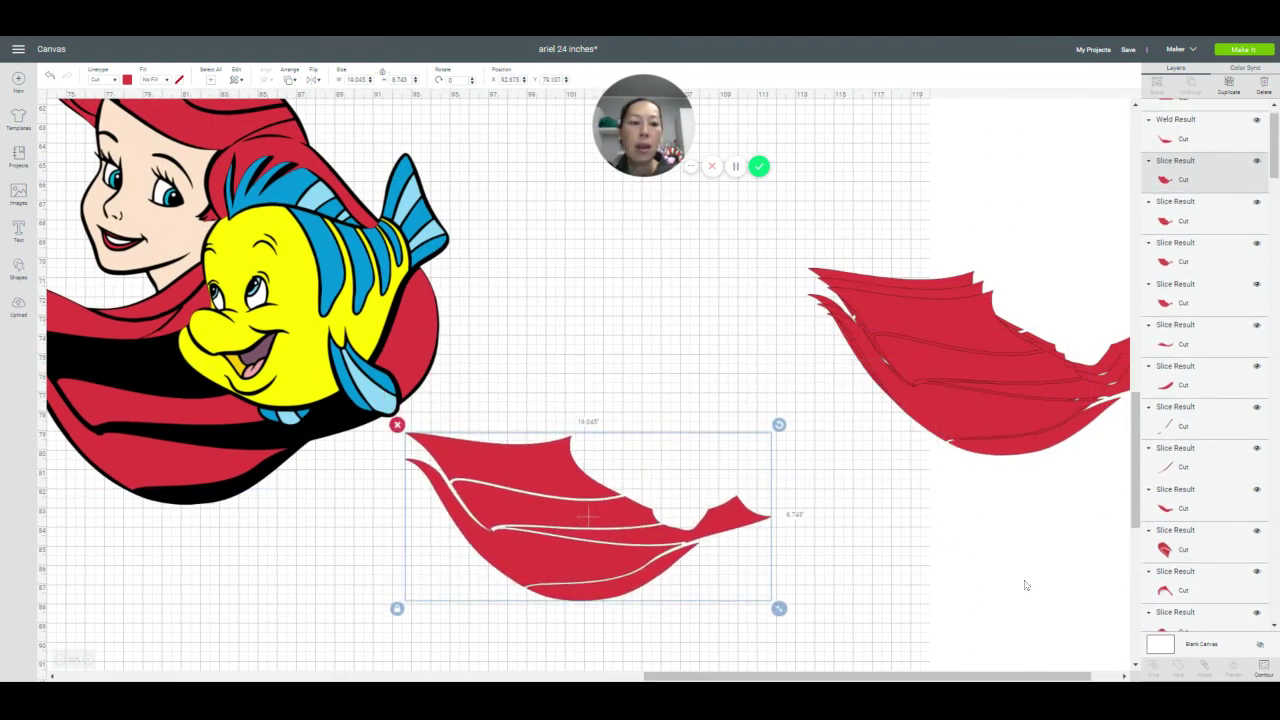
Contour the separated copy so only its top strand remains, and fit that strand into the black hair gap beside Flounder's mouth
{"action": "left_click", "coordinate": [1264, 668]}
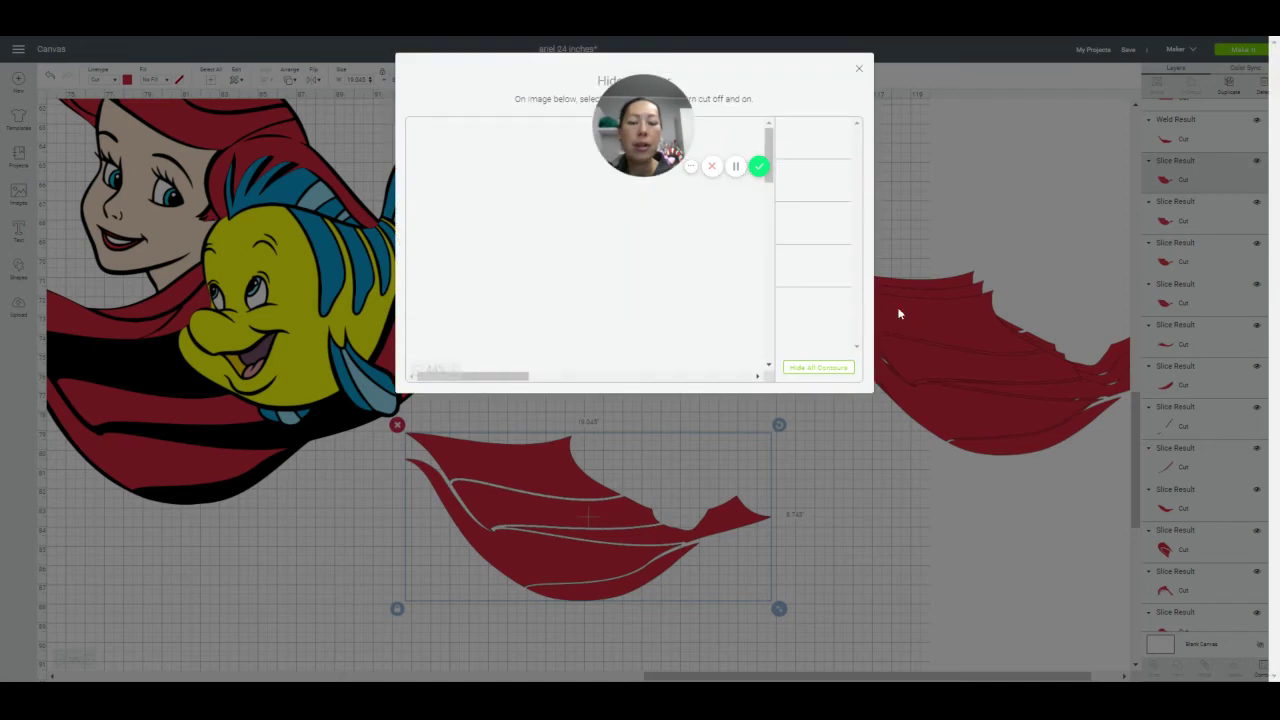
{"action": "left_click", "coordinate": [799, 369]}
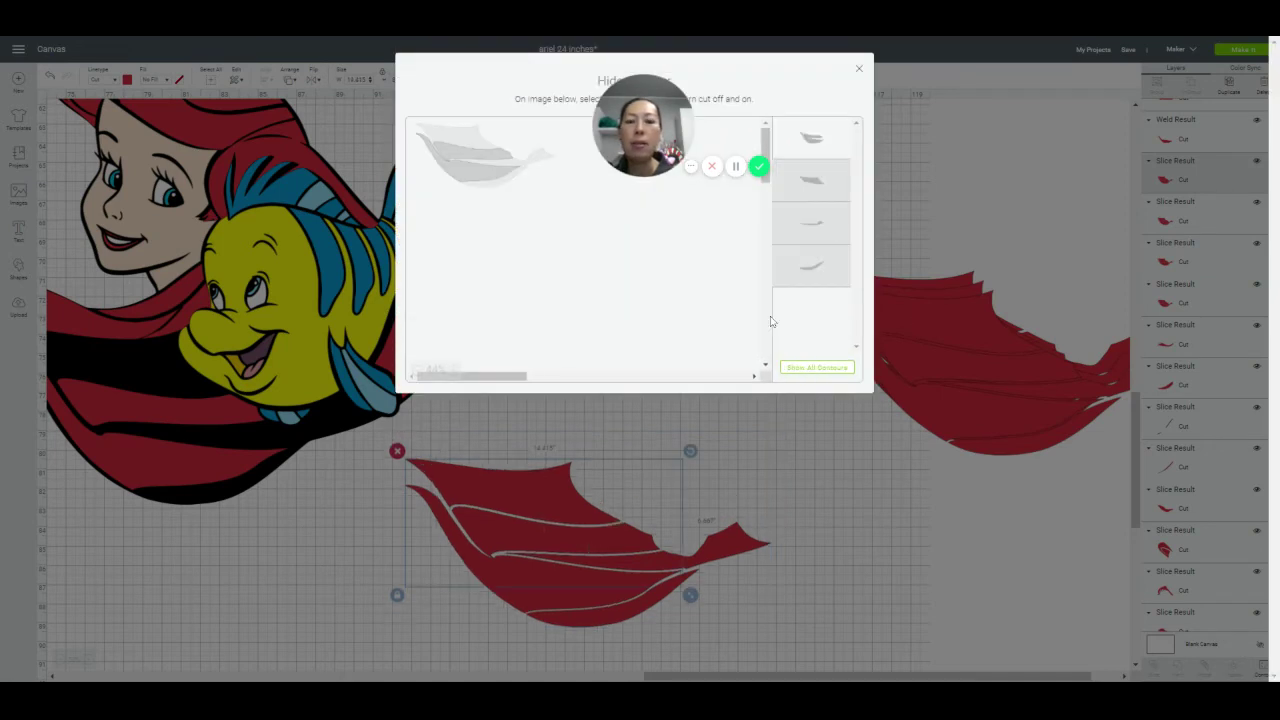
{"action": "left_click", "coordinate": [472, 140]}
{"action": "left_click", "coordinate": [492, 162]}
{"action": "left_click", "coordinate": [494, 157]}
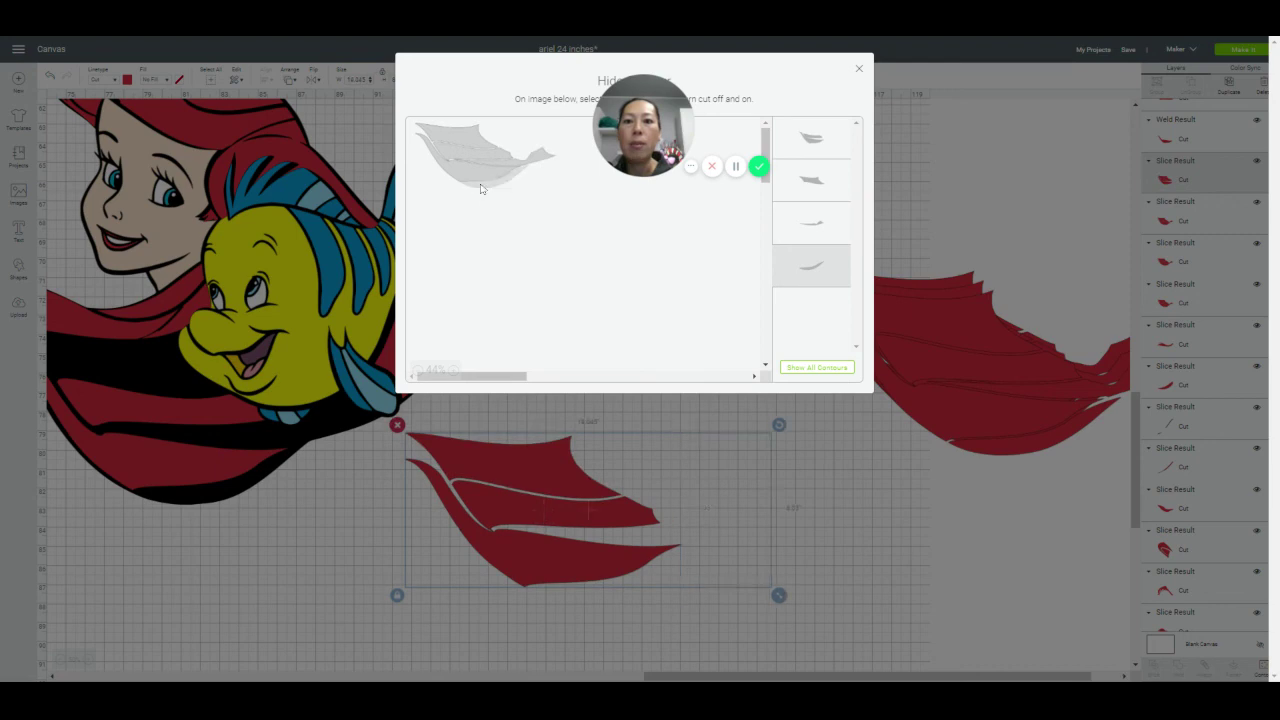
{"action": "left_click", "coordinate": [480, 188]}
{"action": "left_click", "coordinate": [474, 188]}
{"action": "left_click", "coordinate": [552, 168]}
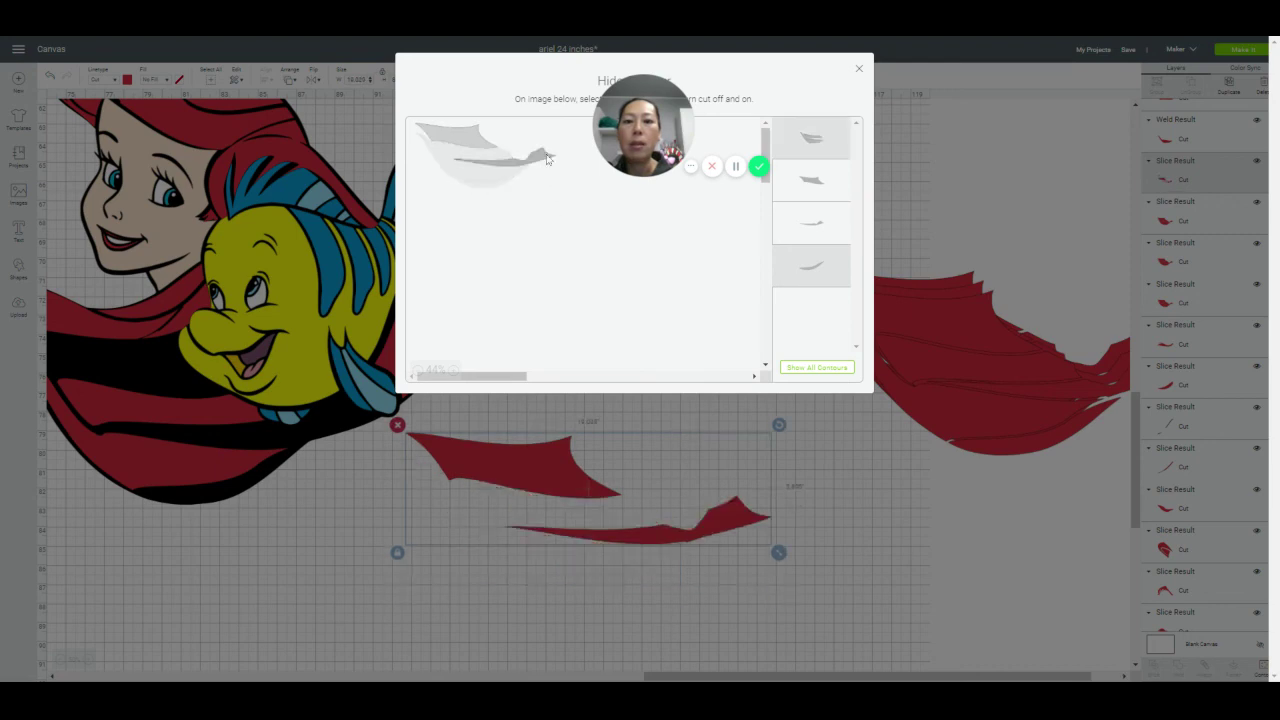
{"action": "left_click", "coordinate": [548, 160]}
{"action": "left_click", "coordinate": [860, 74]}
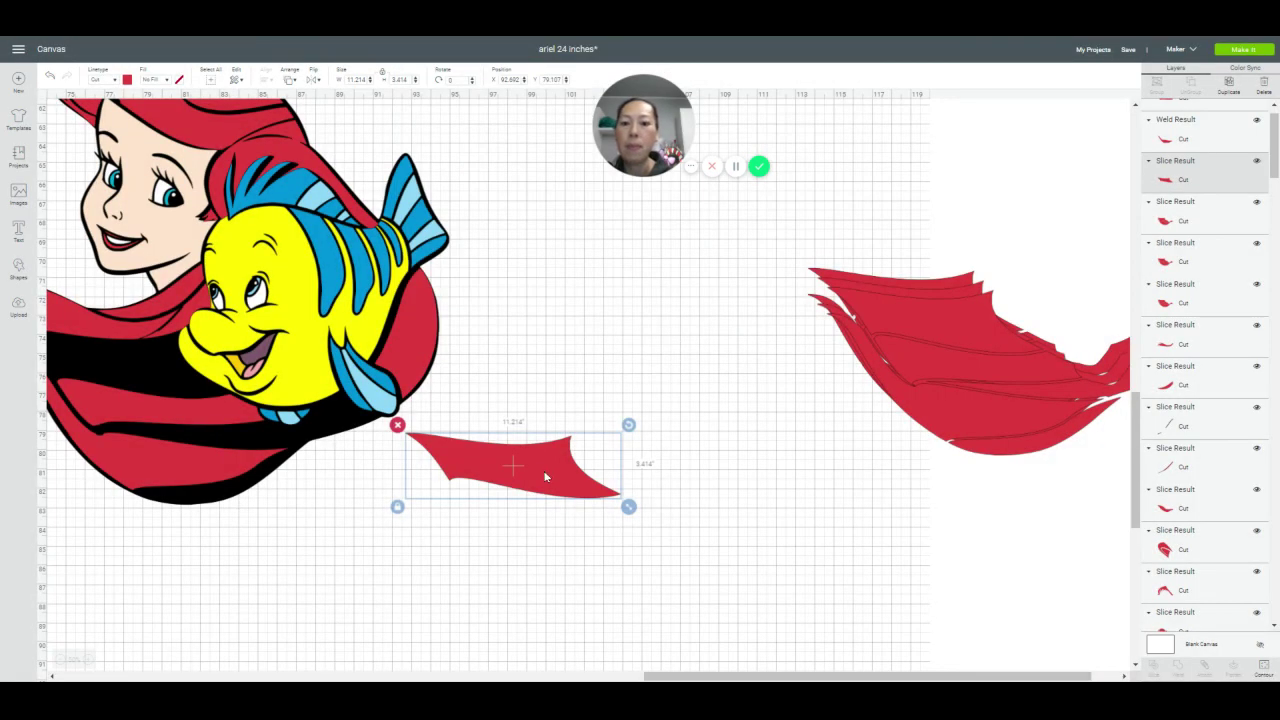
{"action": "left_click_drag", "start_coordinate": [528, 466], "coordinate": [146, 371]}
Pull another large hair copy off the stack and contour it so only the long thin strand with the jagged tail remains
{"action": "left_click_drag", "start_coordinate": [877, 381], "coordinate": [540, 566]}
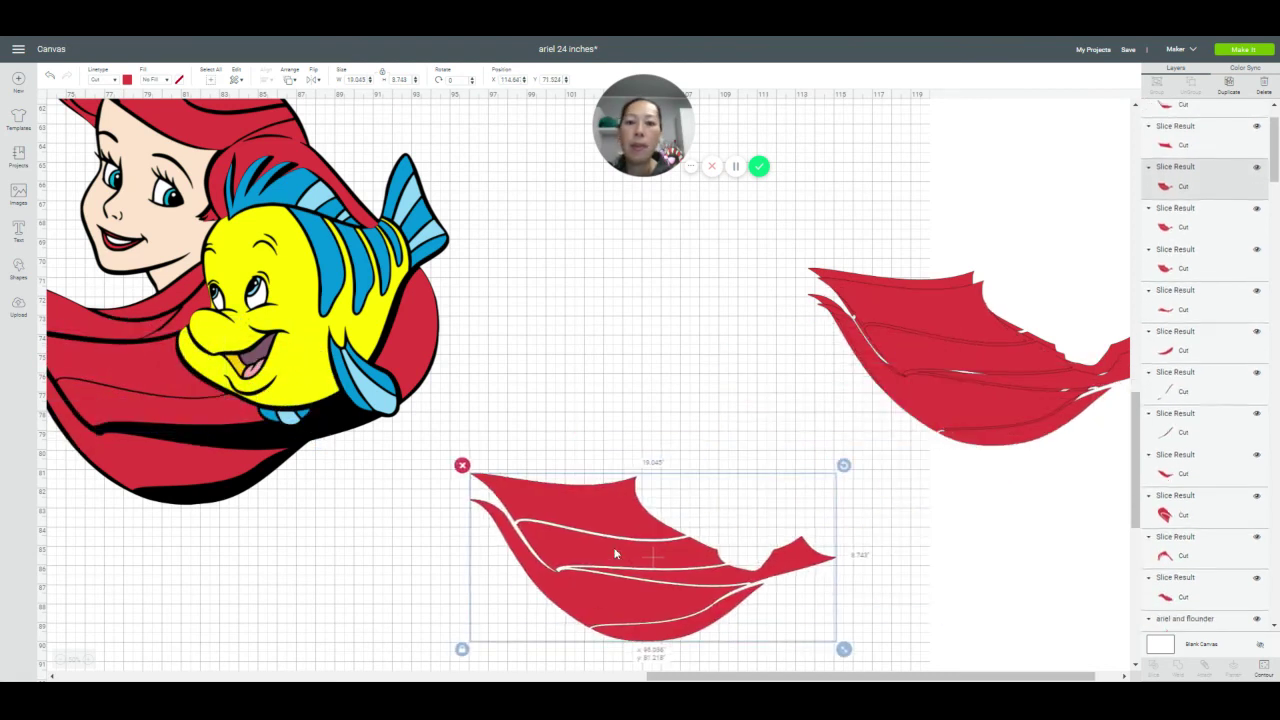
{"action": "left_click", "coordinate": [1262, 672]}
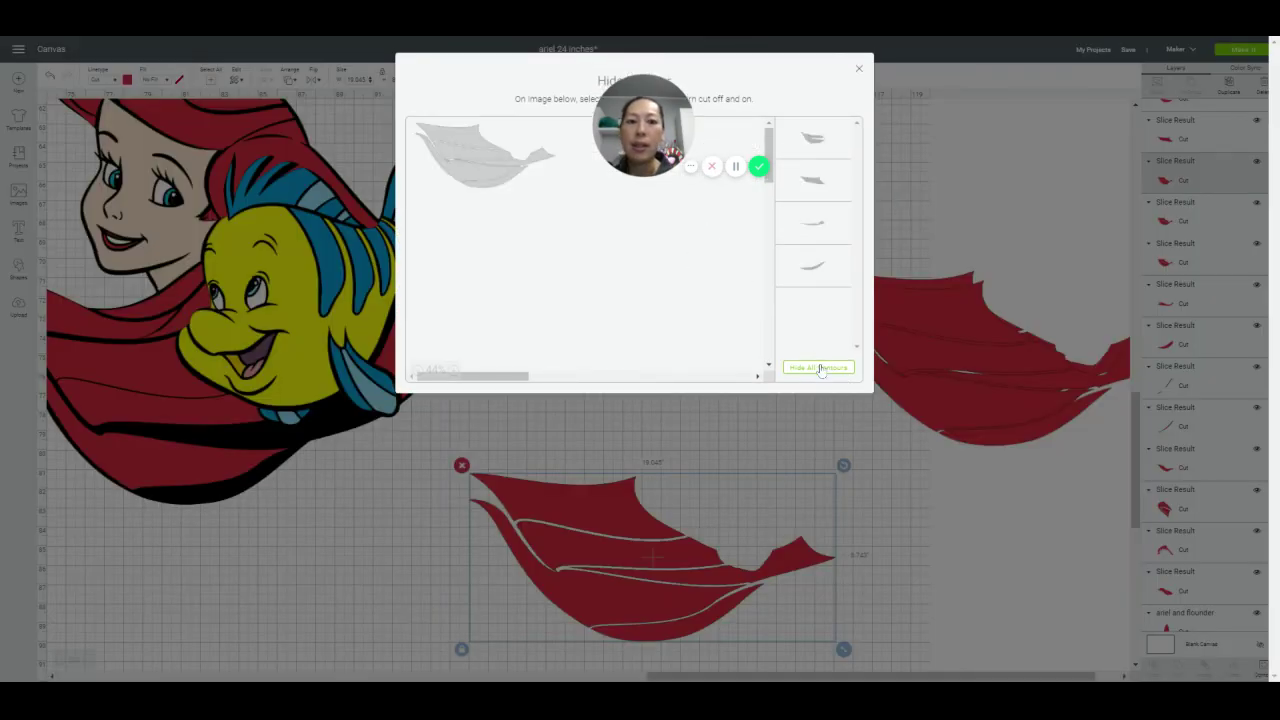
{"action": "left_click", "coordinate": [812, 369]}
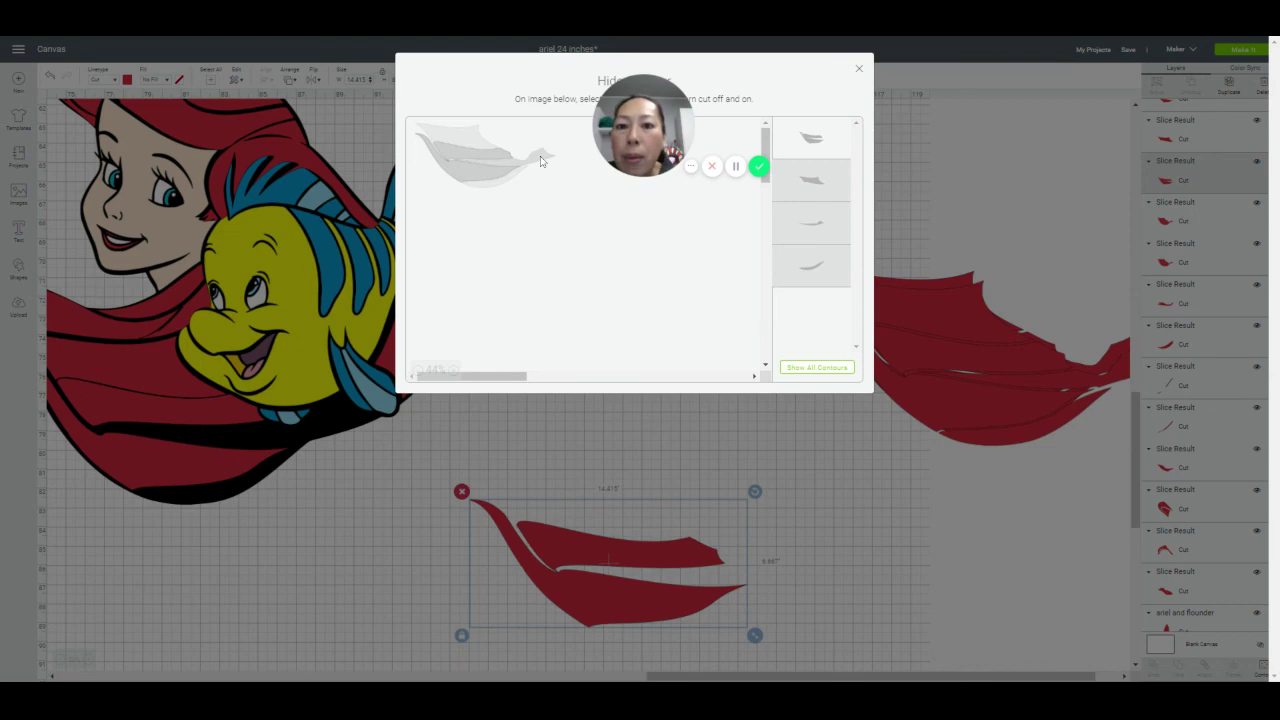
{"action": "left_click", "coordinate": [540, 160]}
{"action": "left_click", "coordinate": [458, 176]}
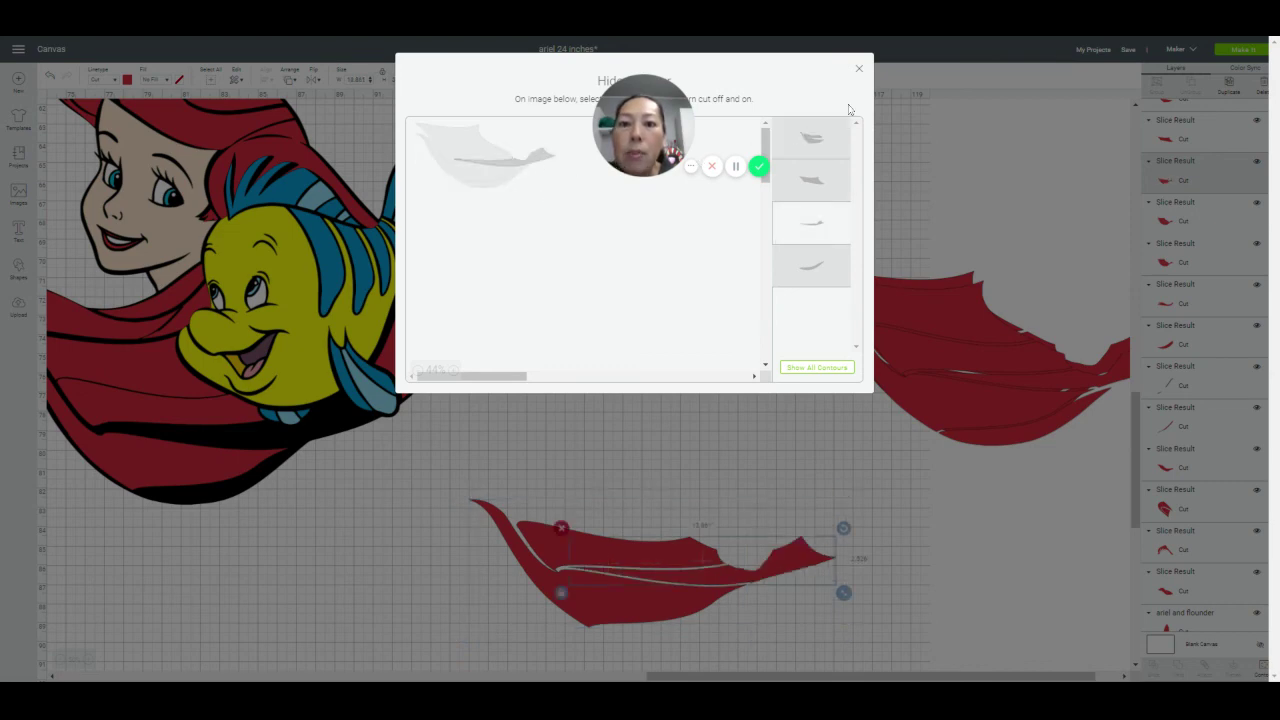
{"action": "left_click", "coordinate": [858, 68]}
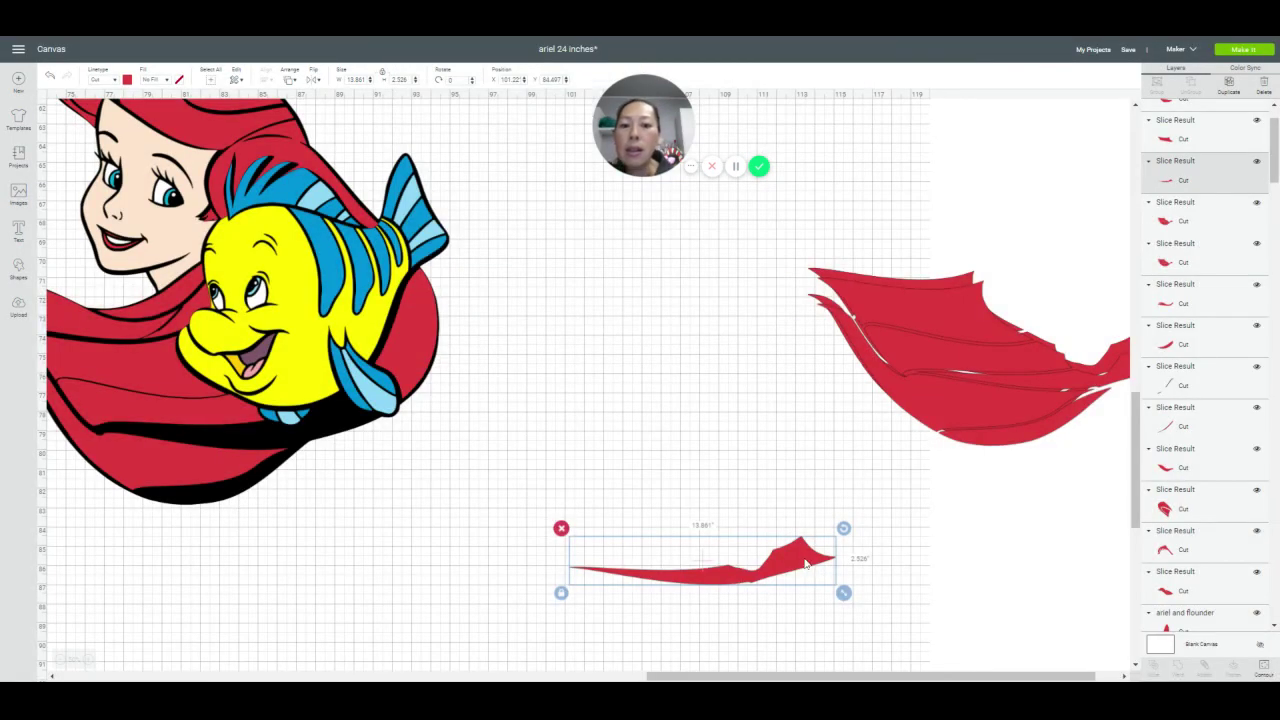
{"action": "left_click_drag", "start_coordinate": [806, 565], "coordinate": [595, 471]}
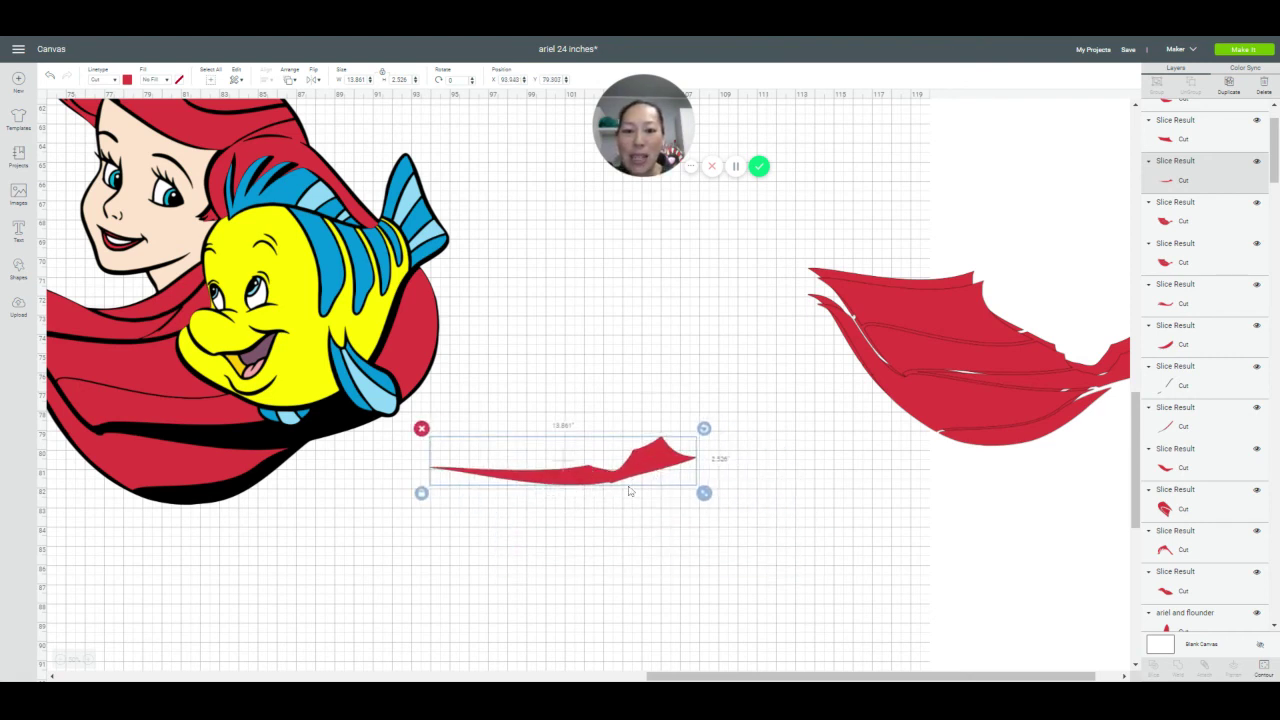
Contour the next large hair copy so only its bottom strand remains, and place that strand along the lower edge of the hair
{"action": "left_click", "coordinate": [991, 411]}
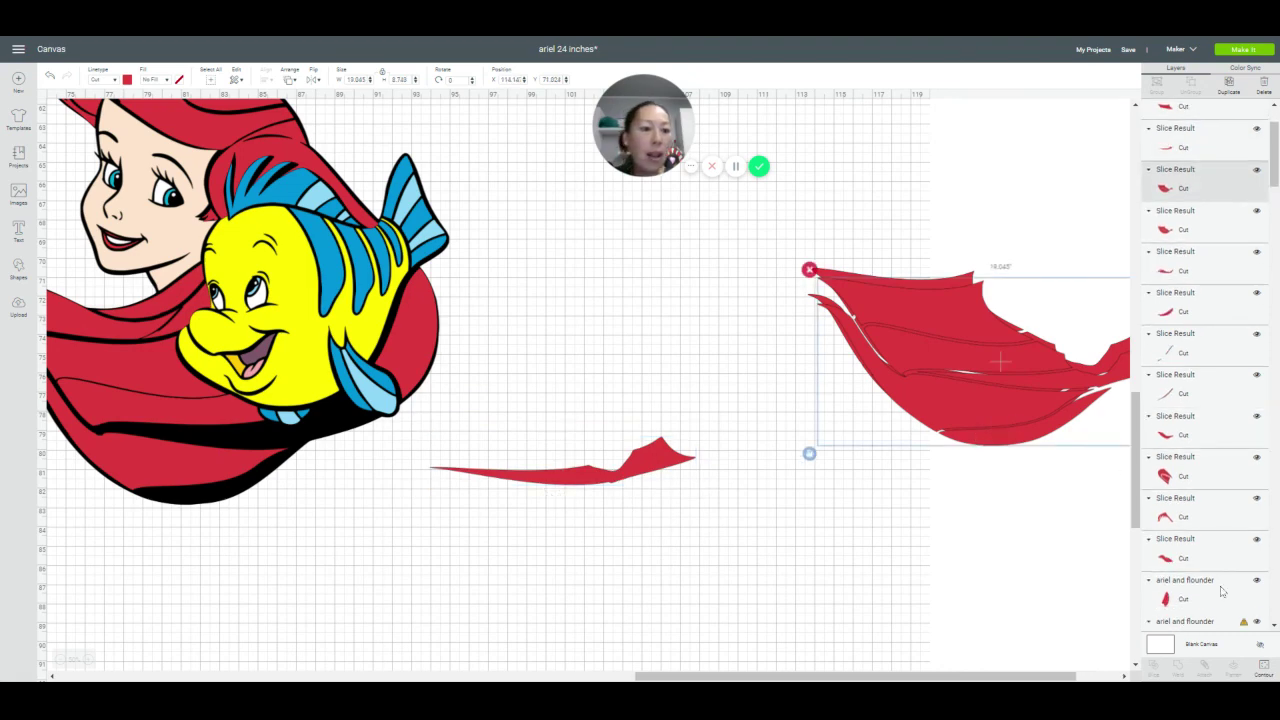
{"action": "left_click", "coordinate": [1264, 667]}
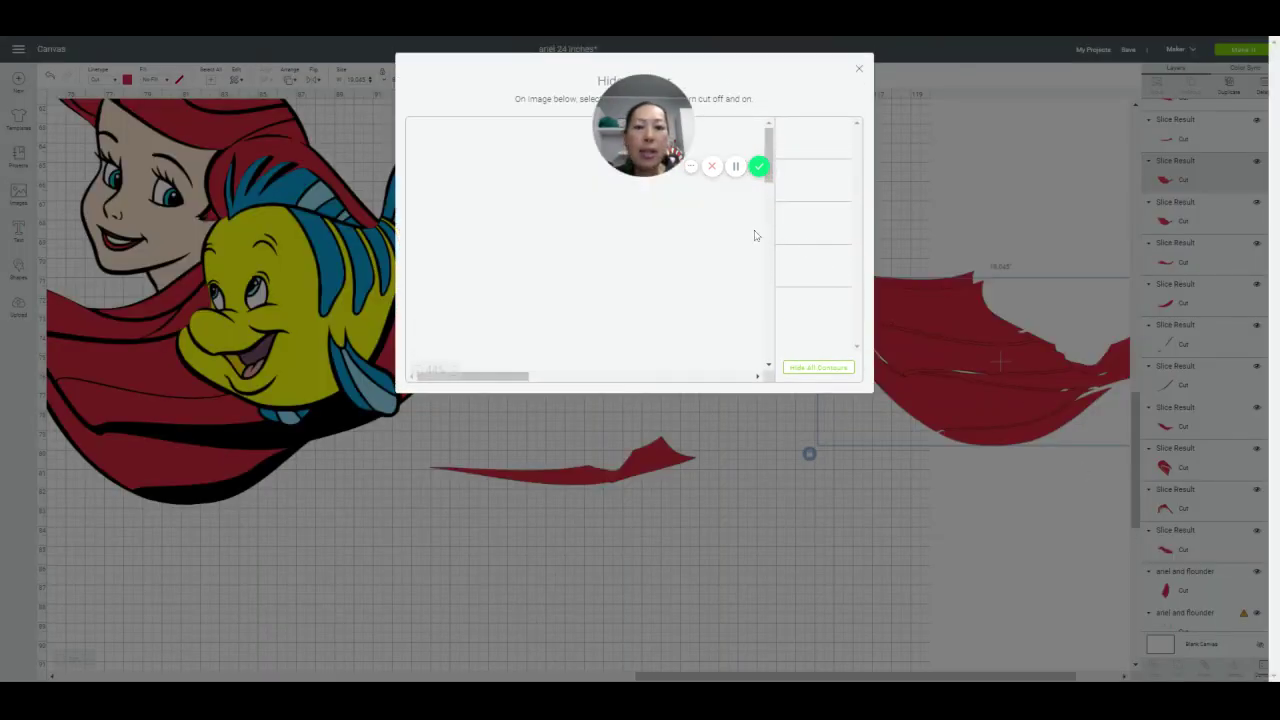
{"action": "left_click", "coordinate": [805, 366]}
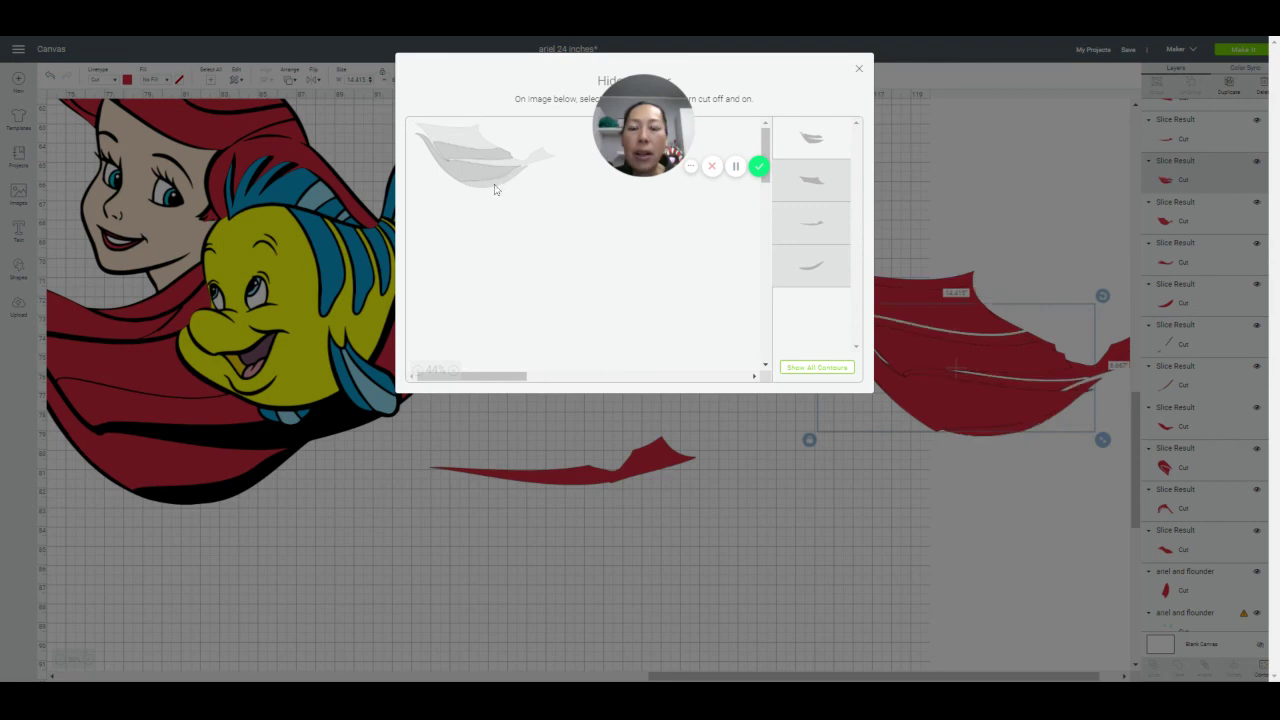
{"action": "left_click", "coordinate": [498, 190]}
{"action": "left_click", "coordinate": [450, 175]}
{"action": "left_click", "coordinate": [449, 175]}
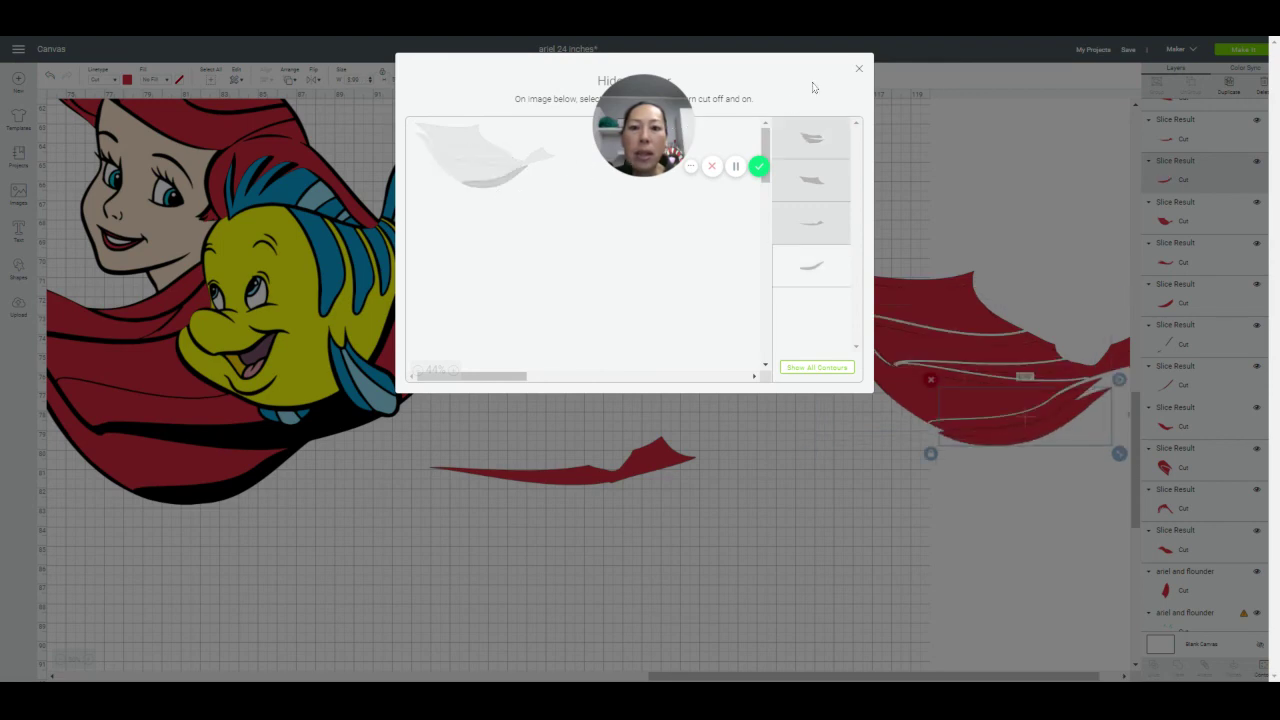
{"action": "left_click", "coordinate": [858, 70]}
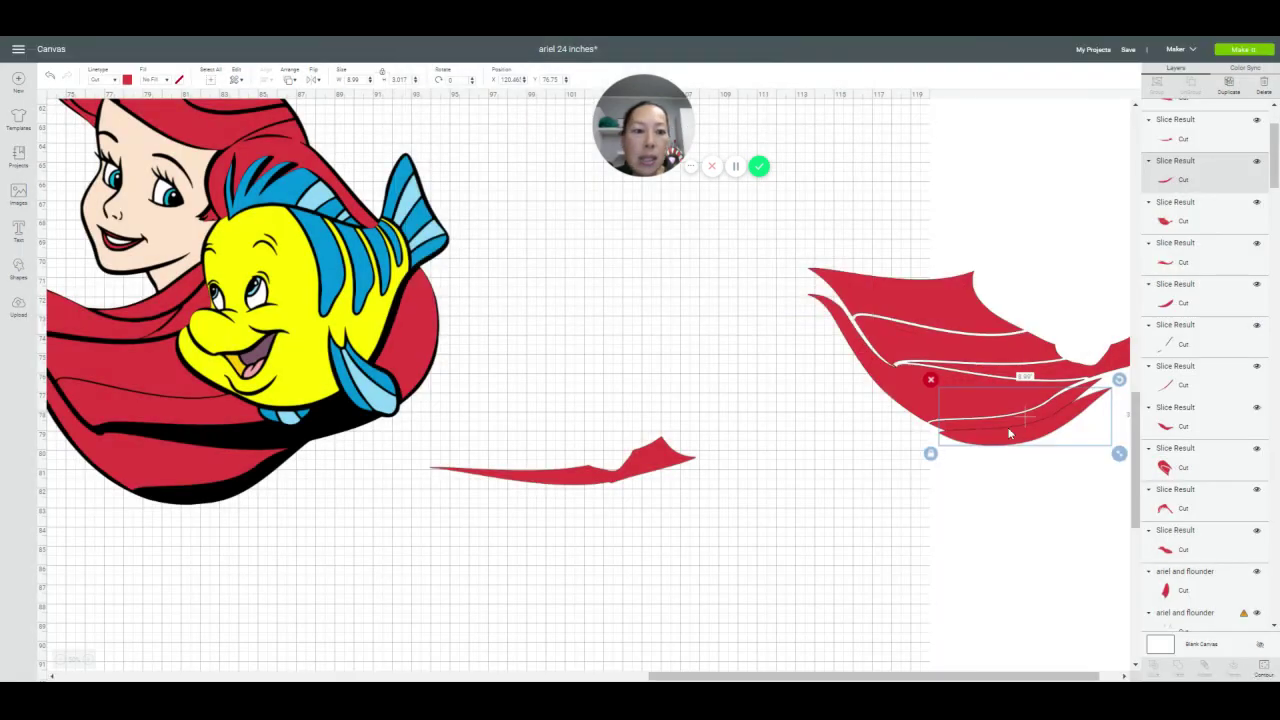
{"action": "left_click_drag", "start_coordinate": [1009, 433], "coordinate": [207, 489]}
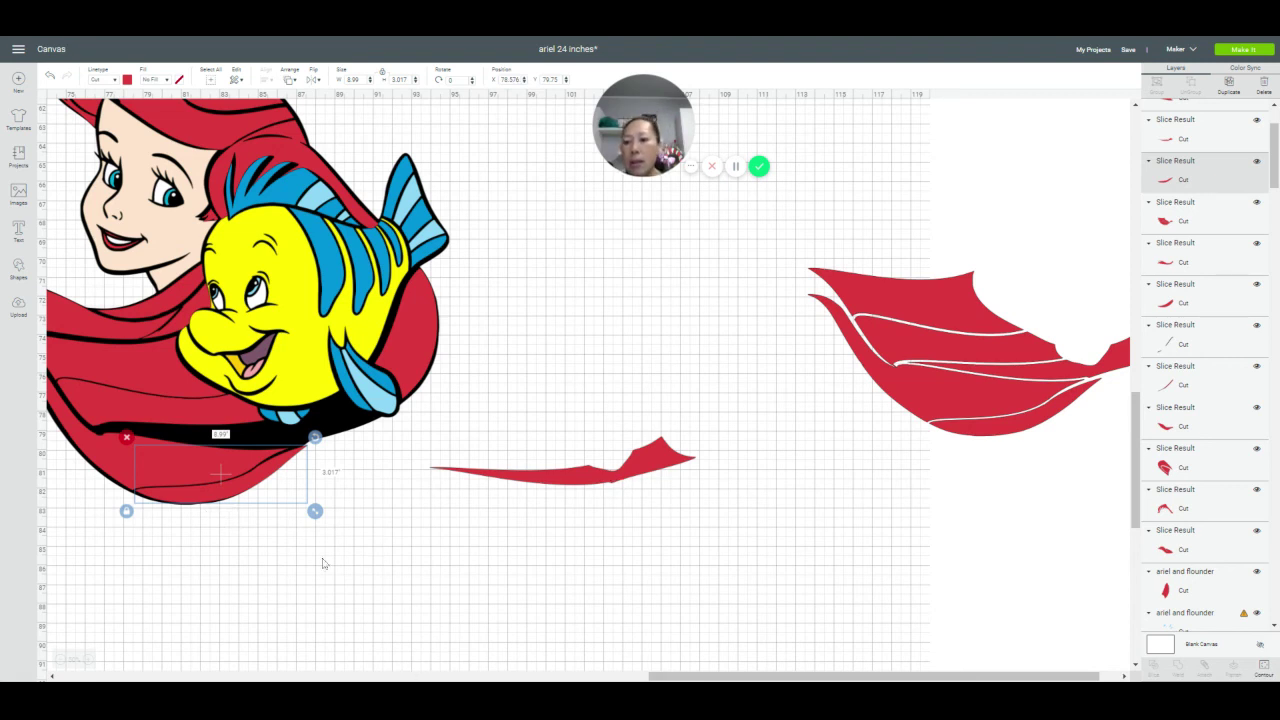
Nudge the long lower strand and the bottom strand left so they line up with the black hair outline
{"action": "left_click", "coordinate": [105, 455]}
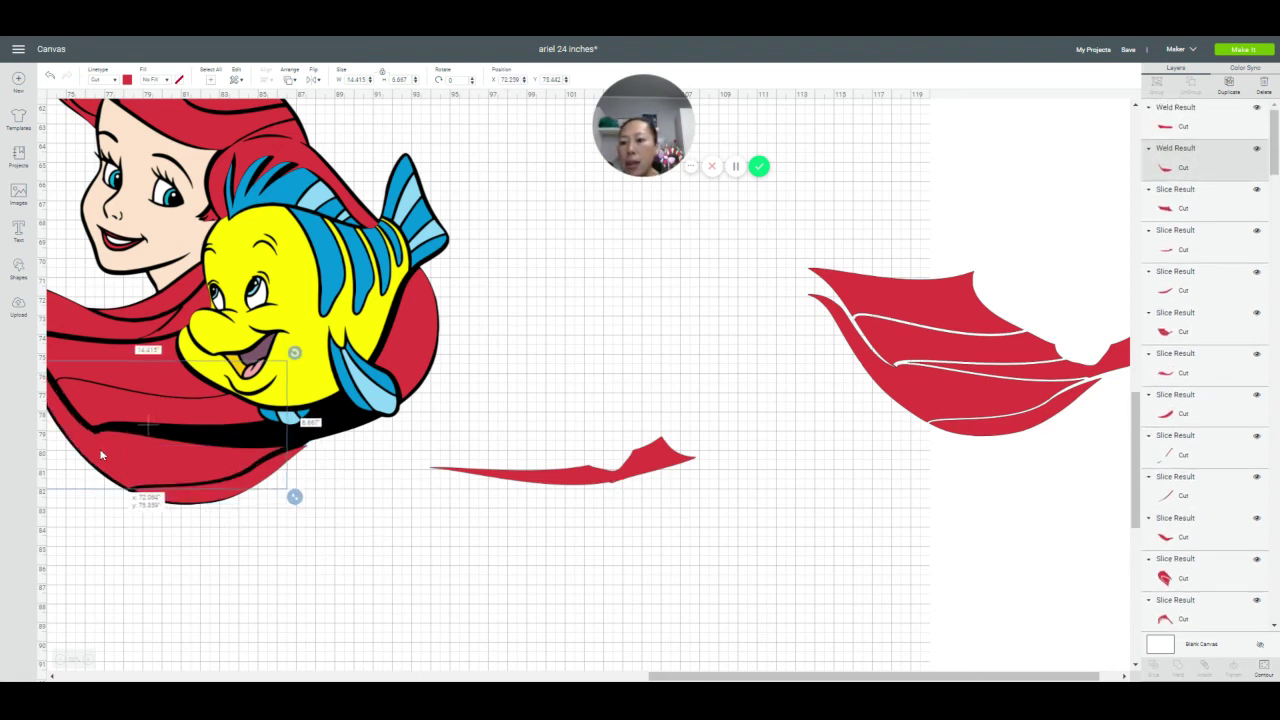
{"action": "left_click_drag", "start_coordinate": [668, 675], "coordinate": [585, 668]}
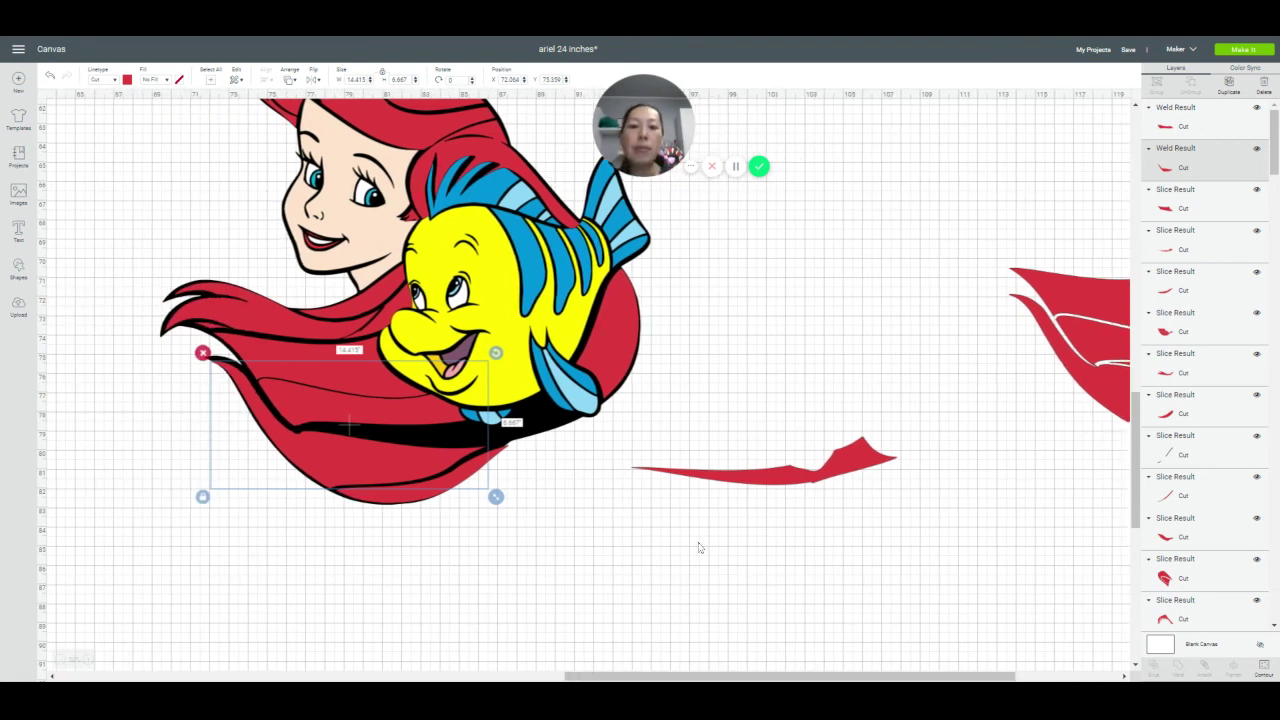
{"action": "left_click", "coordinate": [432, 497]}
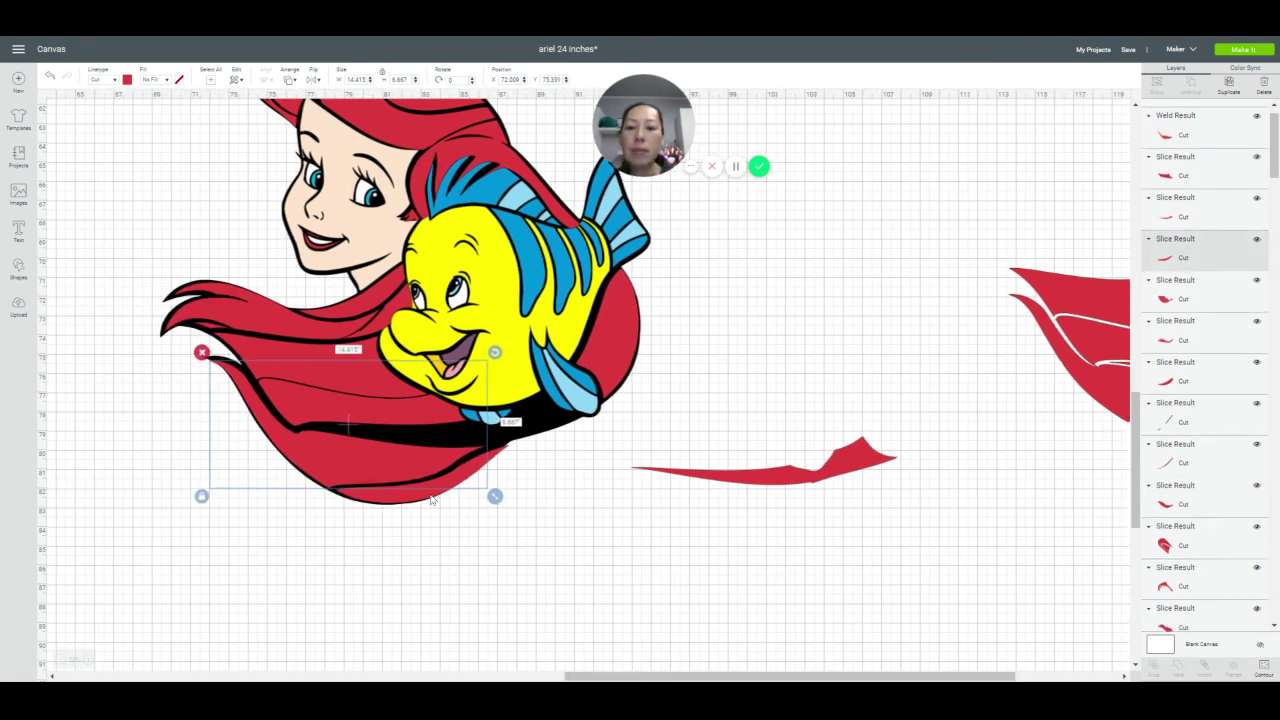
{"action": "left_click_drag", "start_coordinate": [422, 497], "coordinate": [423, 497]}
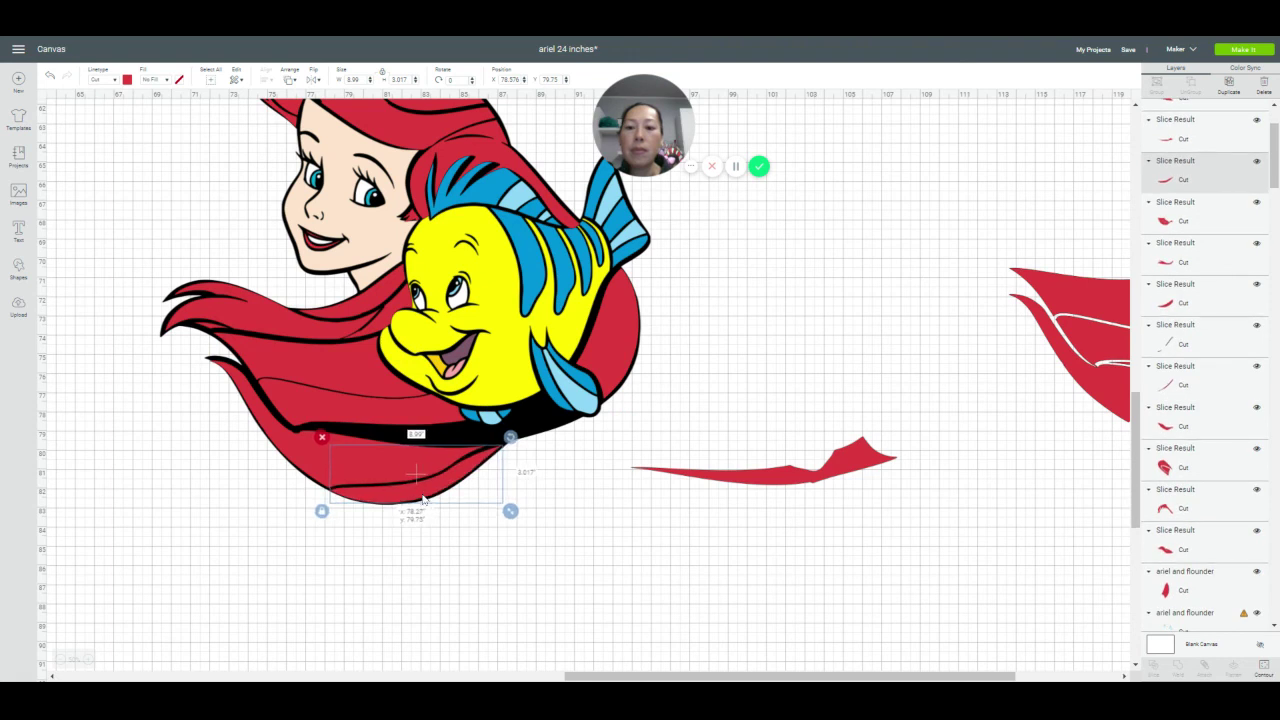
Bring the thin black sliced line piece from the upper canvas over and lay it across the tail end of the long thin red strand
{"action": "left_click", "coordinate": [838, 481]}
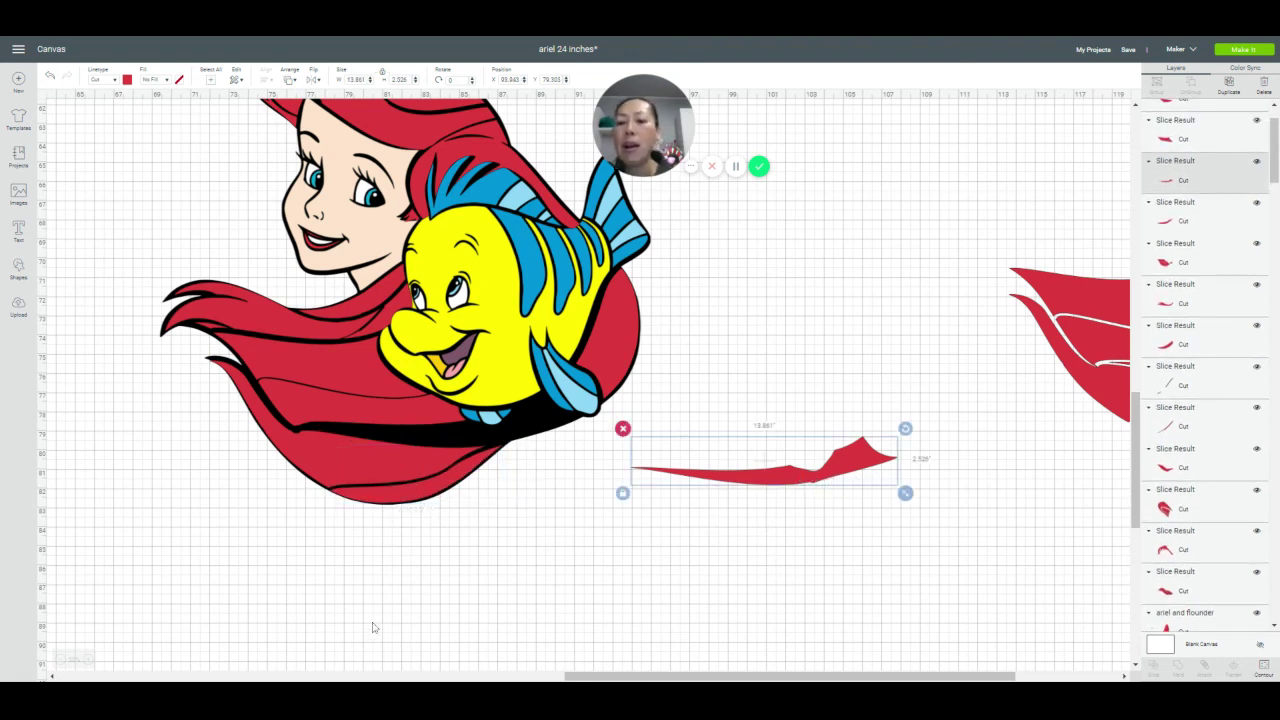
{"action": "scroll", "coordinate": [304, 635], "scroll_direction": "left", "scroll_amount": 15}
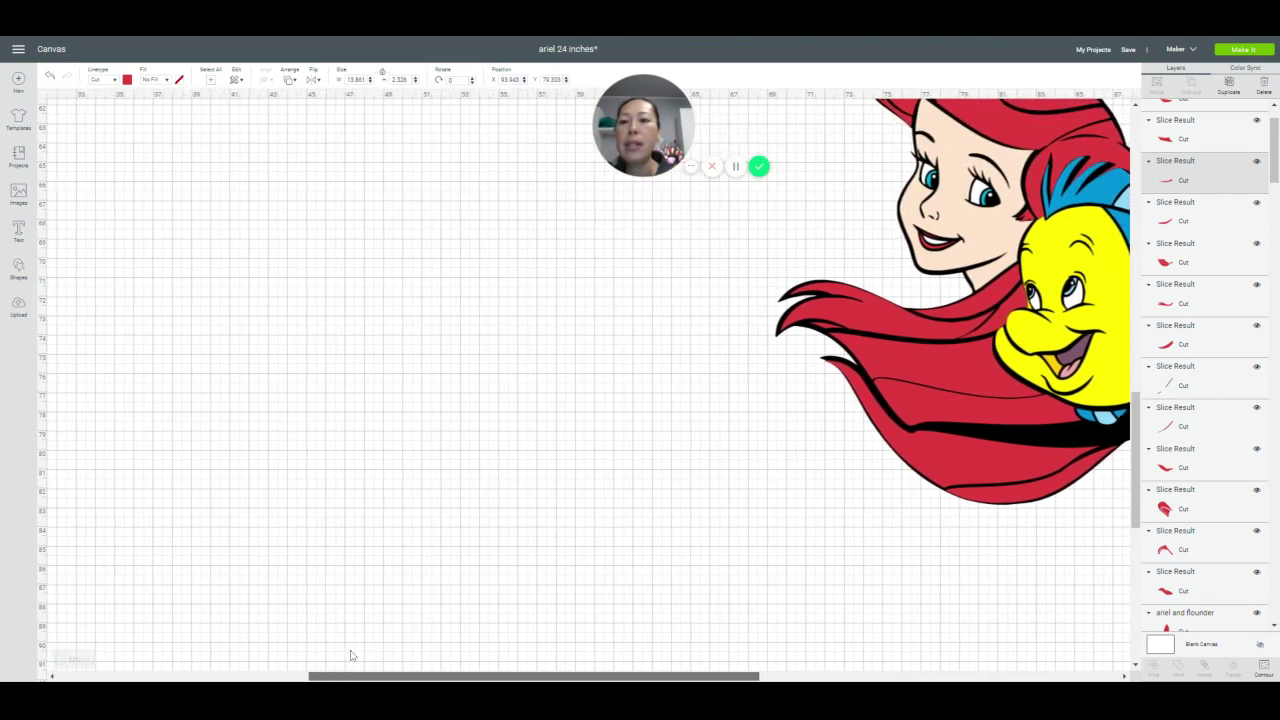
{"action": "scroll", "coordinate": [326, 512], "scroll_direction": "up", "scroll_amount": 8}
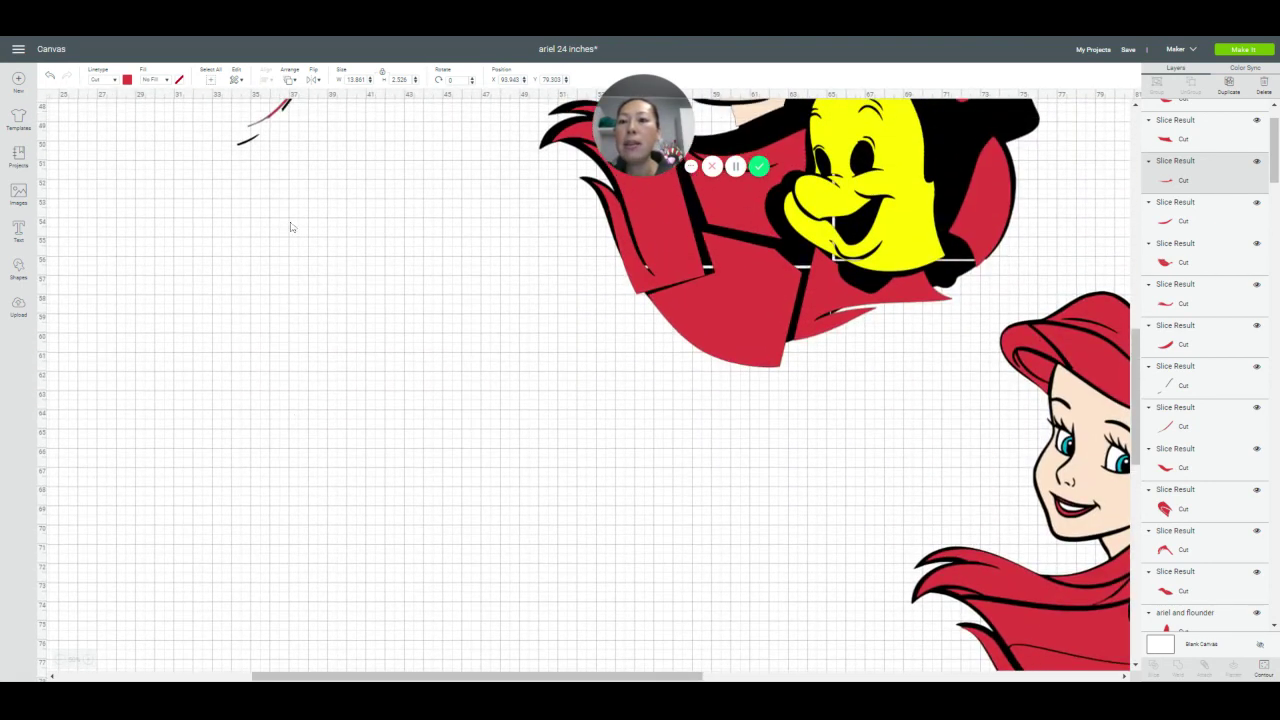
{"action": "left_click_drag", "start_coordinate": [242, 148], "coordinate": [822, 624]}
{"action": "left_click_drag", "start_coordinate": [435, 678], "coordinate": [657, 678]}
{"action": "left_click_drag", "start_coordinate": [330, 591], "coordinate": [906, 547]}
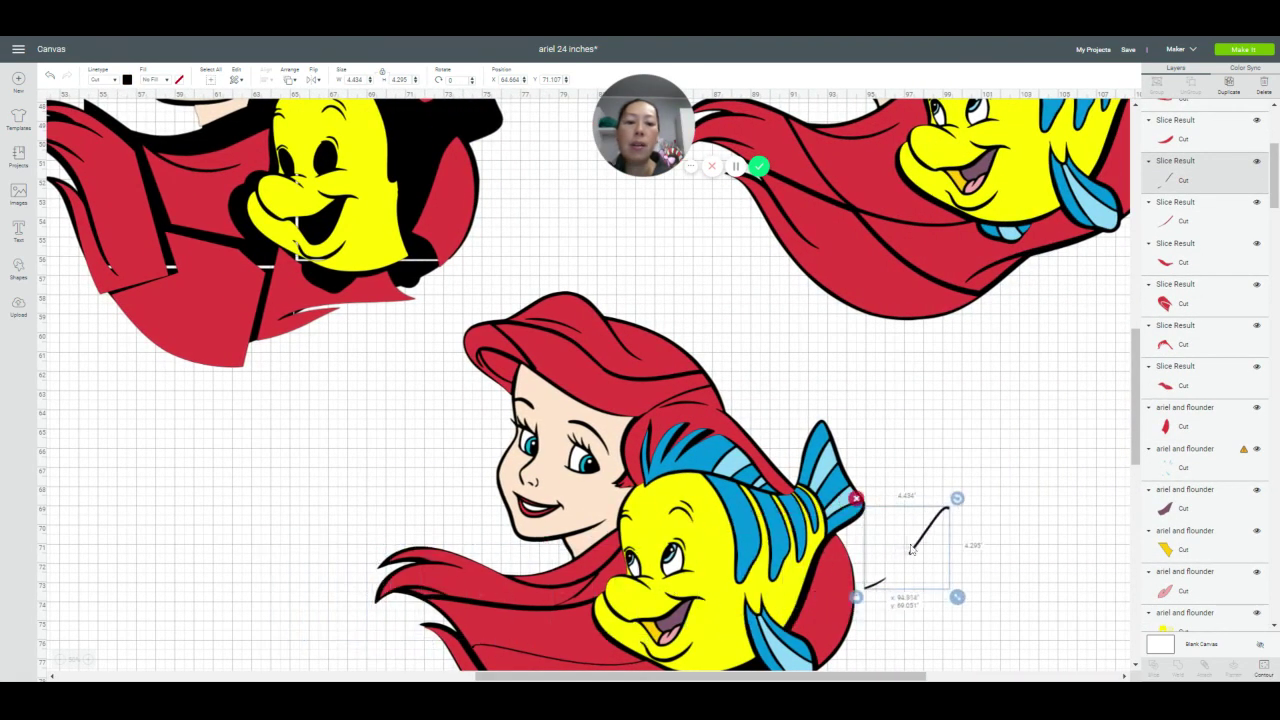
{"action": "scroll", "coordinate": [889, 533], "scroll_direction": "down", "scroll_amount": 8}
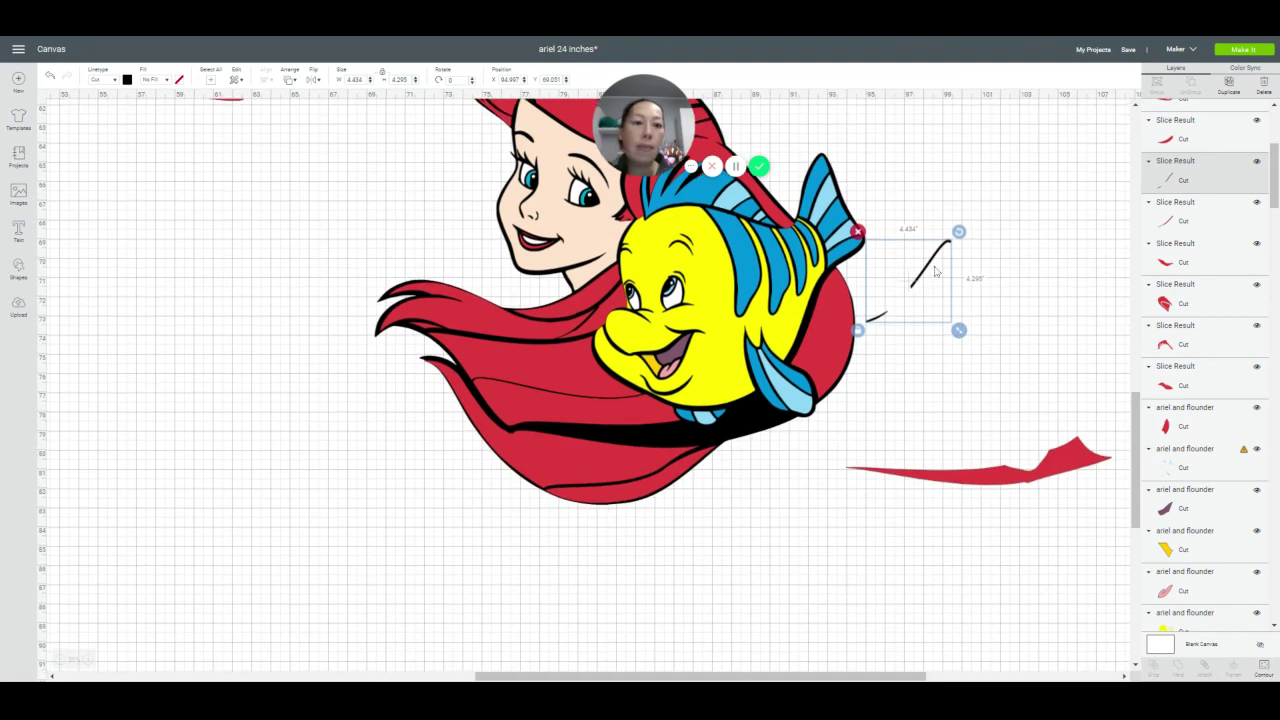
{"action": "left_click_drag", "start_coordinate": [926, 284], "coordinate": [1034, 478]}
{"action": "left_click", "coordinate": [889, 513]}
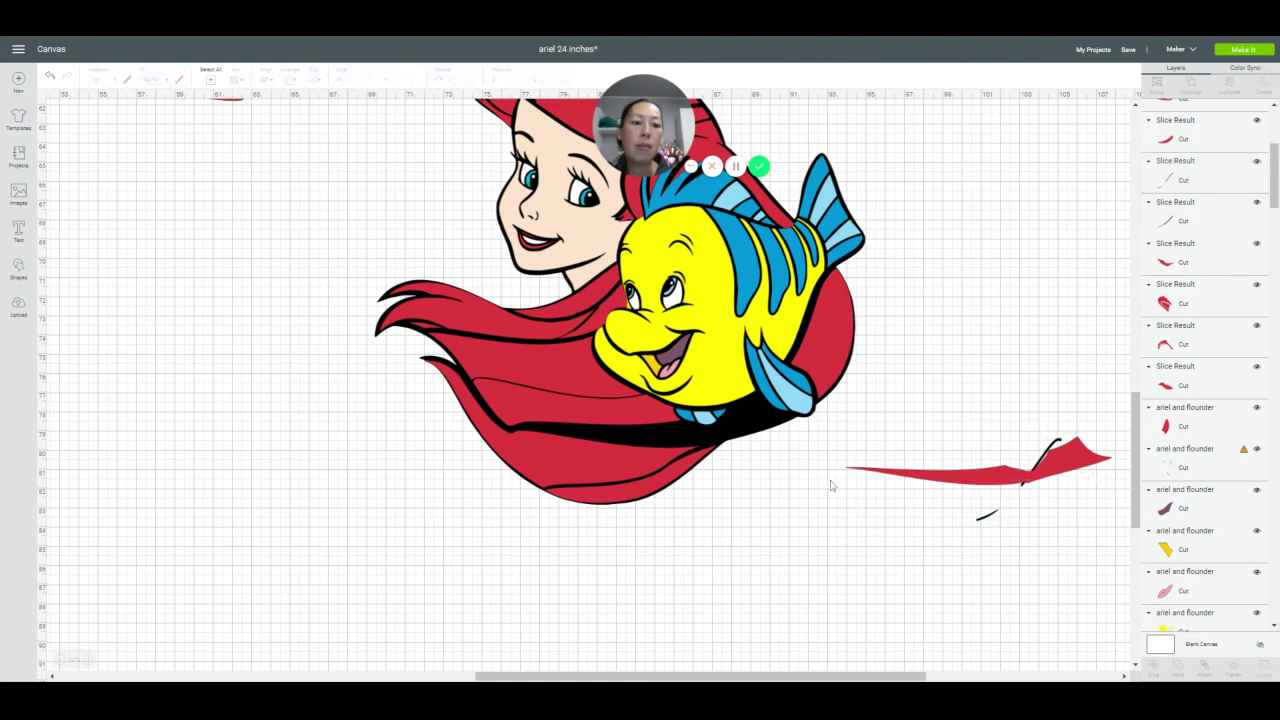
{"action": "left_click_drag", "start_coordinate": [618, 264], "coordinate": [863, 287]}
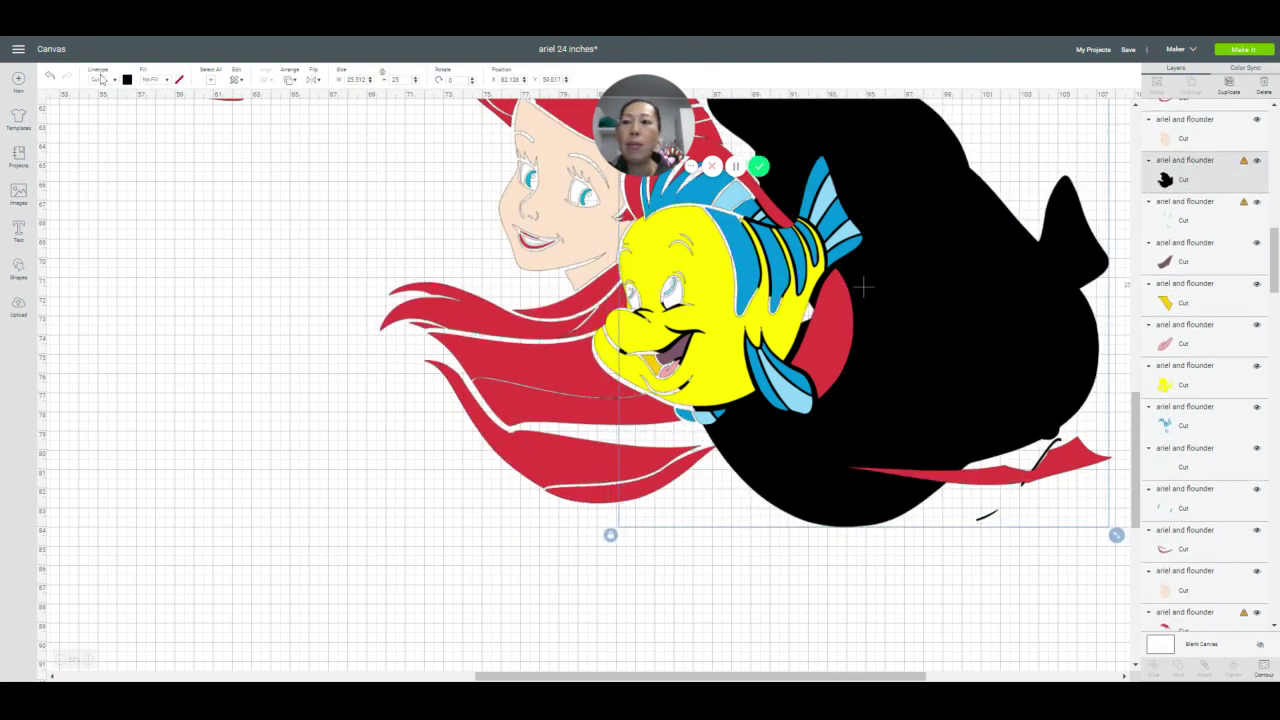
{"action": "left_click", "coordinate": [53, 80]}
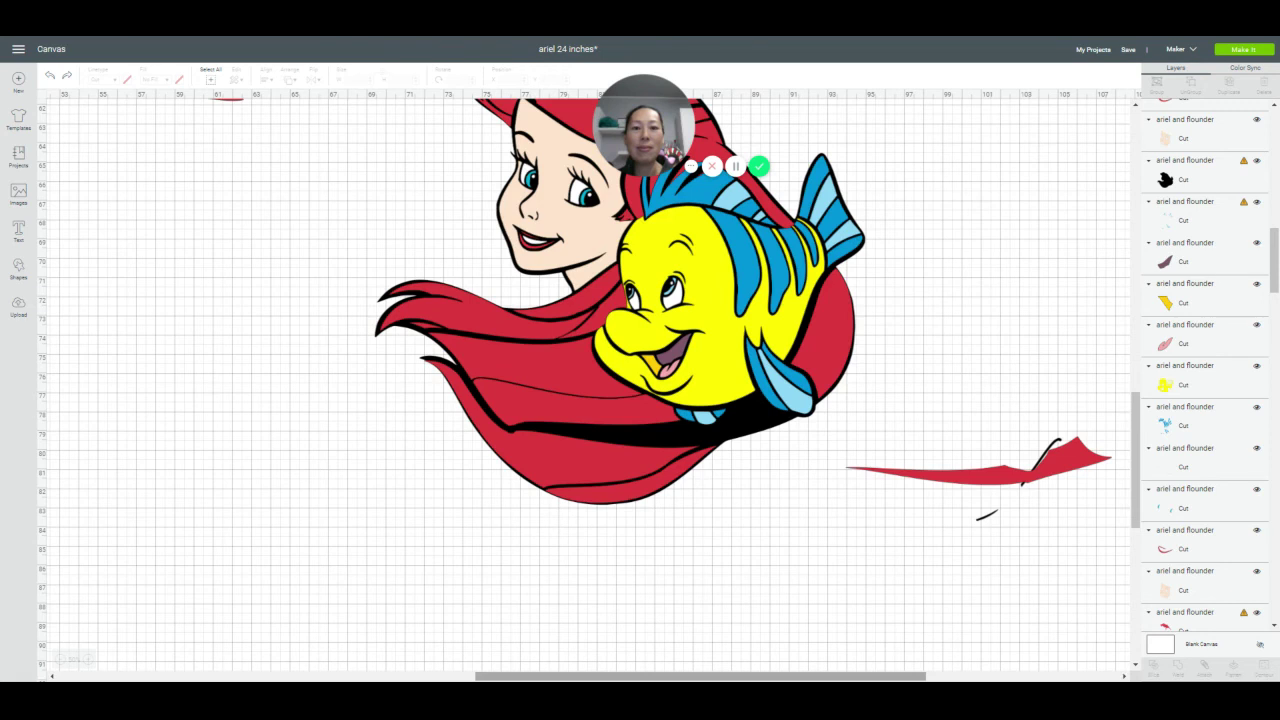
Slice the long thin red strand with the overlapping black line and pull the cut strand away below the hair
{"action": "left_click_drag", "start_coordinate": [1062, 600], "coordinate": [1032, 430]}
{"action": "left_click", "coordinate": [1155, 670]}
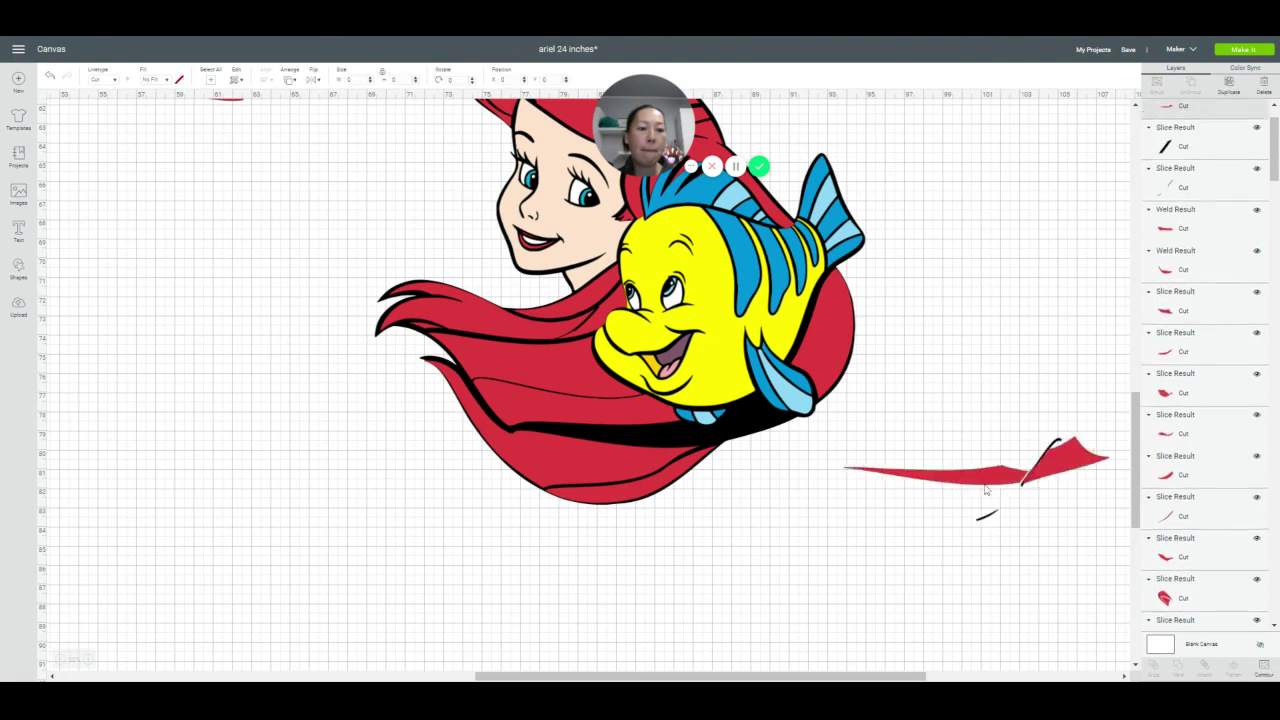
{"action": "left_click_drag", "start_coordinate": [985, 490], "coordinate": [740, 573]}
Duplicate the cut strand, hide the copy's wide tail piece with Contour, and fit the long part along the lower black hair gap
{"action": "left_click", "coordinate": [1229, 88]}
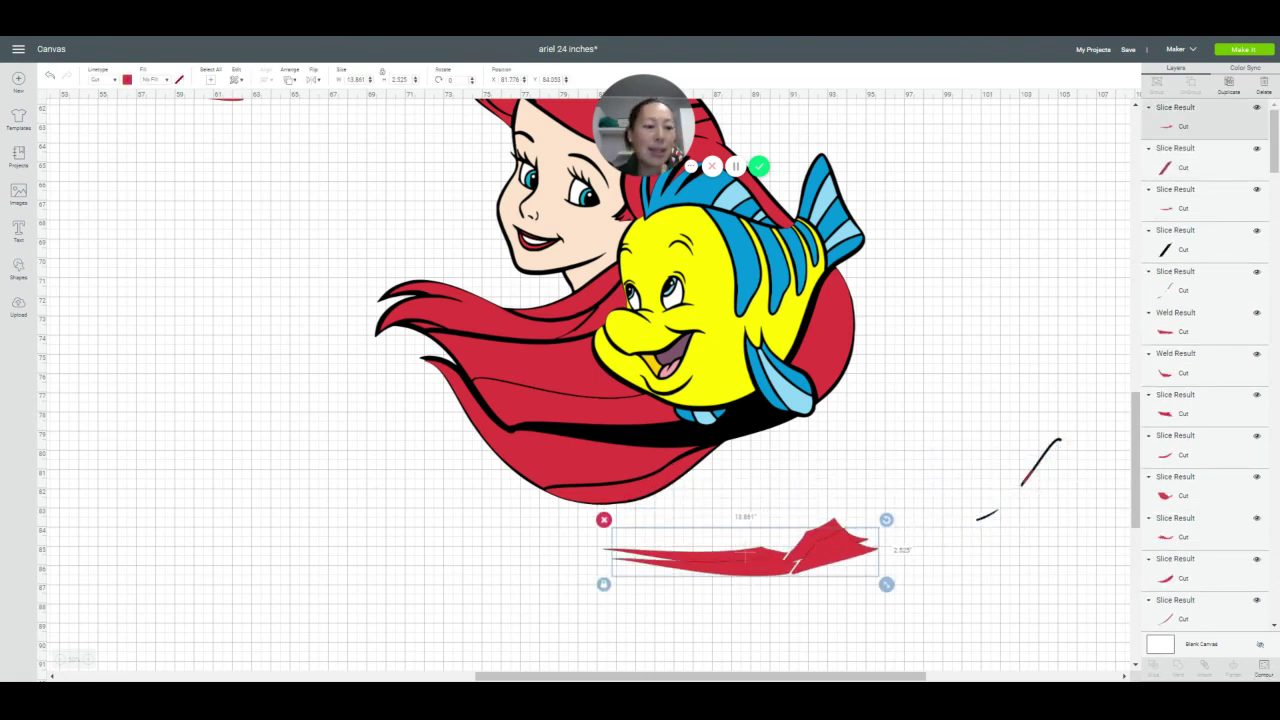
{"action": "left_click", "coordinate": [1266, 672]}
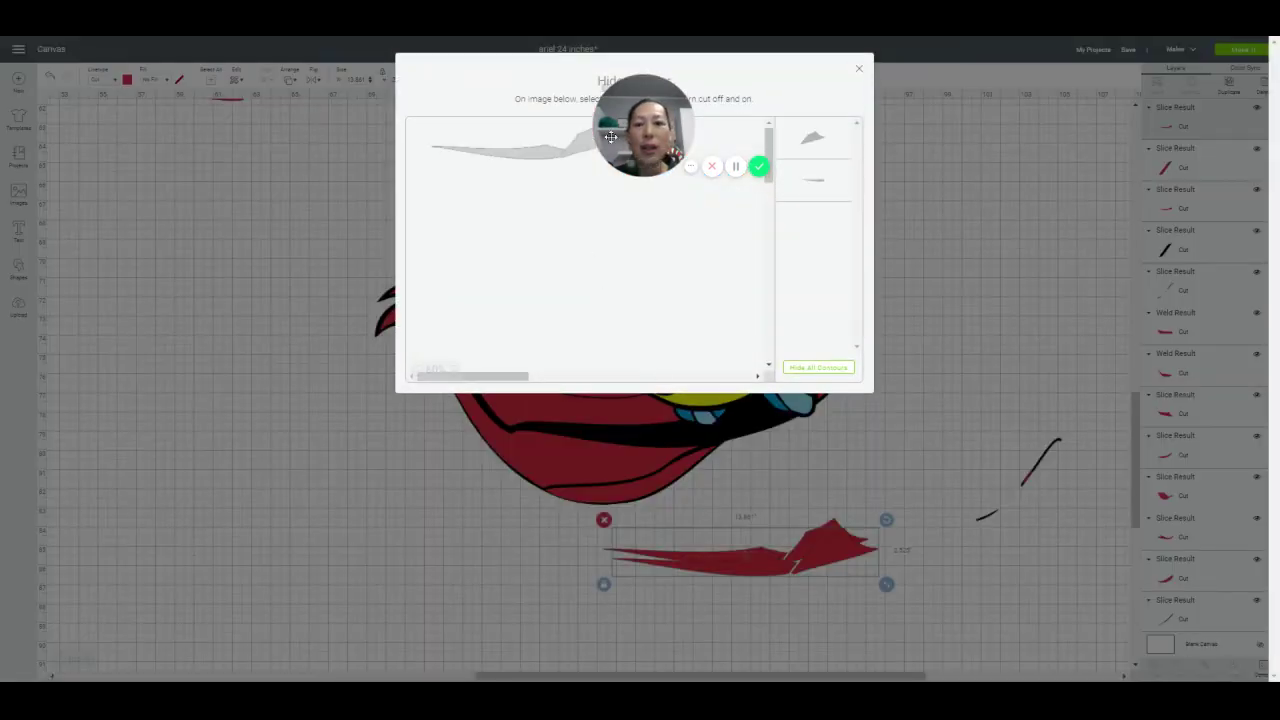
{"action": "left_click", "coordinate": [701, 119]}
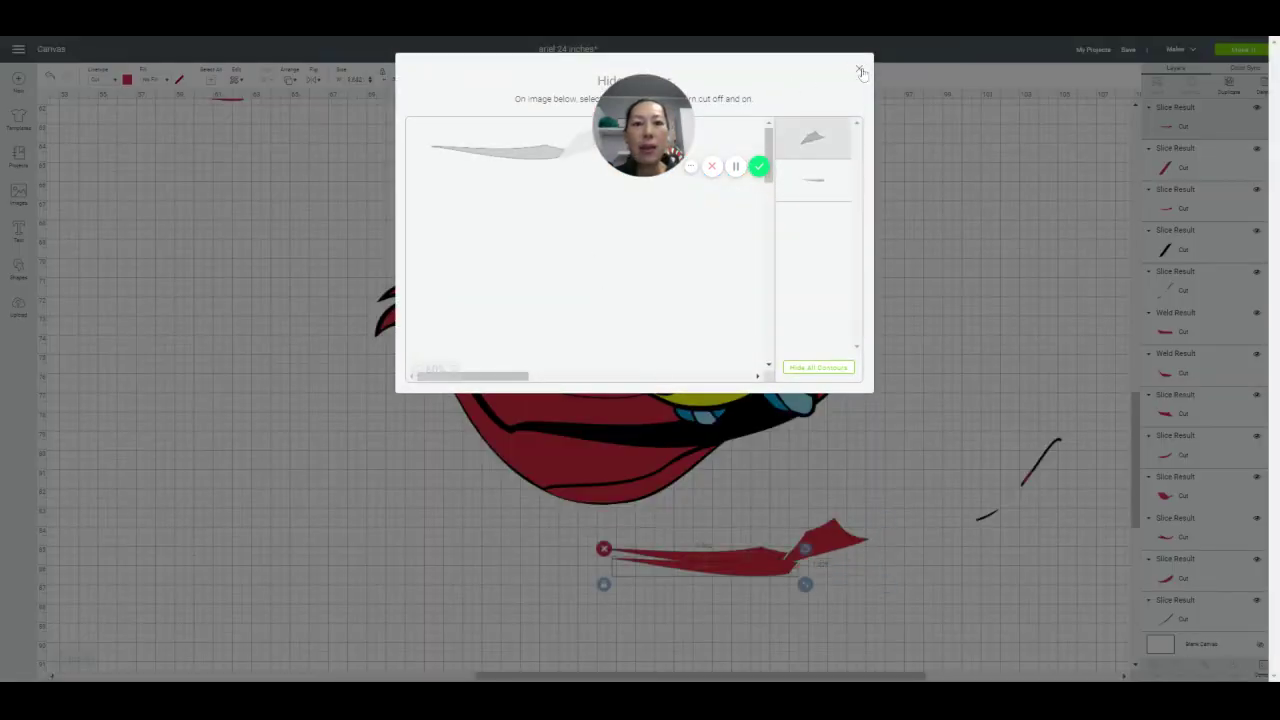
{"action": "left_click", "coordinate": [860, 71]}
{"action": "left_click_drag", "start_coordinate": [763, 572], "coordinate": [676, 442]}
Contour the other copy of the cut strand so only the wide tail piece remains, and place it in the black gap below Flounder
{"action": "left_click", "coordinate": [835, 551]}
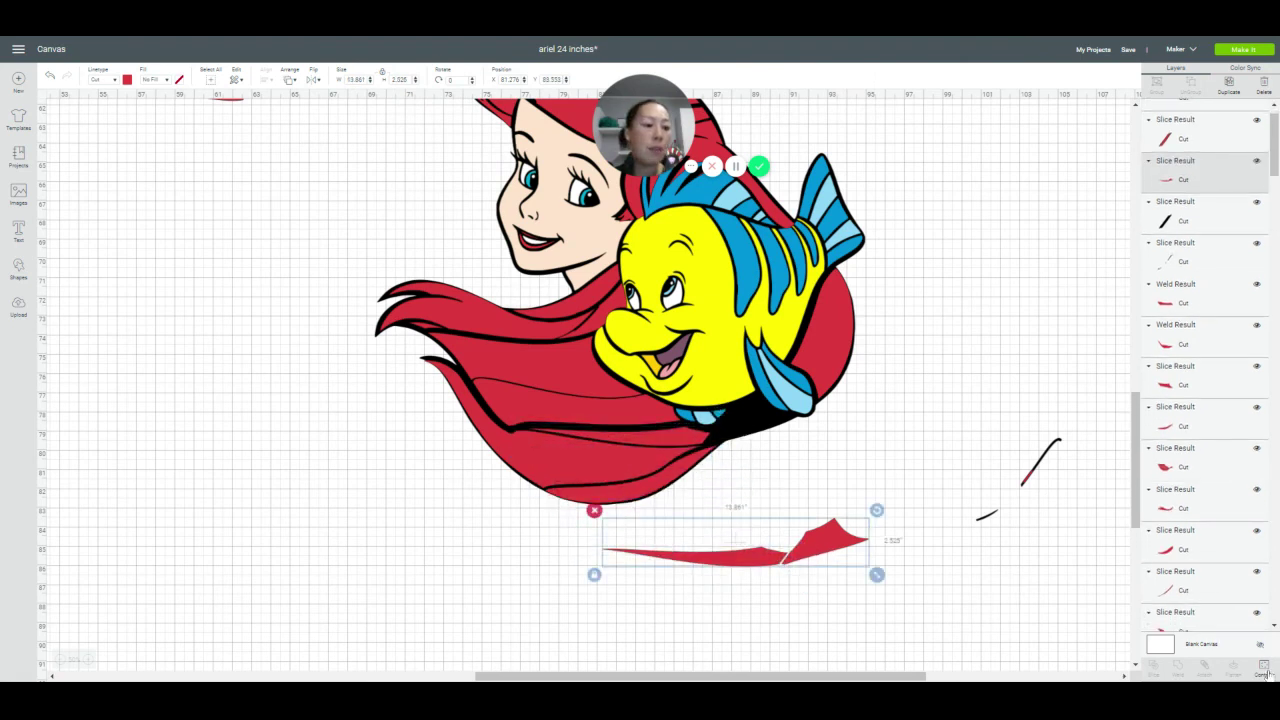
{"action": "left_click", "coordinate": [1263, 666]}
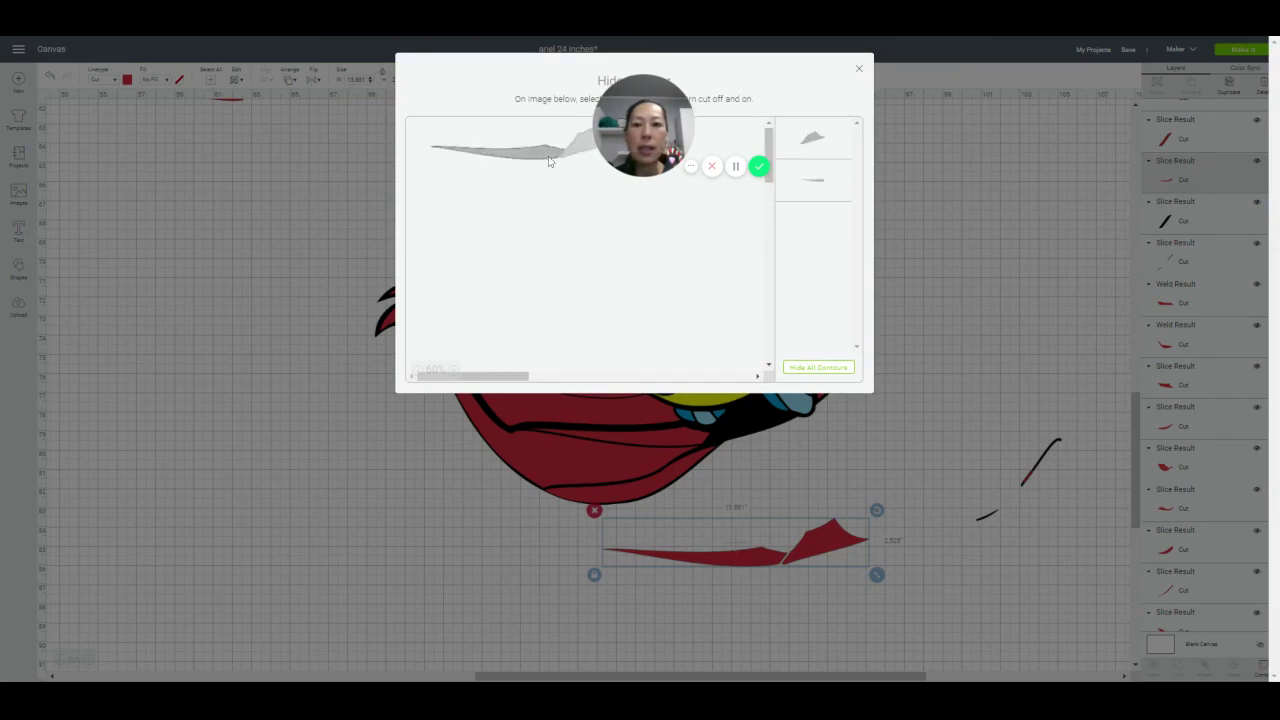
{"action": "left_click", "coordinate": [550, 158]}
{"action": "left_click", "coordinate": [858, 71]}
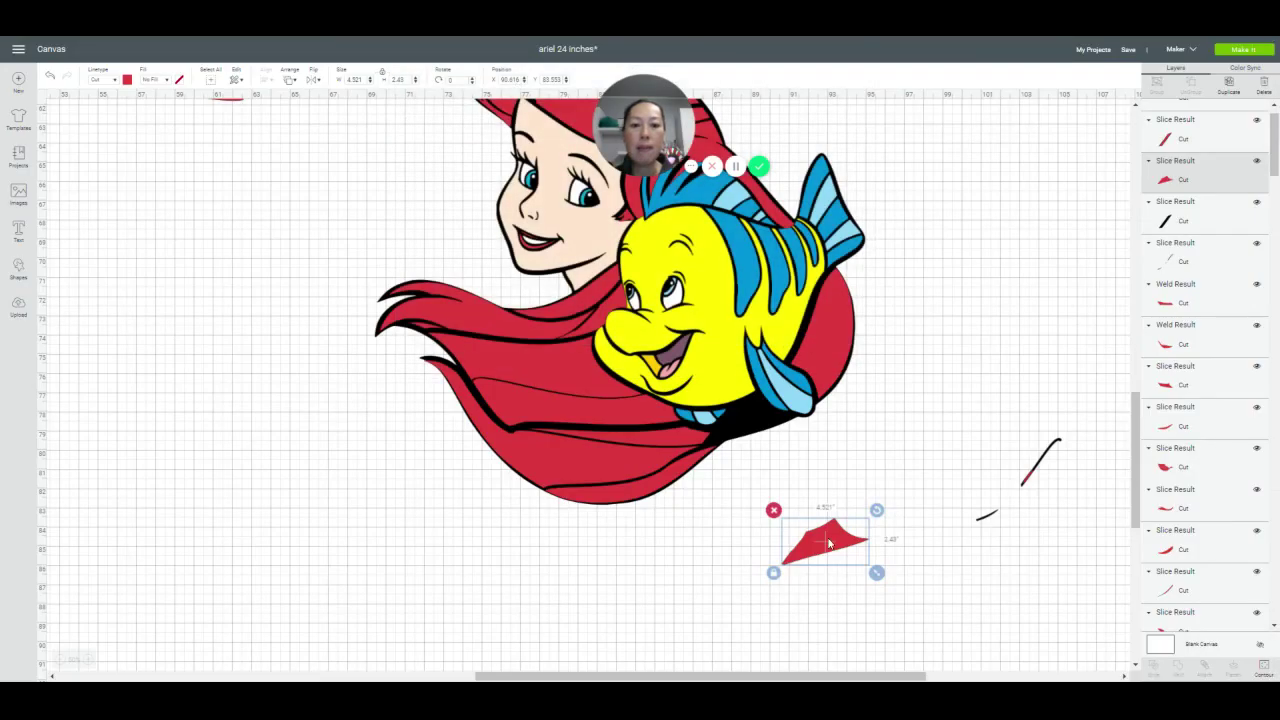
{"action": "left_click_drag", "start_coordinate": [828, 543], "coordinate": [747, 422]}
Delete the leftover sliced line pieces and the spare large red hair piece beside the design
{"action": "mouse_move", "coordinate": [1001, 565]}
{"action": "left_mouse_down"}
{"action": "mouse_move", "coordinate": [1017, 421]}
{"action": "mouse_move", "coordinate": [1053, 413]}
{"action": "left_mouse_up"}
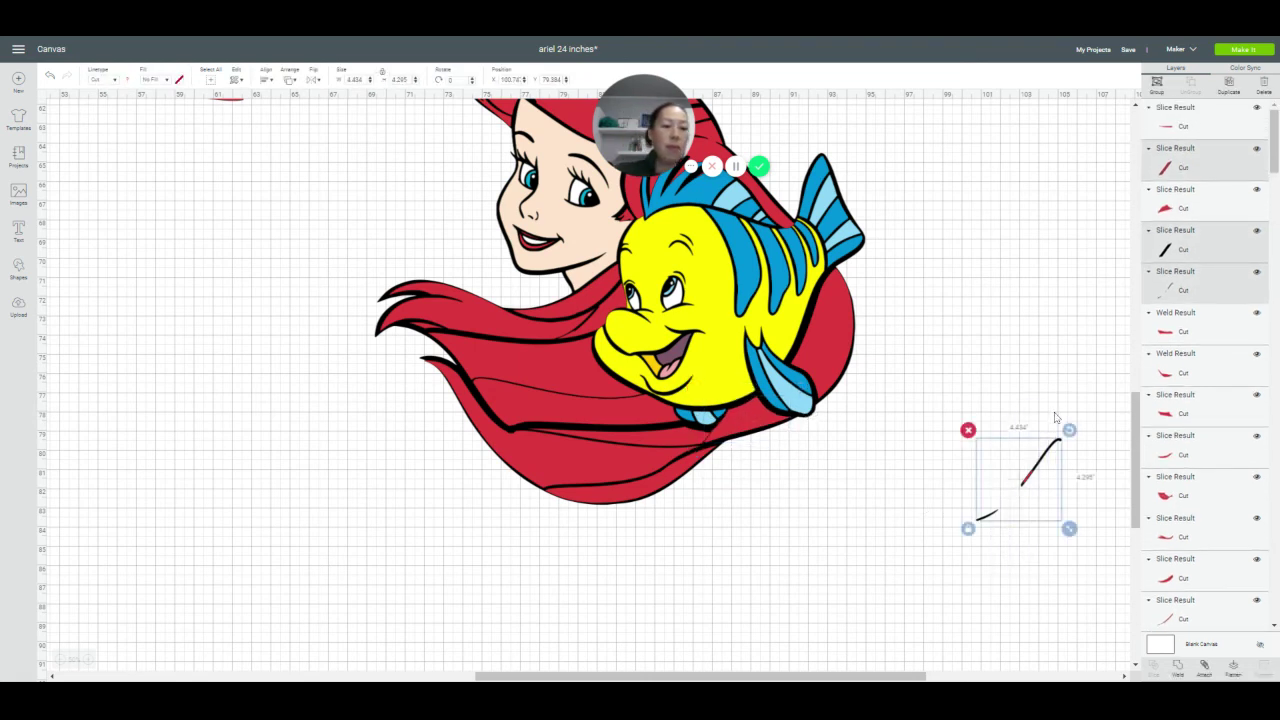
{"action": "key", "text": "Delete"}
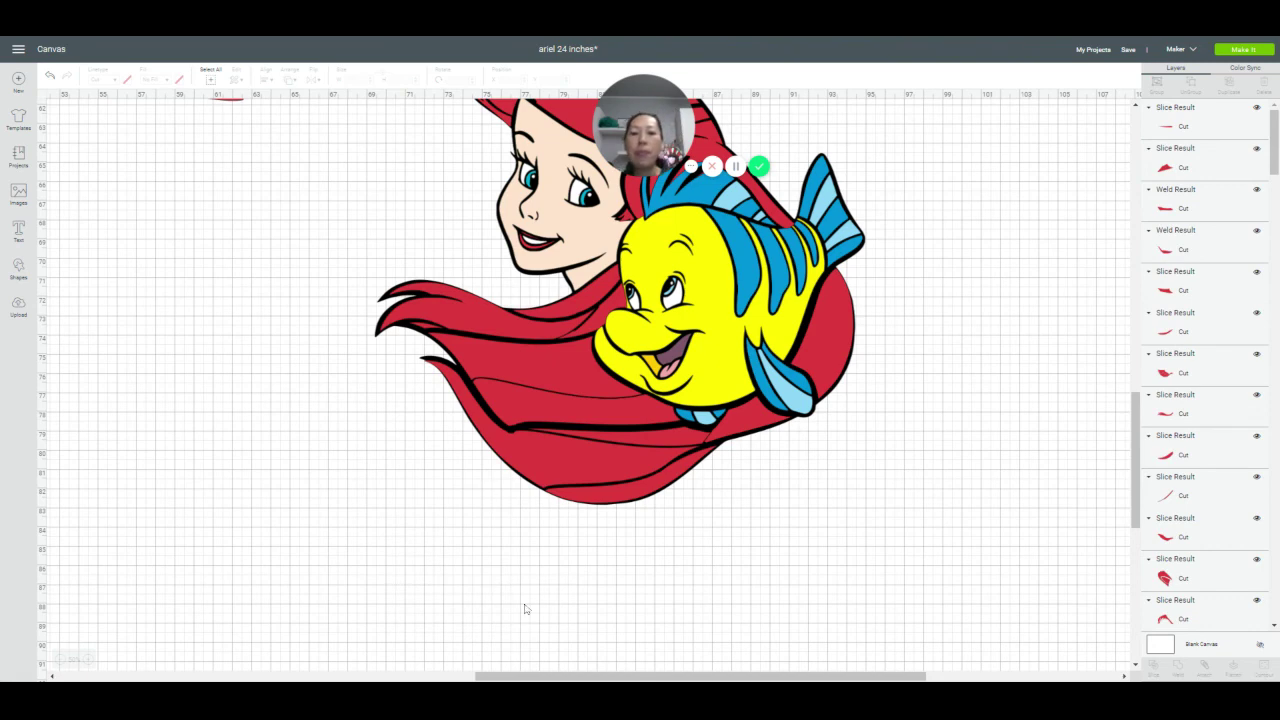
{"action": "left_click_drag", "start_coordinate": [509, 672], "coordinate": [431, 672]}
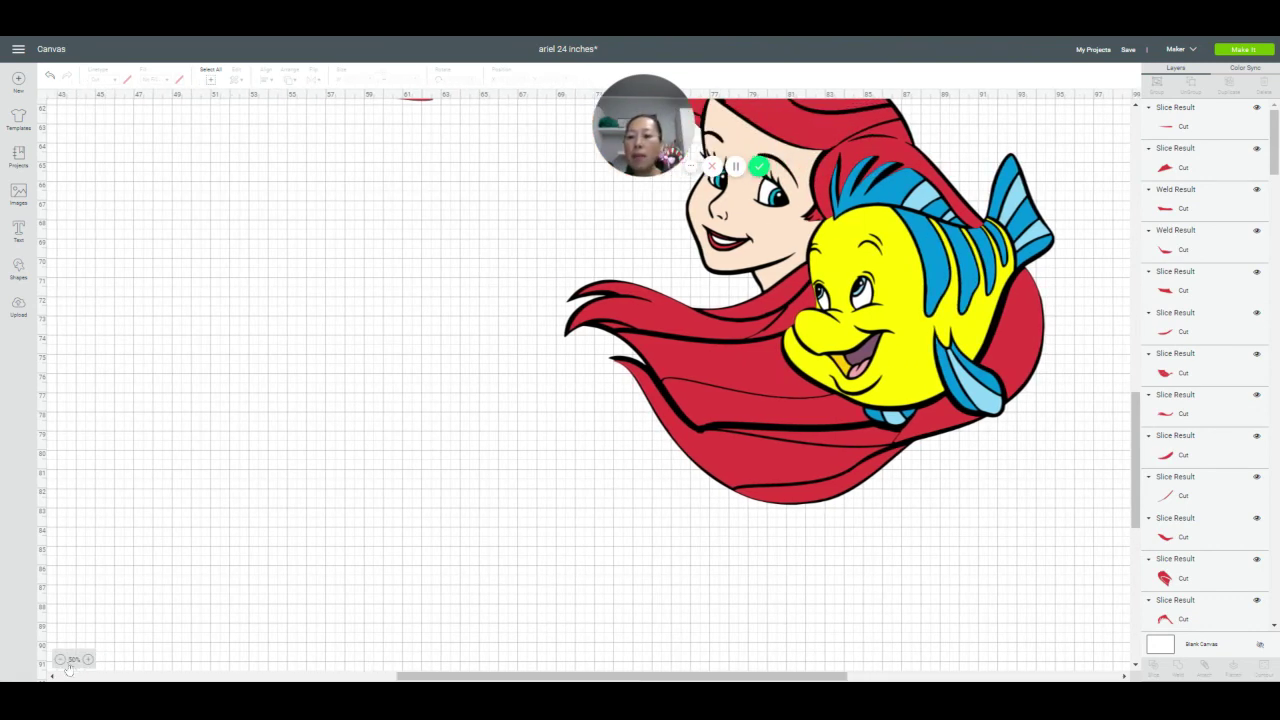
{"action": "left_click", "coordinate": [59, 662]}
{"action": "scroll", "coordinate": [220, 570], "scroll_direction": "up", "scroll_amount": 10}
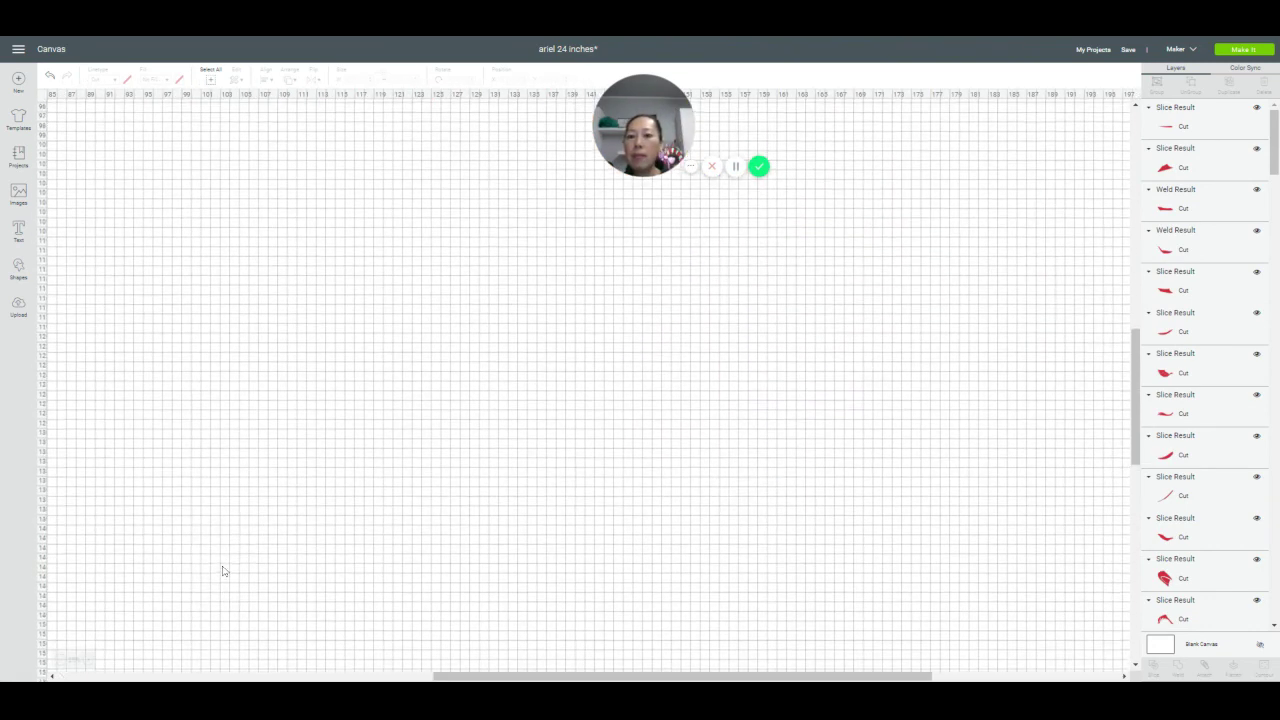
{"action": "left_click_drag", "start_coordinate": [484, 677], "coordinate": [254, 677]}
{"action": "left_click", "coordinate": [910, 380]}
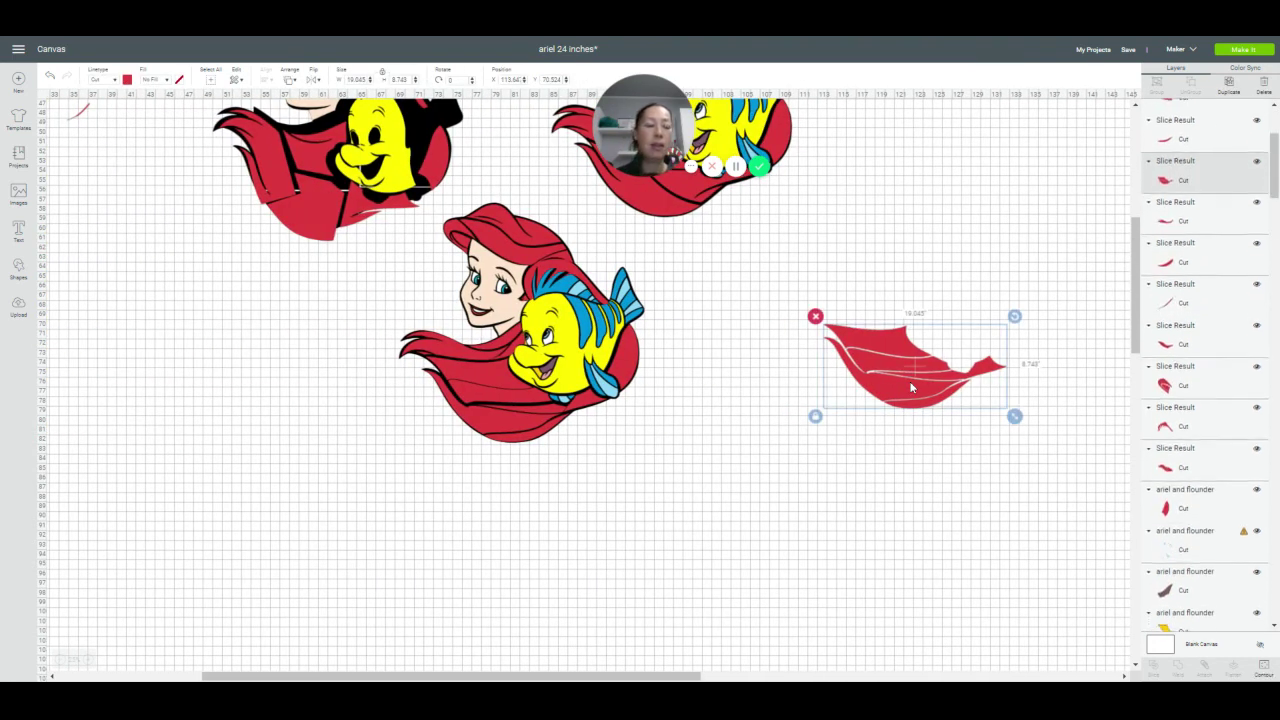
{"action": "key", "text": "Delete"}
Delete the stray thin red sliver beside the partly sliced black-and-red design
{"action": "scroll", "coordinate": [724, 486], "scroll_direction": "up", "scroll_amount": 5}
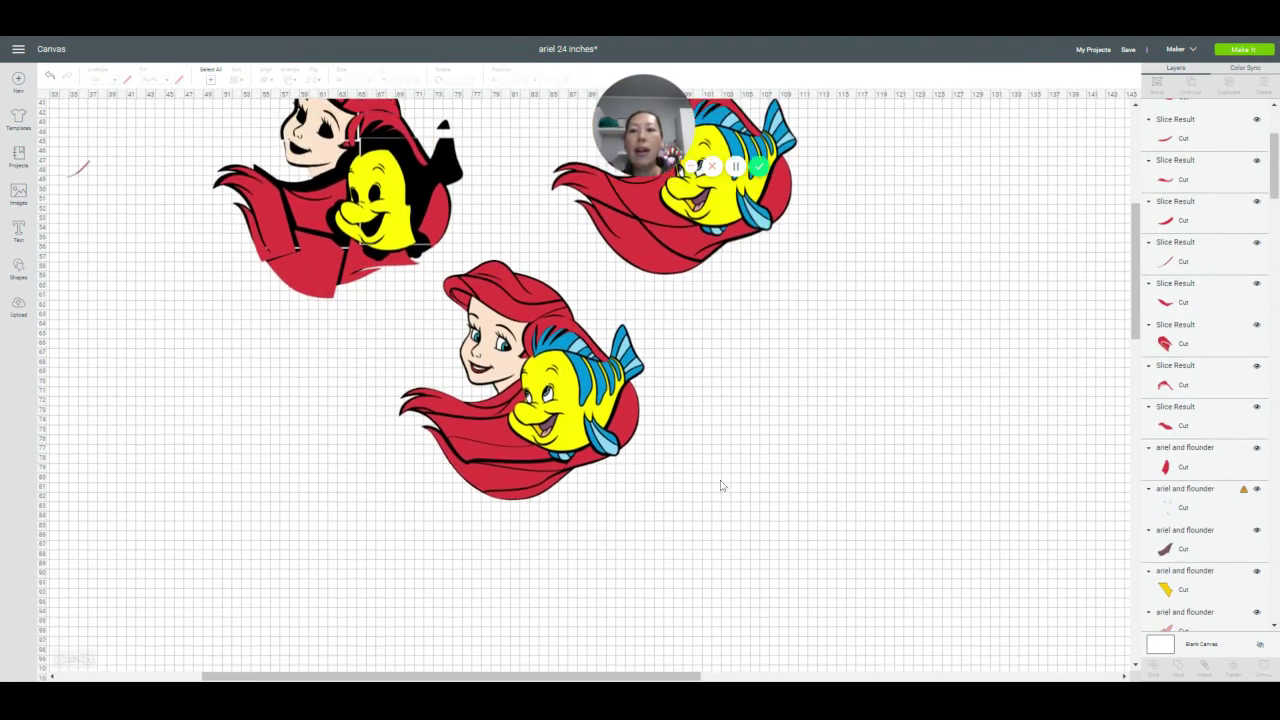
{"action": "scroll", "coordinate": [600, 655], "scroll_direction": "up", "scroll_amount": 4}
{"action": "scroll", "coordinate": [600, 655], "scroll_direction": "left", "scroll_amount": 5}
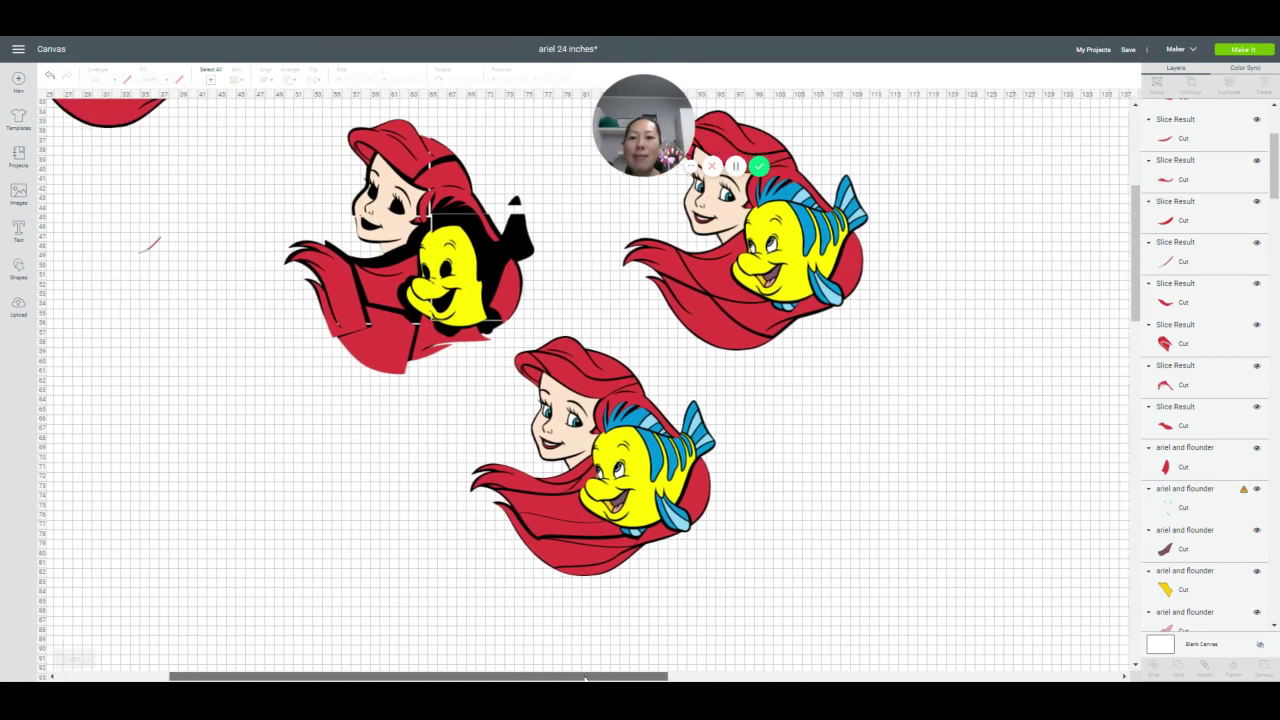
{"action": "scroll", "coordinate": [559, 632], "scroll_direction": "up", "scroll_amount": 3}
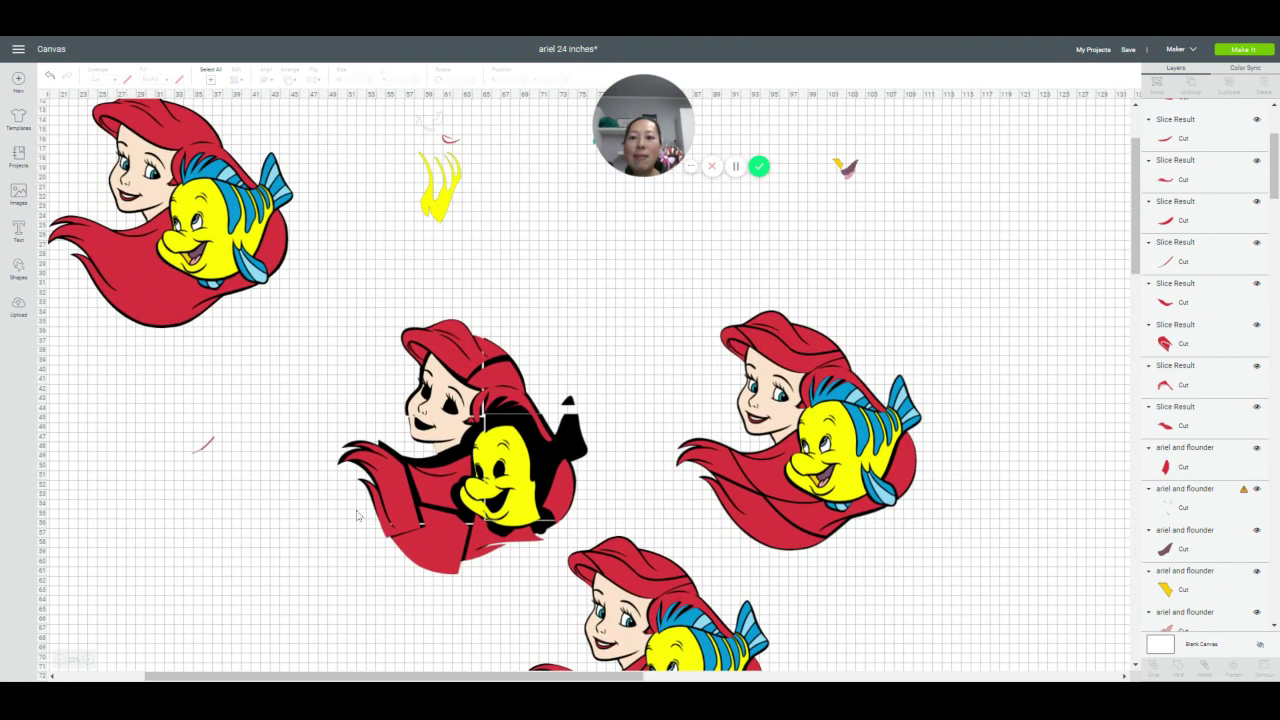
{"action": "left_click", "coordinate": [206, 443]}
{"action": "key", "text": "Delete"}
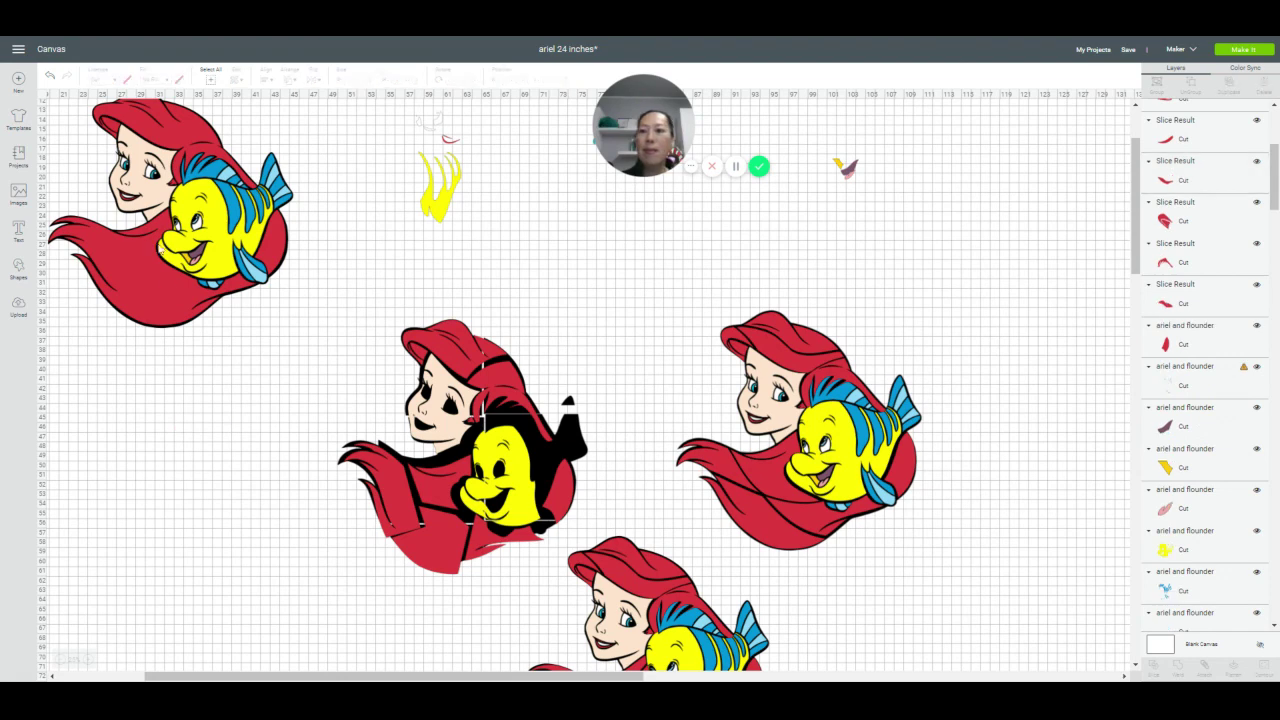
Move the complete Ariel and Flounder design down so it lines up beside the partly sliced black-and-red version
{"action": "left_click_drag", "start_coordinate": [213, 375], "coordinate": [113, 165]}
{"action": "left_click_drag", "start_coordinate": [219, 208], "coordinate": [250, 443]}
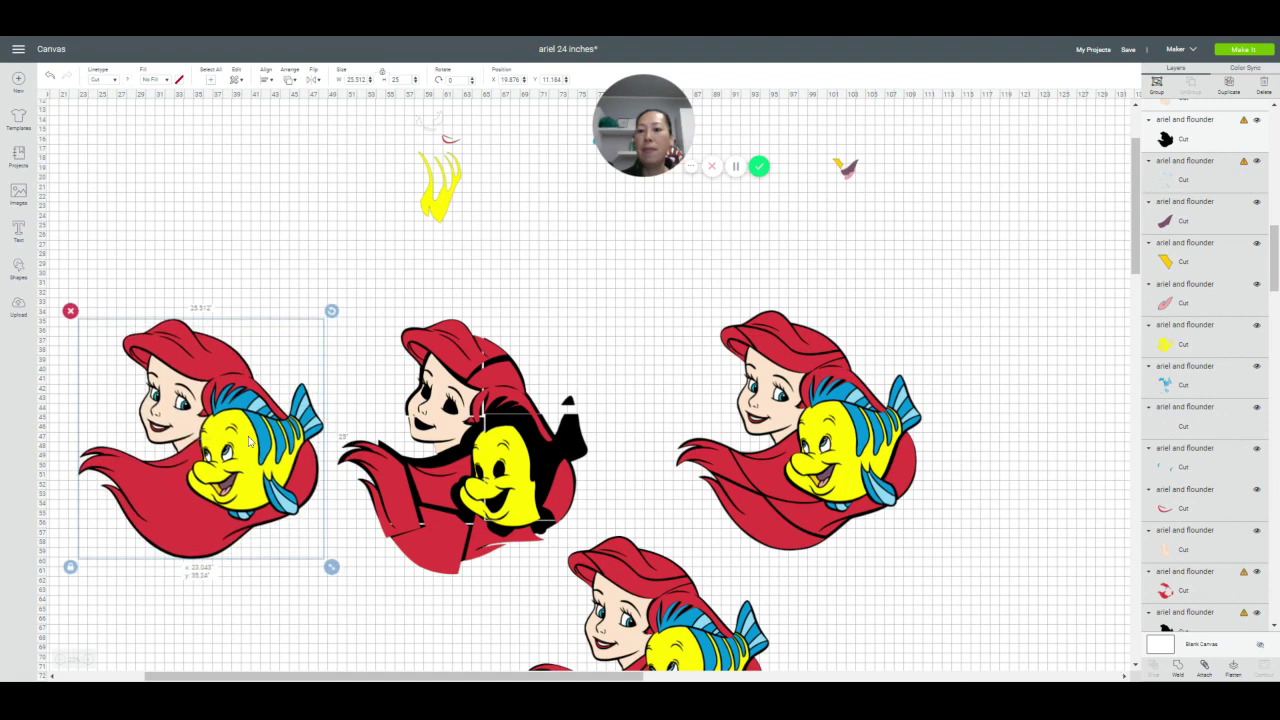
{"action": "left_click", "coordinate": [518, 575]}
{"action": "scroll", "coordinate": [518, 572], "scroll_direction": "down", "scroll_amount": 3}
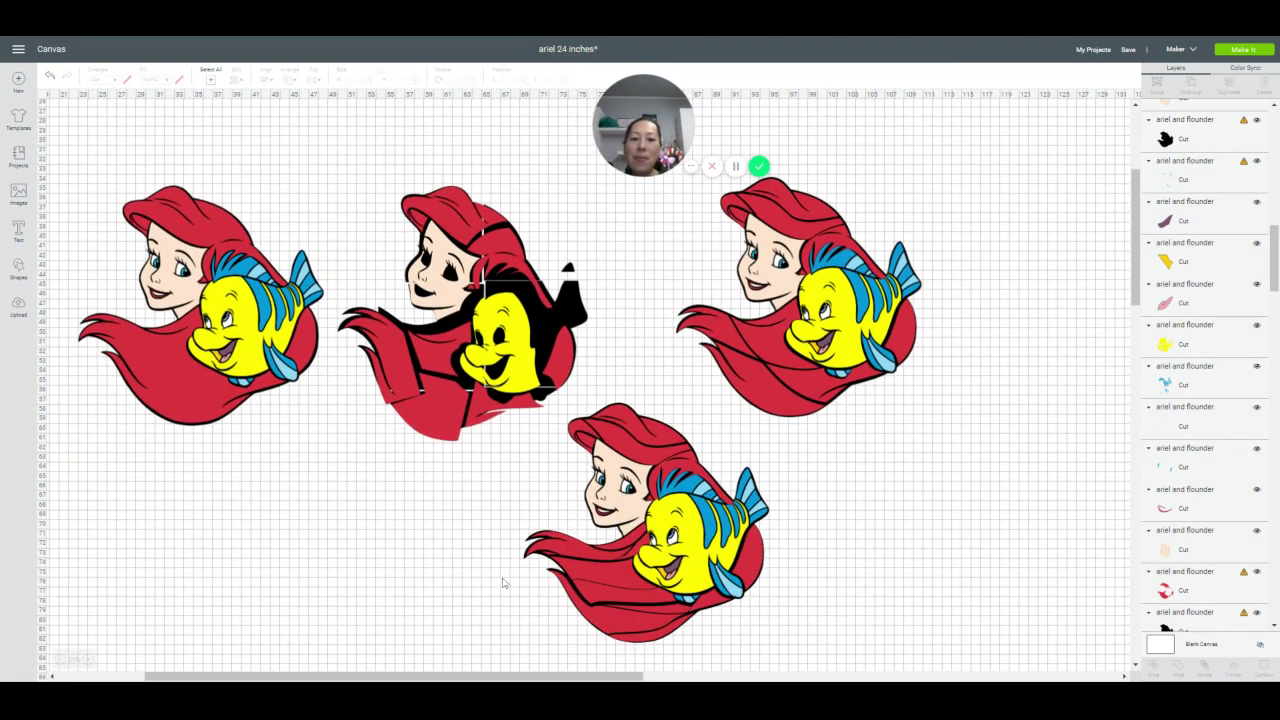
{"action": "left_click", "coordinate": [663, 607]}
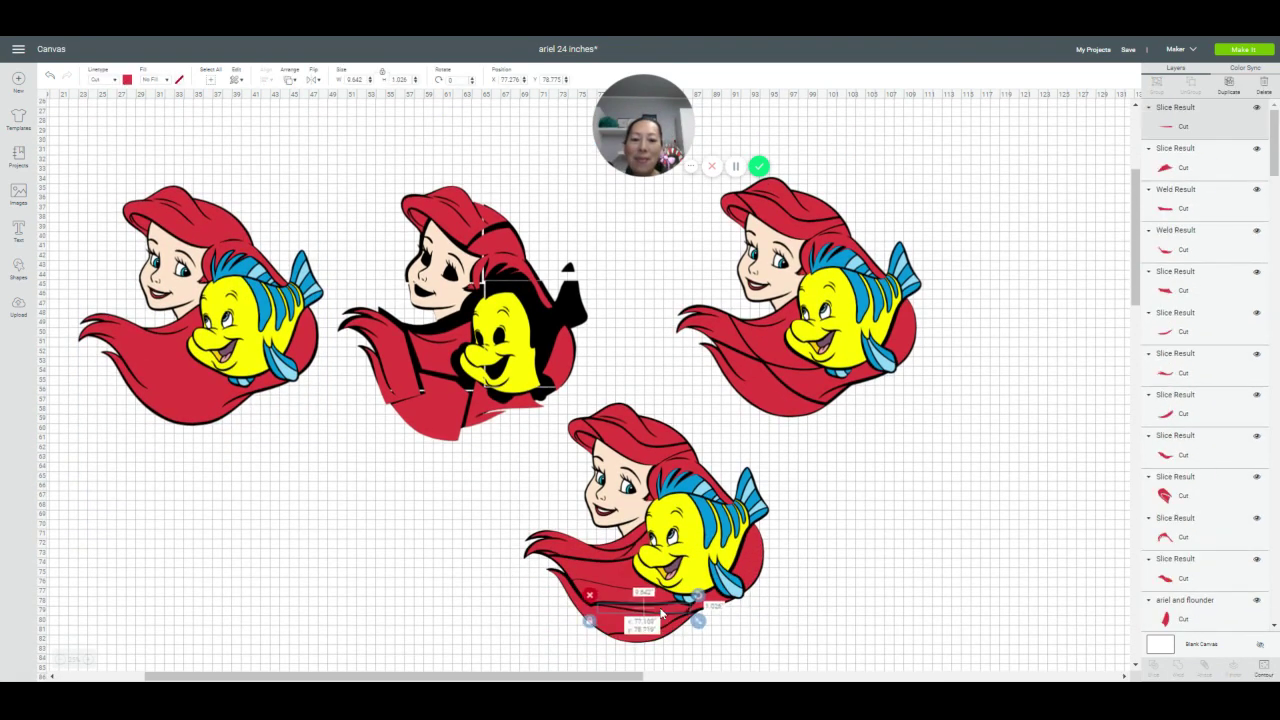
{"action": "left_click", "coordinate": [648, 625]}
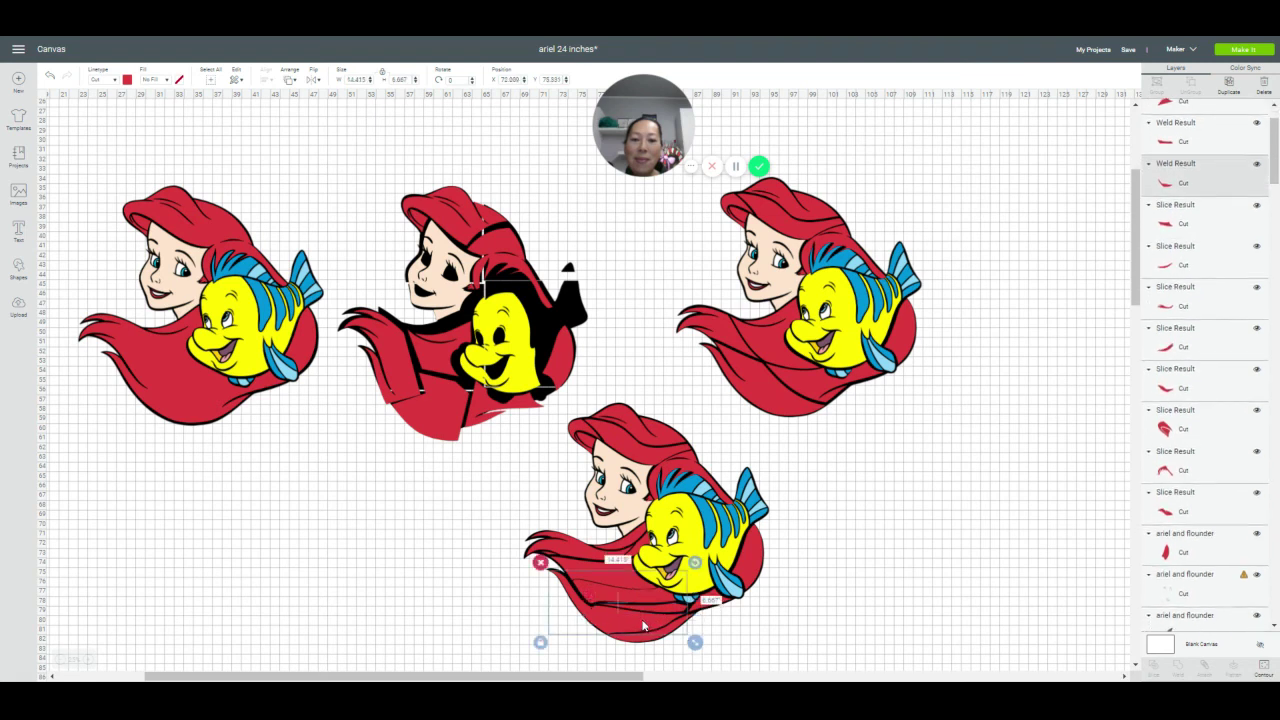
{"action": "left_click", "coordinate": [884, 628]}
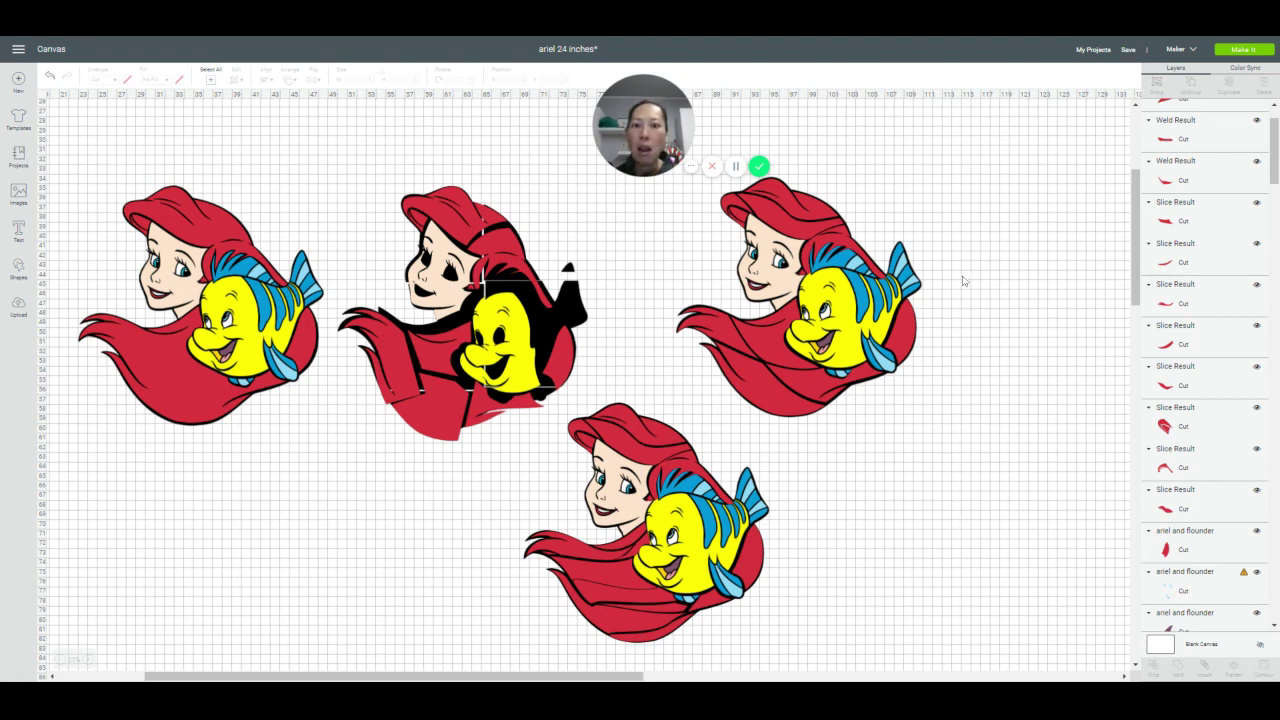
{"action": "scroll", "coordinate": [963, 281], "scroll_direction": "down", "scroll_amount": 2}
{"action": "scroll", "coordinate": [963, 283], "scroll_direction": "up", "scroll_amount": 2}
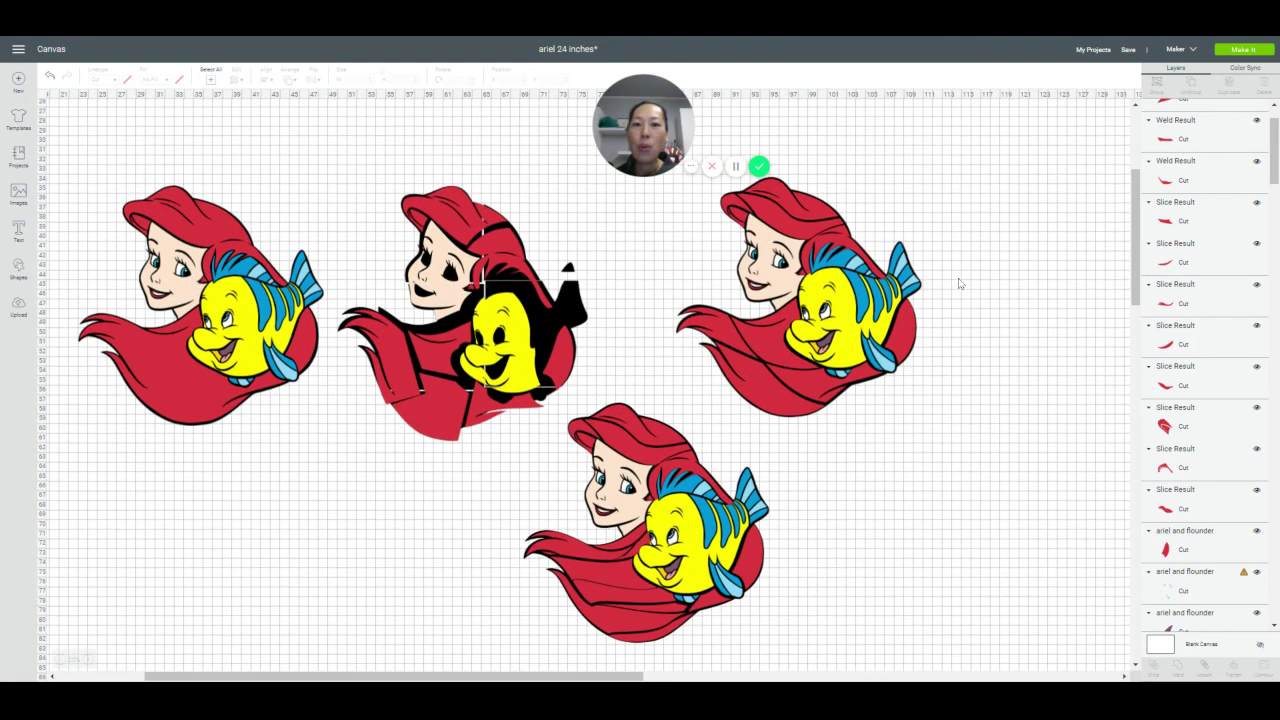